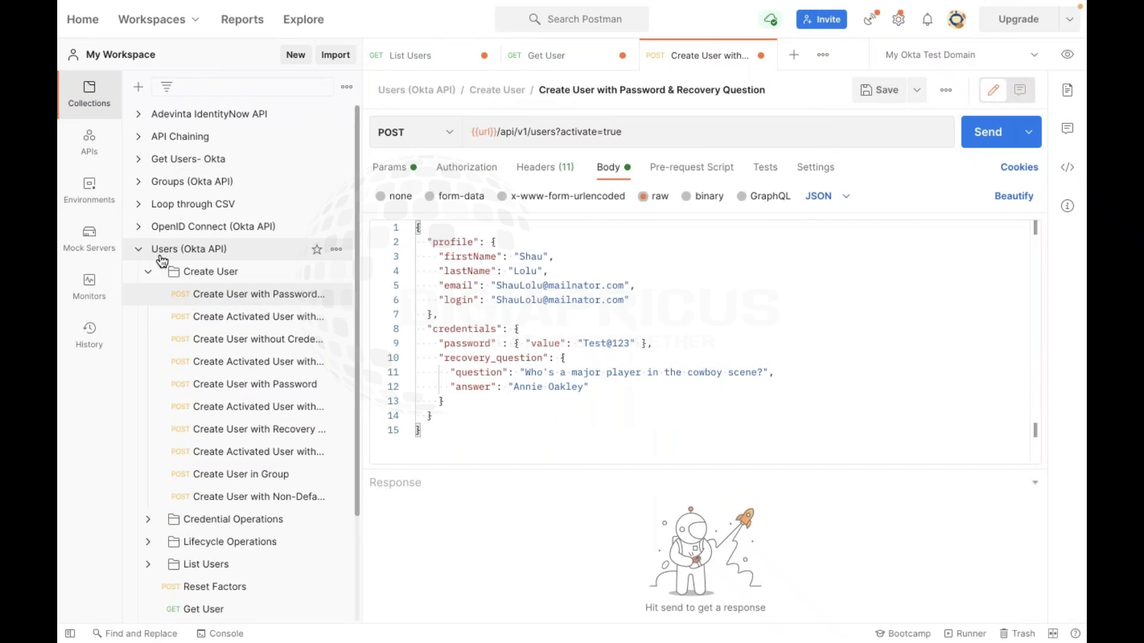
# Collapse the first Users (Okta API) collection and open the second collection's overview
pyautogui.click(140, 250)
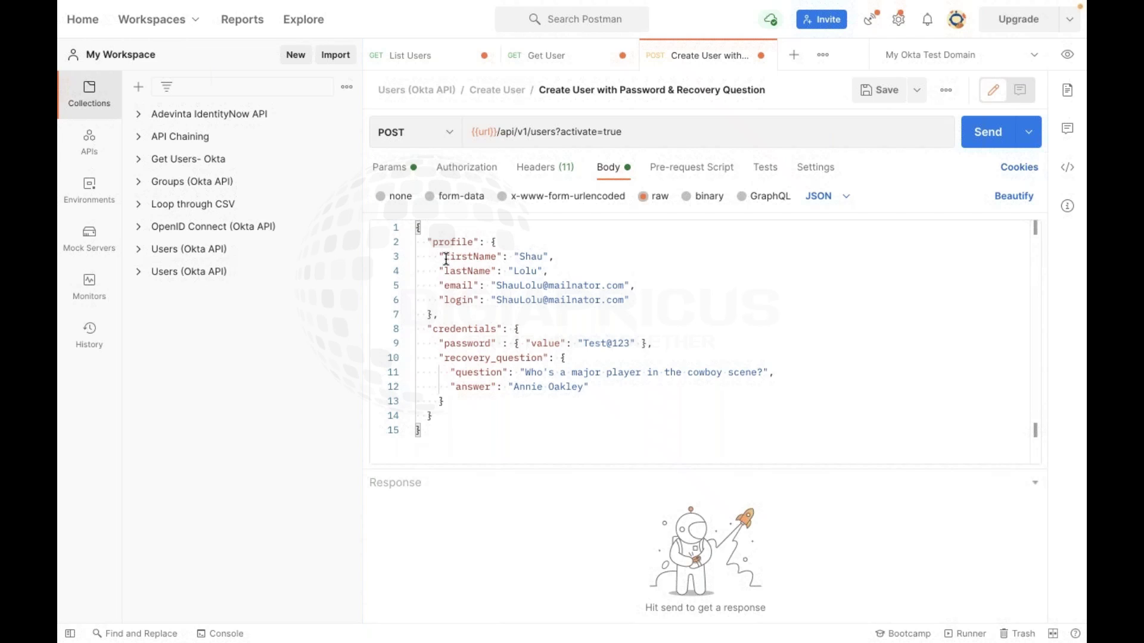
pyautogui.click(445, 138)
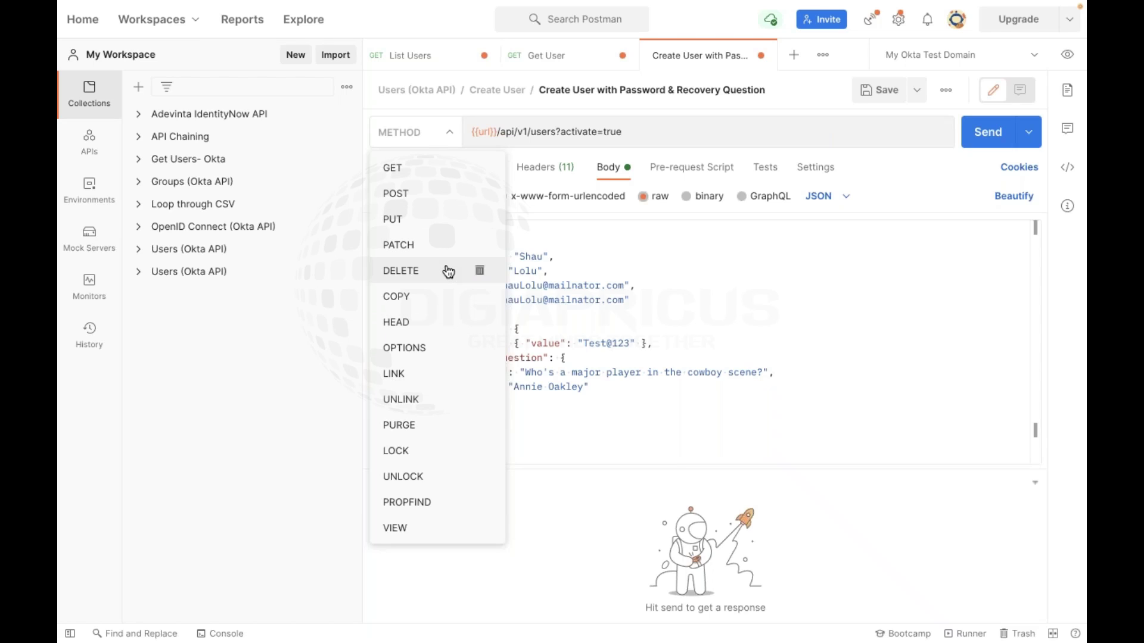
pyautogui.click(299, 384)
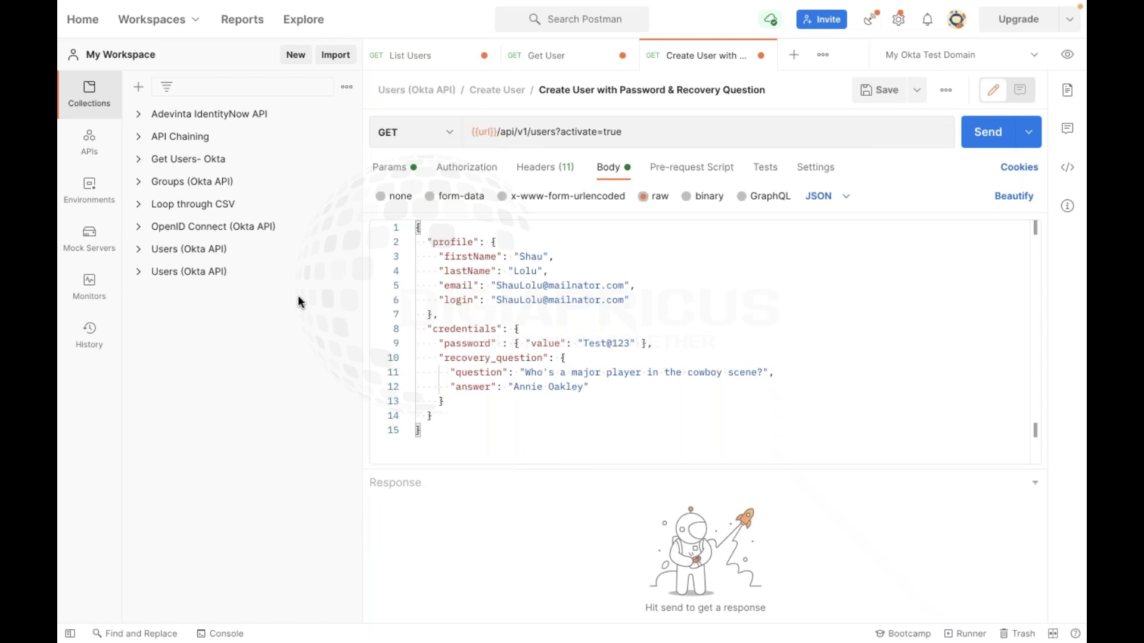
pyautogui.click(206, 274)
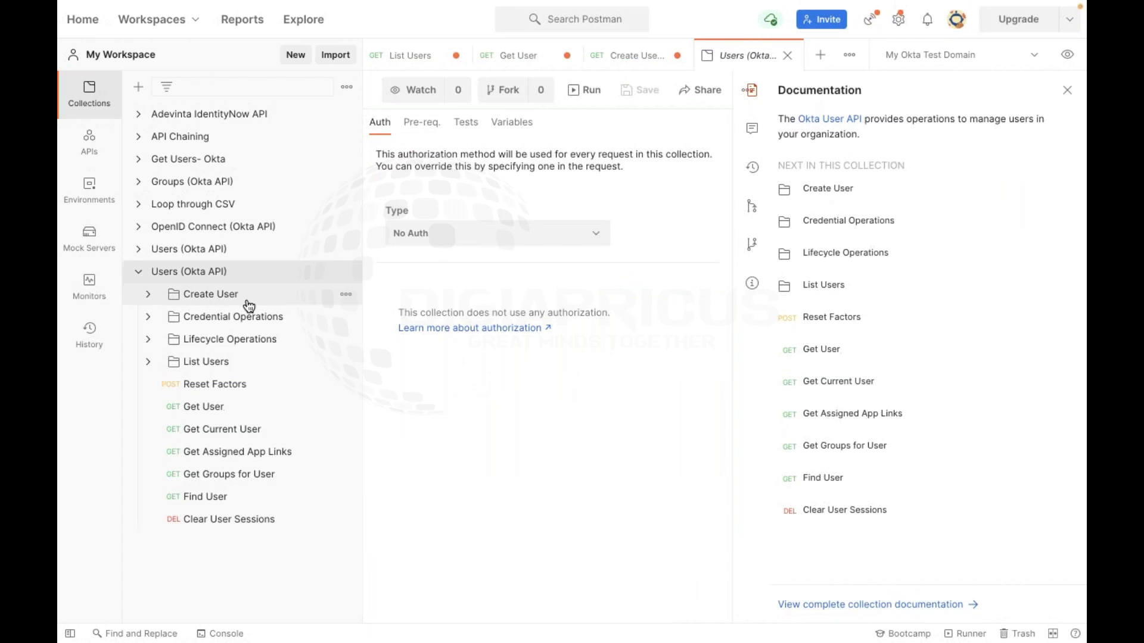
# Expand the Create User, Credential Operations, Lifecycle Operations and List Users folders
pyautogui.click(205, 296)
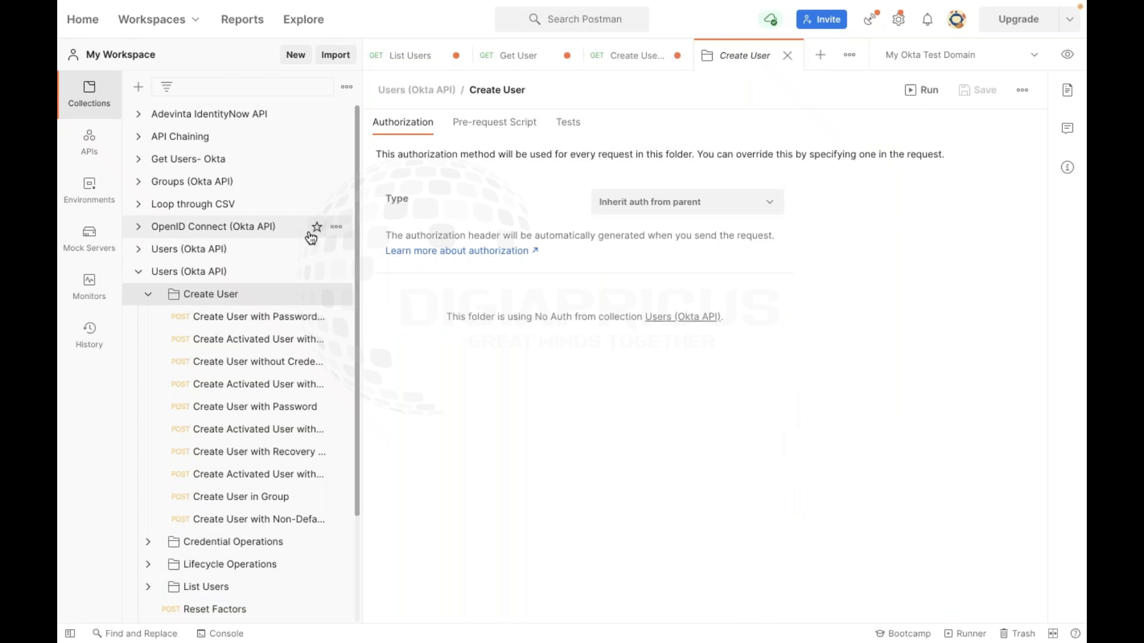
pyautogui.scroll(-3, 211, 544)
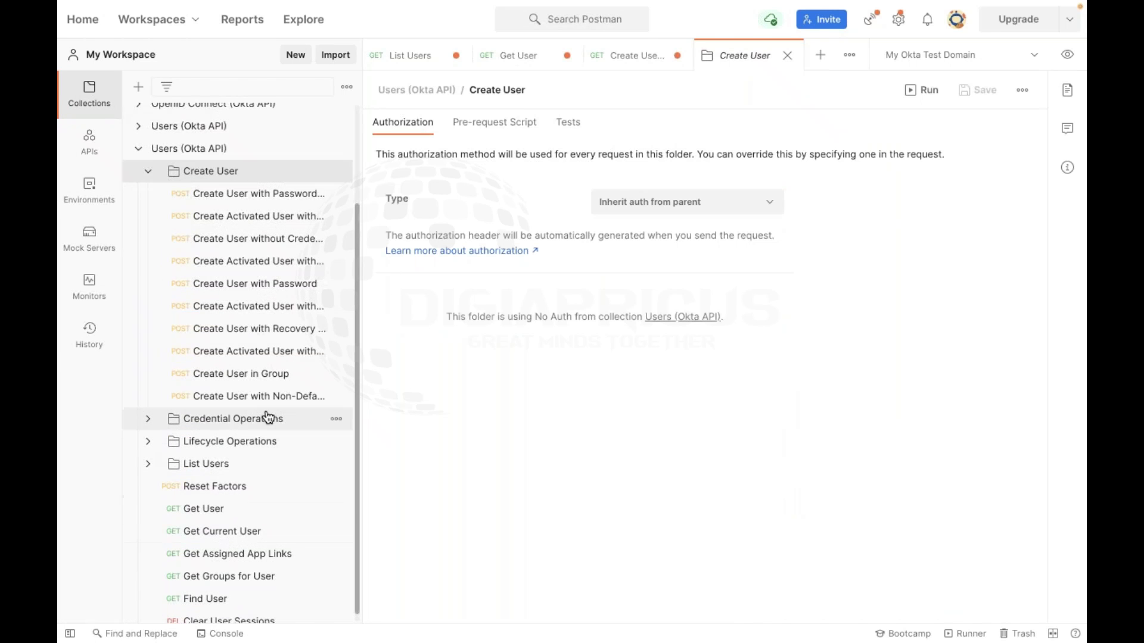
pyautogui.click(262, 416)
pyautogui.scroll(-3, 250, 428)
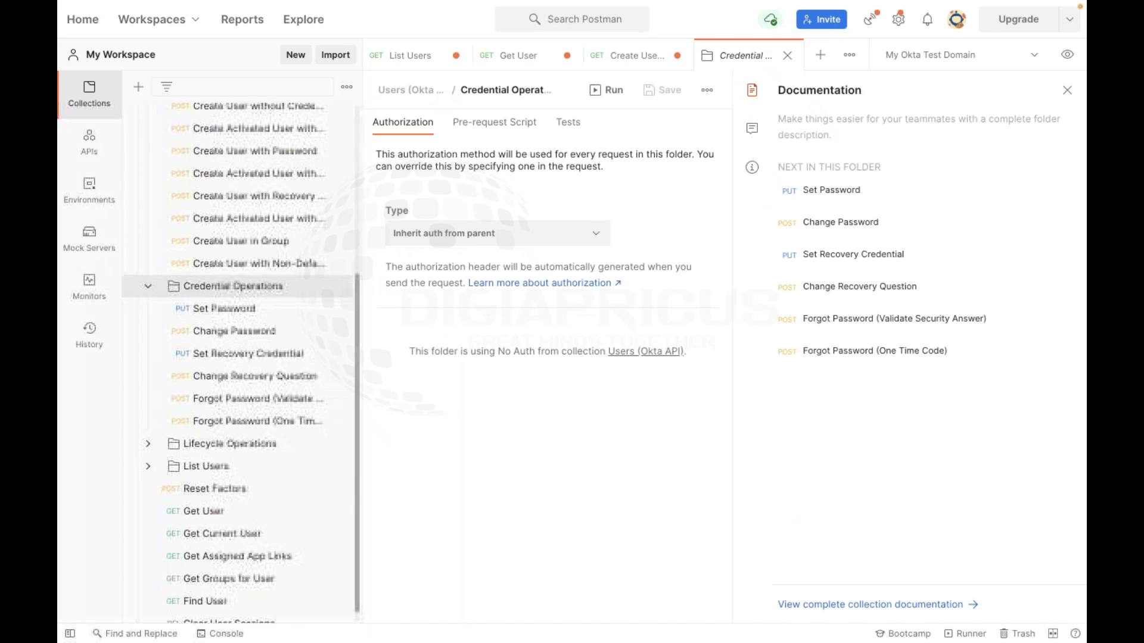
pyautogui.click(240, 446)
pyautogui.scroll(-3, 238, 447)
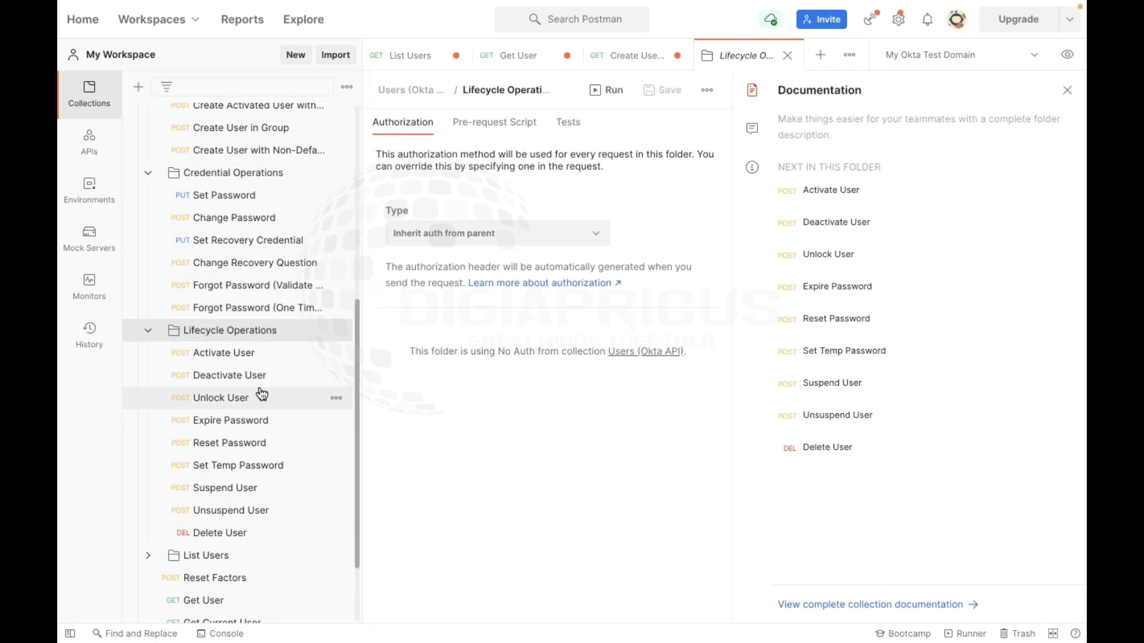
pyautogui.scroll(-3, 262, 394)
pyautogui.click(221, 459)
pyautogui.scroll(-3, 224, 464)
pyautogui.scroll(-3, 225, 465)
pyautogui.scroll(15, 288, 345)
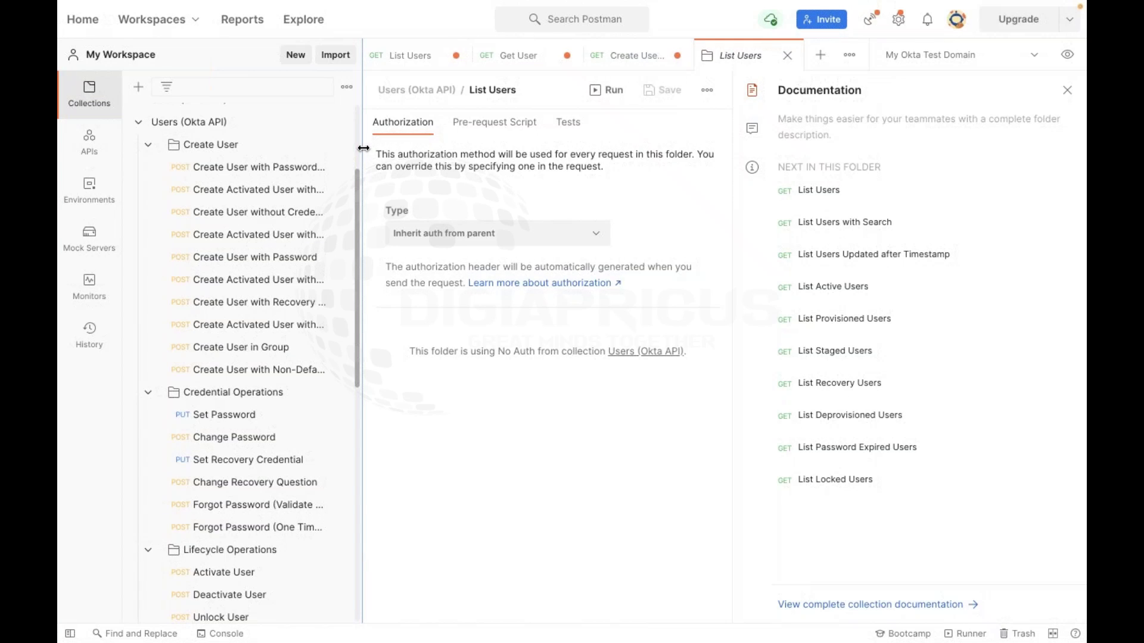
# Widen the sidebar to read full request names, then restore its usual width
pyautogui.moveTo(451, 155); pyautogui.dragTo(450, 156)
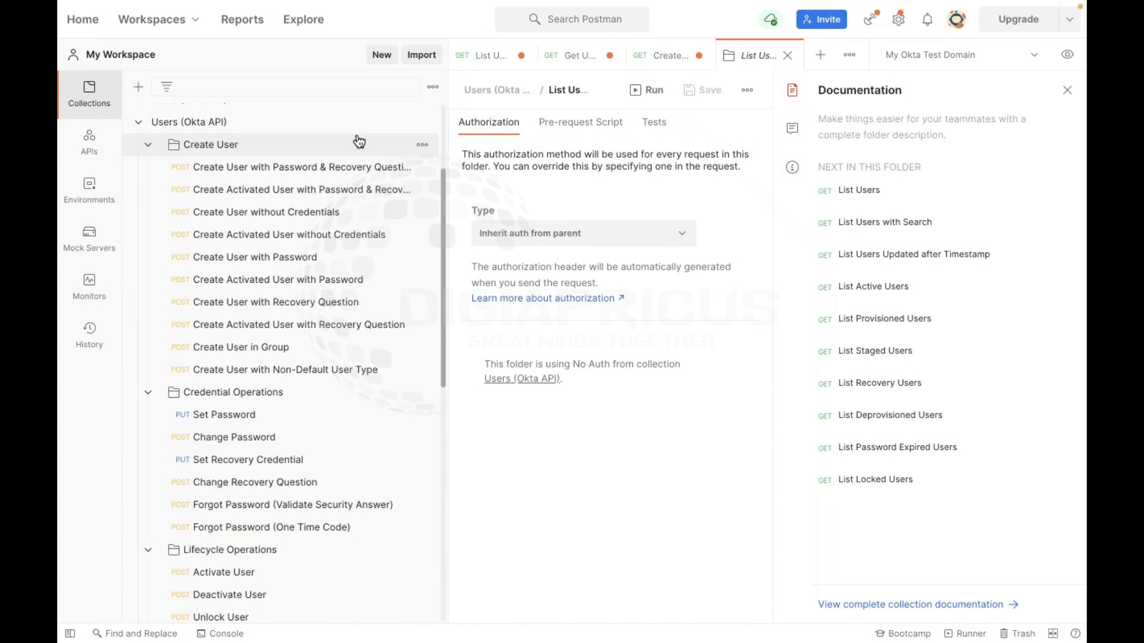
pyautogui.moveTo(451, 151); pyautogui.dragTo(361, 156)
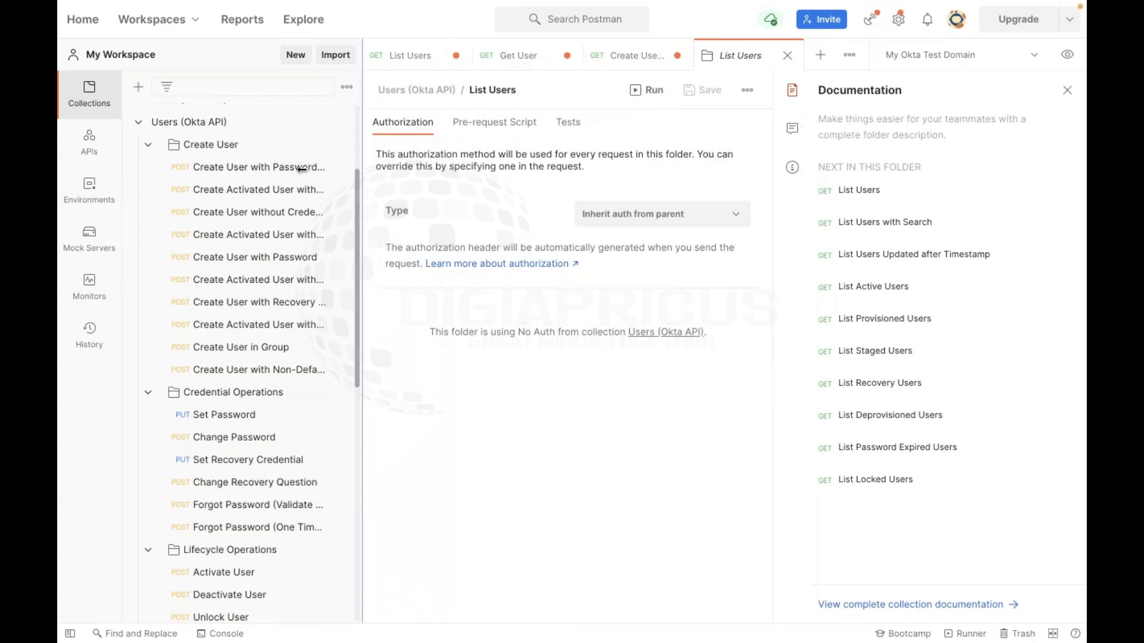
pyautogui.click(211, 172)
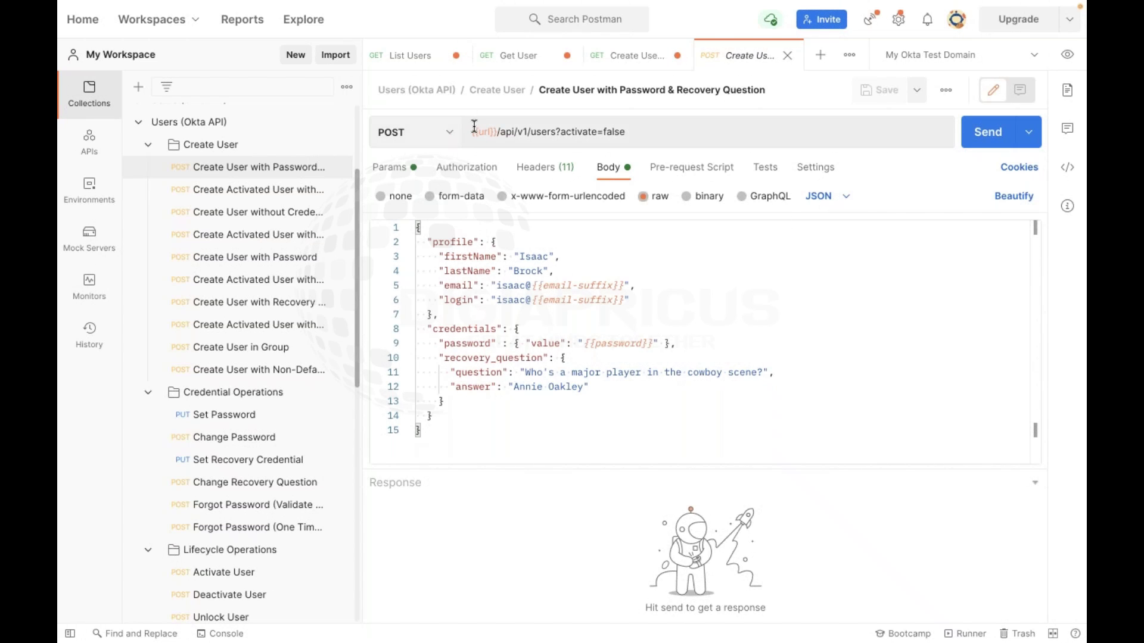
# Show the My Okta Test Domain variables: url, apikey, email-suffix, username and password
pyautogui.moveTo(474, 128)
pyautogui.click(1066, 55)
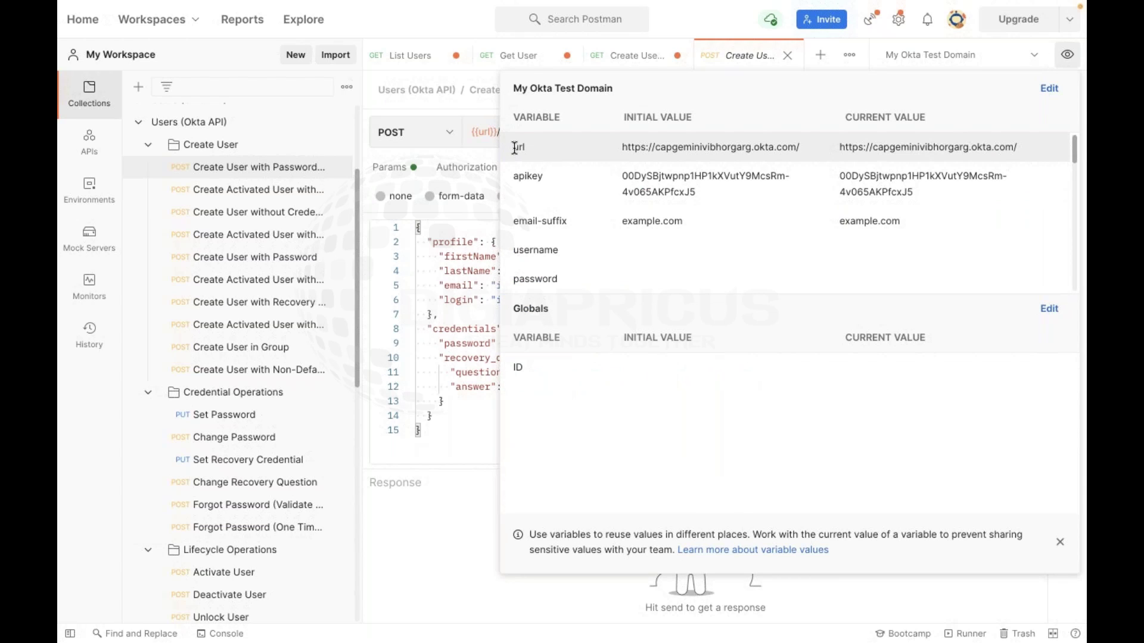
pyautogui.click(680, 146)
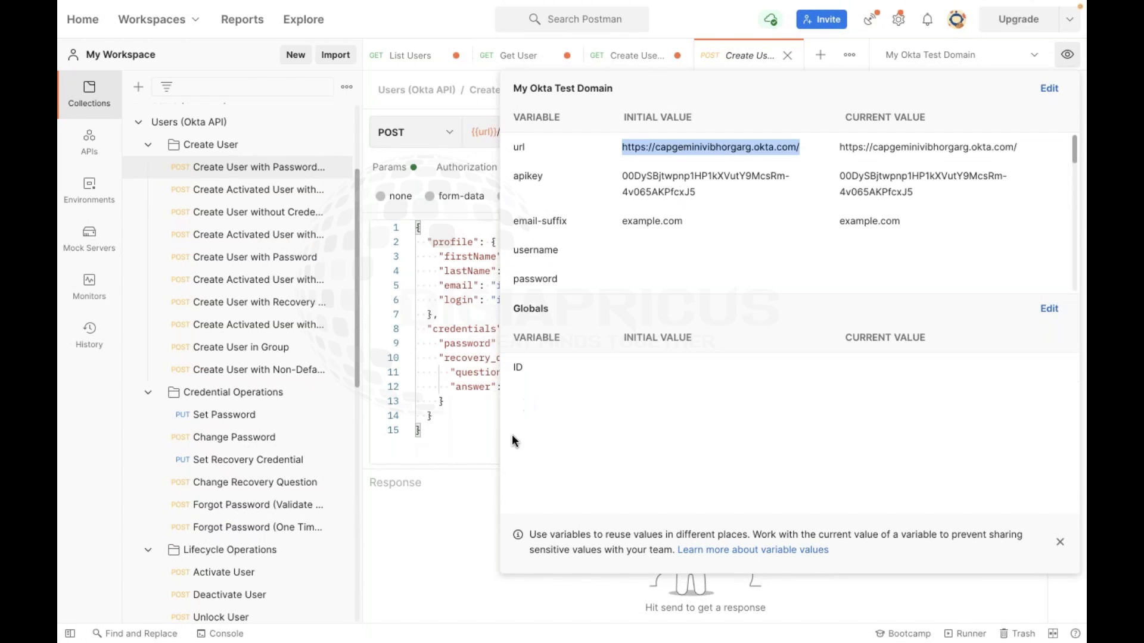
pyautogui.click(419, 523)
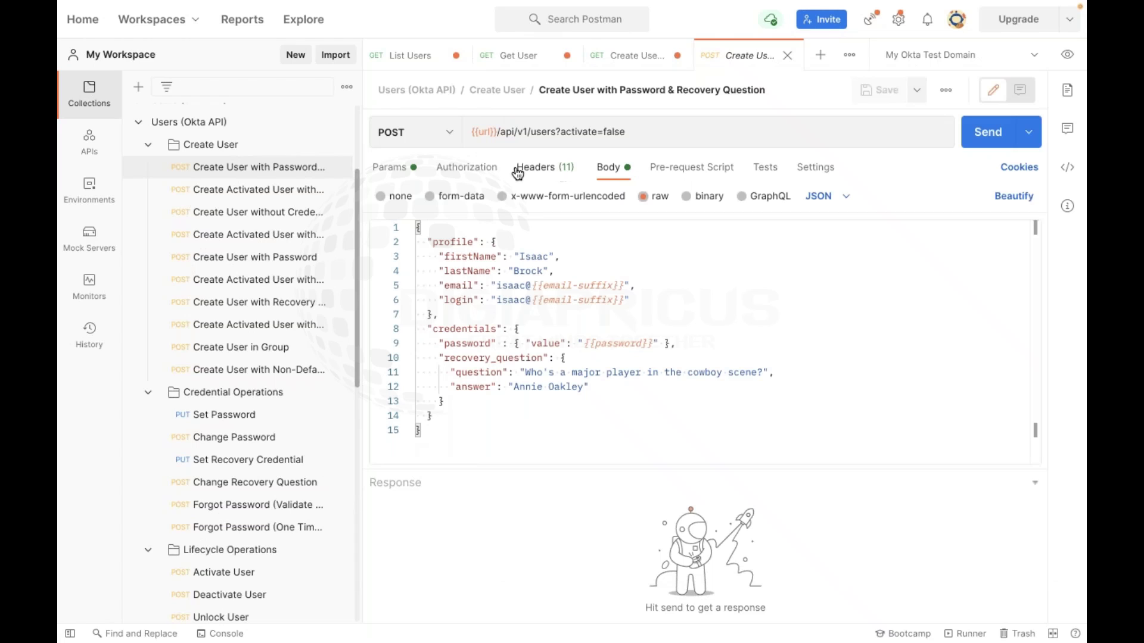
pyautogui.moveTo(479, 132)
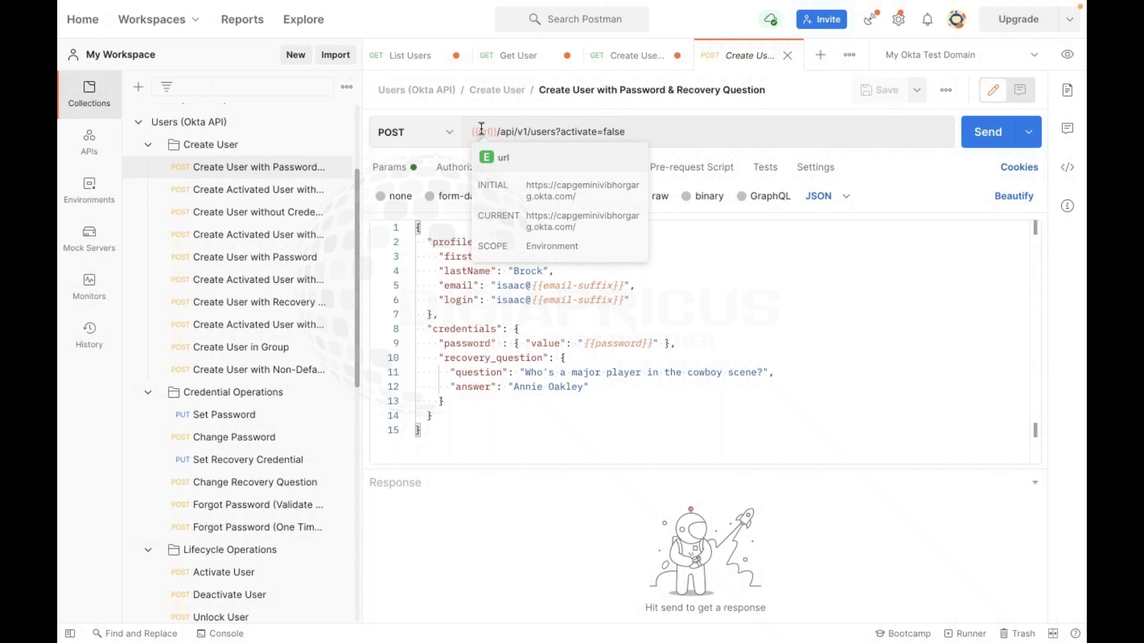
pyautogui.click(1066, 54)
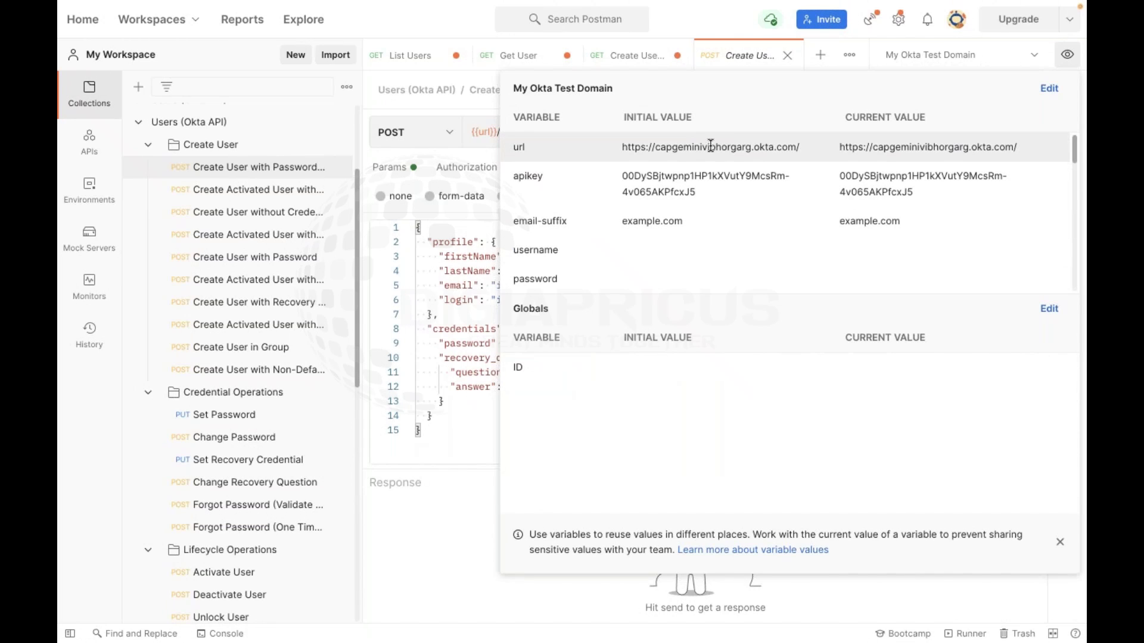
pyautogui.click(442, 517)
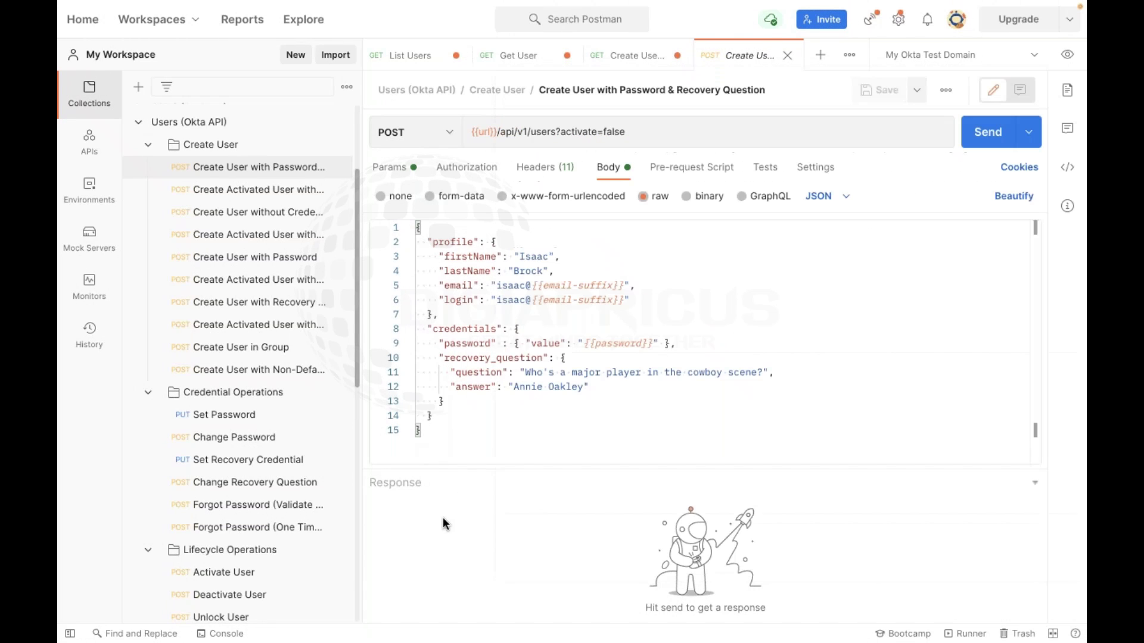
pyautogui.click(595, 281)
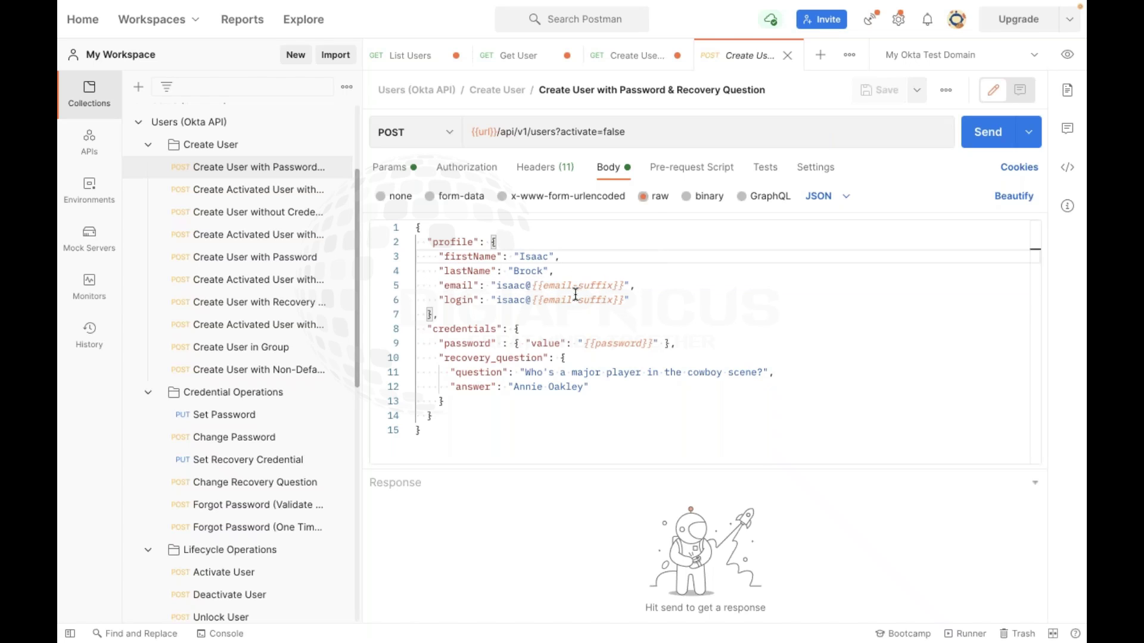
# Check the email-suffix variable and URL path, then view the activate=false query parameter
pyautogui.doubleClick(577, 286)
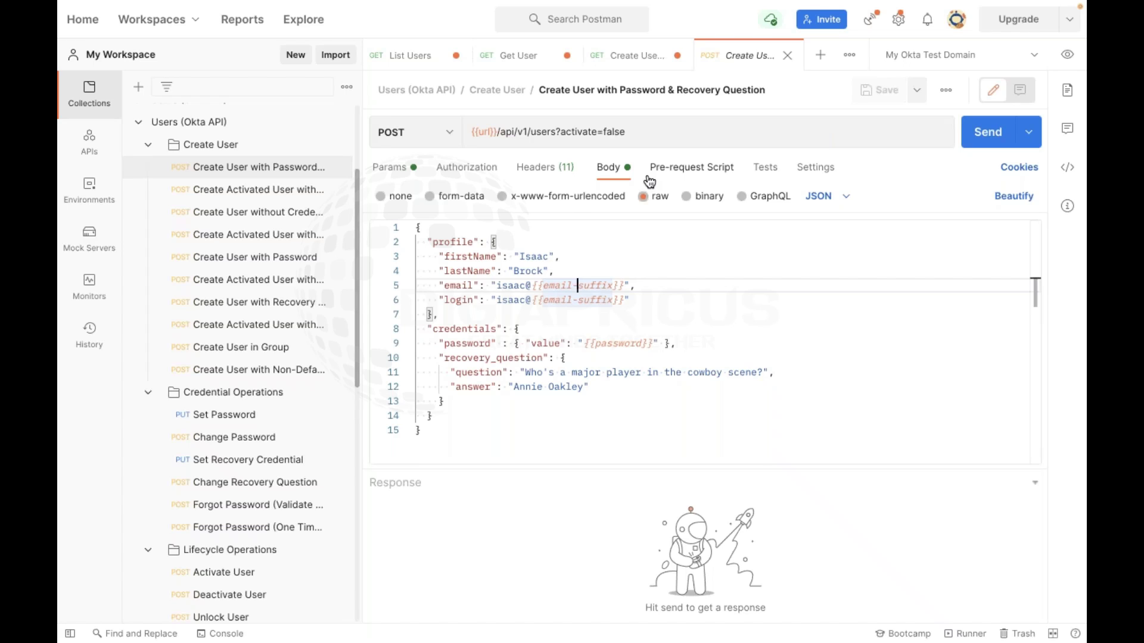
pyautogui.moveTo(499, 126); pyautogui.dragTo(723, 149)
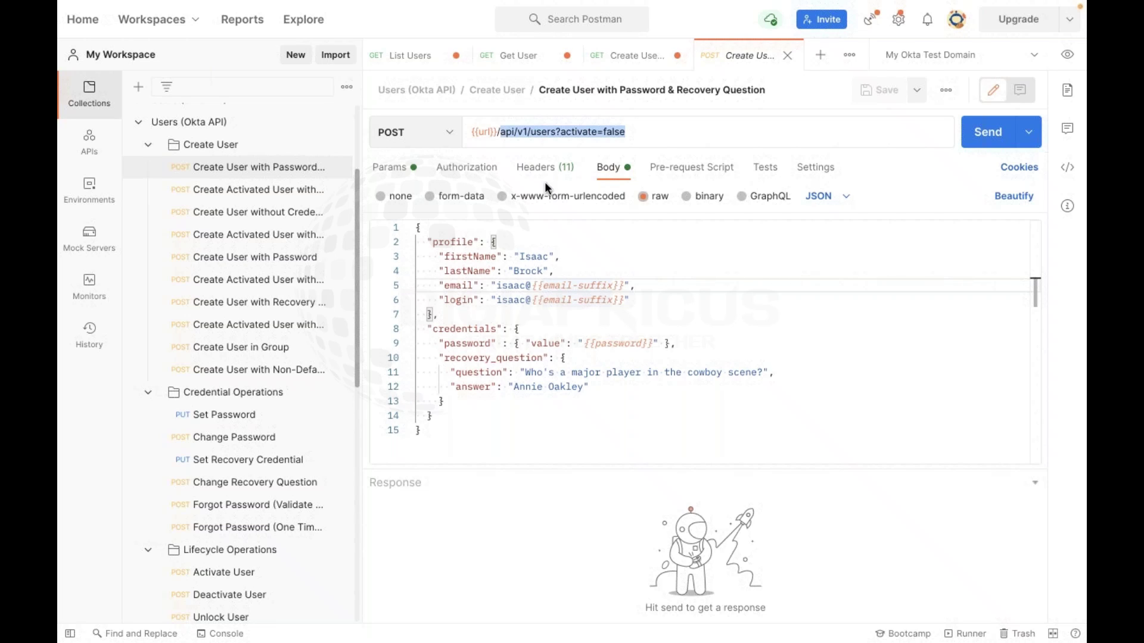
pyautogui.click(406, 172)
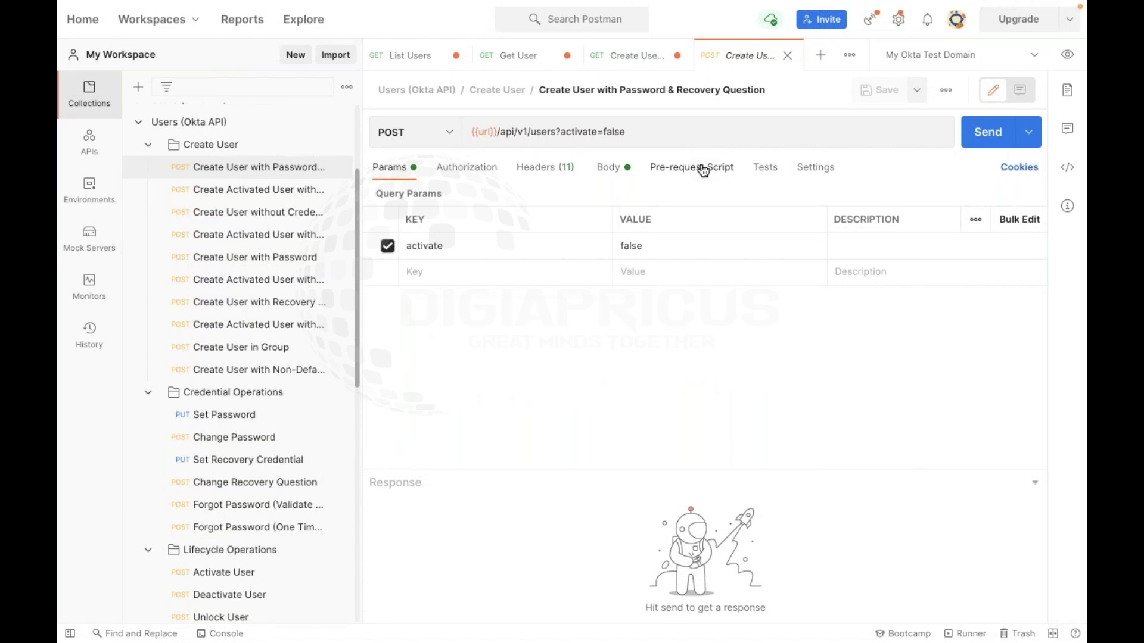
# Inspect the request's authorization type list, leaving it unchanged
pyautogui.click(463, 172)
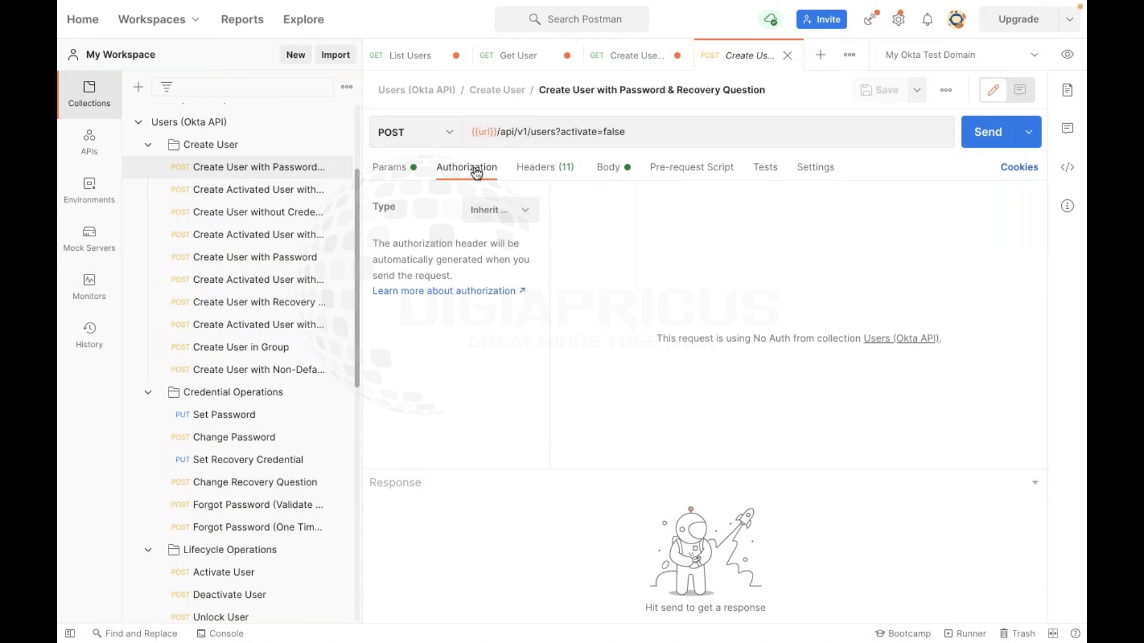
pyautogui.click(518, 211)
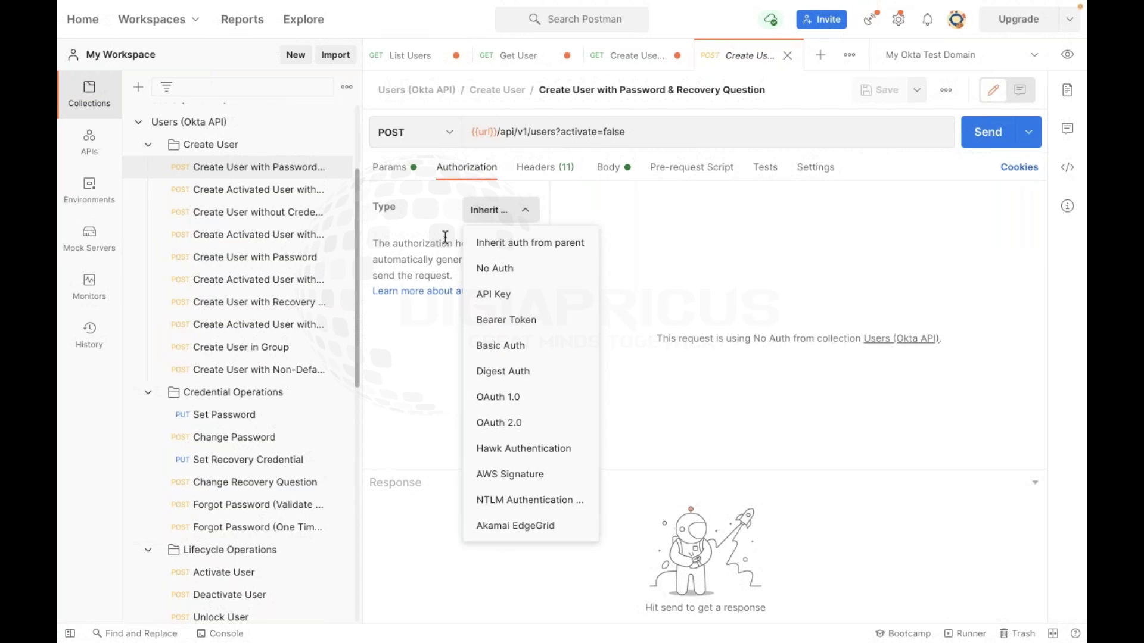
pyautogui.click(617, 227)
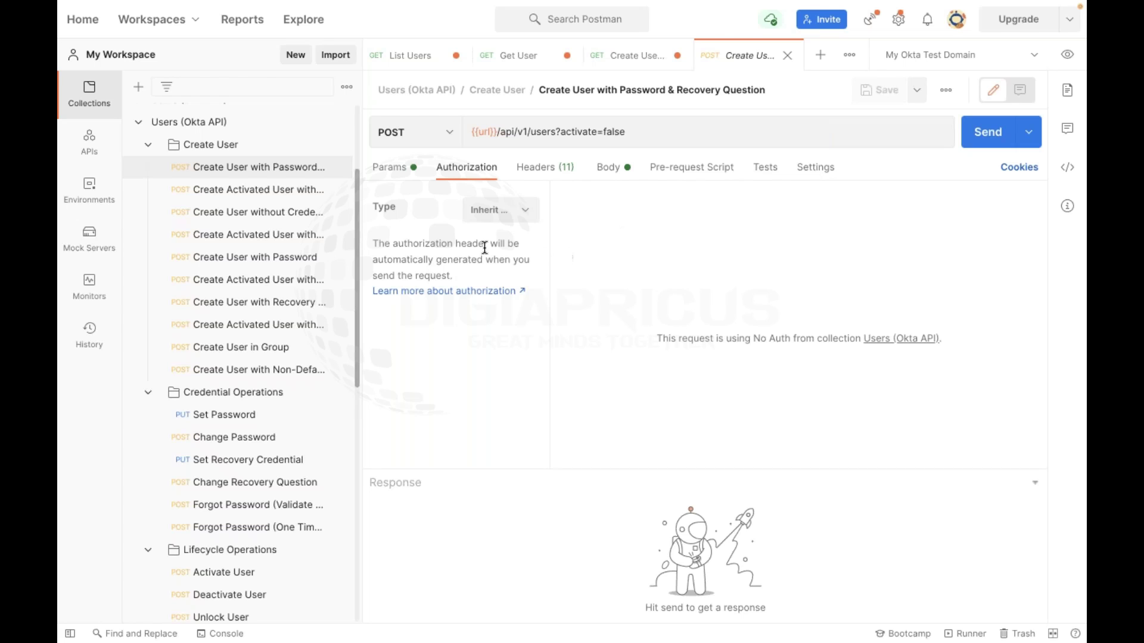
pyautogui.scroll(2, 179, 250)
# Cycle the collection auth through OAuth 1.0, OAuth 2.0, Basic Auth and Bearer Token, then back to No Auth
pyautogui.click(154, 221)
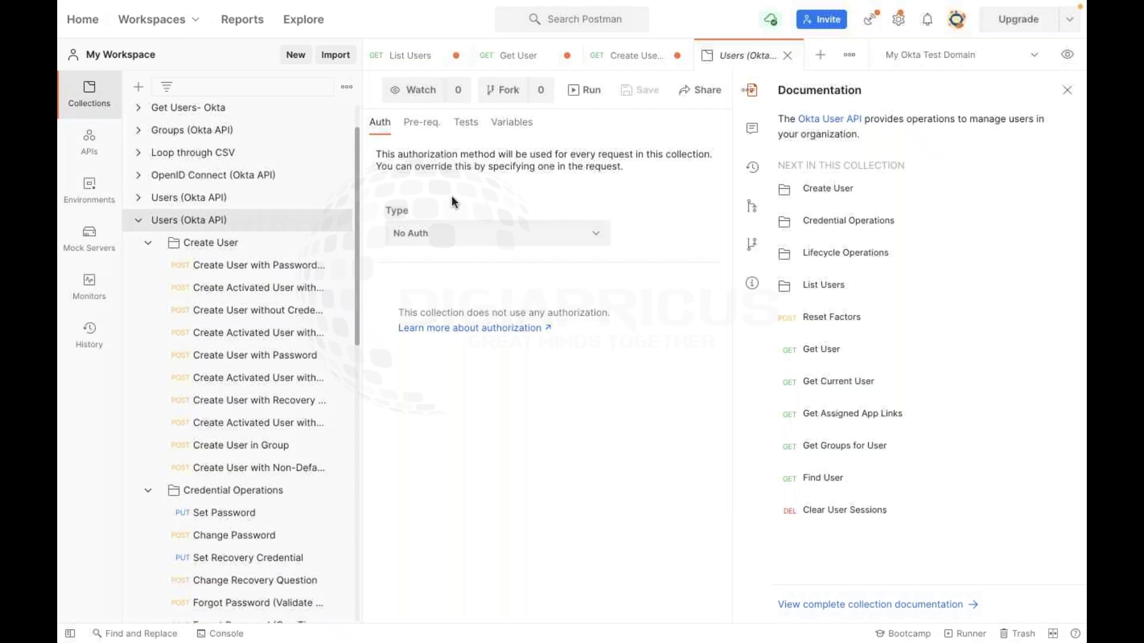
pyautogui.click(542, 238)
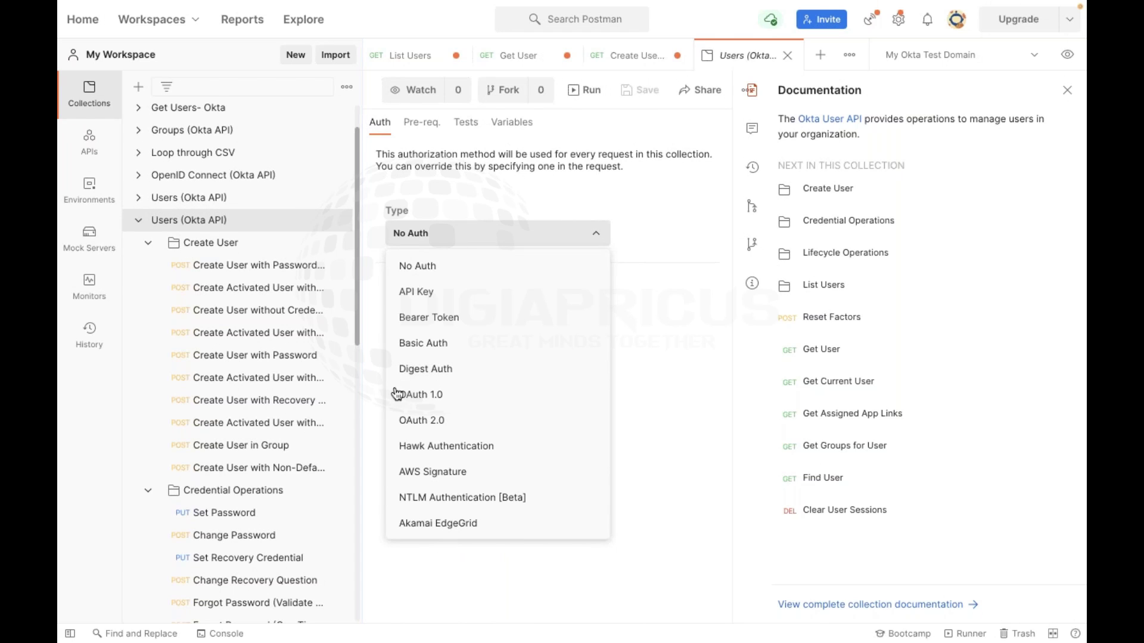
pyautogui.click(420, 395)
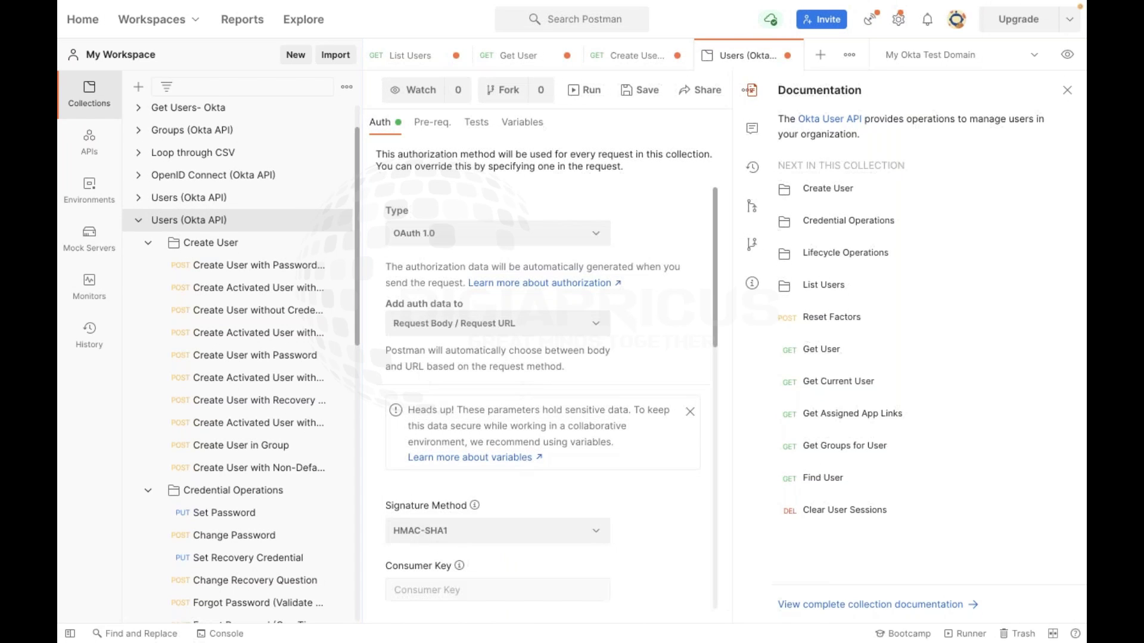
pyautogui.click(562, 232)
pyautogui.click(465, 421)
pyautogui.click(530, 241)
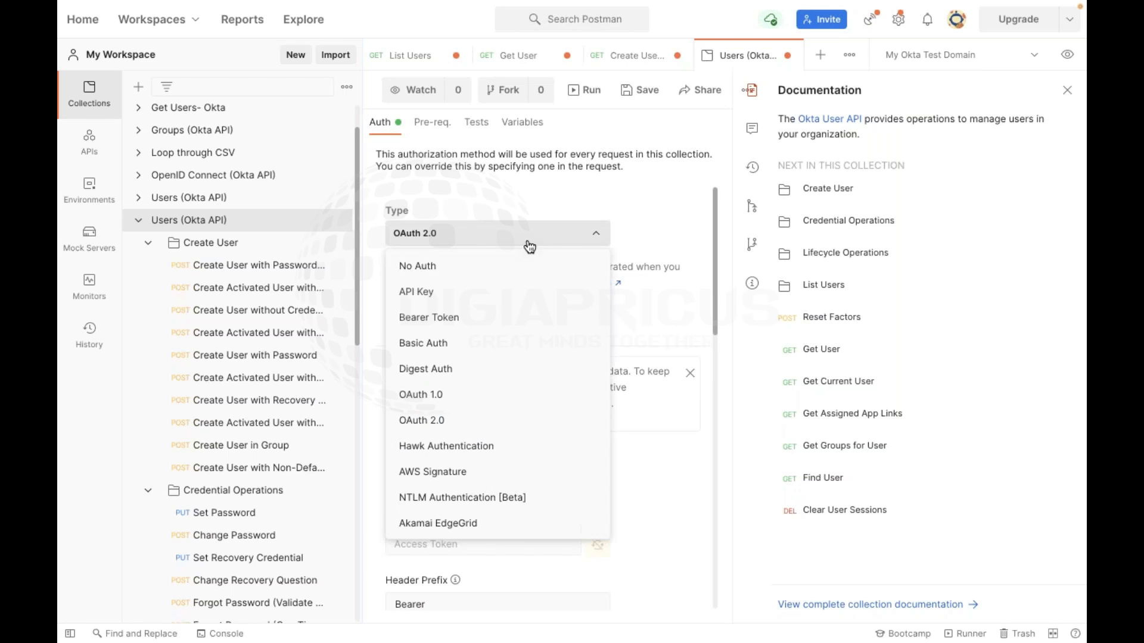
pyautogui.click(462, 344)
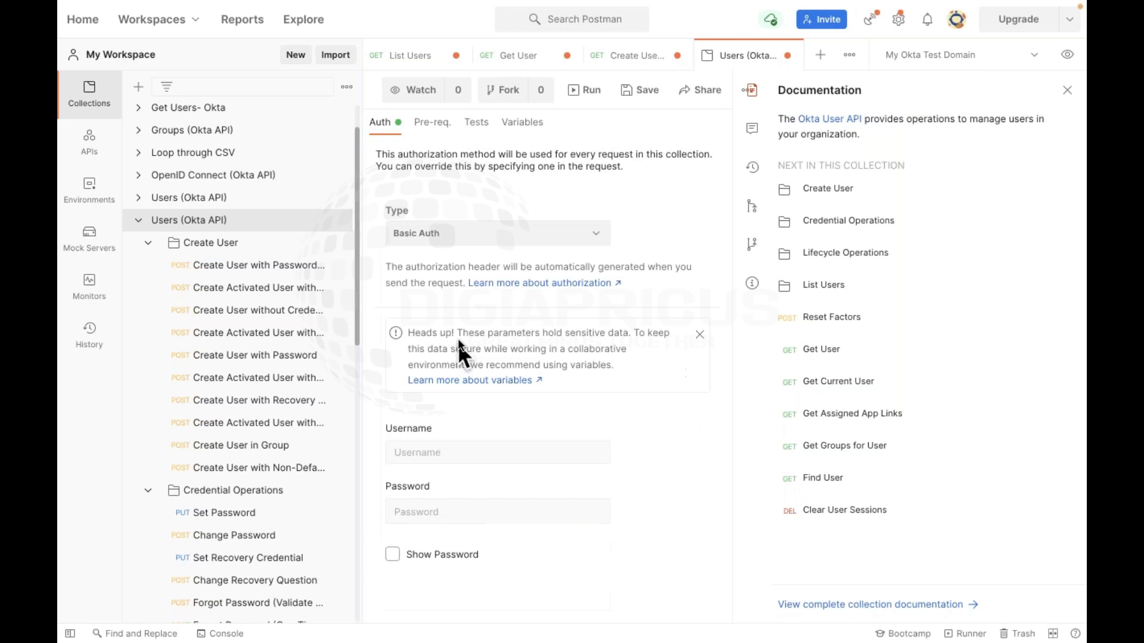
pyautogui.click(525, 241)
pyautogui.click(477, 310)
pyautogui.click(564, 235)
pyautogui.click(521, 260)
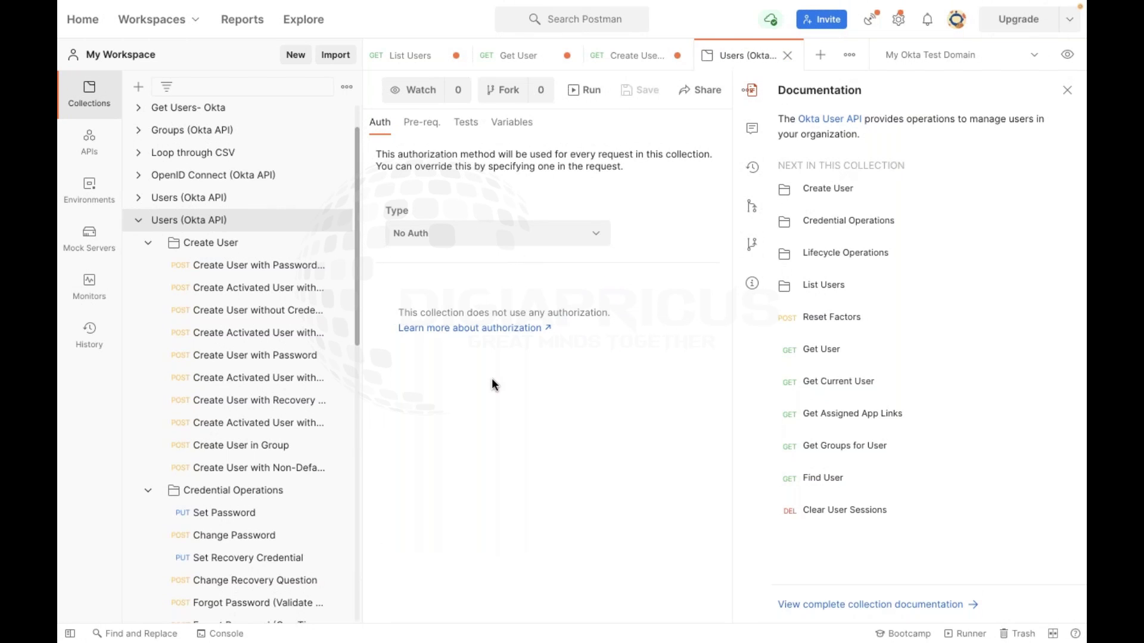
# Open the Create User folder overview, close its documentation panel, and start a new browser tab
pyautogui.click(307, 247)
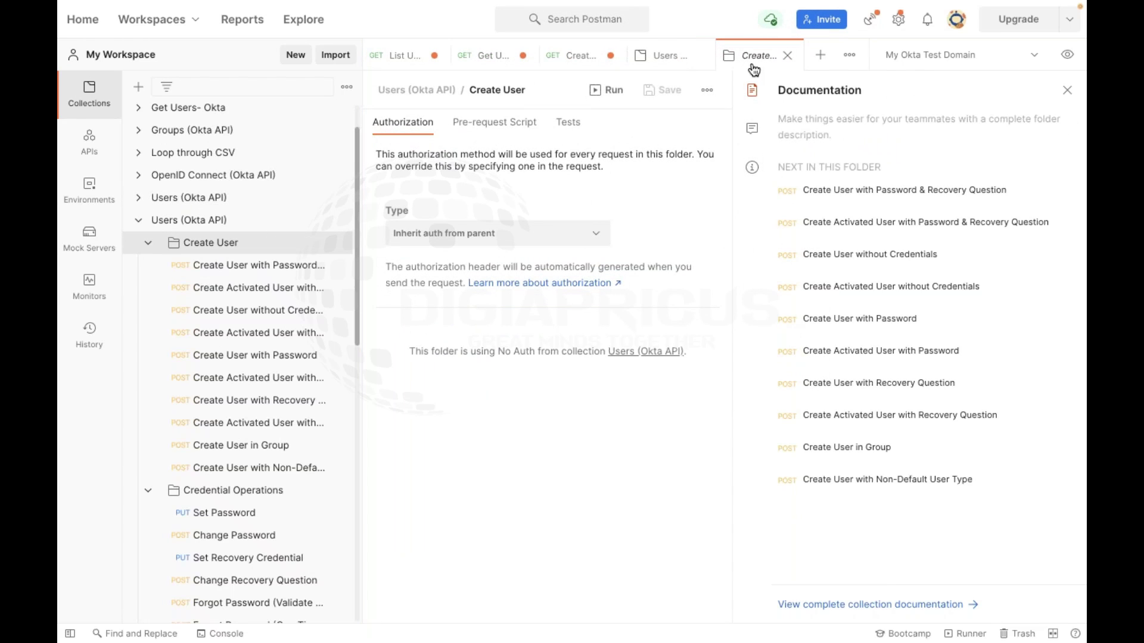
pyautogui.click(1067, 90)
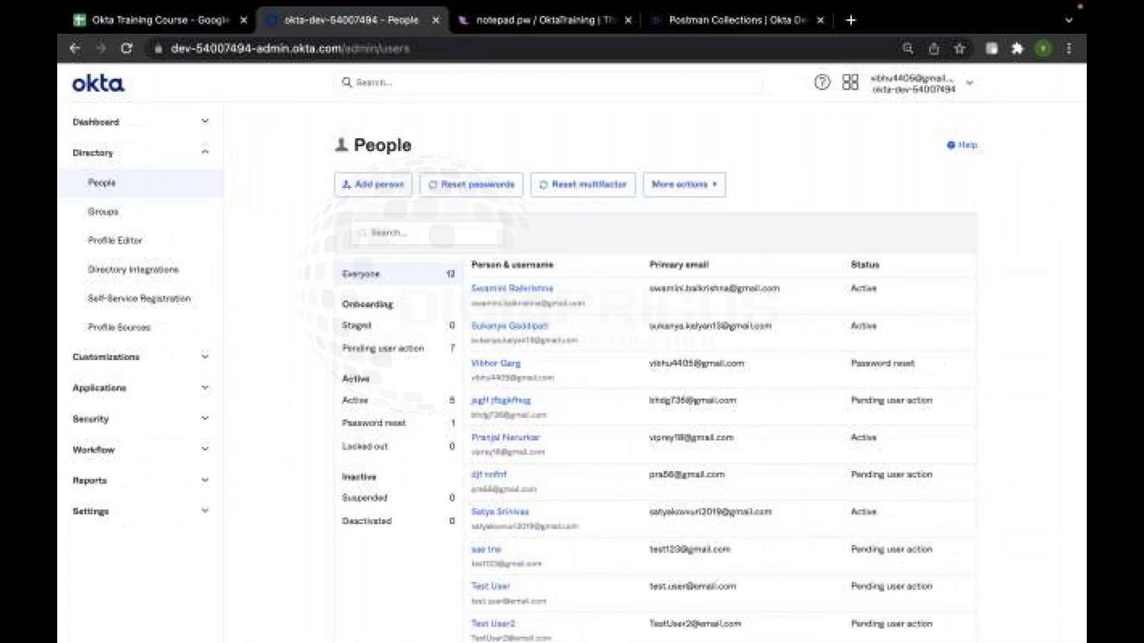
pyautogui.click(851, 19)
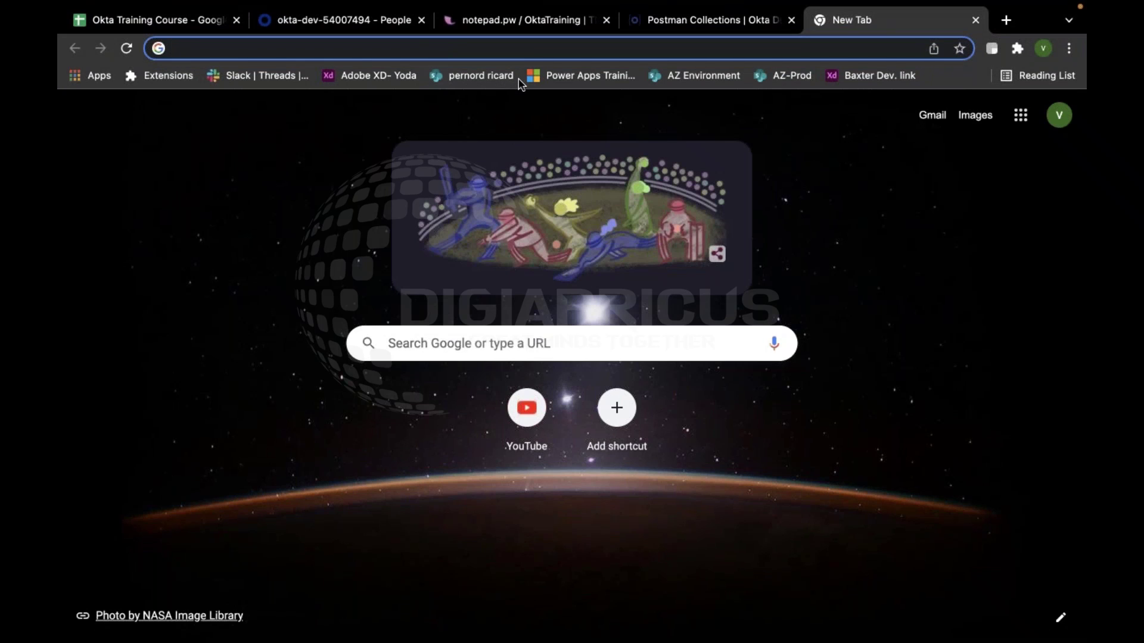
# Copy the Okta People admin page's web address for use in the new tab
pyautogui.click(293, 20)
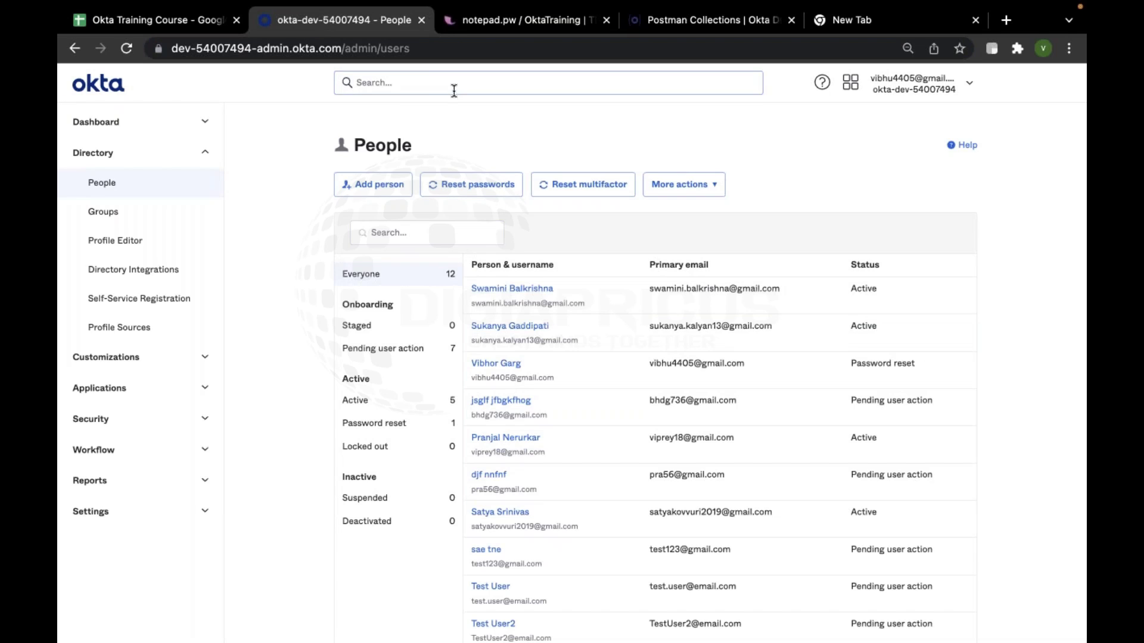
pyautogui.click(445, 46)
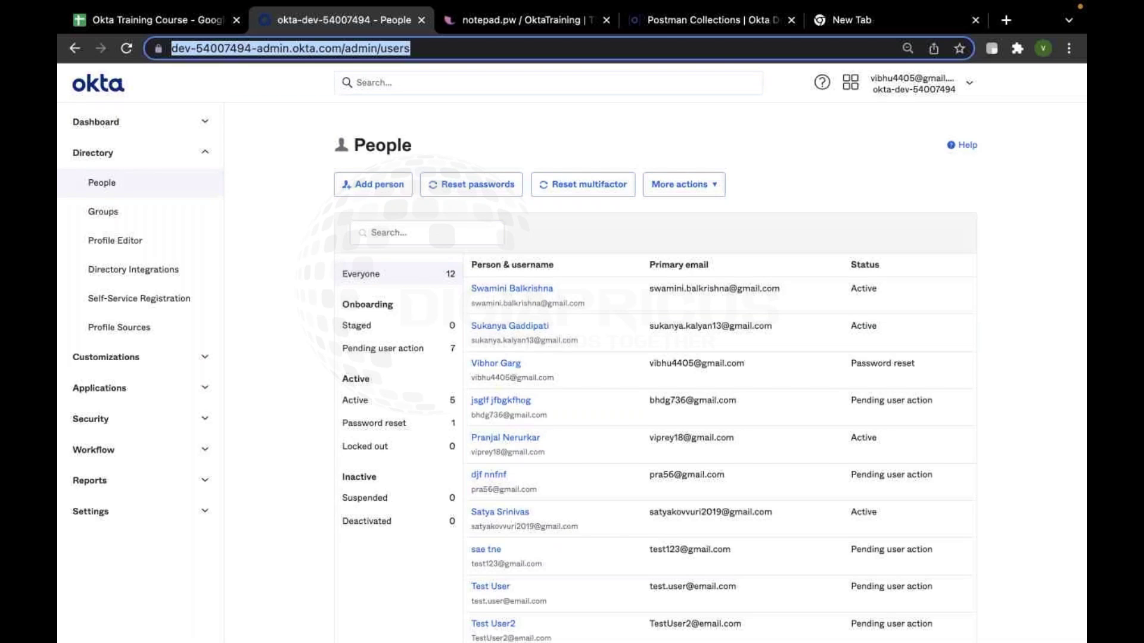
pyautogui.hotkey('ctrl', 'c')
pyautogui.click(906, 24)
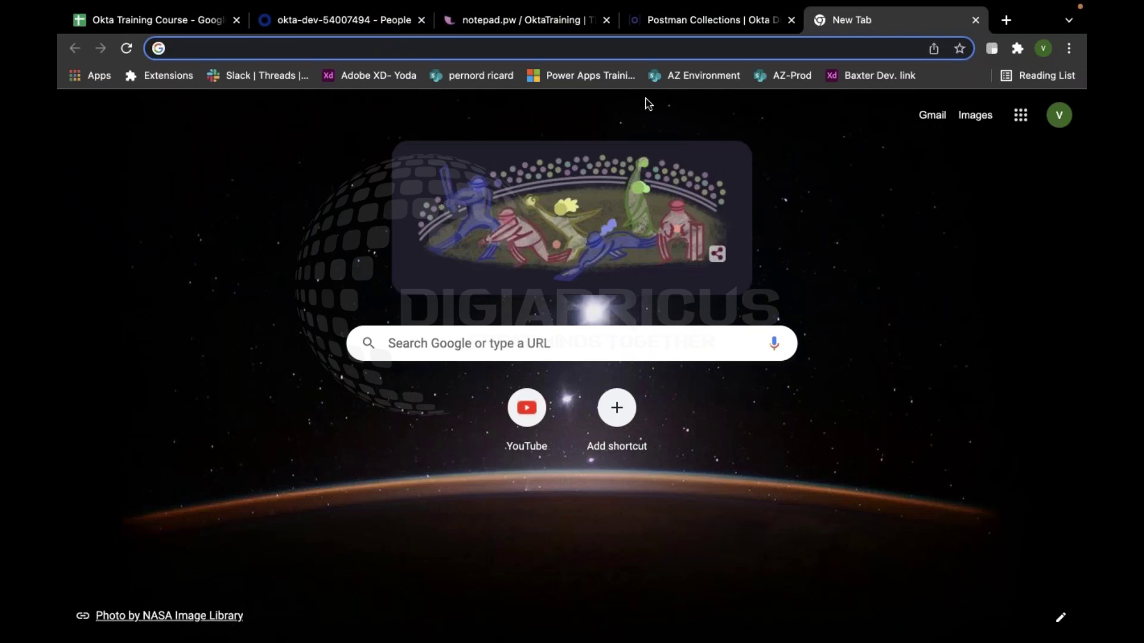
# Load dev-54007494.okta.com/api/v1/users to see the raw JSON list of users
pyautogui.hotkey('ctrl', 'v')
pyautogui.press('BackSpace')
pyautogui.press('BackSpace')
pyautogui.press('BackSpace')
pyautogui.press('BackSpace')
pyautogui.press('BackSpace')
pyautogui.press('BackSpace')
pyautogui.press('BackSpace')
pyautogui.press('BackSpace')
pyautogui.press('BackSpace')
pyautogui.press('BackSpace')
pyautogui.press('BackSpace')
pyautogui.press('BackSpace')
pyautogui.press('BackSpace')
pyautogui.press('BackSpace')
pyautogui.press('BackSpace')
pyautogui.press('BackSpace')
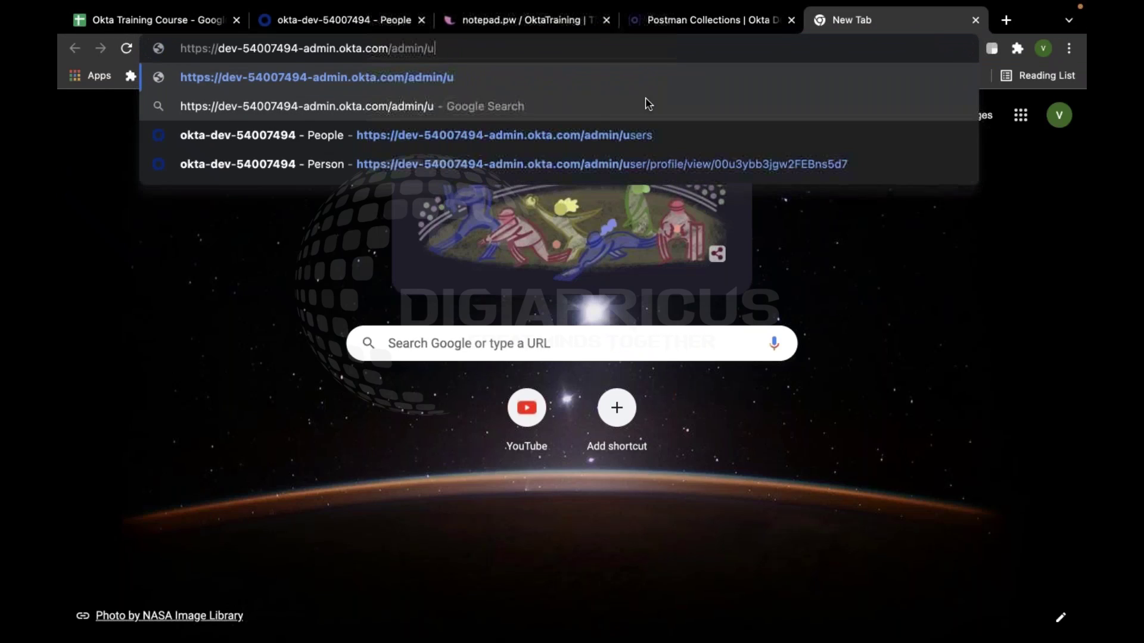
pyautogui.press('BackSpace')
pyautogui.press('BackSpace')
pyautogui.press('BackSpace')
pyautogui.press('BackSpace')
pyautogui.press('BackSpace')
pyautogui.press('BackSpace')
pyautogui.press('BackSpace')
pyautogui.press('BackSpace')
pyautogui.press('BackSpace')
pyautogui.press('BackSpace')
pyautogui.press('BackSpace')
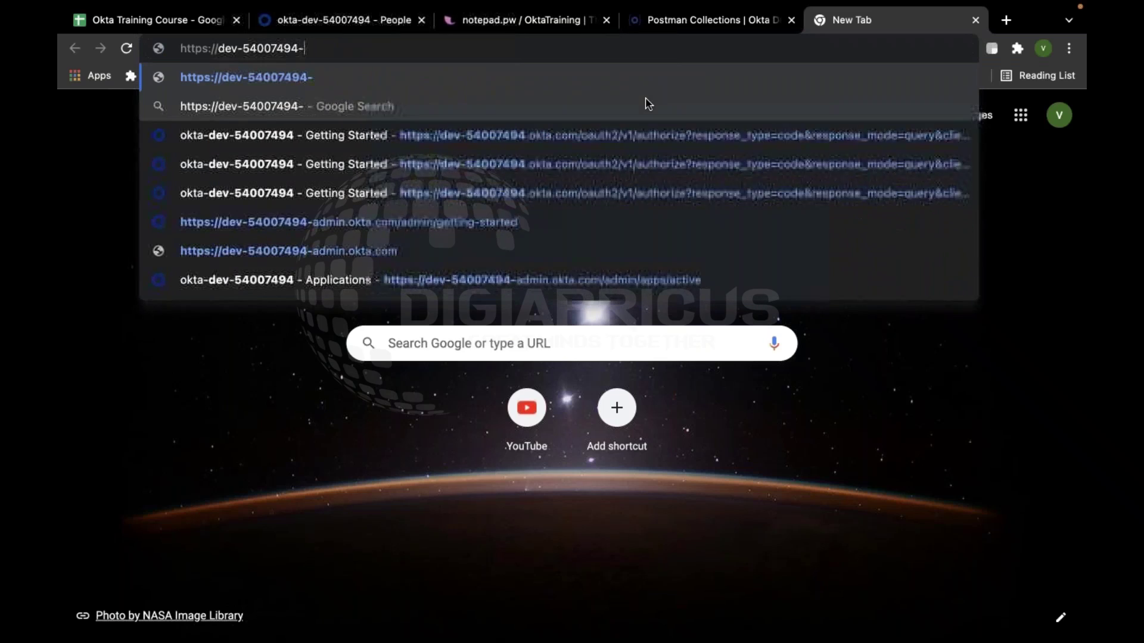
pyautogui.write('.okta.c')
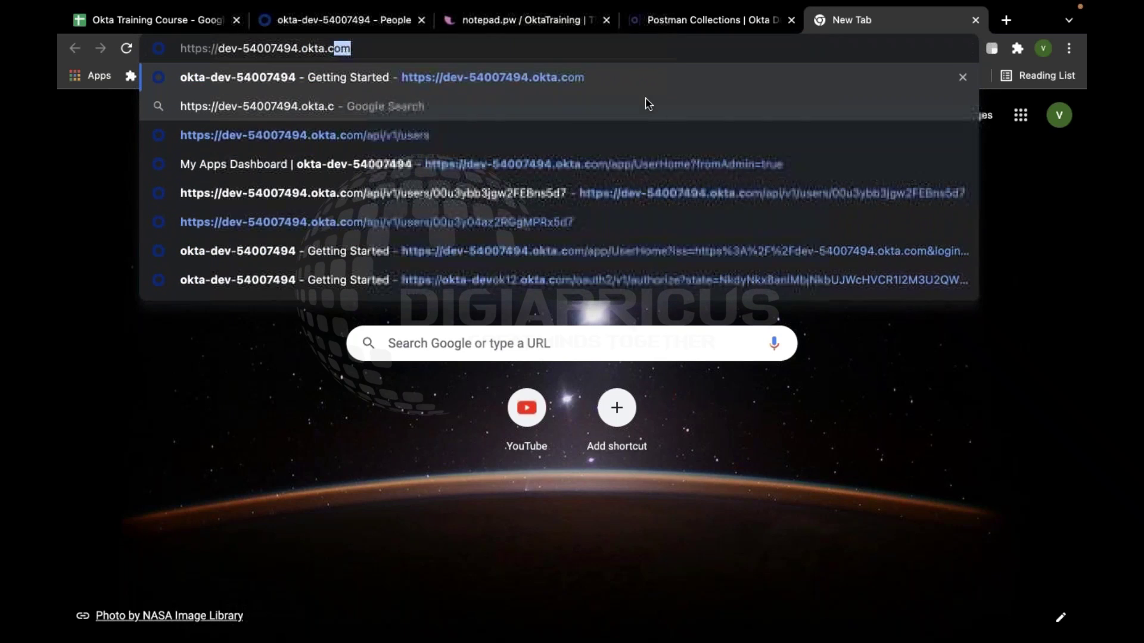
pyautogui.write('om/api/v1/')
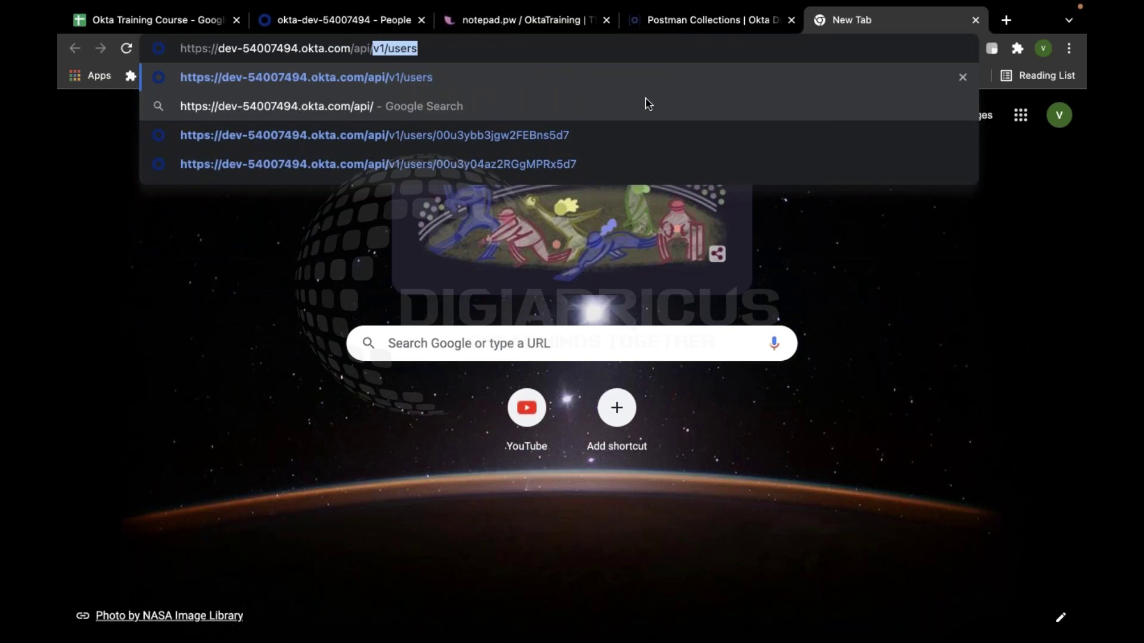
pyautogui.write('users')
pyautogui.press('Return')
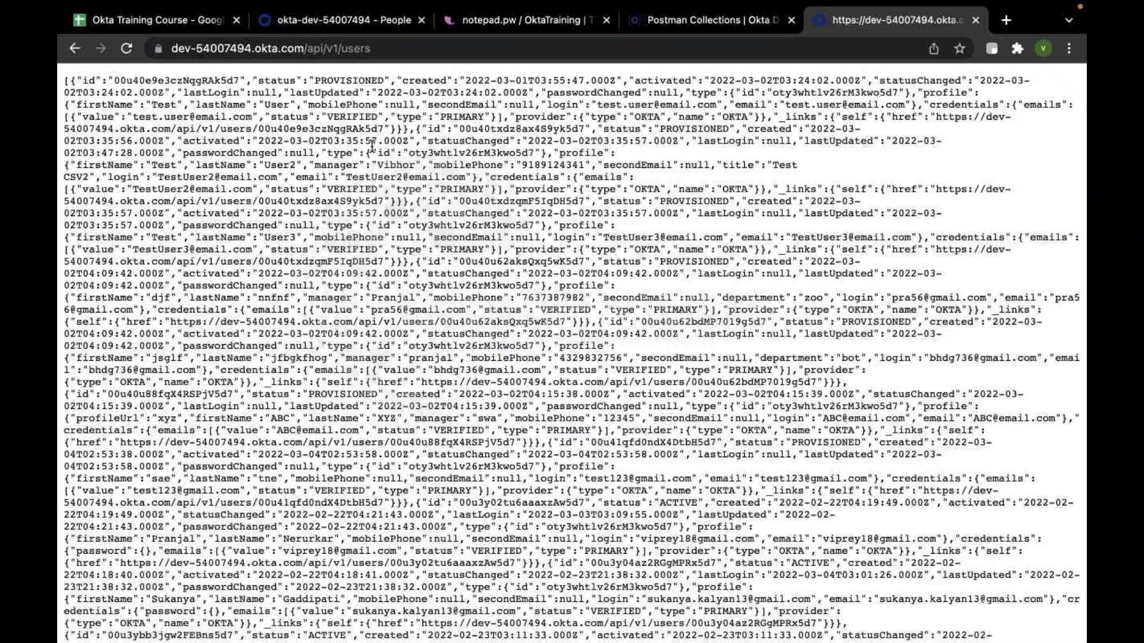
pyautogui.click(271, 48)
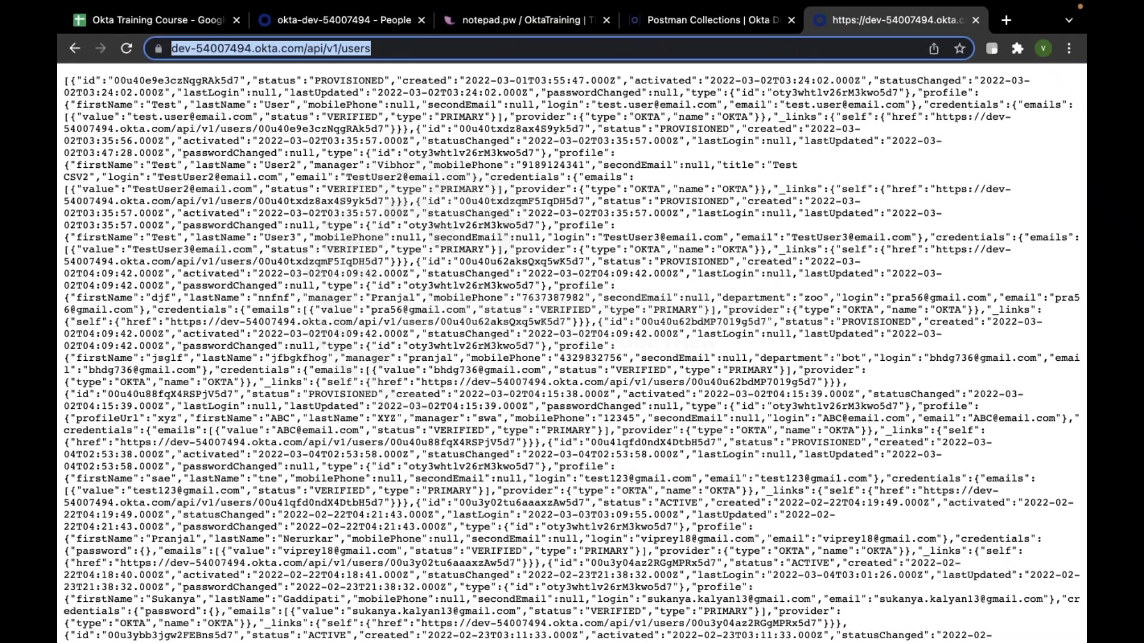
# Try the users API address in an Incognito window, get Invalid session, then return to Postman
pyautogui.click(1068, 48)
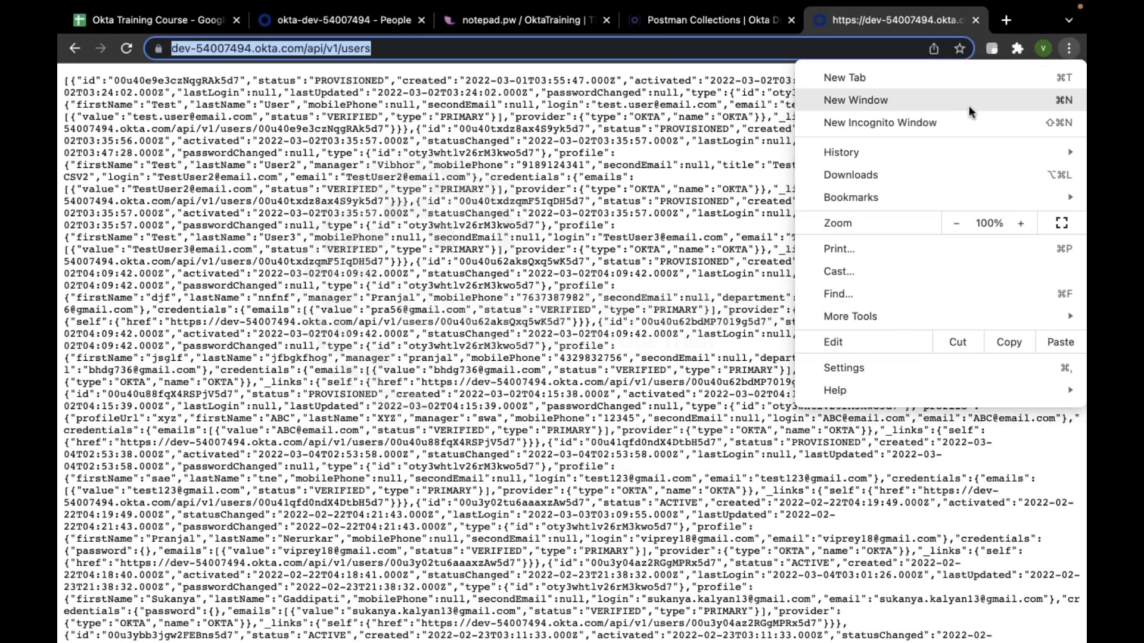
pyautogui.click(886, 123)
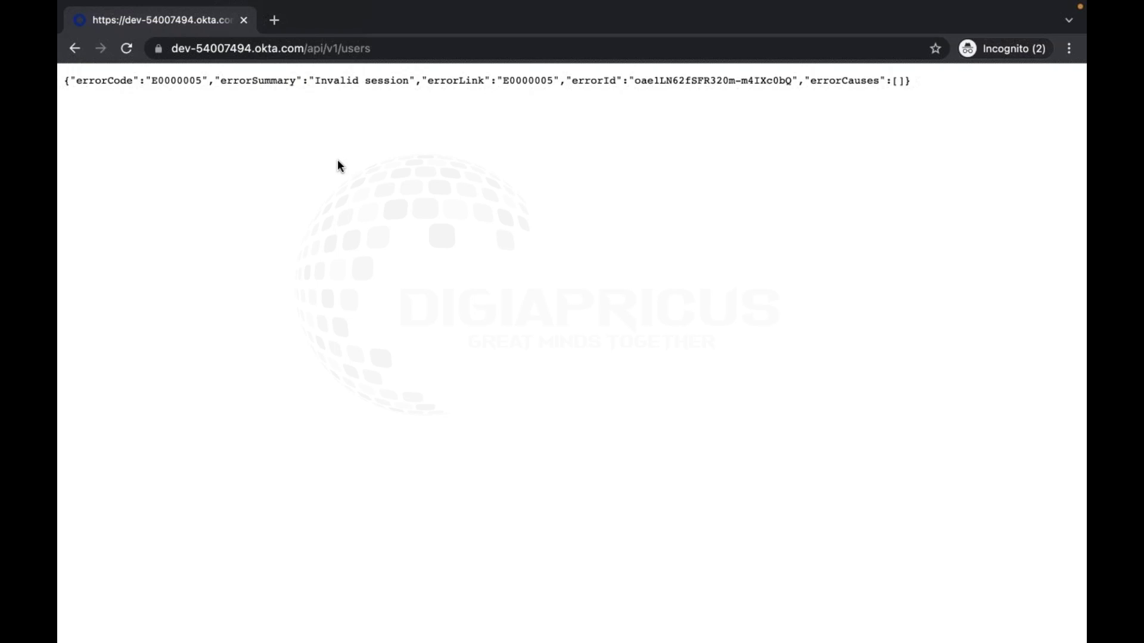
pyautogui.click(243, 21)
pyautogui.hotkey('ctrl', 'Left')
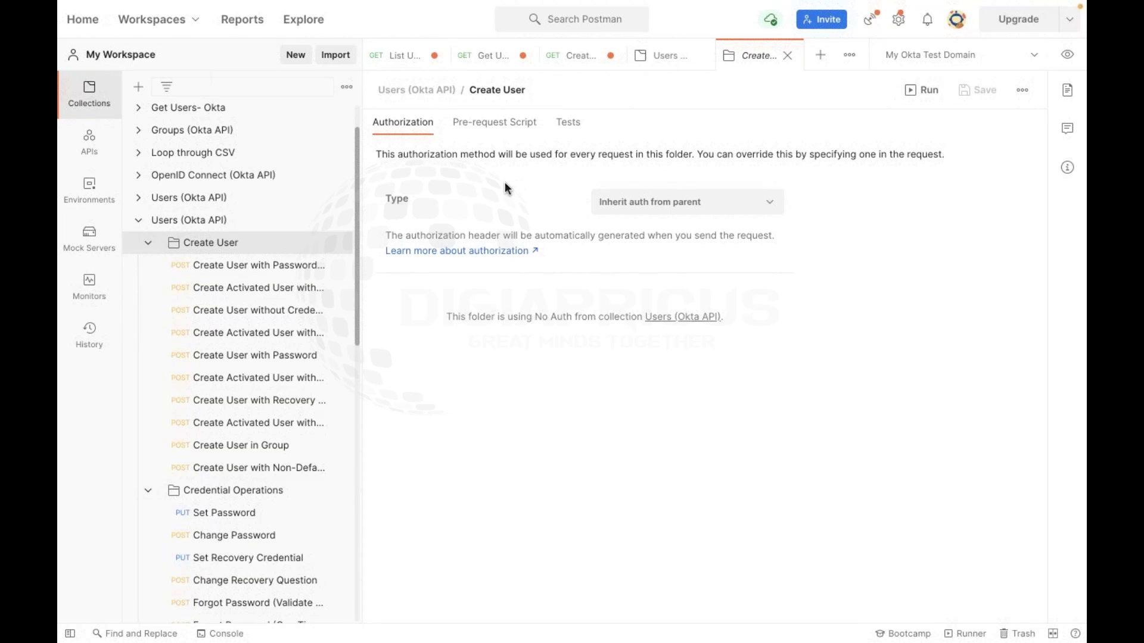
# Review the Create User with Password request and Create User folder, then return to Chrome's JSON list
pyautogui.click(299, 269)
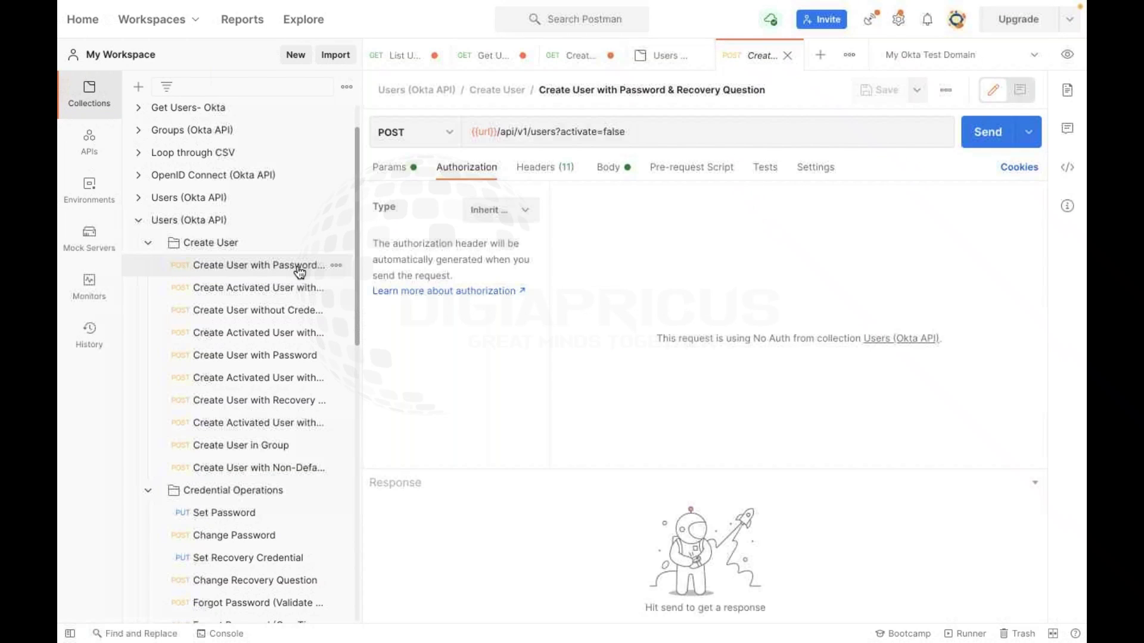
pyautogui.click(241, 244)
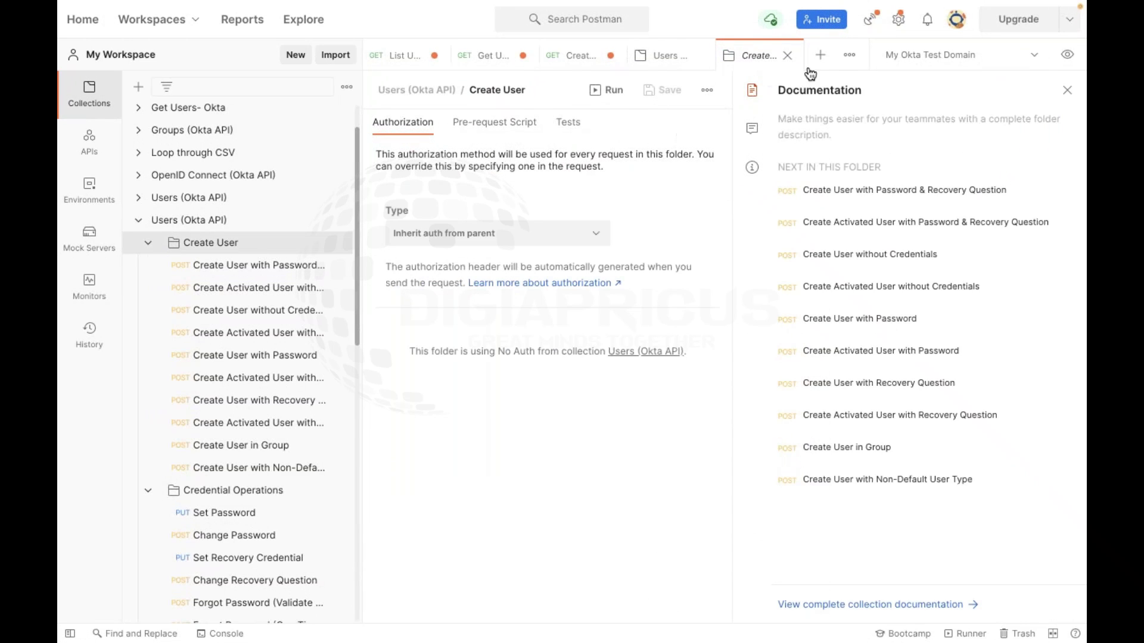
pyautogui.click(1067, 91)
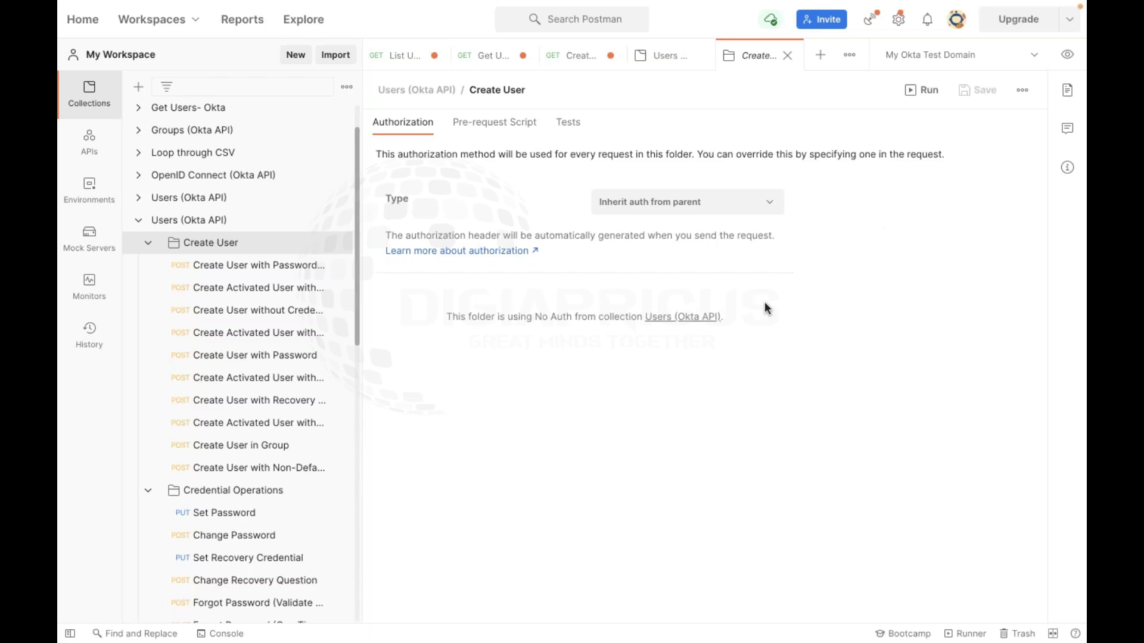
pyautogui.hotkey('ctrl', 'Right')
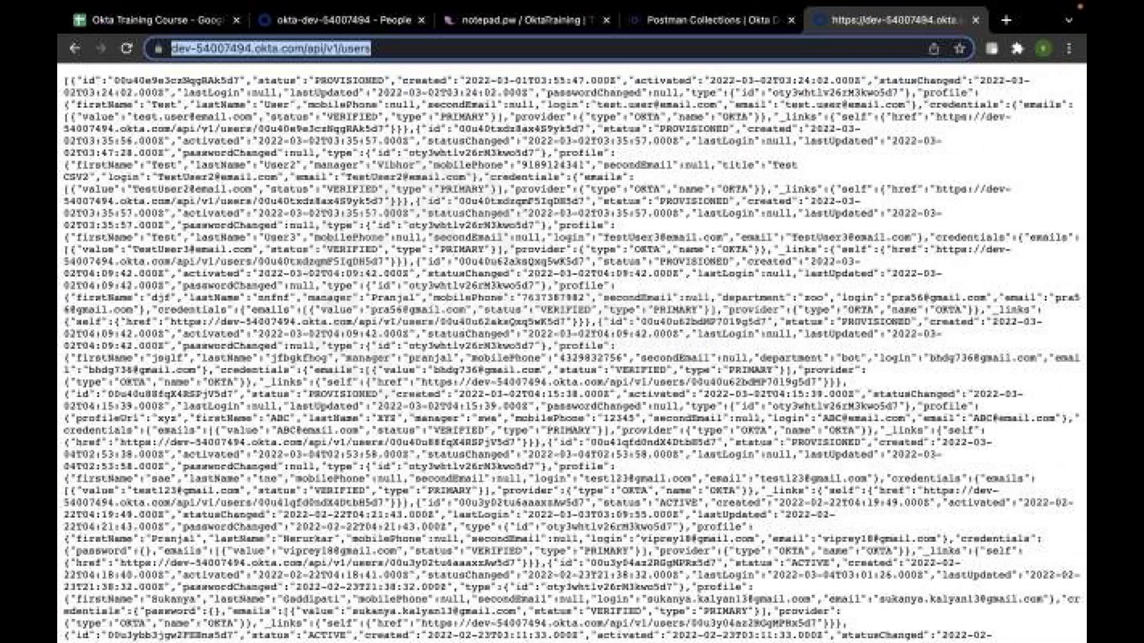
# Navigate to Security > API > Tokens in the Okta Admin Console
pyautogui.click(334, 21)
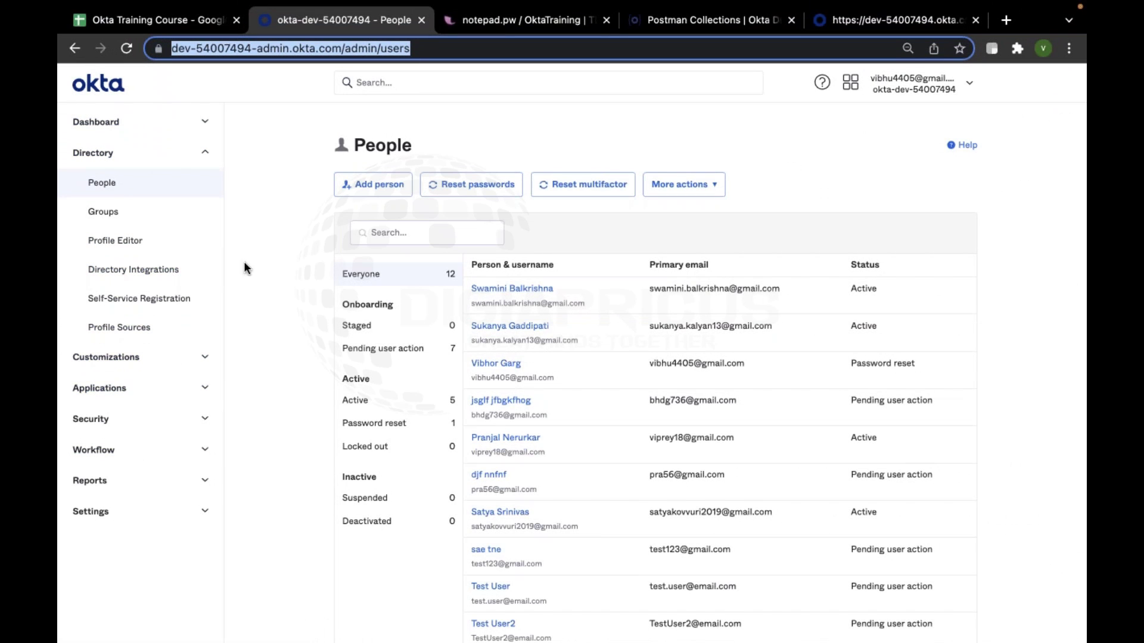
pyautogui.click(149, 417)
pyautogui.scroll(-3, 119, 477)
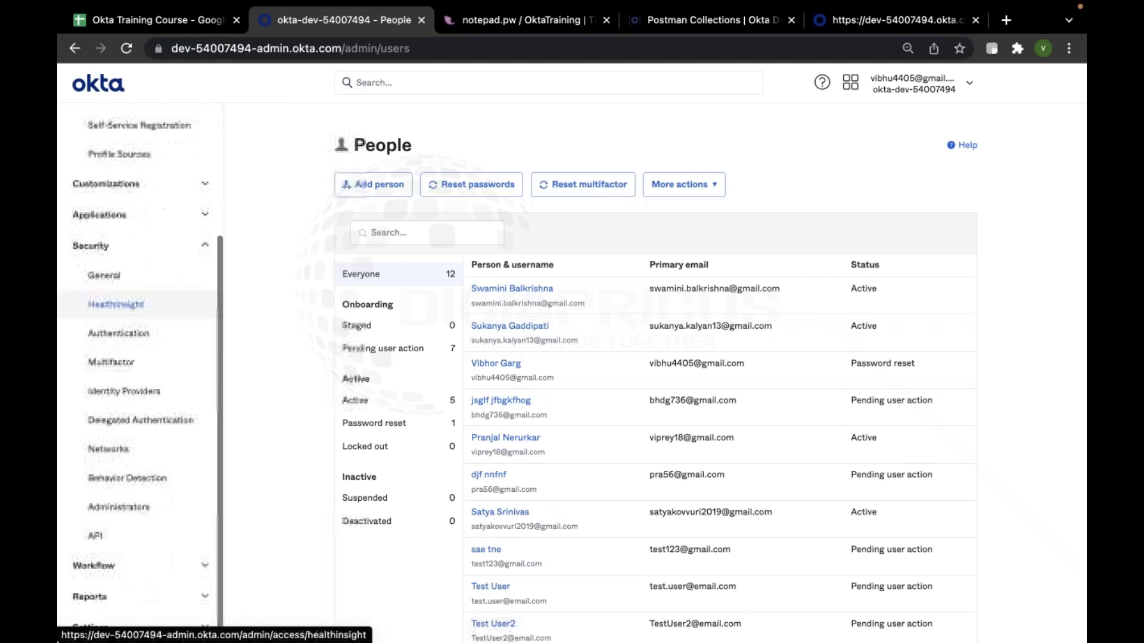
pyautogui.click(101, 541)
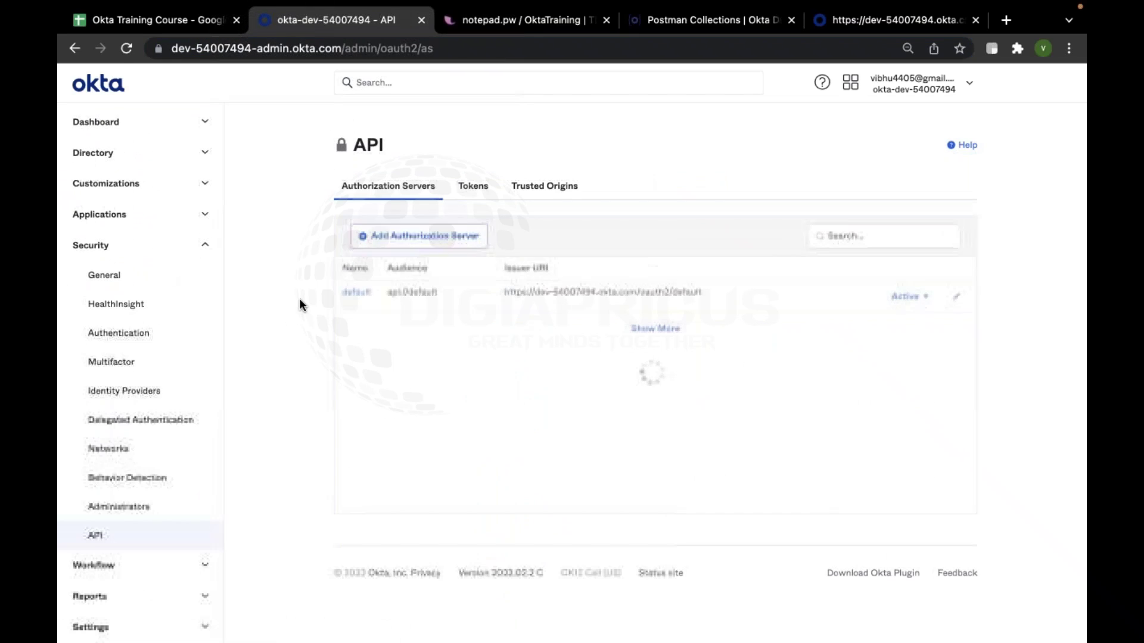
pyautogui.click(477, 188)
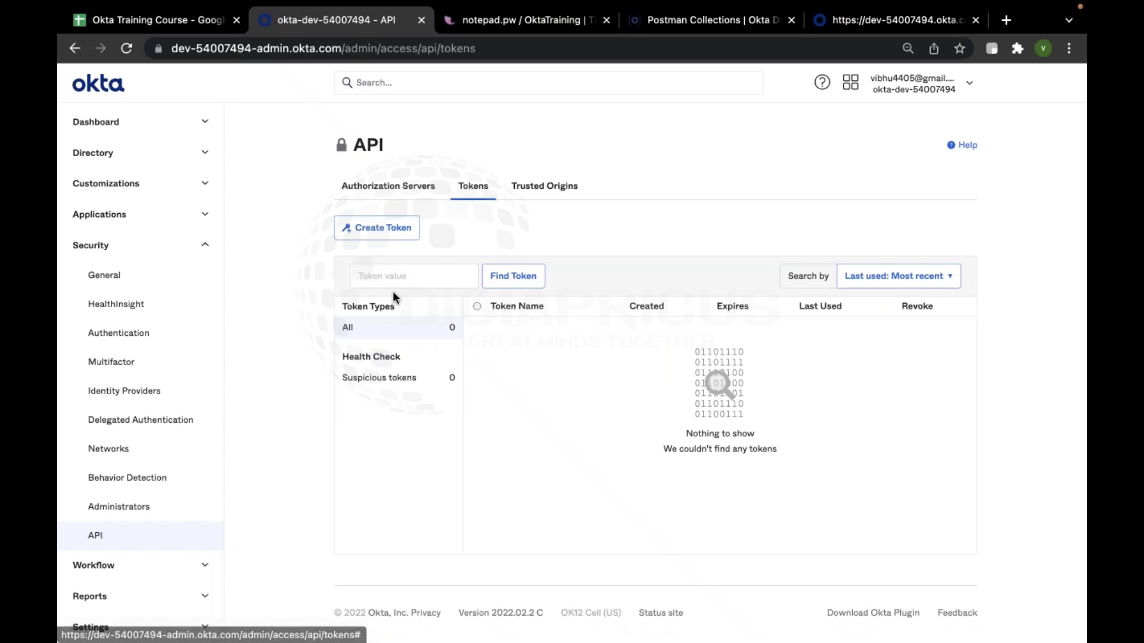
# Create a new named test API token, copy its token value, and dismiss the confirmation
pyautogui.click(399, 231)
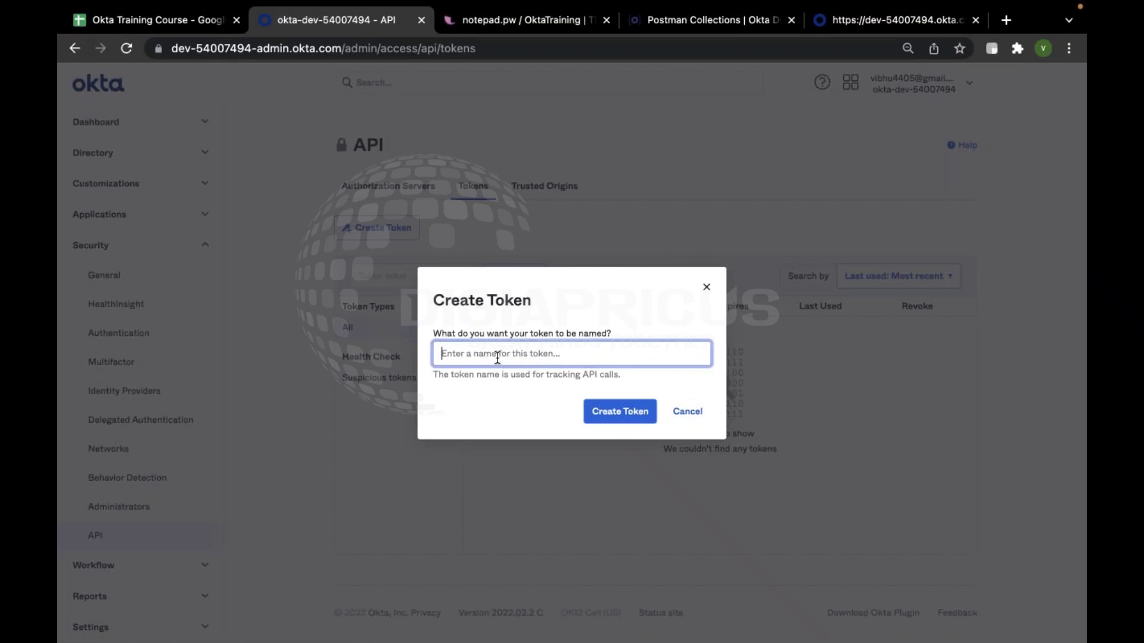
pyautogui.write('Test Token Vibhu')
pyautogui.click(620, 411)
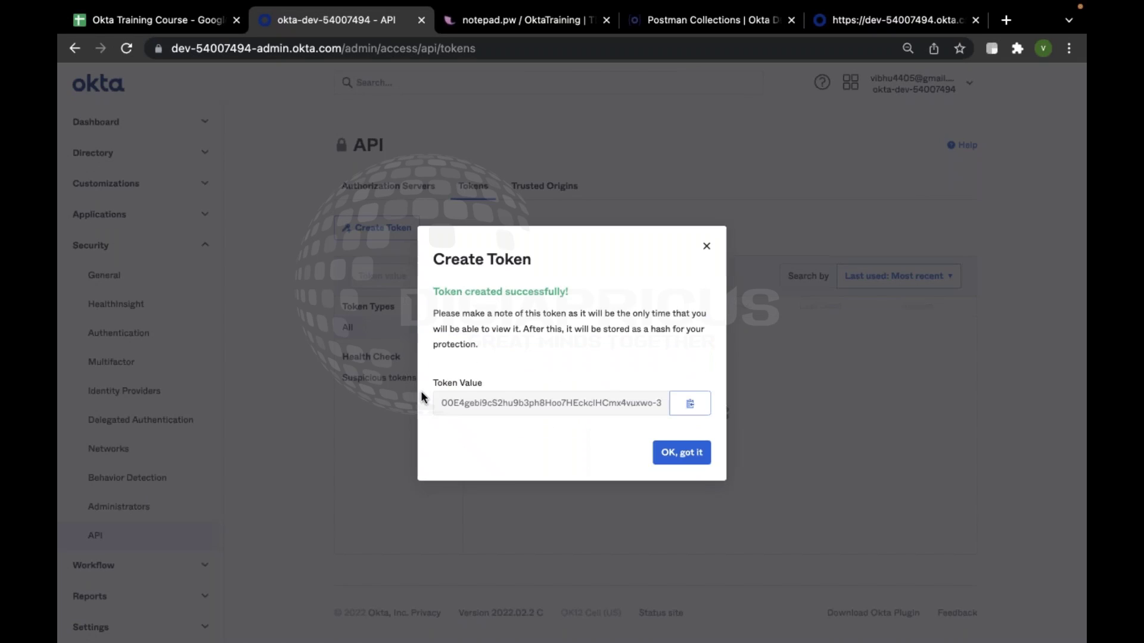
pyautogui.click(689, 403)
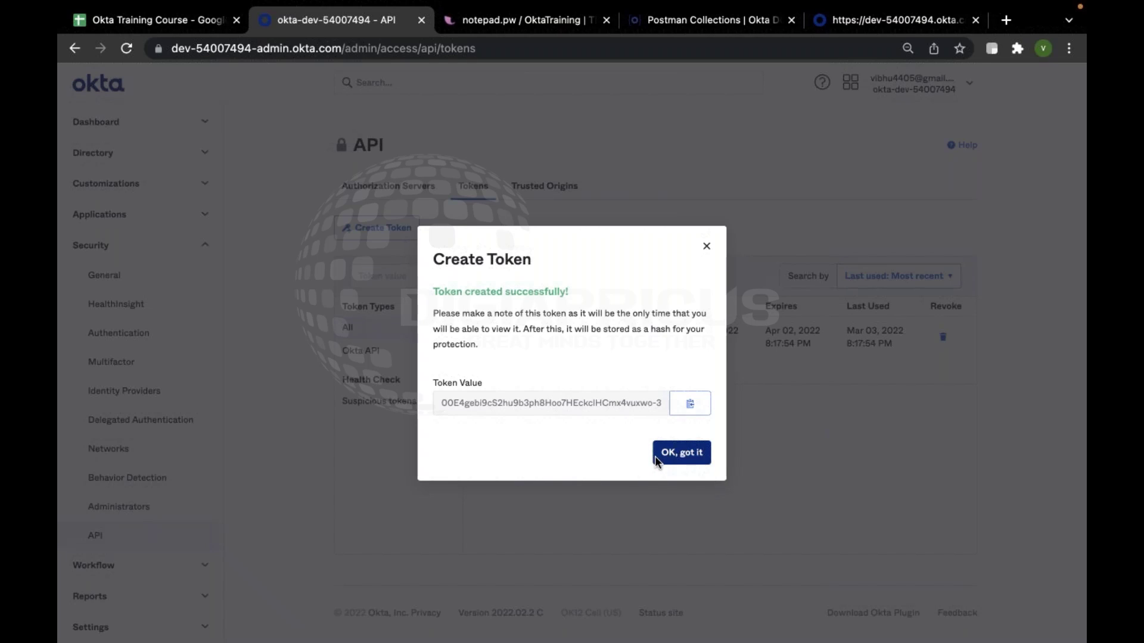
pyautogui.click(696, 406)
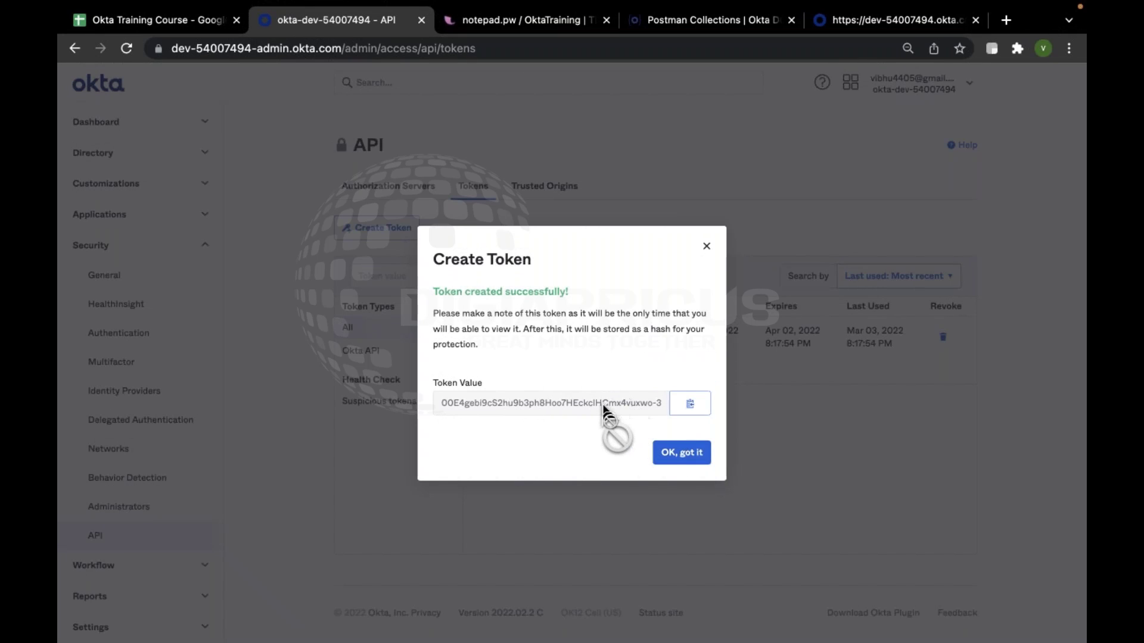
pyautogui.click(675, 459)
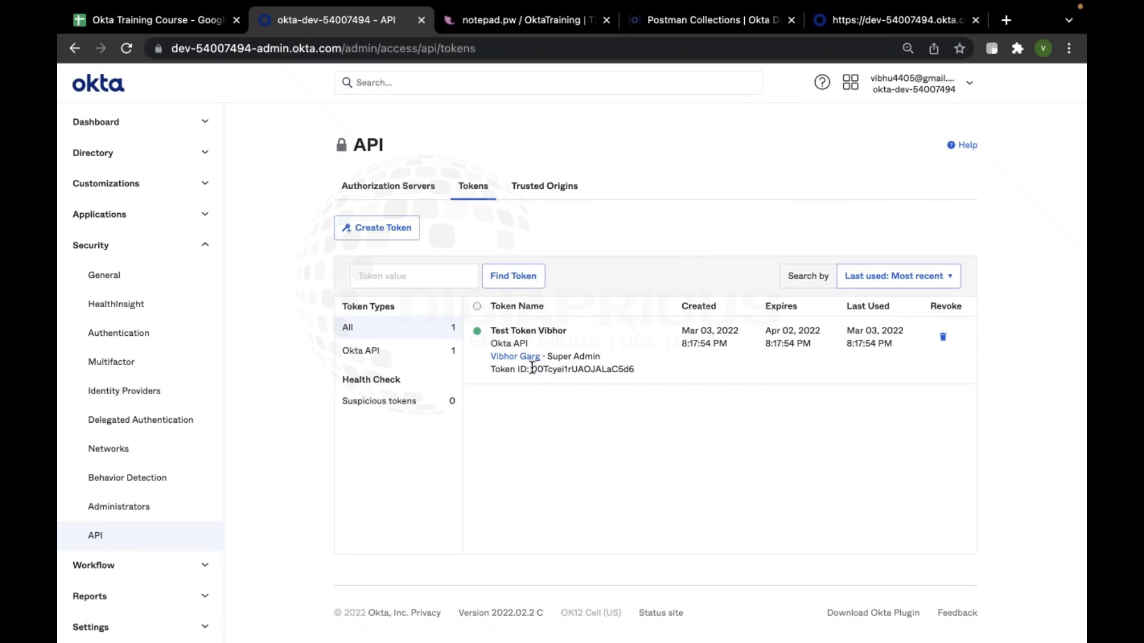
# Highlight the new token's ID in the API Tokens list, then clear the selection
pyautogui.moveTo(531, 369); pyautogui.dragTo(633, 367)
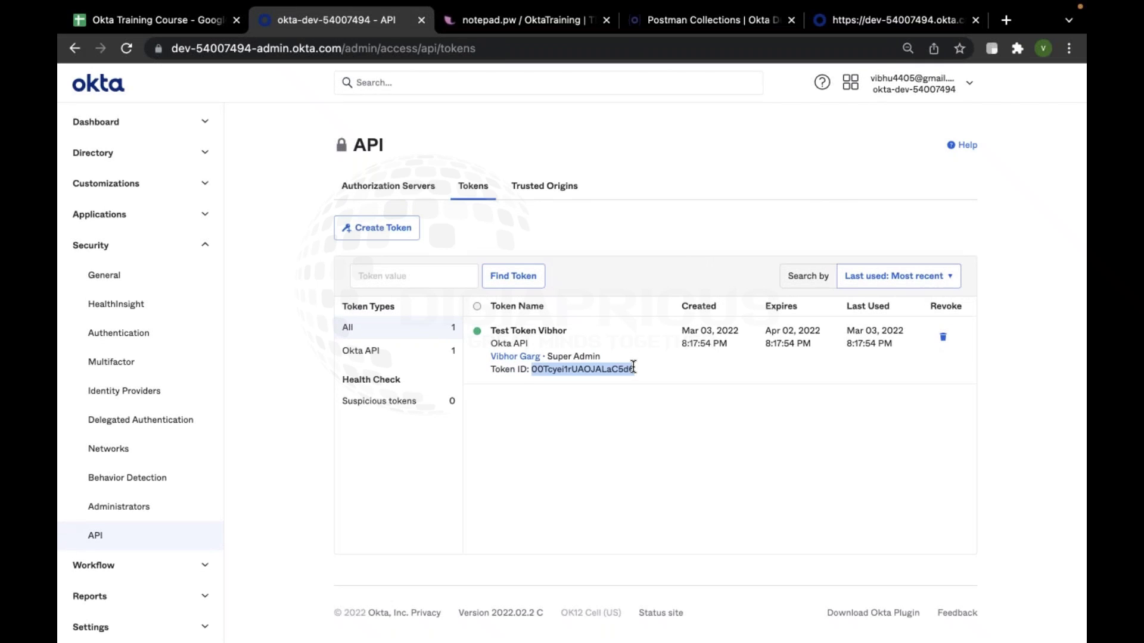
pyautogui.click(630, 417)
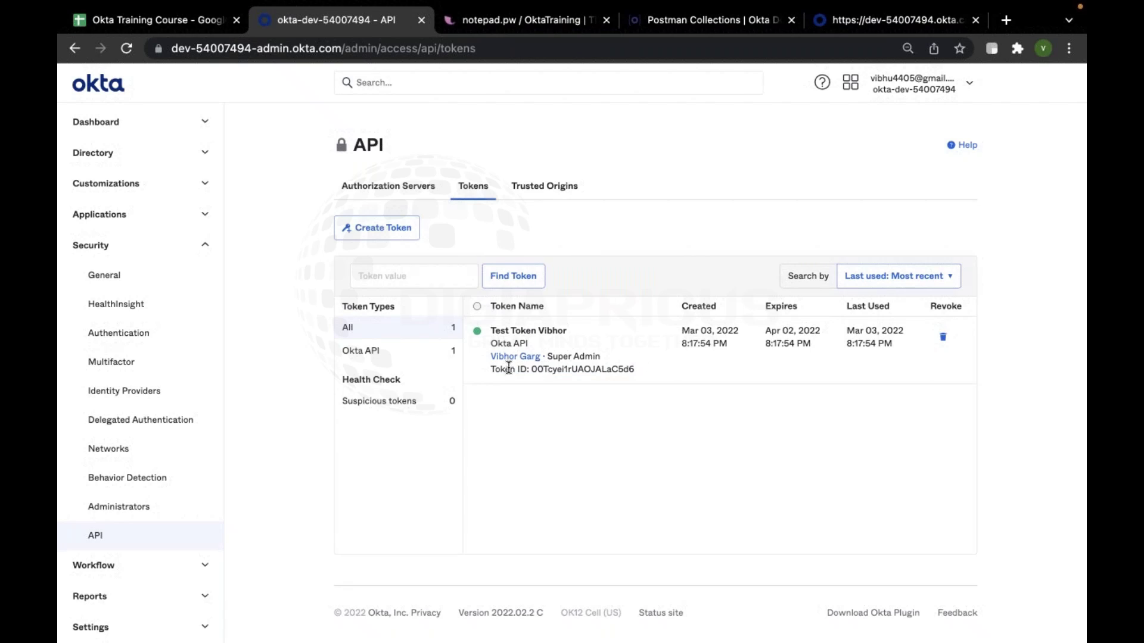
pyautogui.moveTo(531, 369); pyautogui.dragTo(646, 370)
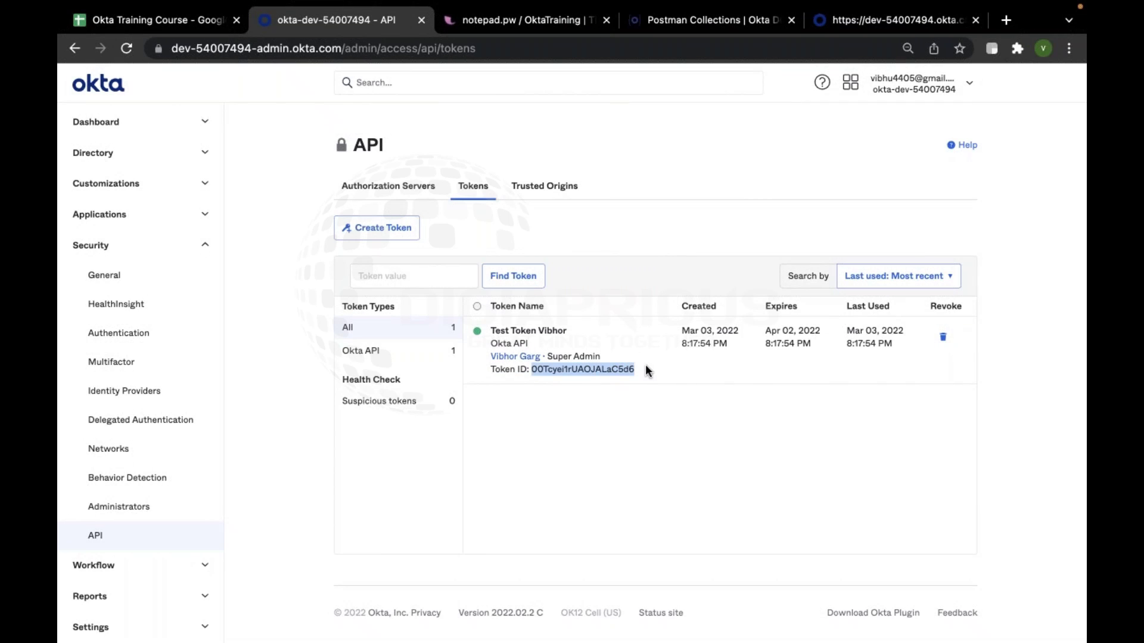
pyautogui.click(614, 420)
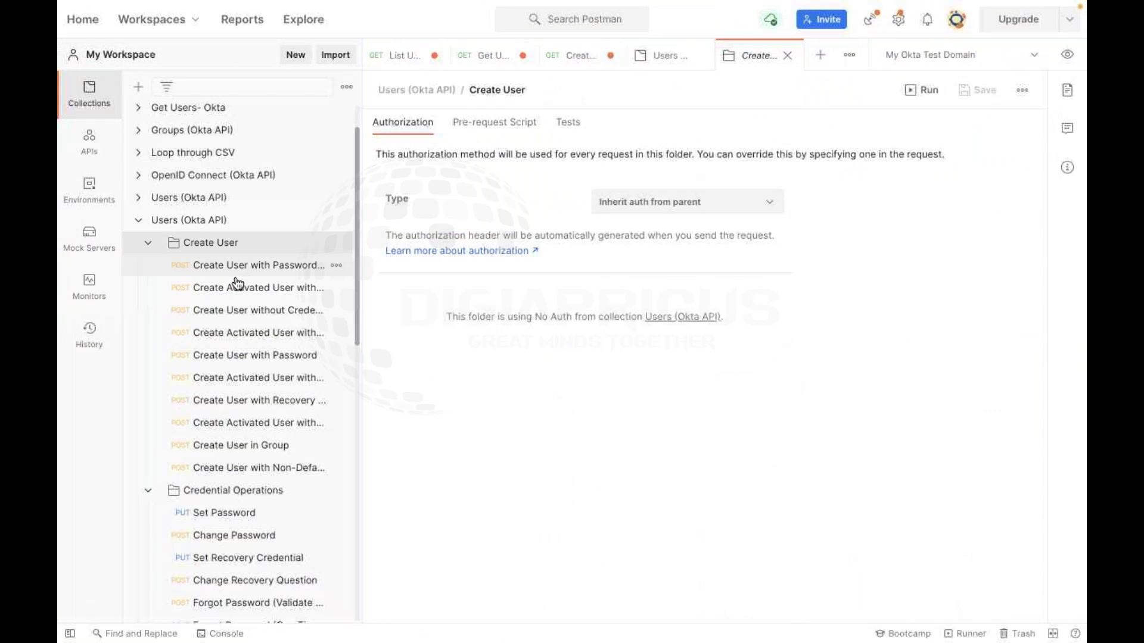
# Browse the Create User requests and open Create User with Password
pyautogui.click(239, 287)
pyautogui.click(245, 265)
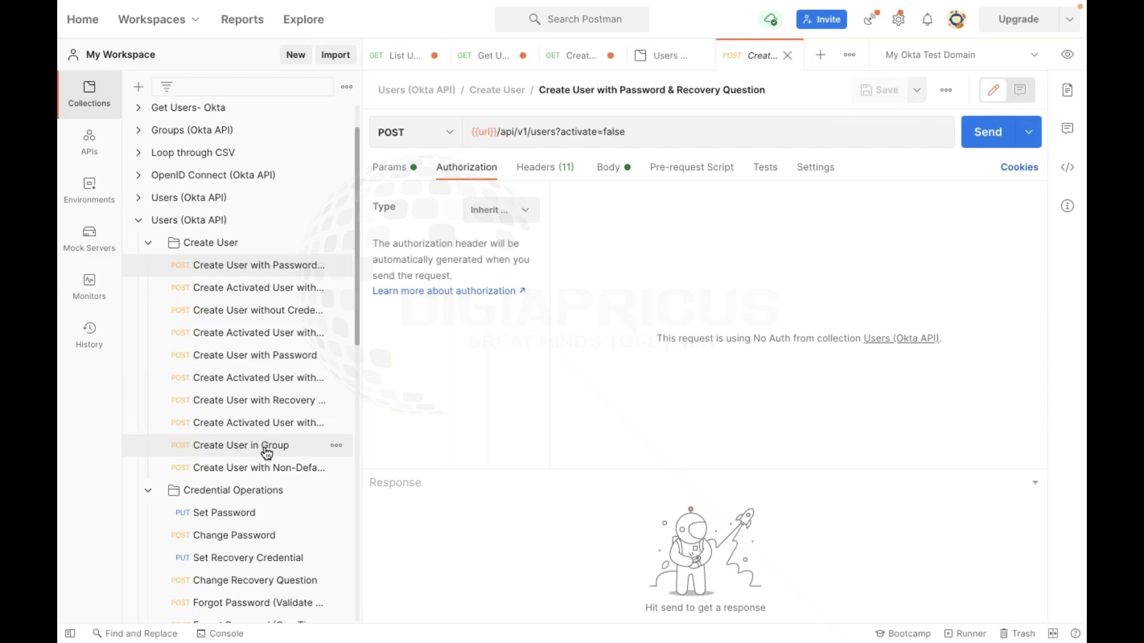
pyautogui.click(261, 469)
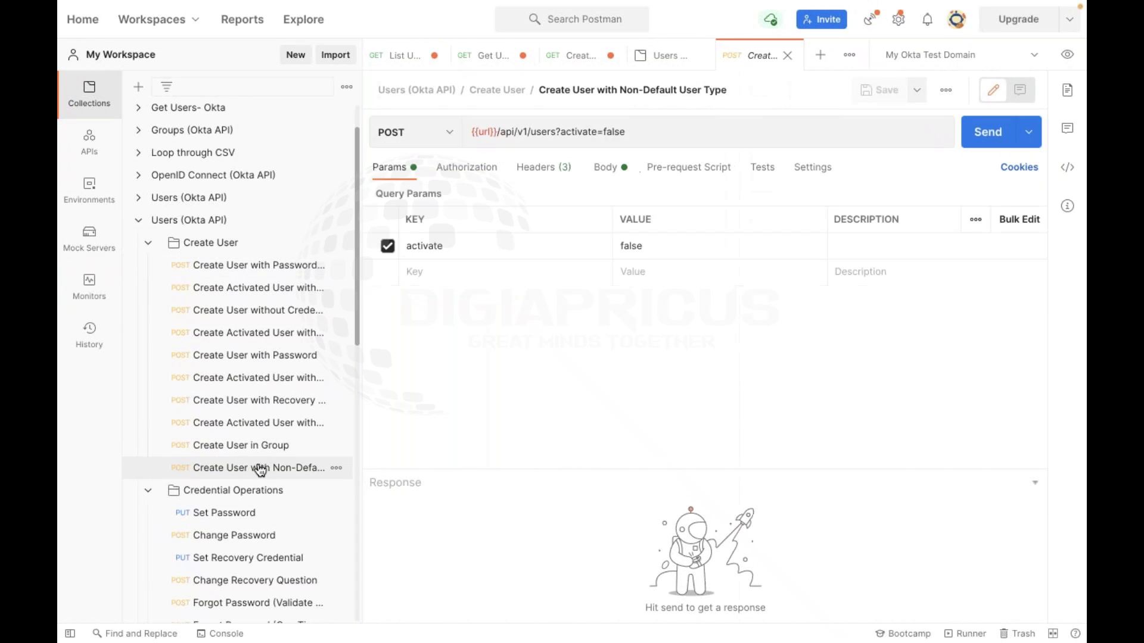
pyautogui.click(263, 355)
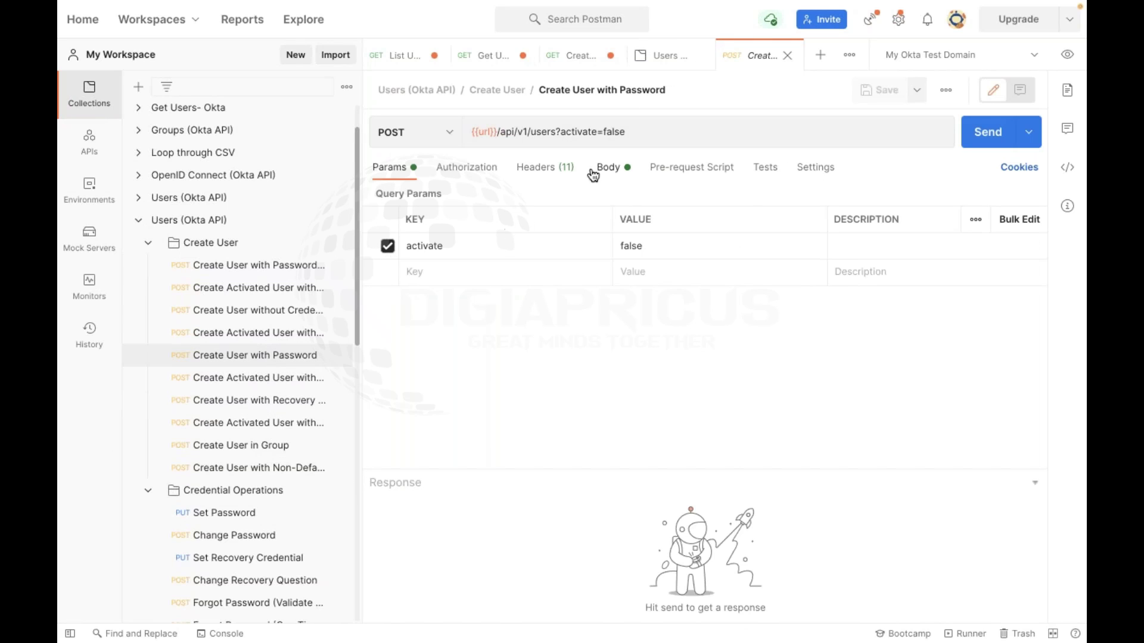
# Inspect its Authorization and Headers tabs and preview the environment's apikey value
pyautogui.click(485, 168)
pyautogui.click(526, 170)
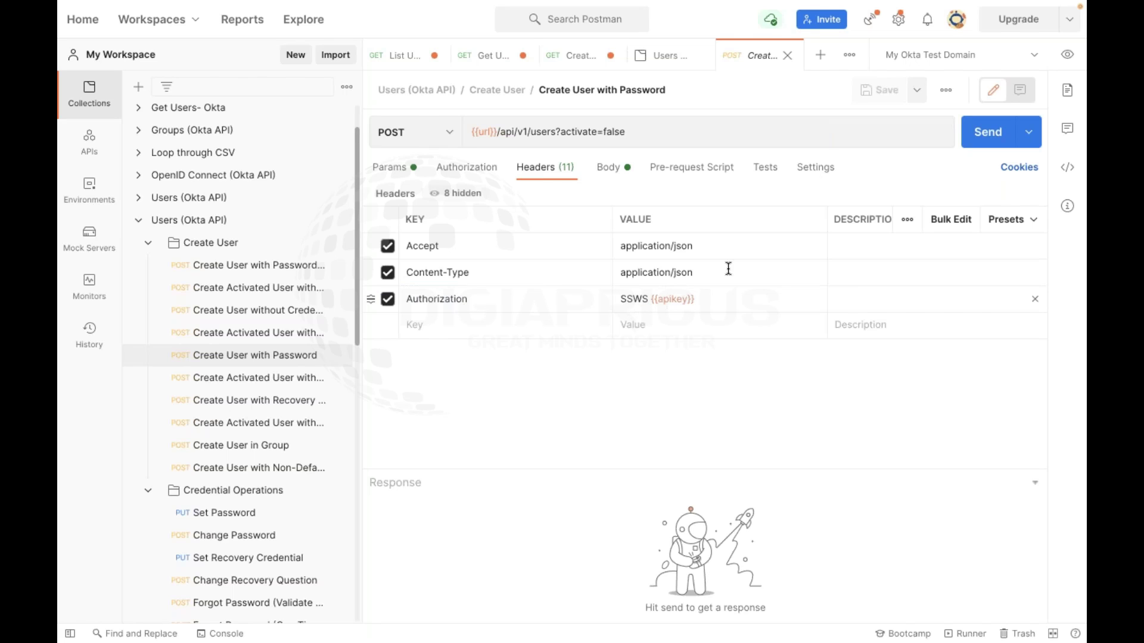
pyautogui.click(1067, 54)
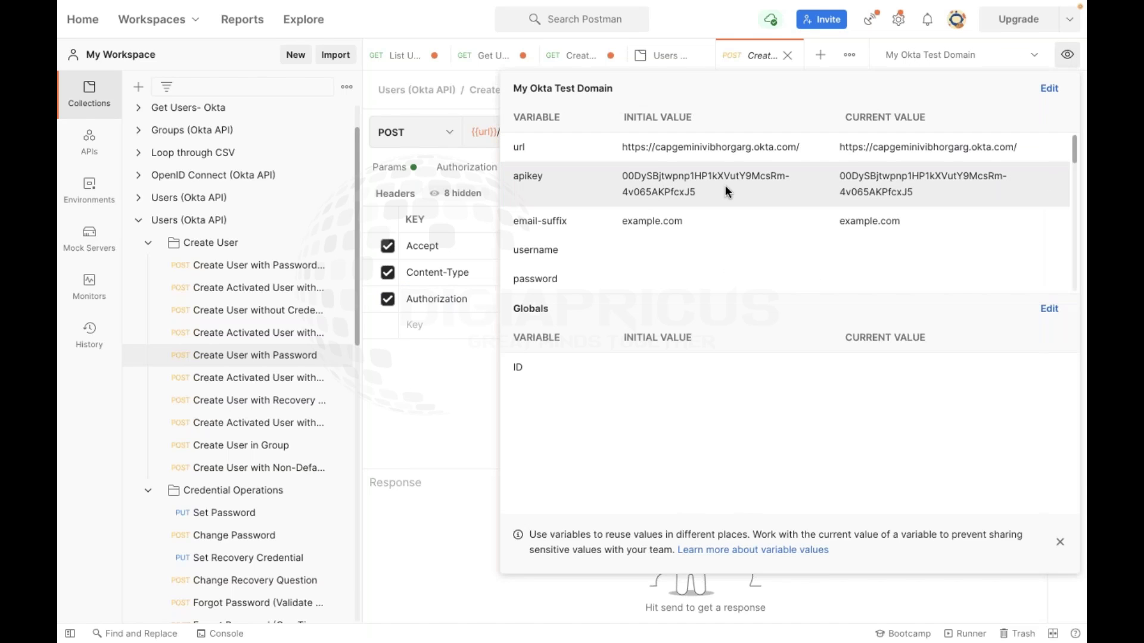
# Paste the new API key into the apikey initial and current values of My Okta Test Domain
pyautogui.click(1049, 88)
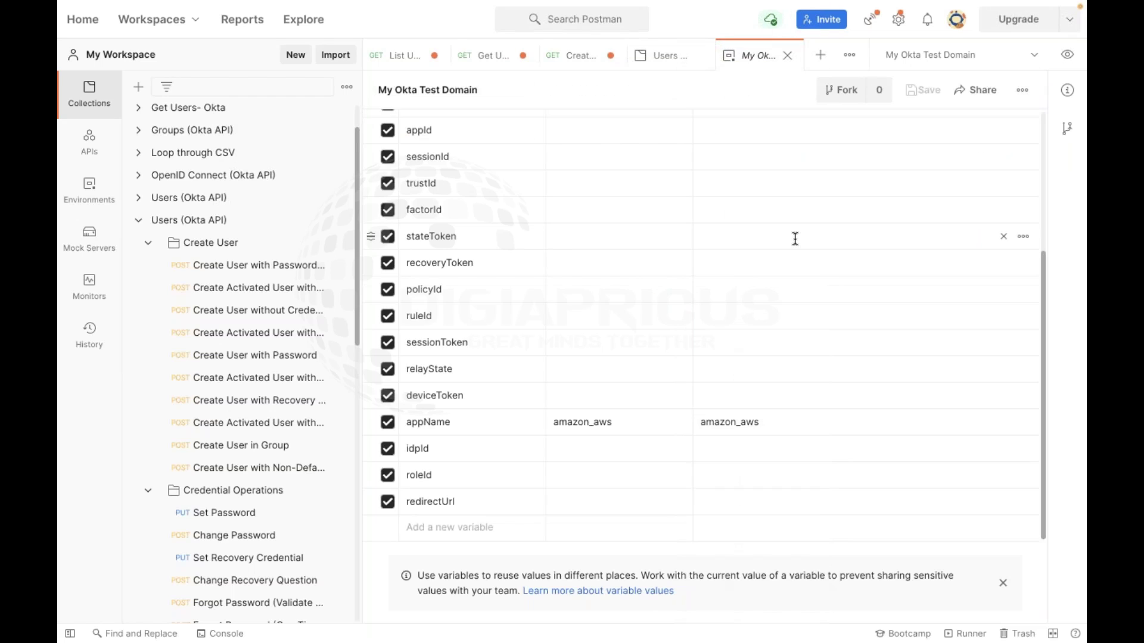
pyautogui.scroll(2, 570, 212)
pyautogui.scroll(3, 571, 212)
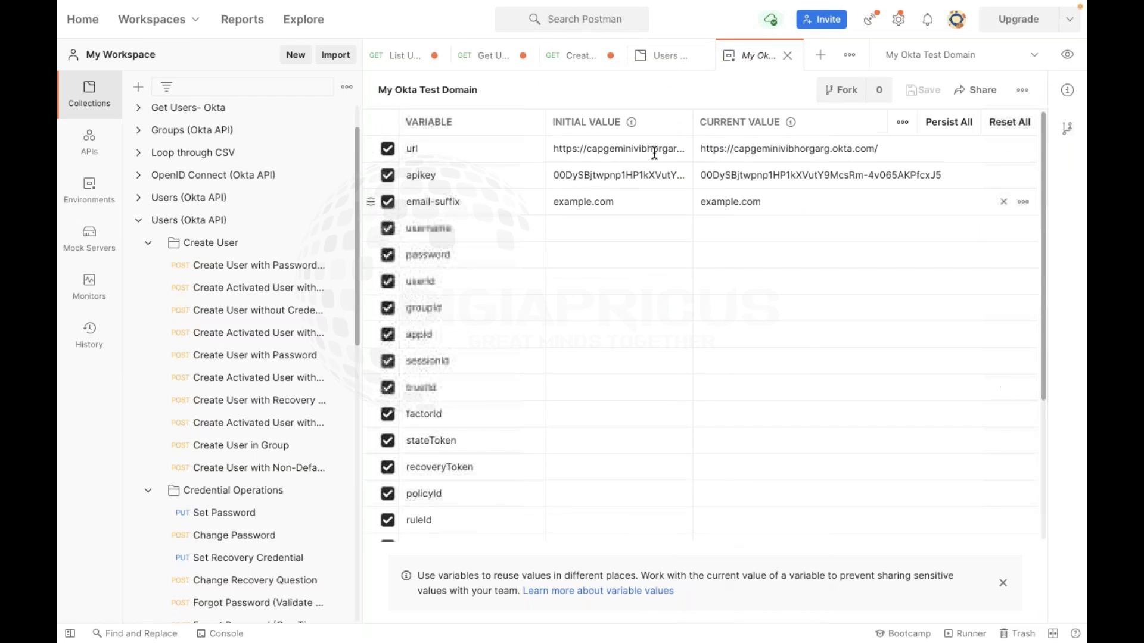
pyautogui.tripleClick(618, 175)
pyautogui.hotkey('ctrl', 'v')
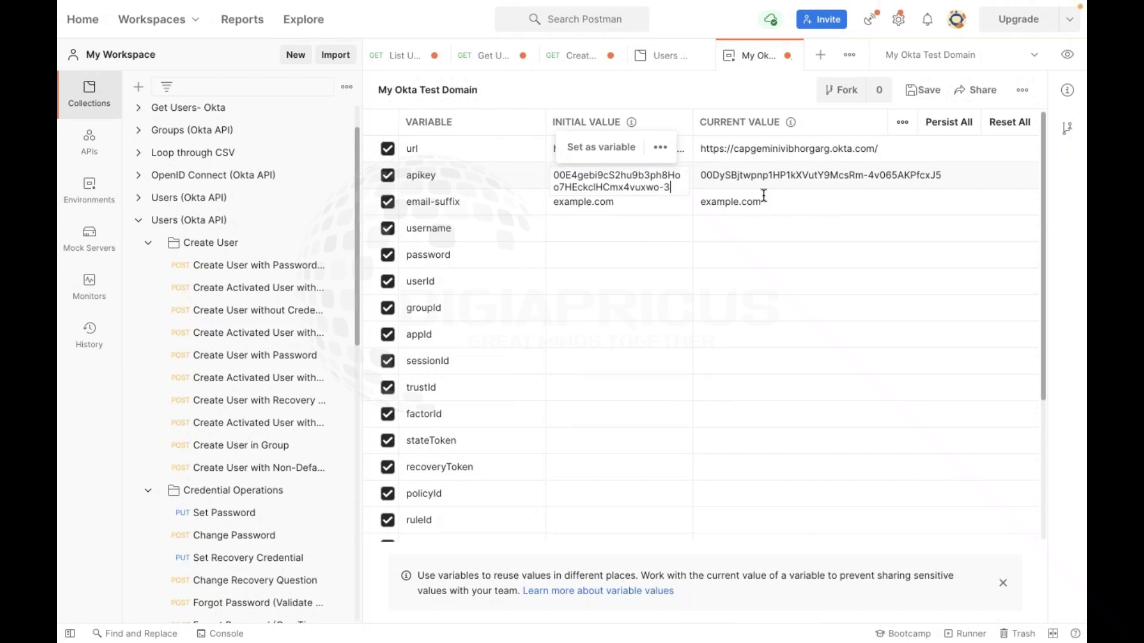
pyautogui.tripleClick(766, 176)
pyautogui.hotkey('ctrl', 'v')
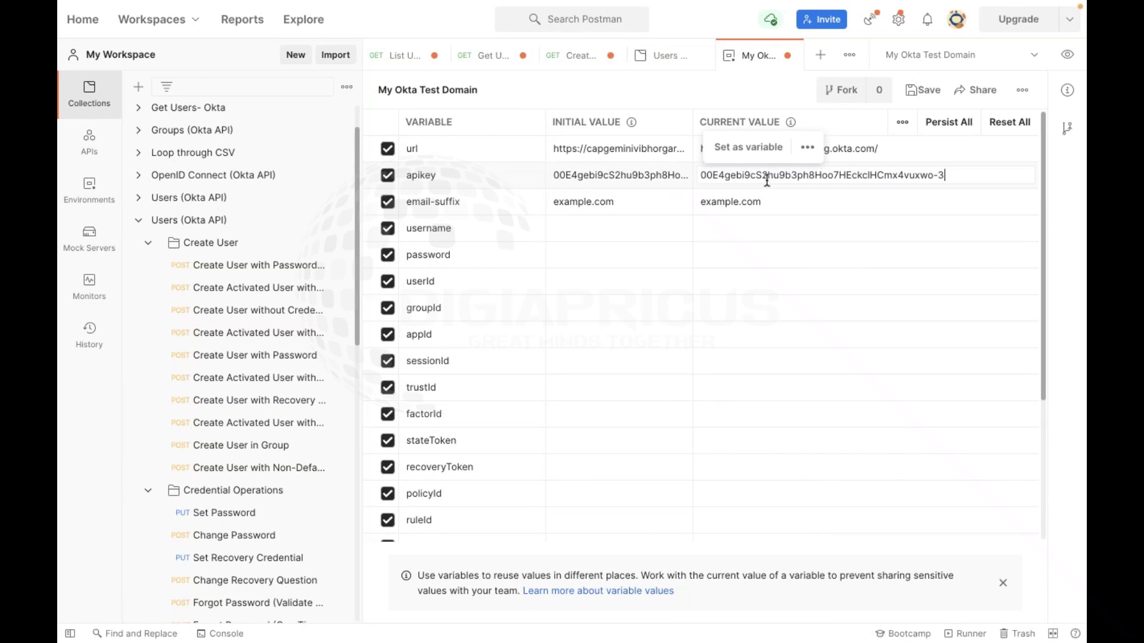
pyautogui.click(604, 156)
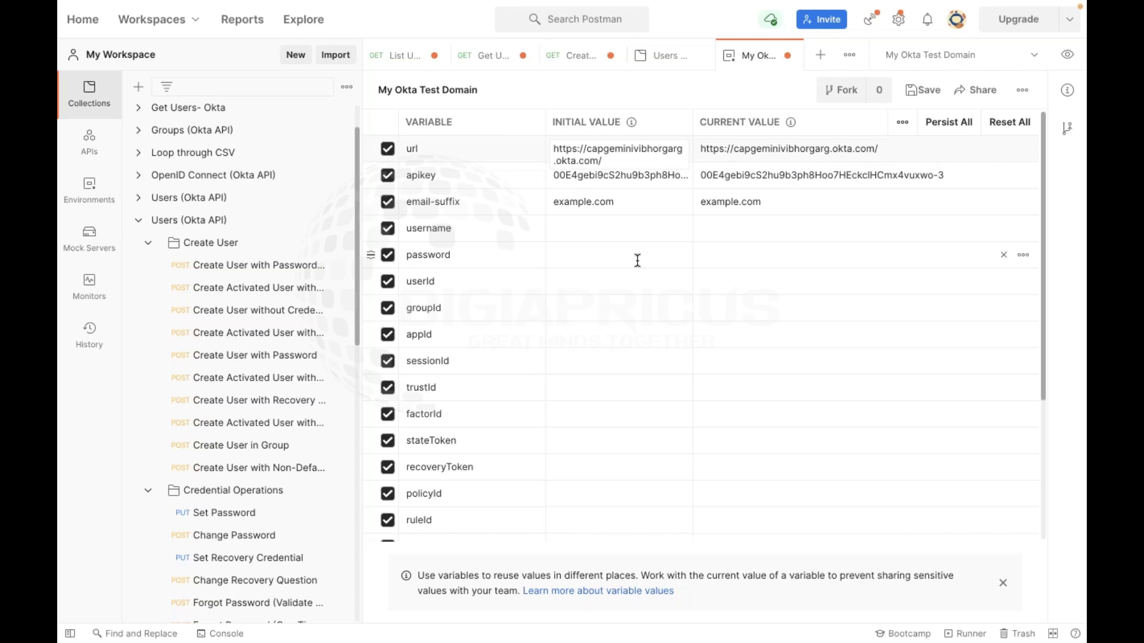
pyautogui.hotkey('ctrl', 'Left')
pyautogui.hotkey('ctrl', 'Right')
pyautogui.hotkey('ctrl', 'Right')
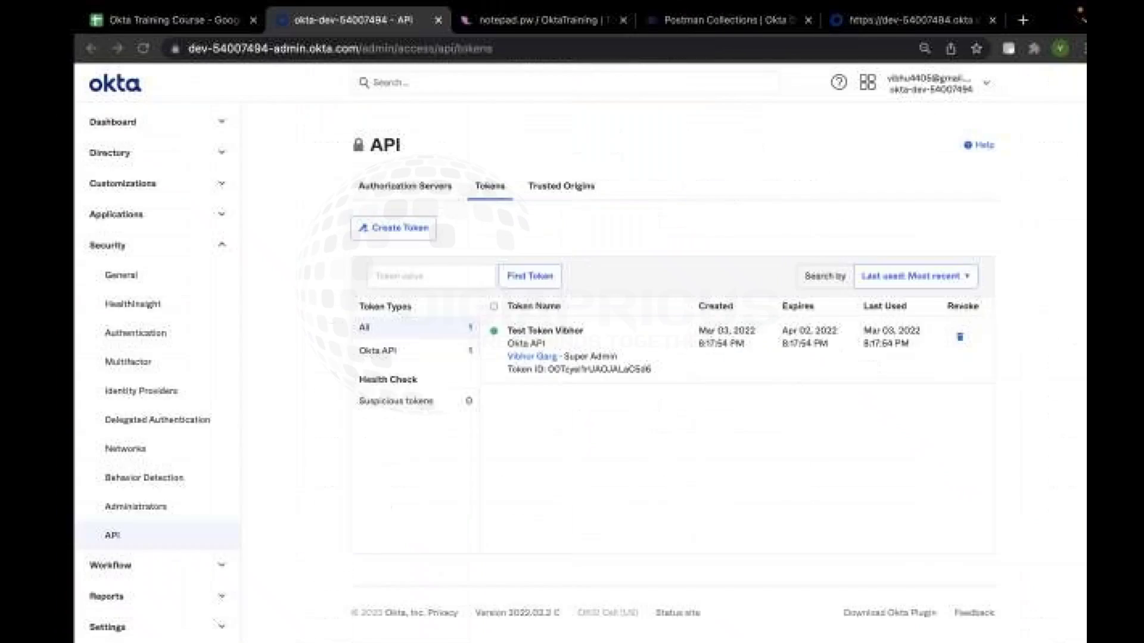
pyautogui.click(315, 45)
pyautogui.click(379, 48)
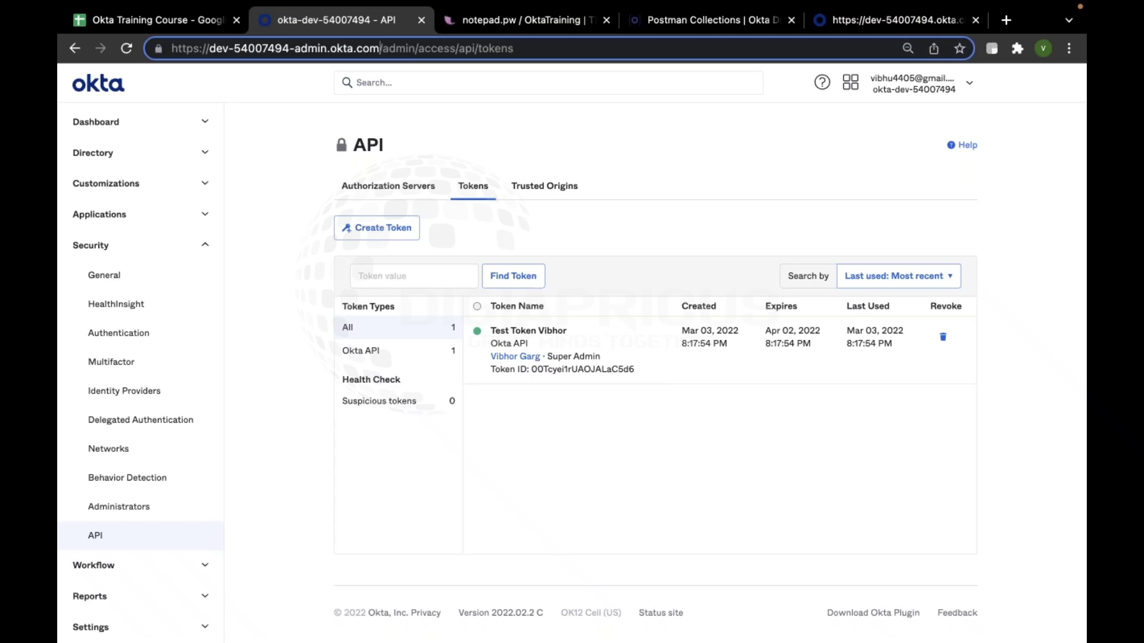
pyautogui.moveTo(380, 47); pyautogui.dragTo(90, 35)
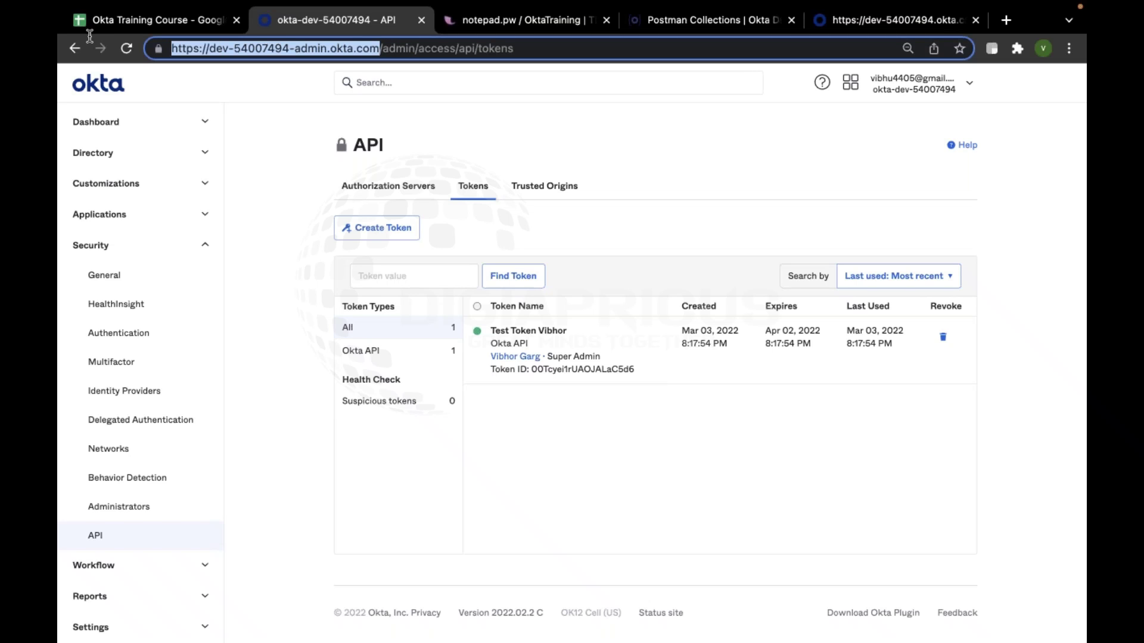
pyautogui.hotkey('ctrl', 'Left')
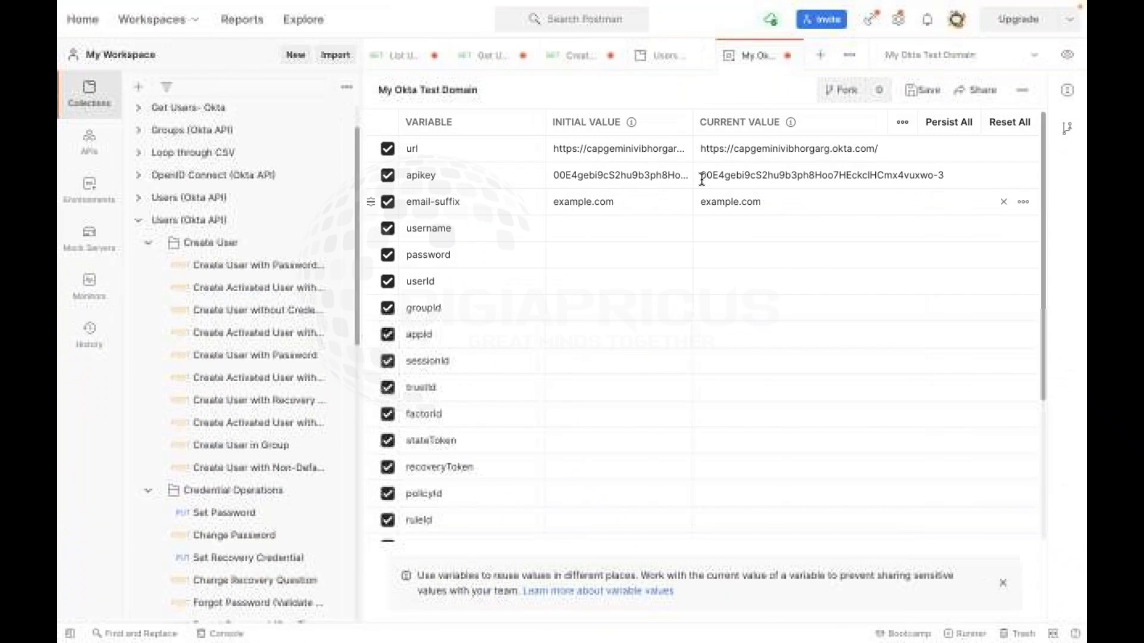
pyautogui.moveTo(634, 160); pyautogui.dragTo(532, 149)
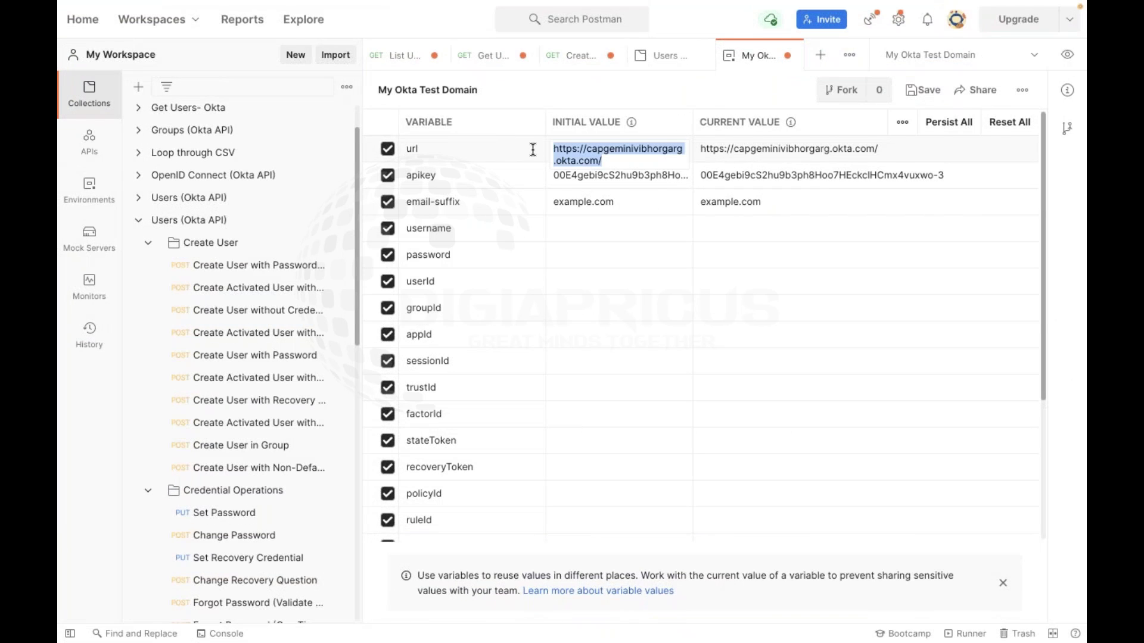
pyautogui.hotkey('ctrl', 'v')
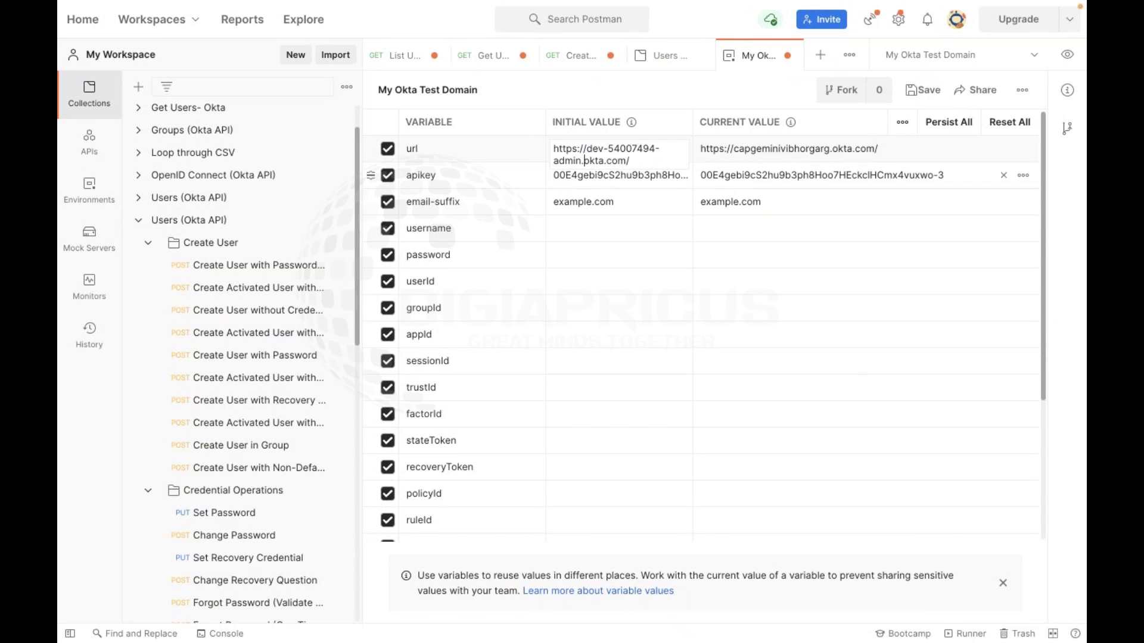
pyautogui.press('BackSpace')
pyautogui.press('BackSpace')
pyautogui.press('BackSpace')
pyautogui.press('BackSpace')
pyautogui.press('BackSpace')
pyautogui.press('BackSpace')
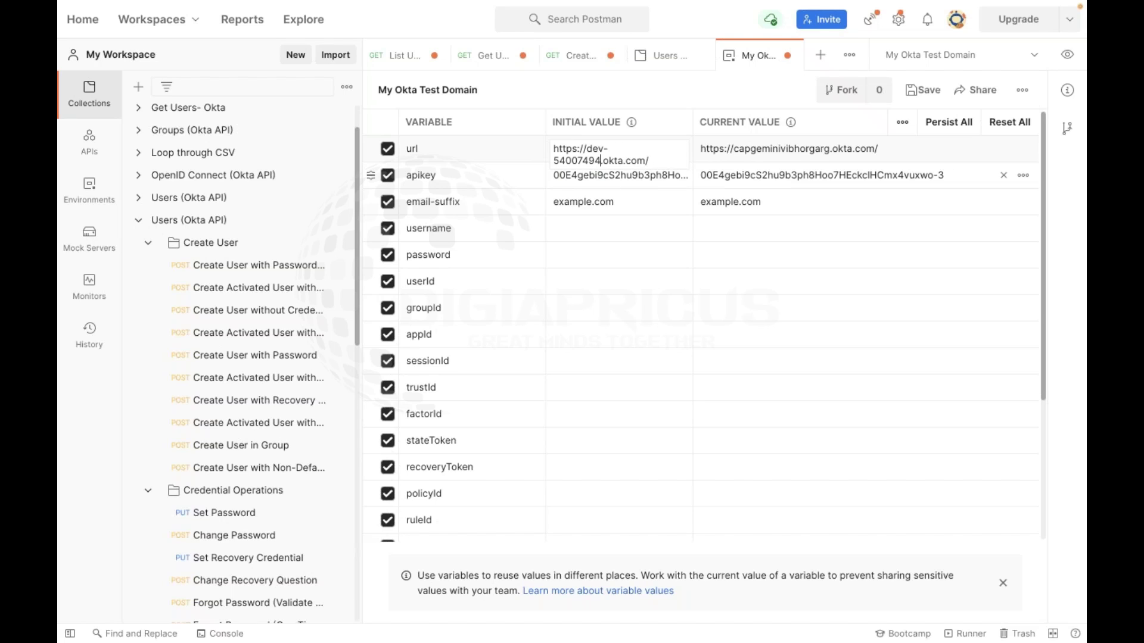
pyautogui.click(658, 162)
pyautogui.hotkey('ctrl', 'a')
pyautogui.hotkey('ctrl', 'c')
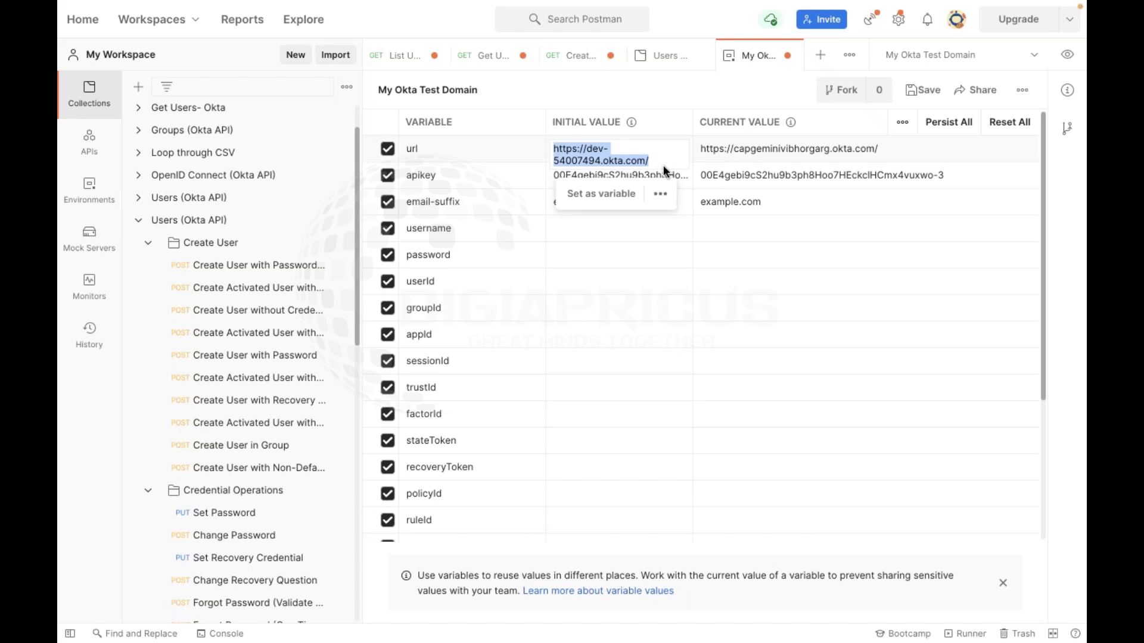
pyautogui.click(773, 148)
pyautogui.hotkey('ctrl', 'a')
pyautogui.hotkey('ctrl', 'v')
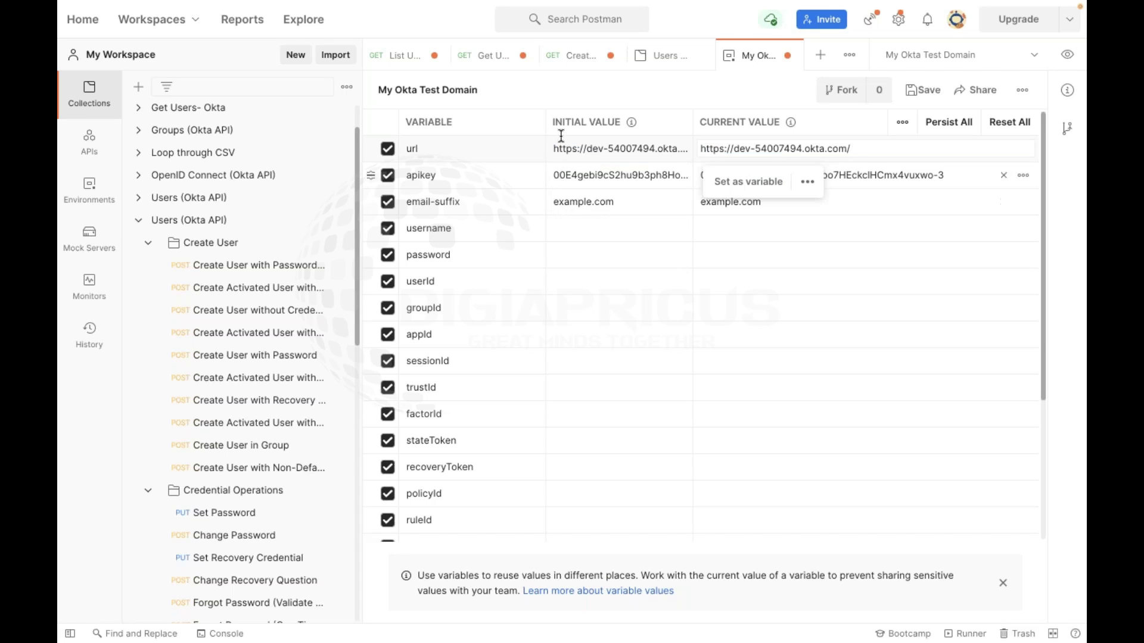
pyautogui.click(920, 90)
pyautogui.click(1035, 56)
pyautogui.click(1035, 56)
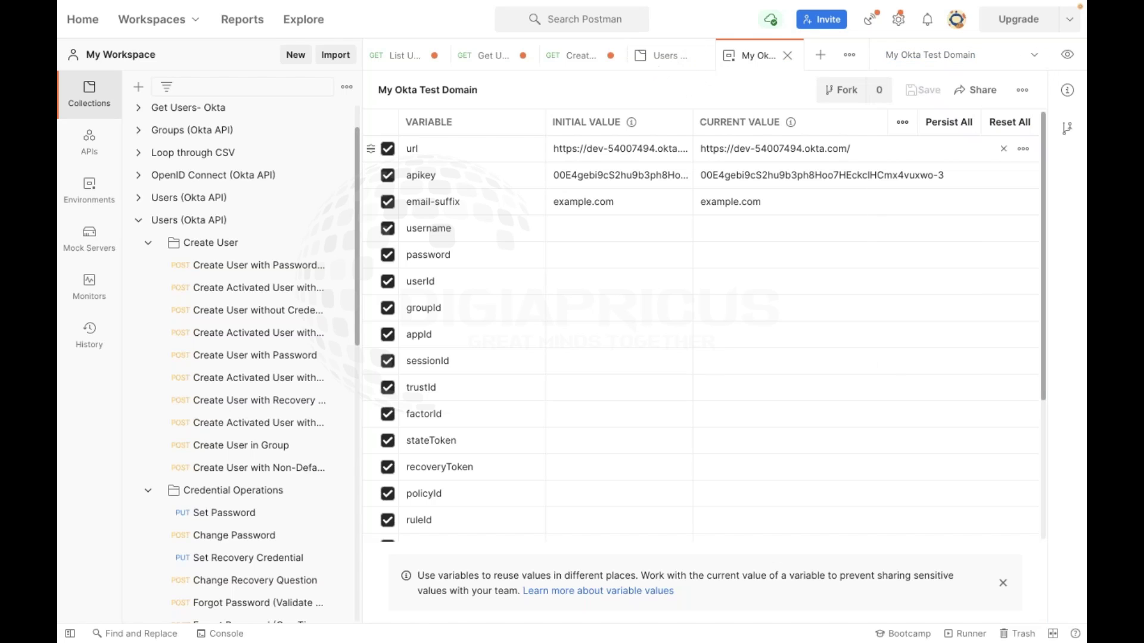
# Reopen the Create User with Password request from the sidebar
pyautogui.click(258, 310)
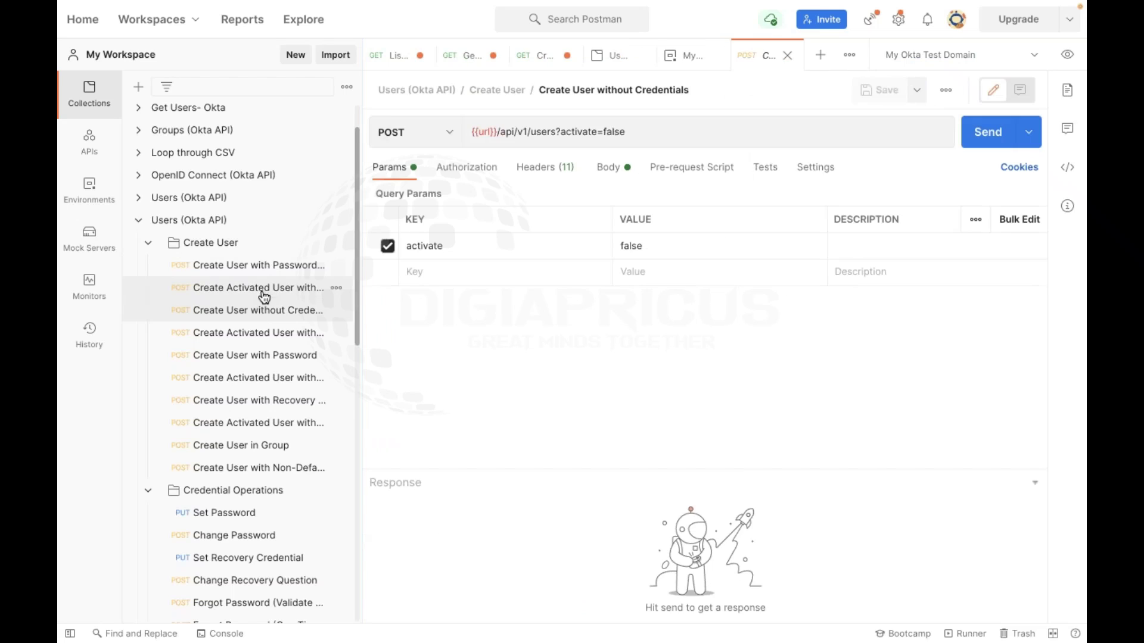
pyautogui.click(260, 289)
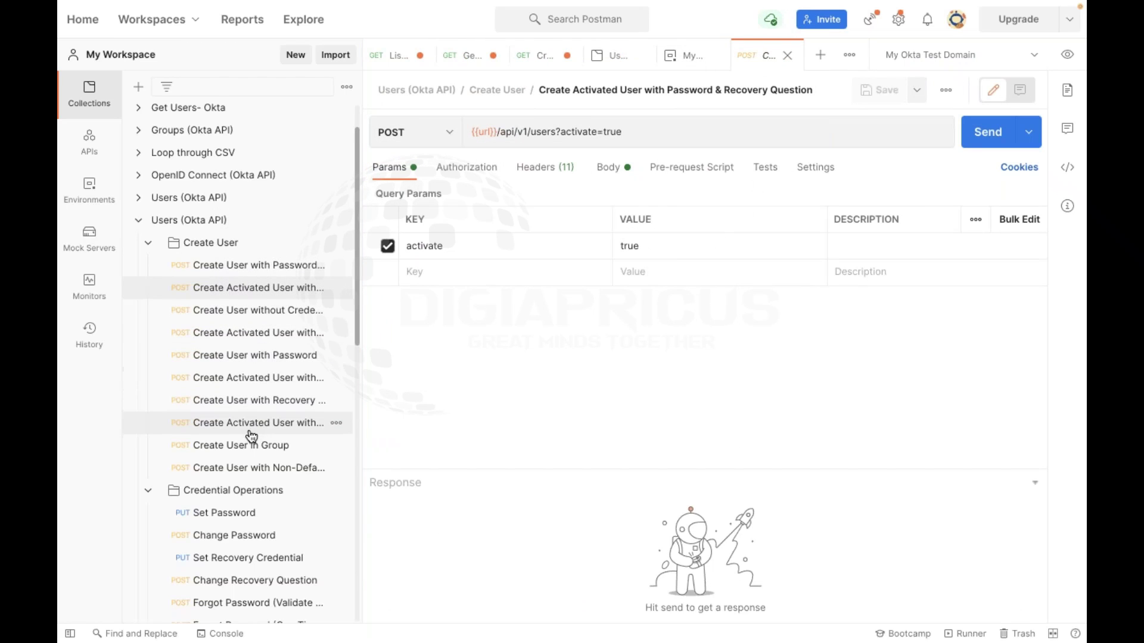
pyautogui.click(268, 356)
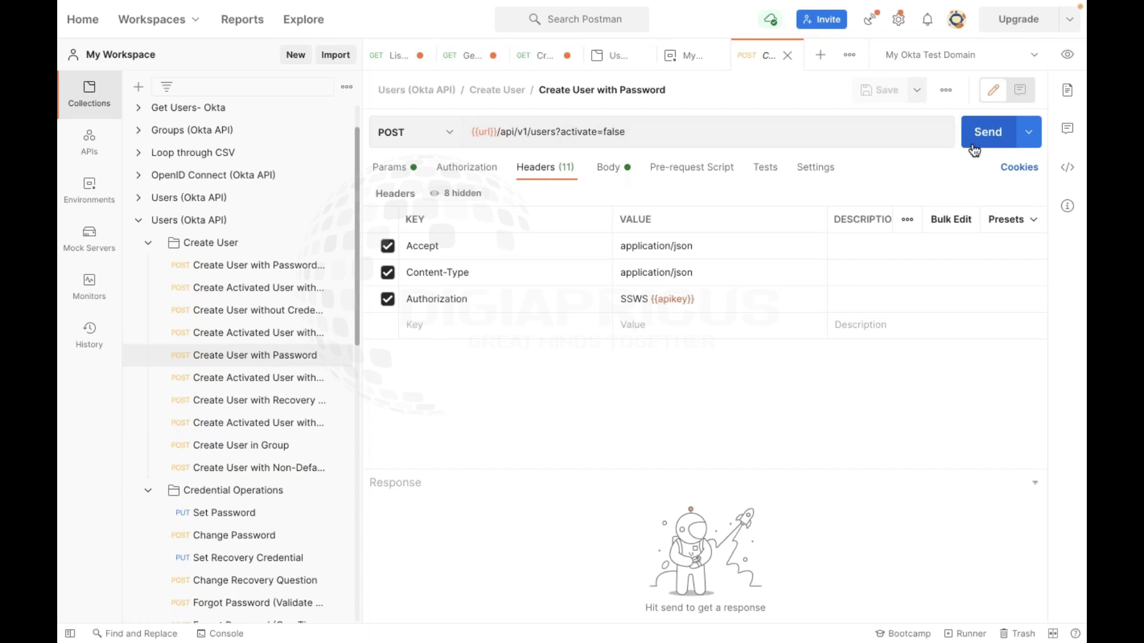
# Confirm the environment preview shows the updated url and apikey values behind {{url}} and {{apikey}}
pyautogui.click(1067, 54)
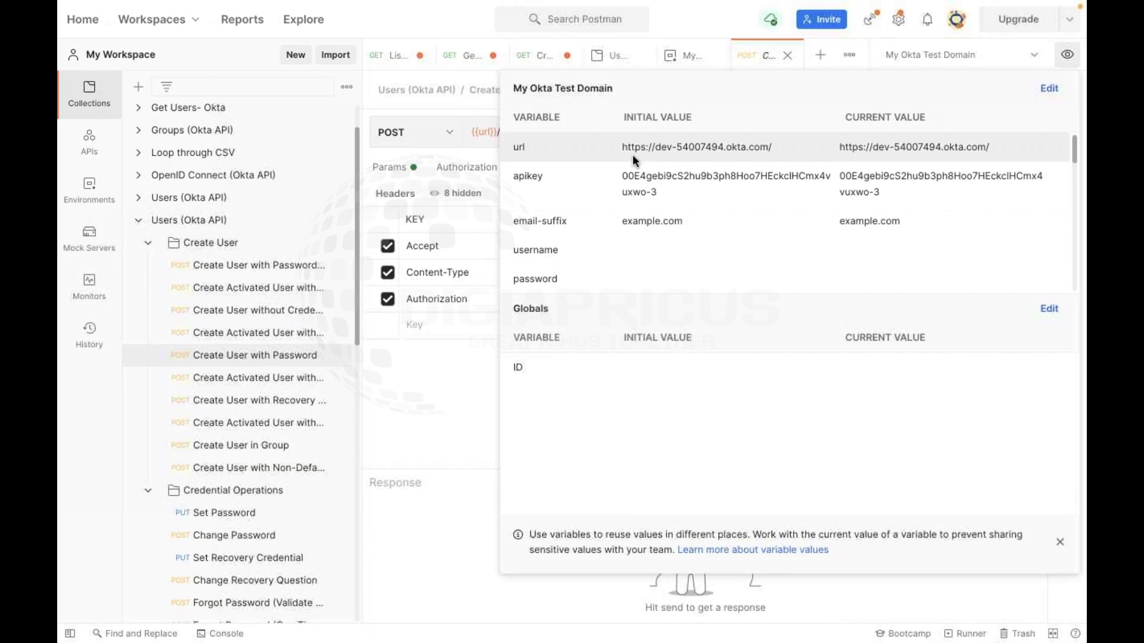
pyautogui.click(417, 156)
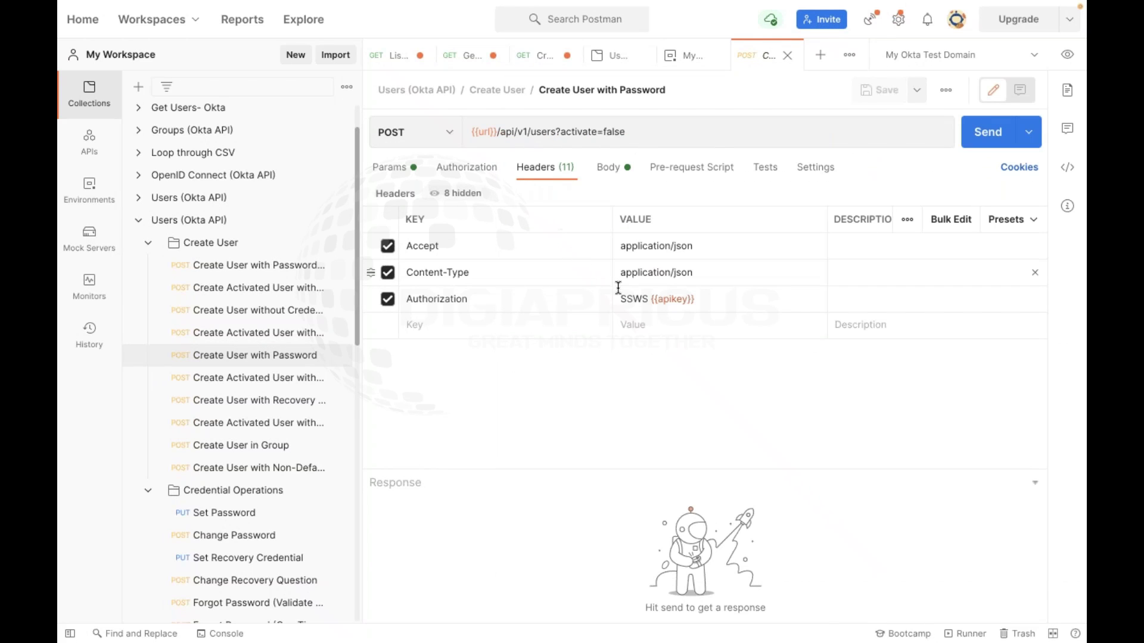
pyautogui.moveTo(678, 301)
pyautogui.moveTo(482, 132)
pyautogui.click(387, 129)
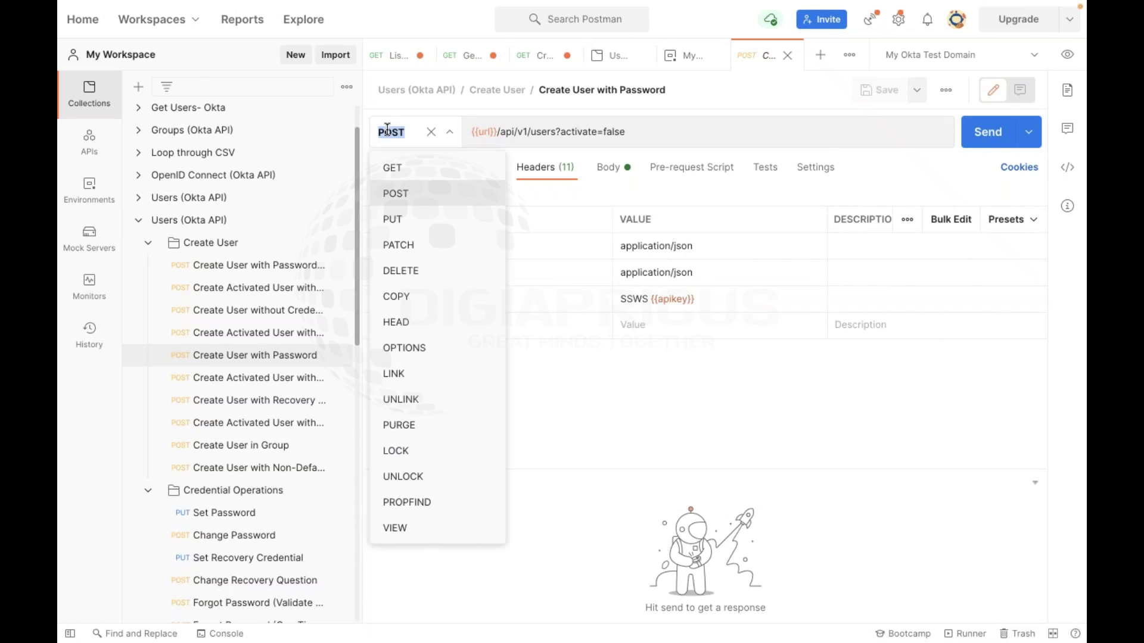
pyautogui.click(387, 129)
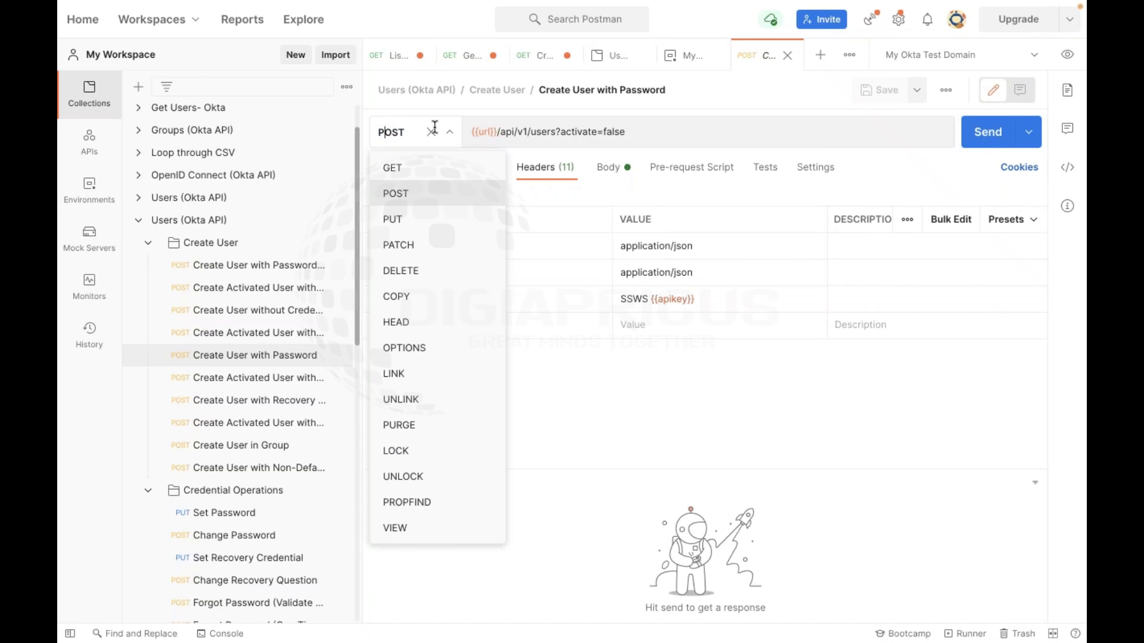
pyautogui.click(731, 87)
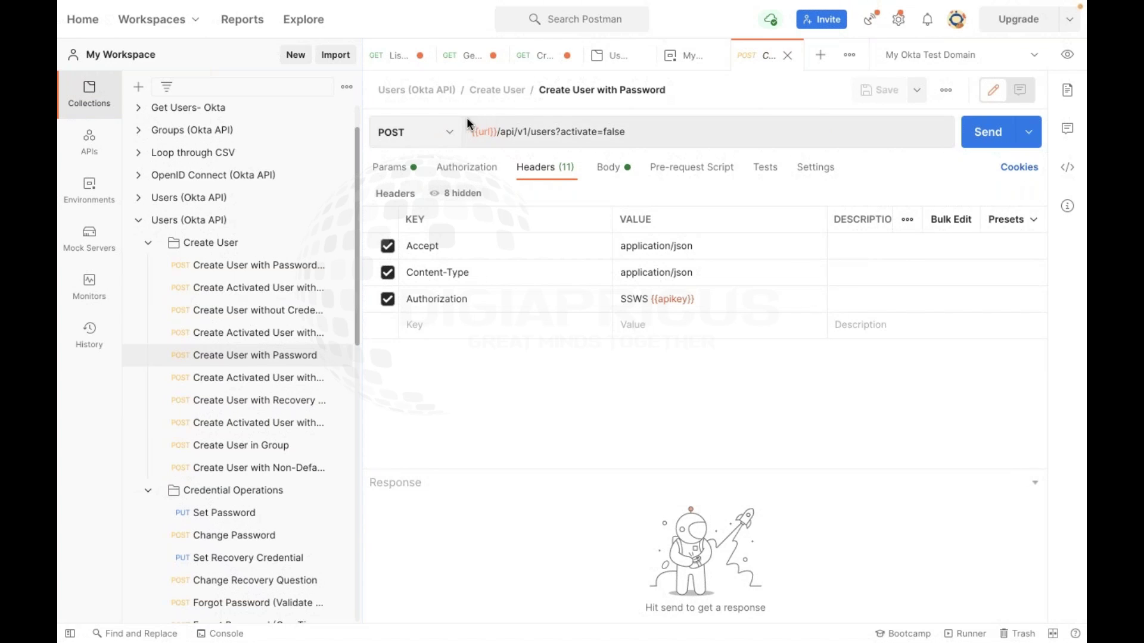
pyautogui.click(417, 132)
pyautogui.click(395, 164)
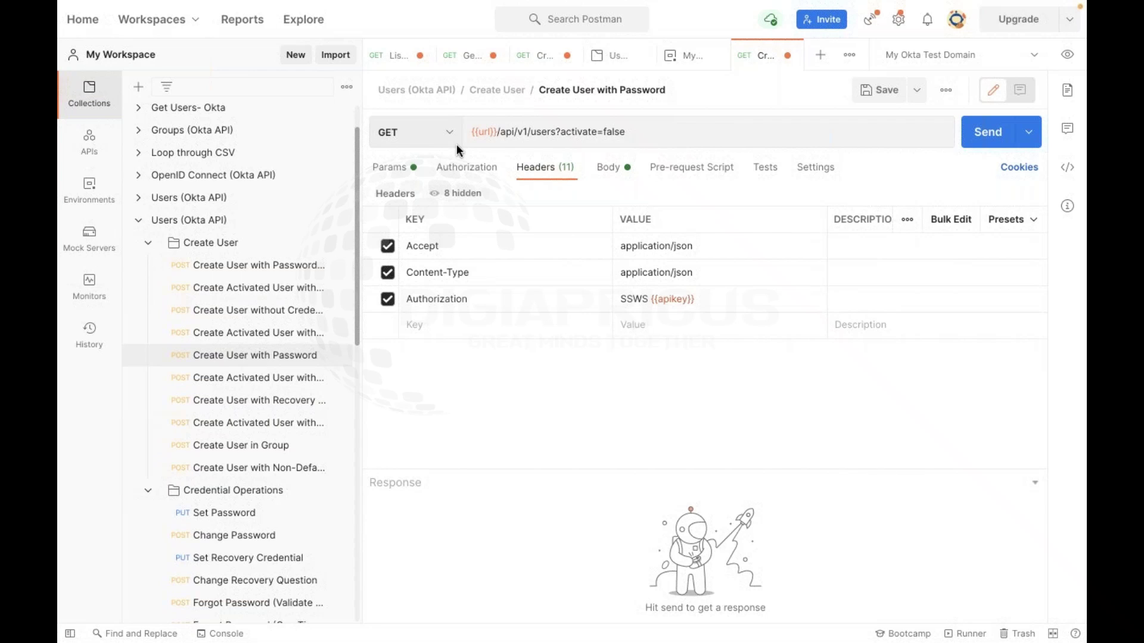
pyautogui.click(453, 143)
pyautogui.click(434, 187)
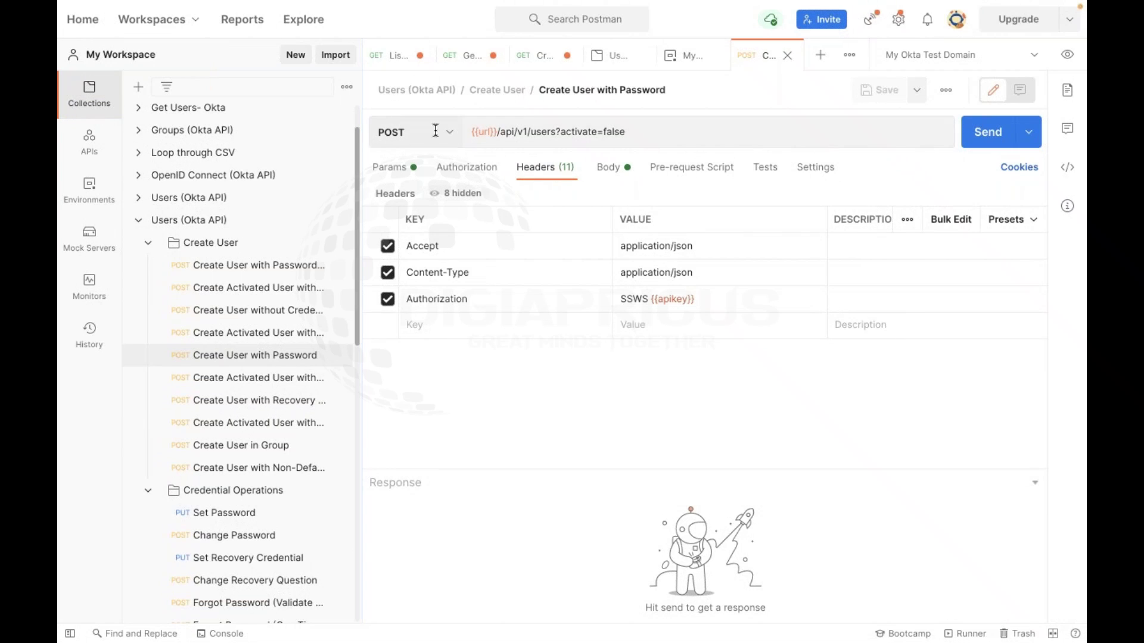
# Move from the JSON body to Headers and inspect the Authorization header SSWS {{apikey}}
pyautogui.click(609, 171)
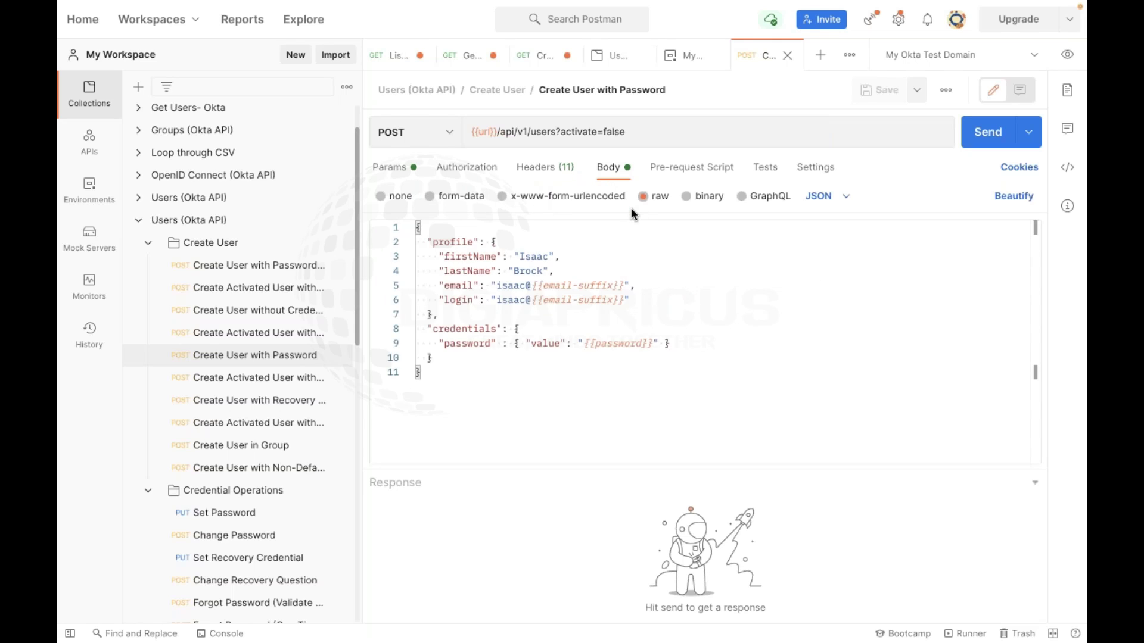
pyautogui.click(553, 168)
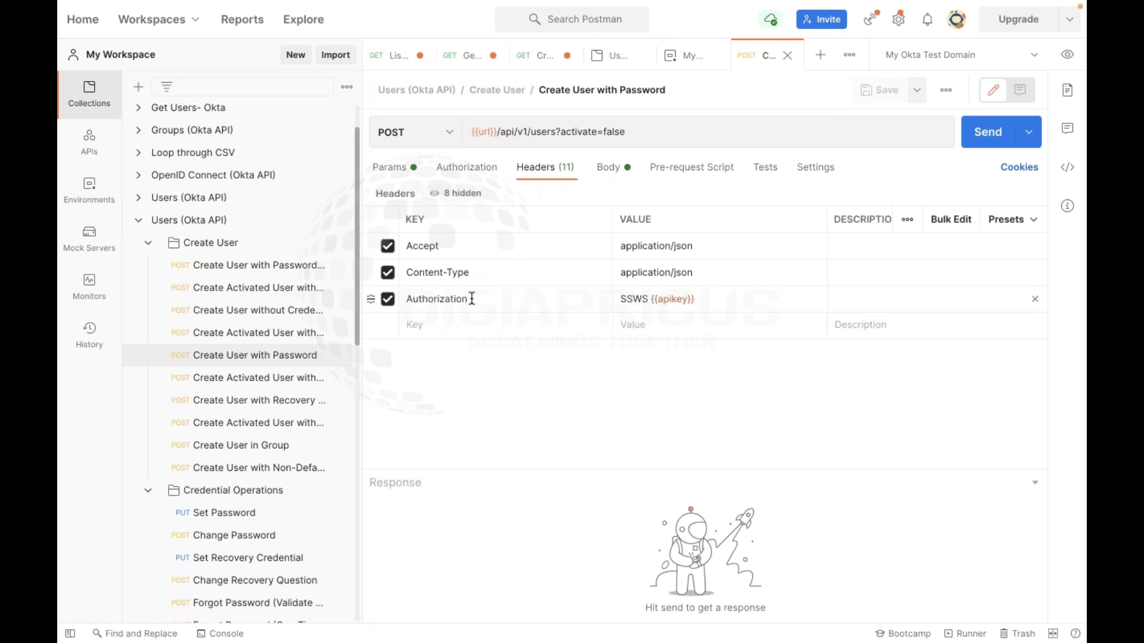
pyautogui.click(483, 297)
pyautogui.hotkey('ctrl', 'Right')
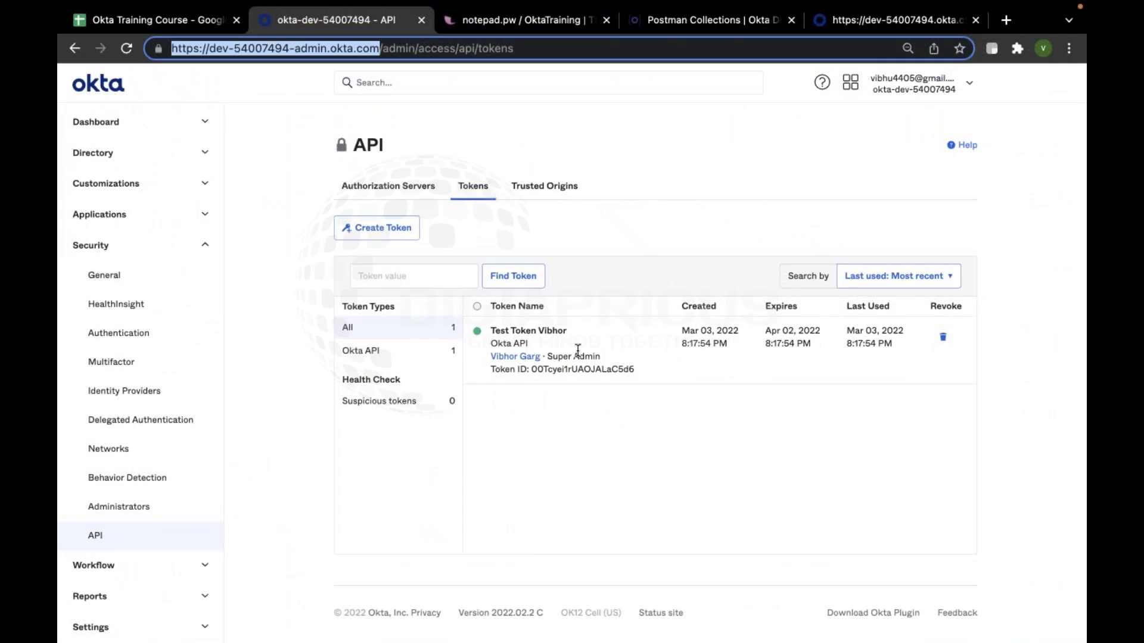
pyautogui.moveTo(605, 356); pyautogui.dragTo(546, 356)
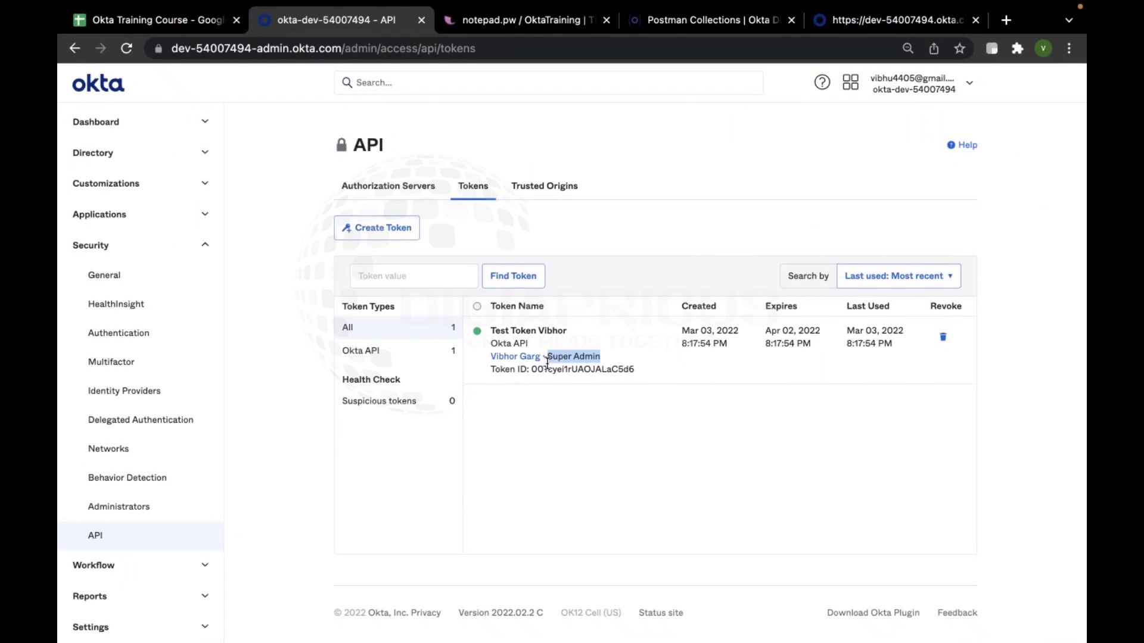
pyautogui.click(558, 428)
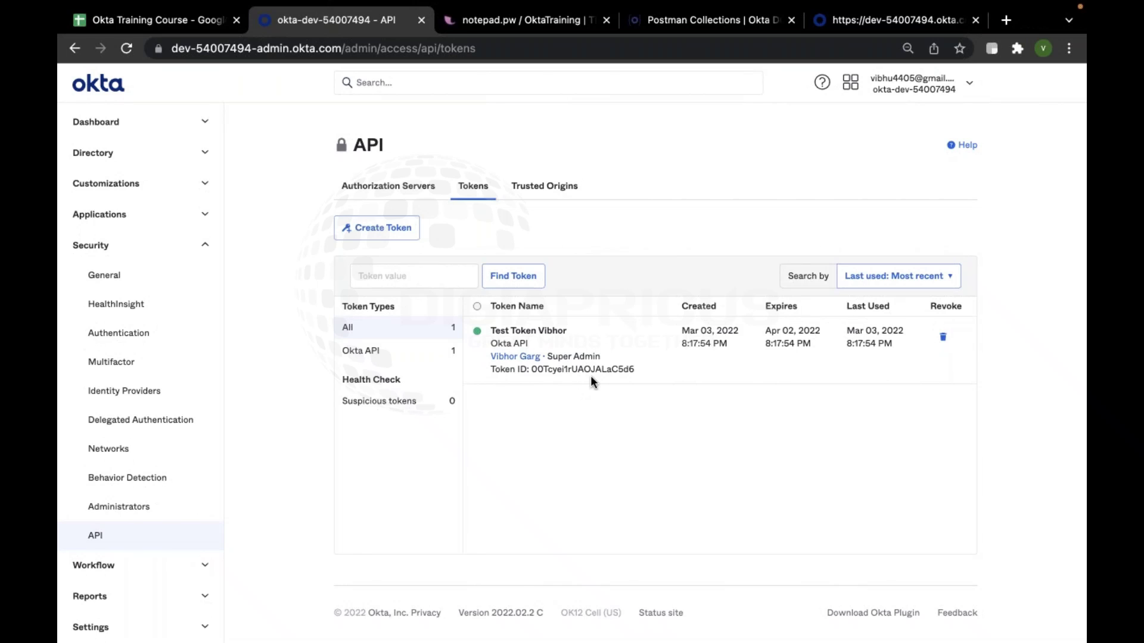
pyautogui.press('super+Tab')
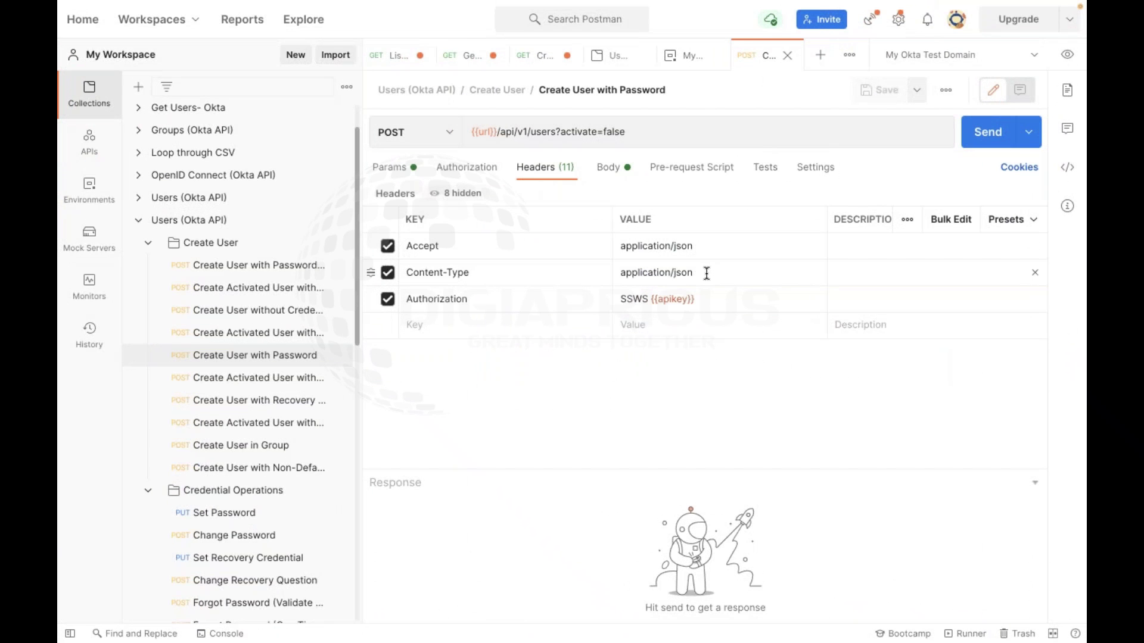
pyautogui.press('super+Tab')
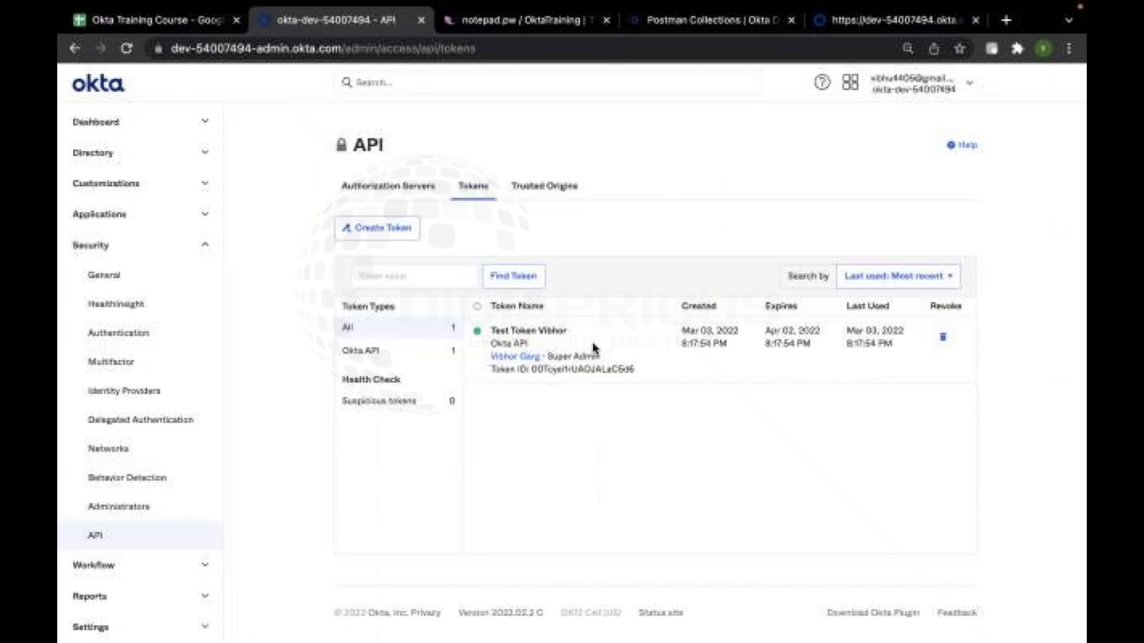
pyautogui.moveTo(545, 356); pyautogui.dragTo(614, 356)
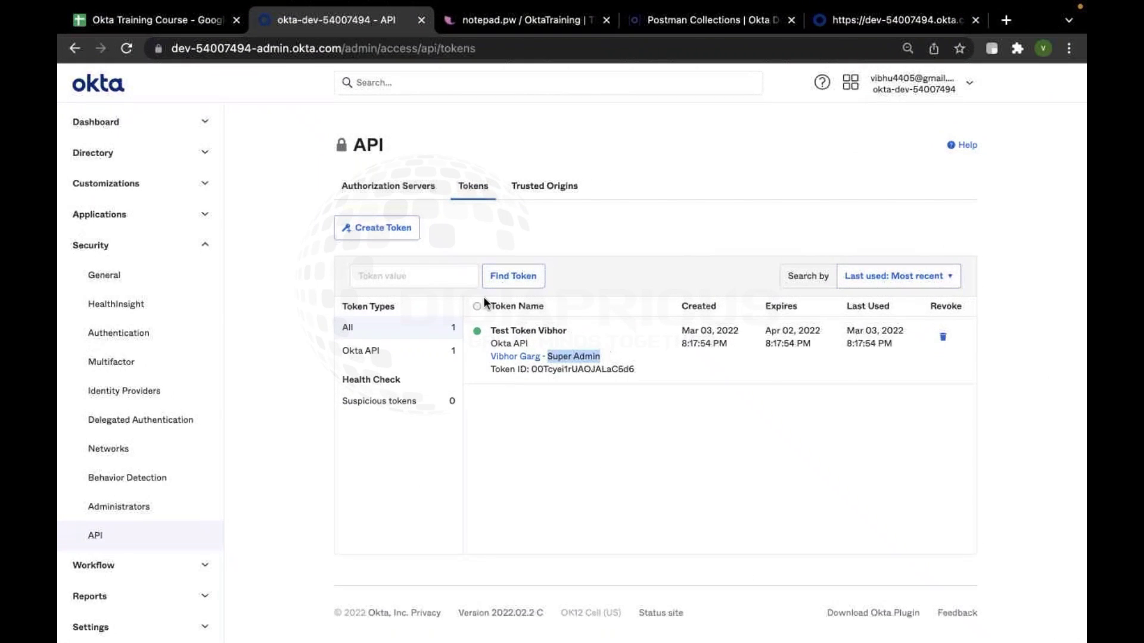
pyautogui.press('super+Tab')
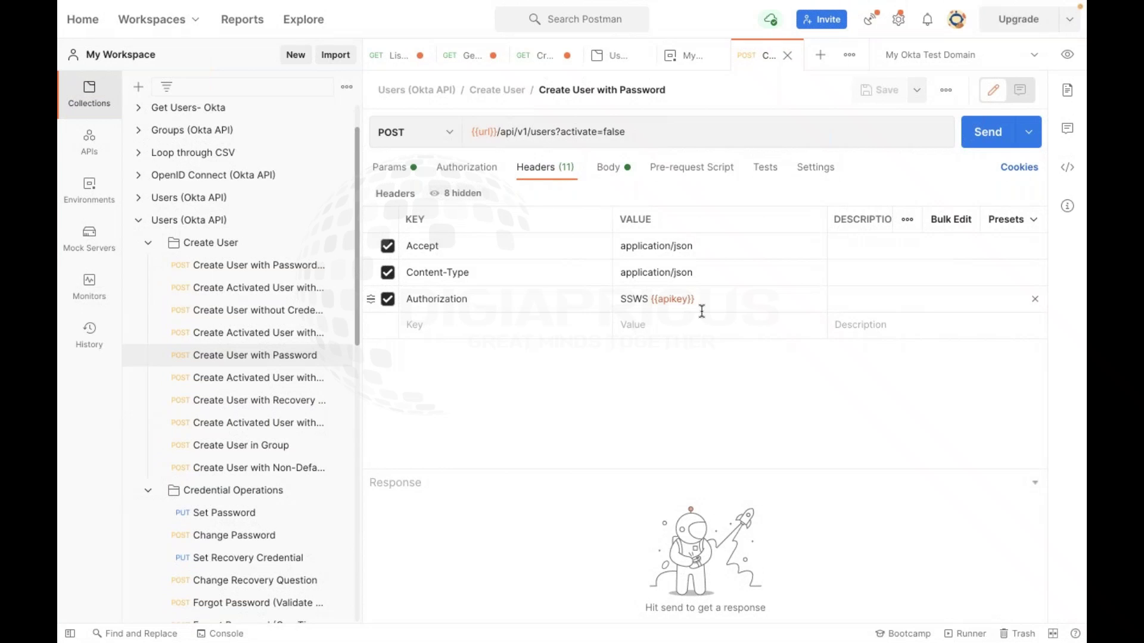
pyautogui.press('super+Tab')
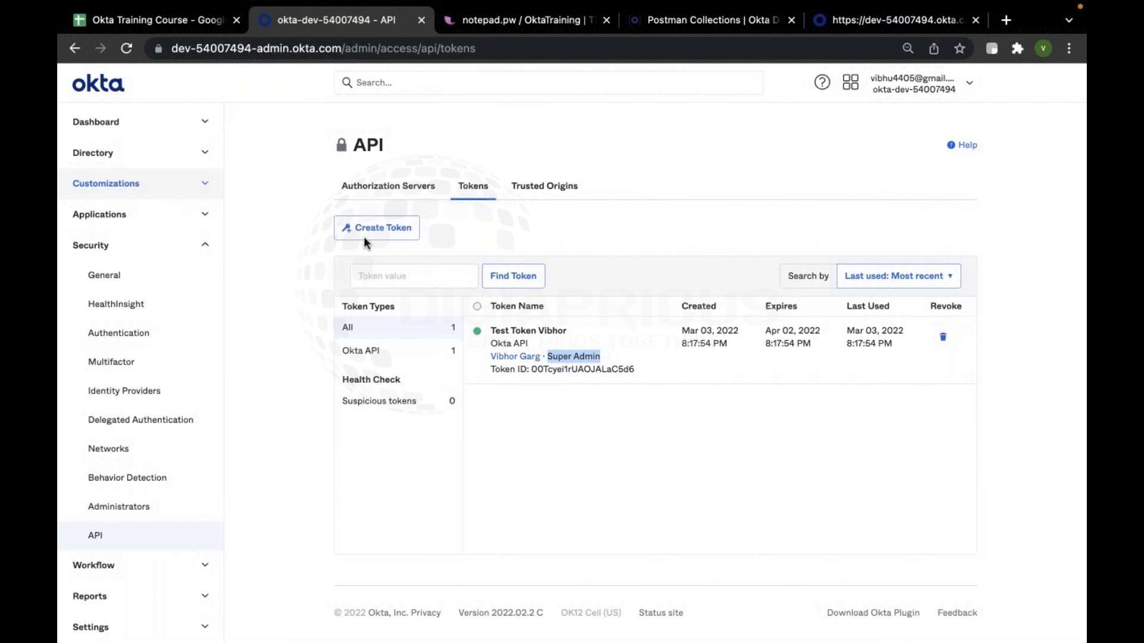
pyautogui.hotkey('ctrl', 'Left')
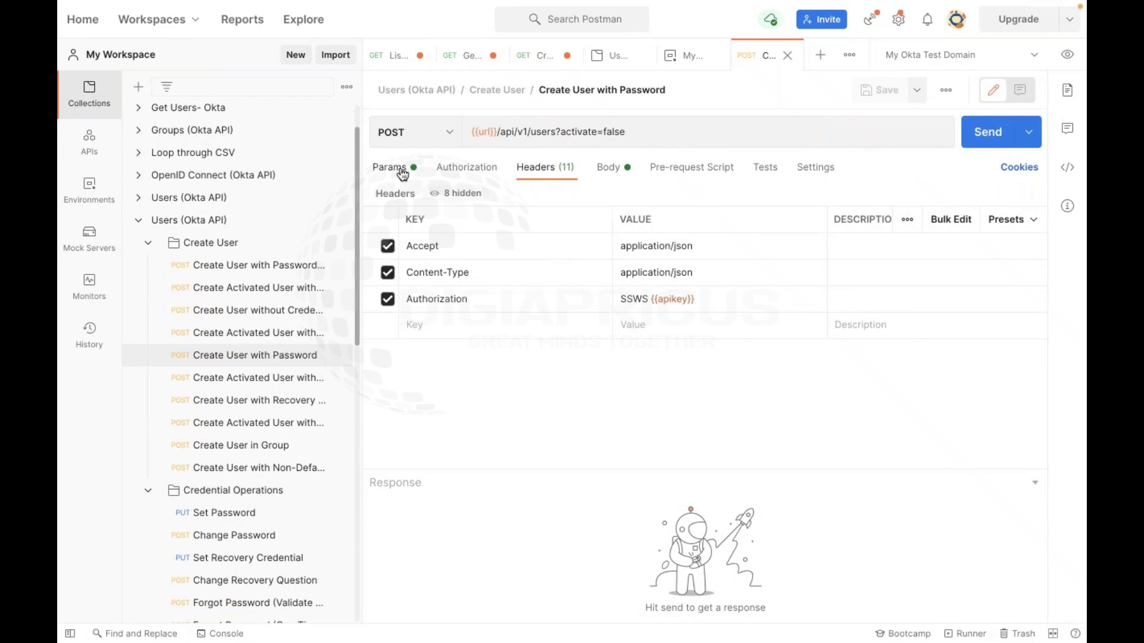
pyautogui.click(395, 170)
# Step through Authorization, Headers and Body, selecting the first name Isaac in the JSON
pyautogui.click(502, 170)
pyautogui.click(539, 169)
pyautogui.click(604, 170)
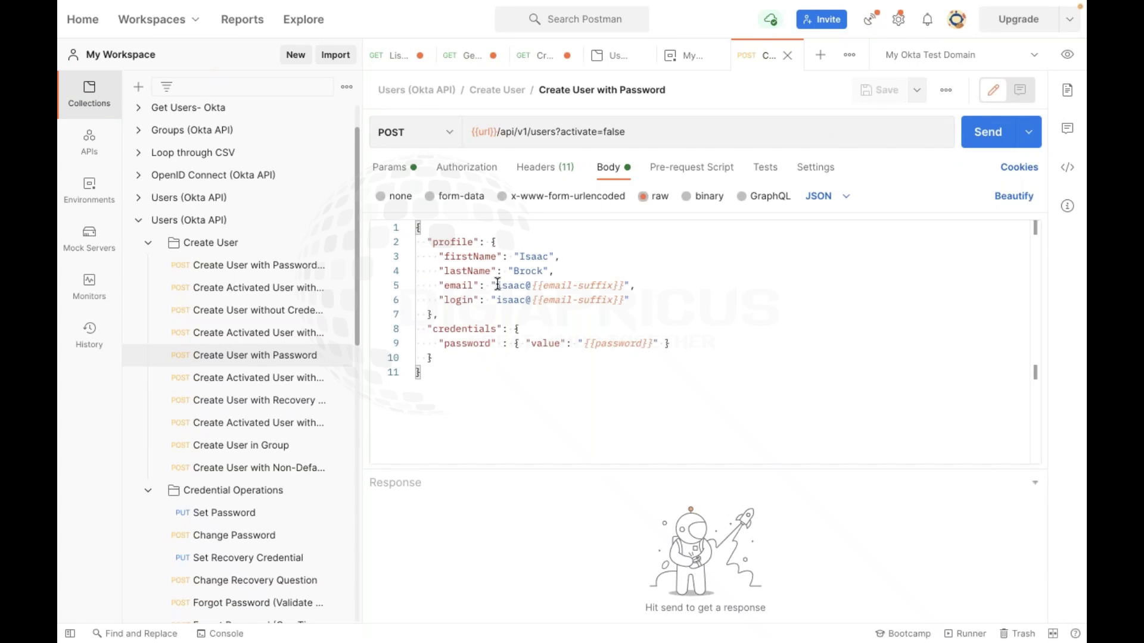
pyautogui.doubleClick(531, 257)
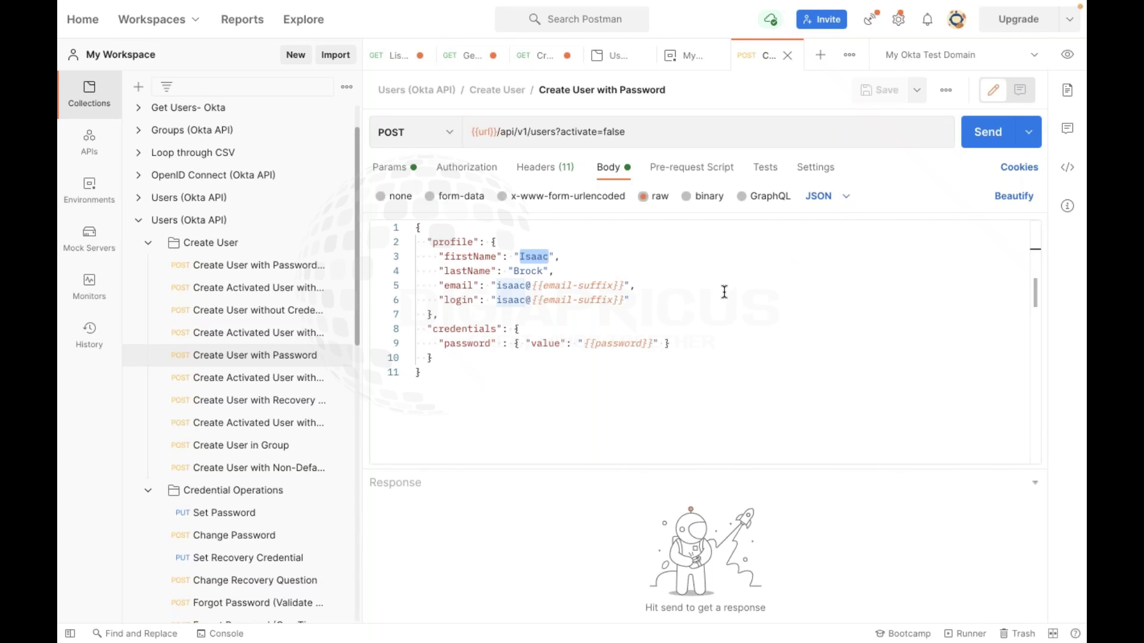
# Open and close the environment variables quick look twice
pyautogui.click(1066, 66)
pyautogui.click(1066, 68)
pyautogui.click(1067, 54)
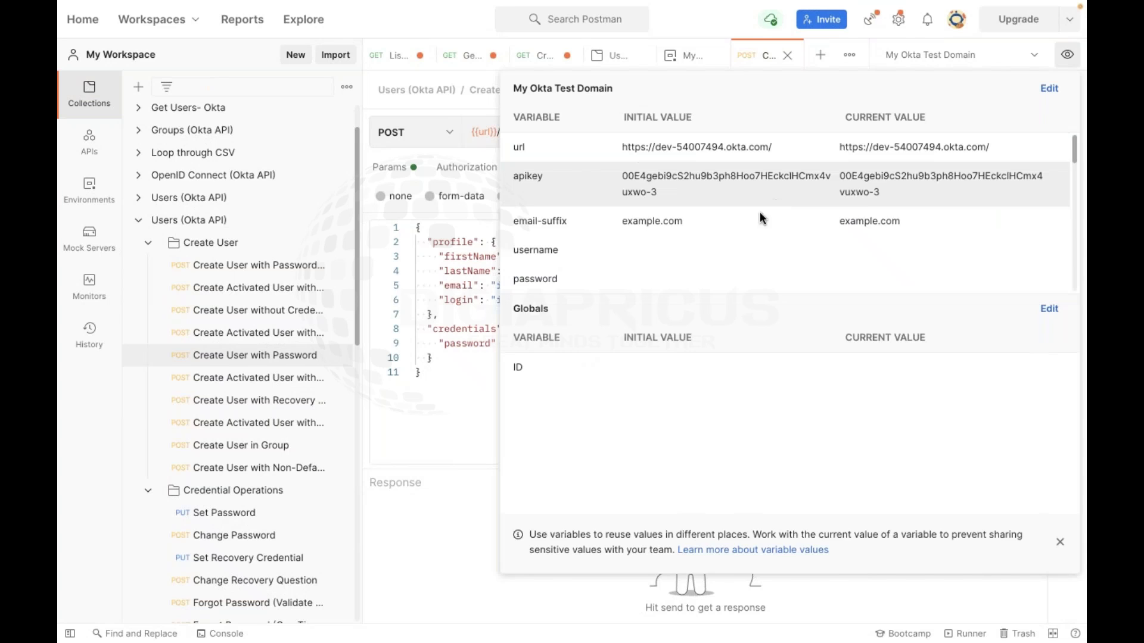
pyautogui.click(463, 443)
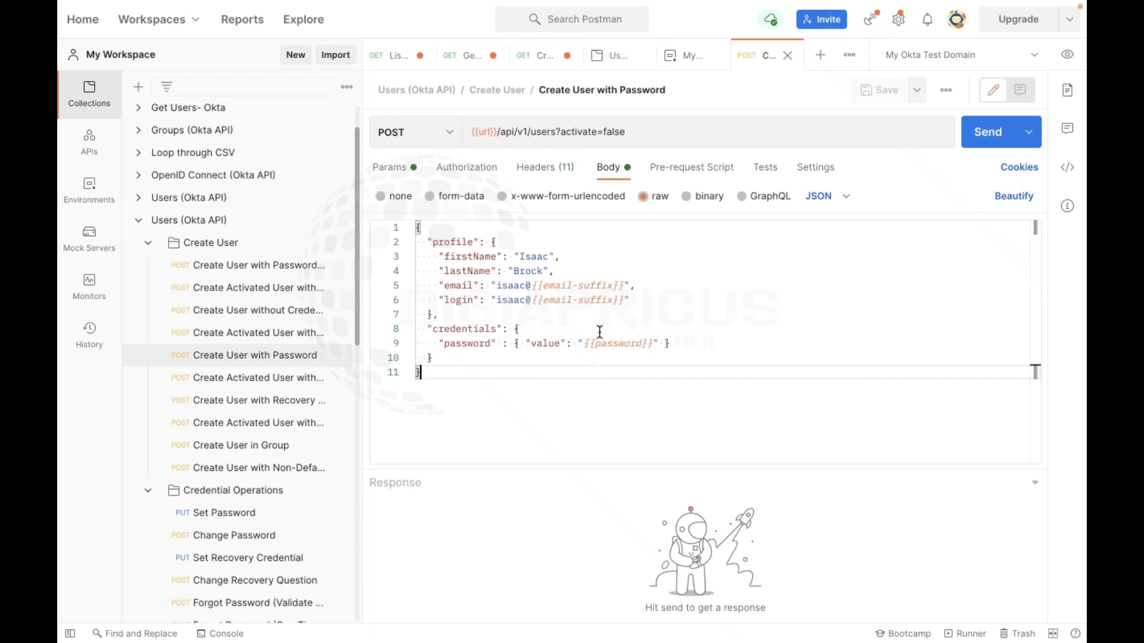
# Highlight {{password}} in the body, then show the Params tab with activate set to false
pyautogui.click(655, 344)
pyautogui.moveTo(652, 344); pyautogui.dragTo(584, 345)
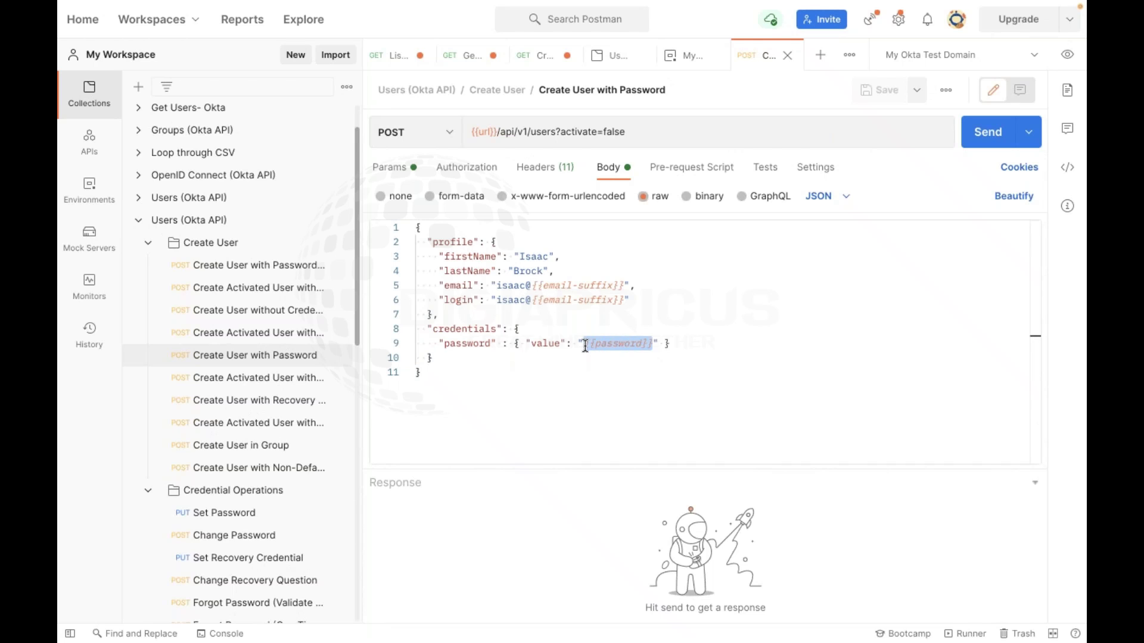
pyautogui.click(596, 443)
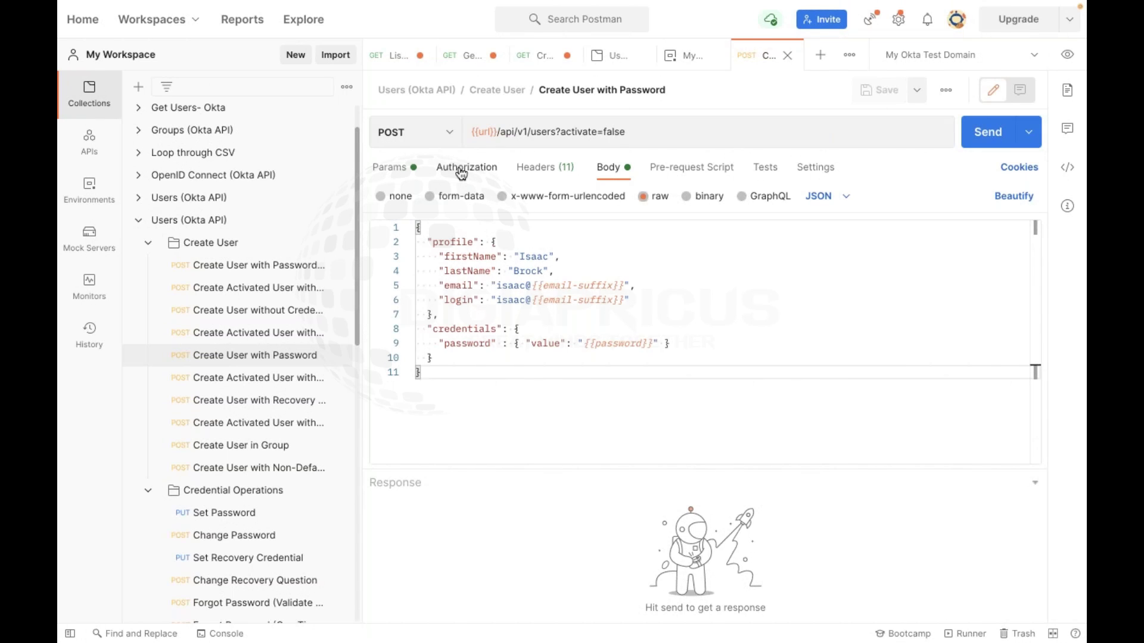
pyautogui.click(416, 167)
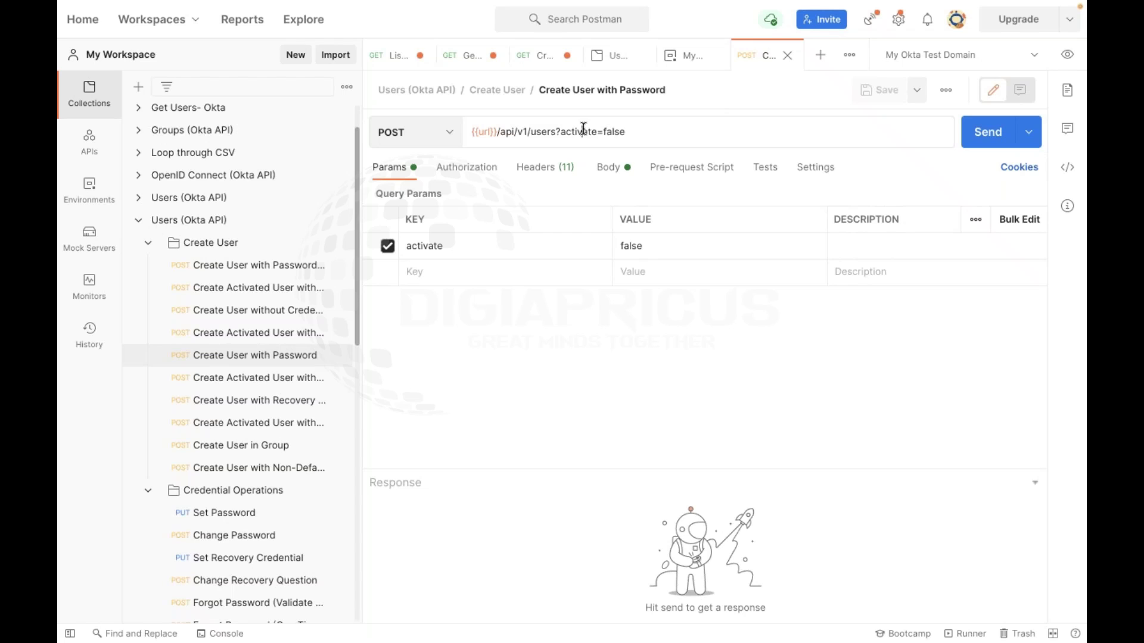
pyautogui.moveTo(632, 131); pyautogui.dragTo(564, 130)
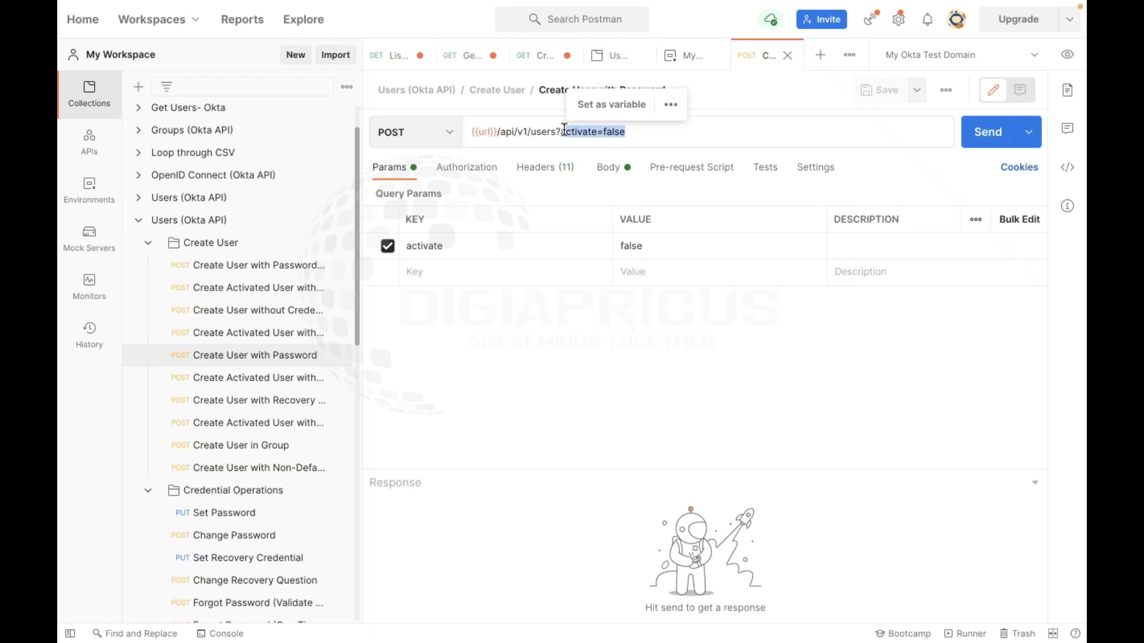
pyautogui.click(753, 88)
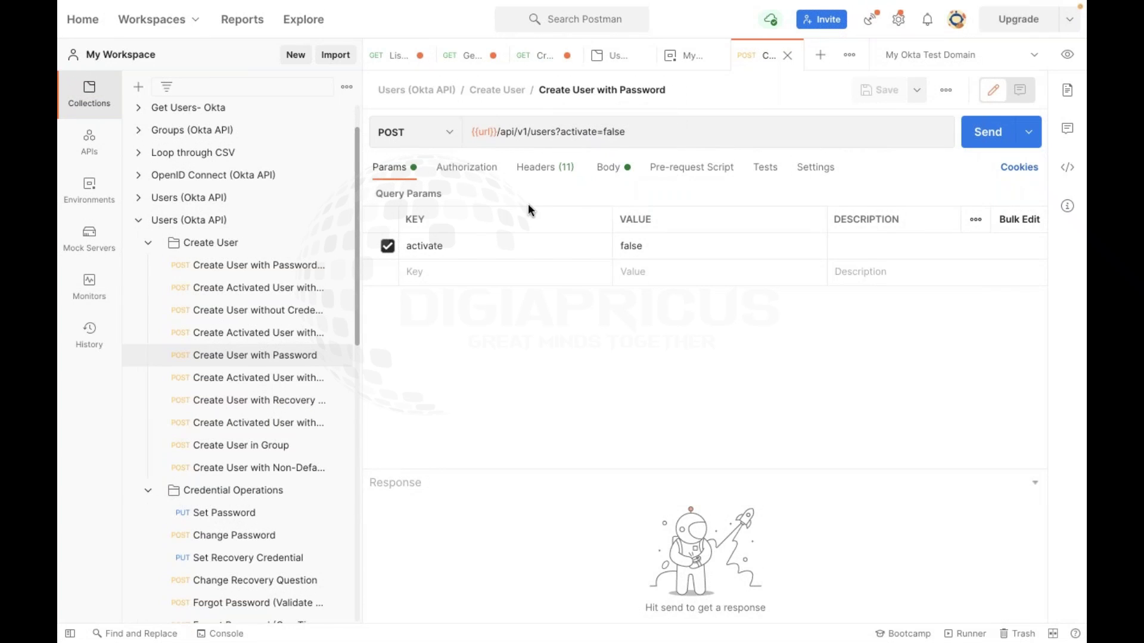
pyautogui.click(455, 168)
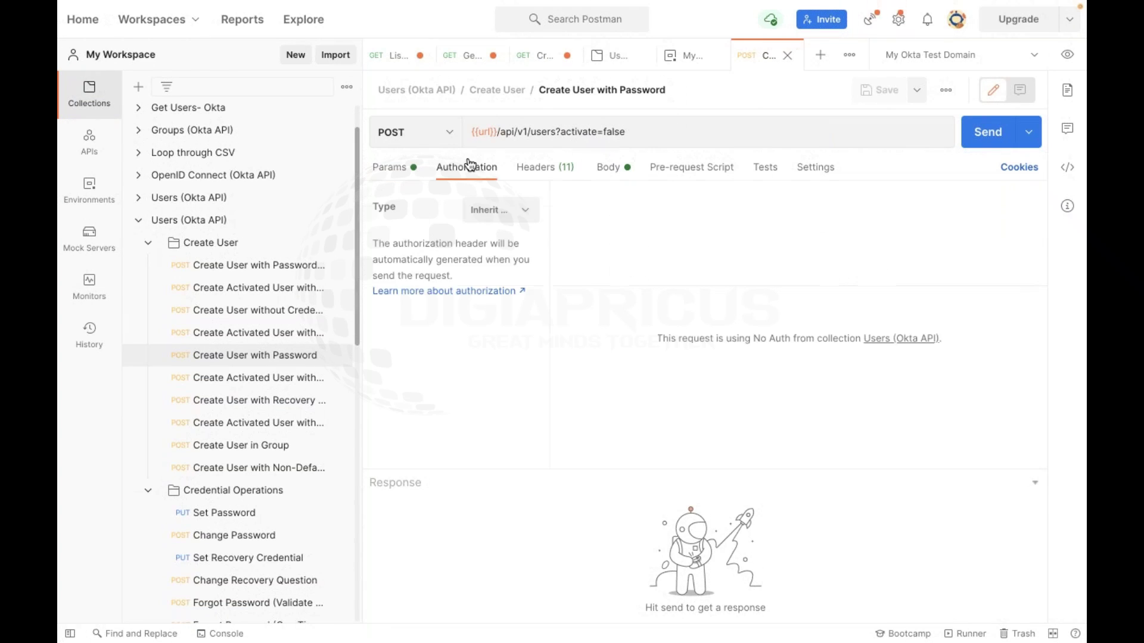
pyautogui.click(575, 169)
pyautogui.click(612, 171)
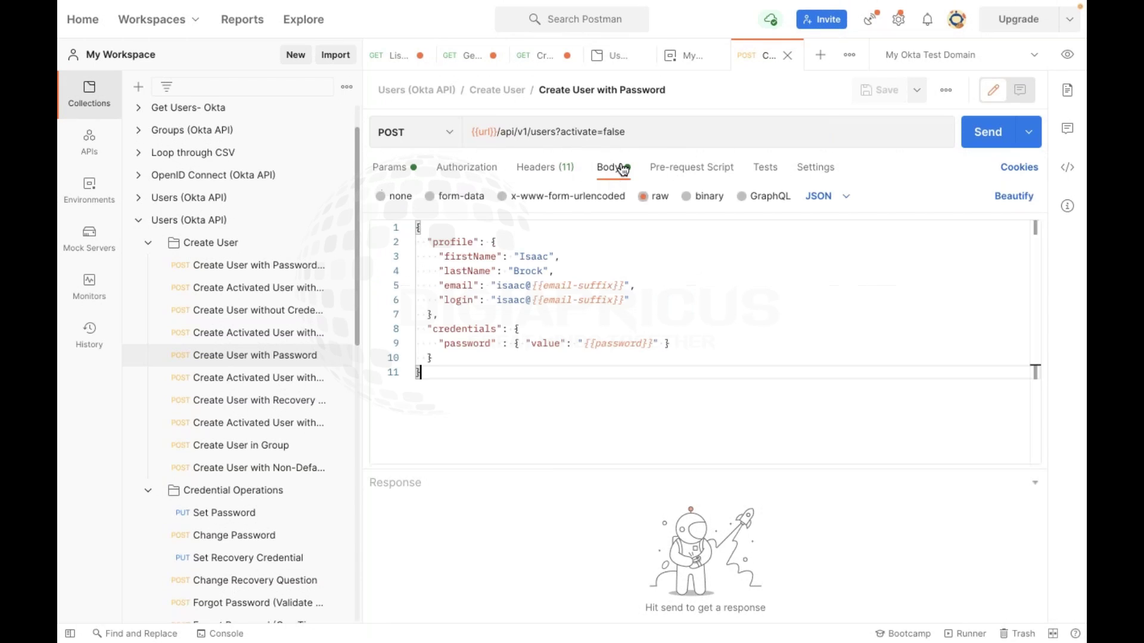
pyautogui.click(660, 173)
pyautogui.click(765, 168)
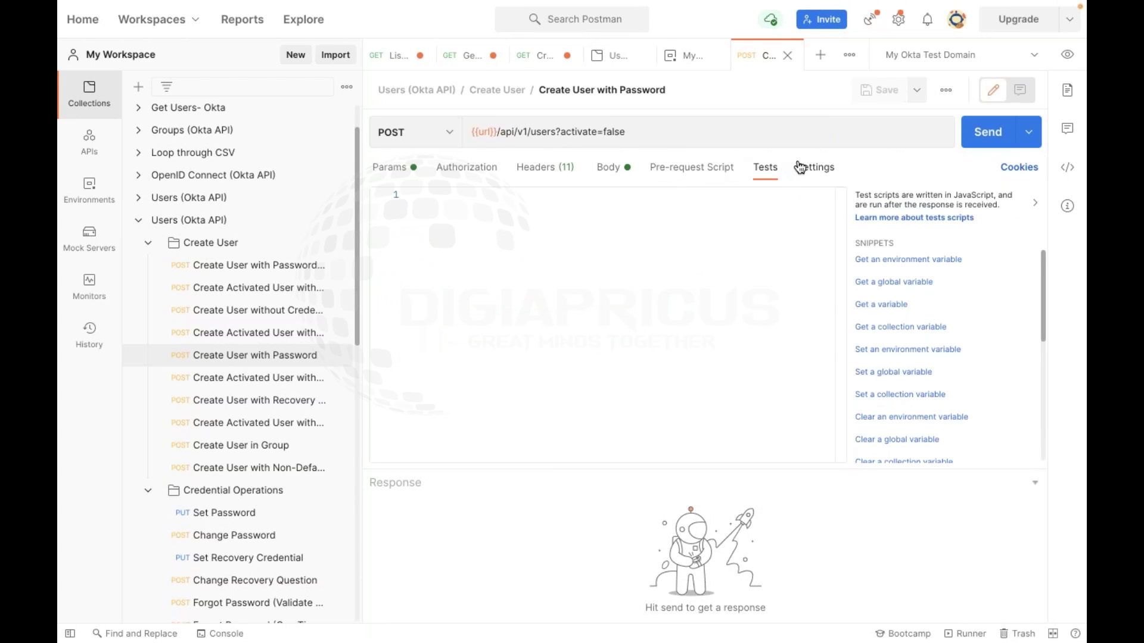
pyautogui.click(813, 167)
pyautogui.click(405, 169)
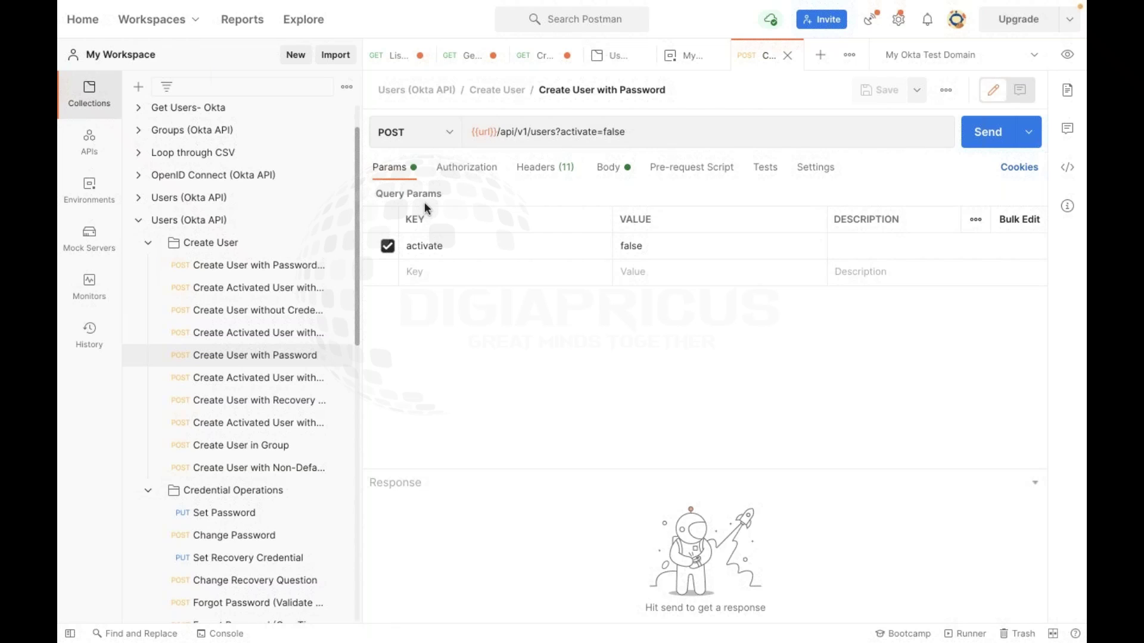
pyautogui.tripleClick(556, 130)
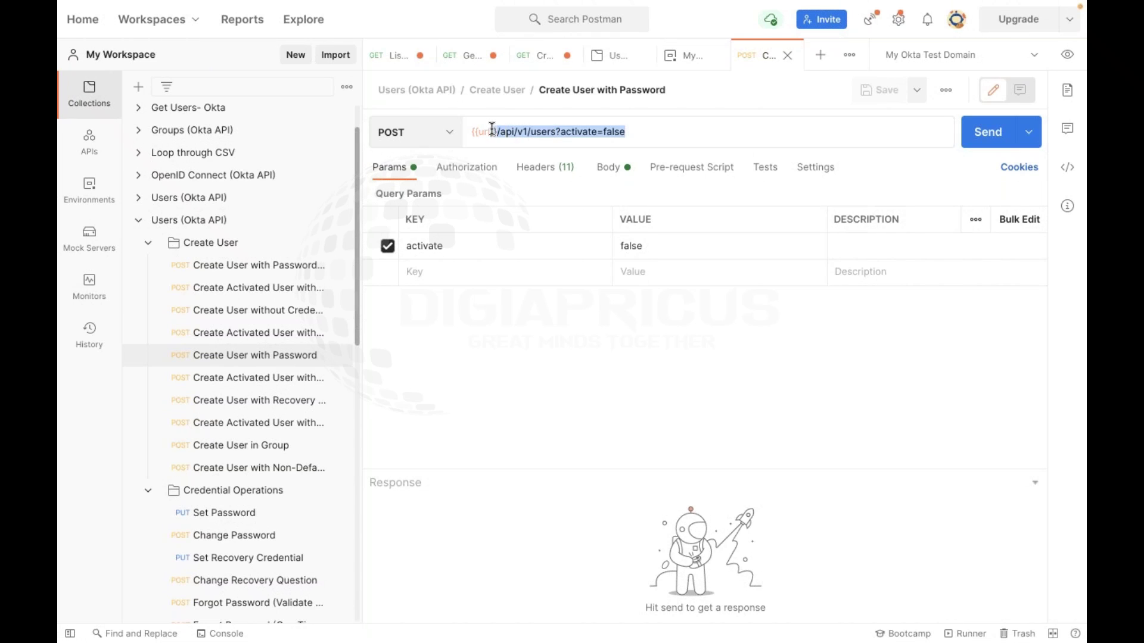
# Highlight the {{url}}/api/v1/users path and the activate=false query string in the URL
pyautogui.click(552, 131)
pyautogui.moveTo(534, 129); pyautogui.dragTo(472, 131)
pyautogui.moveTo(560, 131); pyautogui.dragTo(635, 129)
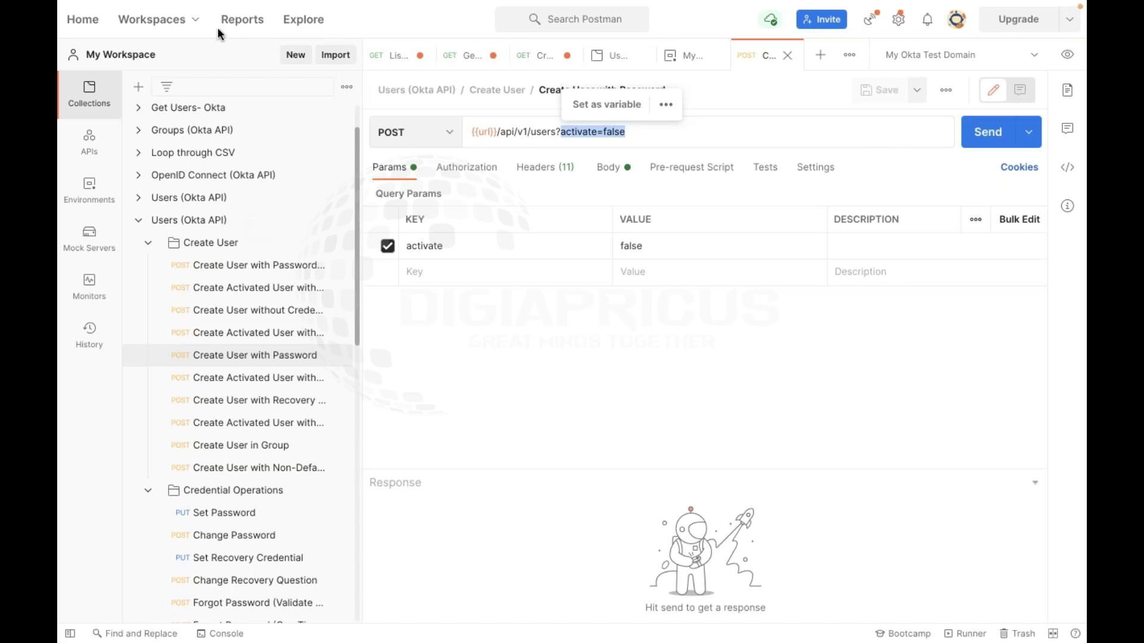
pyautogui.click(153, 246)
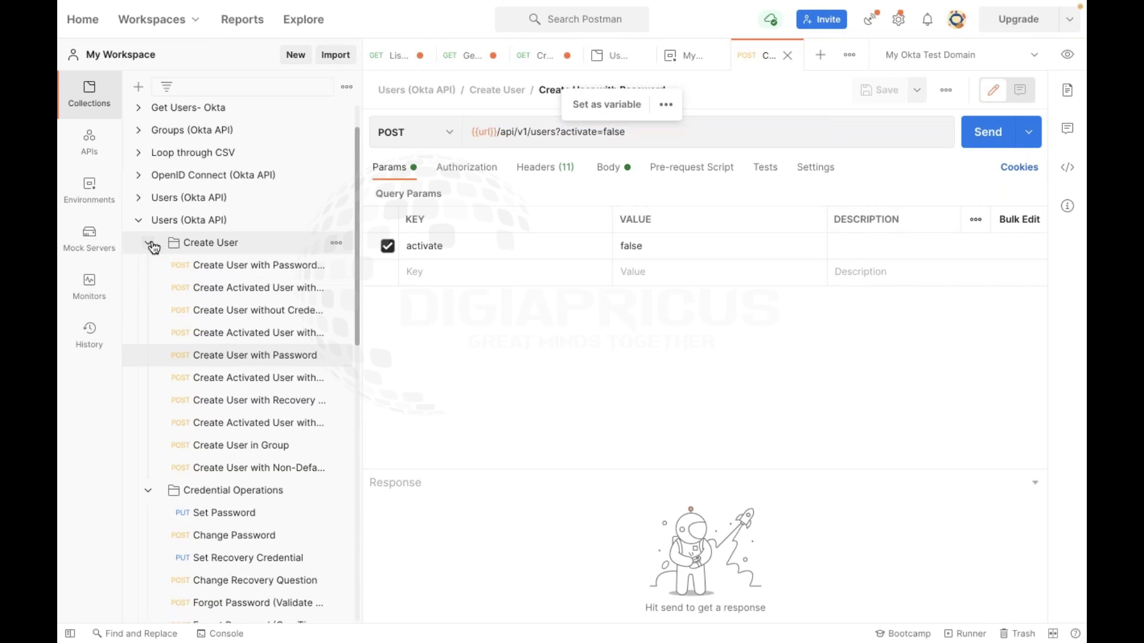
# Collapse the Create User folder and both Users (Okta API) collections in the sidebar
pyautogui.click(154, 246)
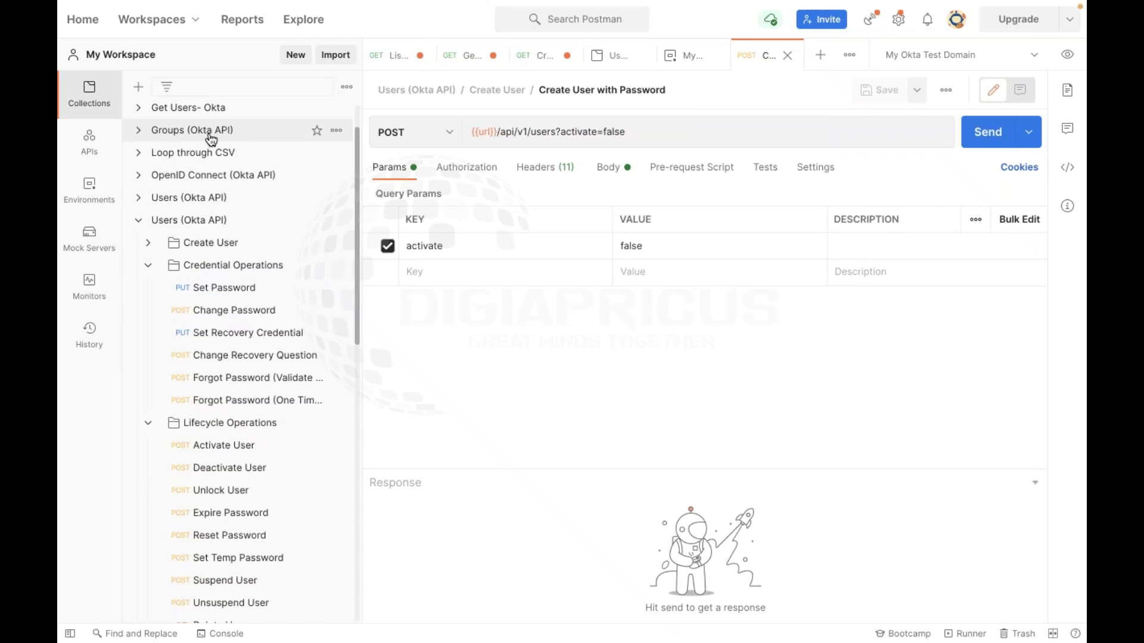
pyautogui.click(139, 222)
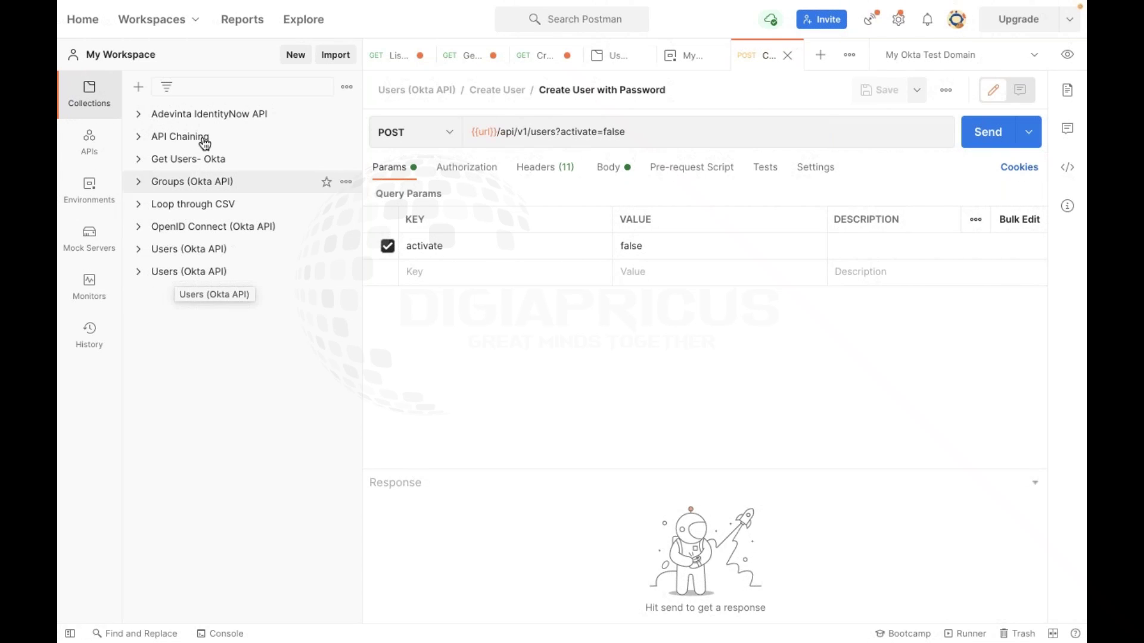
pyautogui.click(140, 273)
pyautogui.click(139, 272)
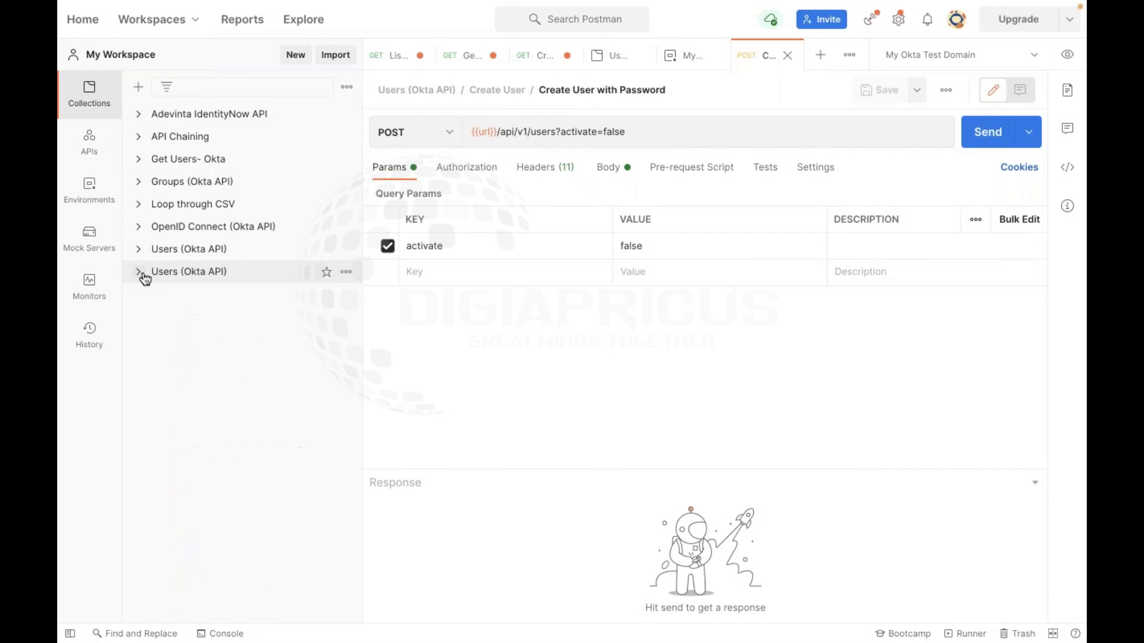
pyautogui.click(139, 273)
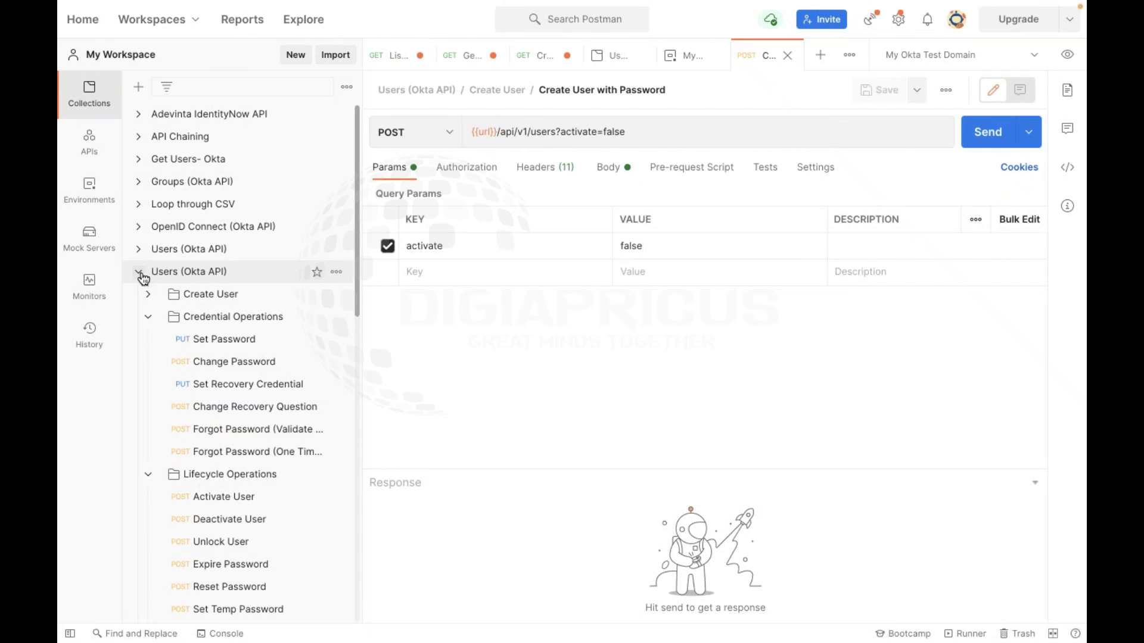
pyautogui.click(143, 277)
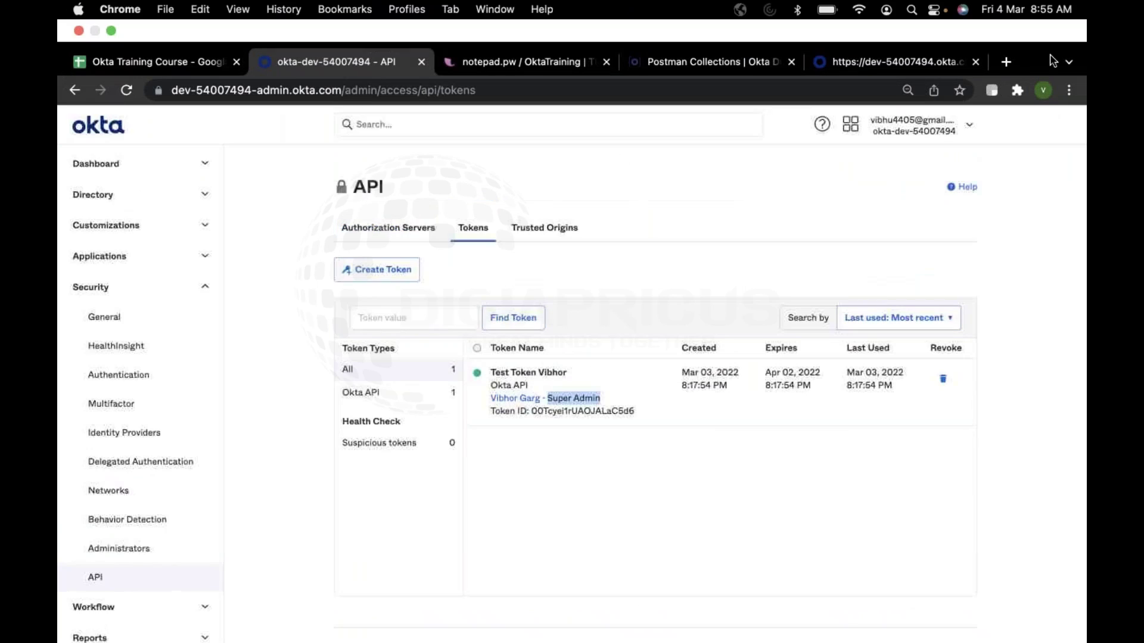
# Search 'okta' in a new tab and open Okta Developer's Postman Collections page
pyautogui.click(1005, 62)
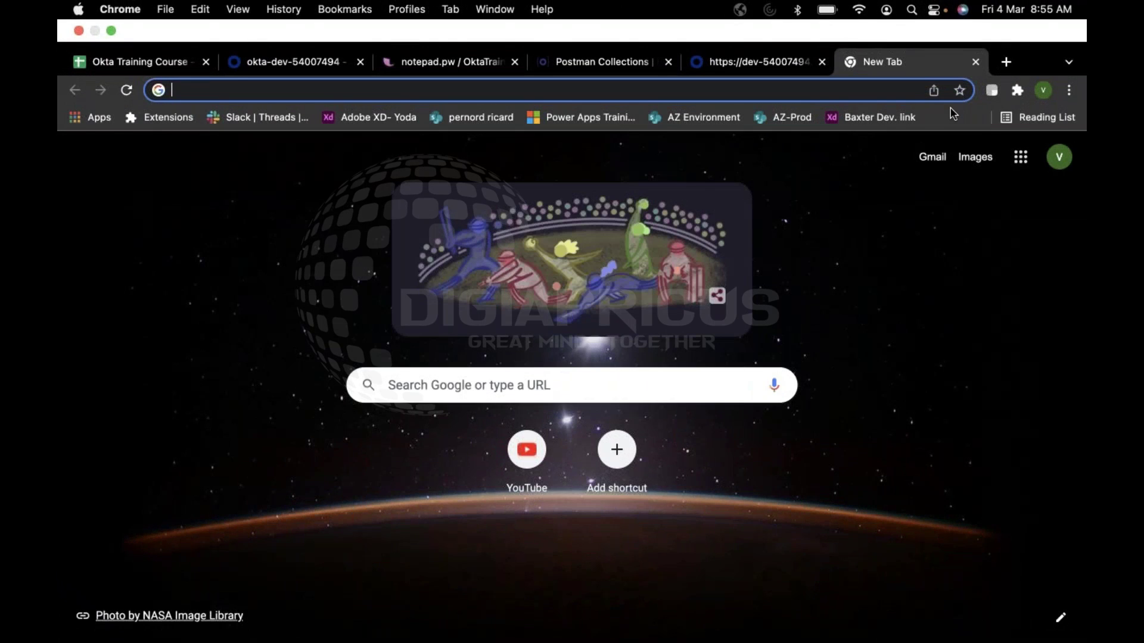
pyautogui.write('okta')
pyautogui.press('Return')
pyautogui.click(330, 207)
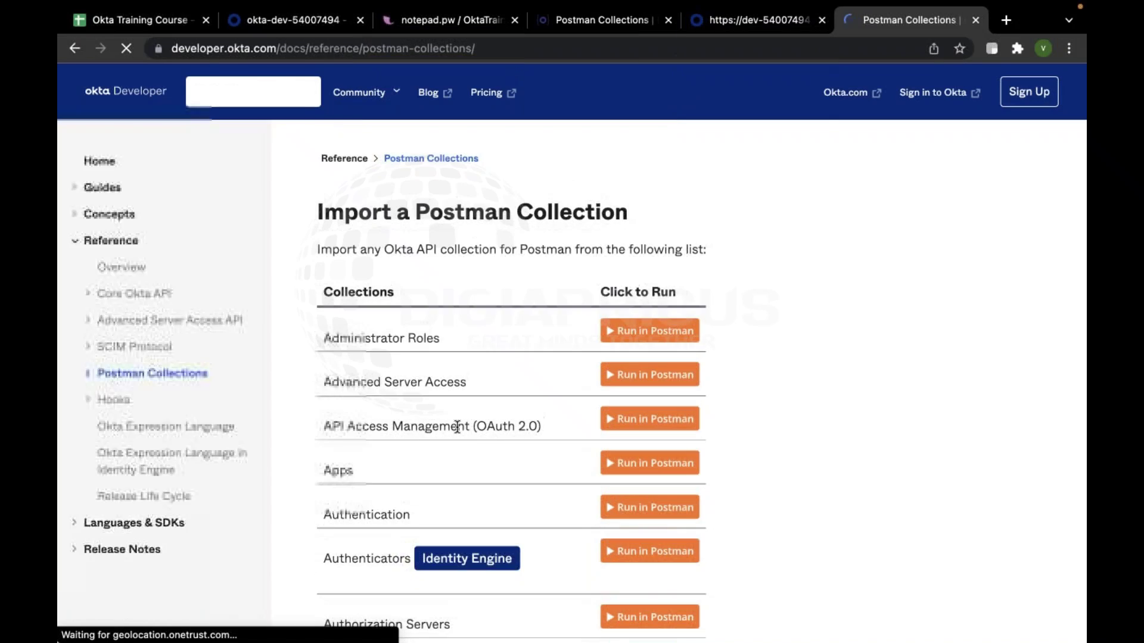
# Scroll down to the Users row and launch it with Run in Postman
pyautogui.scroll(-6, 356, 405)
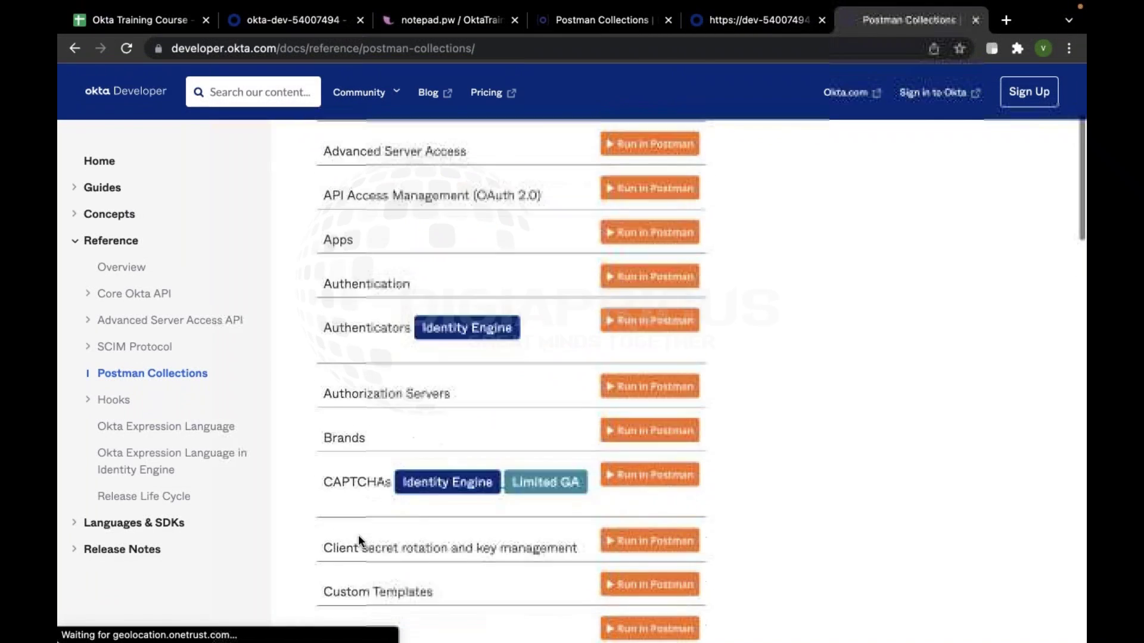
pyautogui.scroll(-3, 412, 434)
pyautogui.scroll(-3, 413, 441)
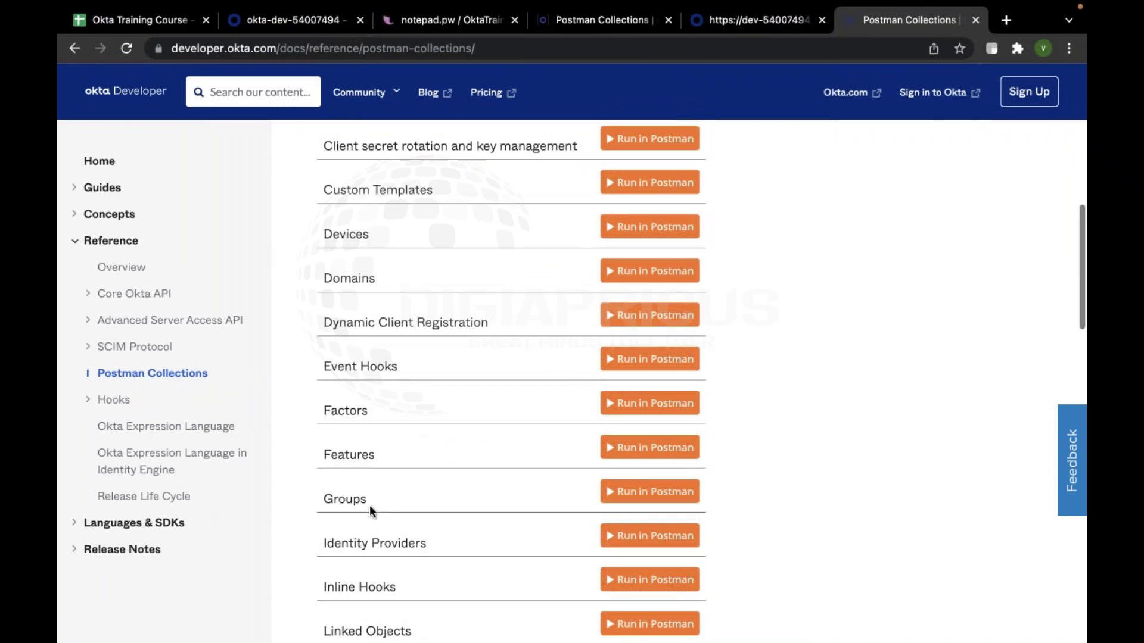
pyautogui.moveTo(370, 501); pyautogui.dragTo(297, 497)
pyautogui.scroll(-10, 466, 490)
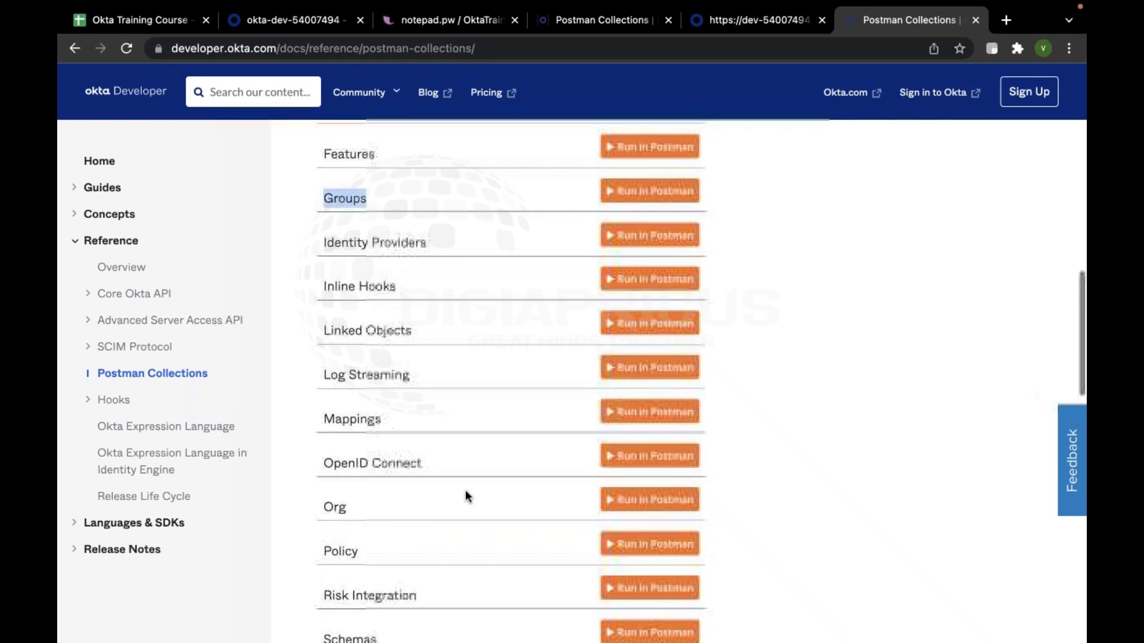
pyautogui.moveTo(379, 483); pyautogui.dragTo(317, 484)
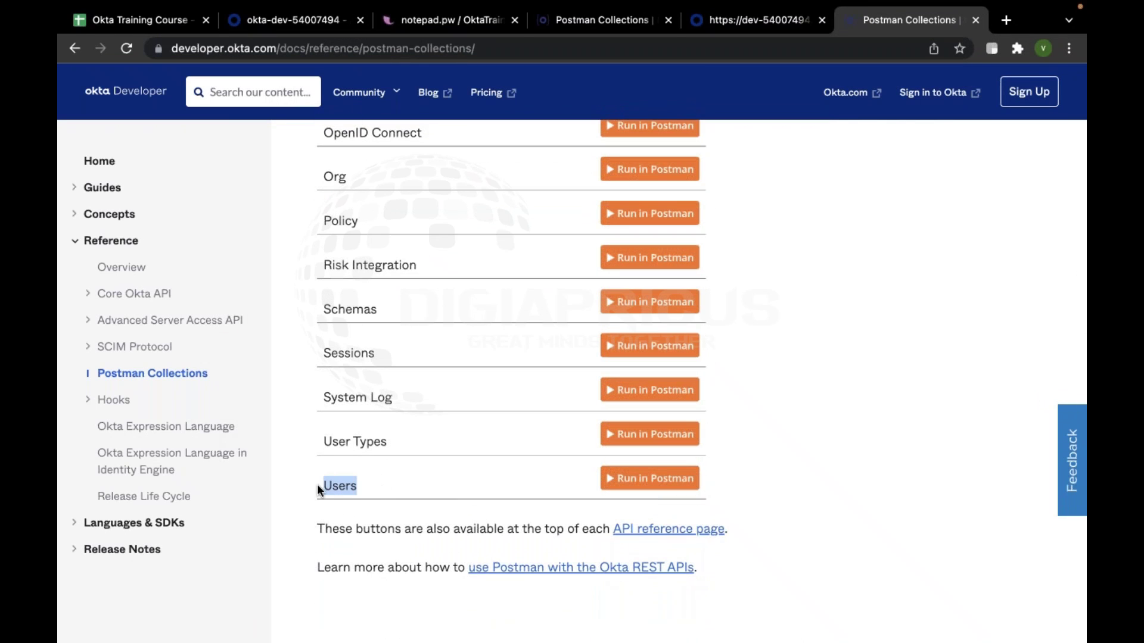
pyautogui.click(384, 484)
pyautogui.scroll(7, 384, 485)
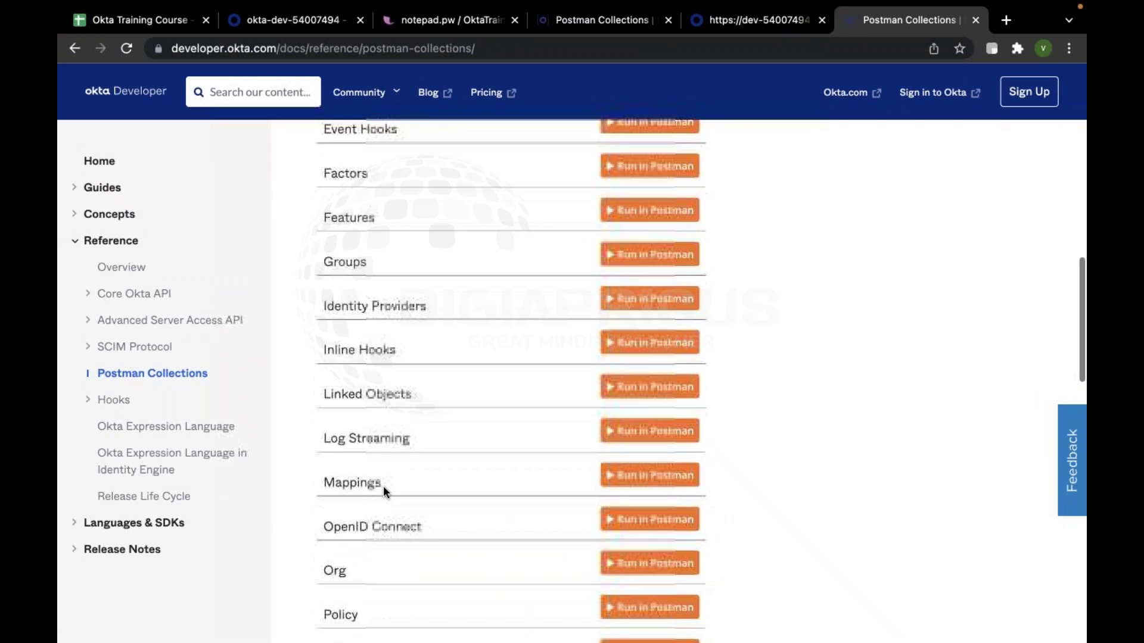
pyautogui.scroll(-6, 384, 484)
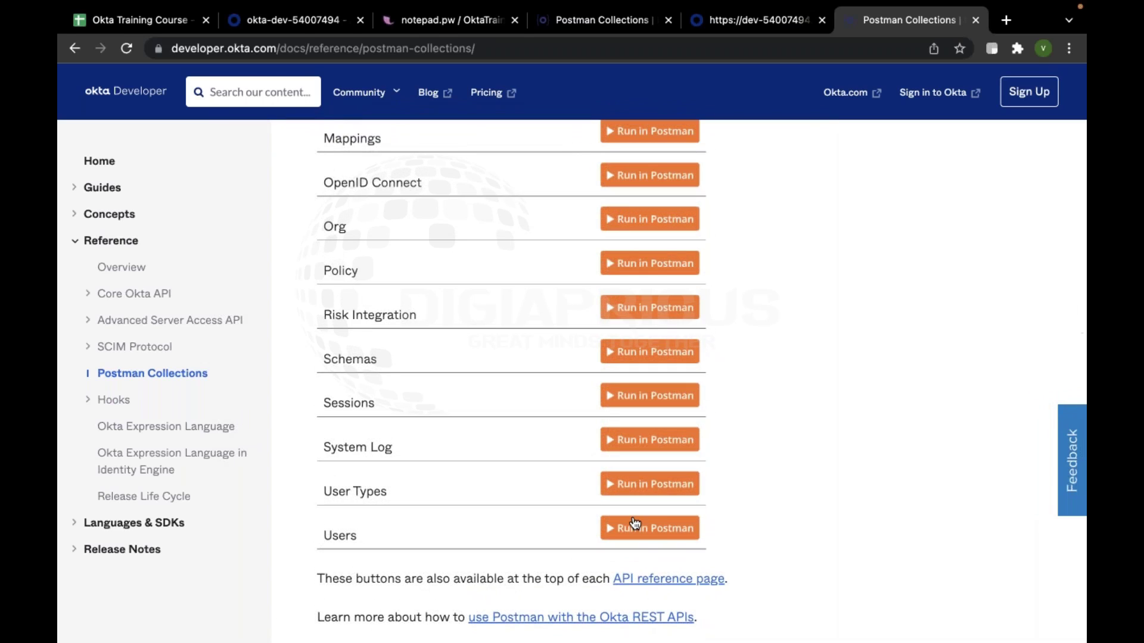
pyautogui.click(634, 526)
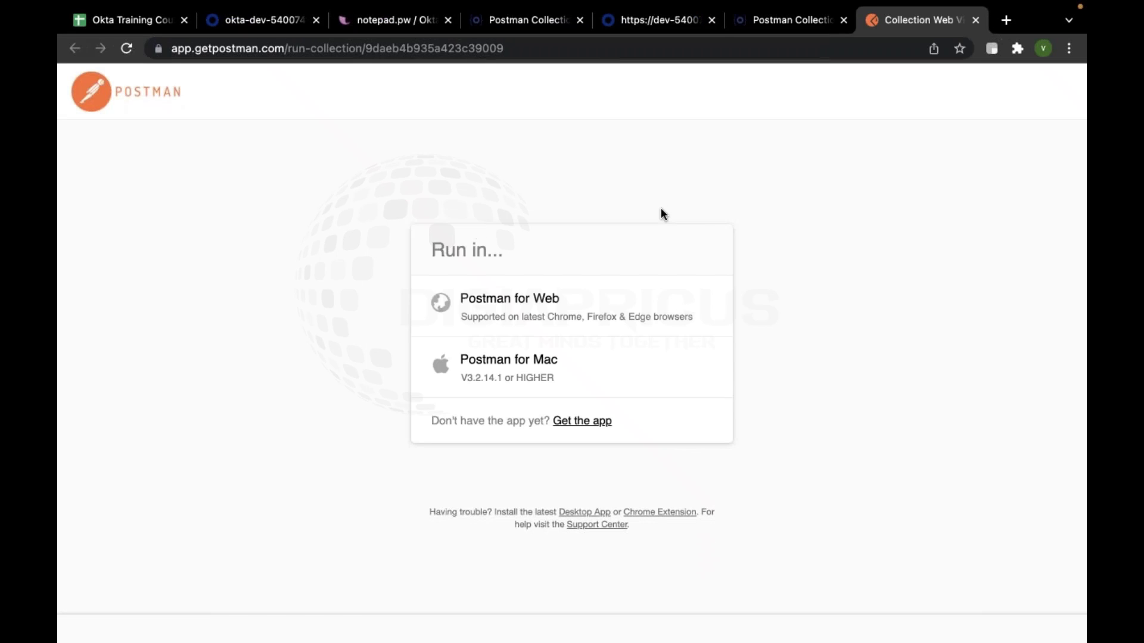
# Run the Users collection in Postman for Mac and import it into My Workspace
pyautogui.click(508, 360)
pyautogui.click(759, 182)
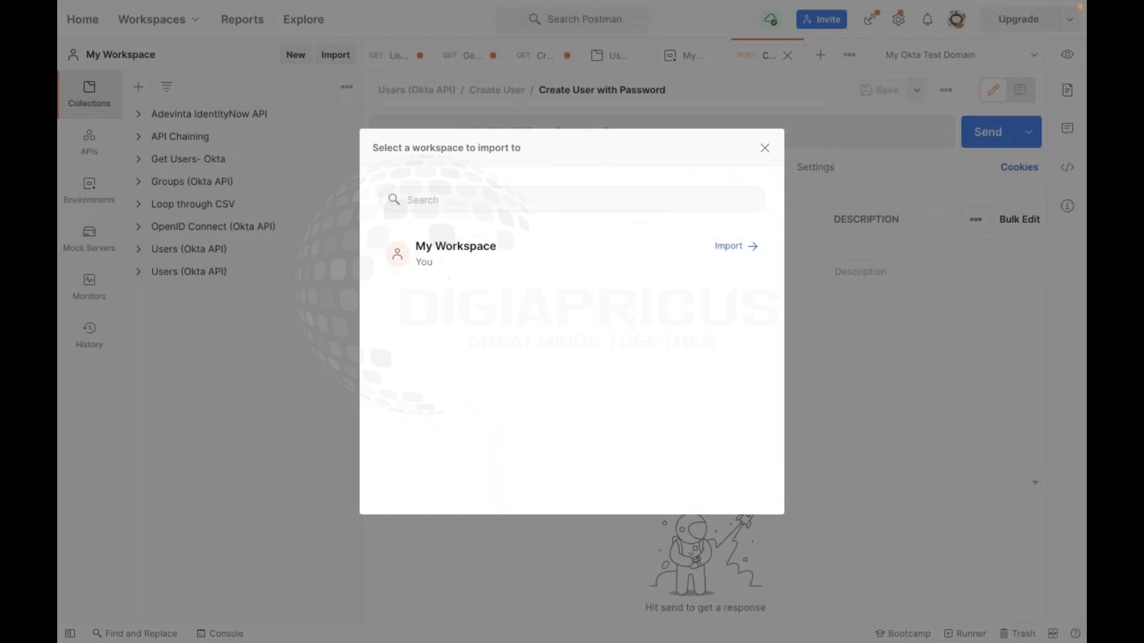
pyautogui.click(473, 247)
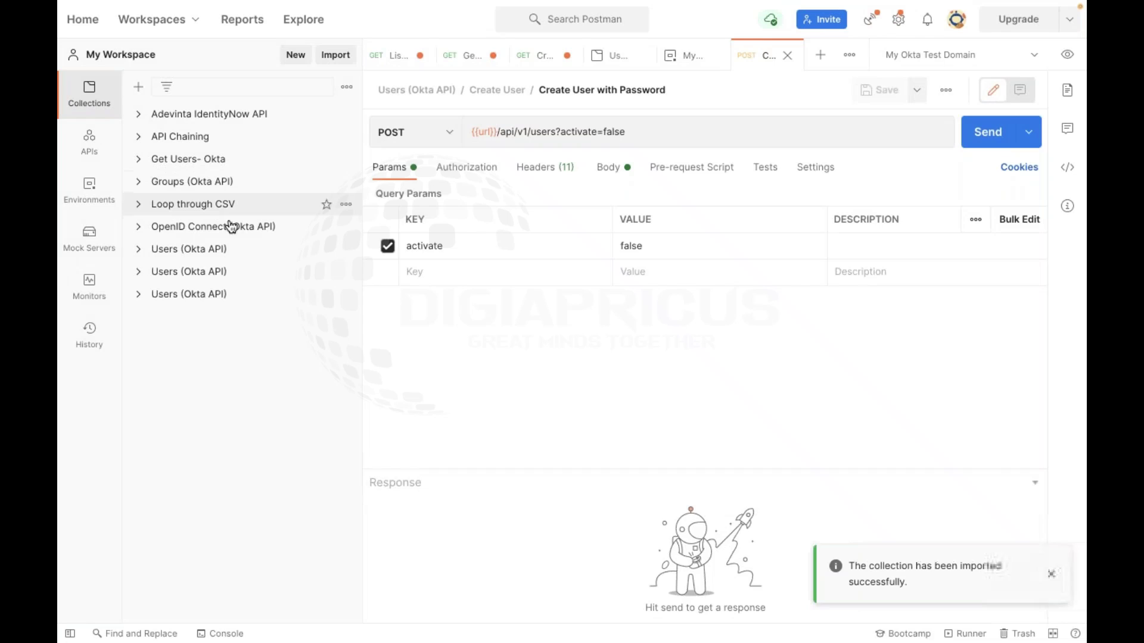
pyautogui.click(199, 296)
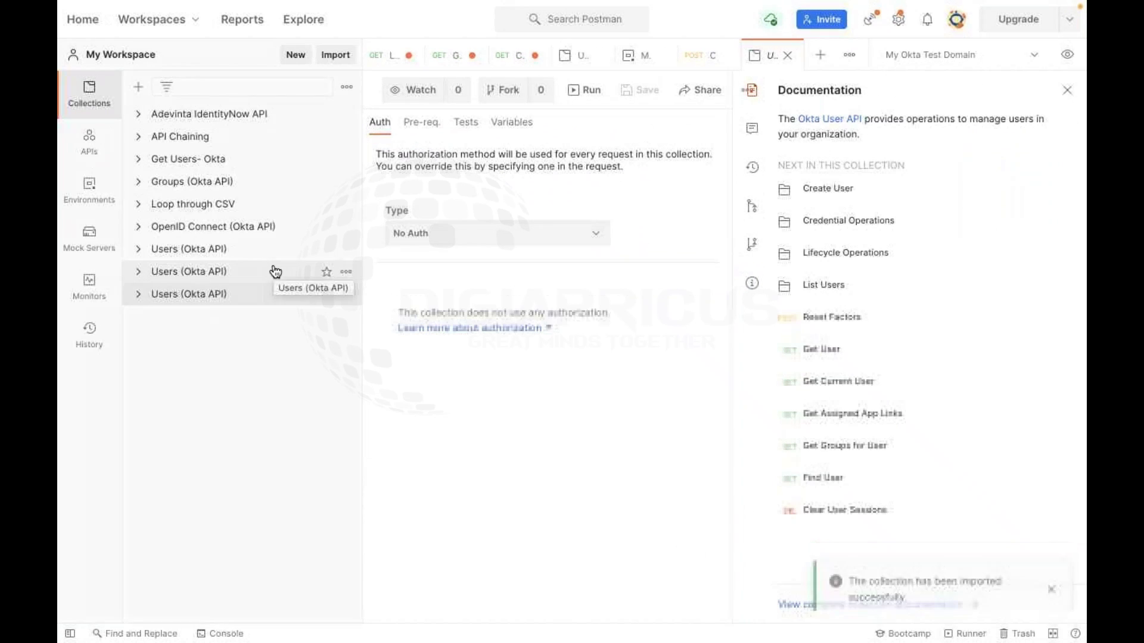
# Delete the two duplicate Users (Okta API) collections, leaving a single copy
pyautogui.click(345, 250)
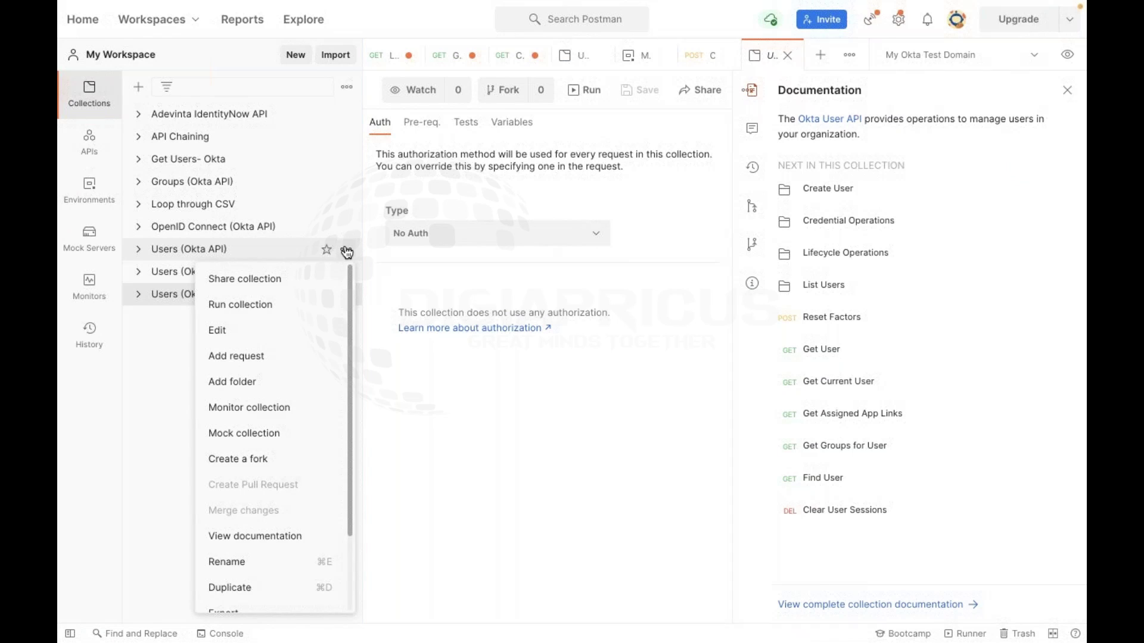
pyautogui.scroll(-3, 325, 370)
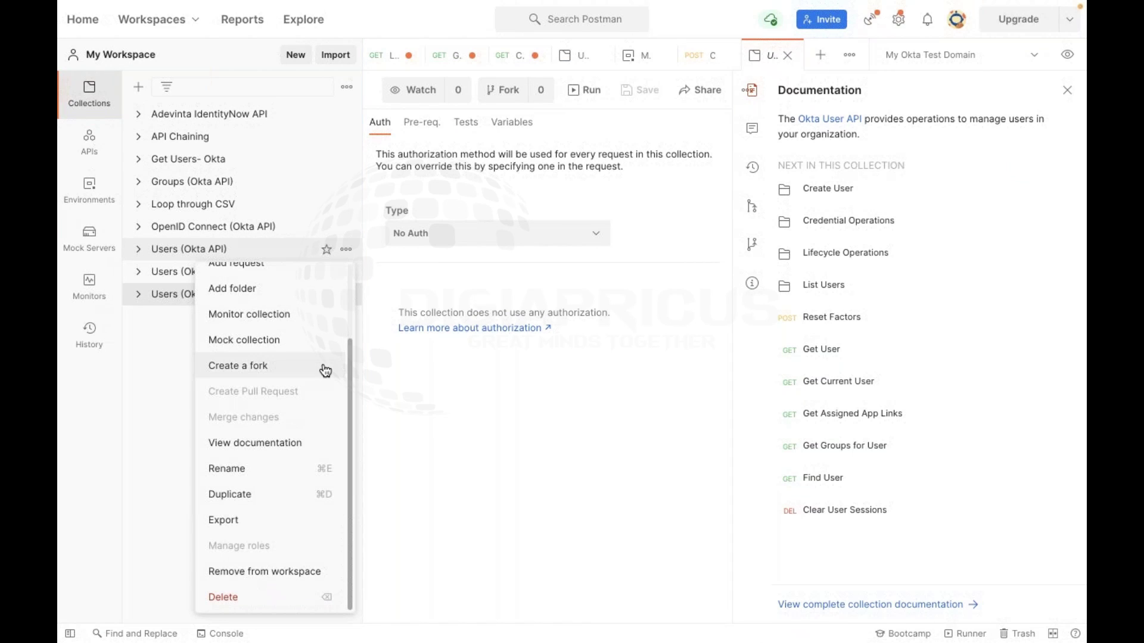
pyautogui.click(263, 596)
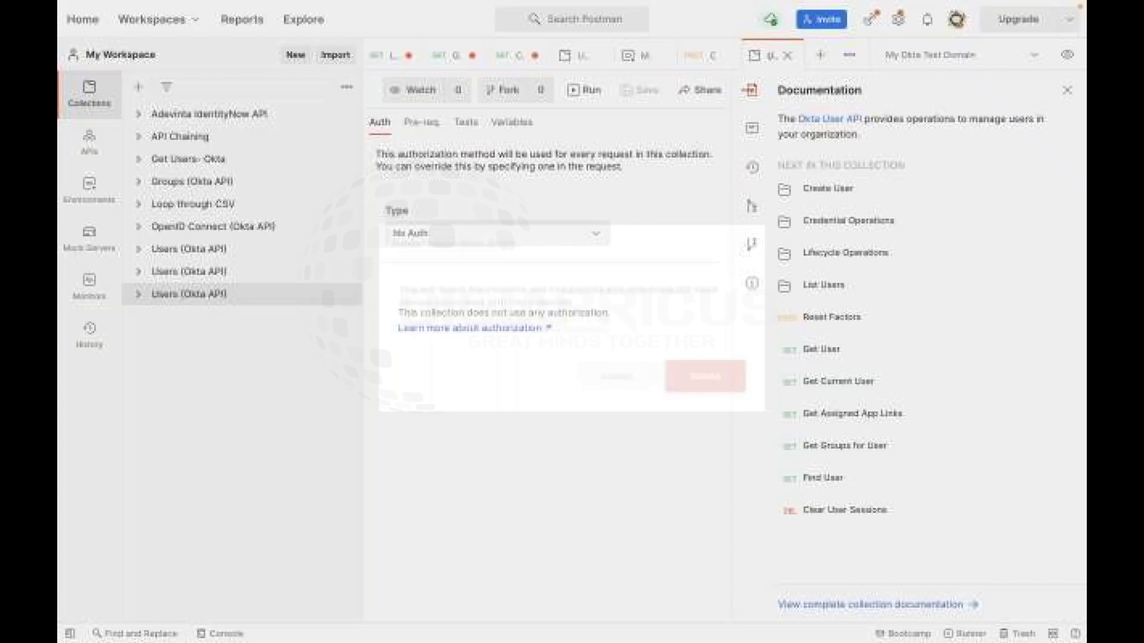
pyautogui.click(706, 379)
pyautogui.click(346, 249)
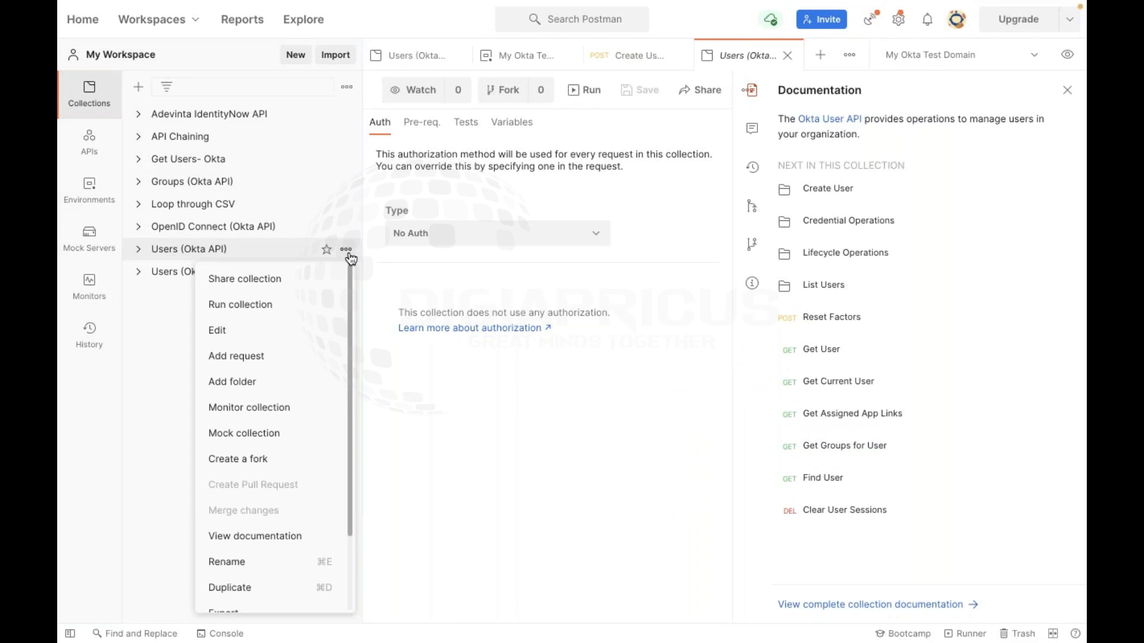
pyautogui.scroll(-3, 295, 542)
pyautogui.click(244, 592)
pyautogui.click(727, 378)
pyautogui.hotkey('ctrl', 'Left')
pyautogui.hotkey('ctrl', 'Right')
pyautogui.hotkey('ctrl', 'Right')
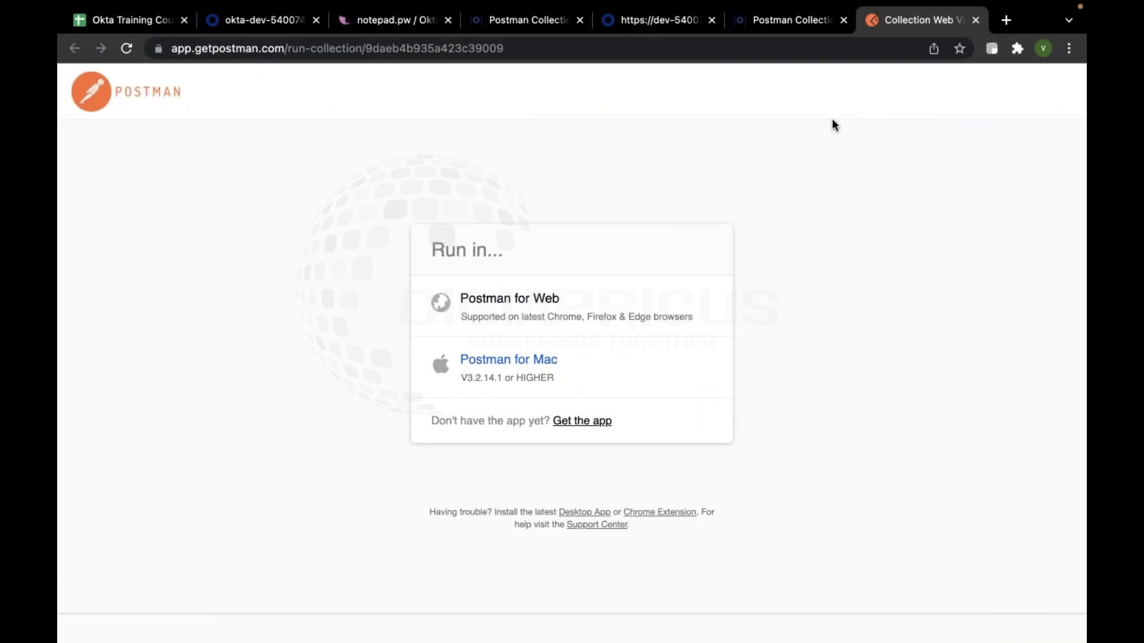
# Close the Postman run tab and scroll Okta's collections page back down to the Users row
pyautogui.click(975, 20)
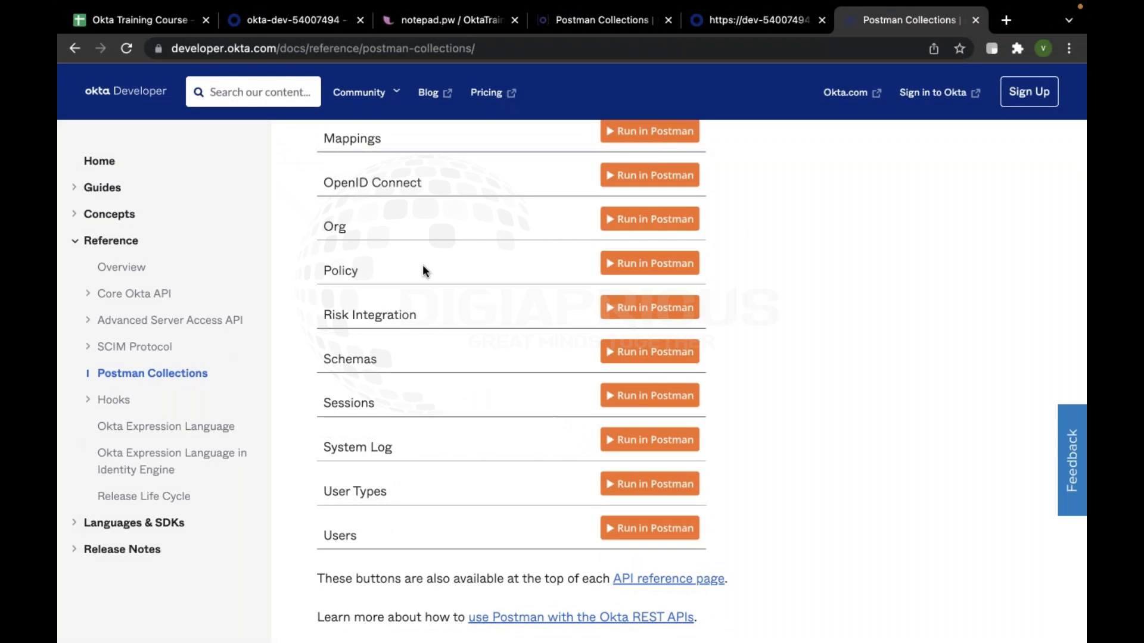
pyautogui.scroll(15, 553, 288)
pyautogui.scroll(-8, 502, 363)
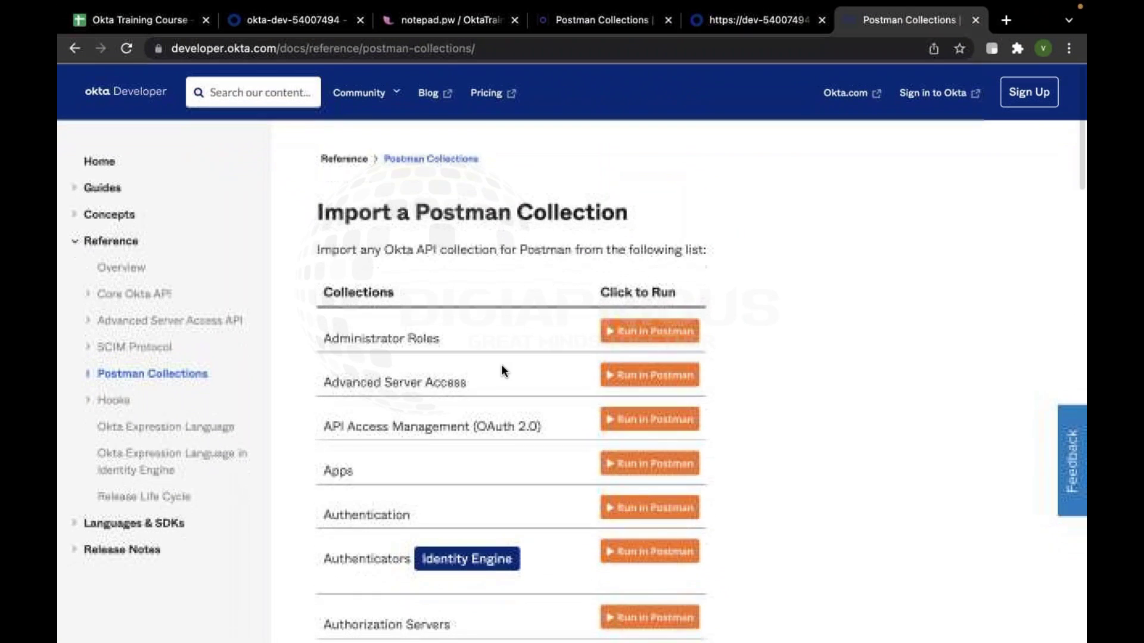
pyautogui.scroll(-12, 501, 371)
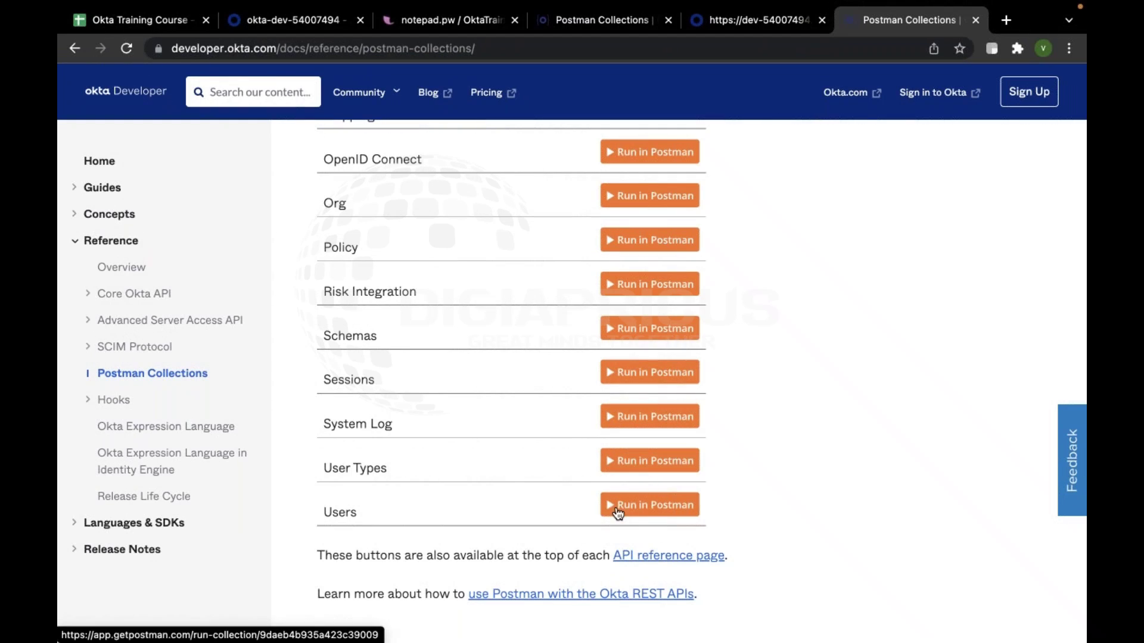
pyautogui.moveTo(377, 509); pyautogui.dragTo(292, 513)
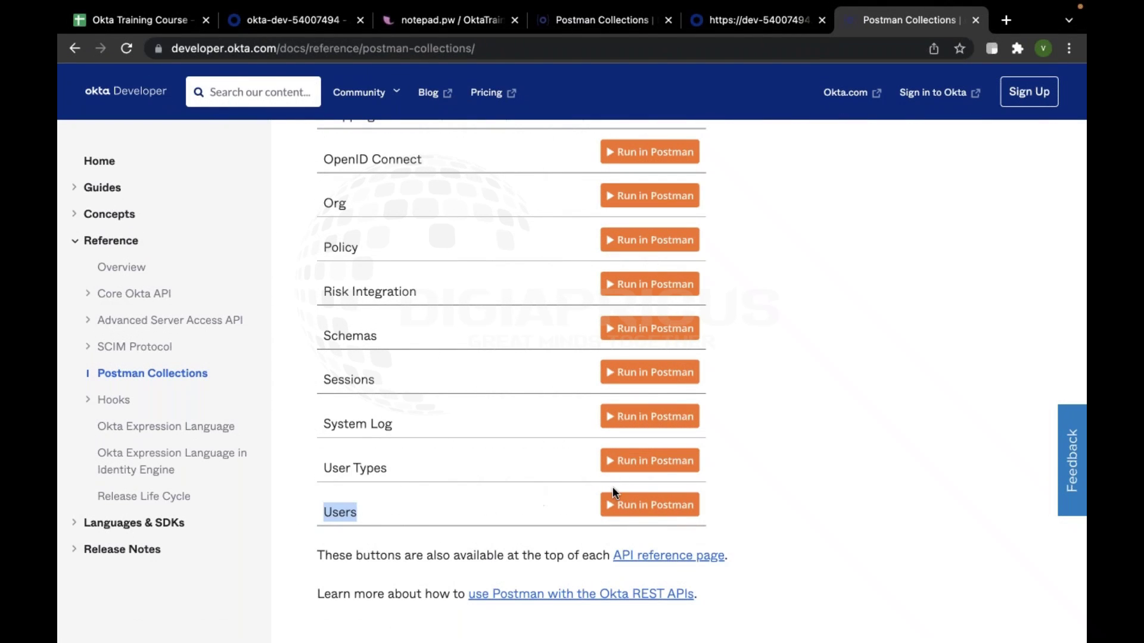
pyautogui.click(460, 501)
pyautogui.hotkey('ctrl', 'Left')
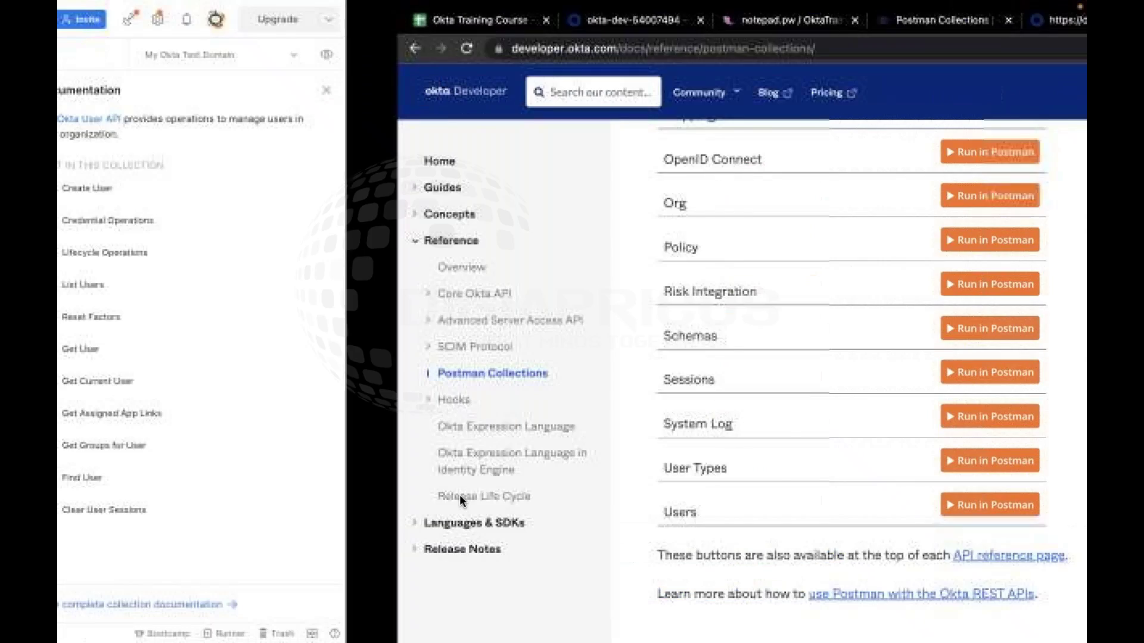
# Expand the Users (Okta API) collection in the Collections sidebar
pyautogui.click(212, 256)
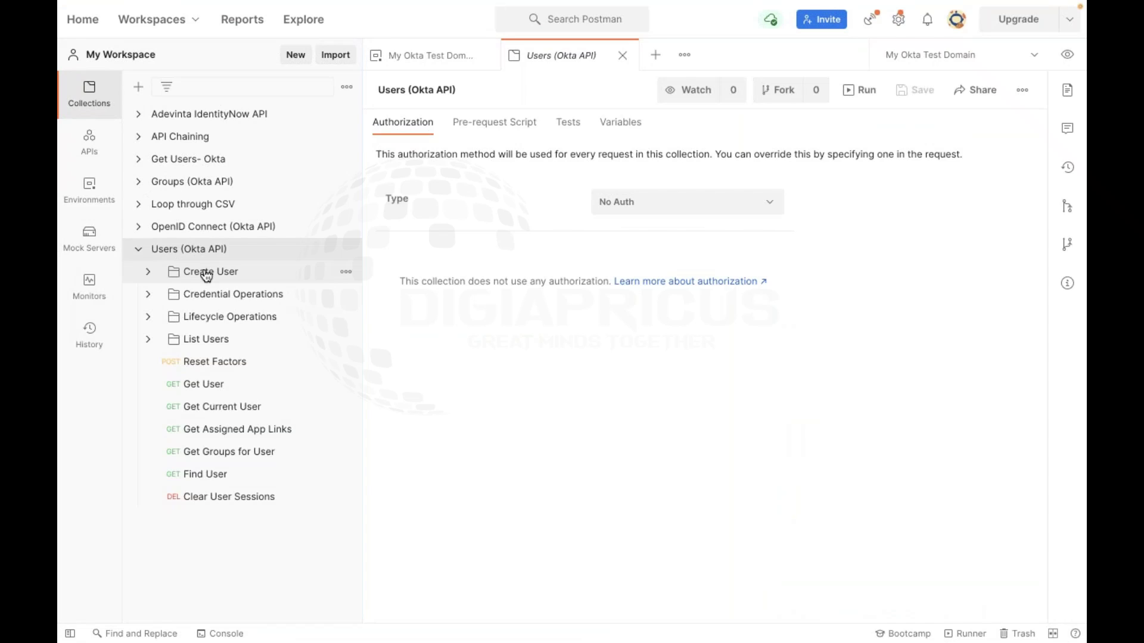
pyautogui.hotkey('ctrl', 'Right')
pyautogui.hotkey('ctrl', 'Left')
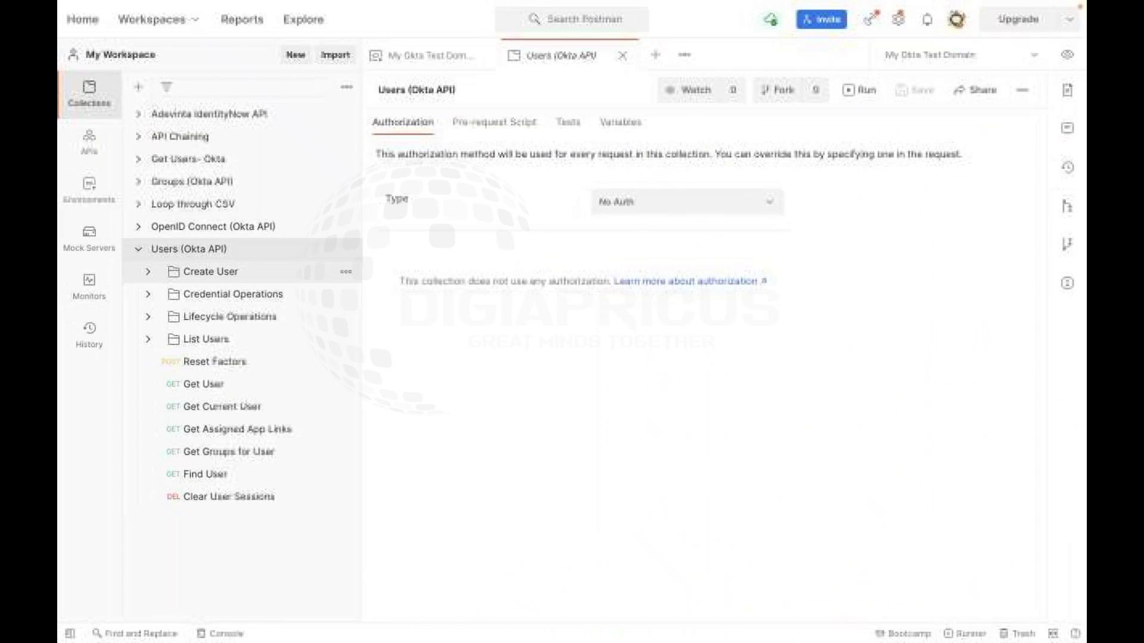
pyautogui.click(257, 279)
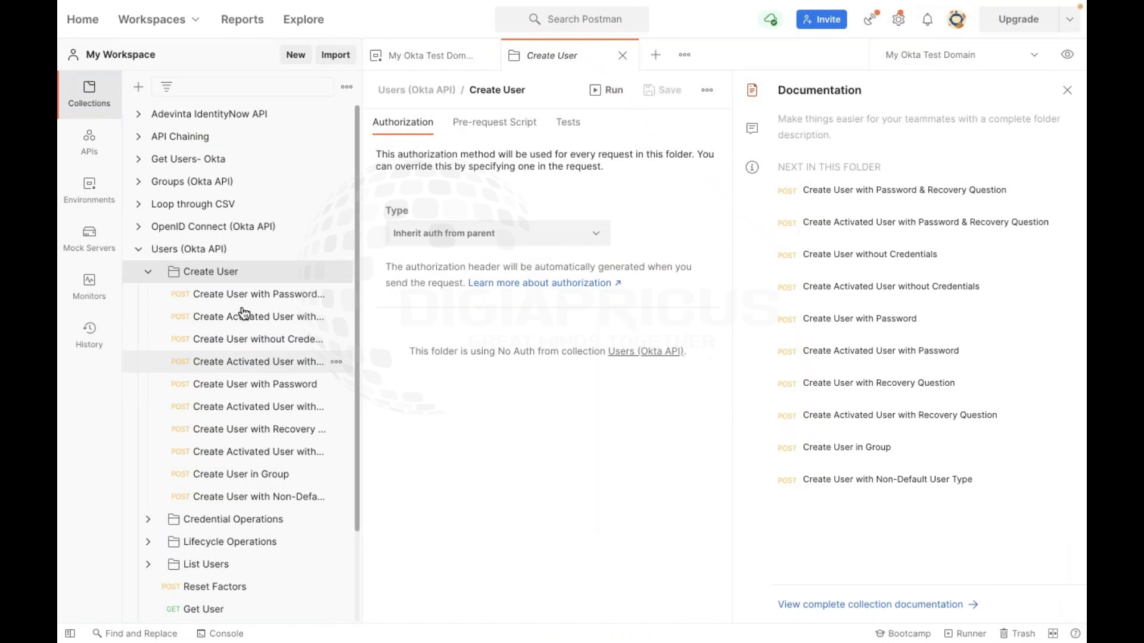
pyautogui.click(178, 249)
pyautogui.click(140, 255)
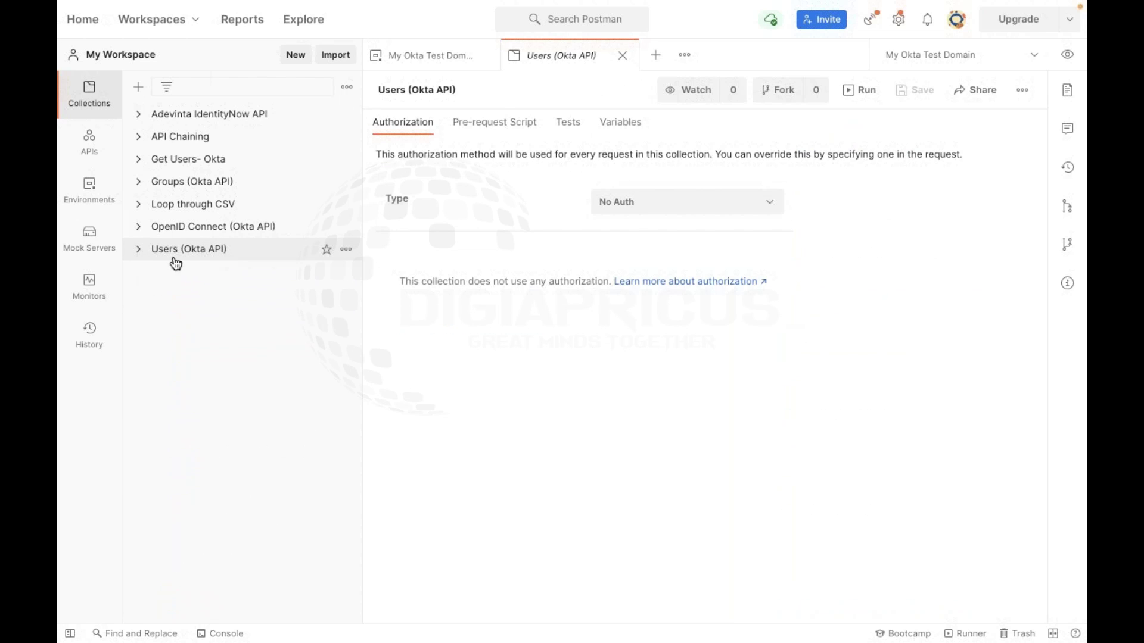
pyautogui.click(173, 257)
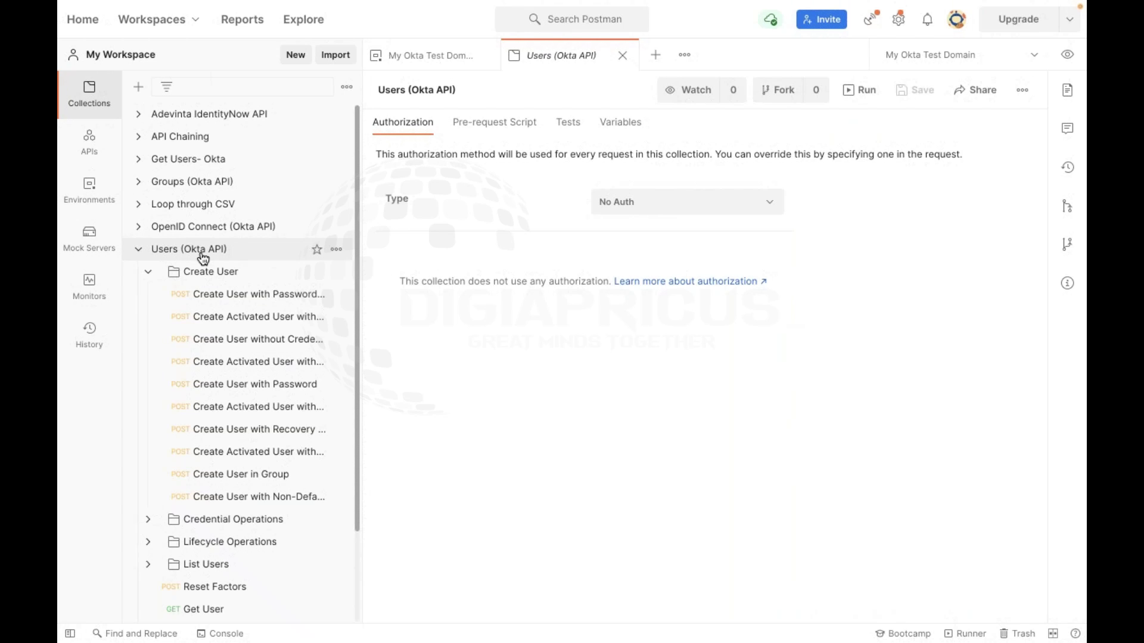
pyautogui.scroll(-3, 258, 427)
# Expand the Create User folder, peek at Credential Operations, and open Create Activated User with Password
pyautogui.click(220, 165)
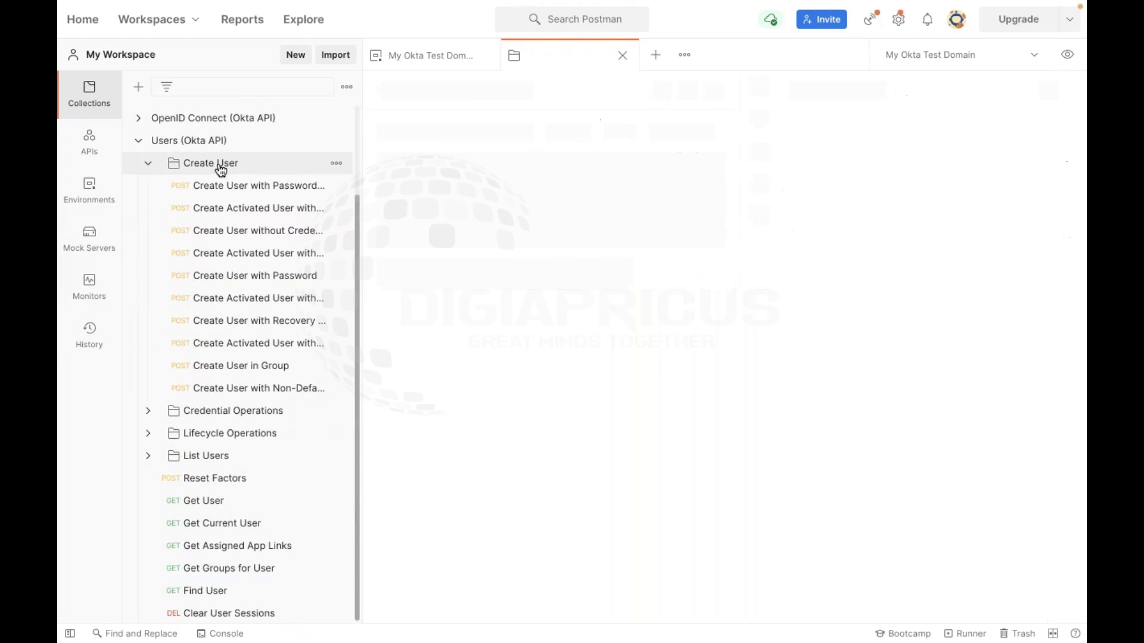
pyautogui.click(148, 164)
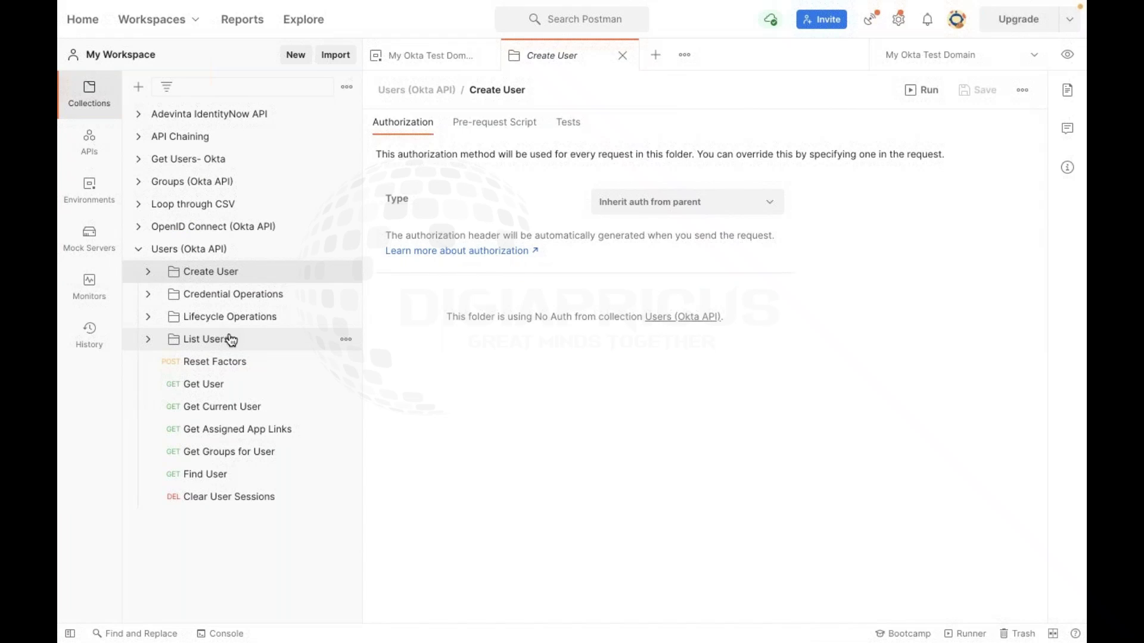
pyautogui.click(149, 271)
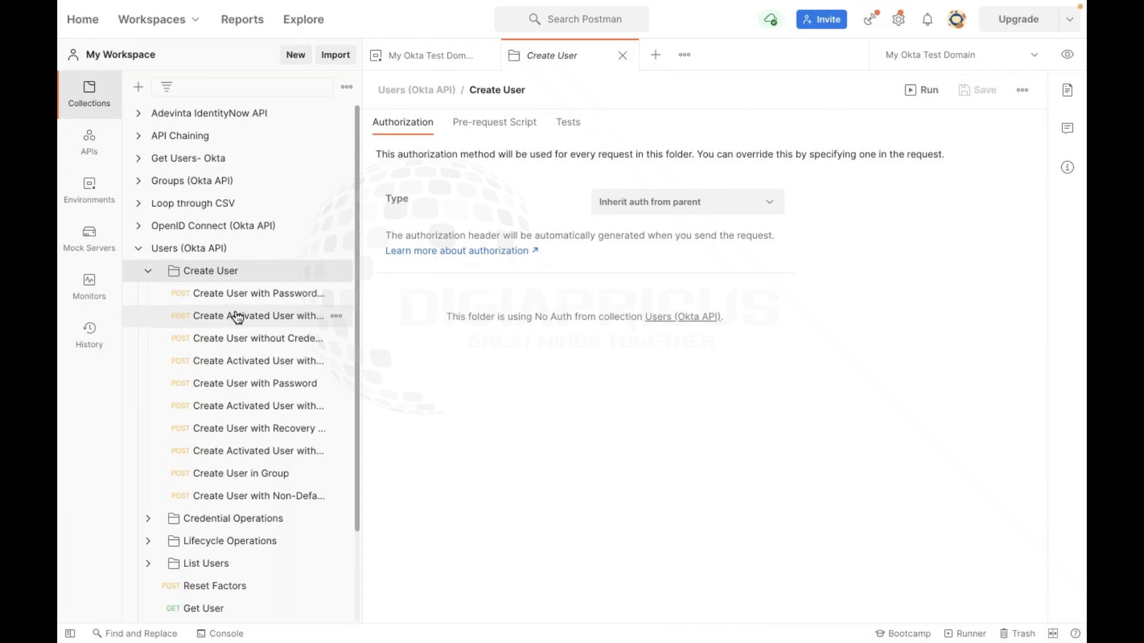
pyautogui.scroll(-1, 237, 317)
pyautogui.scroll(-2, 197, 441)
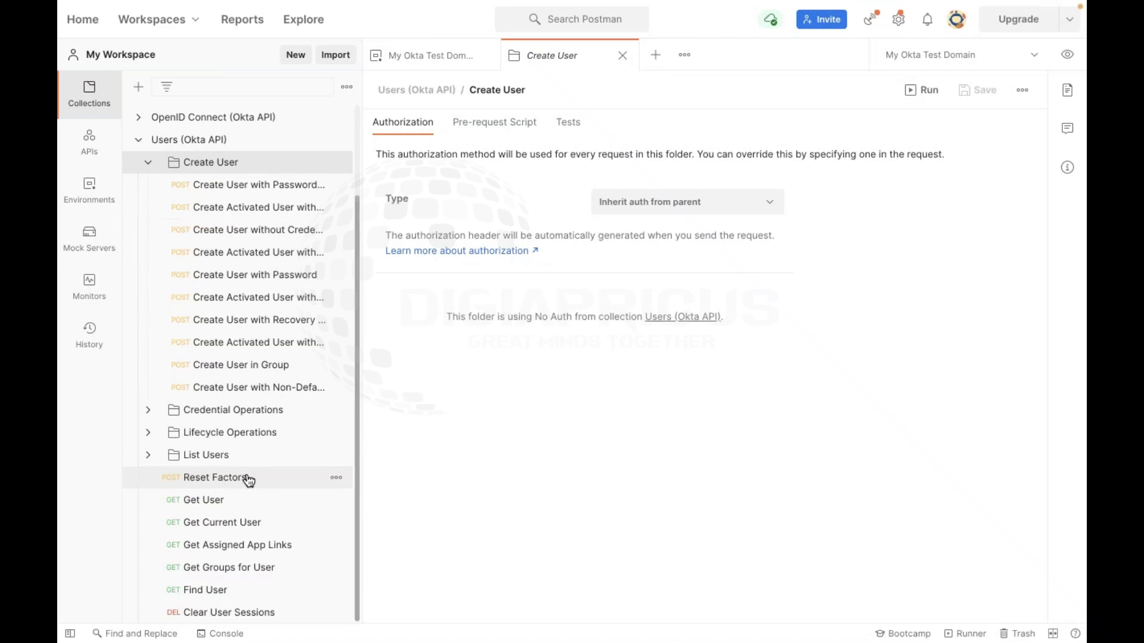
pyautogui.click(149, 412)
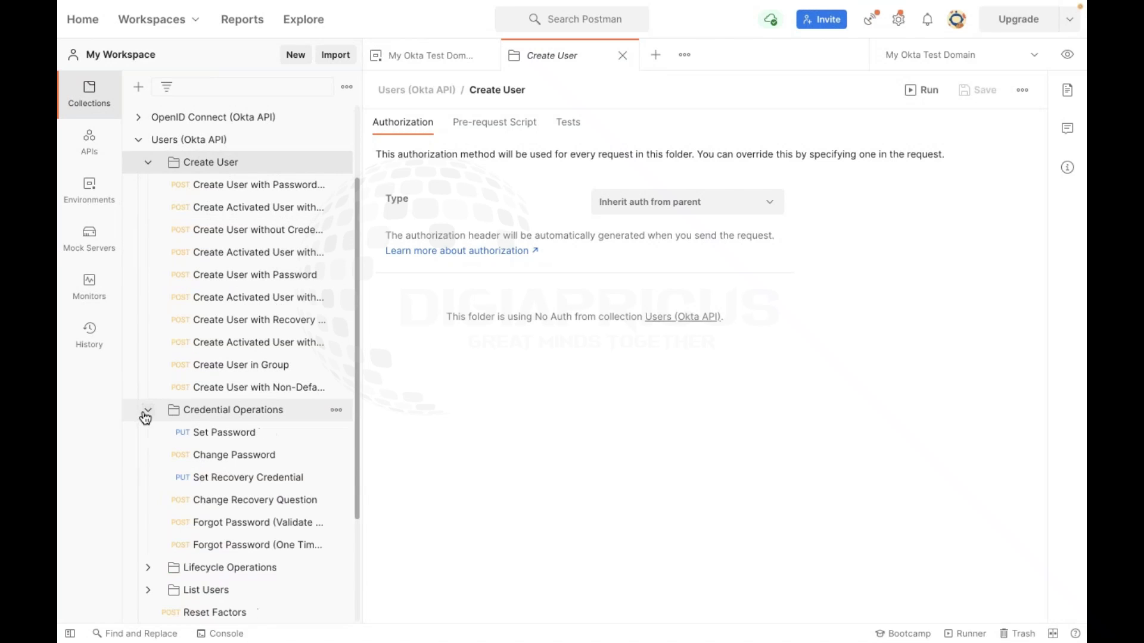
pyautogui.click(150, 413)
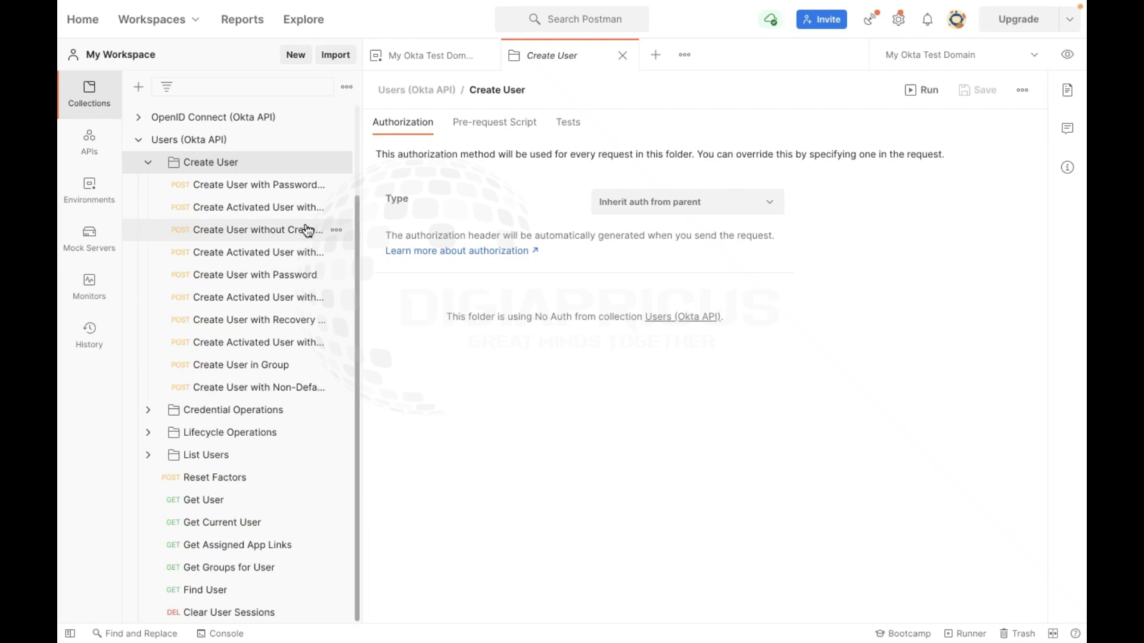
pyautogui.click(270, 305)
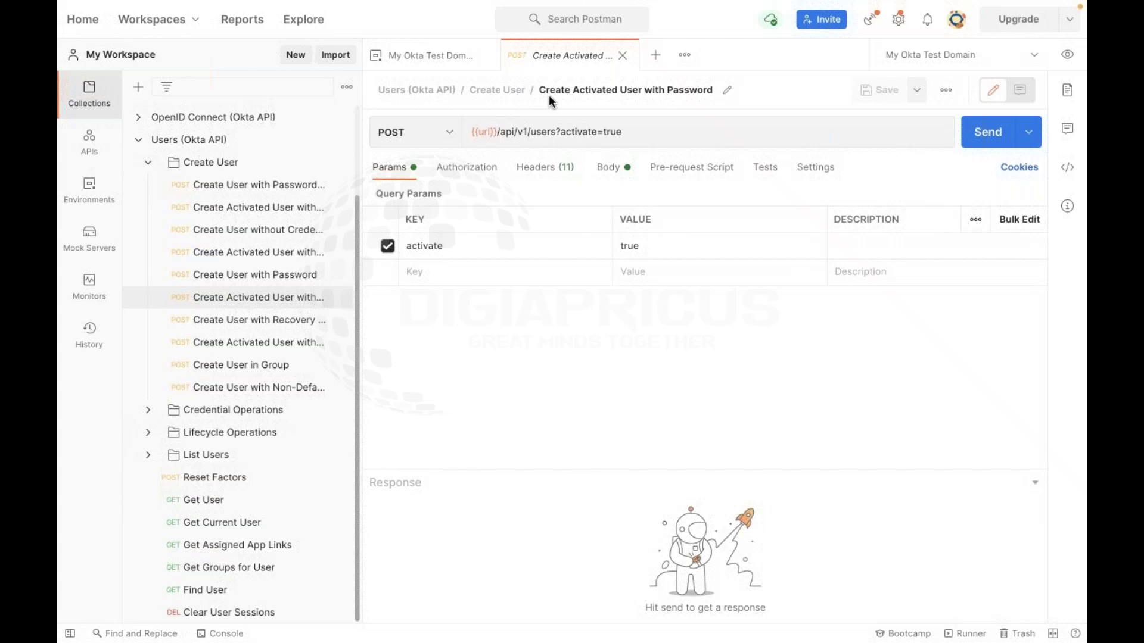
# Open the Create User with Password request, then switch to the workspace's APIs list
pyautogui.click(301, 276)
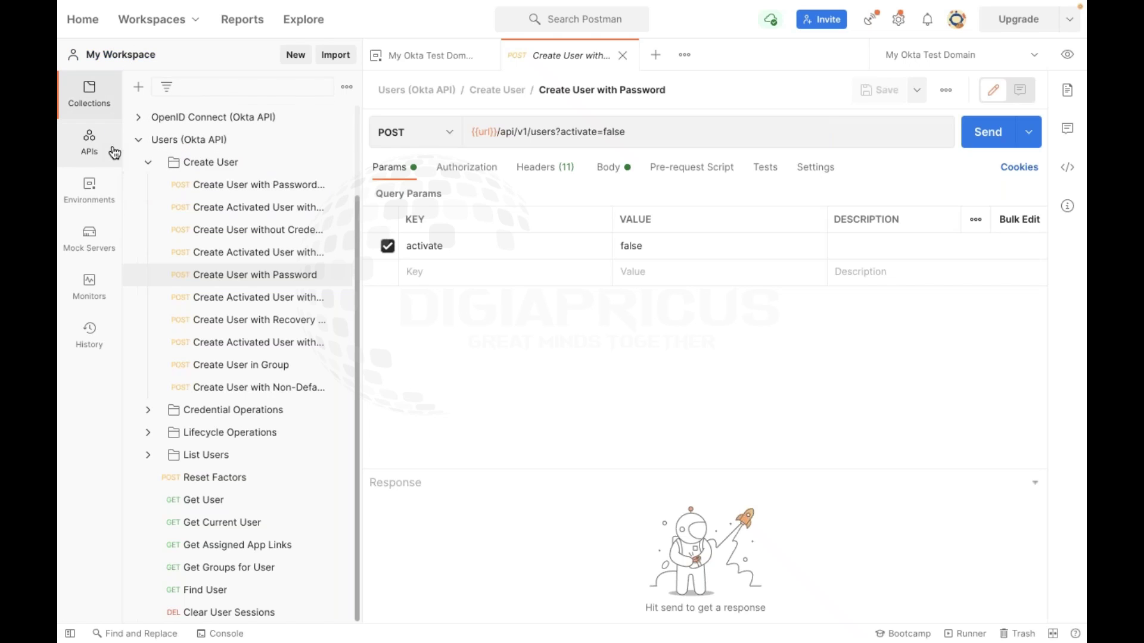
pyautogui.click(93, 142)
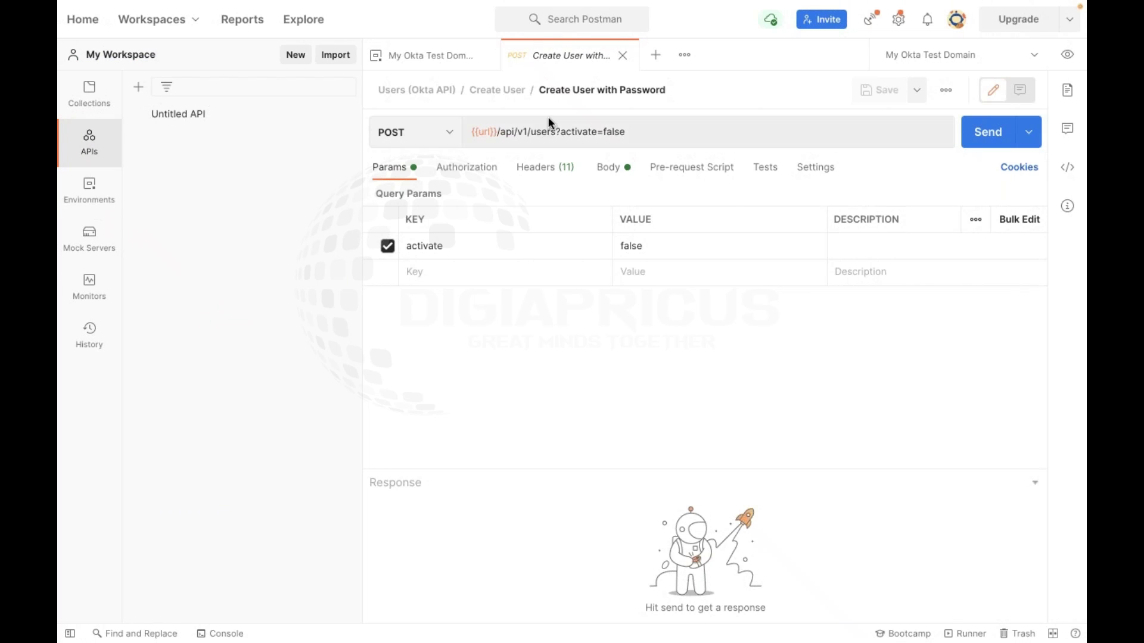
# Start a new blank request, briefly opening and closing the Untitled API overview
pyautogui.click(655, 54)
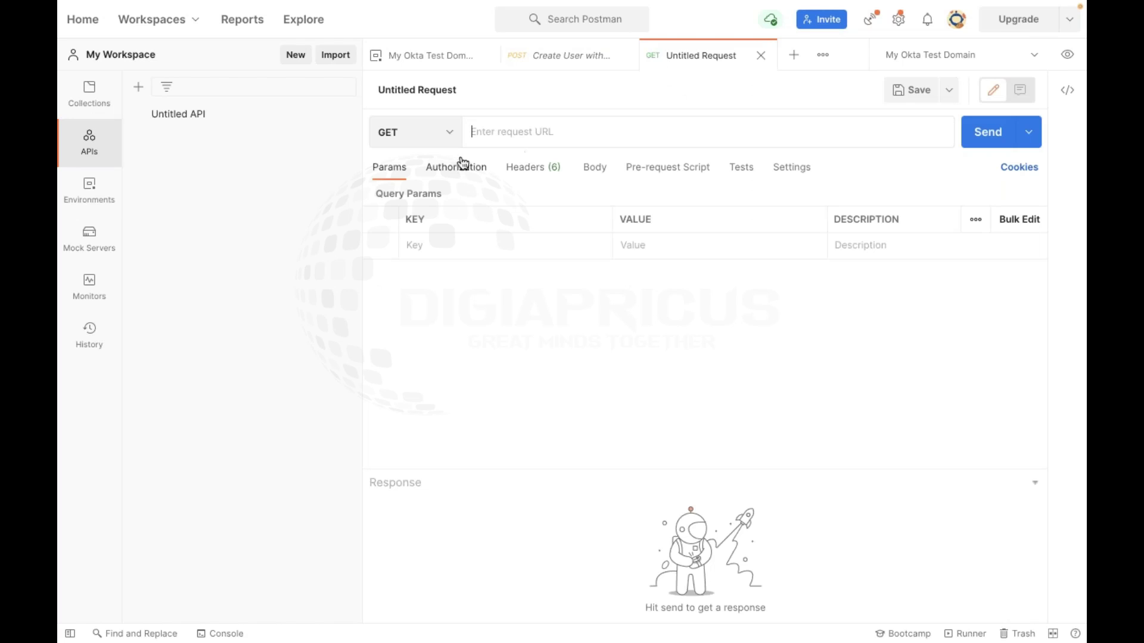
pyautogui.hotkey('ctrl', 'a')
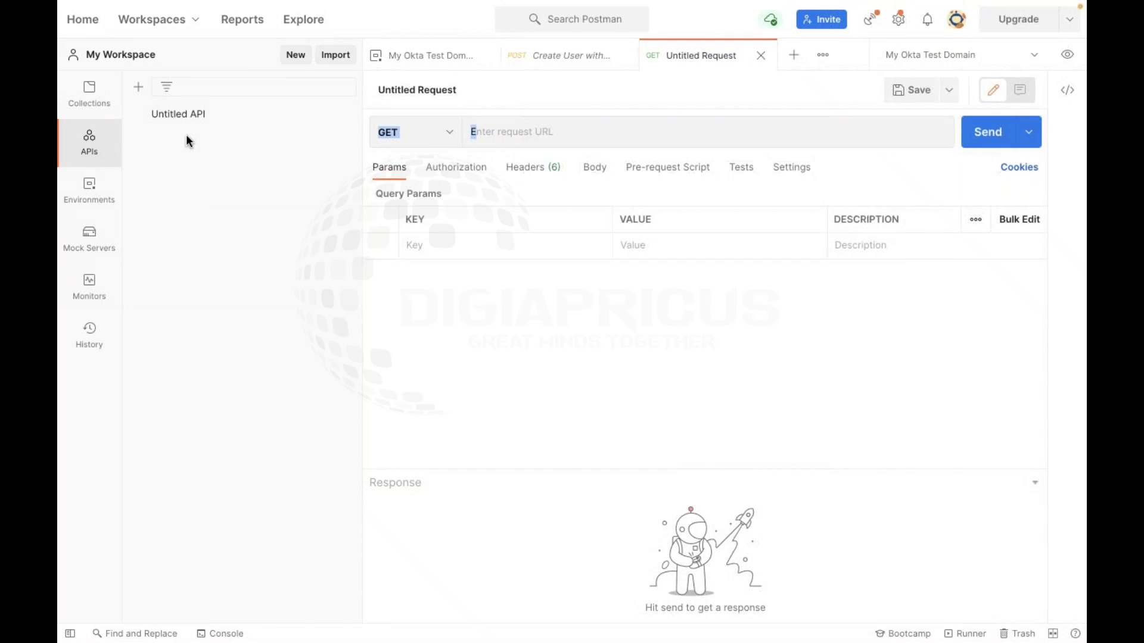
pyautogui.click(191, 114)
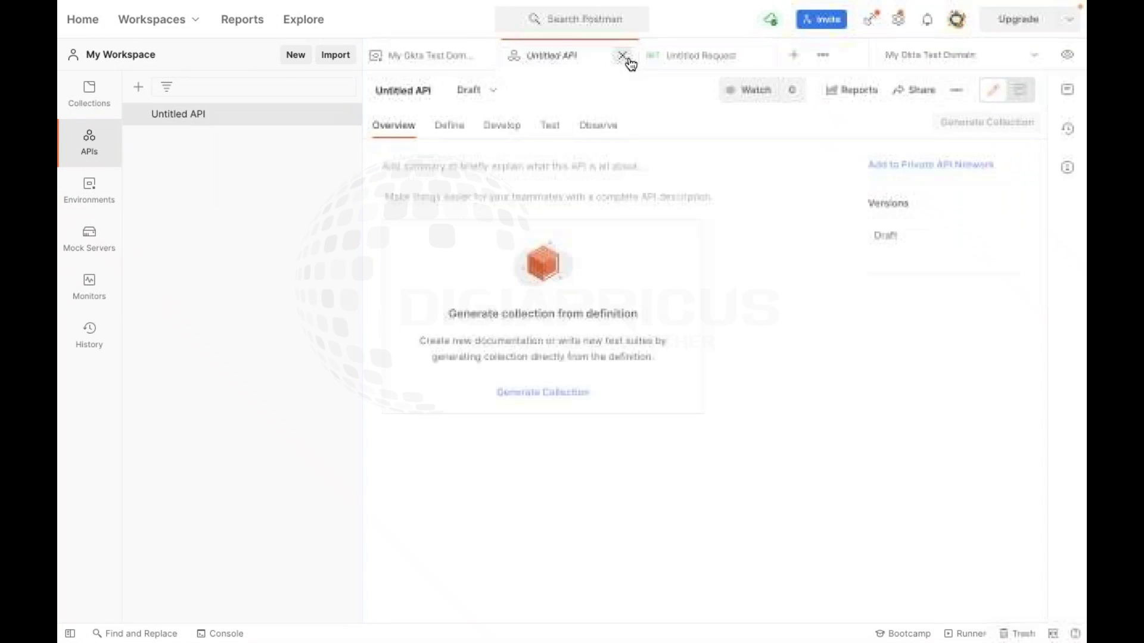
pyautogui.click(622, 56)
pyautogui.click(580, 56)
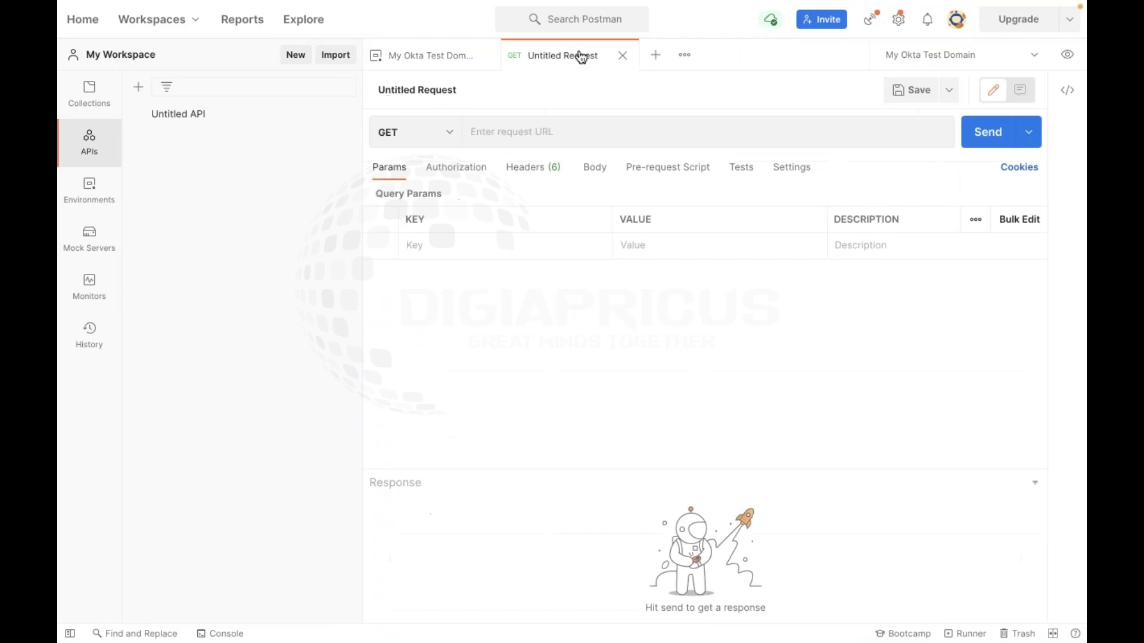
# Browse the new request's Authorization, Headers, Pre-request Script, Body, Tests and Settings, then close it
pyautogui.click(468, 179)
pyautogui.click(544, 174)
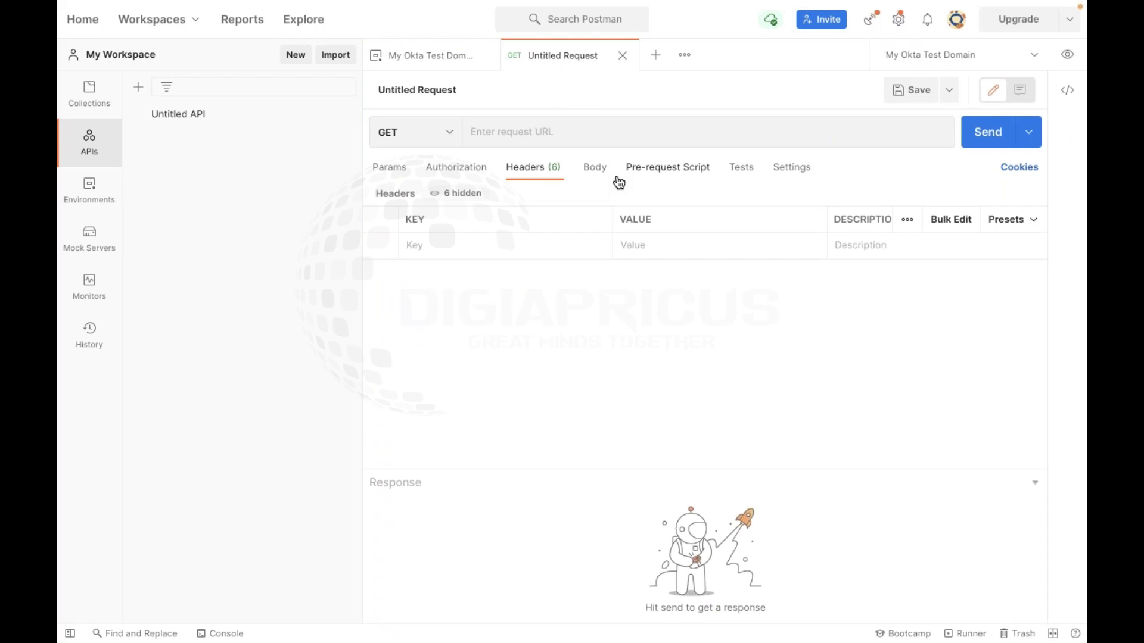
pyautogui.click(673, 177)
pyautogui.click(611, 178)
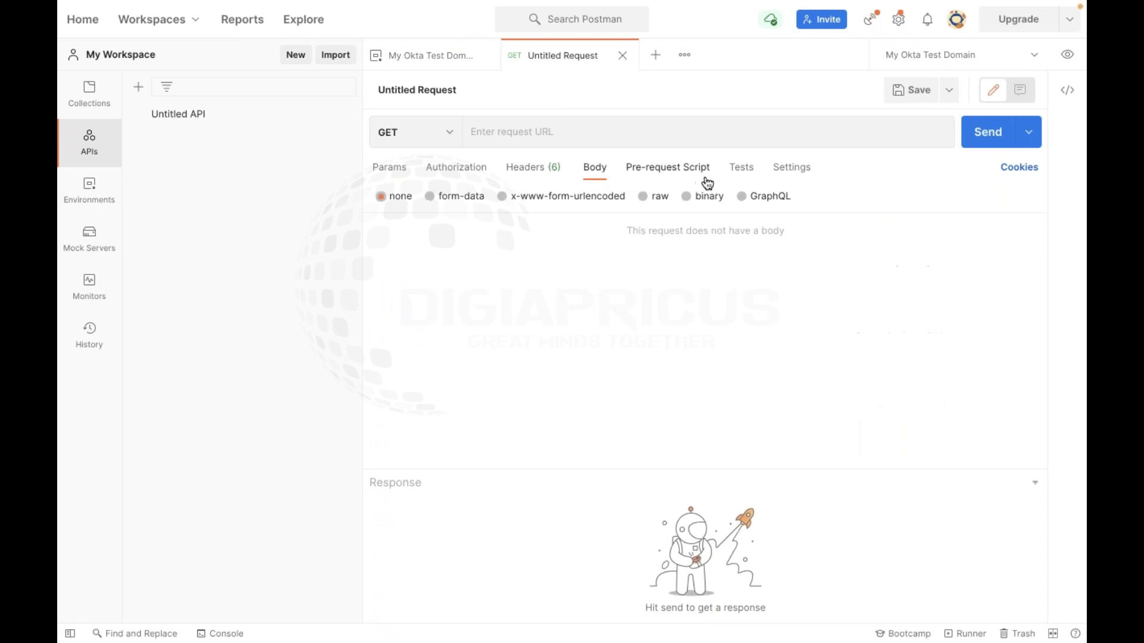
pyautogui.click(752, 171)
pyautogui.click(789, 170)
pyautogui.click(622, 55)
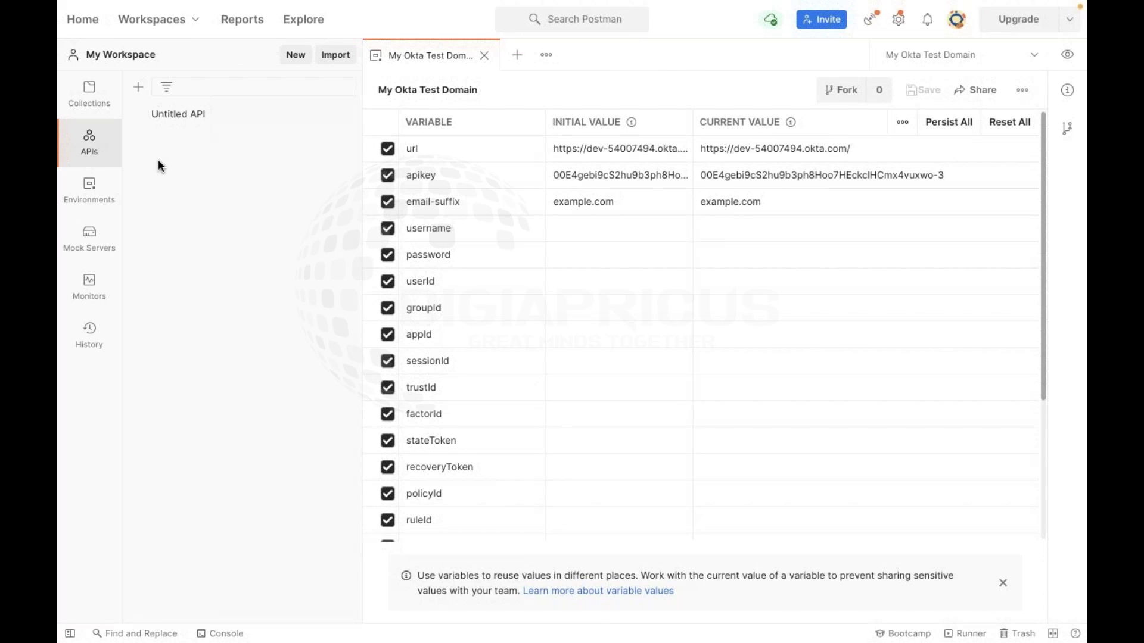
# Show the collections, quick-look the environment variable values, and open Create Activated User without Credentials
pyautogui.click(89, 92)
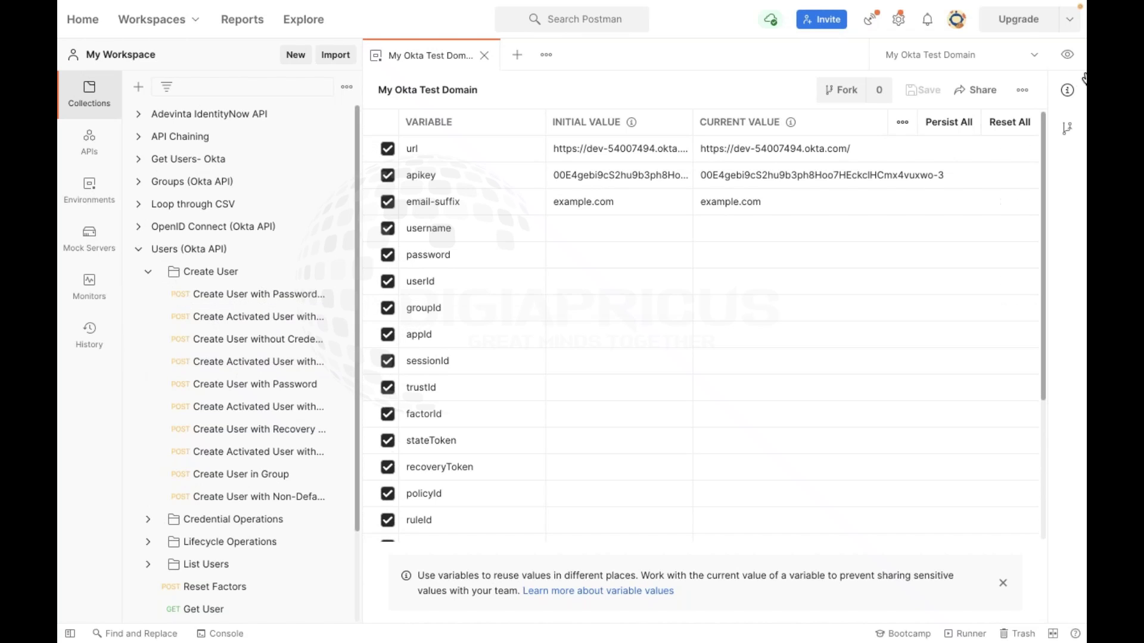
pyautogui.click(1067, 54)
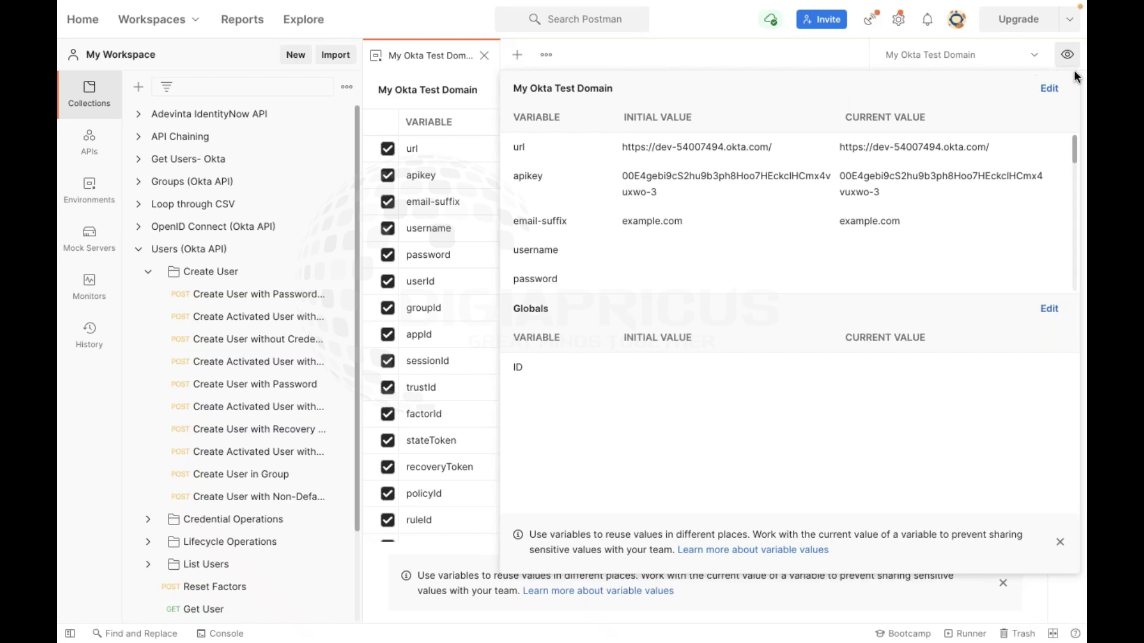
pyautogui.click(1067, 54)
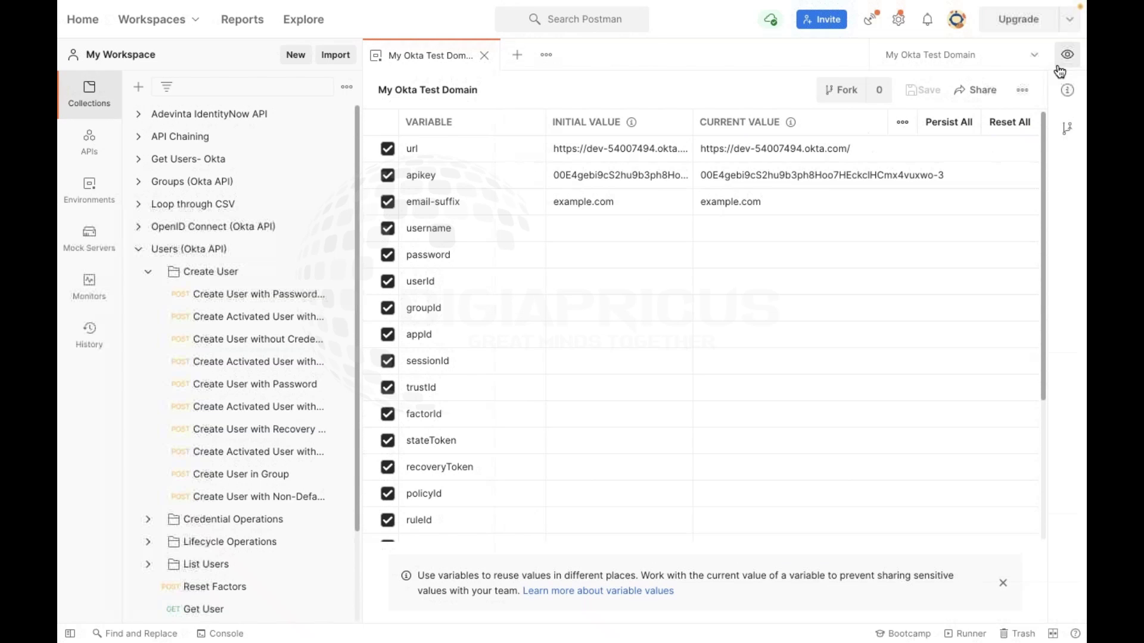
pyautogui.click(267, 364)
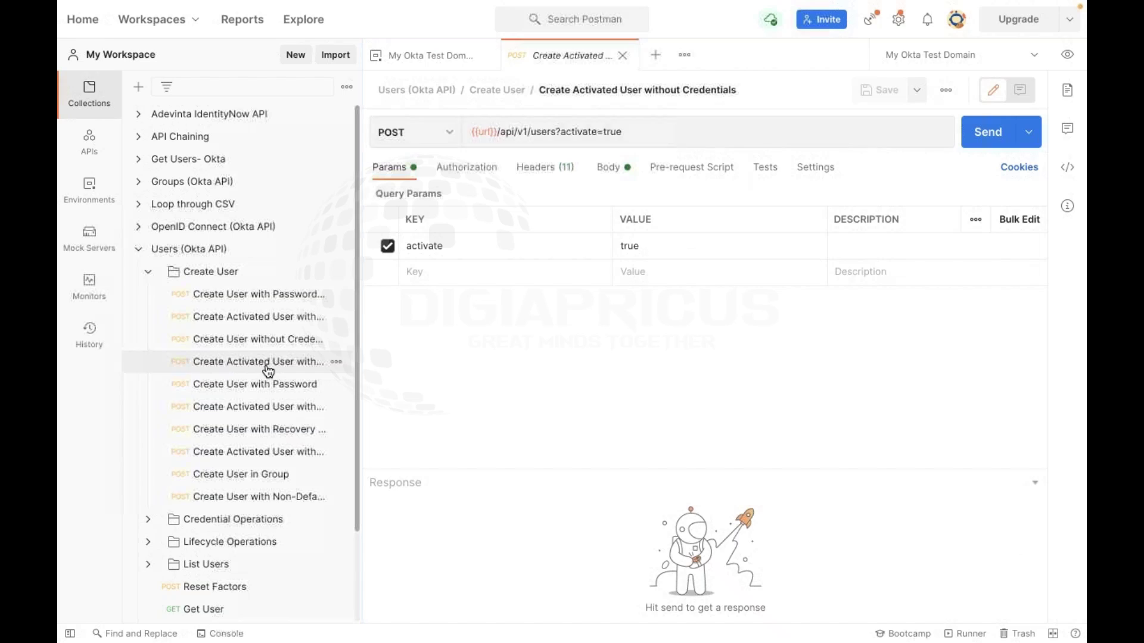
# Open Create User without Credentials, then the Create User with Password request (activate=false)
pyautogui.click(207, 340)
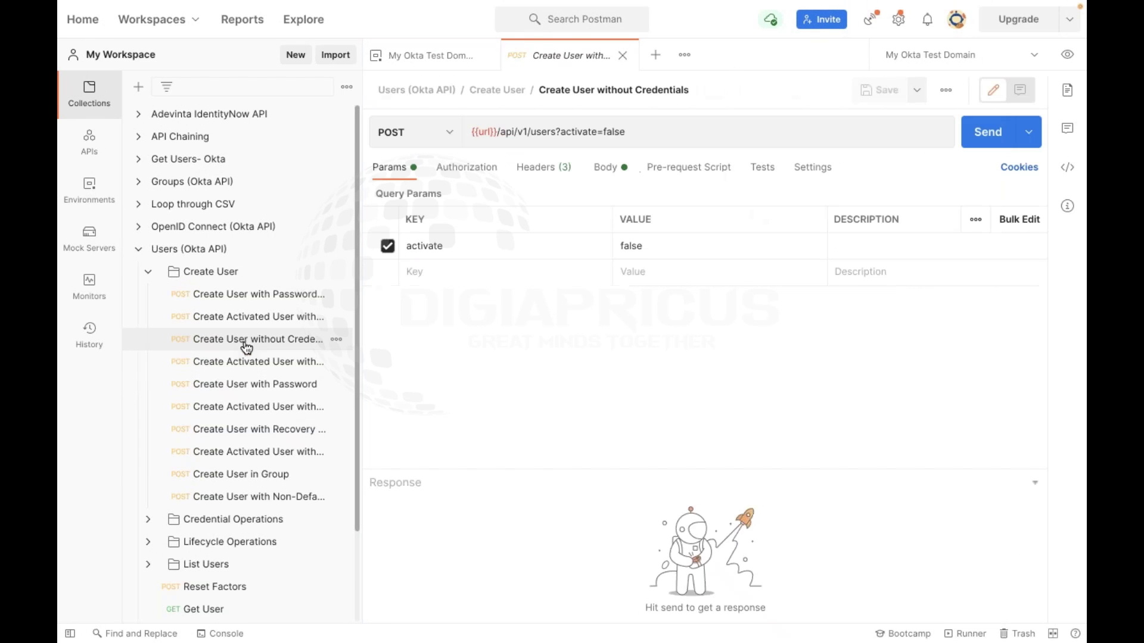
pyautogui.click(210, 384)
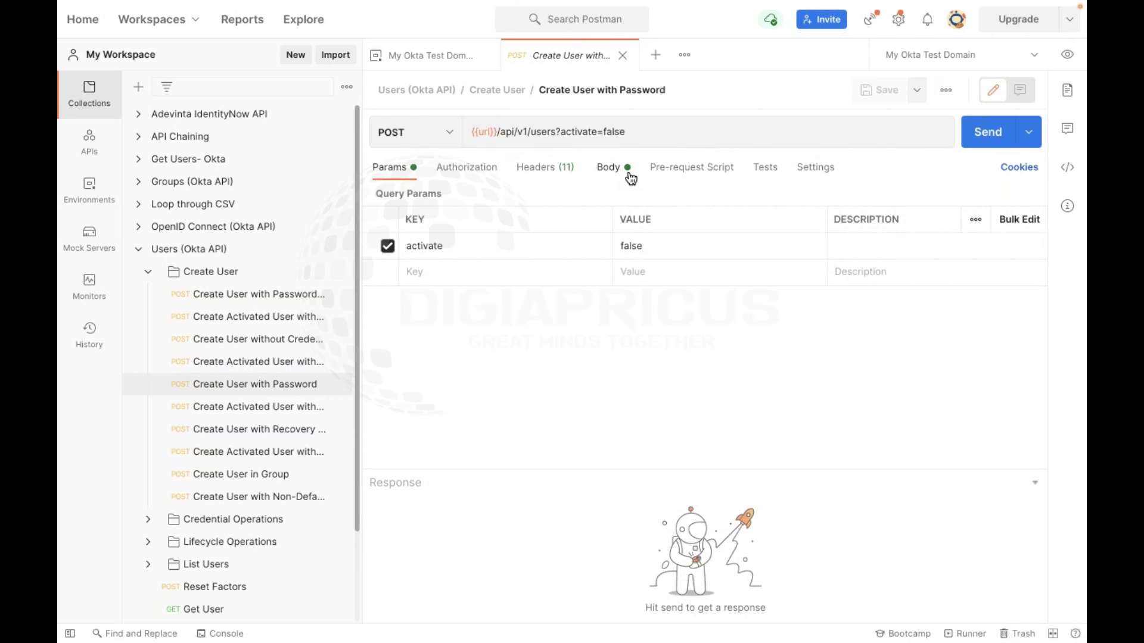
pyautogui.doubleClick(643, 247)
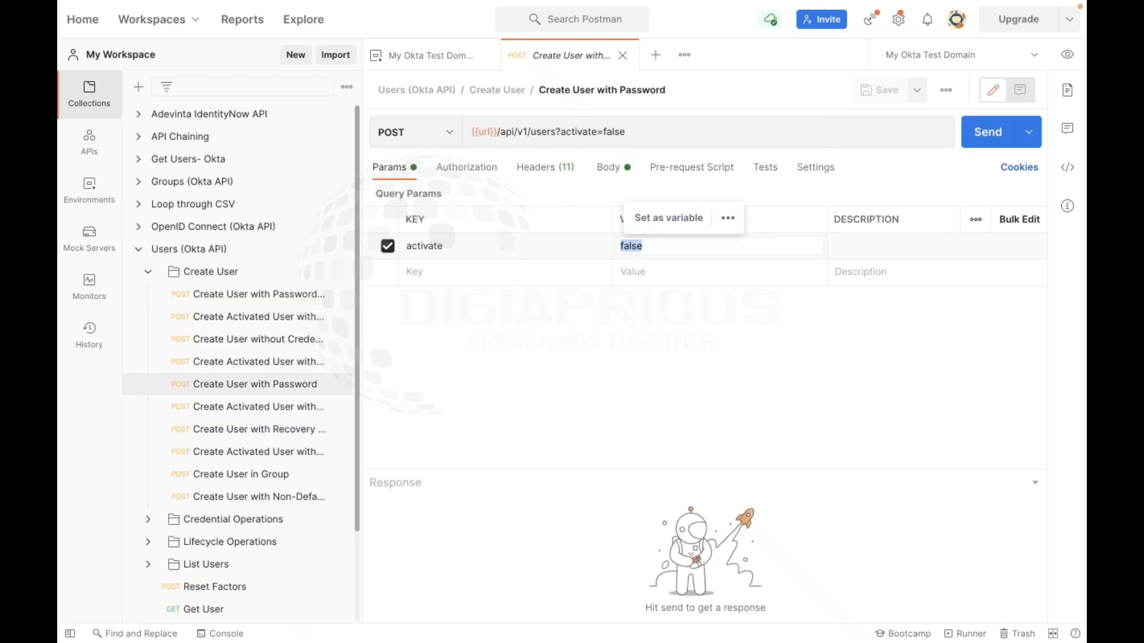
pyautogui.click(521, 195)
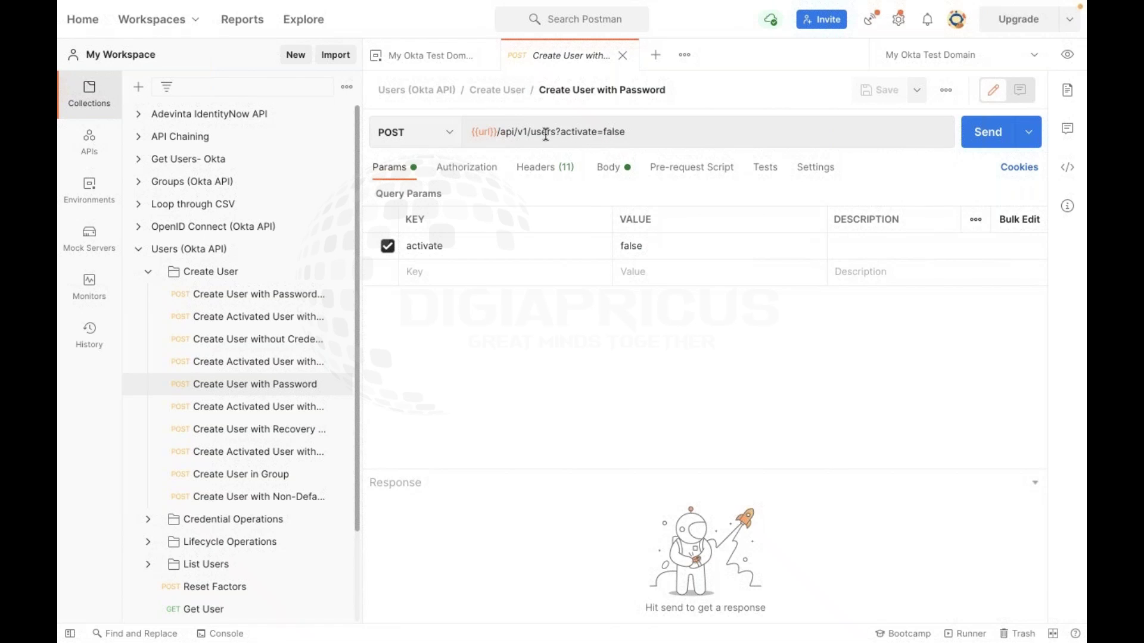
pyautogui.click(647, 129)
pyautogui.hotkey('ctrl', 'a')
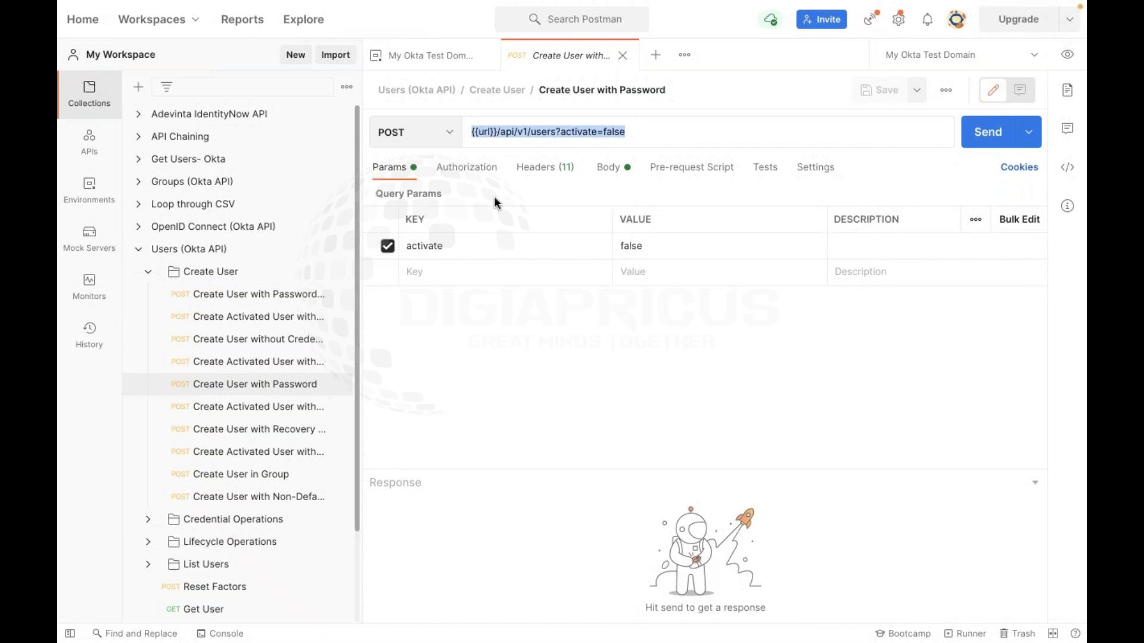
pyautogui.click(533, 183)
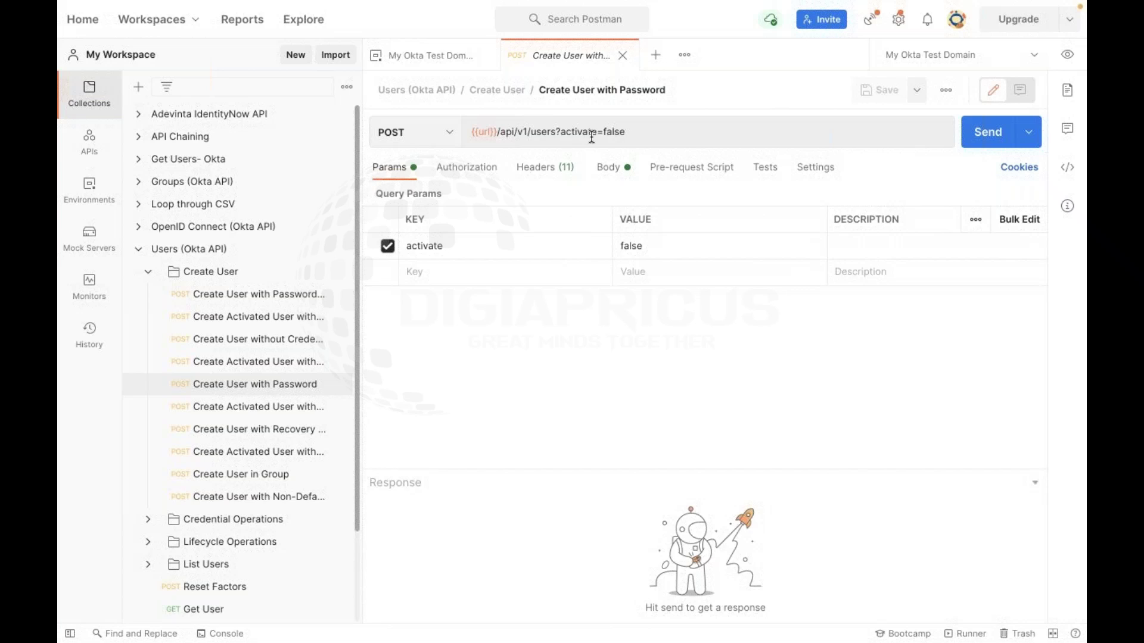
pyautogui.click(562, 136)
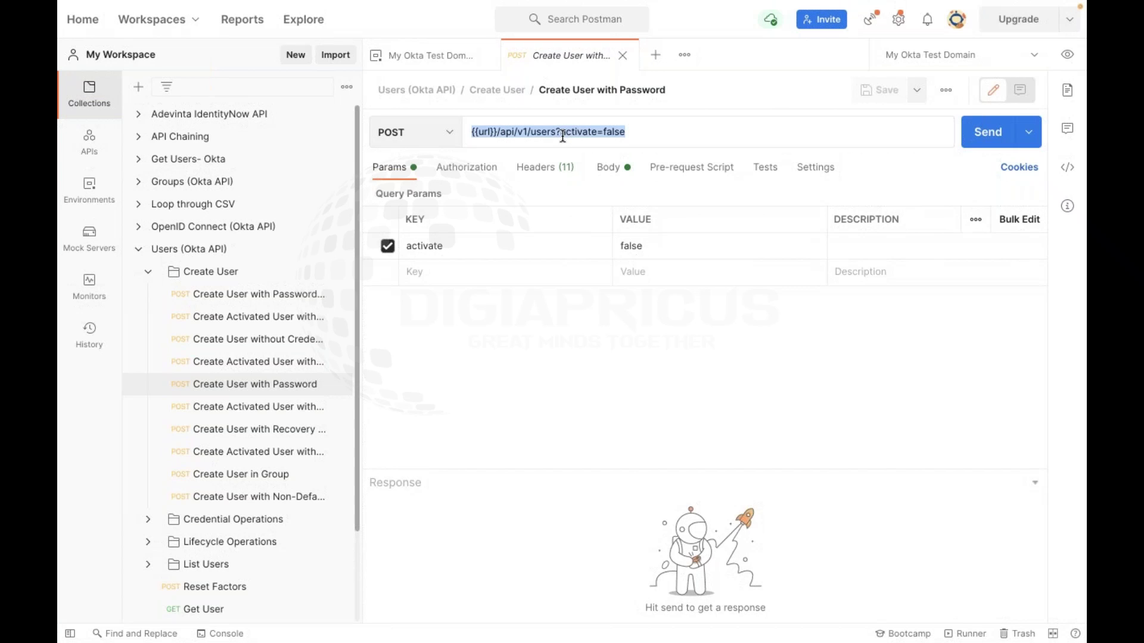
pyautogui.click(637, 135)
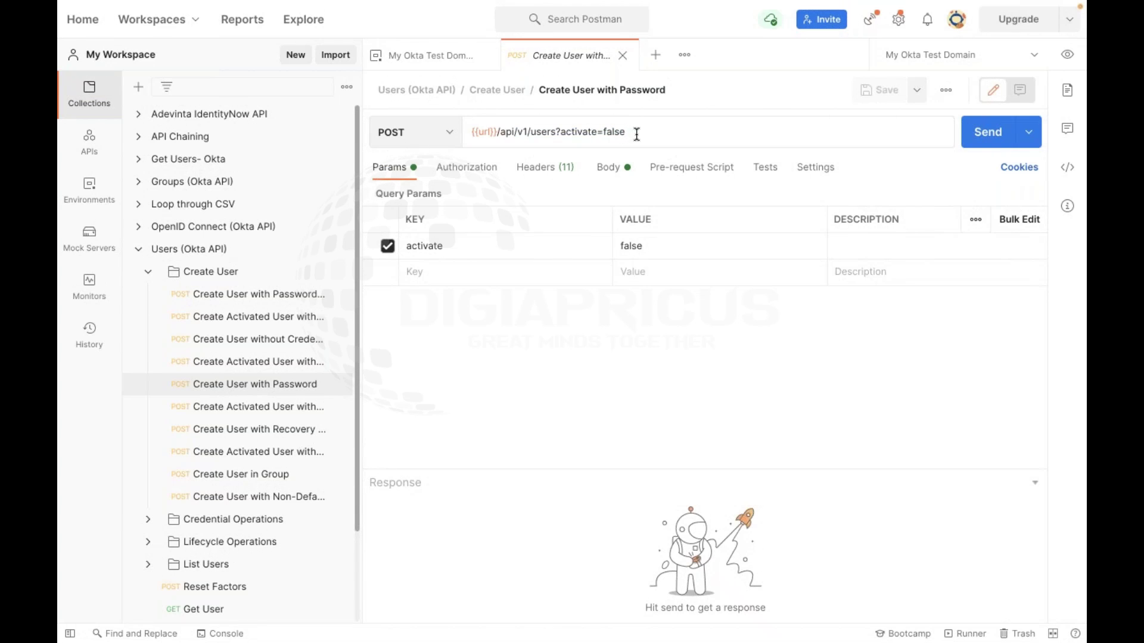
pyautogui.press('BackSpace')
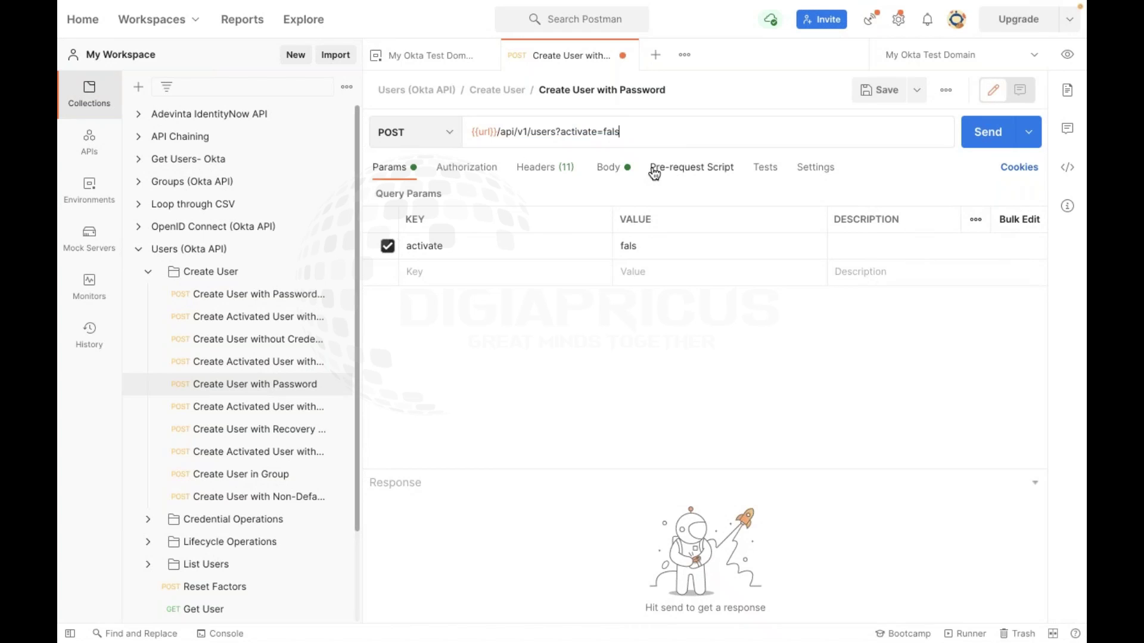
pyautogui.write('e')
pyautogui.click(474, 276)
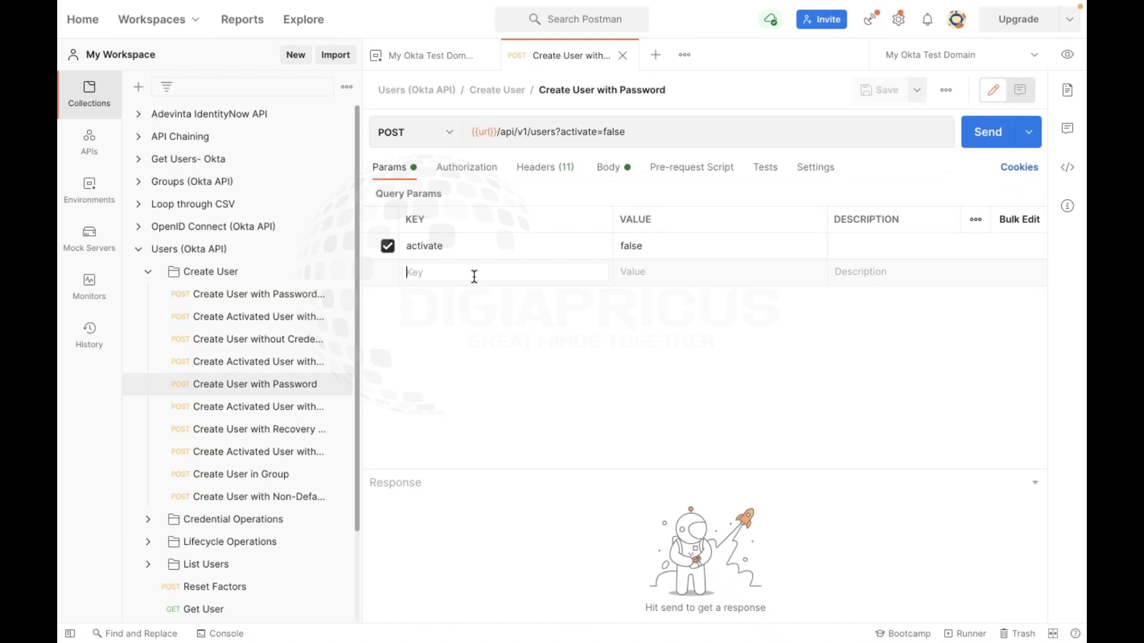
# Append a firstName query parameter holding a first name to the request URL
pyautogui.write('first')
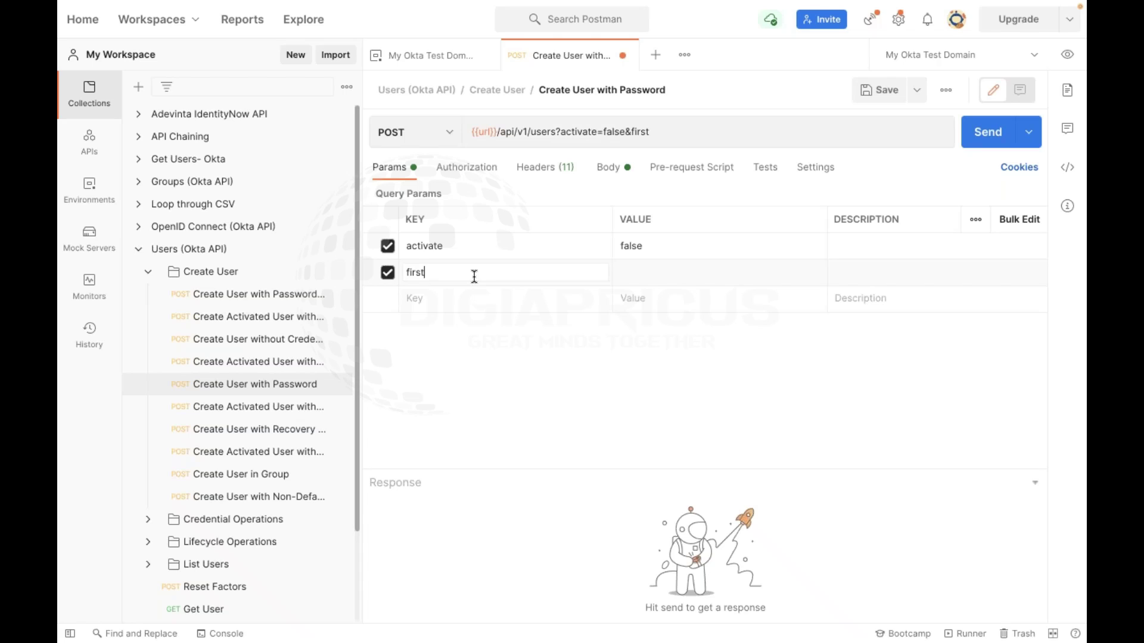
pyautogui.write('Name=')
pyautogui.write('Vibhor')
pyautogui.click(748, 141)
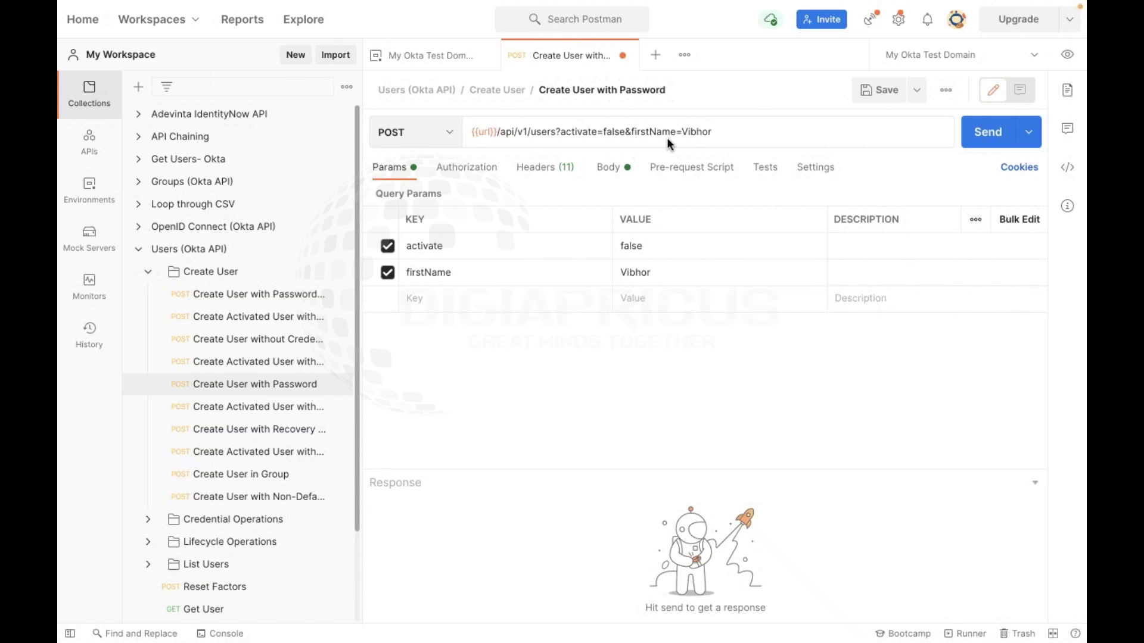
pyautogui.moveTo(559, 131); pyautogui.dragTo(475, 132)
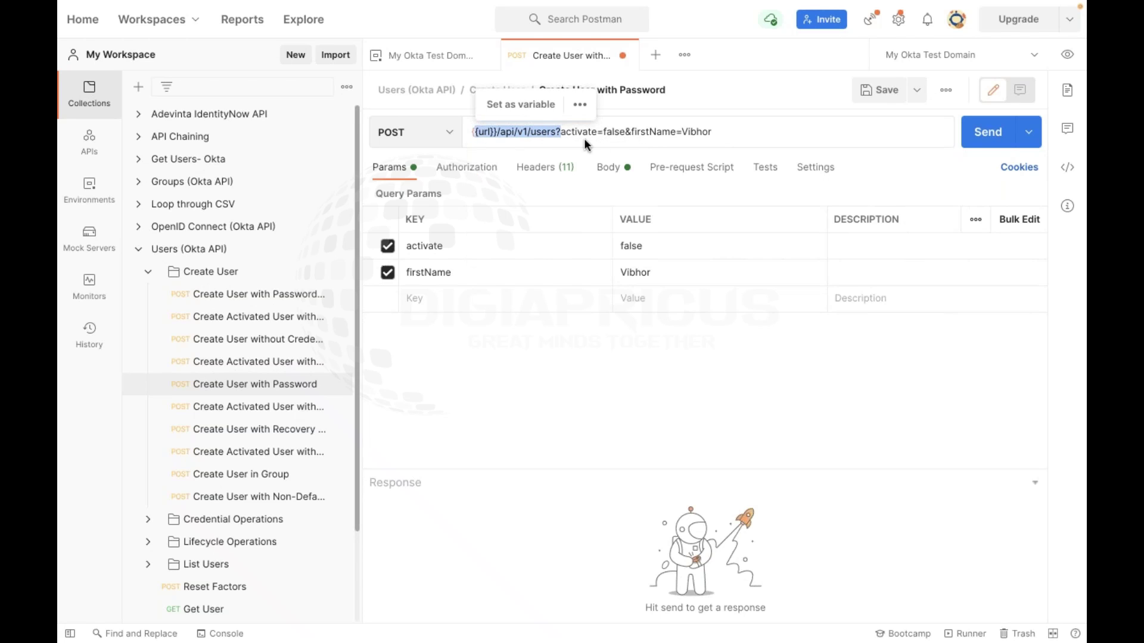
pyautogui.click(612, 128)
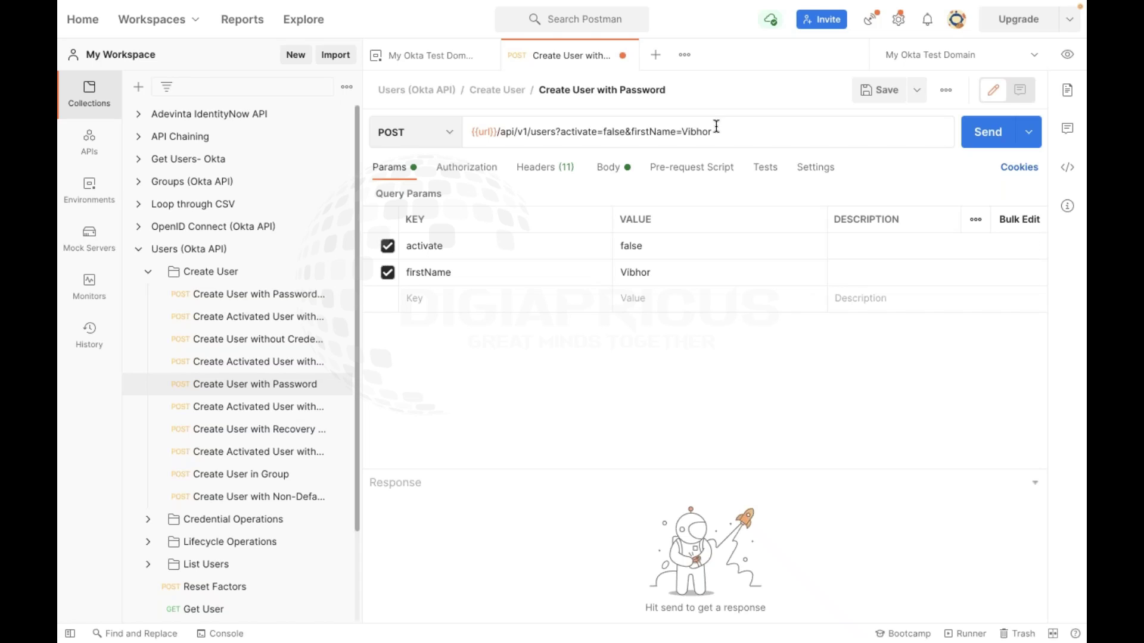
pyautogui.click(602, 131)
# Toggle the firstName parameter off and on, leaving it enabled
pyautogui.click(387, 272)
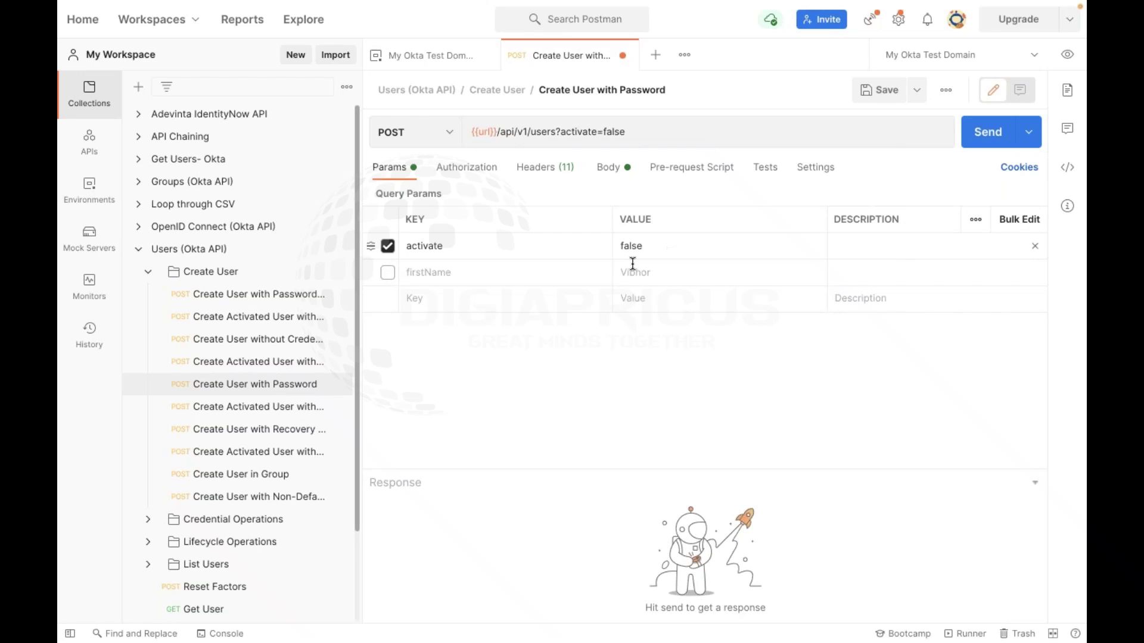
pyautogui.click(390, 274)
pyautogui.click(389, 274)
pyautogui.click(388, 272)
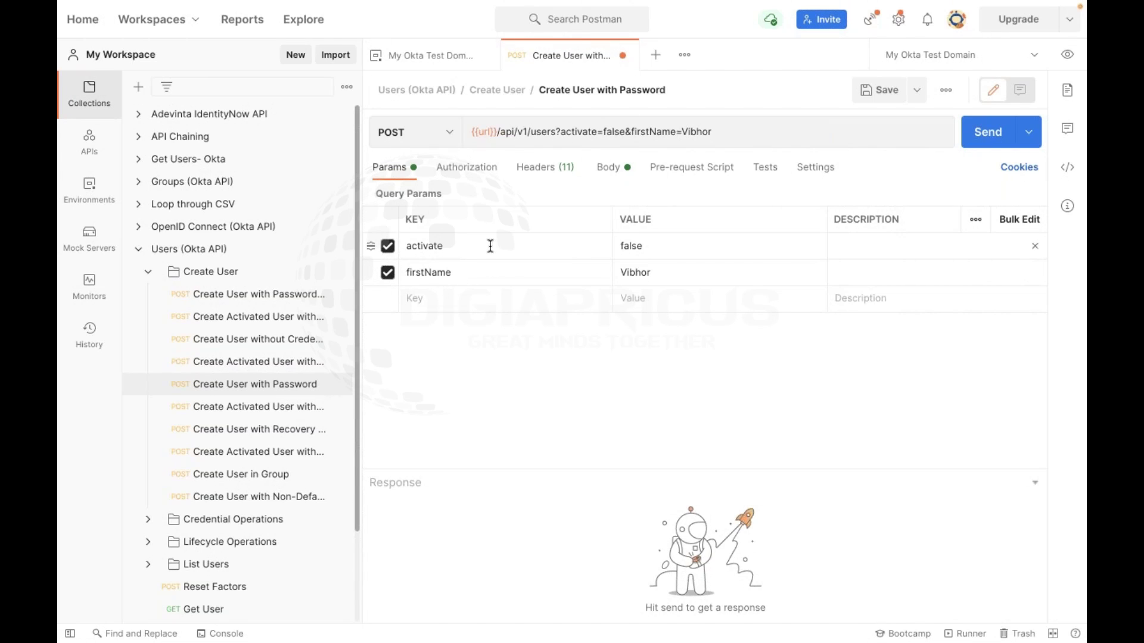
# Select the firstName parameter and toggle it off and back on
pyautogui.doubleClick(438, 273)
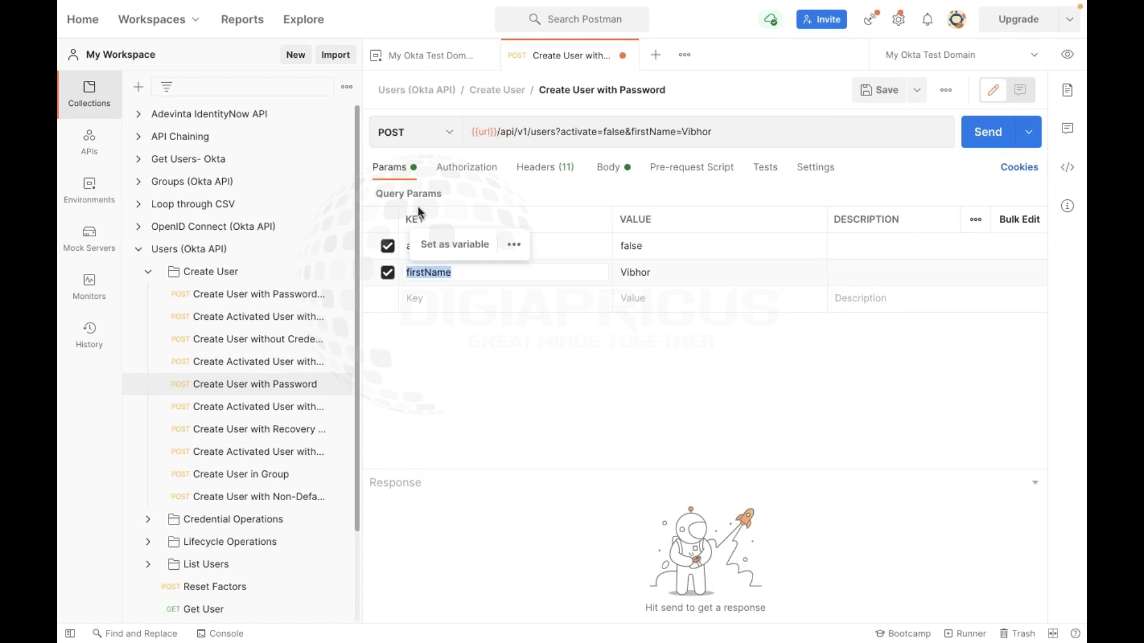
pyautogui.moveTo(458, 191); pyautogui.dragTo(374, 192)
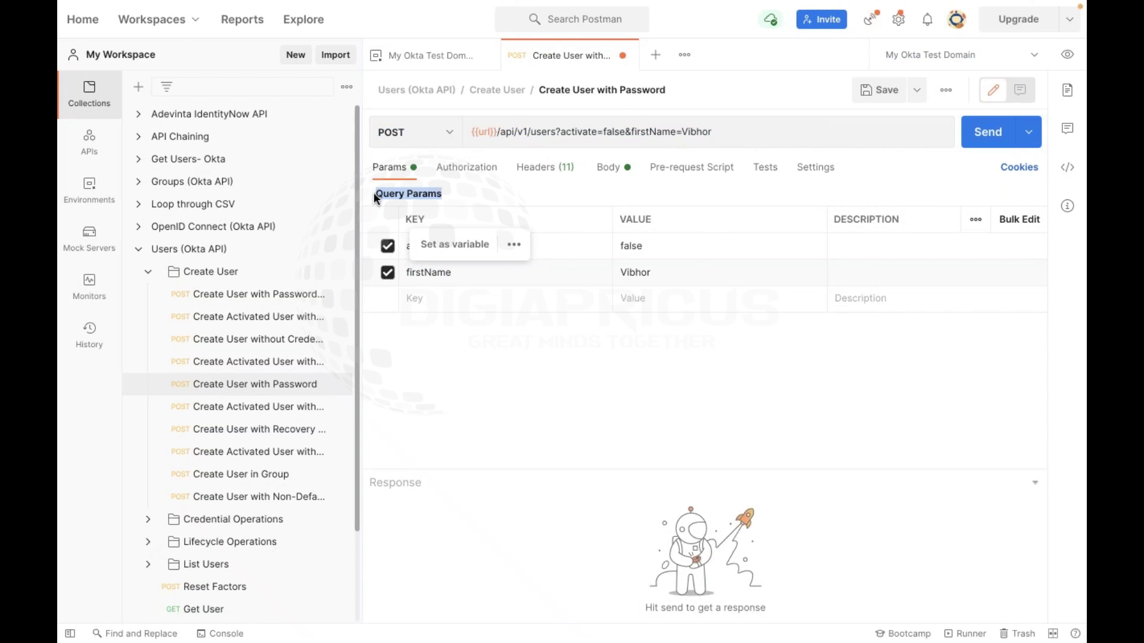
pyautogui.click(388, 273)
pyautogui.click(388, 274)
# Delete firstName and its ampersand from the URL, leaving activate=false
pyautogui.tripleClick(705, 129)
pyautogui.click(715, 131)
pyautogui.tripleClick(634, 133)
pyautogui.click(633, 132)
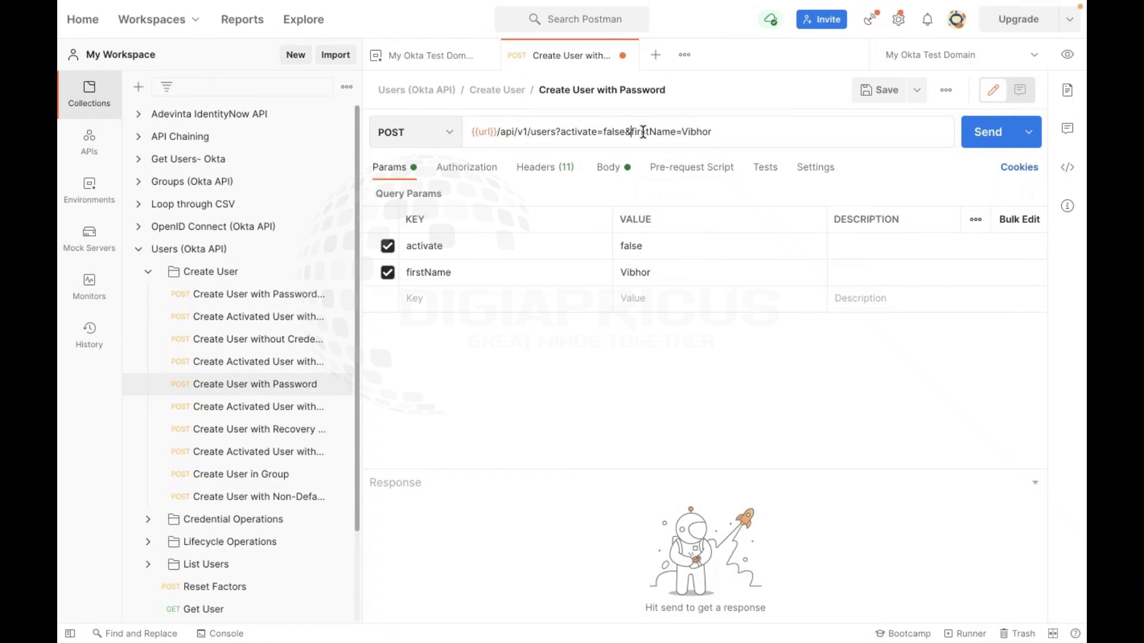
pyautogui.hotkey('shift', 'Right')
pyautogui.hotkey('shift', 'Right')
pyautogui.hotkey('shift', 'Right')
pyautogui.hotkey('shift', 'Right')
pyautogui.hotkey('shift', 'Right')
pyautogui.hotkey('shift', 'Right')
pyautogui.hotkey('shift', 'Right')
pyautogui.hotkey('shift', 'Right')
pyautogui.hotkey('shift', 'Right')
pyautogui.hotkey('shift', 'Right')
pyautogui.hotkey('shift', 'Right')
pyautogui.hotkey('shift', 'Right')
pyautogui.hotkey('shift', 'Right')
pyautogui.hotkey('shift', 'Right')
pyautogui.hotkey('shift', 'Right')
pyautogui.hotkey('shift', 'Right')
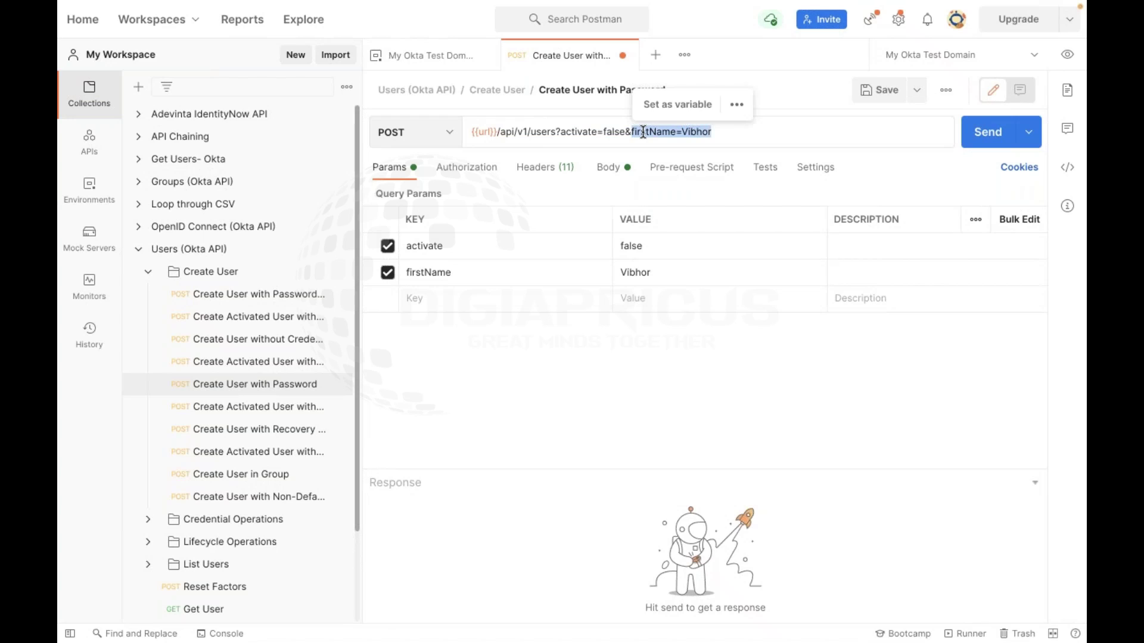
pyautogui.press('BackSpace')
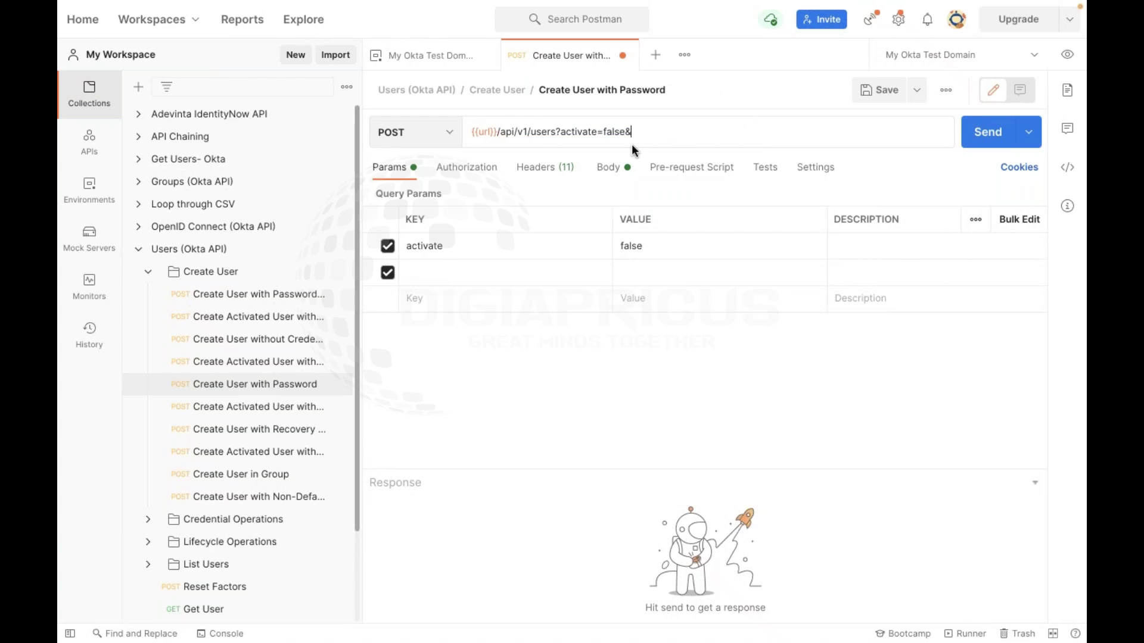
pyautogui.press('BackSpace')
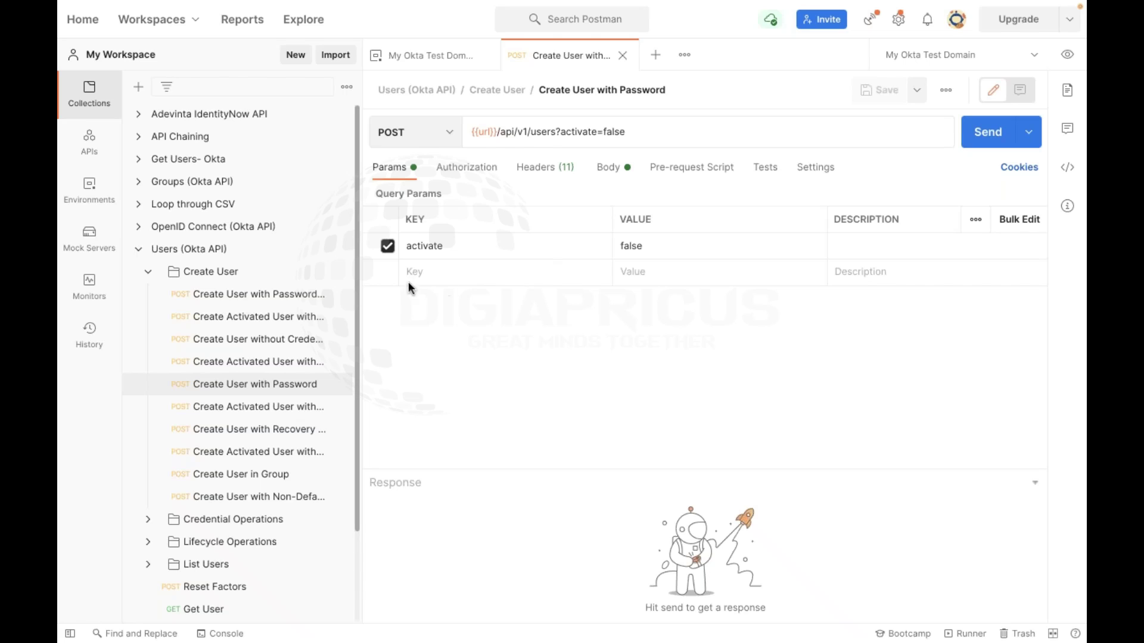
# View the request's Authorization (No Auth inherited), then switch to the Okta collections page in Chrome
pyautogui.click(477, 271)
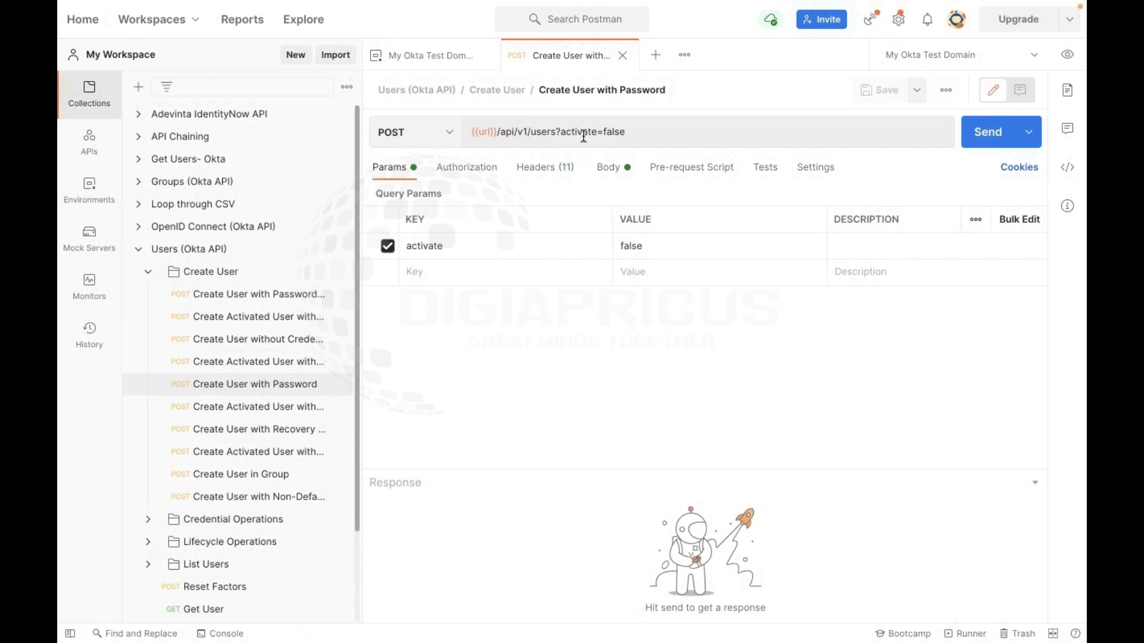
pyautogui.click(485, 174)
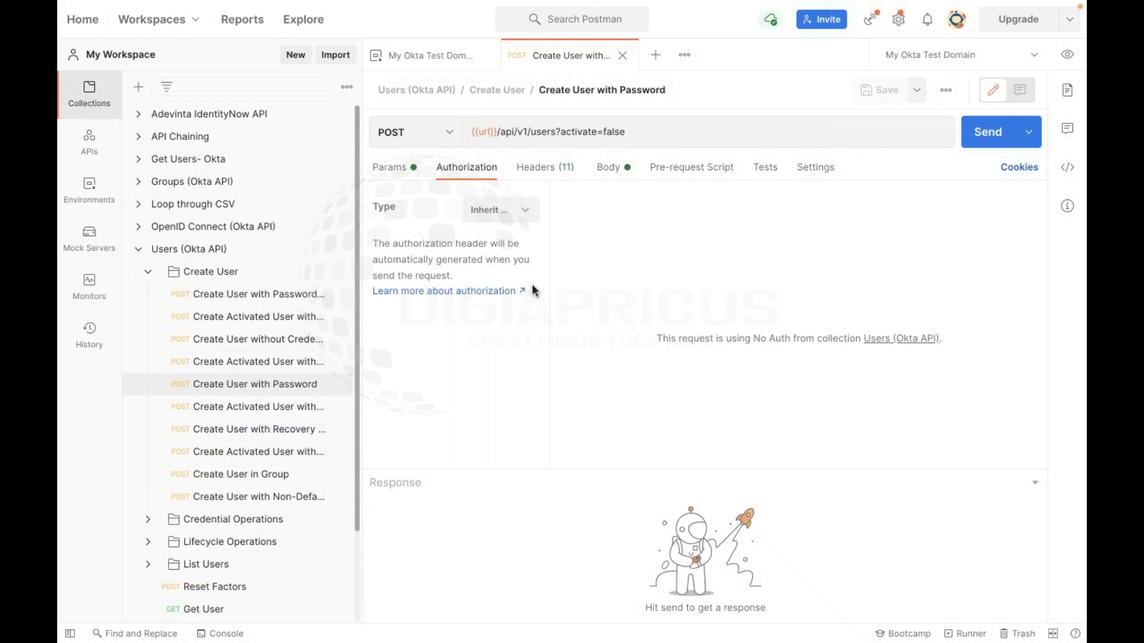
pyautogui.hotkey('ctrl', 'Right')
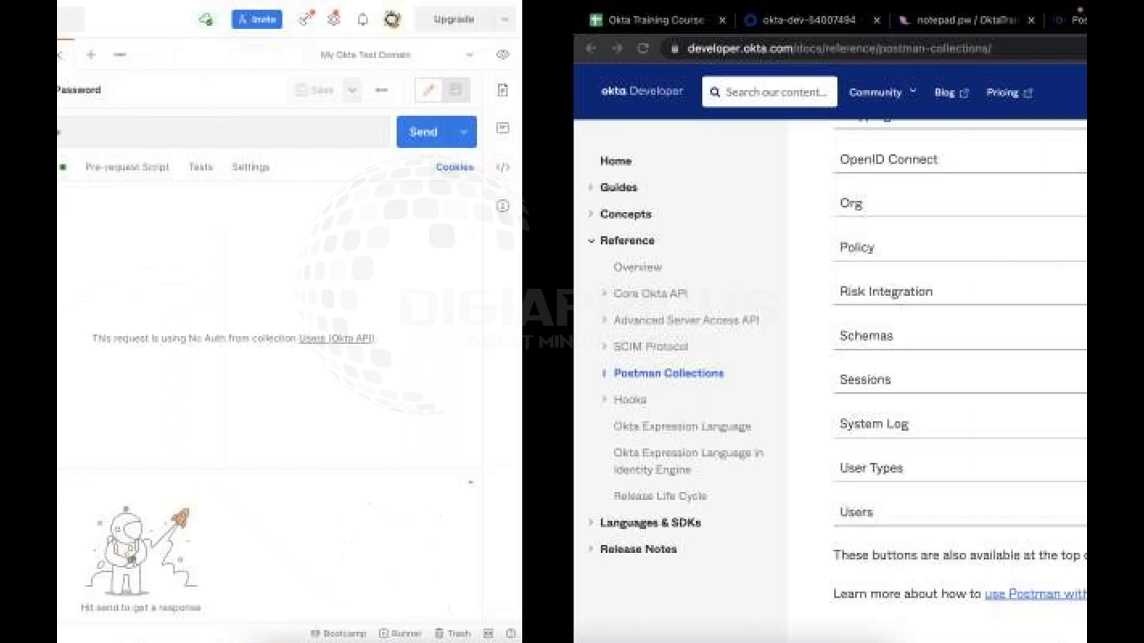
pyautogui.hotkey('ctrl', 'Right')
# Return to Chrome and open a New Incognito Window from the three-dot menu
pyautogui.hotkey('ctrl', 'Left')
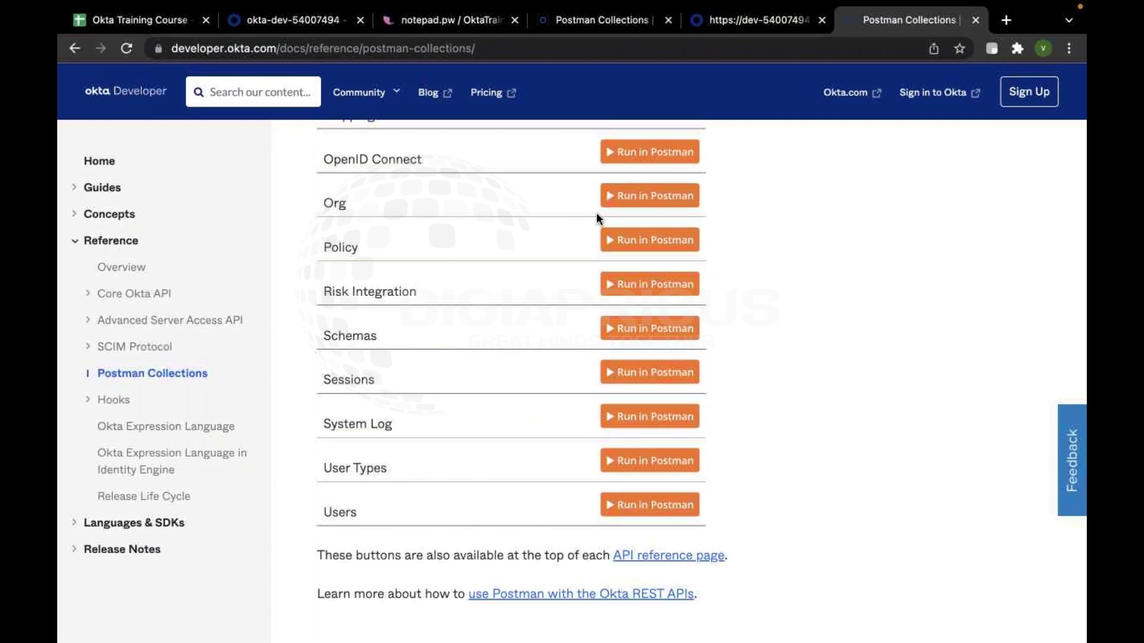
pyautogui.click(1077, 42)
pyautogui.click(952, 114)
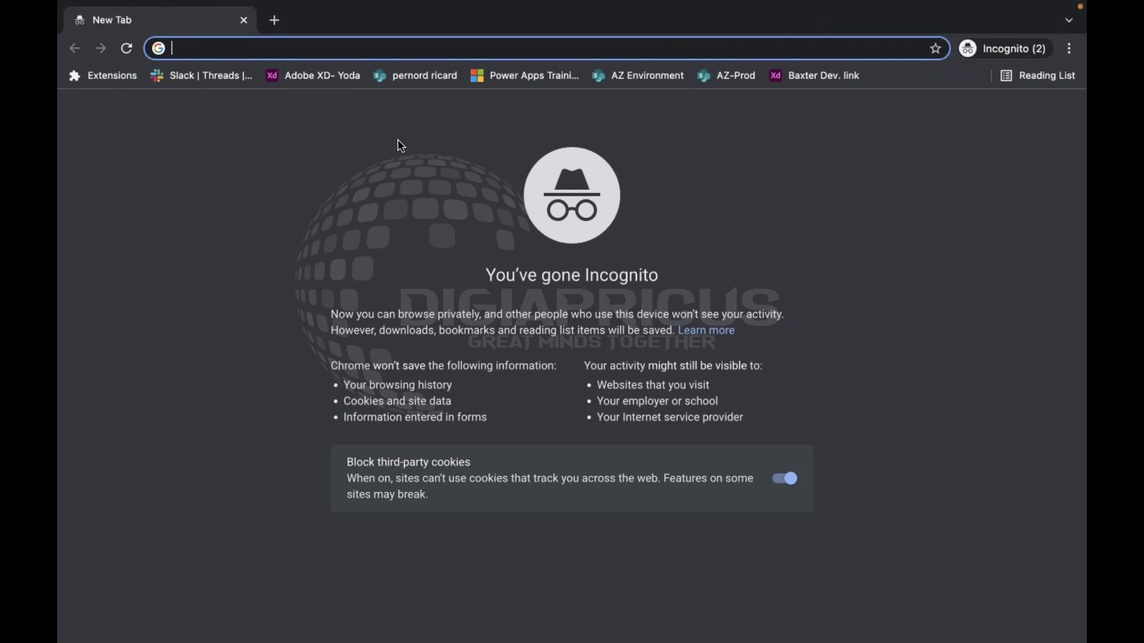
# Close the incognito window
pyautogui.click(244, 20)
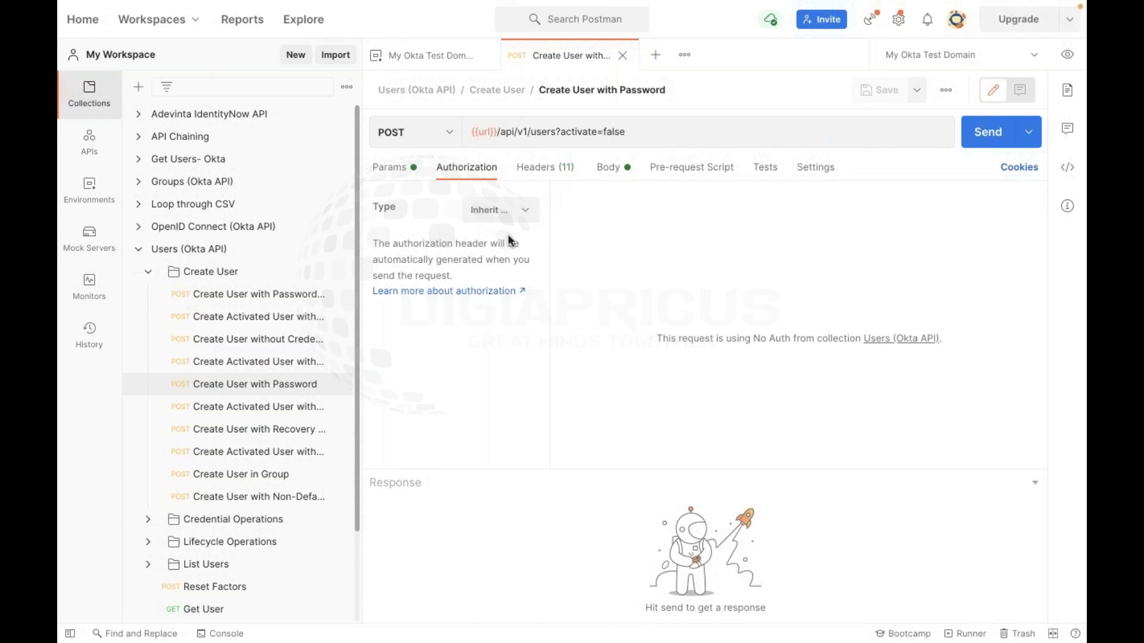
pyautogui.click(1067, 54)
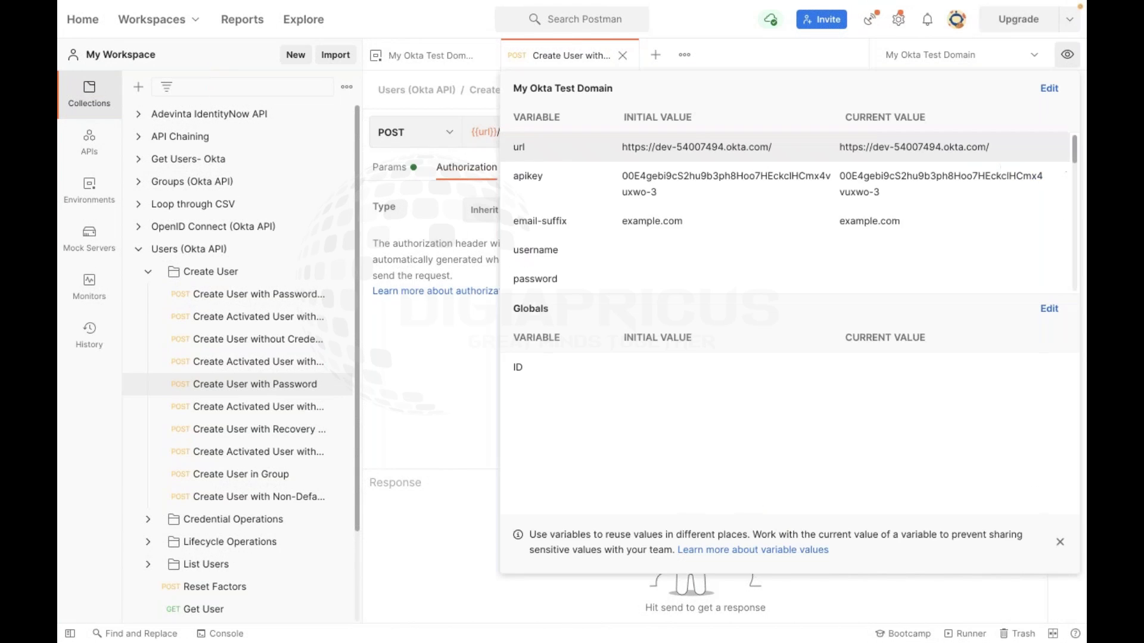
pyautogui.tripleClick(697, 143)
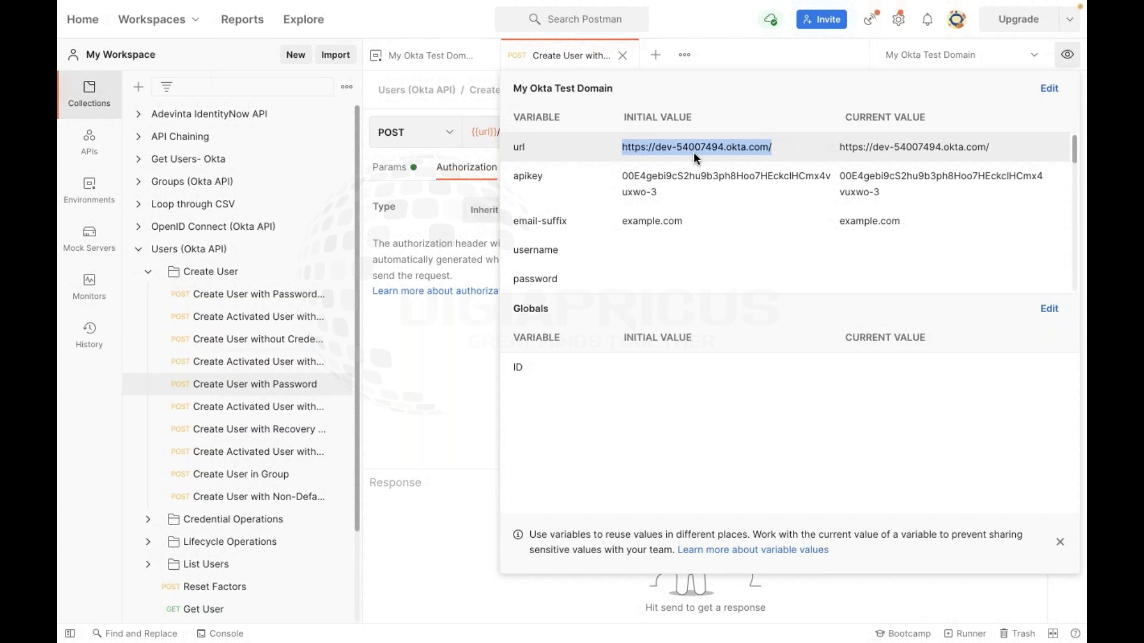
pyautogui.click(423, 417)
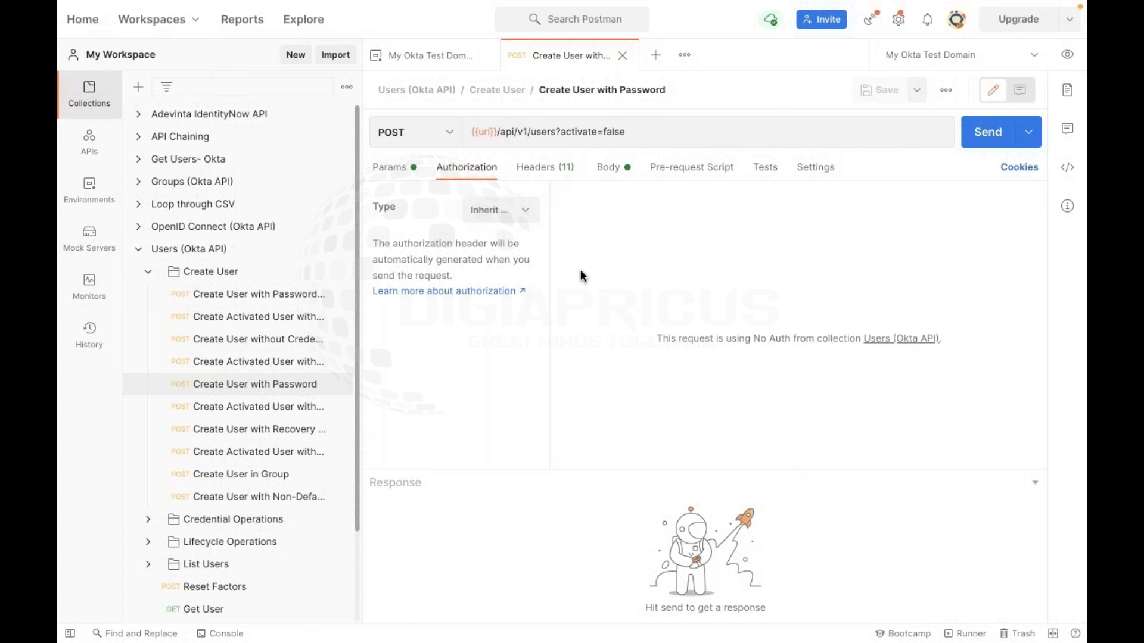
pyautogui.hotkey('ctrl', 'Left')
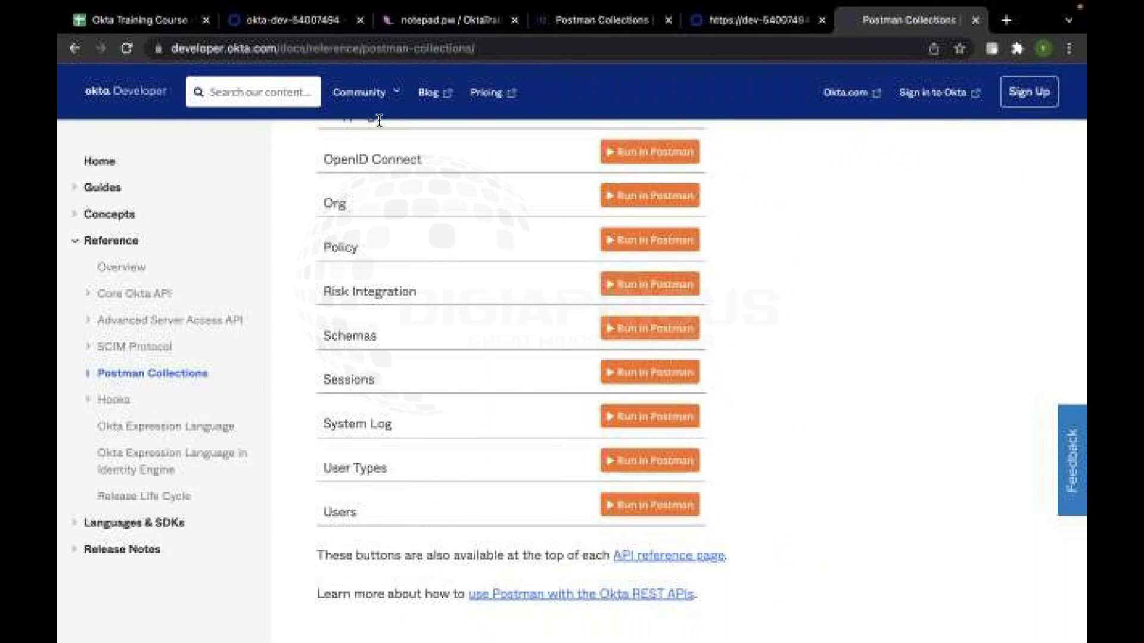
# Check the users JSON and Postman Collections docs tabs, then move to the Okta admin API Tokens page
pyautogui.click(750, 23)
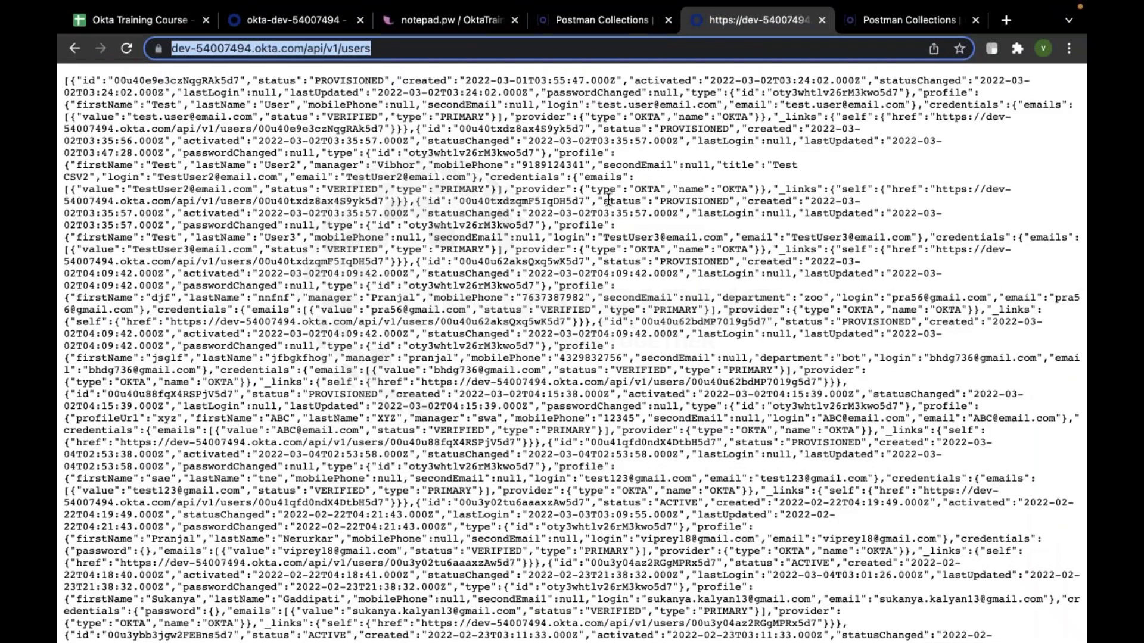
pyautogui.click(602, 19)
pyautogui.scroll(2, 425, 210)
pyautogui.click(279, 20)
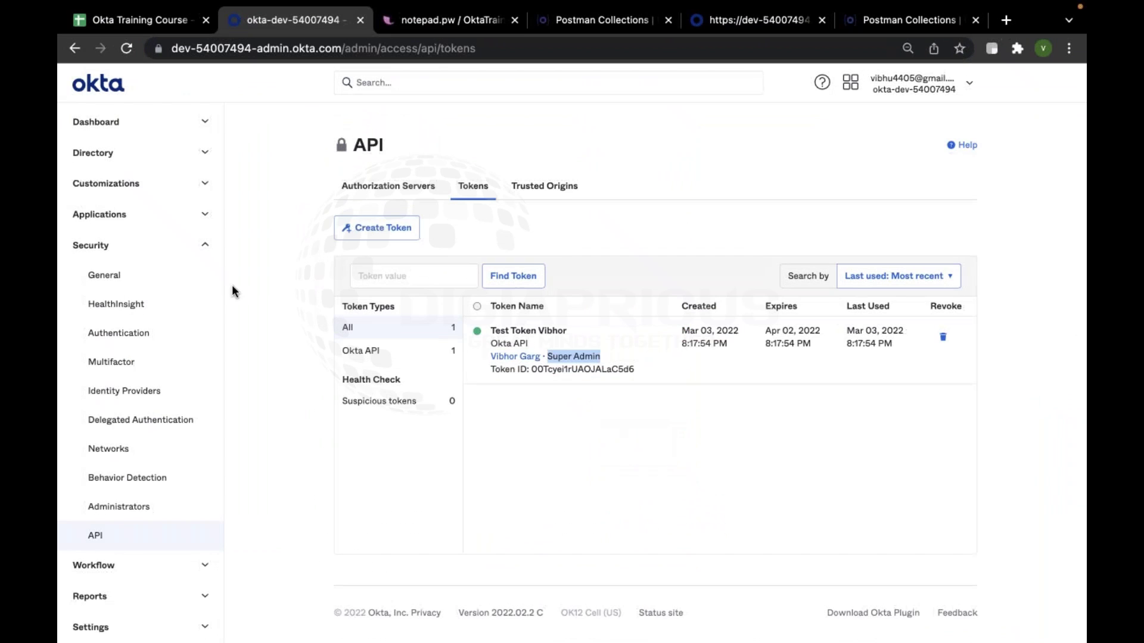
pyautogui.click(179, 248)
# Reopen Security > API and return to the Tokens list after a look at Trusted Origins
pyautogui.click(179, 247)
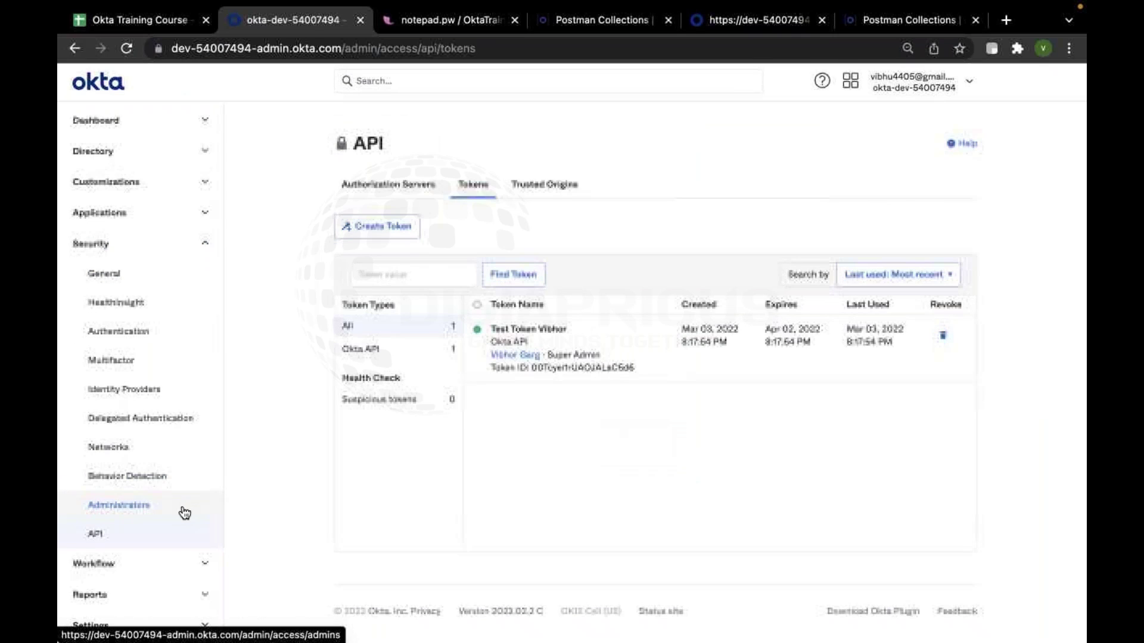
pyautogui.click(160, 540)
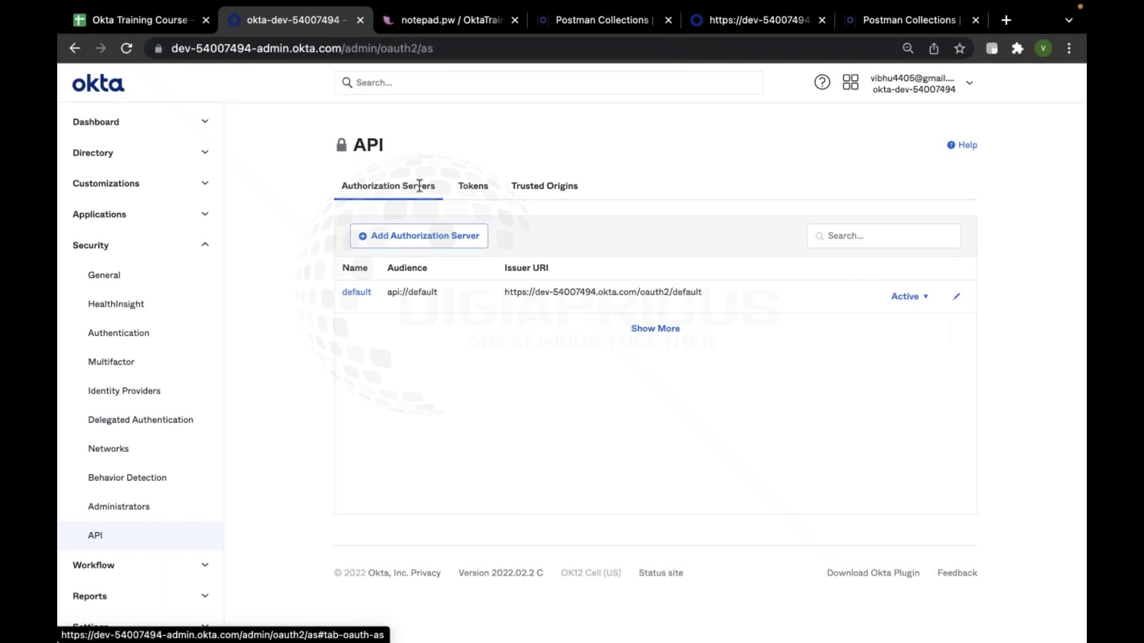
pyautogui.click(473, 185)
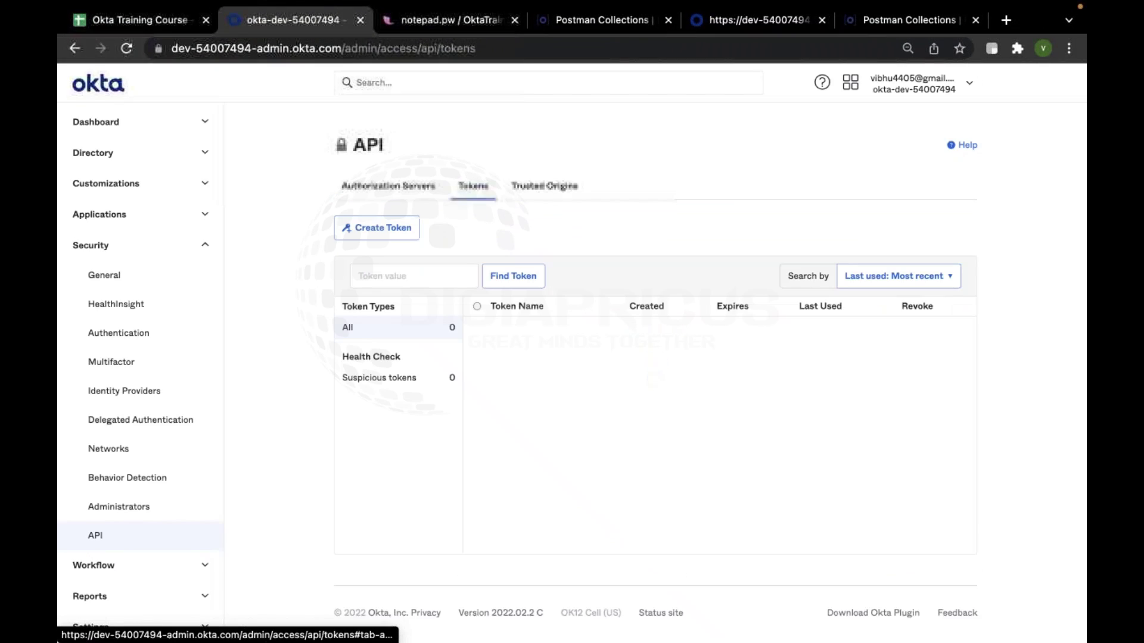
pyautogui.click(544, 185)
pyautogui.click(481, 196)
pyautogui.scroll(-2, 601, 387)
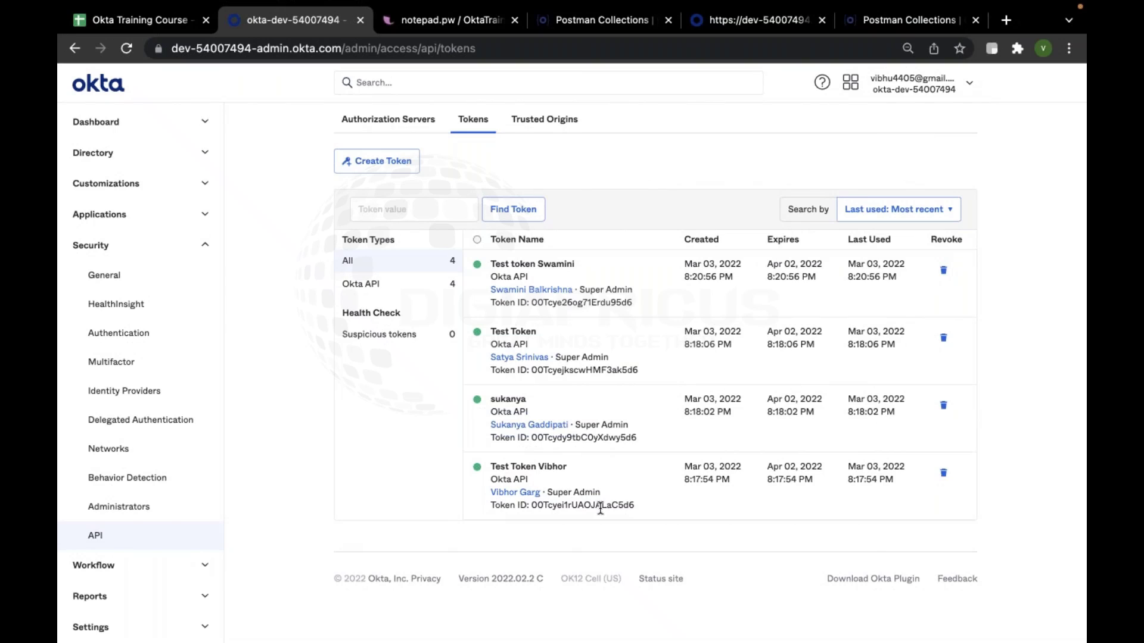
# Highlight the Token ID of each of the four API tokens, then clear the selection
pyautogui.moveTo(638, 505); pyautogui.dragTo(480, 507)
pyautogui.moveTo(649, 438); pyautogui.dragTo(480, 437)
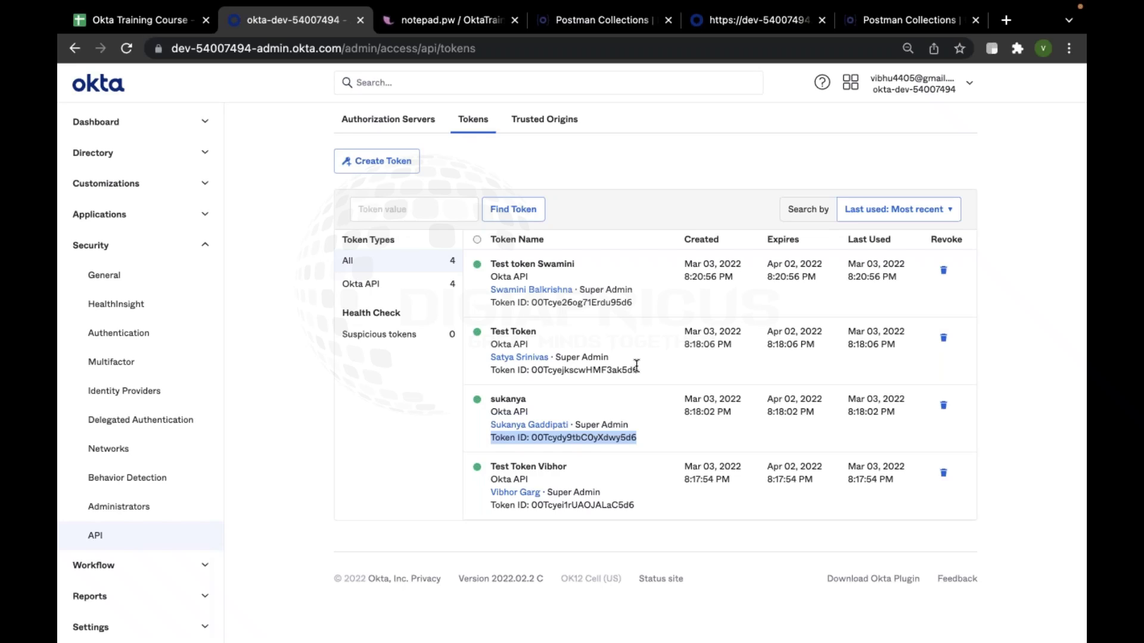
pyautogui.moveTo(638, 370); pyautogui.dragTo(475, 366)
pyautogui.moveTo(650, 301); pyautogui.dragTo(490, 305)
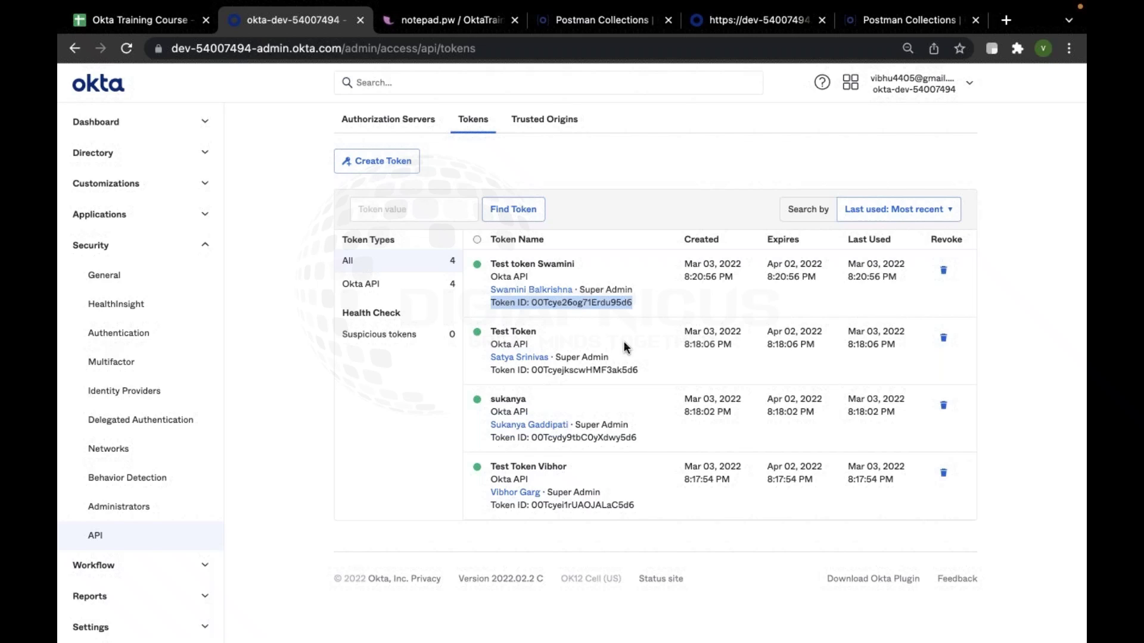
pyautogui.tripleClick(598, 505)
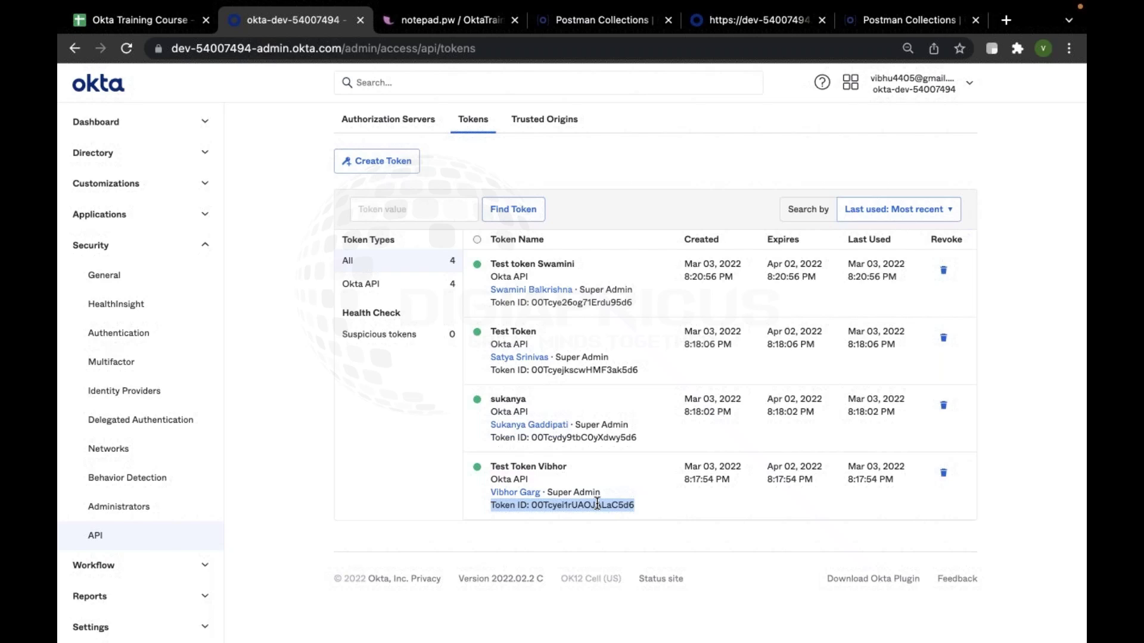
pyautogui.click(728, 496)
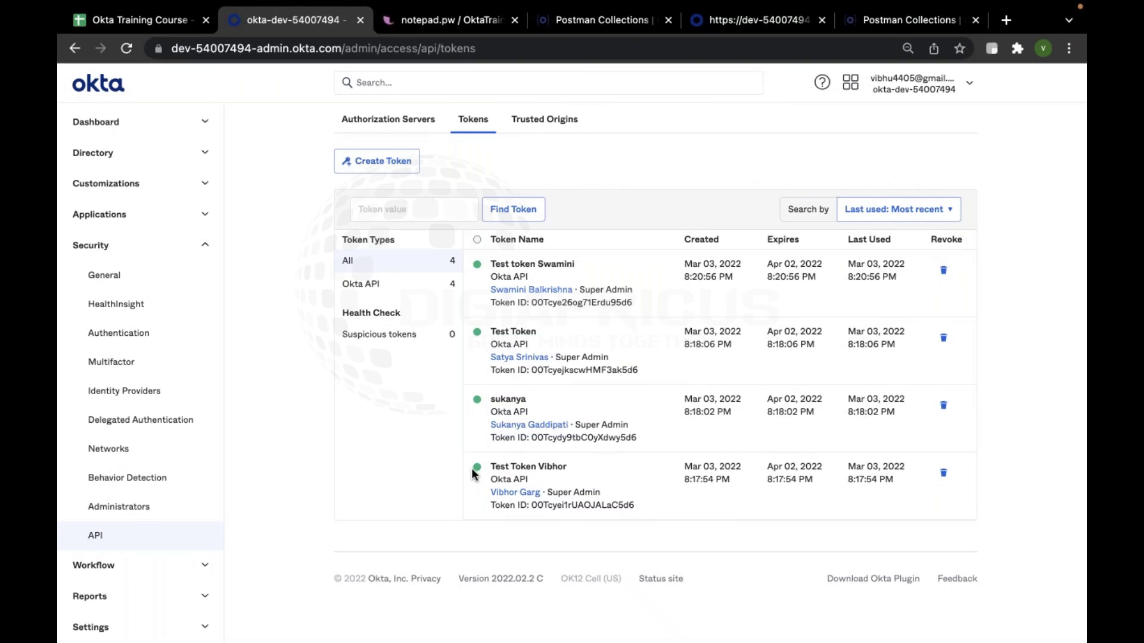
# Scroll back up the four-token API Tokens list, then switch over to the Postman window
pyautogui.moveTo(474, 471)
pyautogui.scroll(2, 569, 436)
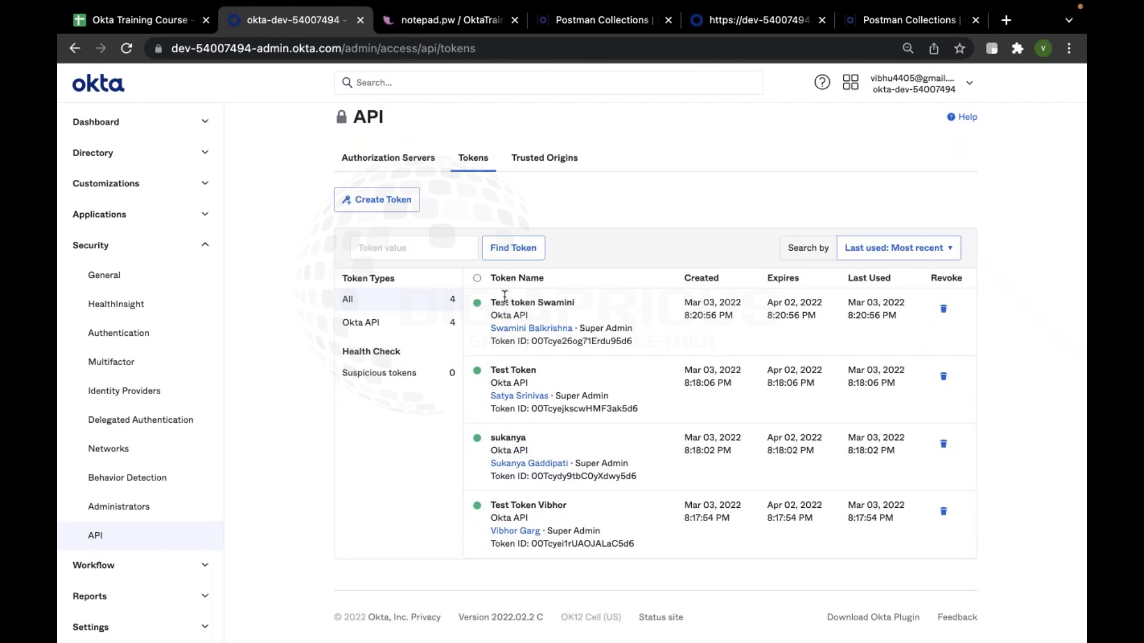
pyautogui.hotkey('ctrl', 'Right')
pyautogui.hotkey('ctrl', 'Left')
pyautogui.hotkey('ctrl', 'Left')
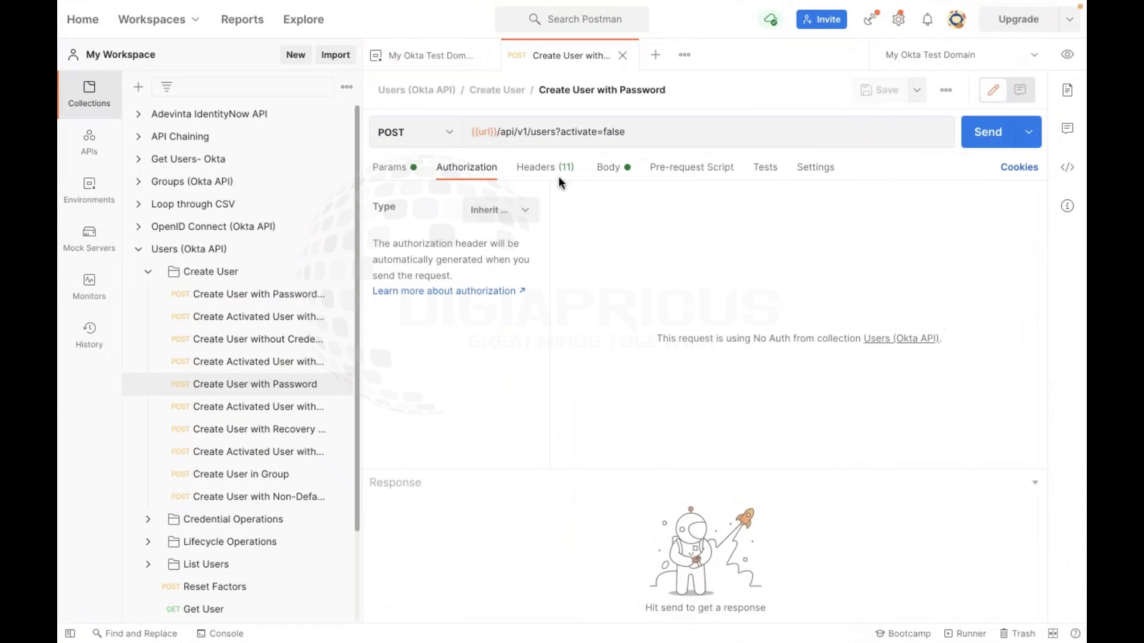
# Show the Create User with Password headers and inspect the {{url}} address and SSWS {{apikey}} values
pyautogui.click(545, 169)
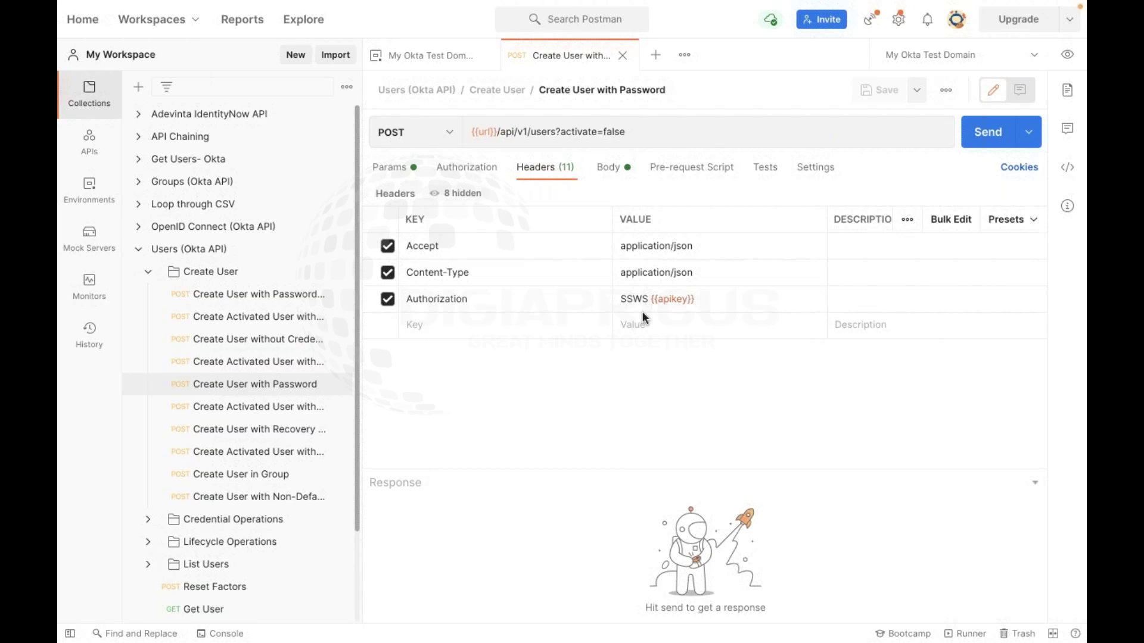
pyautogui.doubleClick(494, 132)
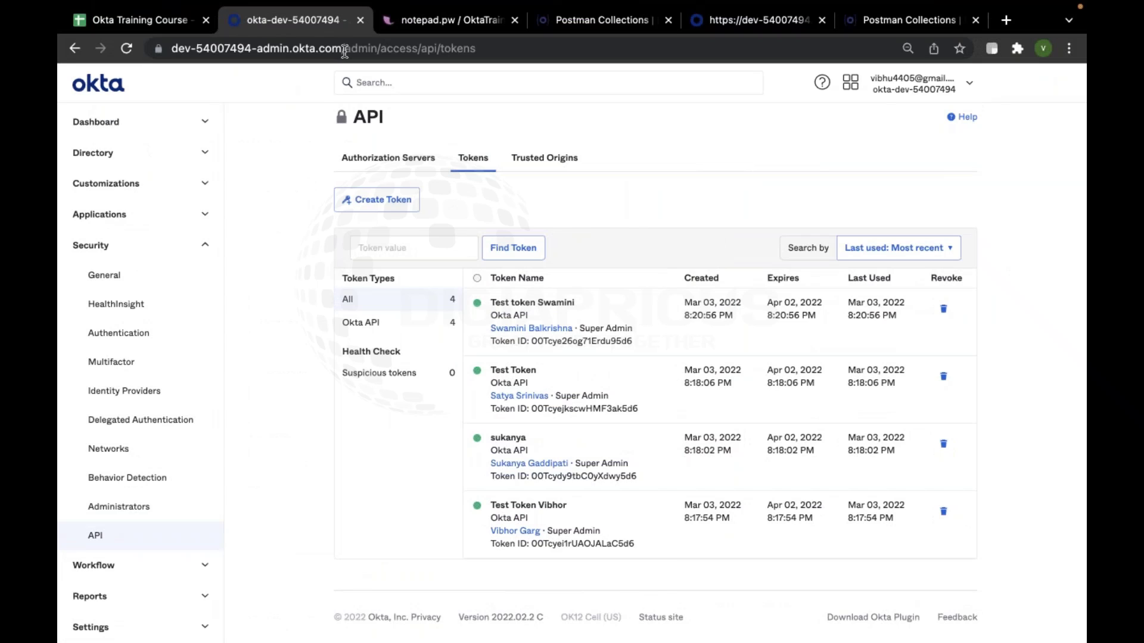
pyautogui.moveTo(342, 55); pyautogui.dragTo(172, 49)
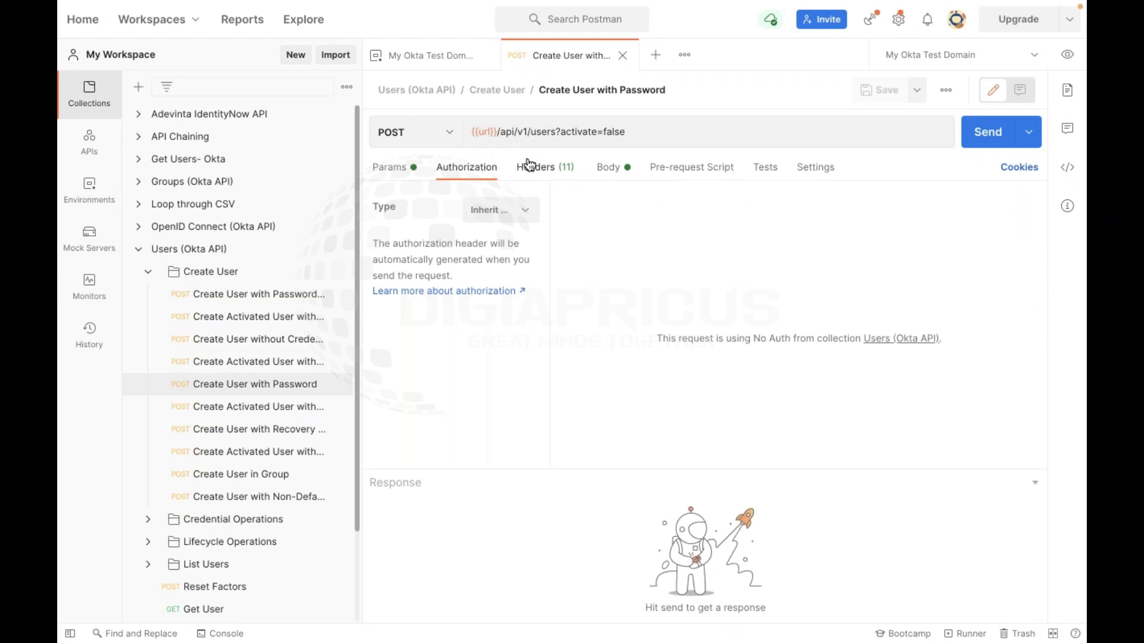
pyautogui.click(530, 167)
pyautogui.moveTo(476, 130)
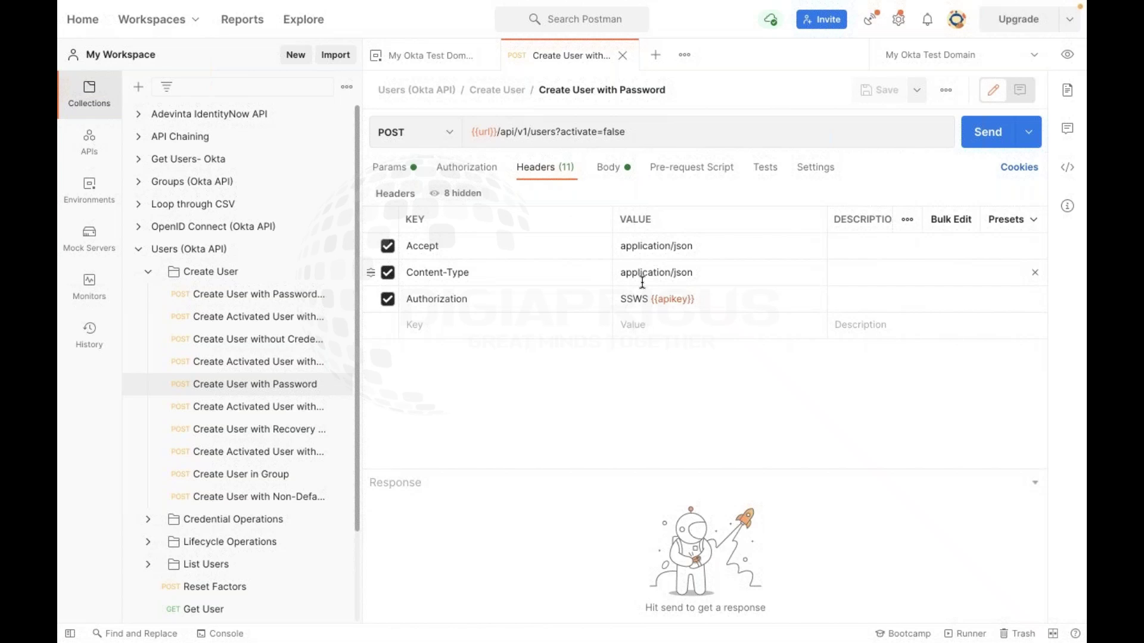
pyautogui.moveTo(668, 299)
pyautogui.click(1058, 67)
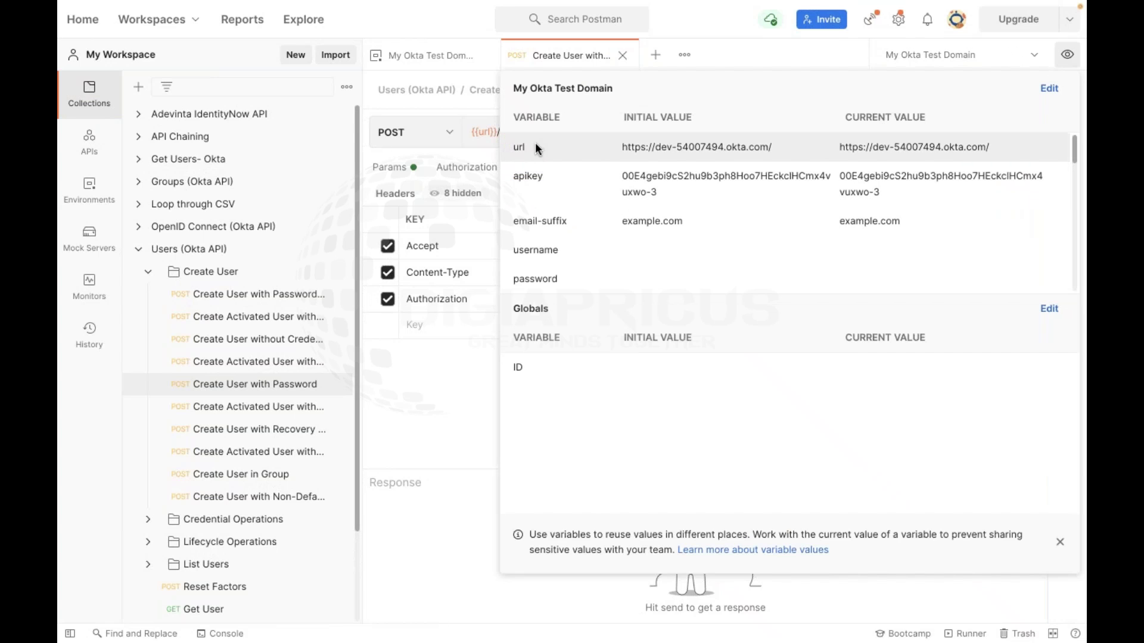
# Open the My Okta Test Domain environment in its own tab to review url, apikey and email-suffix
pyautogui.click(1048, 90)
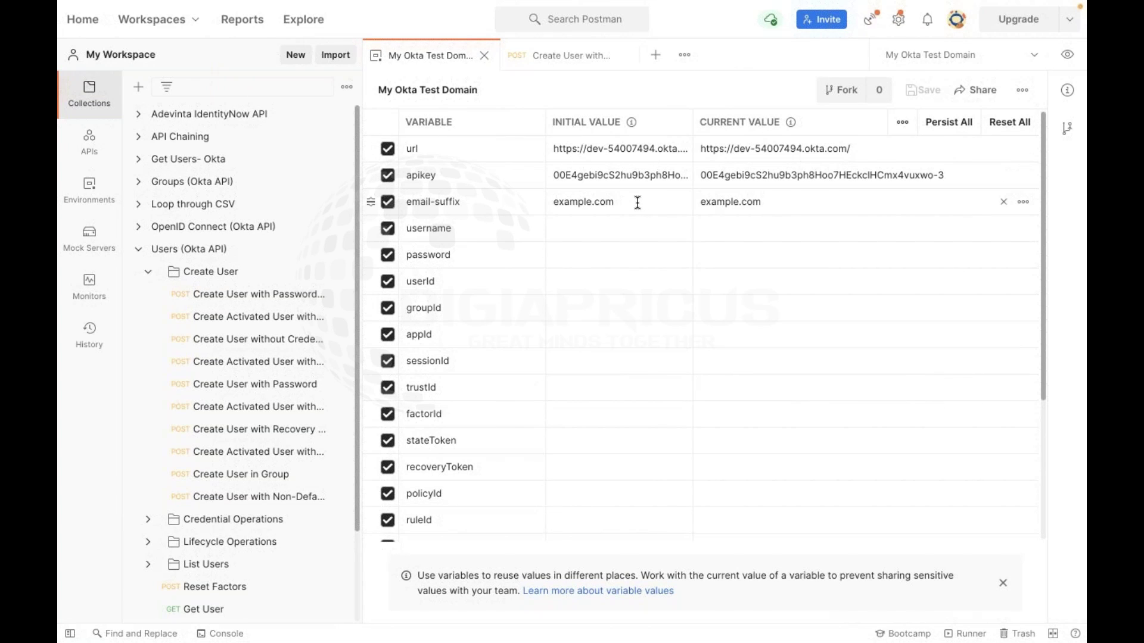
pyautogui.scroll(-4, 529, 350)
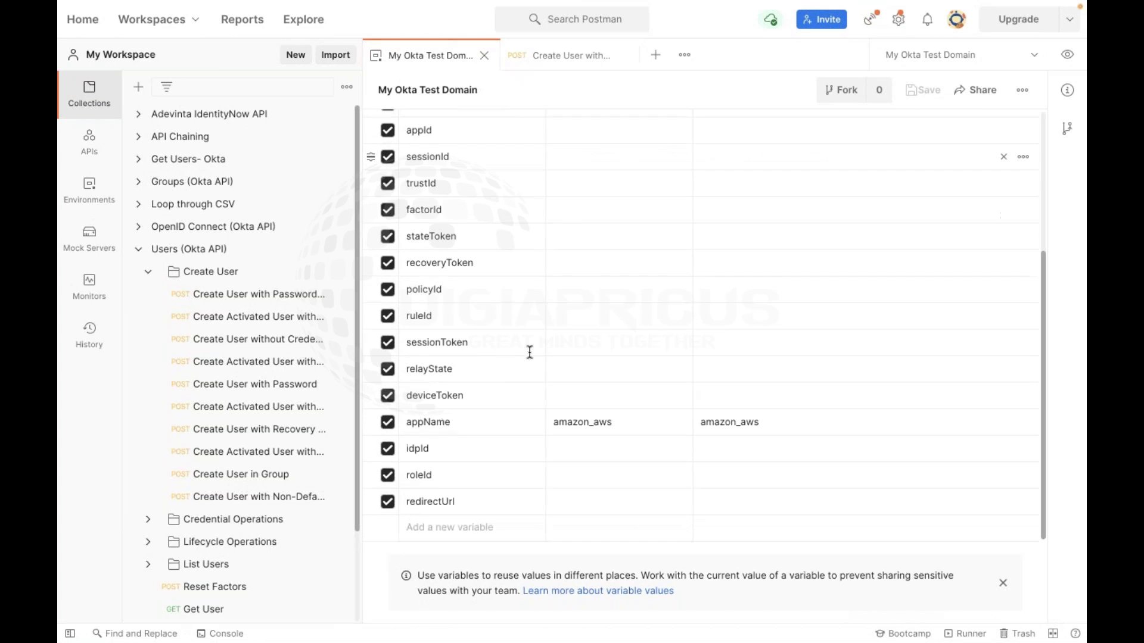
pyautogui.scroll(5, 607, 445)
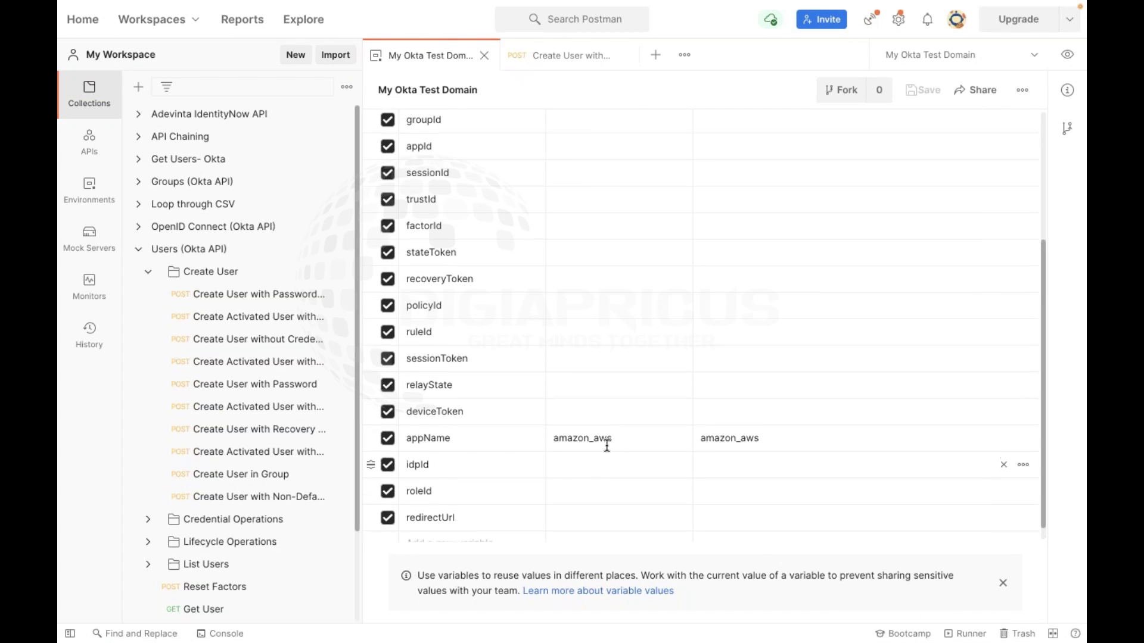
pyautogui.scroll(1, 557, 347)
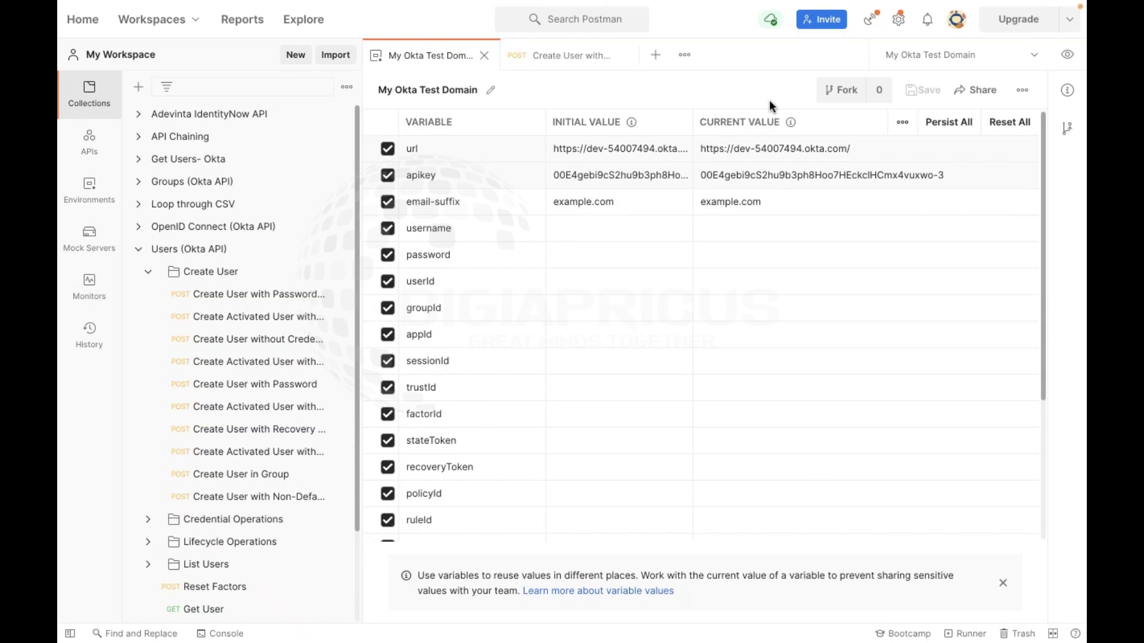
pyautogui.click(1067, 54)
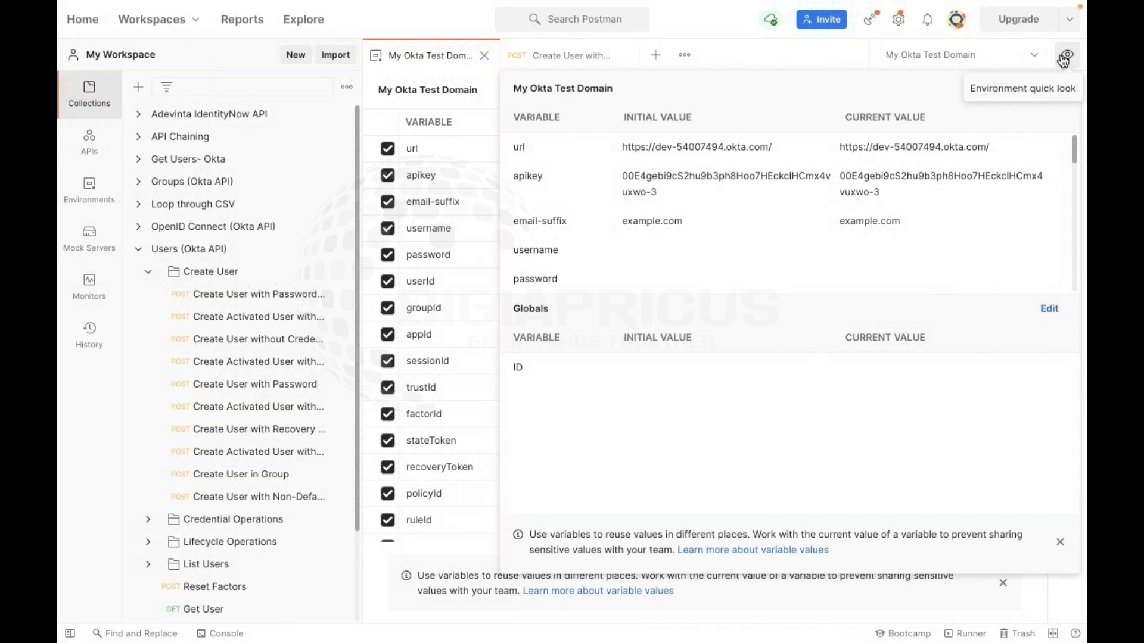
pyautogui.click(1063, 58)
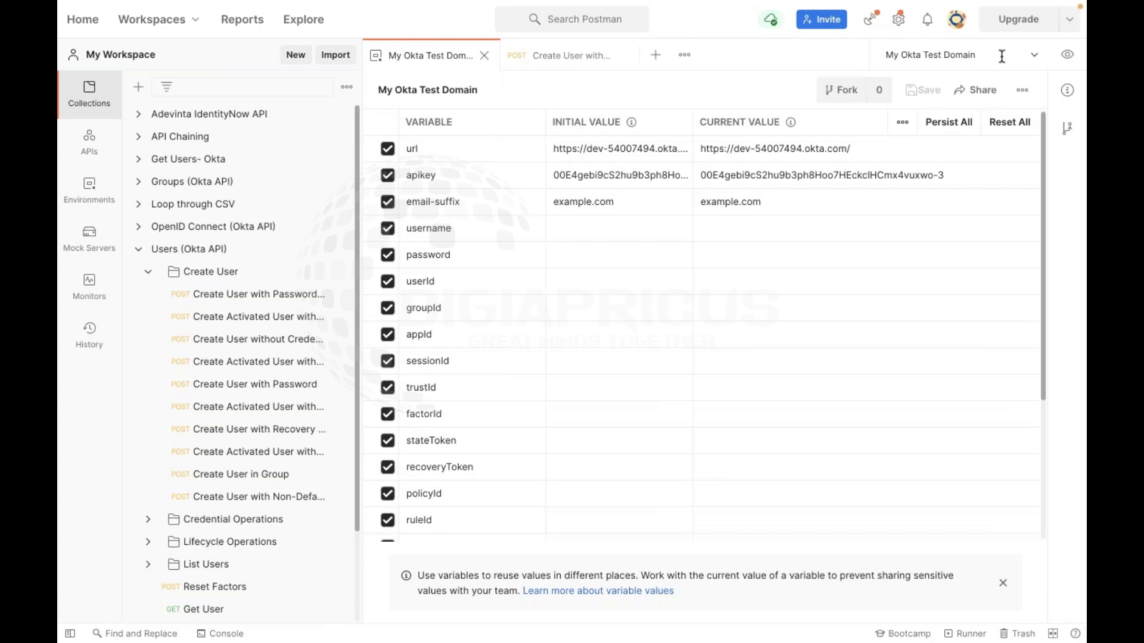
pyautogui.click(1063, 60)
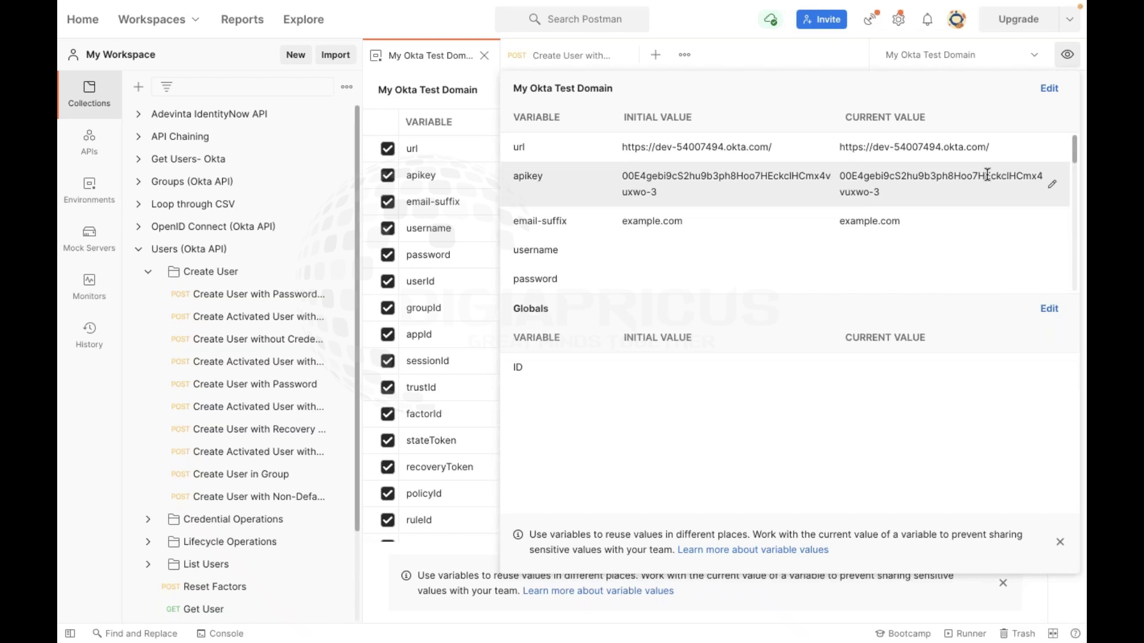
pyautogui.click(1049, 89)
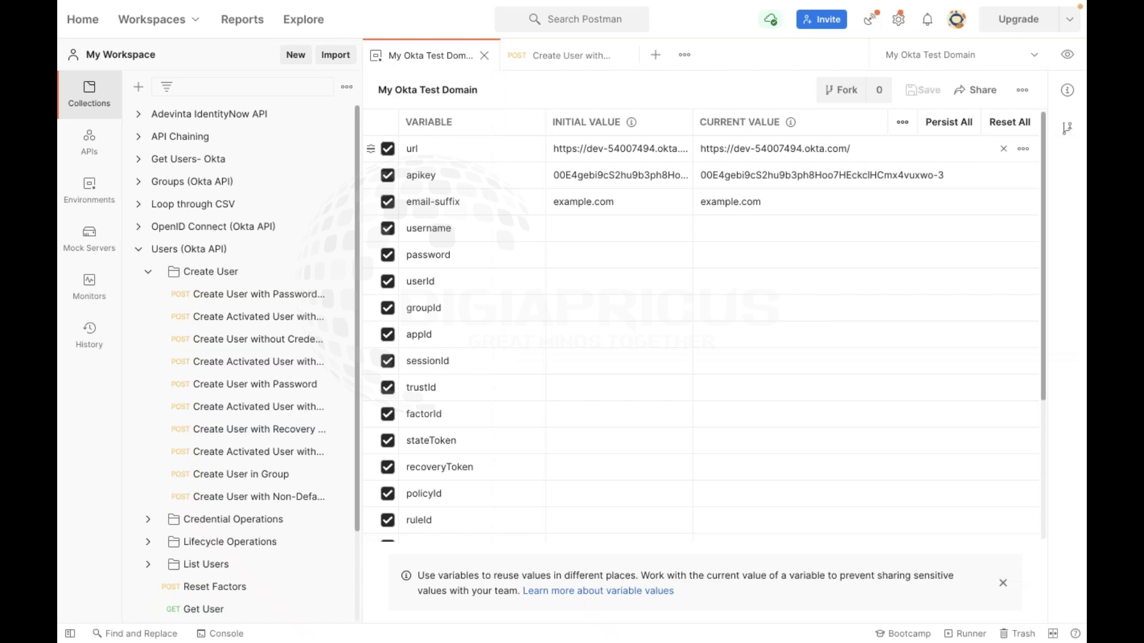
pyautogui.click(1067, 54)
pyautogui.click(1049, 91)
pyautogui.click(1026, 61)
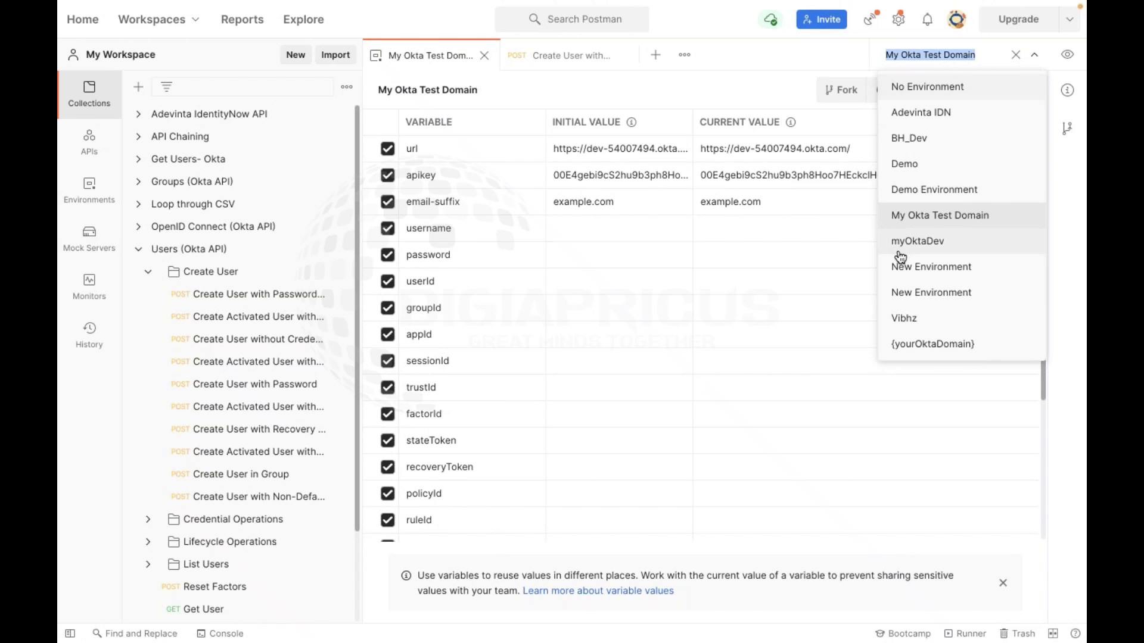
pyautogui.click(813, 55)
pyautogui.click(1068, 62)
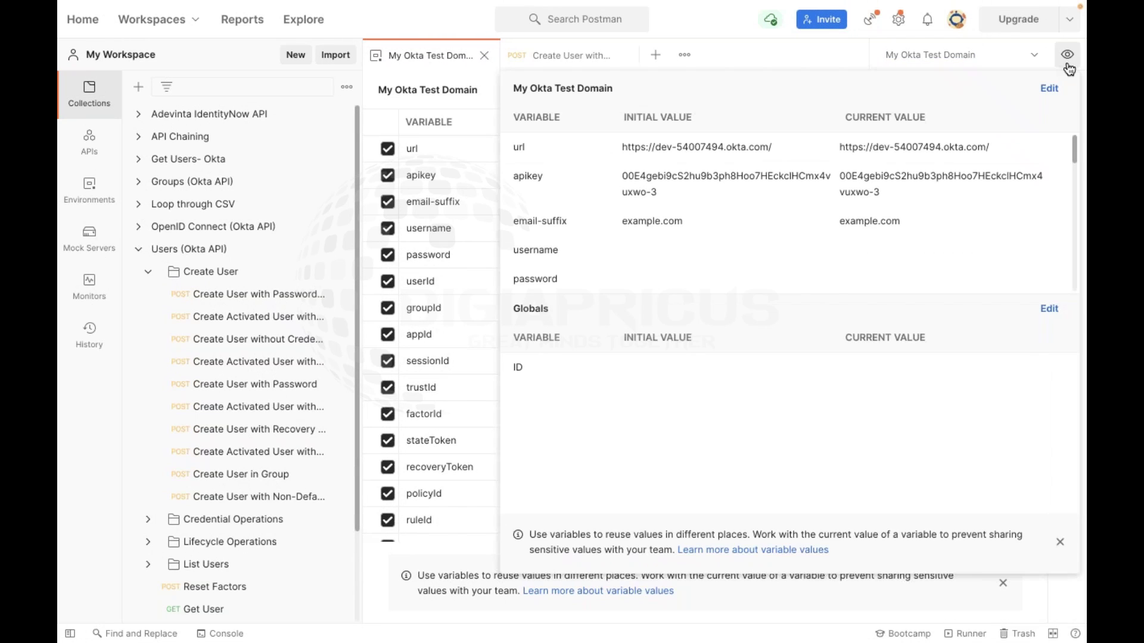
pyautogui.click(1047, 100)
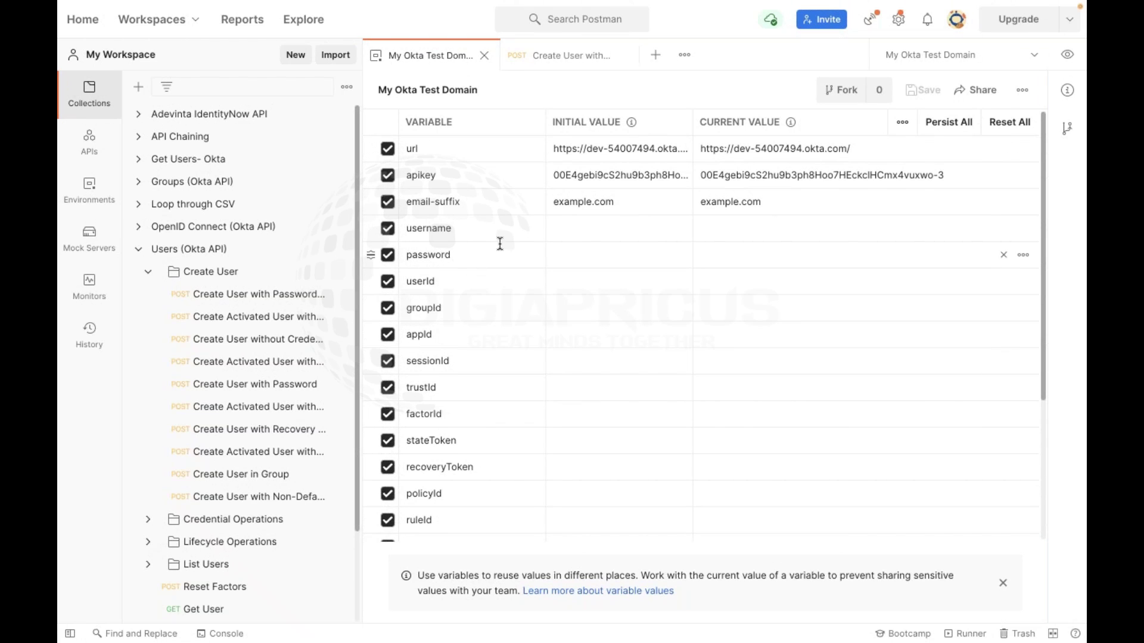
pyautogui.click(437, 152)
pyautogui.scroll(-2, 428, 227)
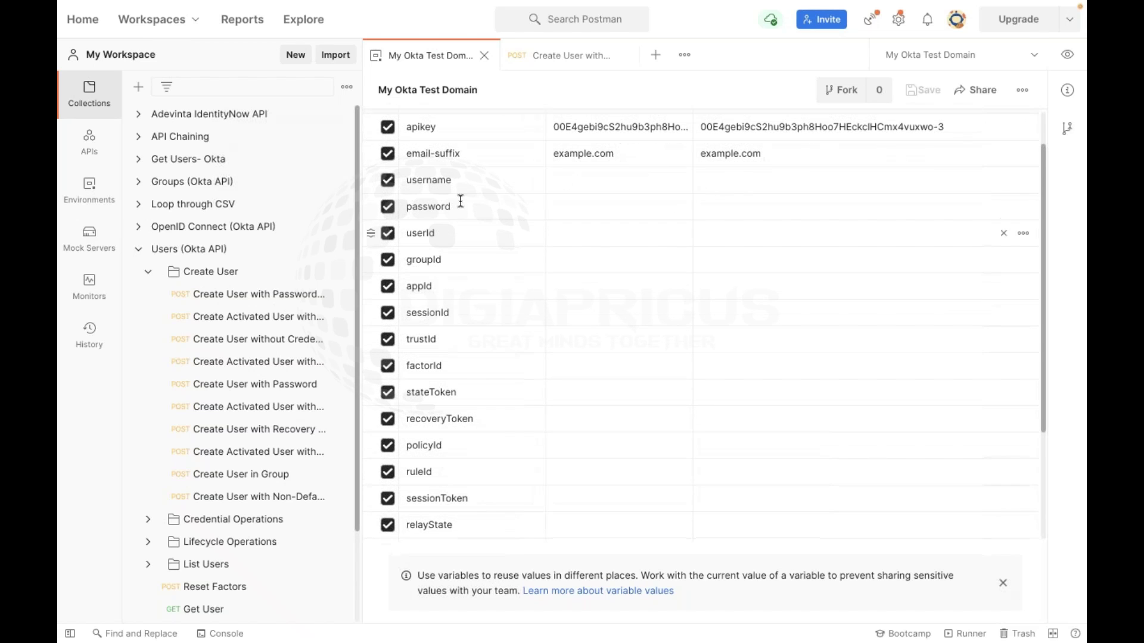
pyautogui.scroll(-5, 472, 431)
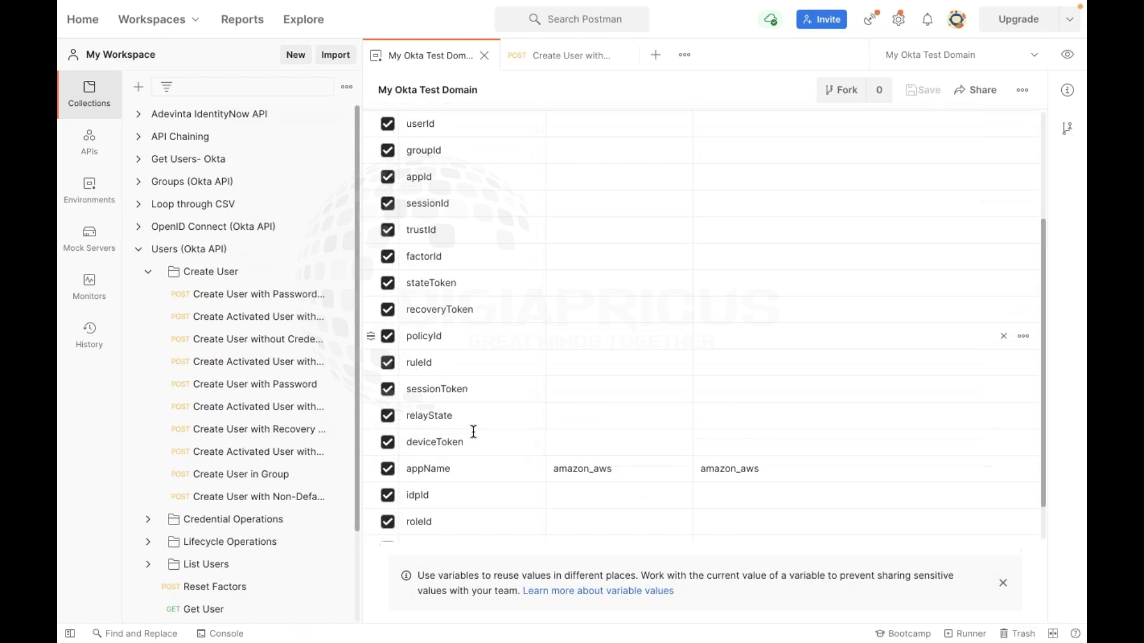
pyautogui.scroll(6, 472, 431)
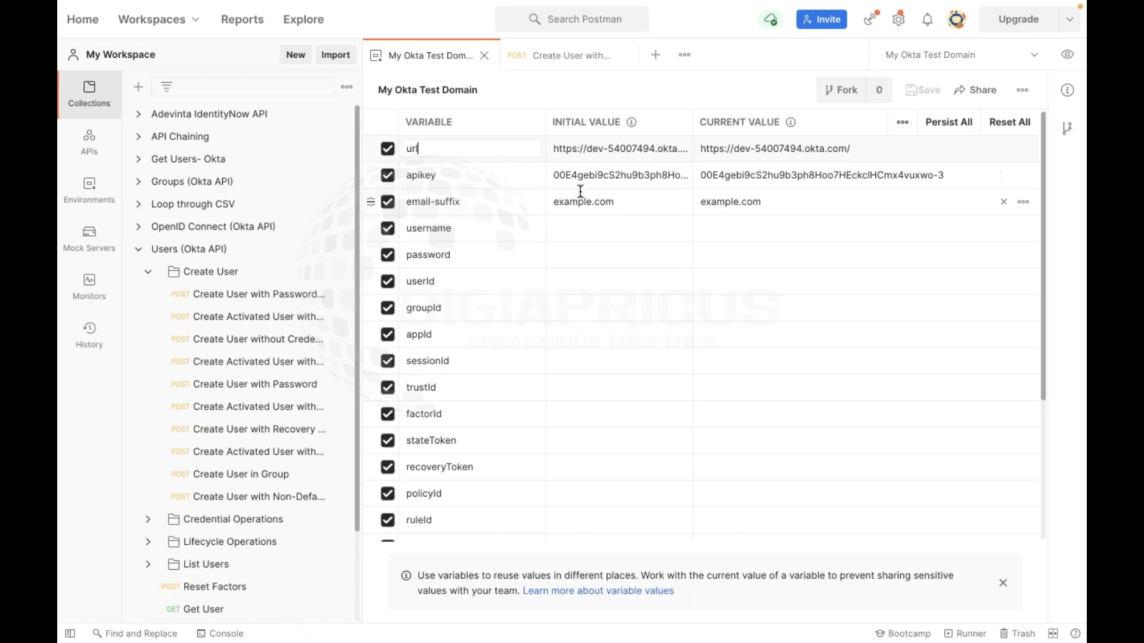
# Inspect the url and apikey variables' names, initial values and current values in the environment table
pyautogui.click(520, 115)
pyautogui.click(446, 149)
pyautogui.click(626, 152)
pyautogui.click(769, 148)
pyautogui.click(475, 179)
pyautogui.press('Tab')
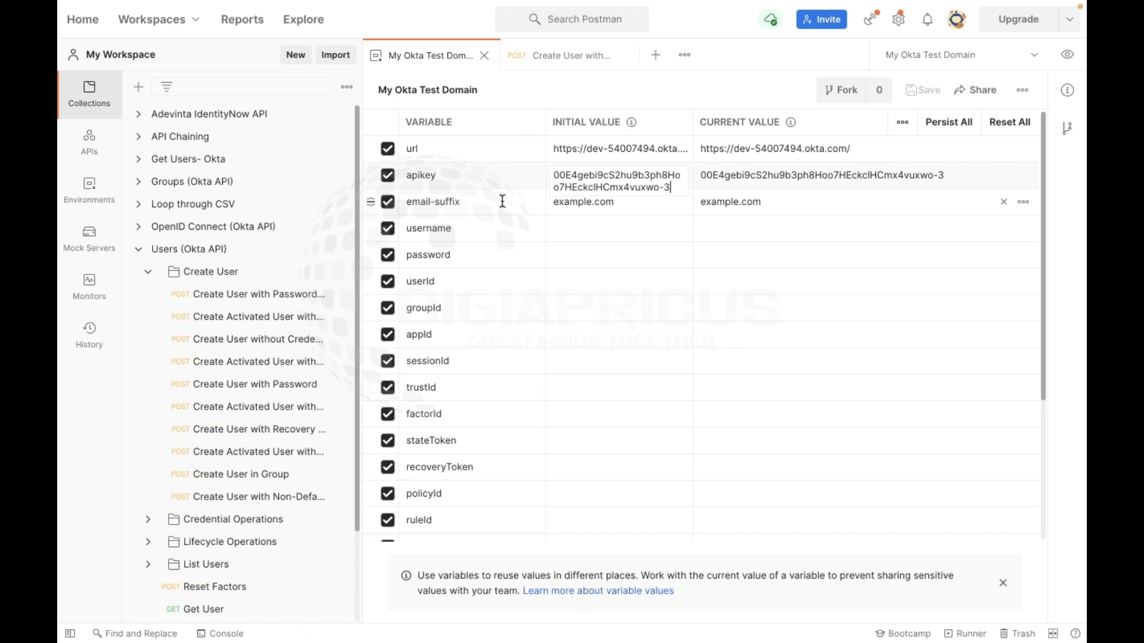
pyautogui.scroll(-4, 475, 328)
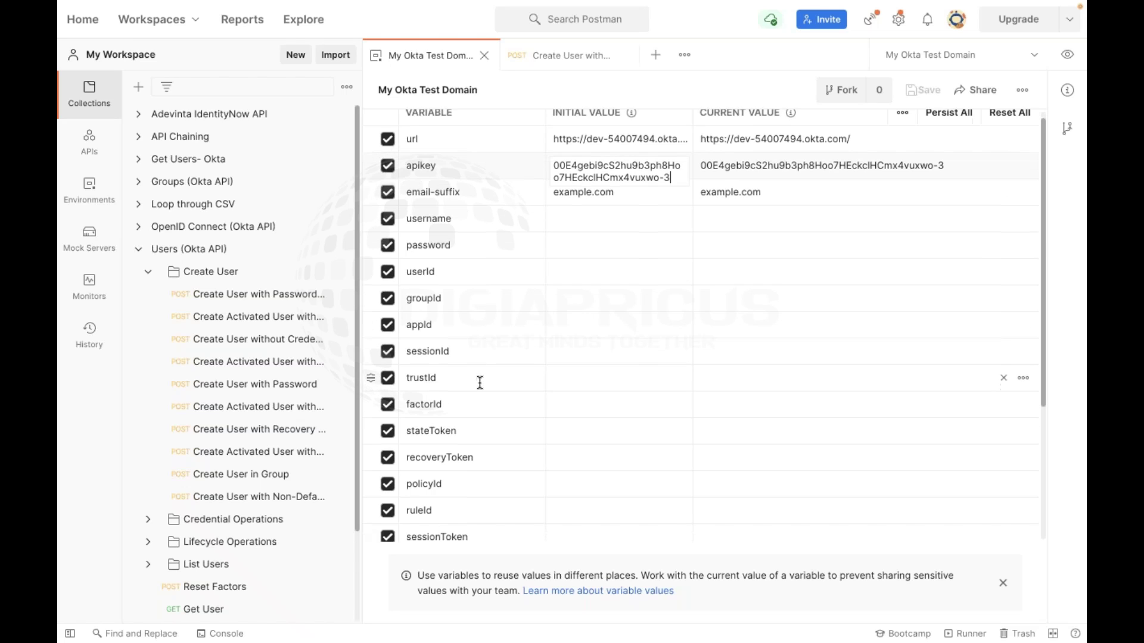
pyautogui.scroll(4, 480, 383)
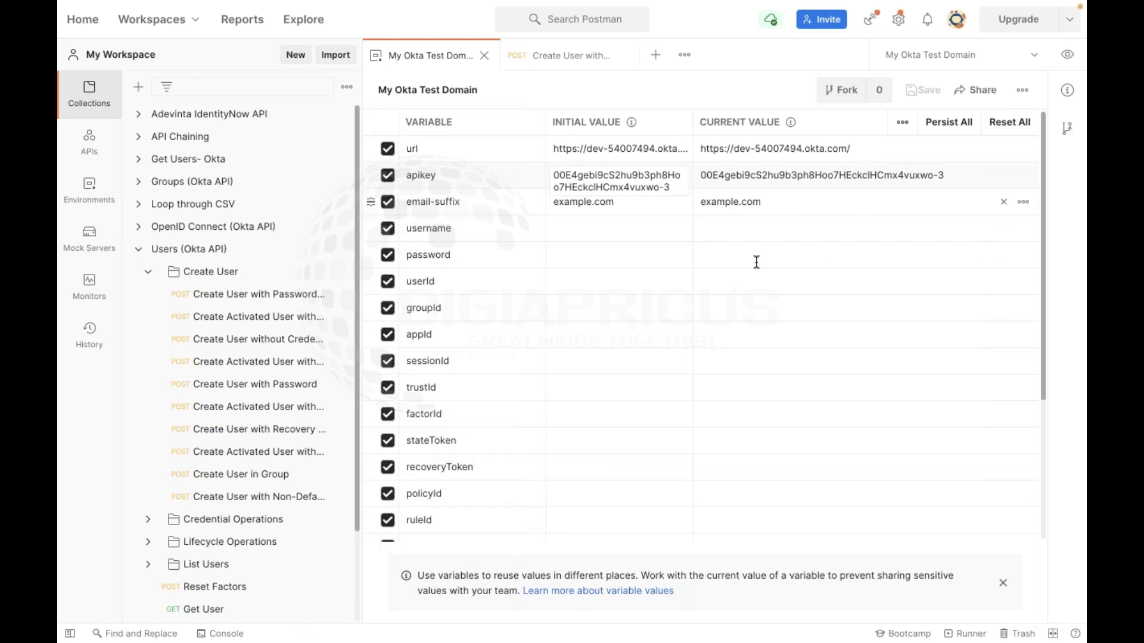
pyautogui.scroll(-4, 590, 304)
pyautogui.scroll(4, 590, 303)
pyautogui.hotkey('shift', 'Tab')
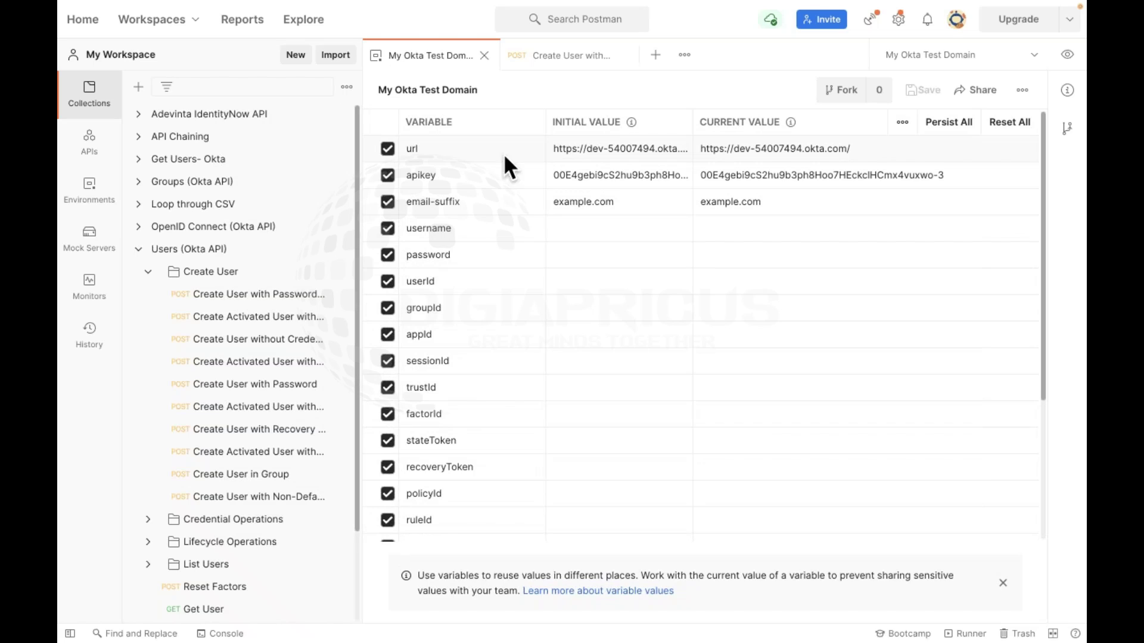
pyautogui.click(511, 150)
# Review the email-suffix variable, set to example.com, and return to the full variables table
pyautogui.click(480, 202)
pyautogui.moveTo(480, 202); pyautogui.dragTo(401, 199)
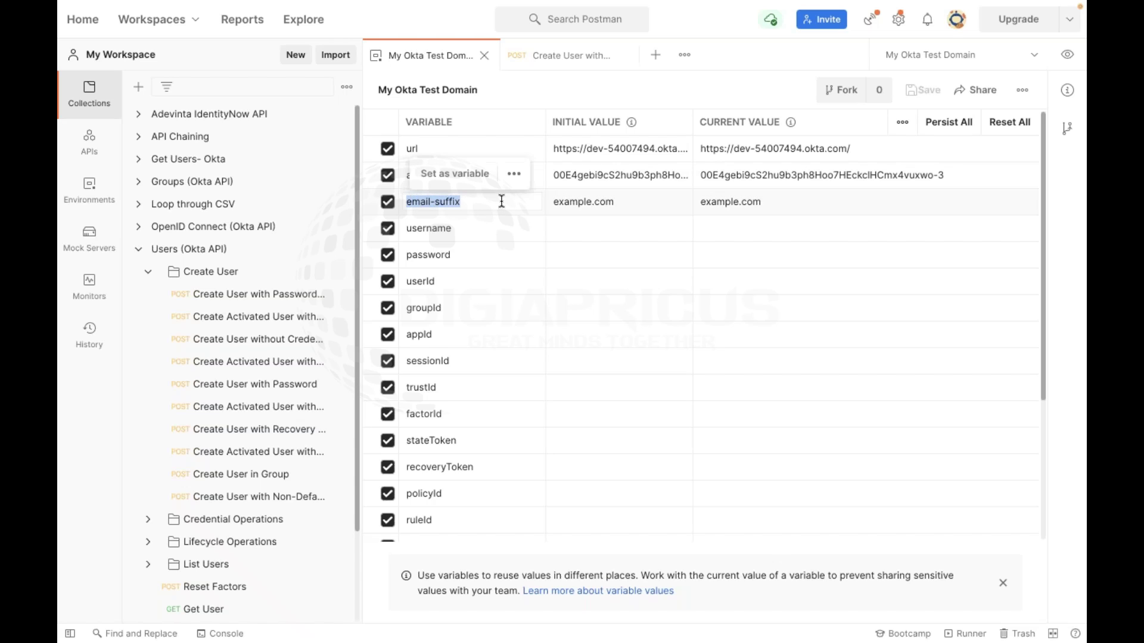
pyautogui.moveTo(782, 633)
pyautogui.click(610, 196)
pyautogui.click(761, 205)
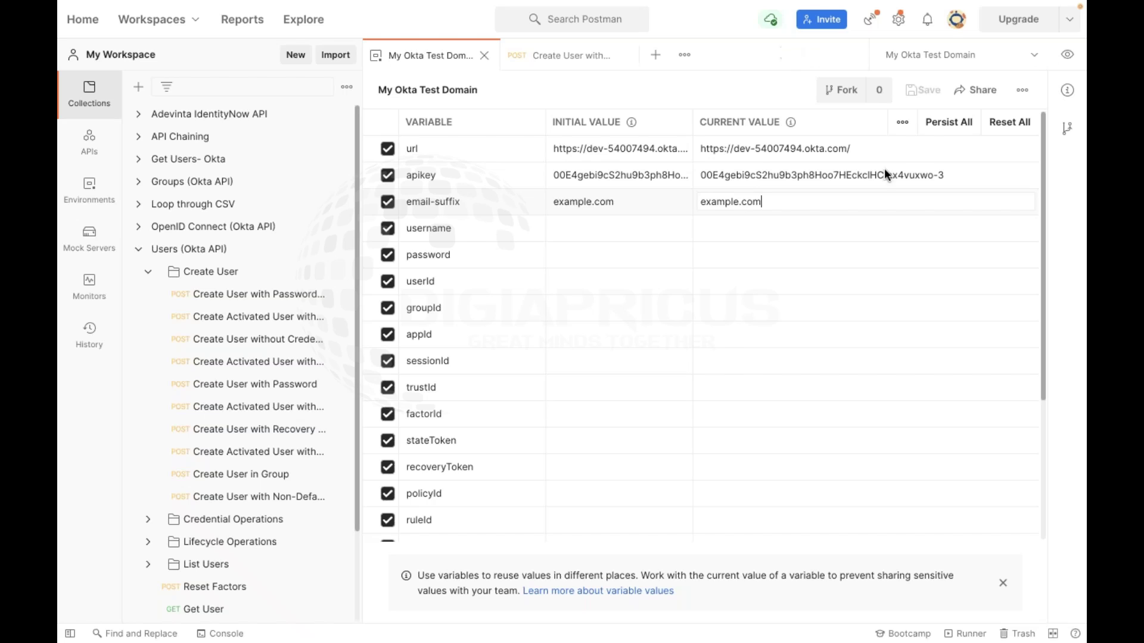
pyautogui.click(1067, 54)
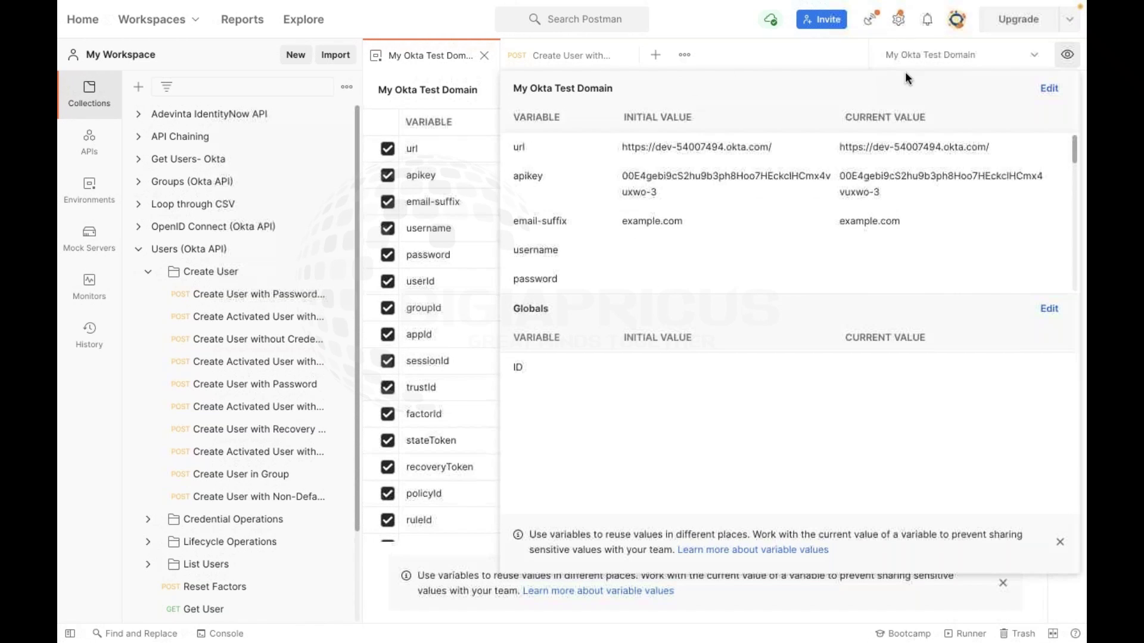
pyautogui.click(645, 151)
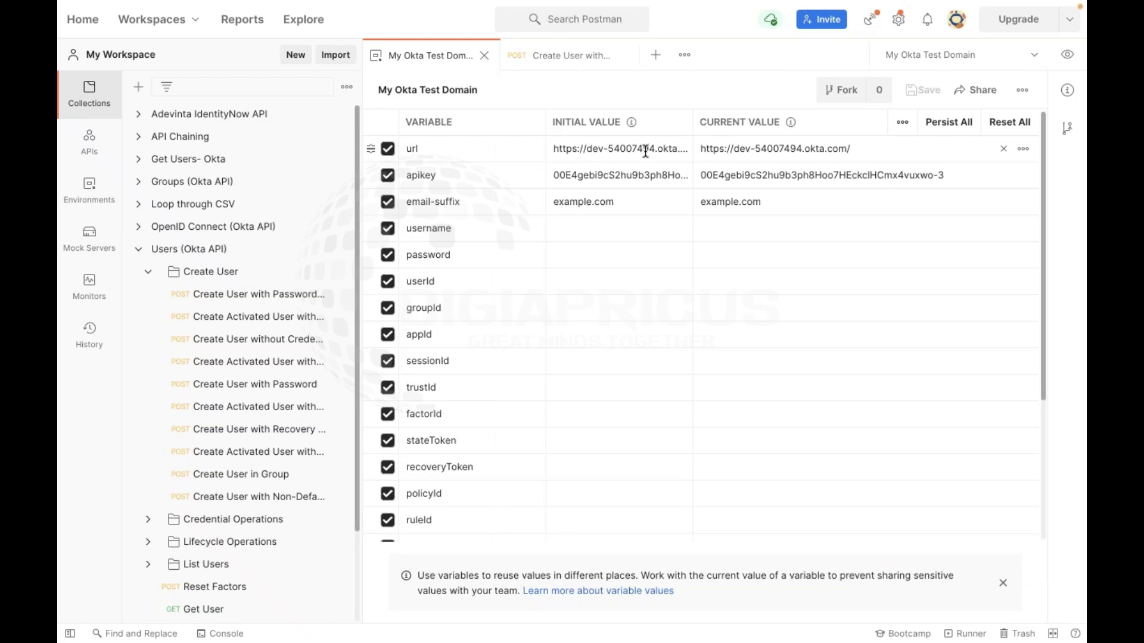
# Browse the Create User requests, open Create User with Password, and check the environment values
pyautogui.click(219, 359)
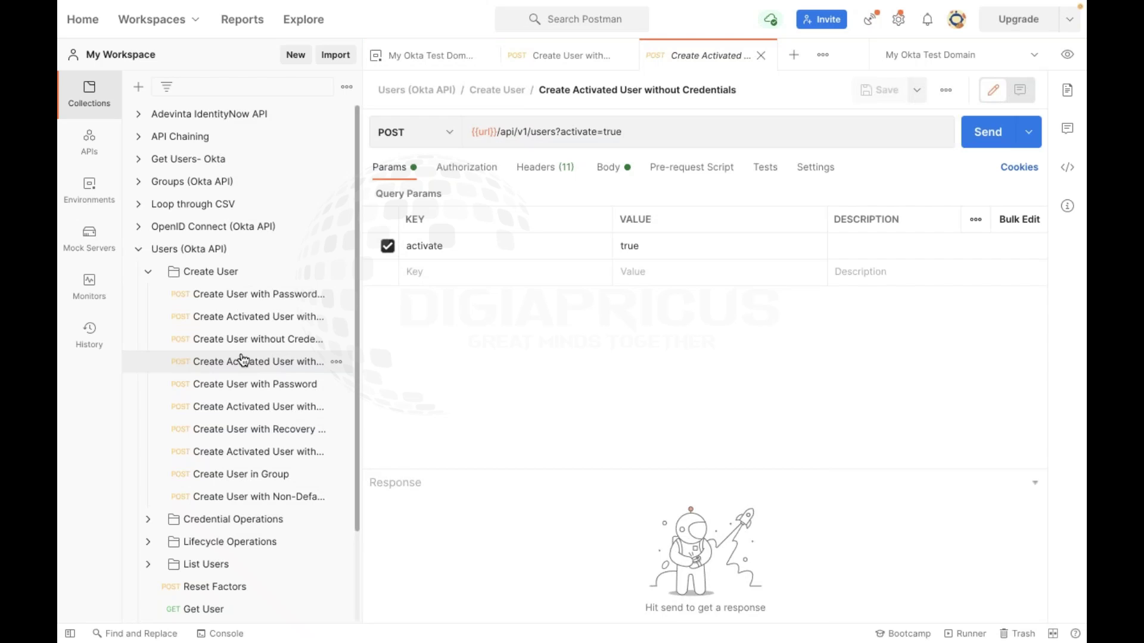
pyautogui.click(243, 349)
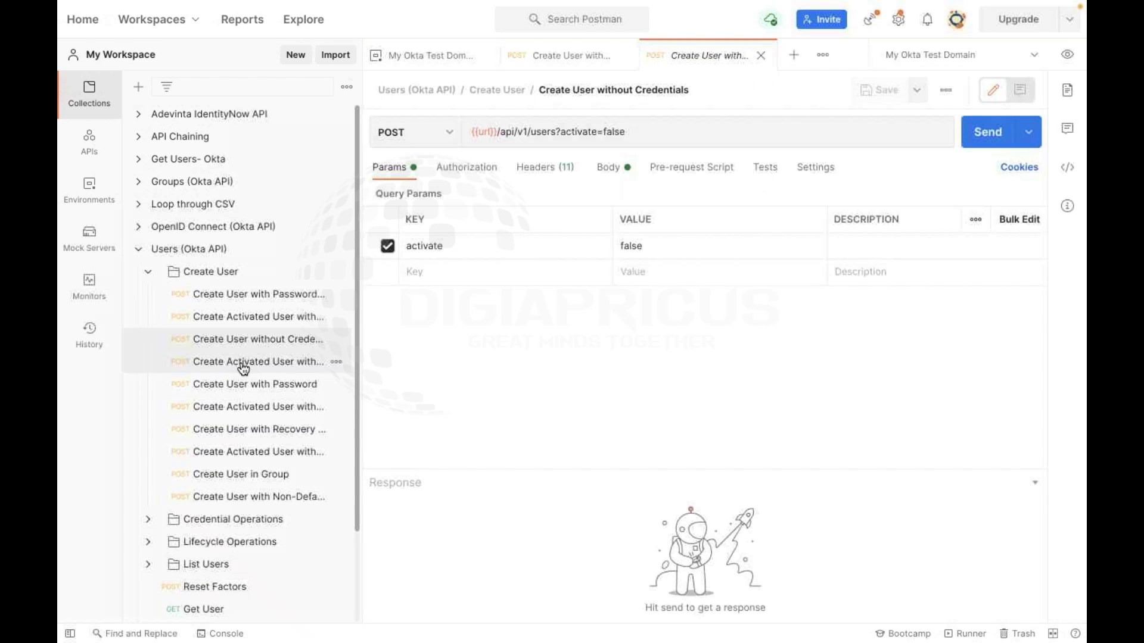
pyautogui.click(244, 362)
pyautogui.click(245, 384)
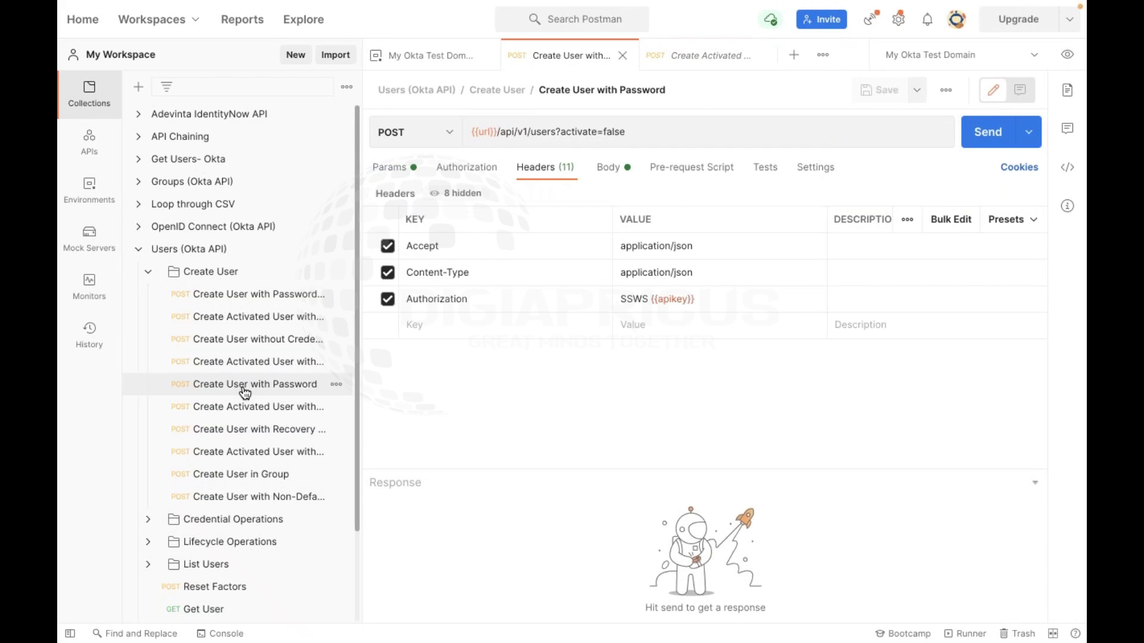
pyautogui.click(1067, 54)
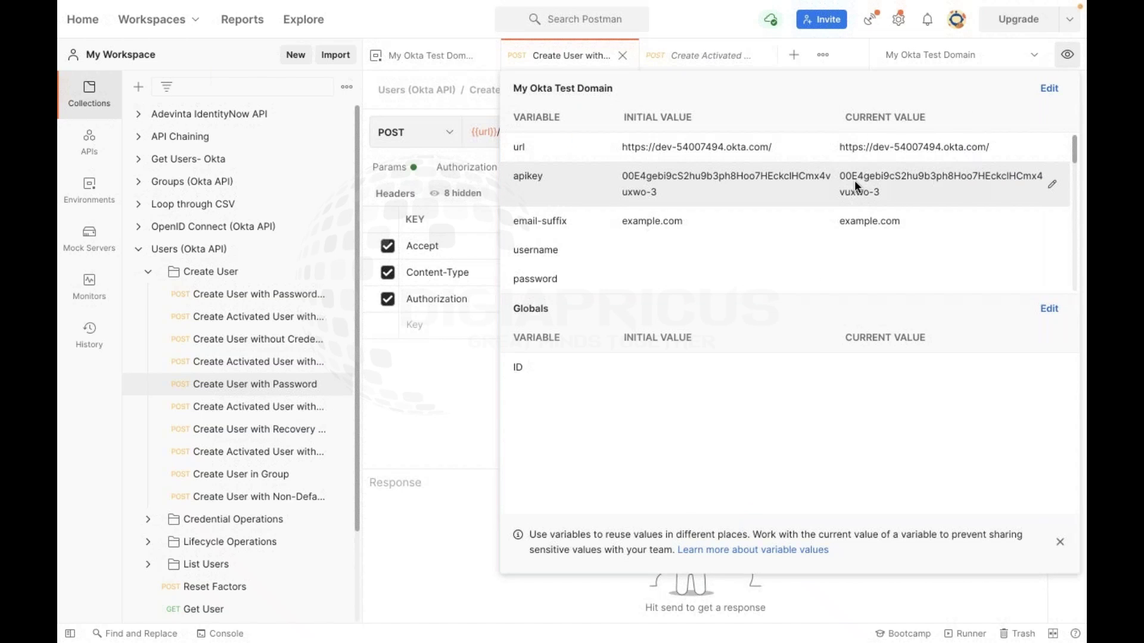
pyautogui.click(1046, 89)
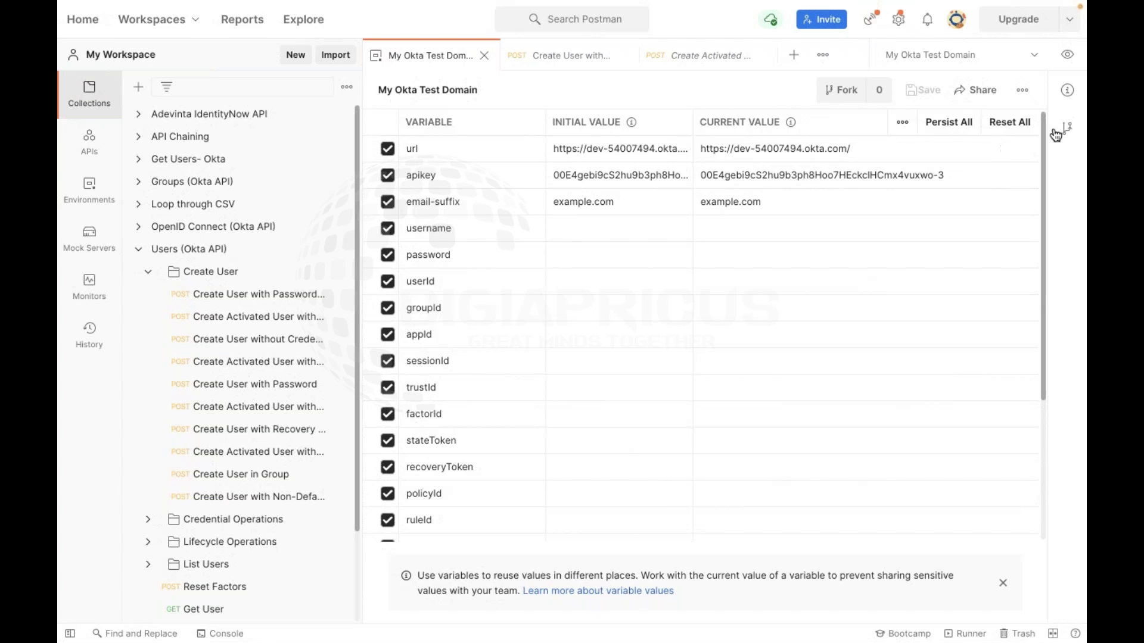
pyautogui.click(1067, 58)
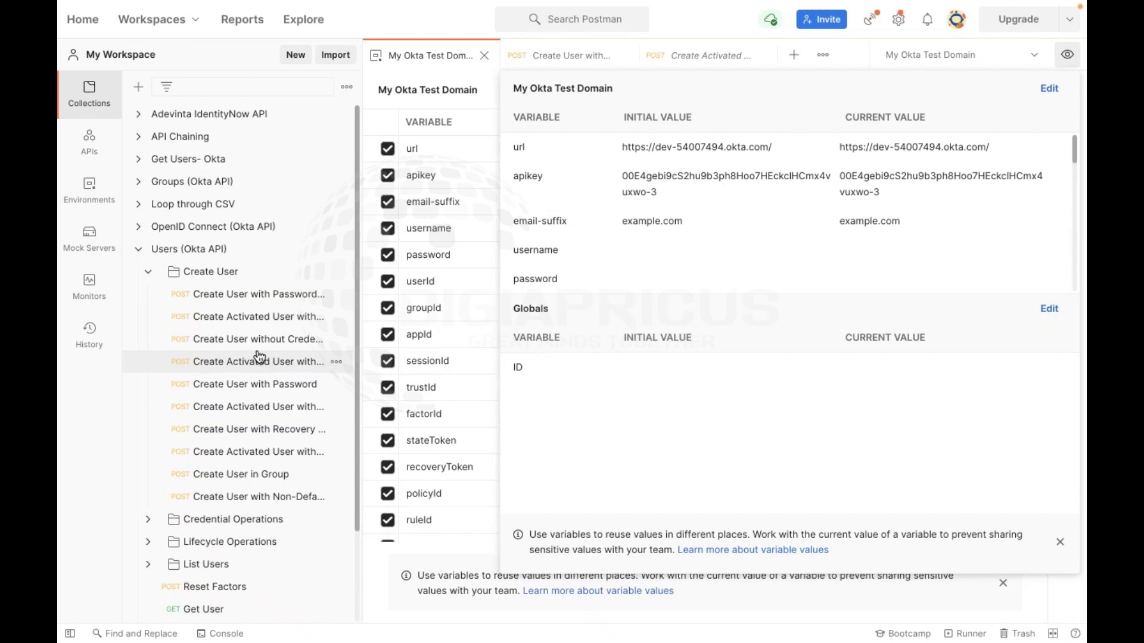
# Preview the activated-user requests, then settle back on the Create User with Password request
pyautogui.click(289, 325)
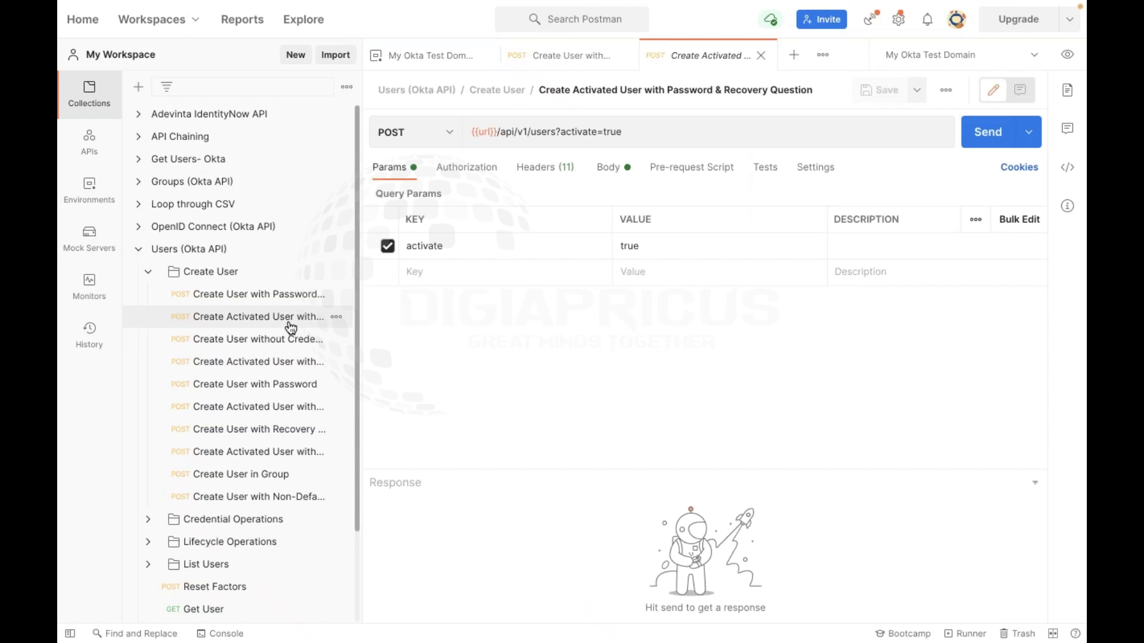
pyautogui.click(271, 363)
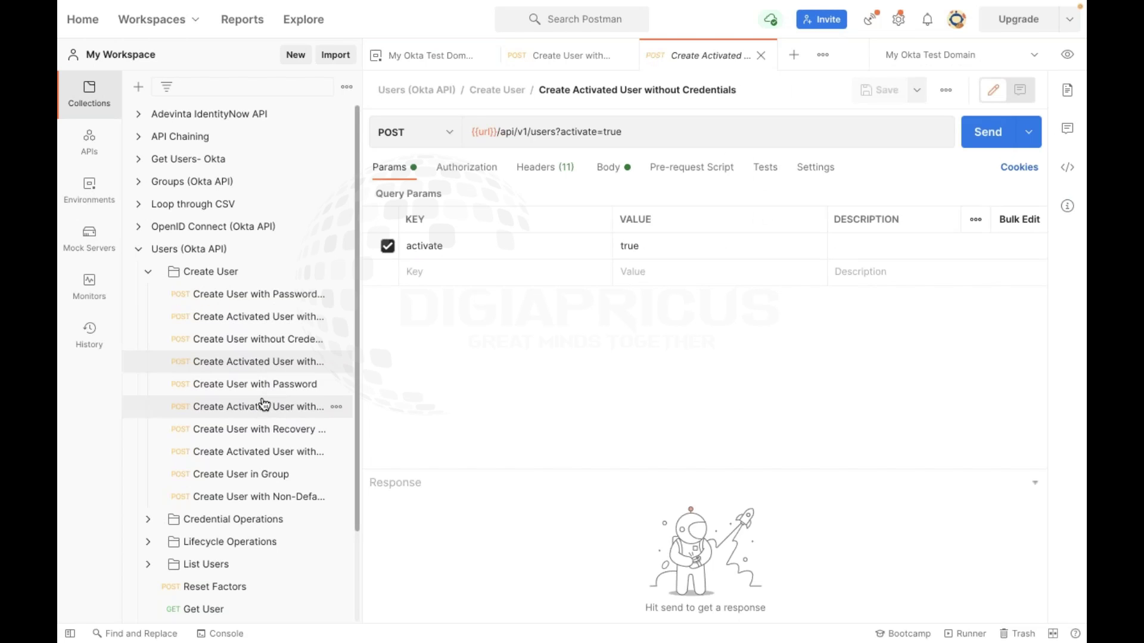
pyautogui.click(267, 391)
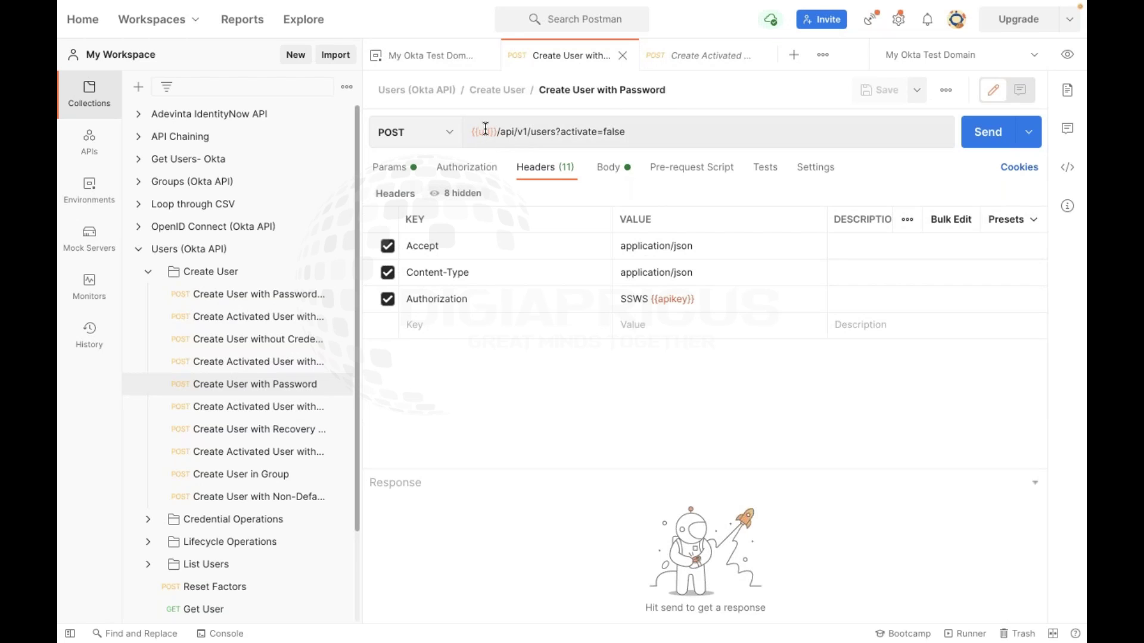
pyautogui.moveTo(485, 130)
pyautogui.click(1067, 55)
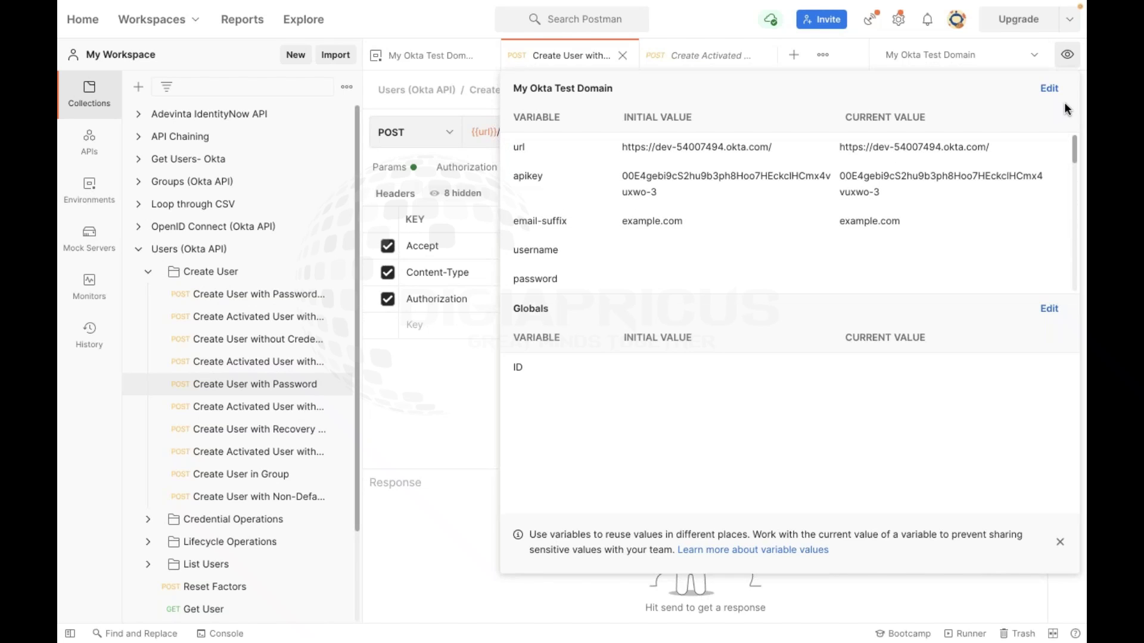
pyautogui.click(298, 384)
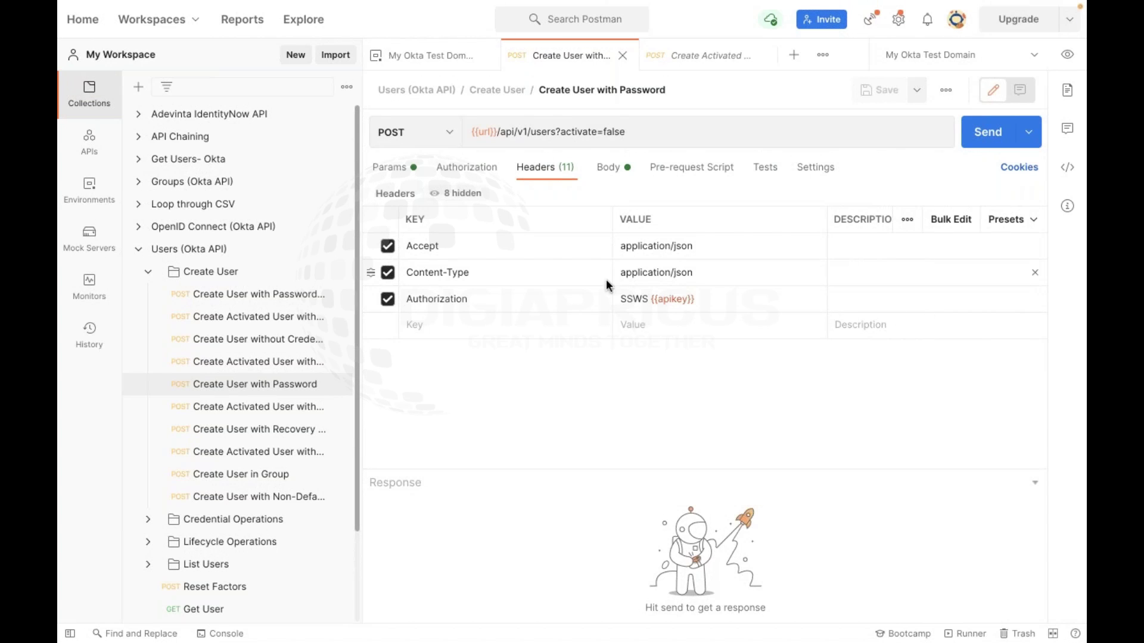
pyautogui.doubleClick(483, 131)
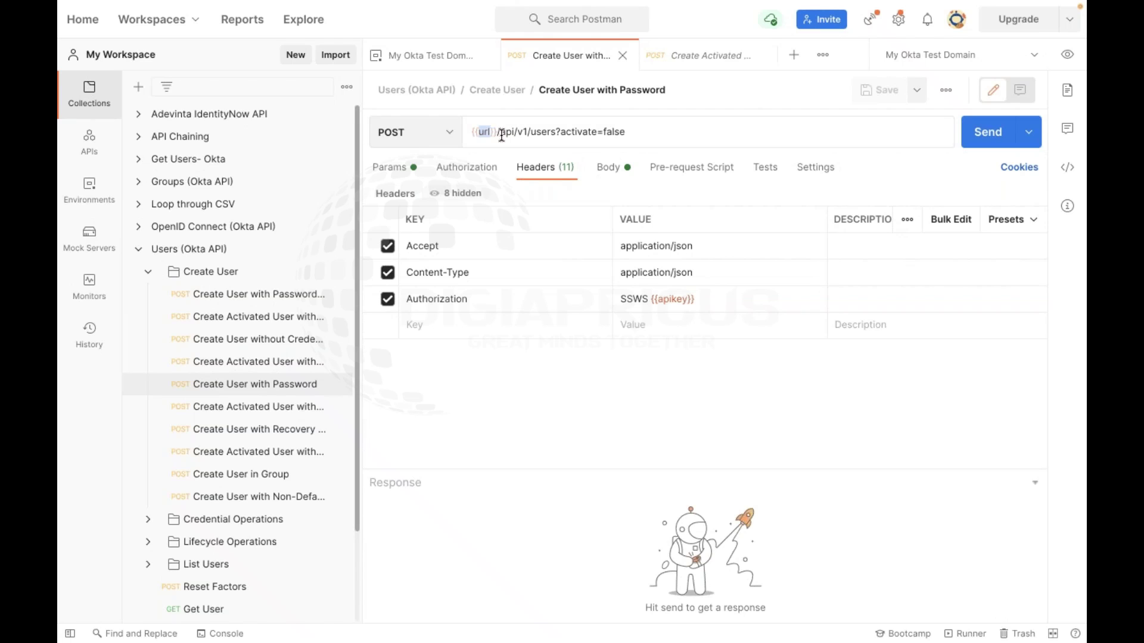
pyautogui.click(733, 186)
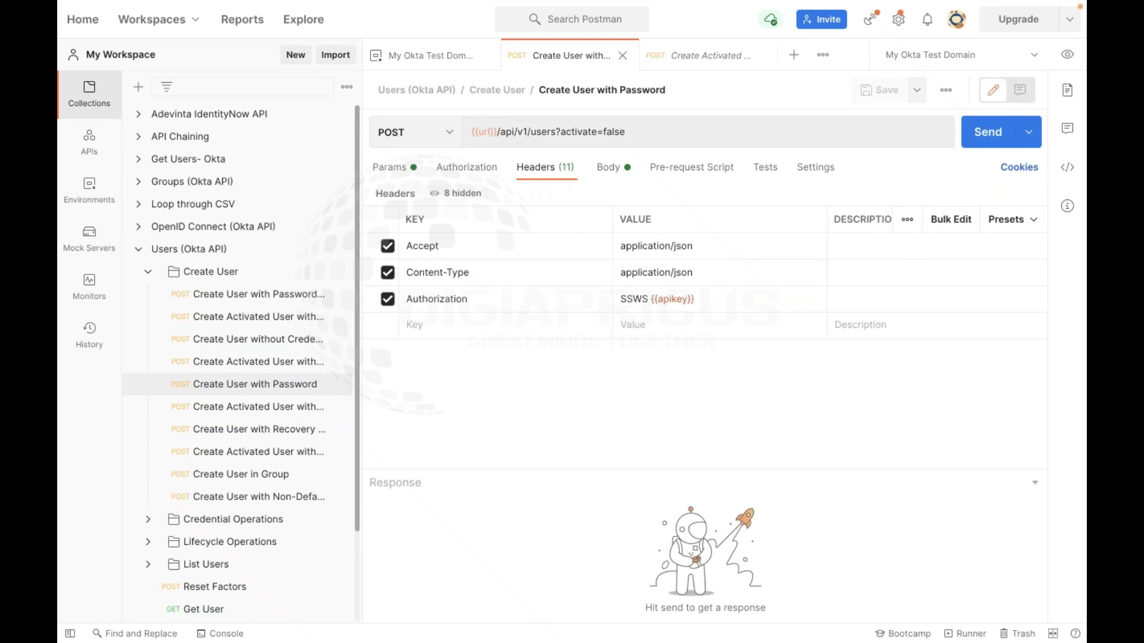
pyautogui.click(1067, 54)
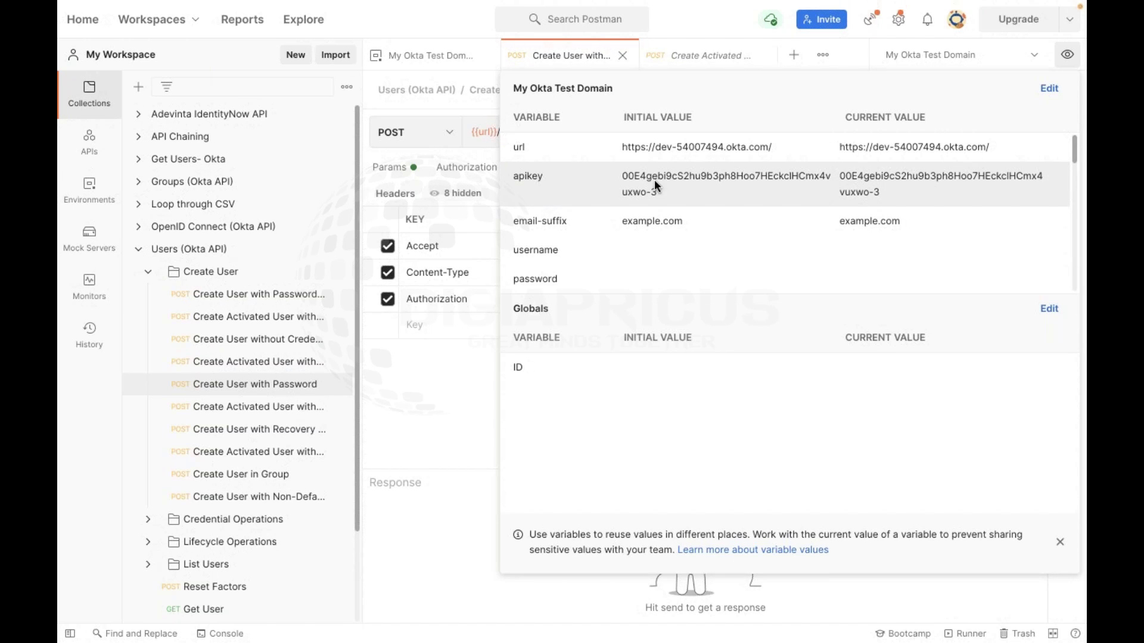
pyautogui.click(1068, 62)
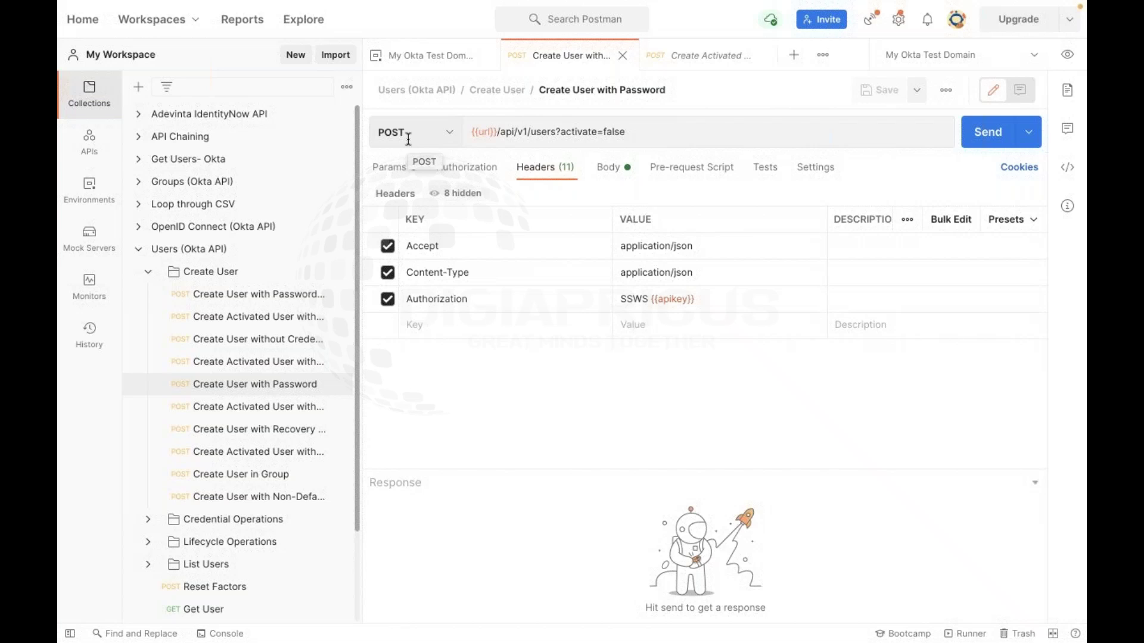
# In the JSON body, replace the hard-coded first name on line 3 with {{firstName}}
pyautogui.click(623, 179)
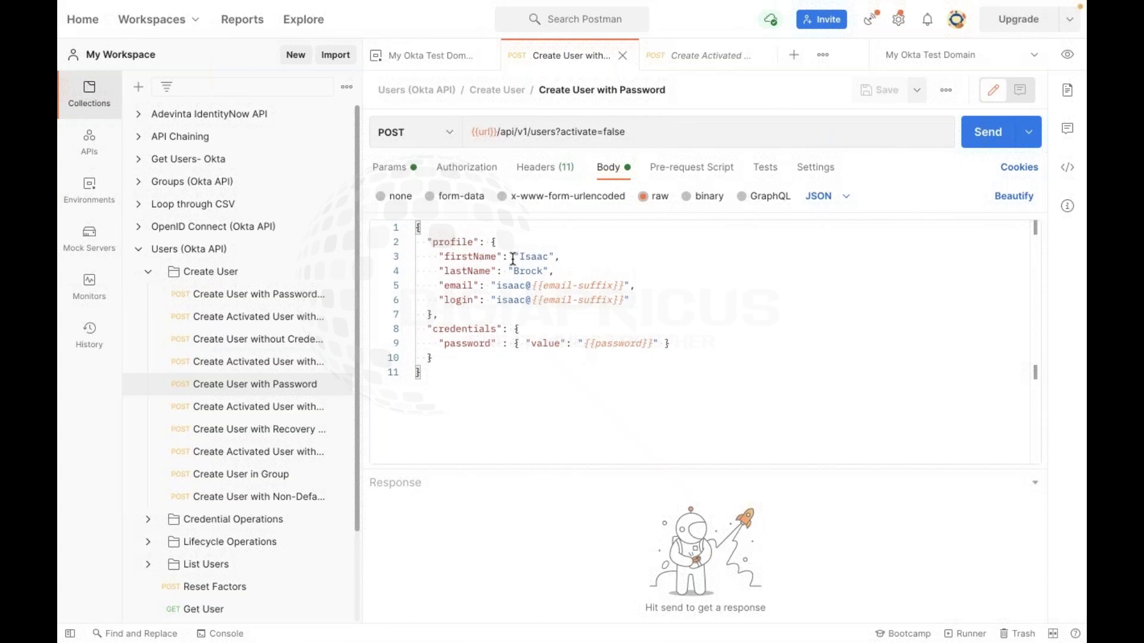
pyautogui.doubleClick(531, 258)
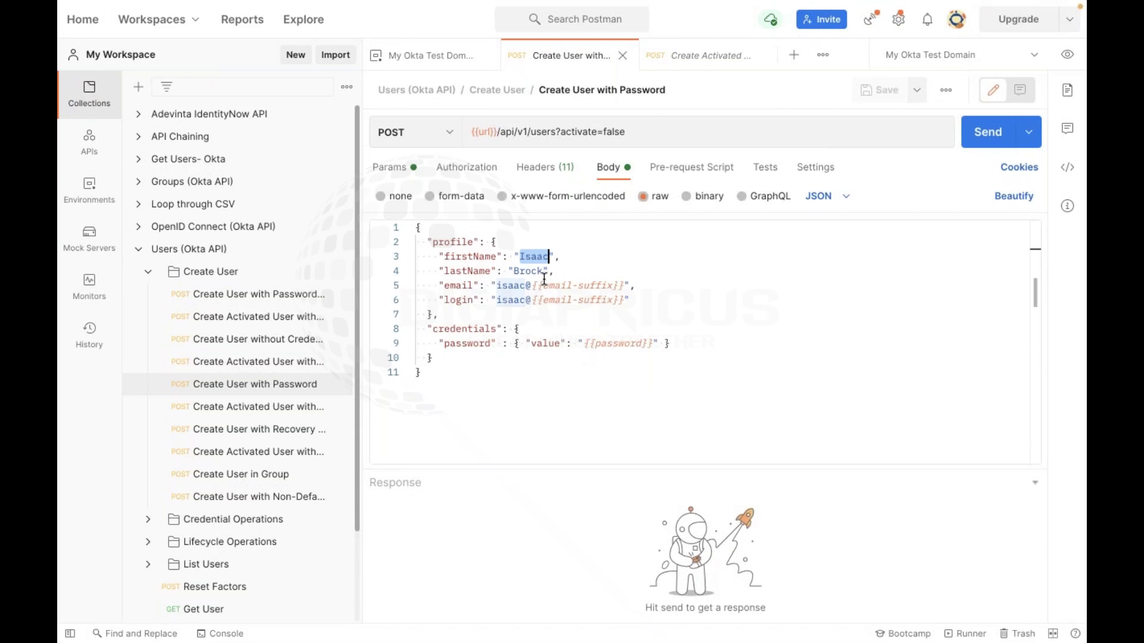
pyautogui.write('{{')
pyautogui.press('Delete')
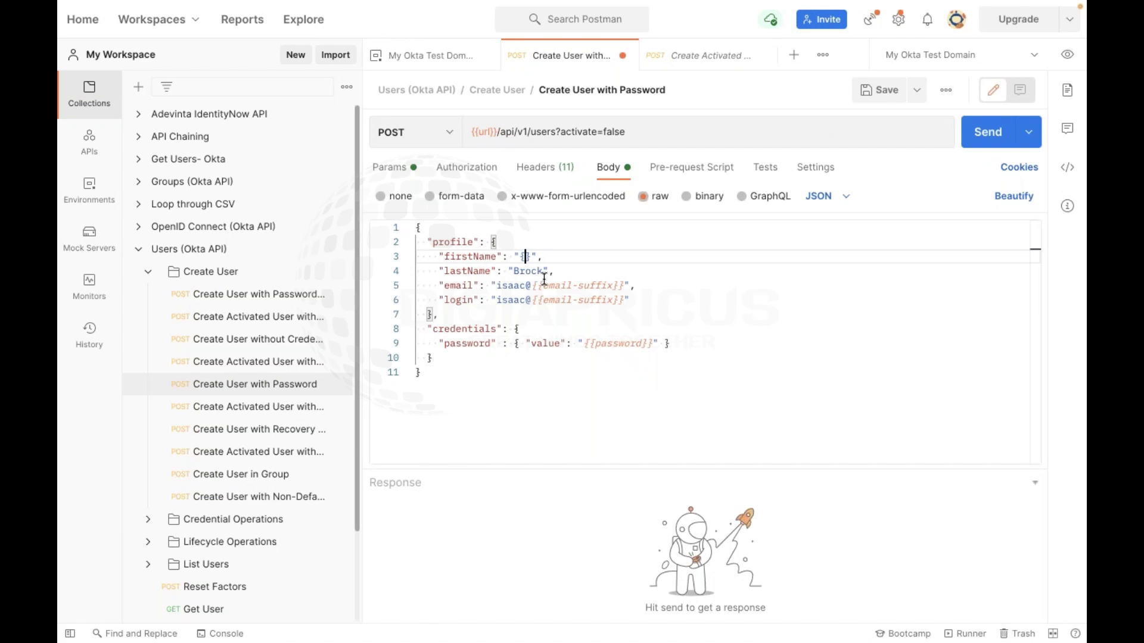
pyautogui.write('{firstName')
pyautogui.click(708, 329)
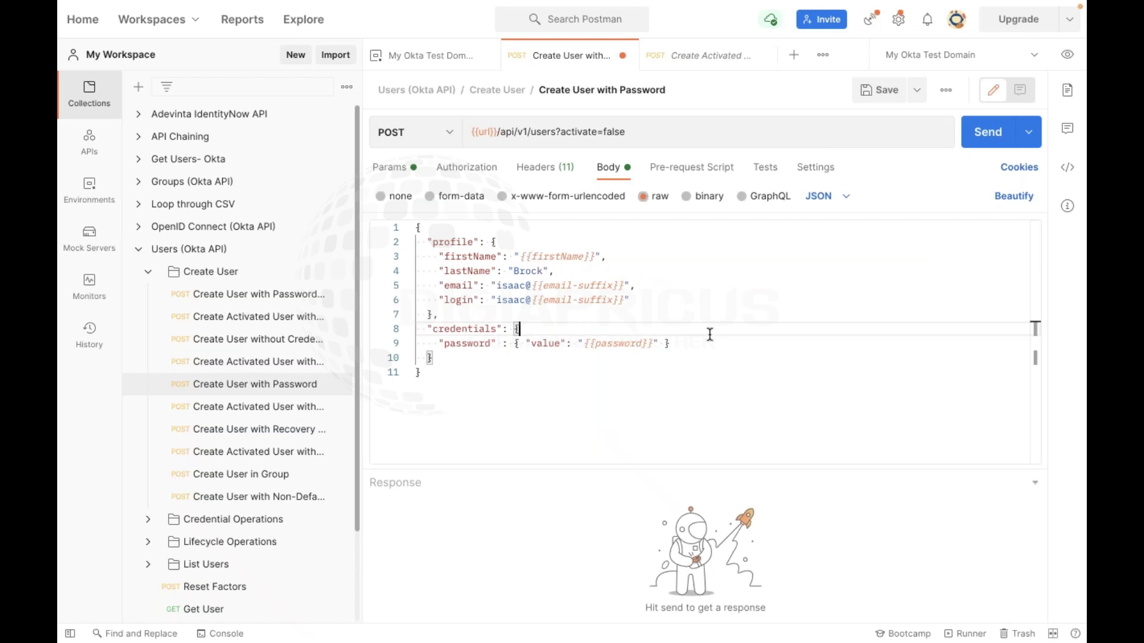
pyautogui.click(1068, 66)
# Add and save a firstName variable with a first-name value in My Okta Test Domain, then return to the request
pyautogui.click(1045, 90)
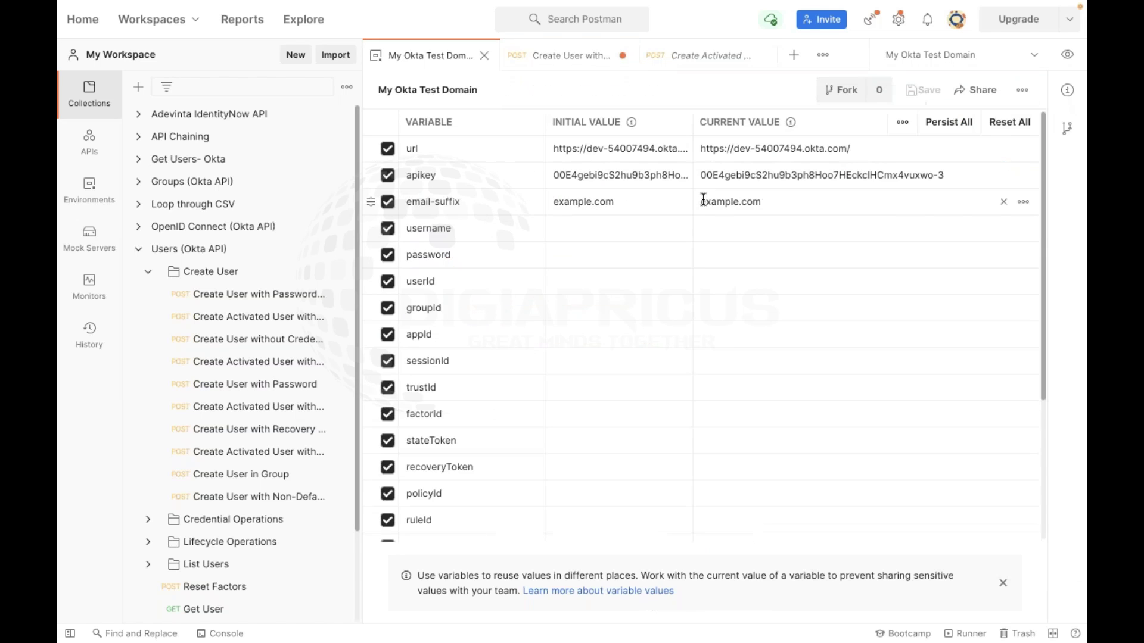
pyautogui.scroll(-4, 703, 199)
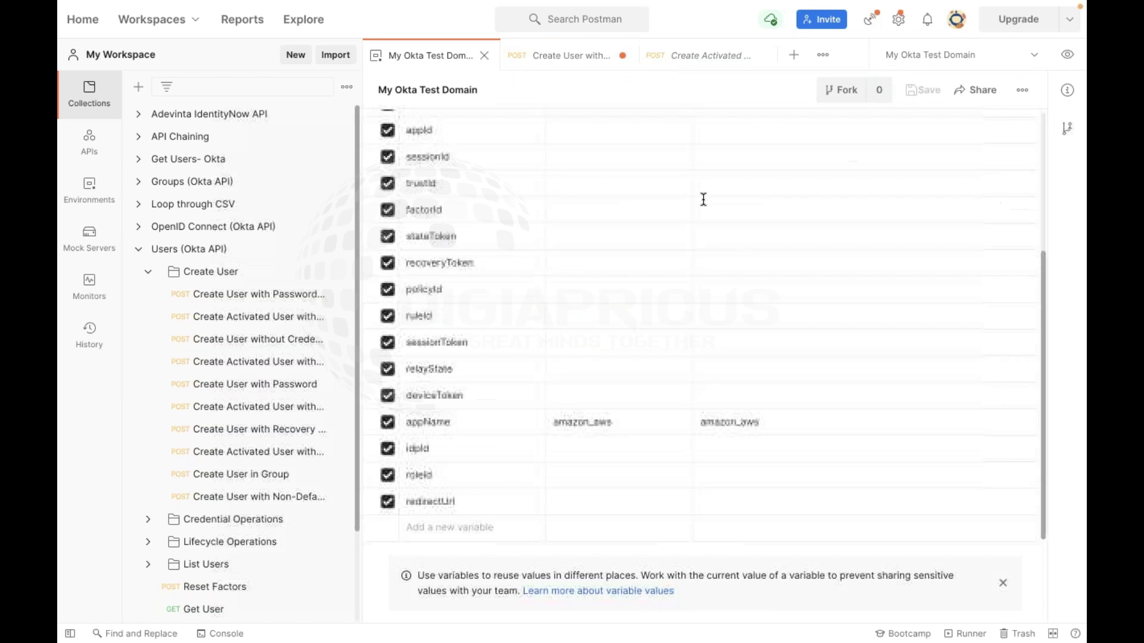
pyautogui.click(444, 529)
pyautogui.write('fir')
pyautogui.write('stName')
pyautogui.write('Vibhor')
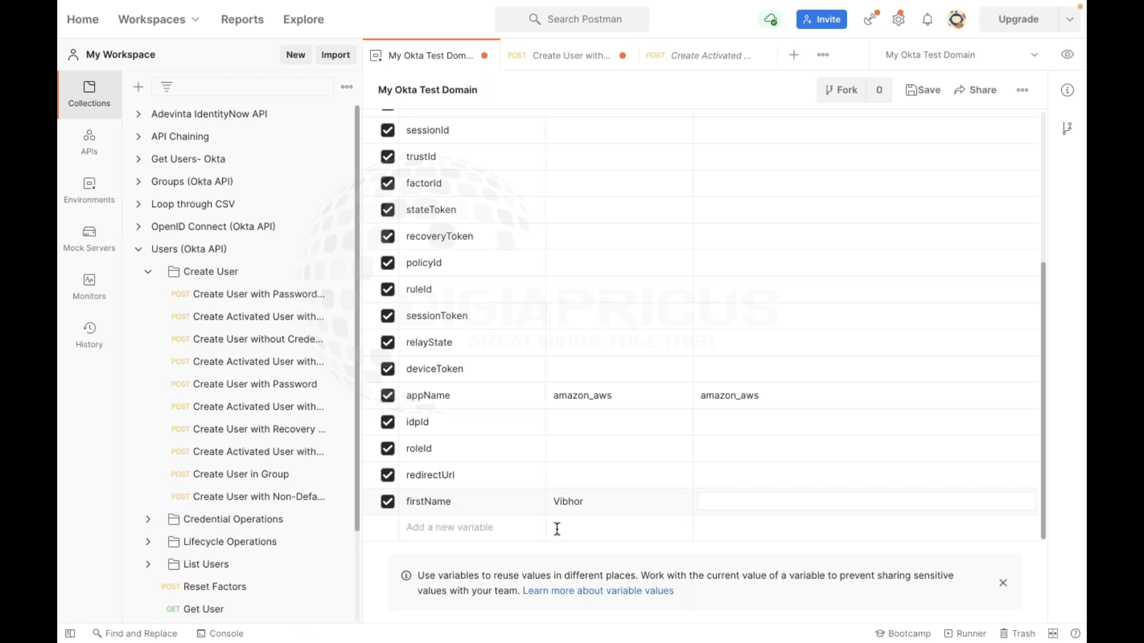
pyautogui.write('Vibhor')
pyautogui.click(923, 89)
pyautogui.click(1067, 55)
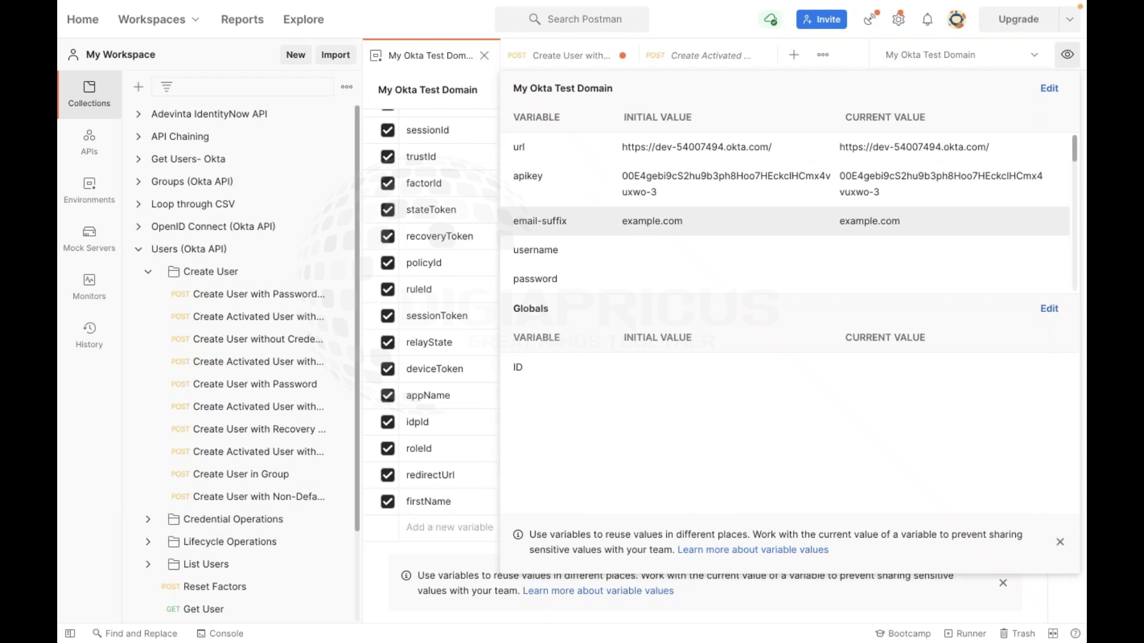
pyautogui.click(271, 363)
pyautogui.click(262, 386)
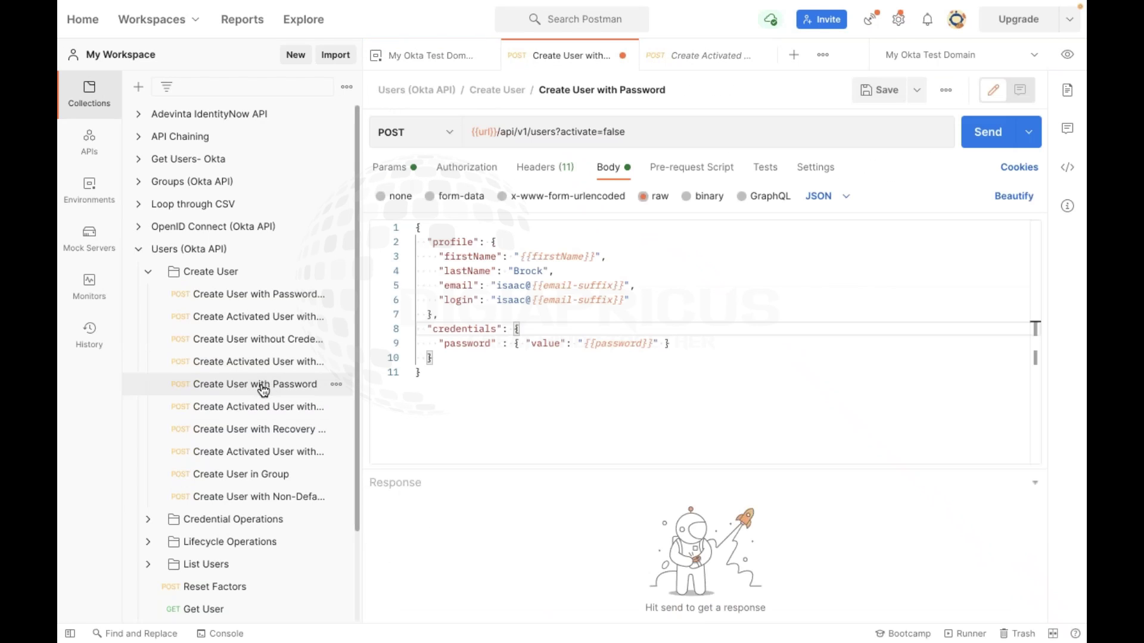
pyautogui.click(562, 257)
pyautogui.click(544, 243)
pyautogui.click(547, 261)
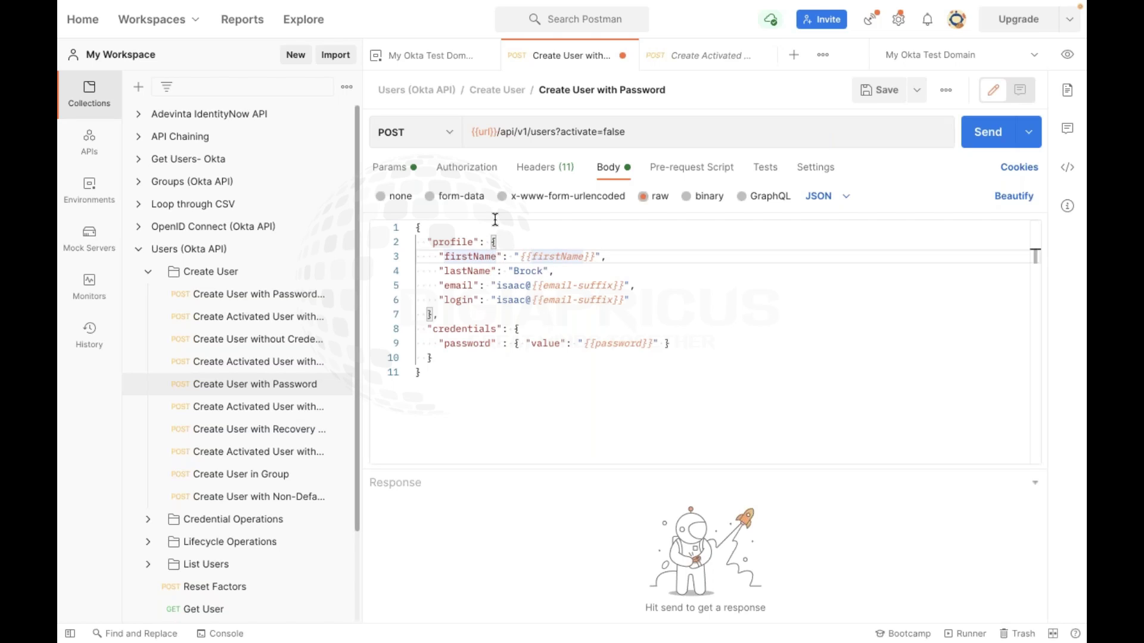
pyautogui.click(625, 244)
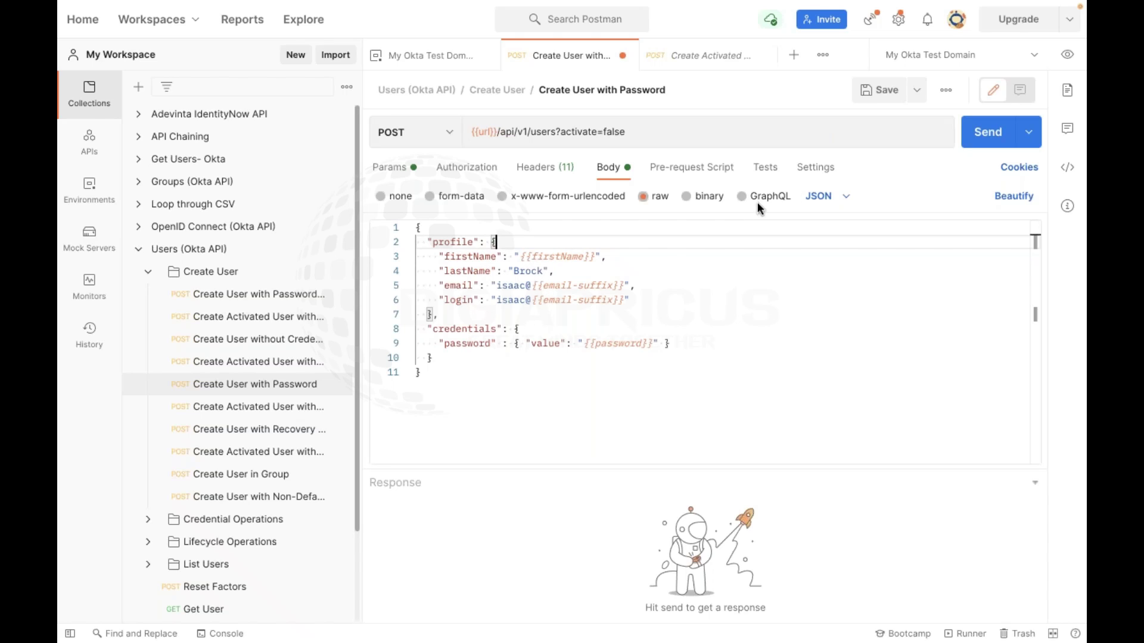
pyautogui.click(542, 256)
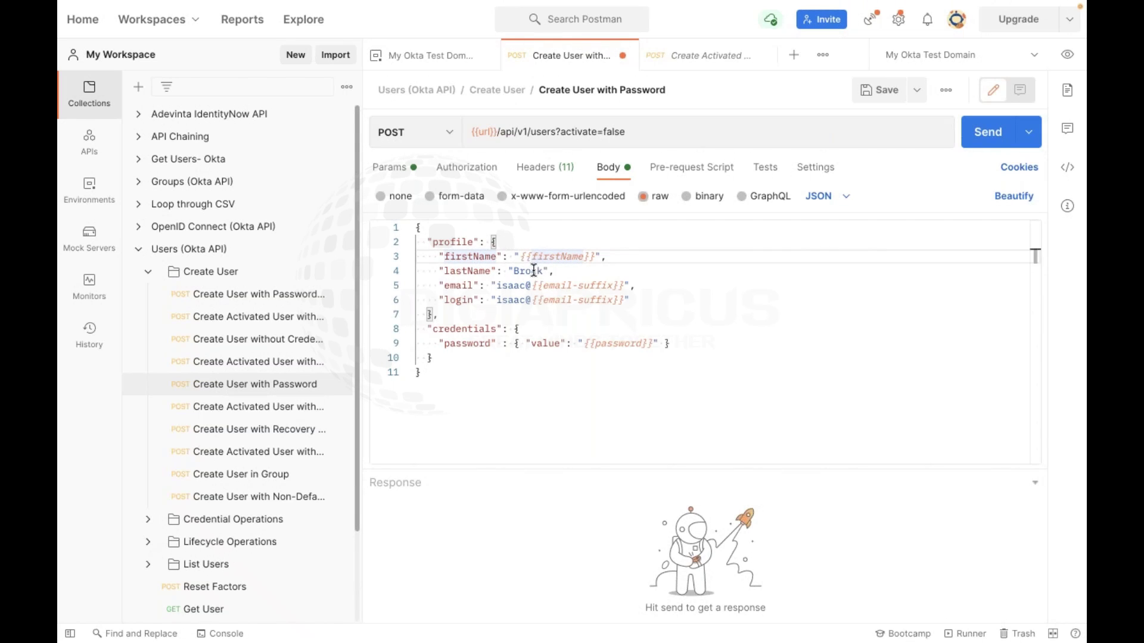
pyautogui.click(526, 271)
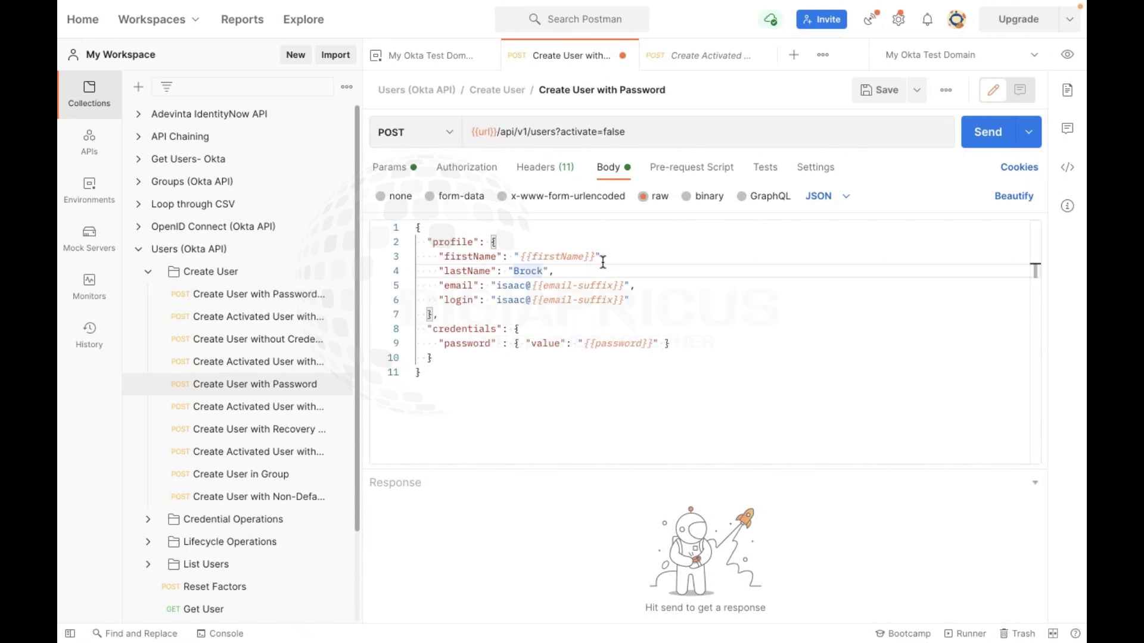
pyautogui.click(558, 257)
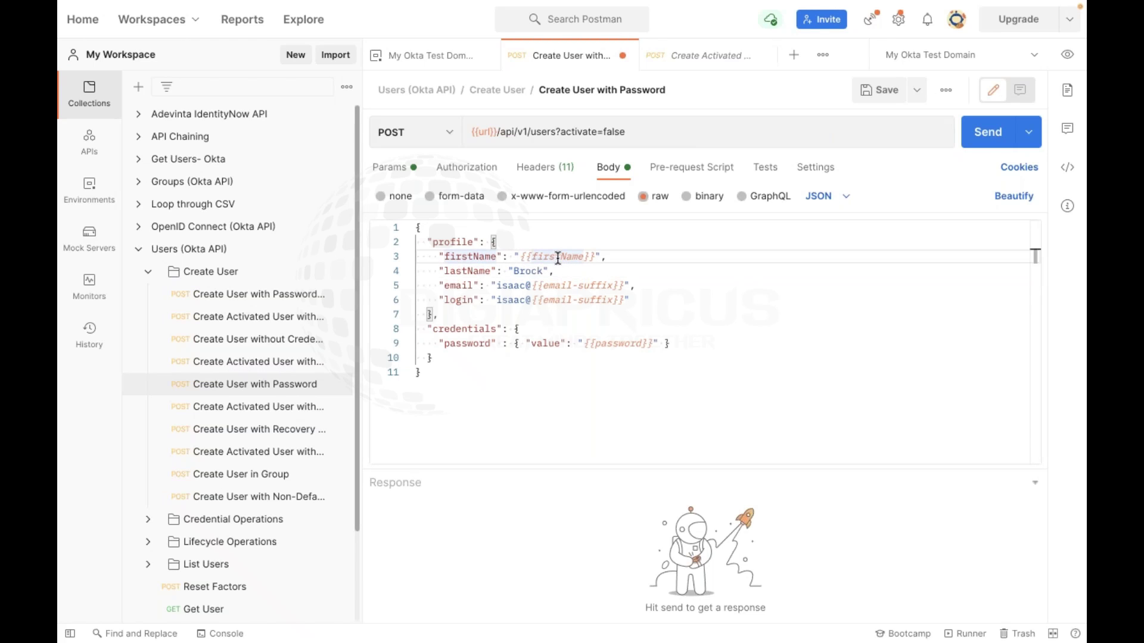
pyautogui.click(1068, 58)
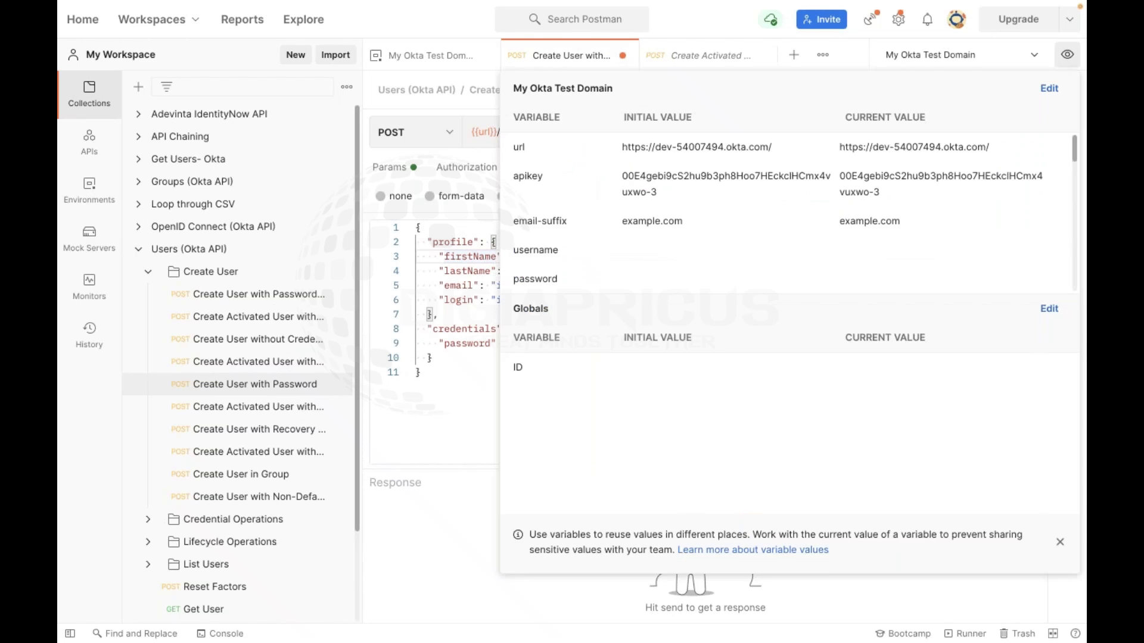
pyautogui.click(1072, 63)
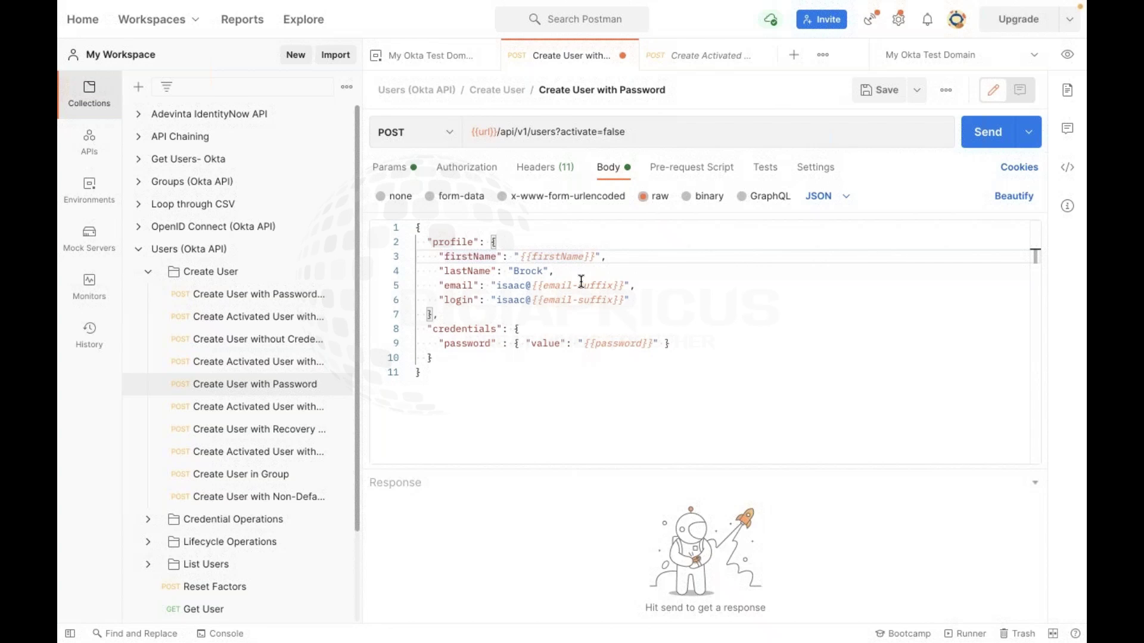
# Replace {{firstName}} on line 3 with the user's literal first name and save the request
pyautogui.click(581, 281)
pyautogui.click(519, 255)
pyautogui.moveTo(520, 255); pyautogui.dragTo(595, 255)
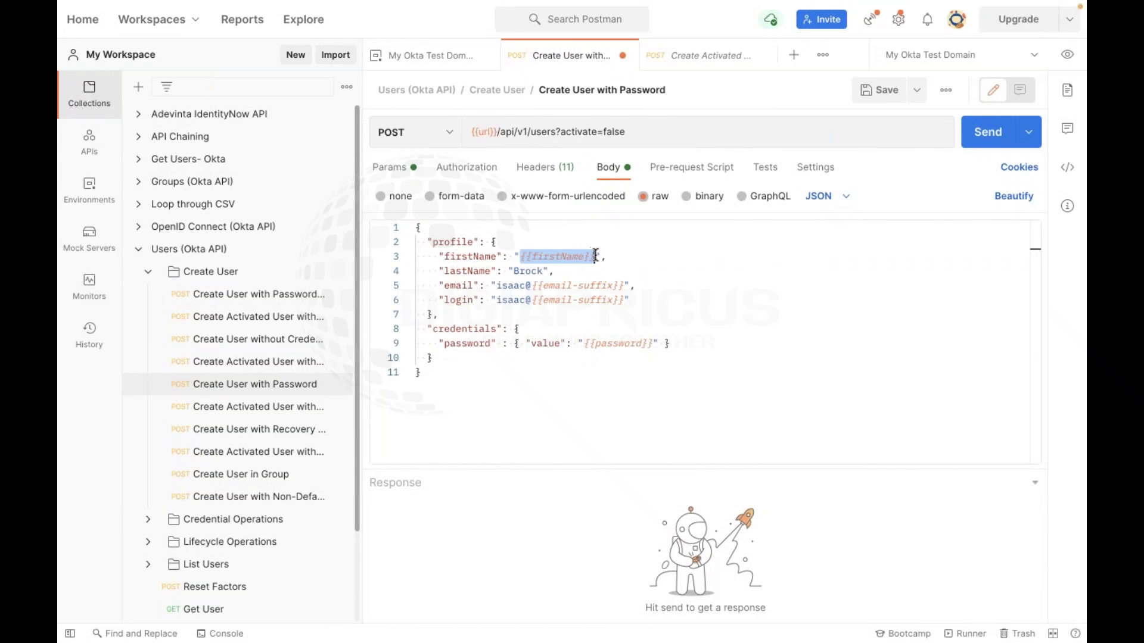
pyautogui.write('Issac')
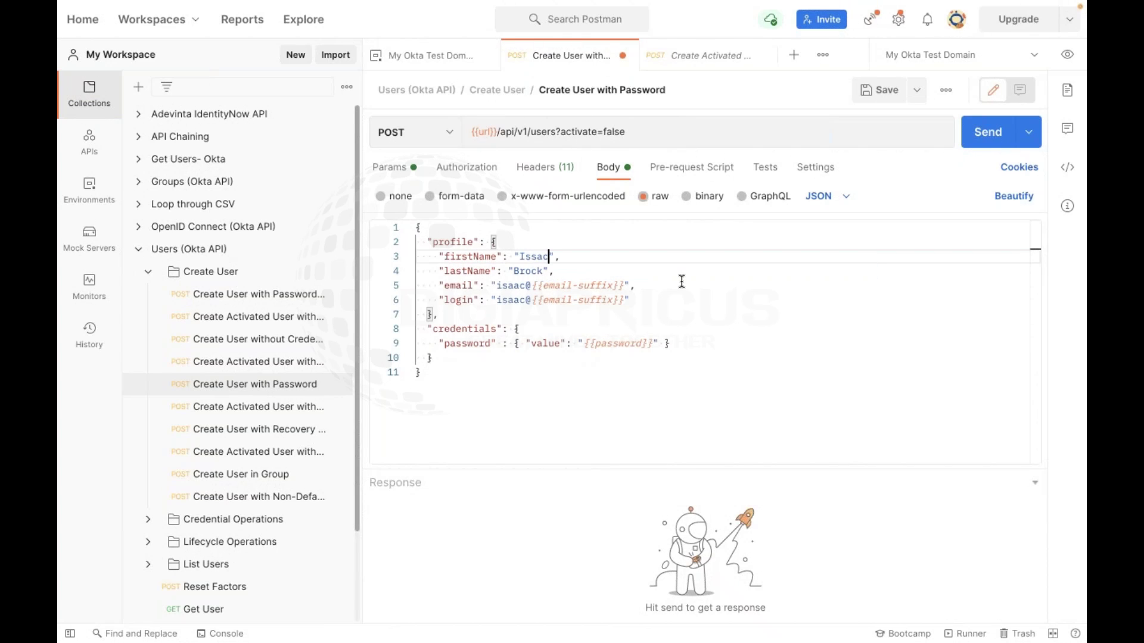
pyautogui.click(616, 366)
pyautogui.hotkey('ctrl', 's')
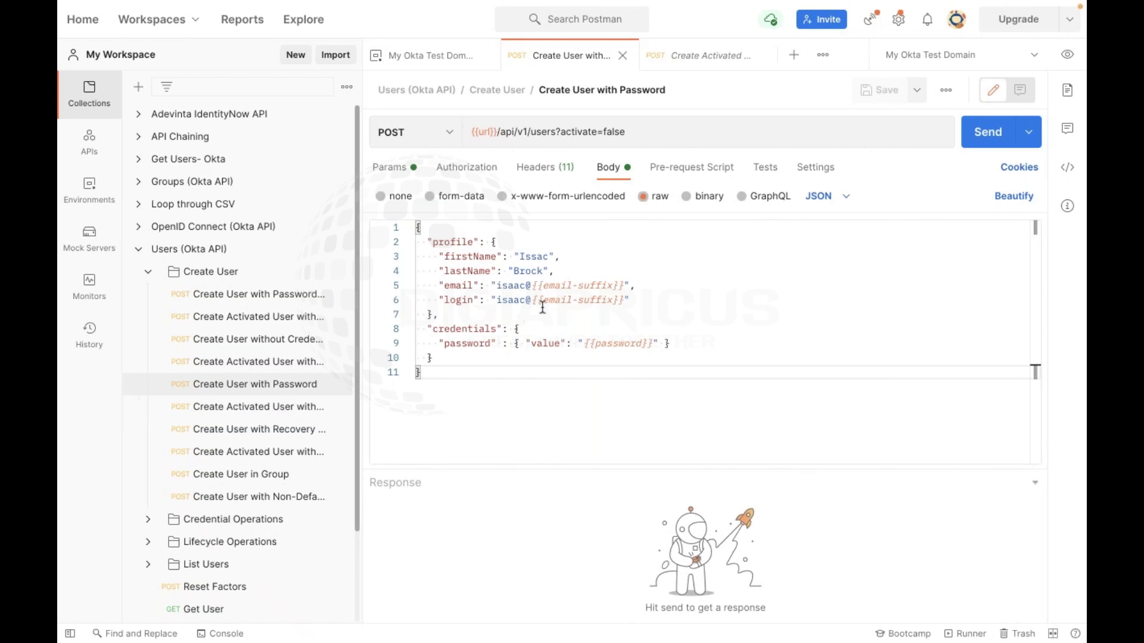
pyautogui.click(548, 174)
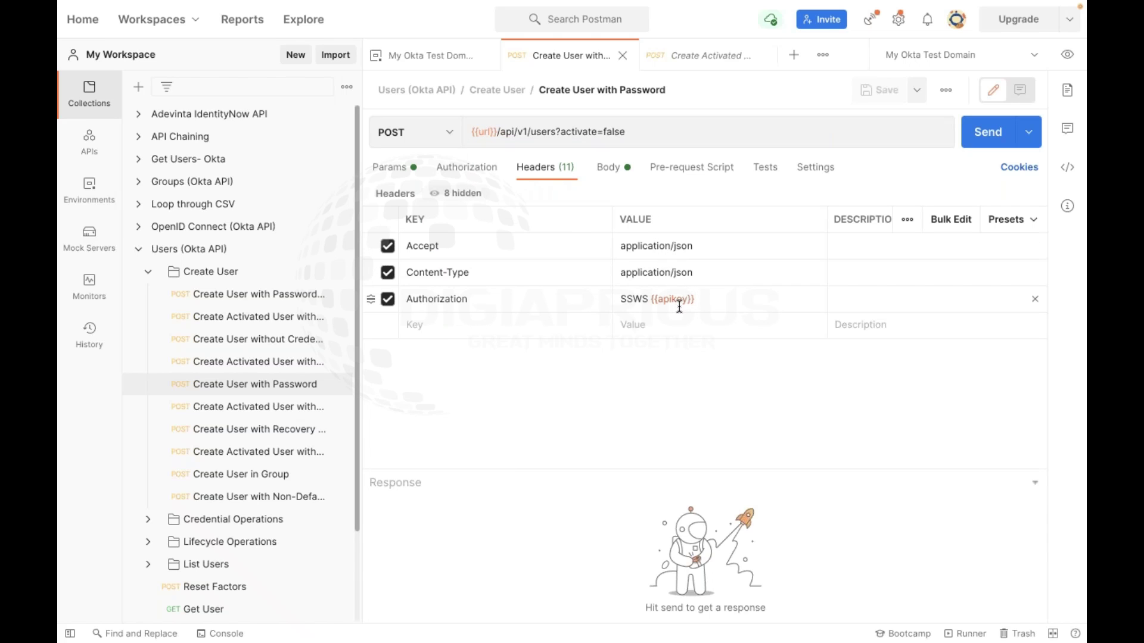
# Check the {{apikey}} Authorization header value, then return to the JSON request body
pyautogui.moveTo(677, 302)
pyautogui.click(610, 170)
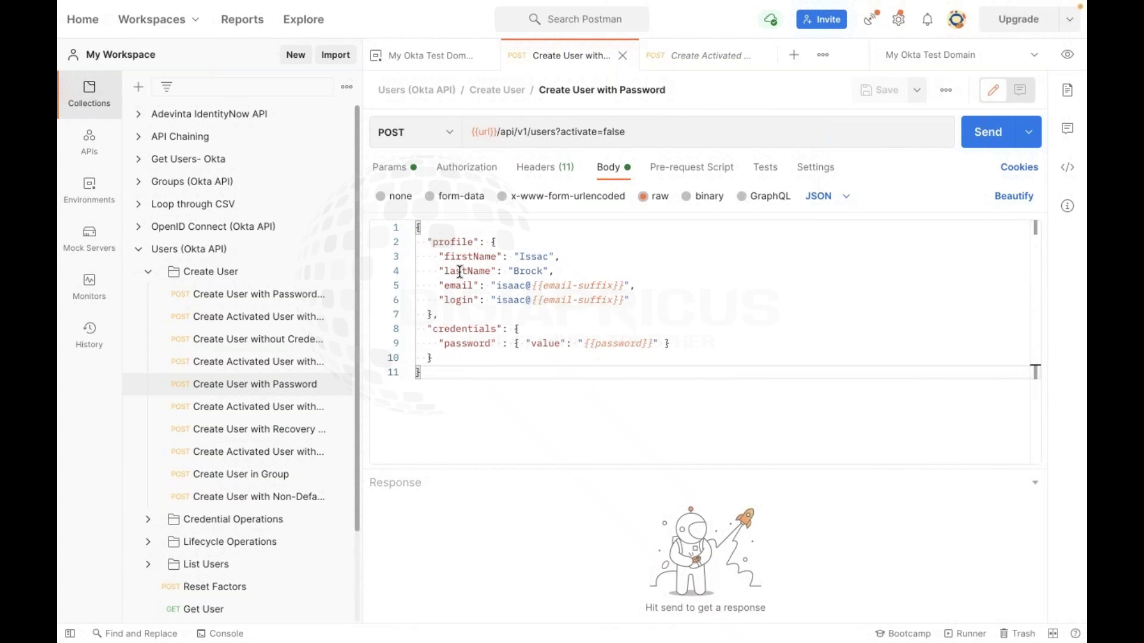
# Open and close the body format list, leaving the body type as JSON
pyautogui.click(424, 242)
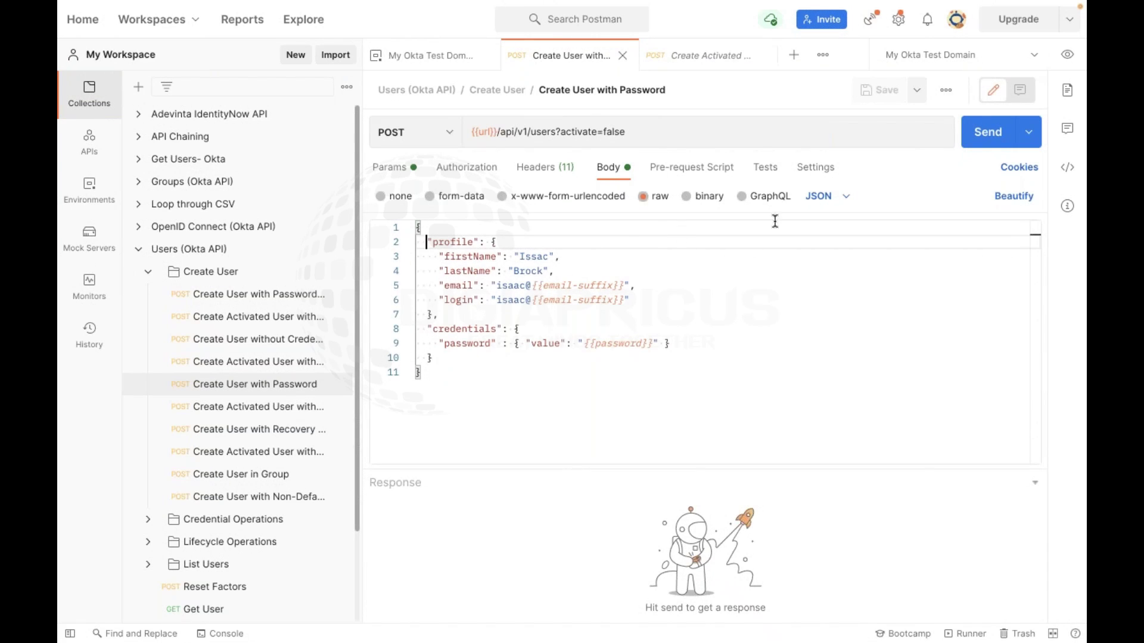
pyautogui.click(820, 198)
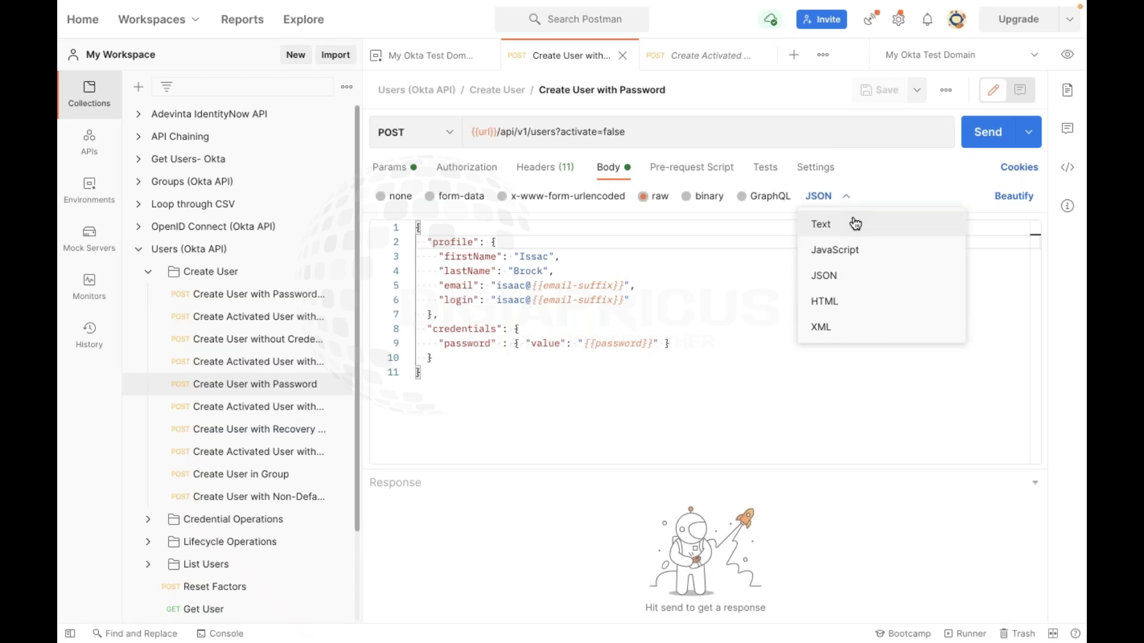
pyautogui.click(893, 166)
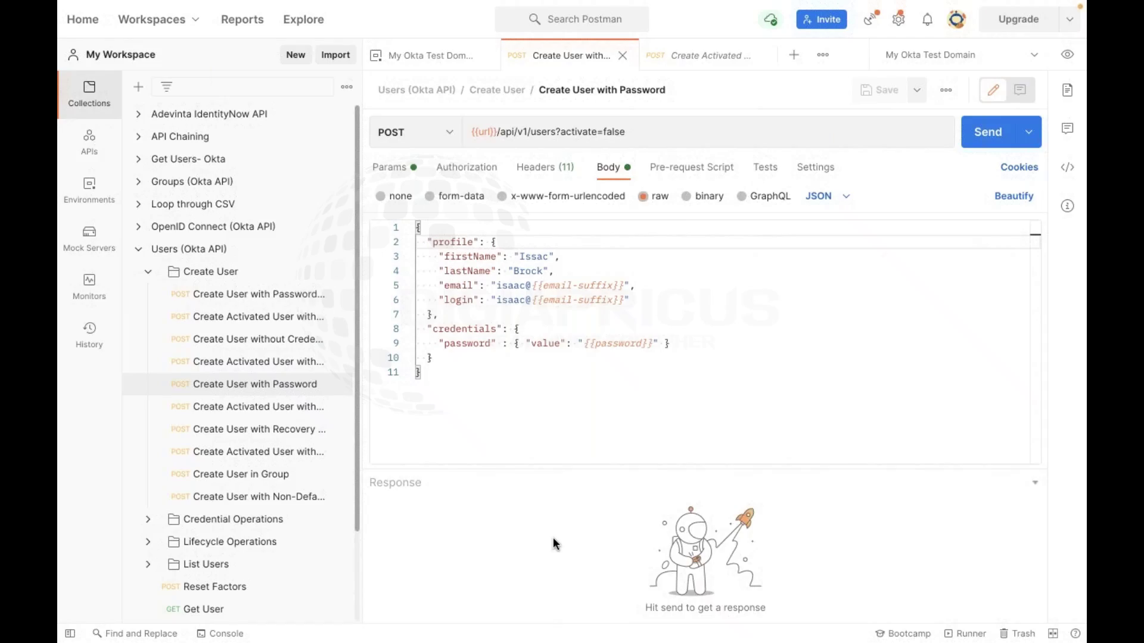
# Switch to the full-screen Chrome window and open a new tab
pyautogui.hotkey('ctrl', 'Right')
pyautogui.hotkey('ctrl', 'Left')
pyautogui.hotkey('ctrl', 'Right')
pyautogui.click(1005, 21)
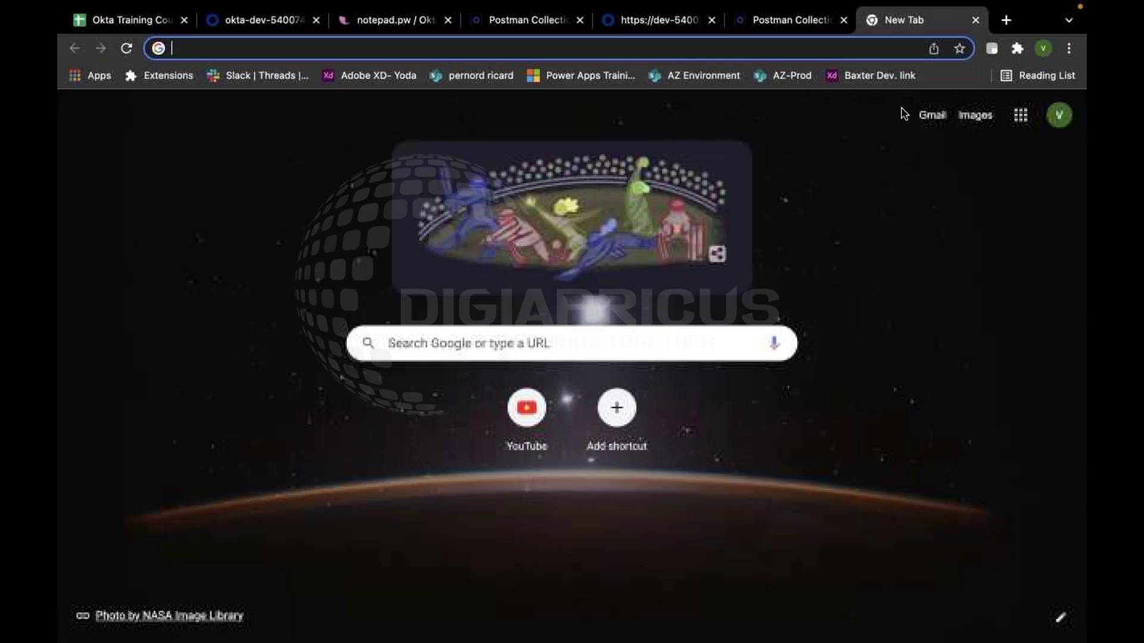
# Search for 'Okta user api' and open the Okta Developer Users API page
pyautogui.write('Okta user api')
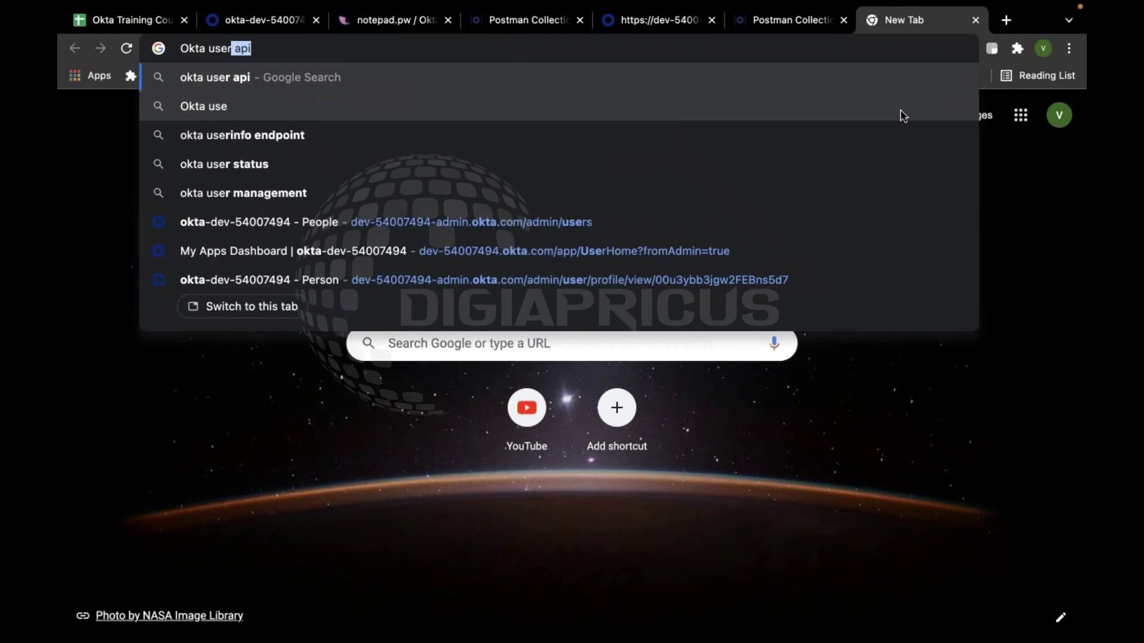
pyautogui.press('Return')
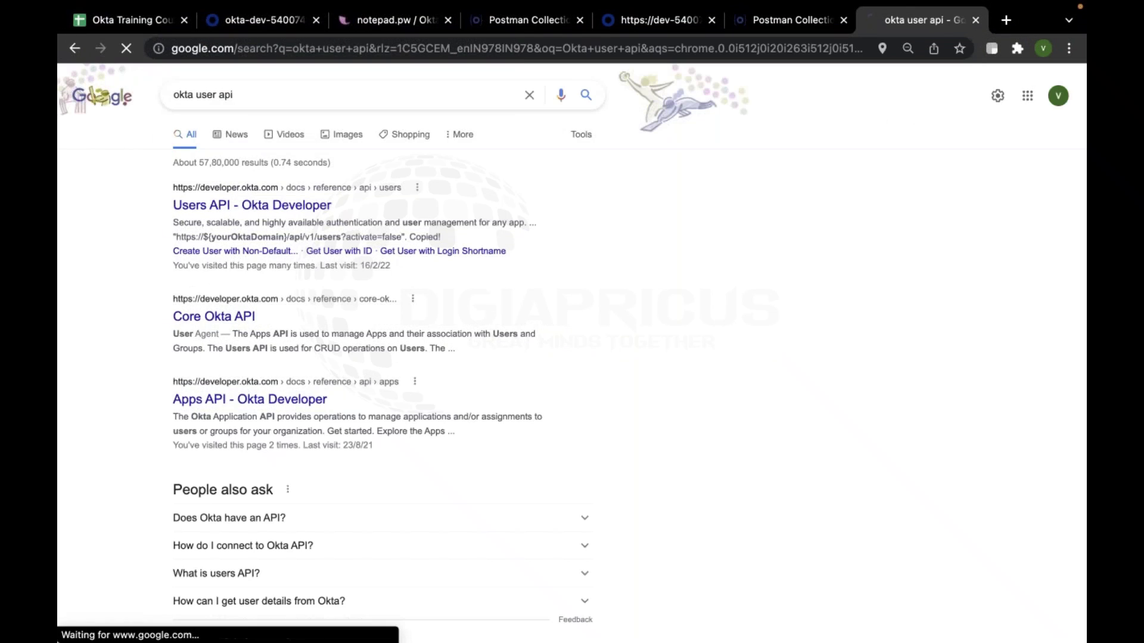
pyautogui.click(298, 205)
pyautogui.scroll(-10, 554, 337)
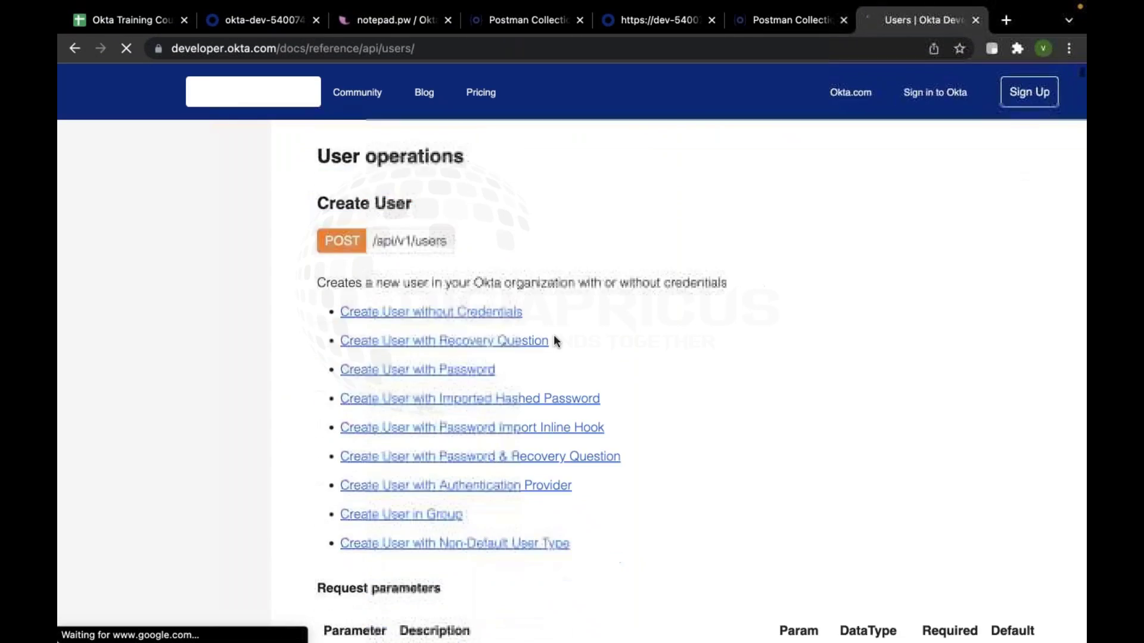
pyautogui.scroll(-7, 554, 341)
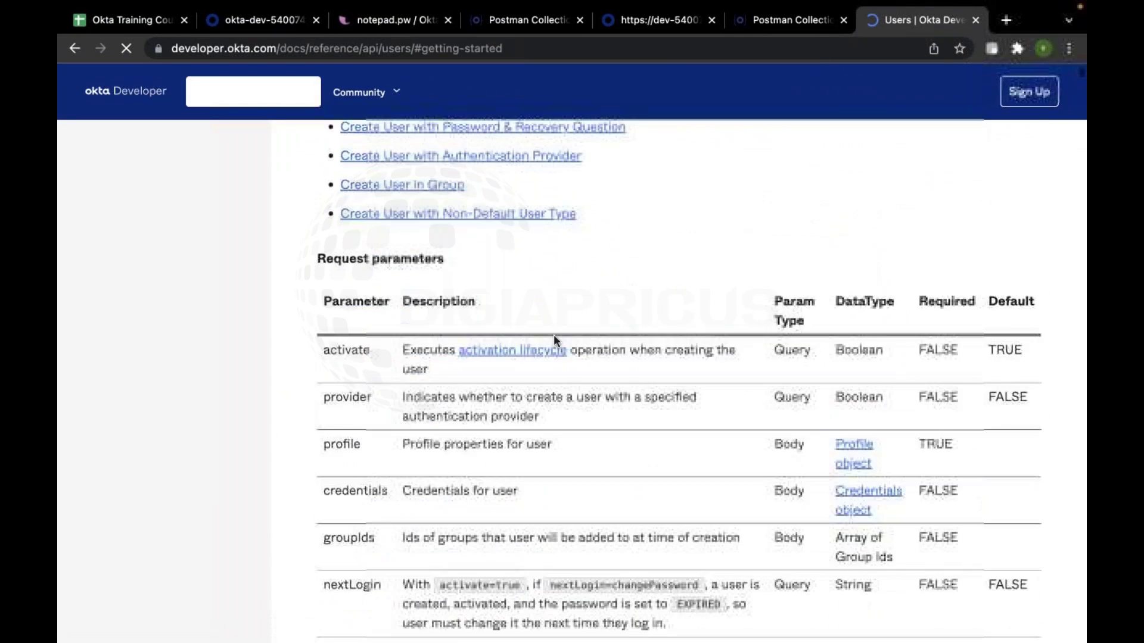
pyautogui.scroll(8, 554, 340)
pyautogui.scroll(-2, 424, 472)
# Jump to Create User with Password and select its profile and credentials JSON example
pyautogui.click(425, 465)
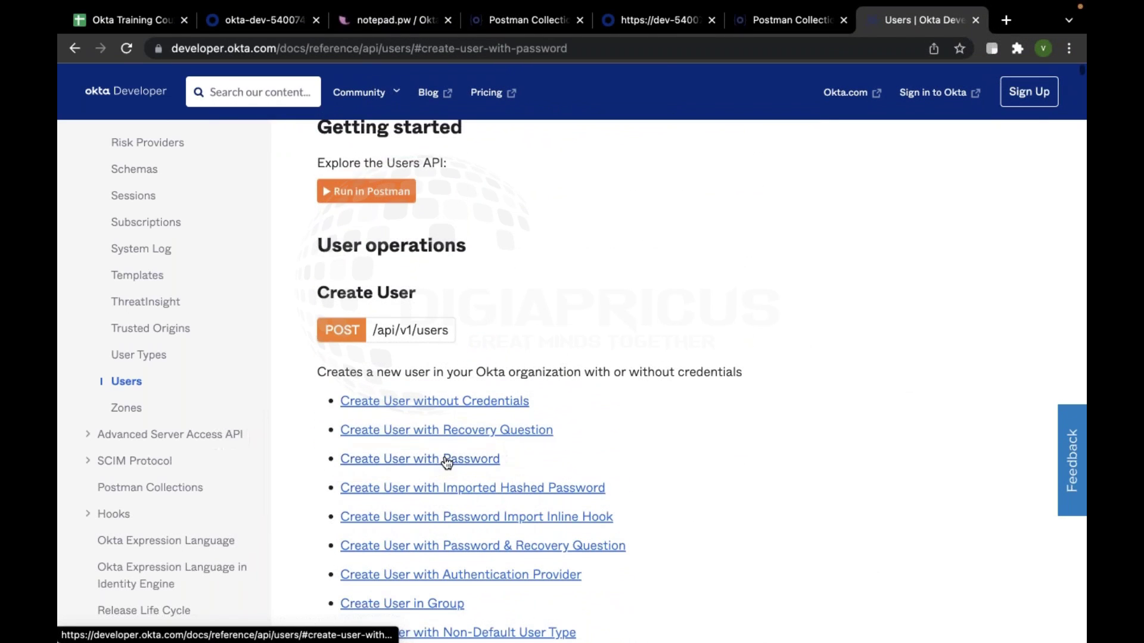
pyautogui.scroll(-3, 634, 314)
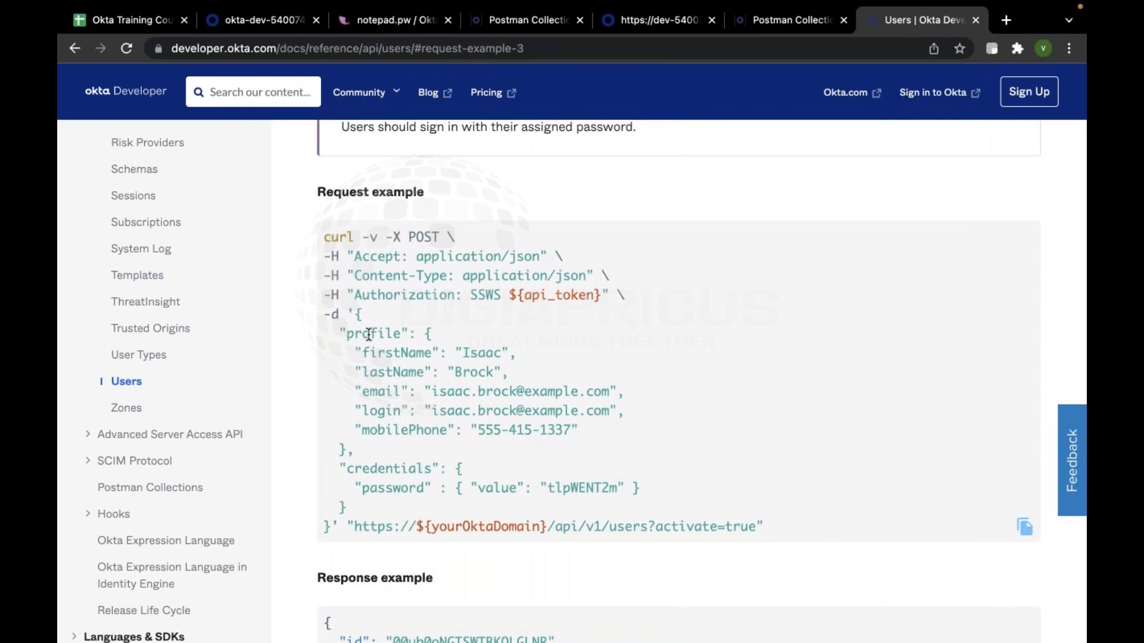
pyautogui.moveTo(344, 329); pyautogui.dragTo(415, 492)
pyautogui.keyDown('shift'); pyautogui.click(382, 517); pyautogui.keyUp('shift')
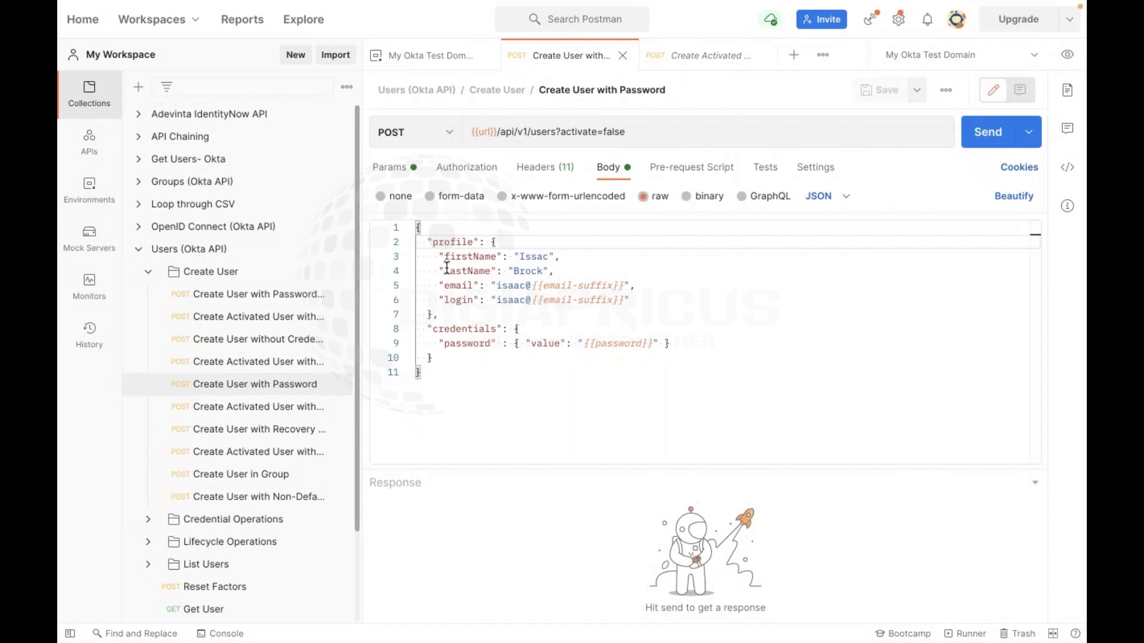
# Inspect the first name value and profile key on lines 2–3 of the body
pyautogui.doubleClick(533, 257)
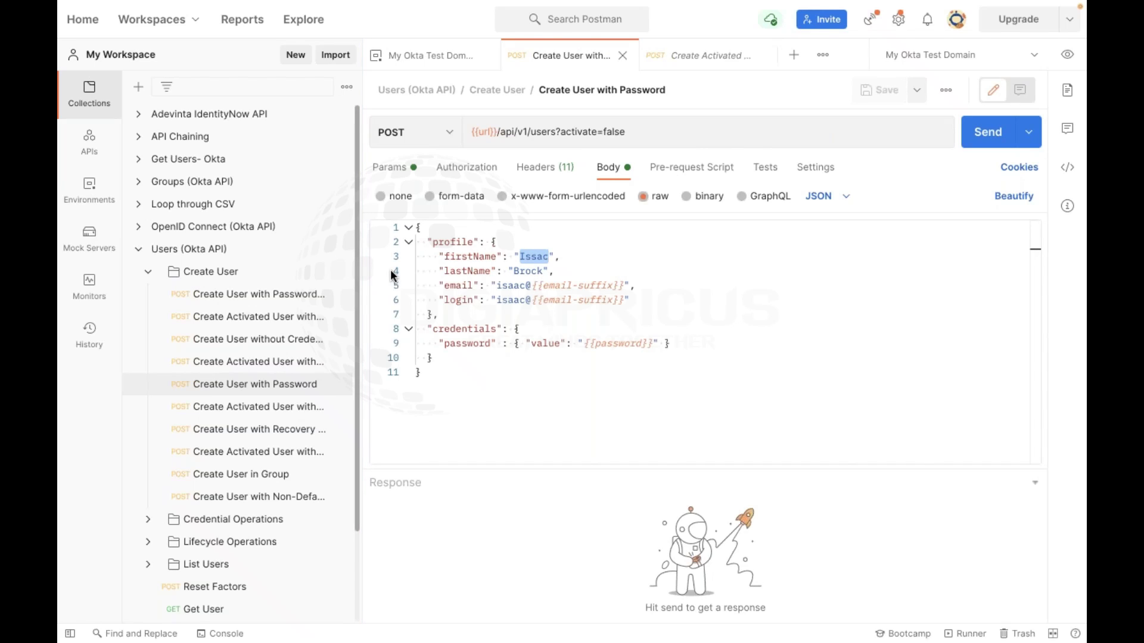
pyautogui.click(454, 242)
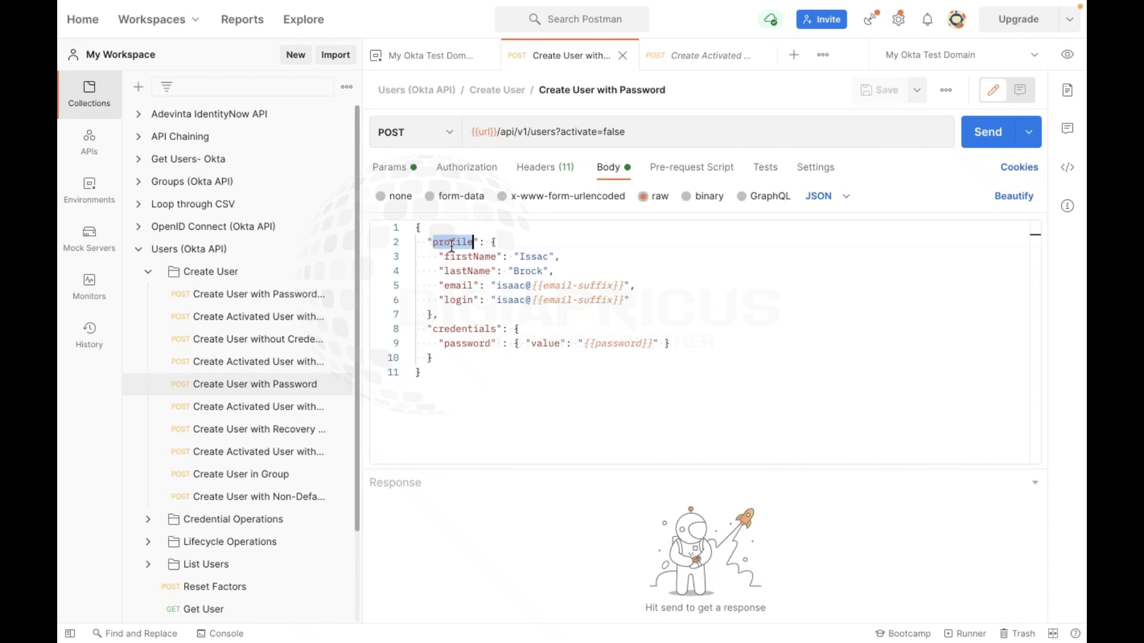
pyautogui.tripleClick(472, 244)
pyautogui.click(455, 256)
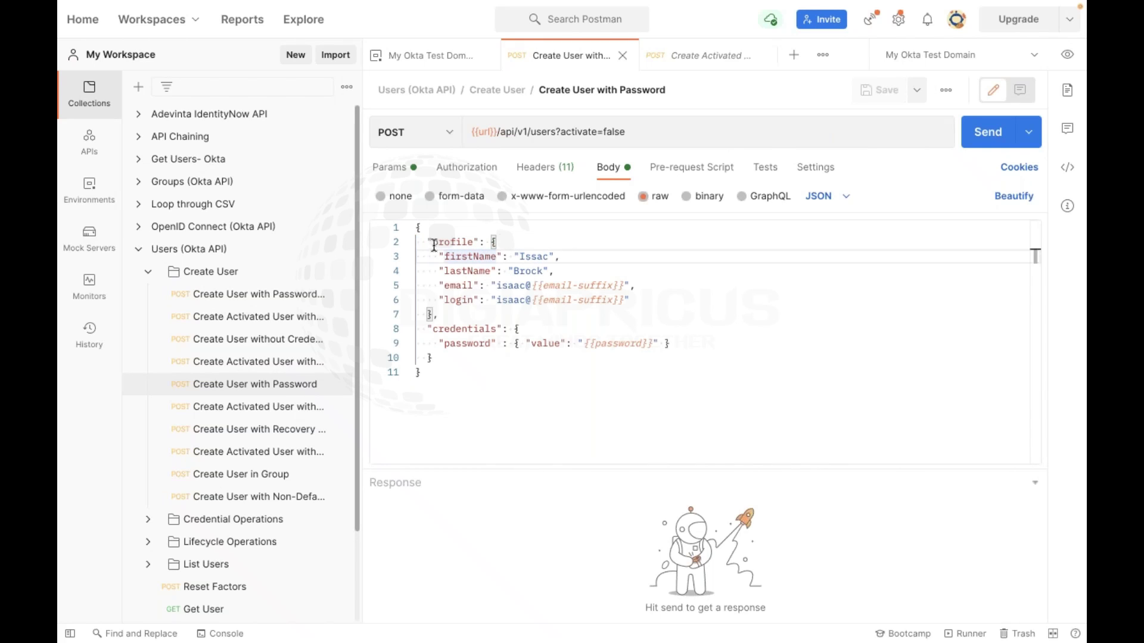
pyautogui.moveTo(436, 238); pyautogui.dragTo(484, 238)
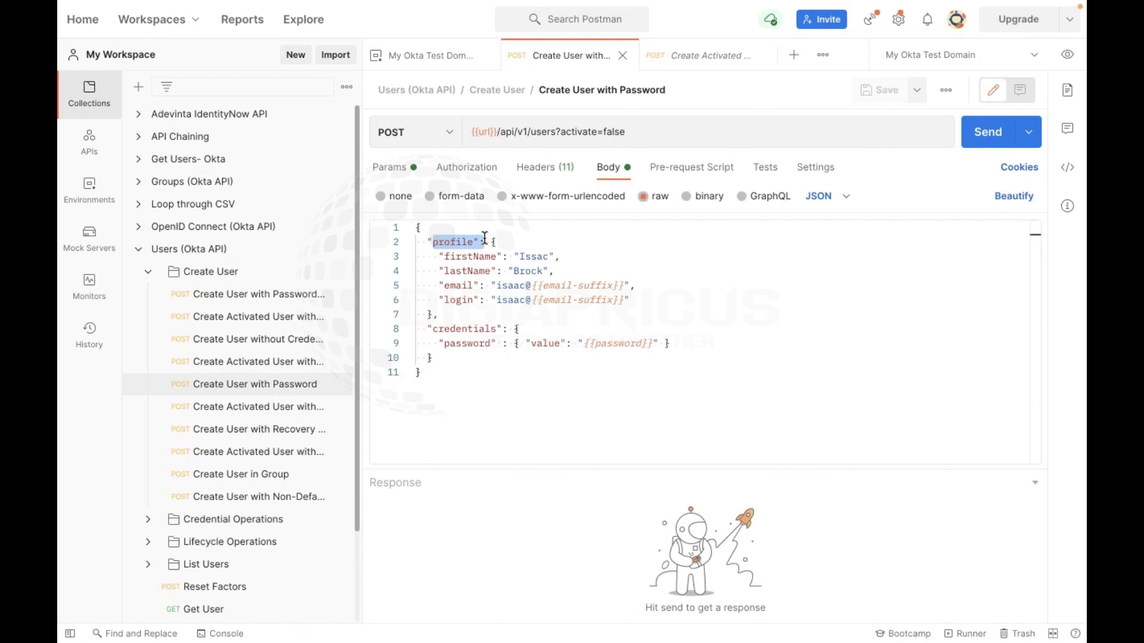
pyautogui.moveTo(484, 238); pyautogui.dragTo(486, 240)
pyautogui.click(460, 258)
# Delete the comma at the end of the email line (line 5)
pyautogui.click(462, 272)
pyautogui.click(462, 288)
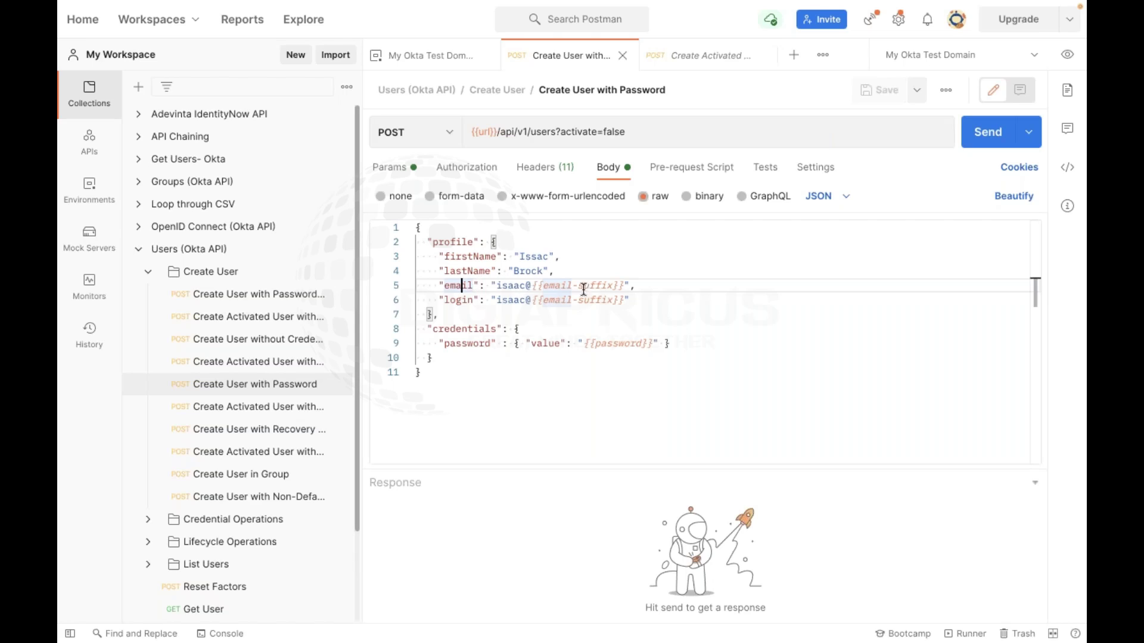
pyautogui.click(646, 289)
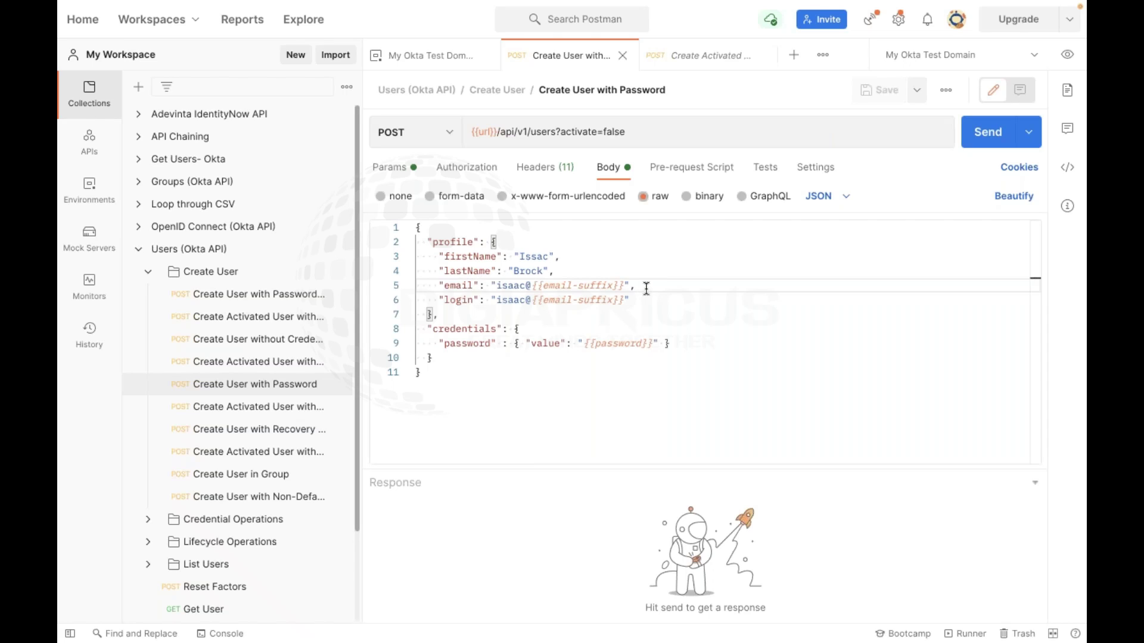
pyautogui.press('BackSpace')
pyautogui.press('Down')
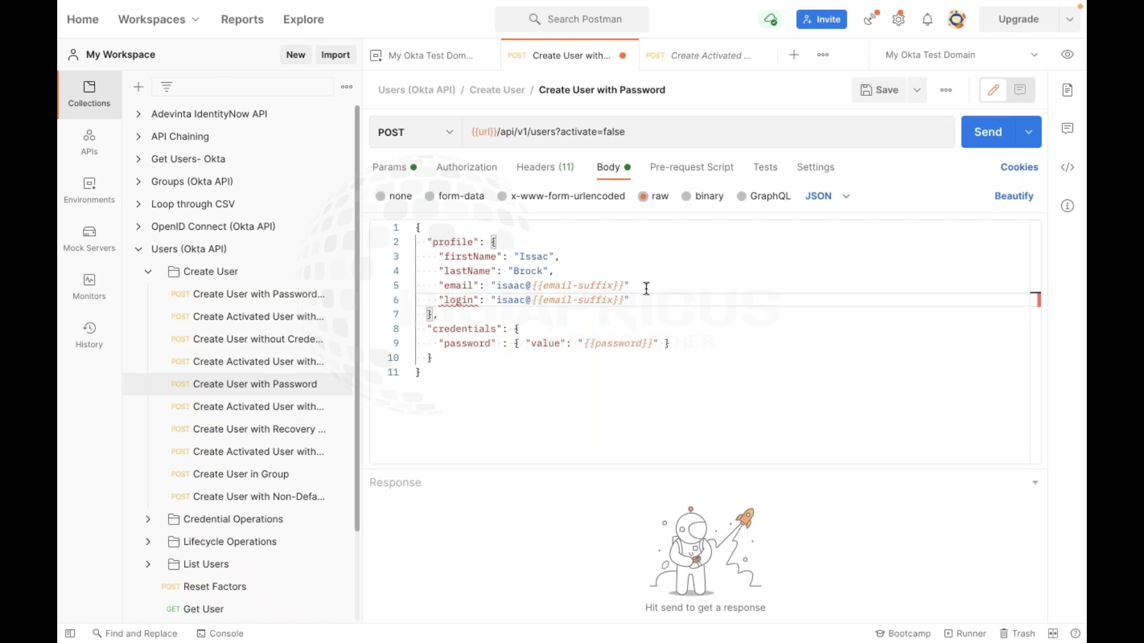
# Add a "department": "Cyber" line after the login line and save the request
pyautogui.press('Return')
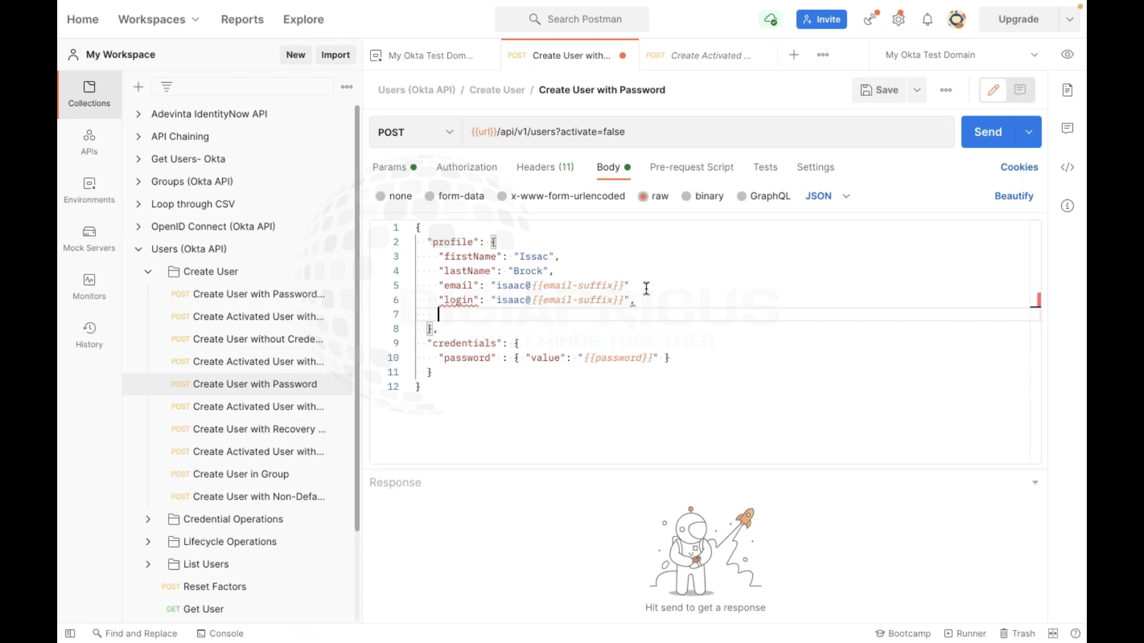
pyautogui.write('"department')
pyautogui.write('":"Cyber')
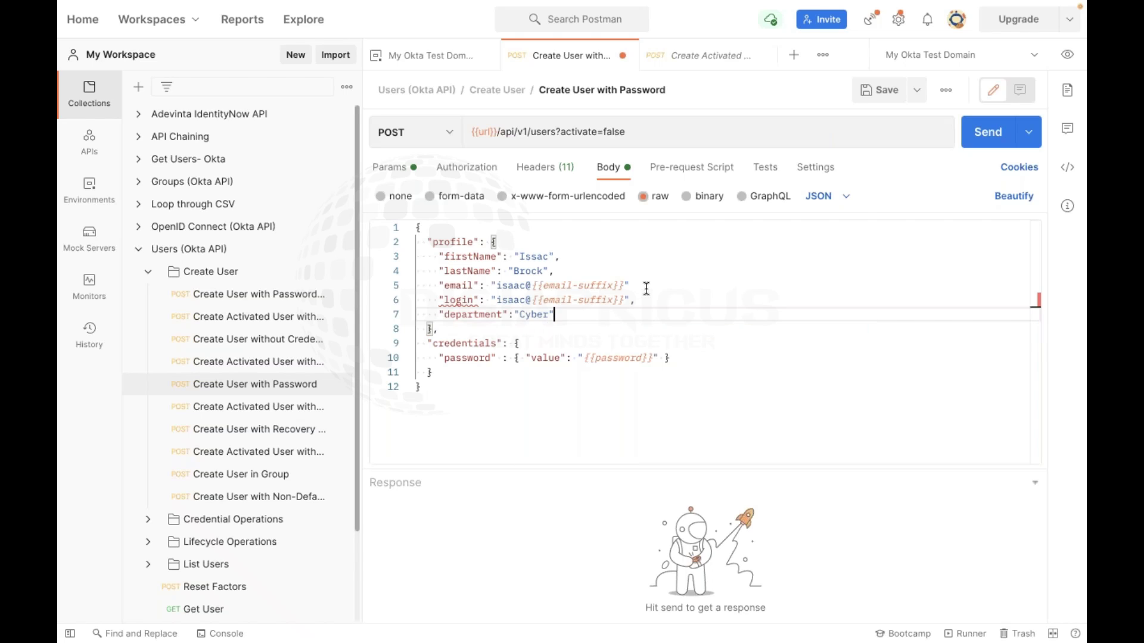
pyautogui.click(649, 303)
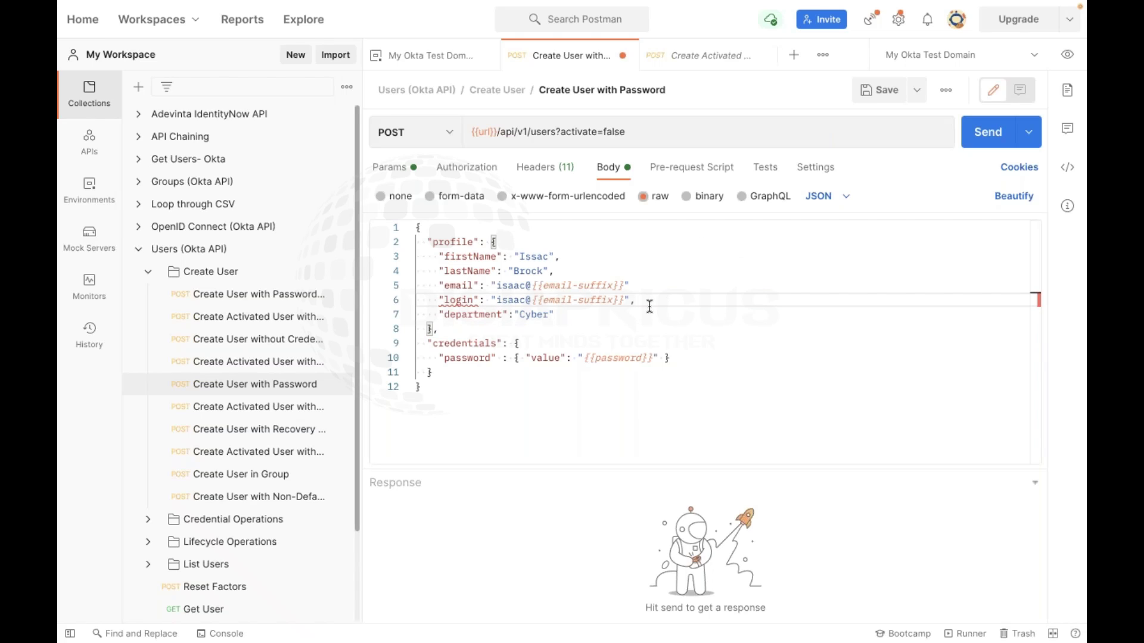
pyautogui.moveTo(450, 299)
pyautogui.click(873, 93)
# Restore the comma after the email value and save the corrected request
pyautogui.click(620, 388)
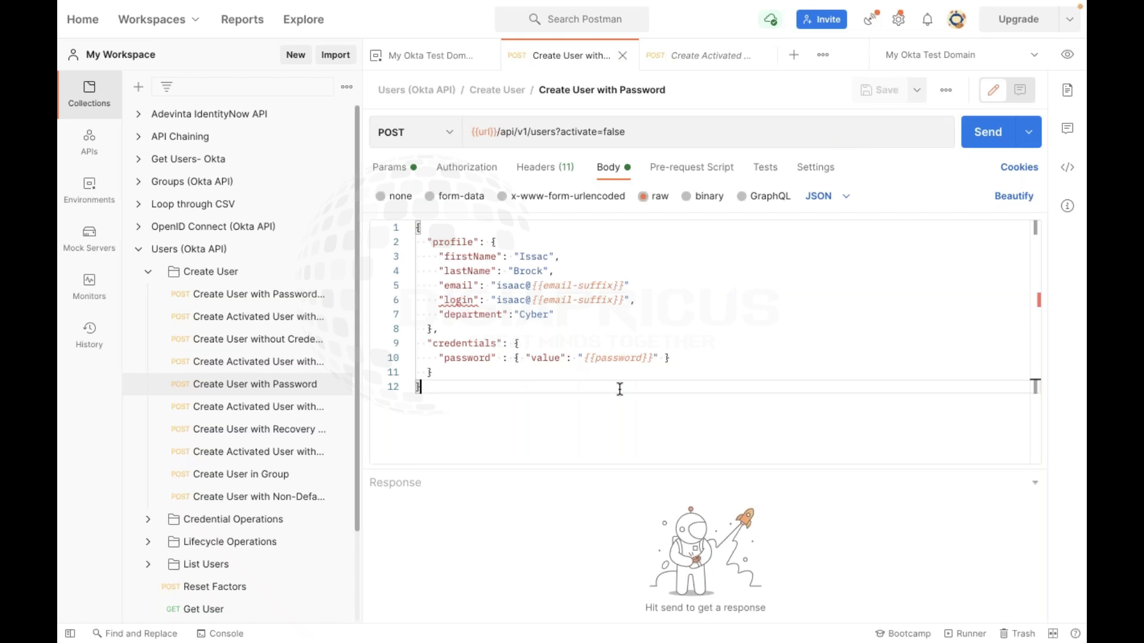
pyautogui.click(647, 289)
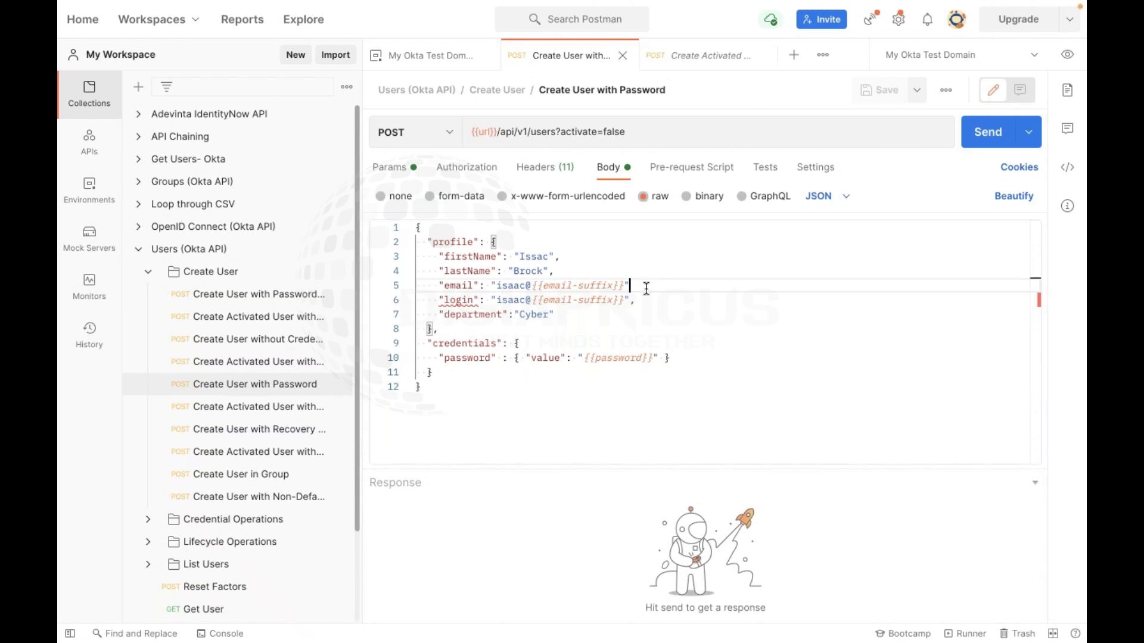
pyautogui.write(',')
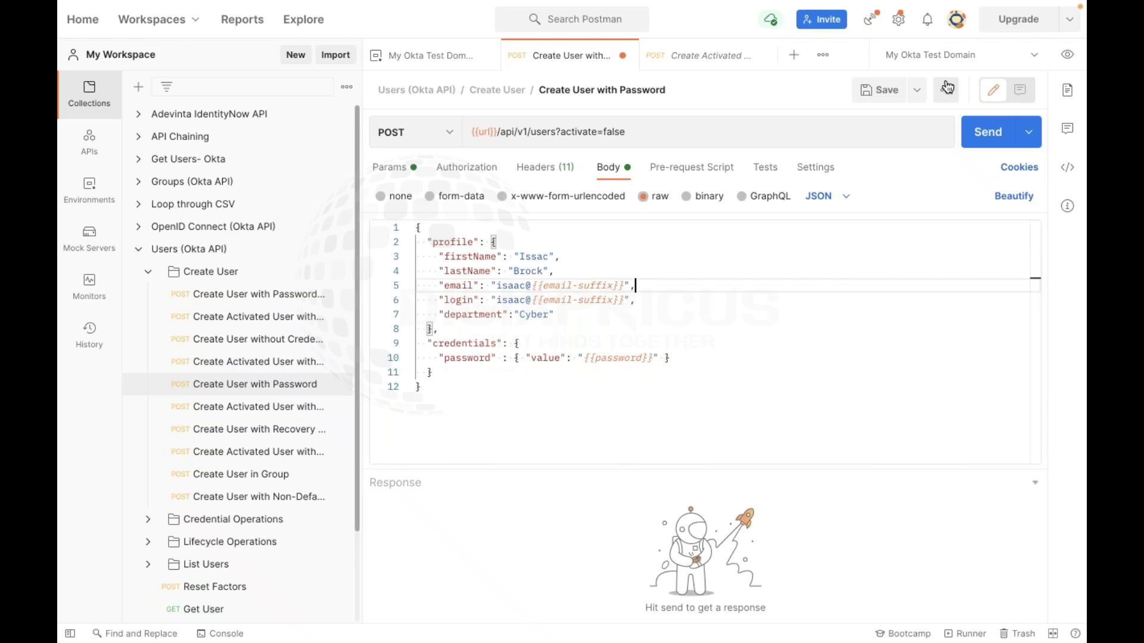
pyautogui.click(878, 90)
pyautogui.click(535, 442)
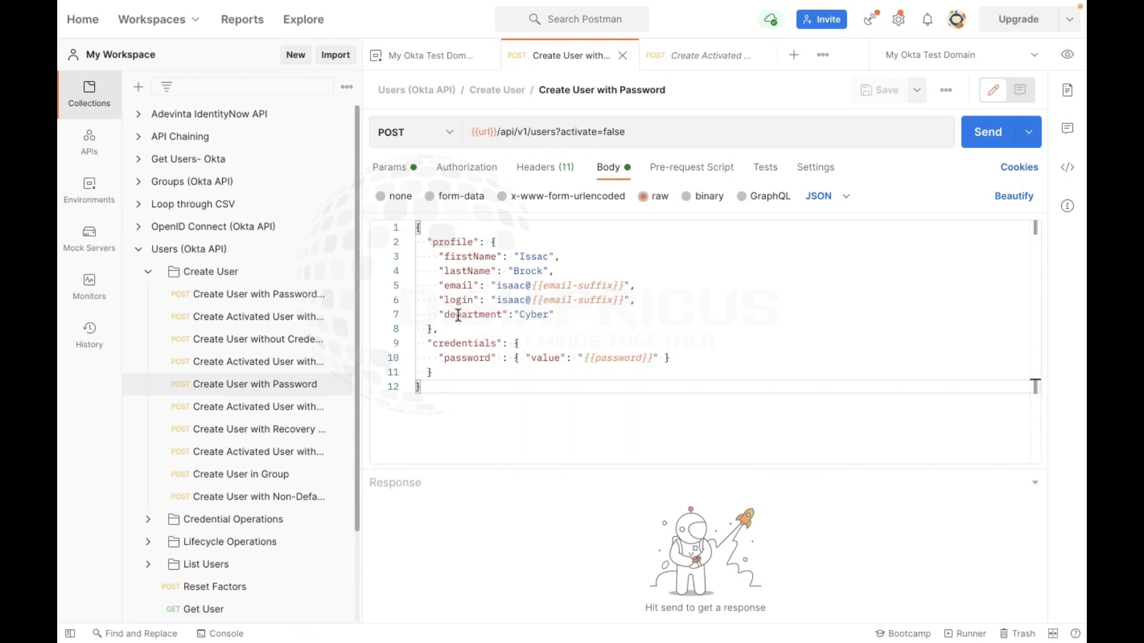
pyautogui.doubleClick(456, 315)
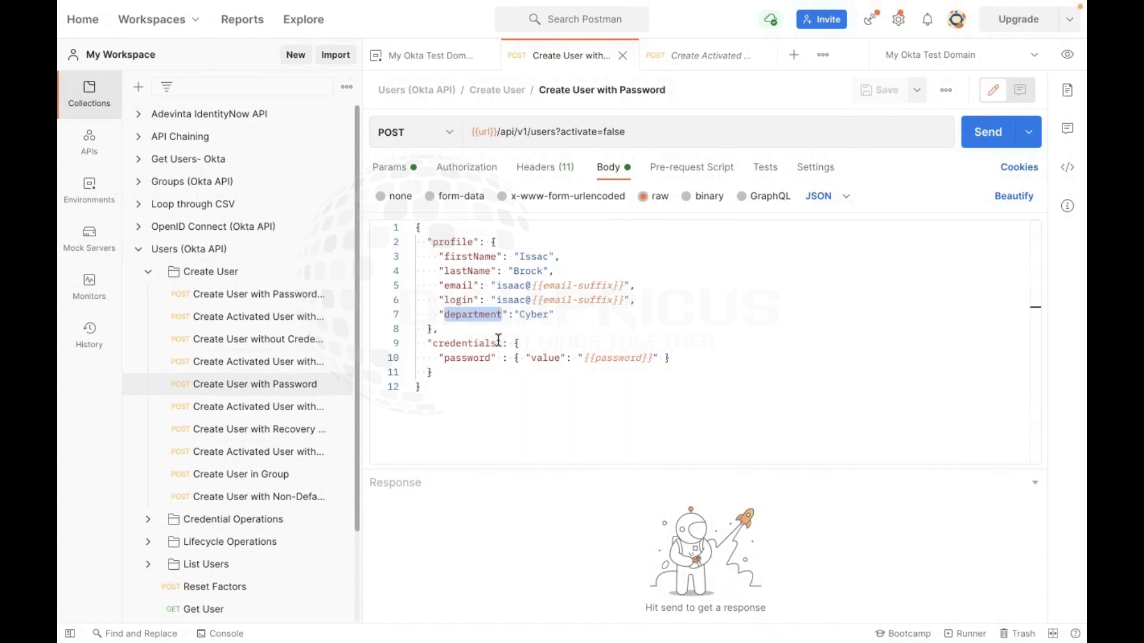
pyautogui.click(563, 314)
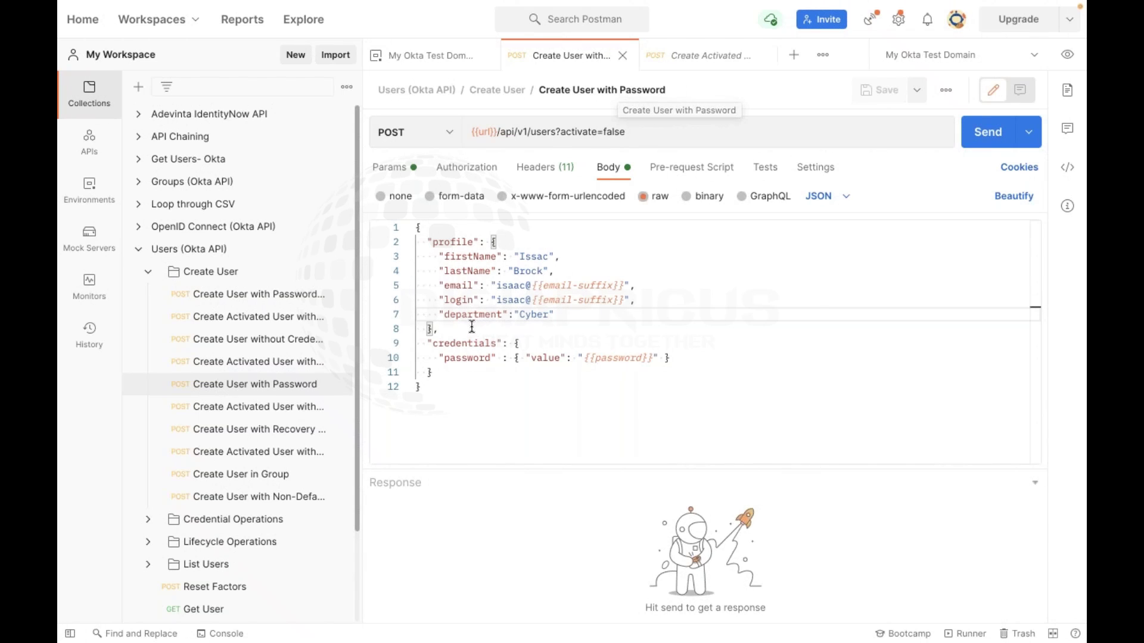
pyautogui.click(451, 343)
pyautogui.tripleClick(450, 344)
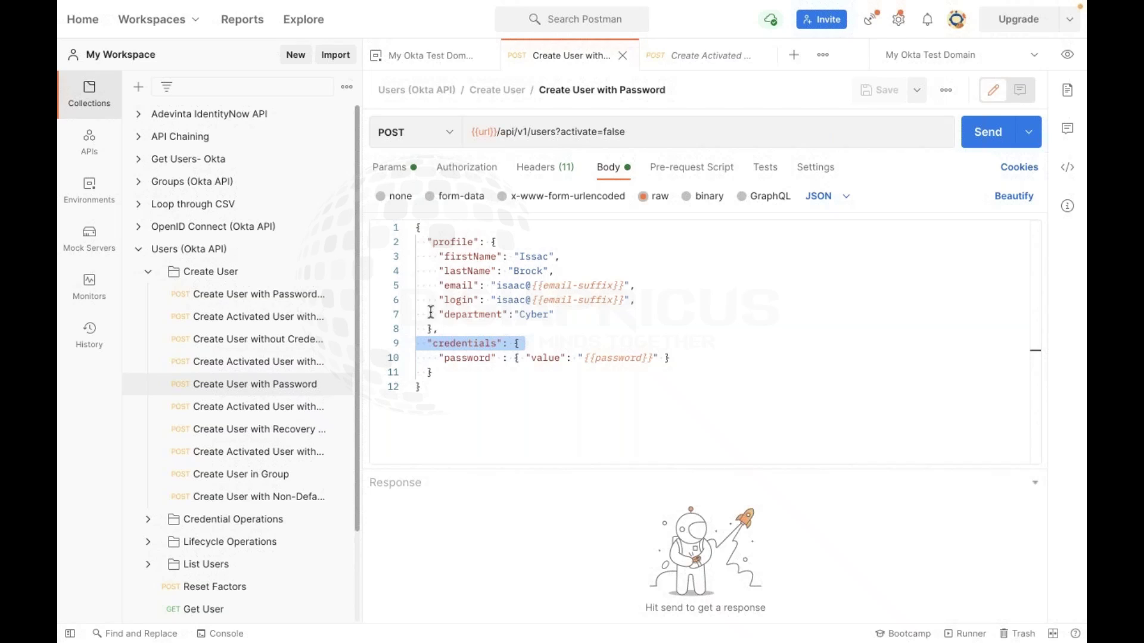
pyautogui.hotkey('ctrl', 'Right')
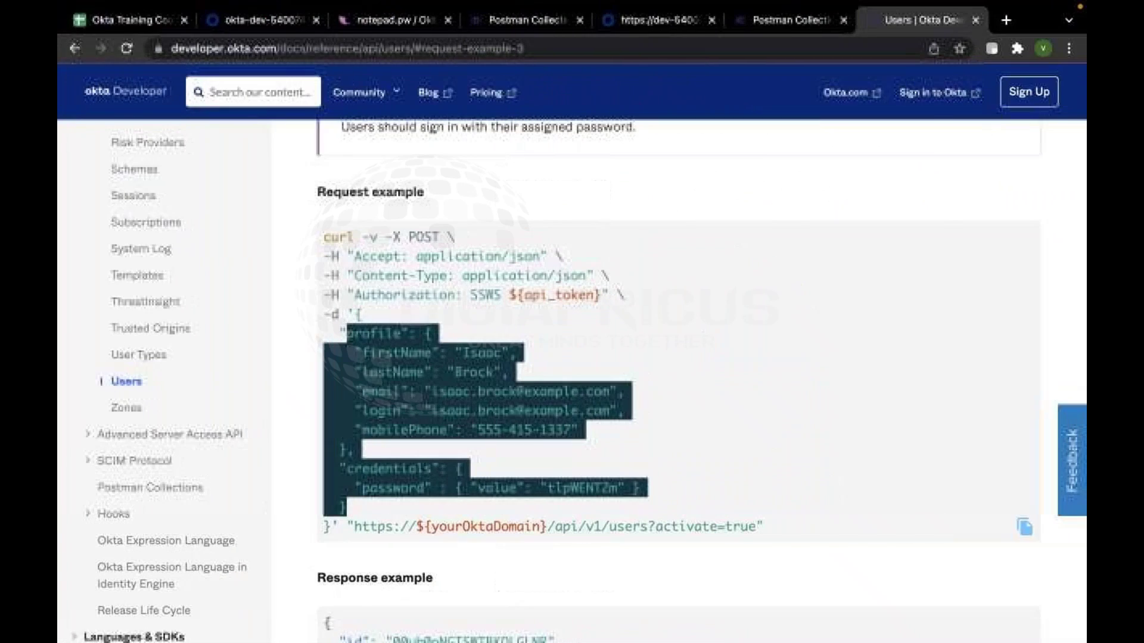
# Reload the raw /api/v1/users JSON tab in Chrome
pyautogui.click(668, 30)
pyautogui.click(75, 47)
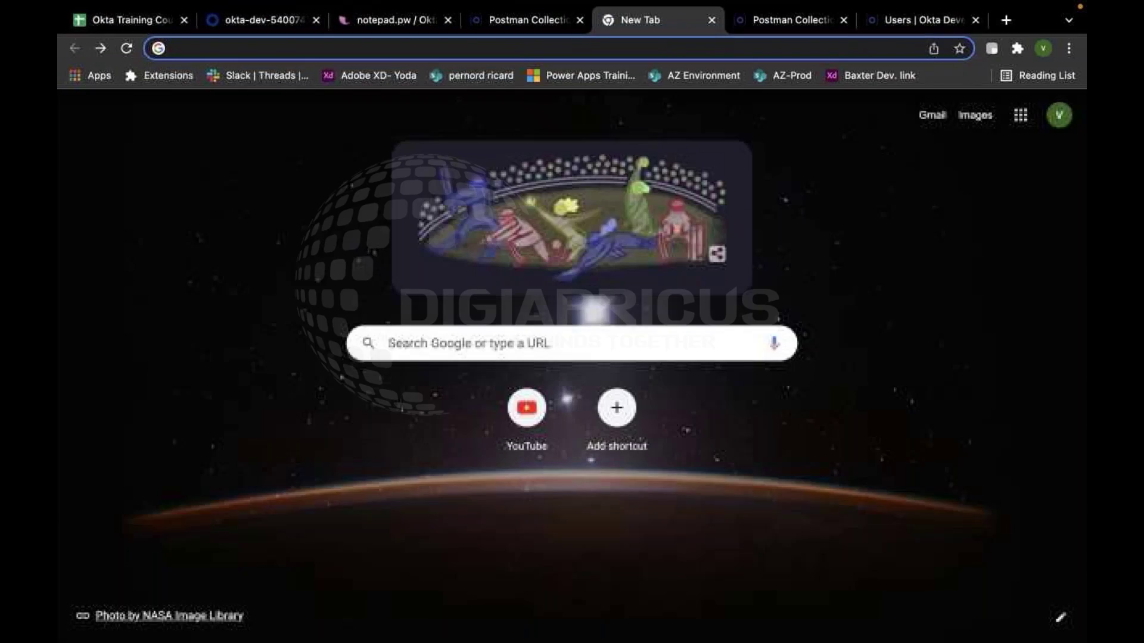
pyautogui.click(101, 48)
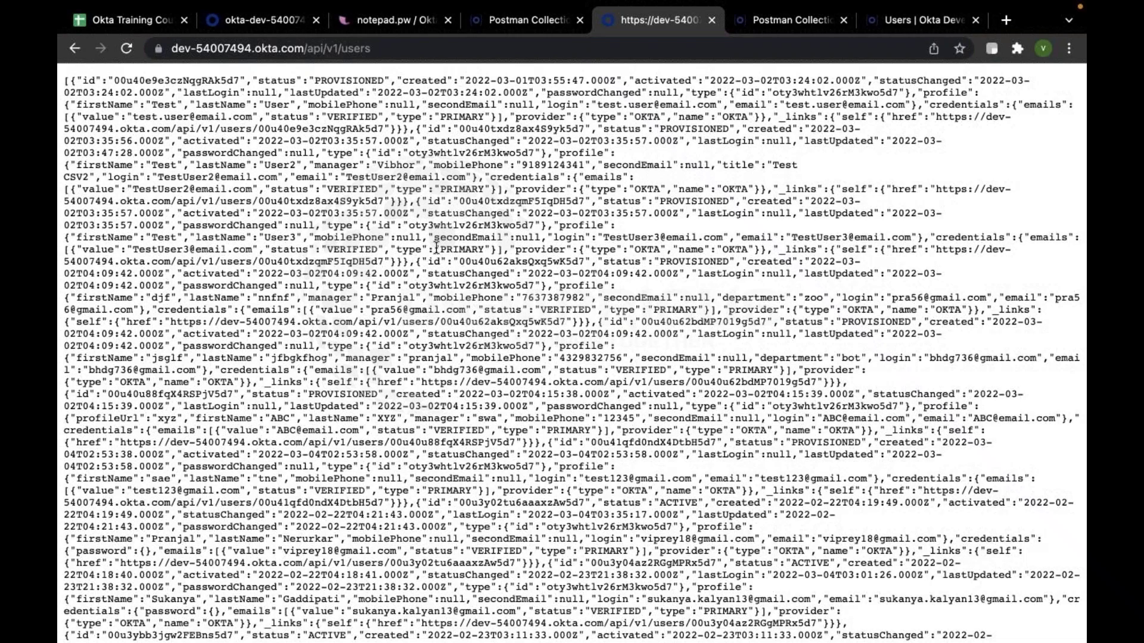
# Find 'prof' and examine the profile, lastName, secondEmail, credentials and provider fields
pyautogui.press('super+f')
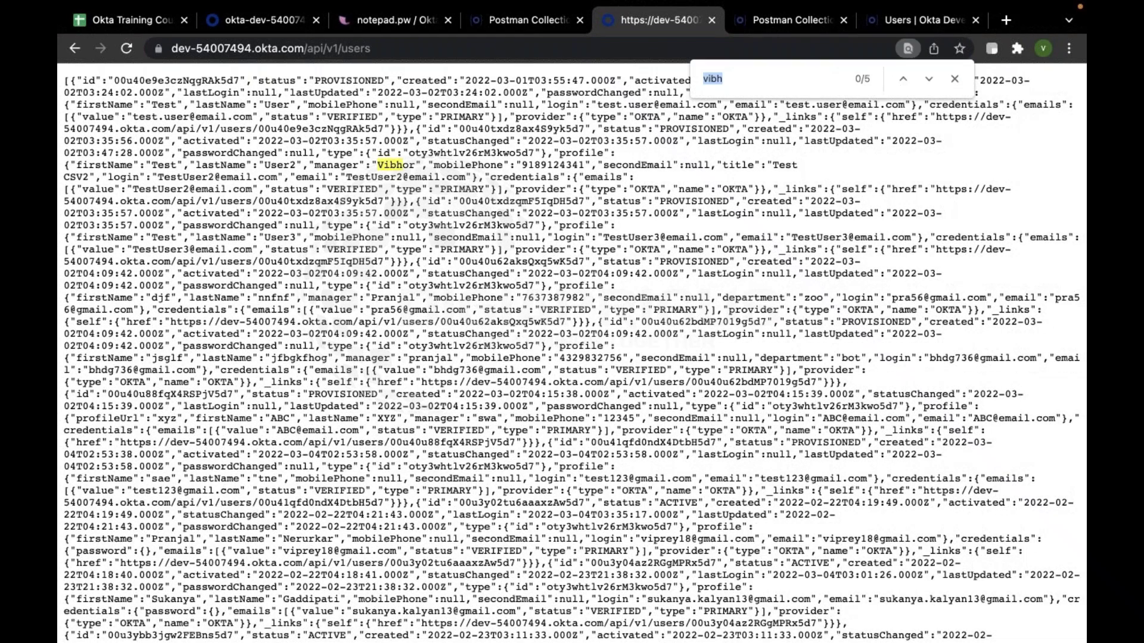
pyautogui.write('prof')
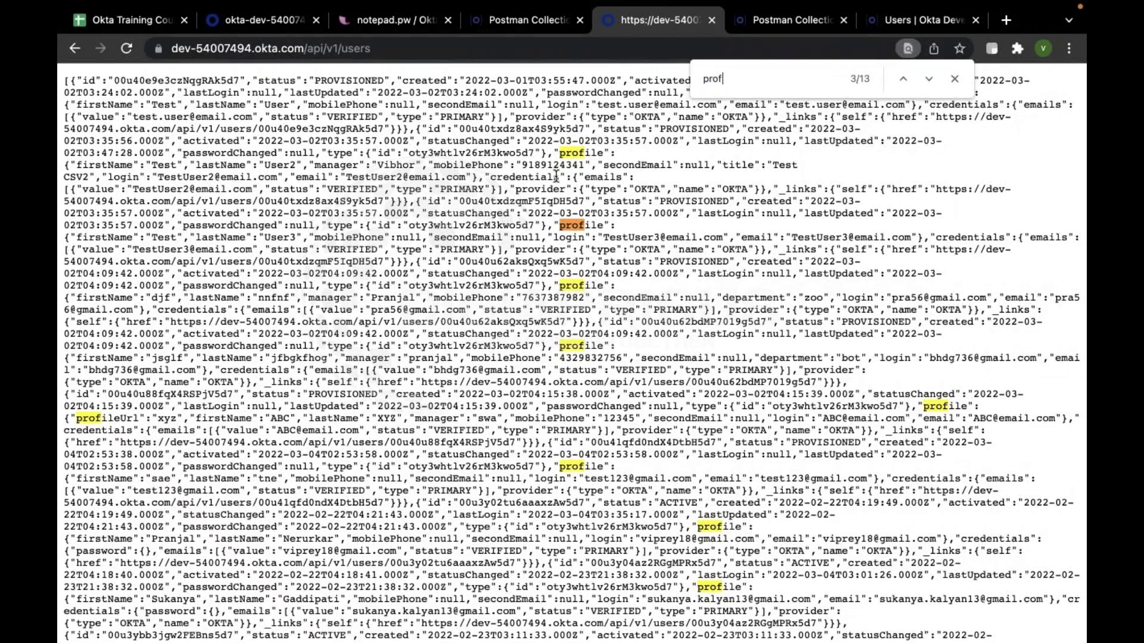
pyautogui.moveTo(560, 149); pyautogui.dragTo(616, 153)
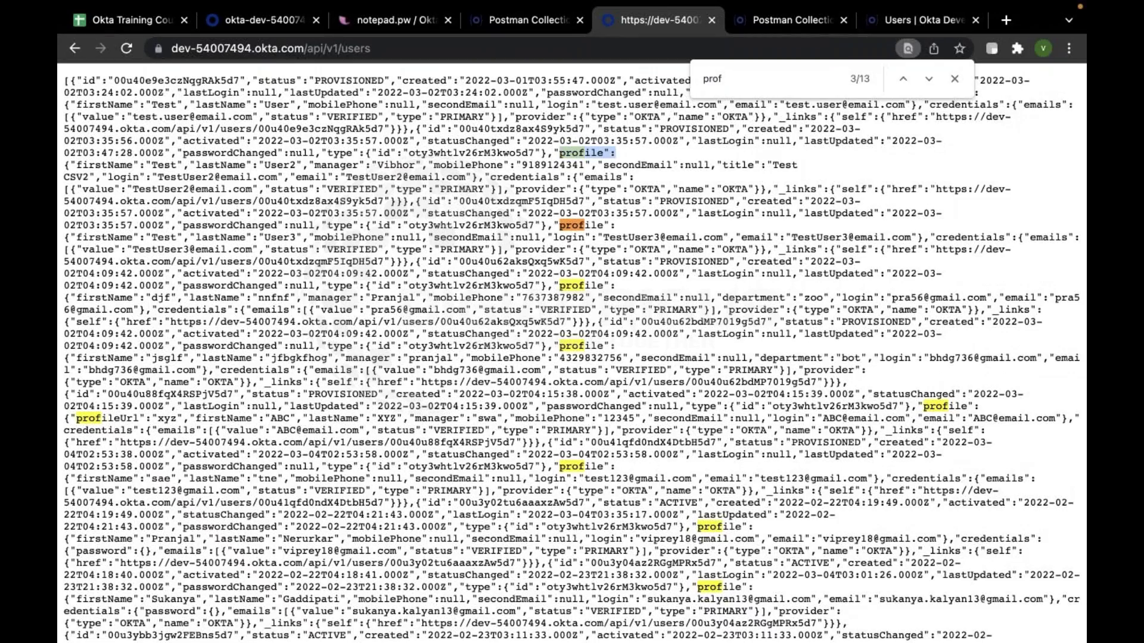
pyautogui.click(77, 168)
pyautogui.moveTo(200, 165); pyautogui.dragTo(252, 165)
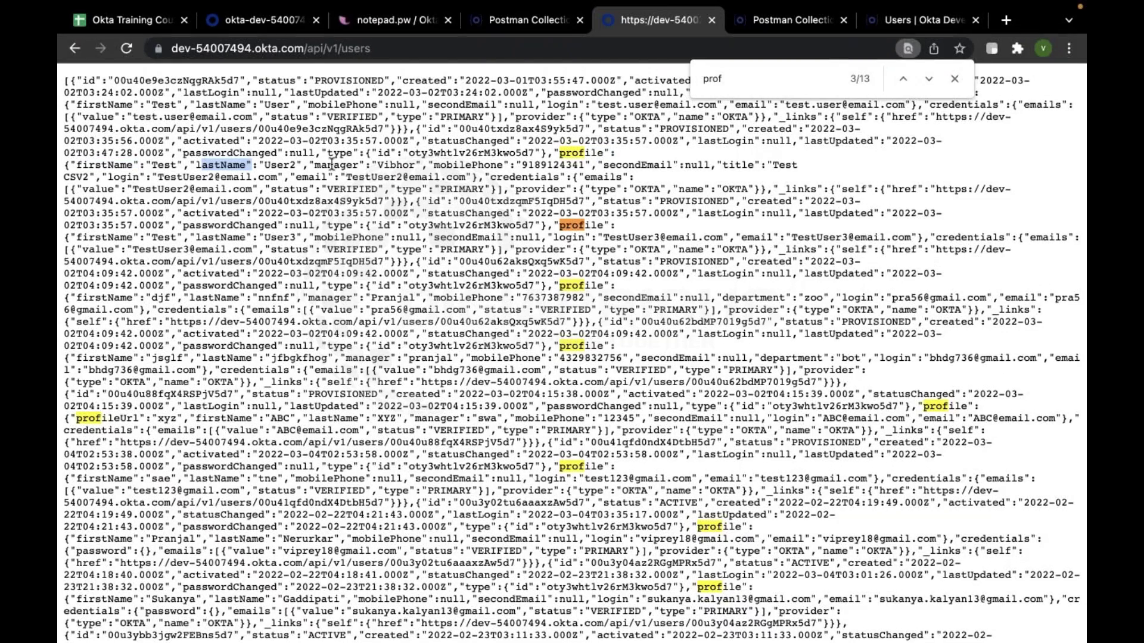
pyautogui.moveTo(623, 165); pyautogui.dragTo(672, 165)
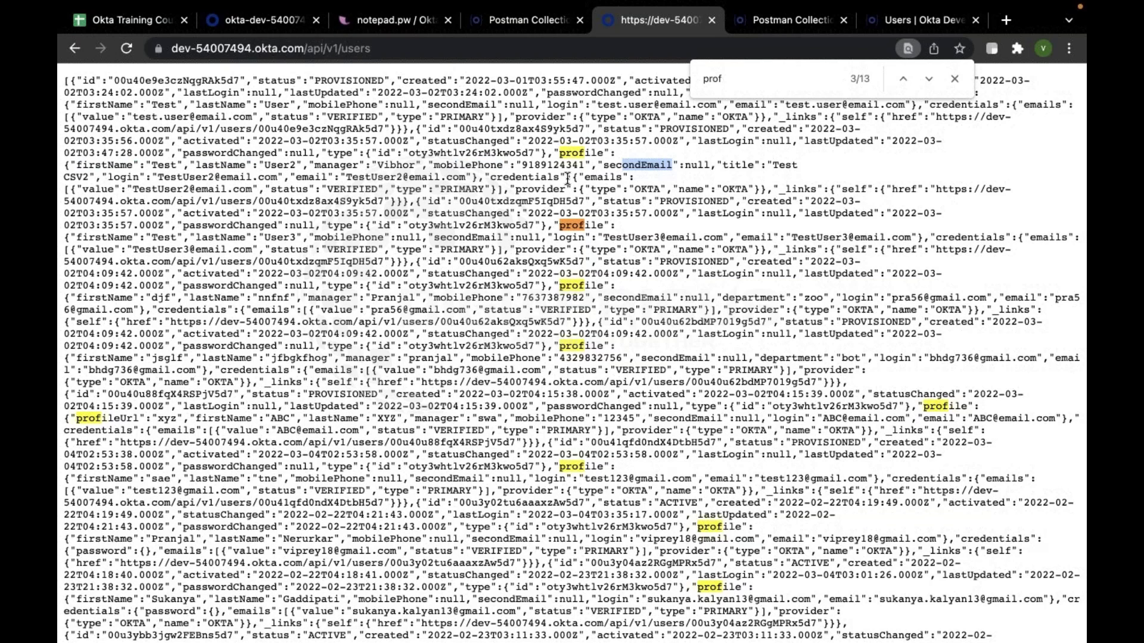
pyautogui.moveTo(489, 177); pyautogui.dragTo(560, 177)
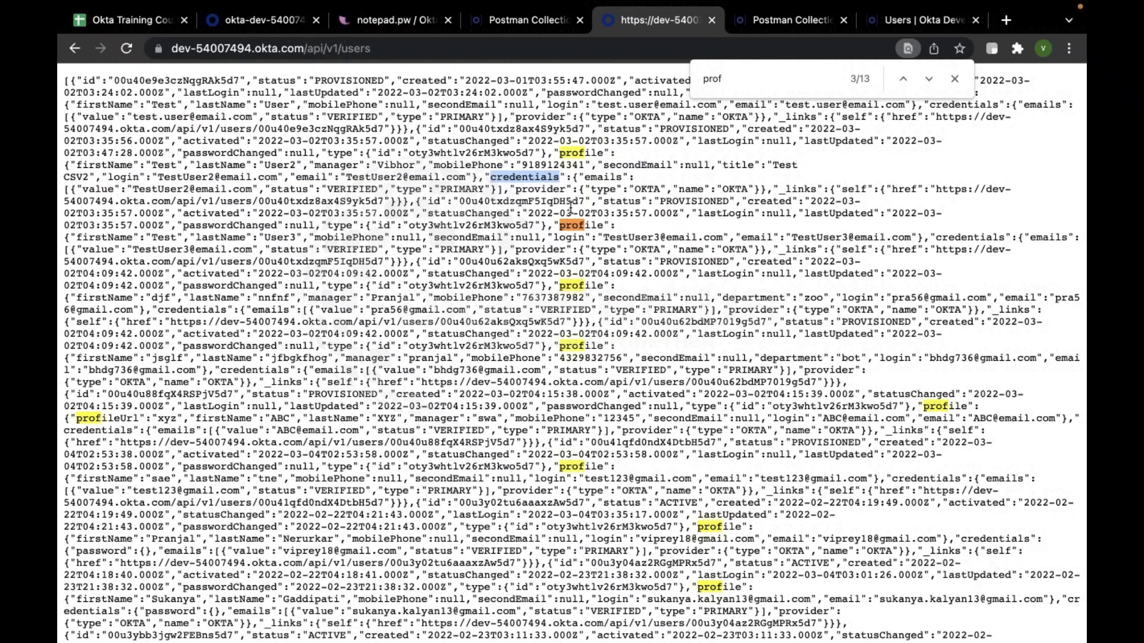
pyautogui.moveTo(514, 189); pyautogui.dragTo(563, 196)
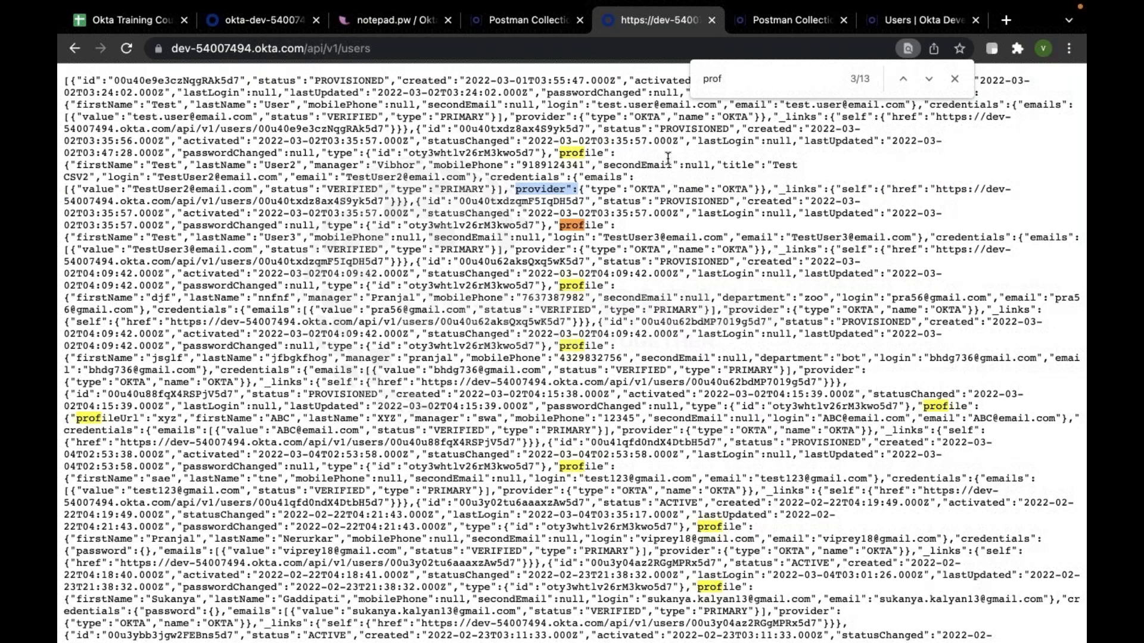
pyautogui.click(951, 81)
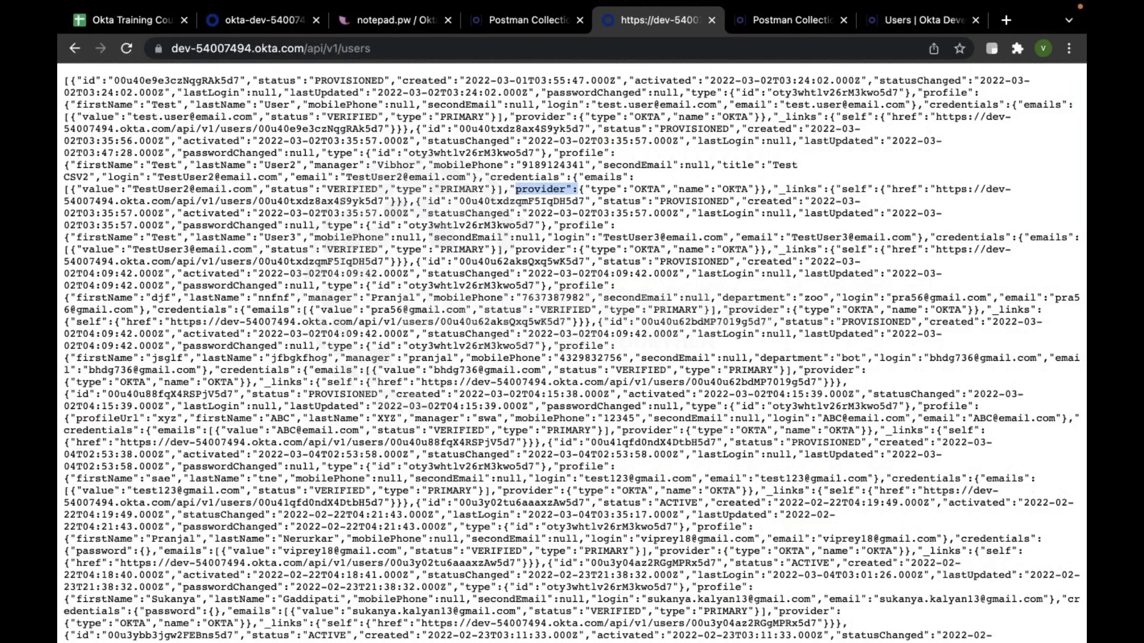
pyautogui.press('super+Tab')
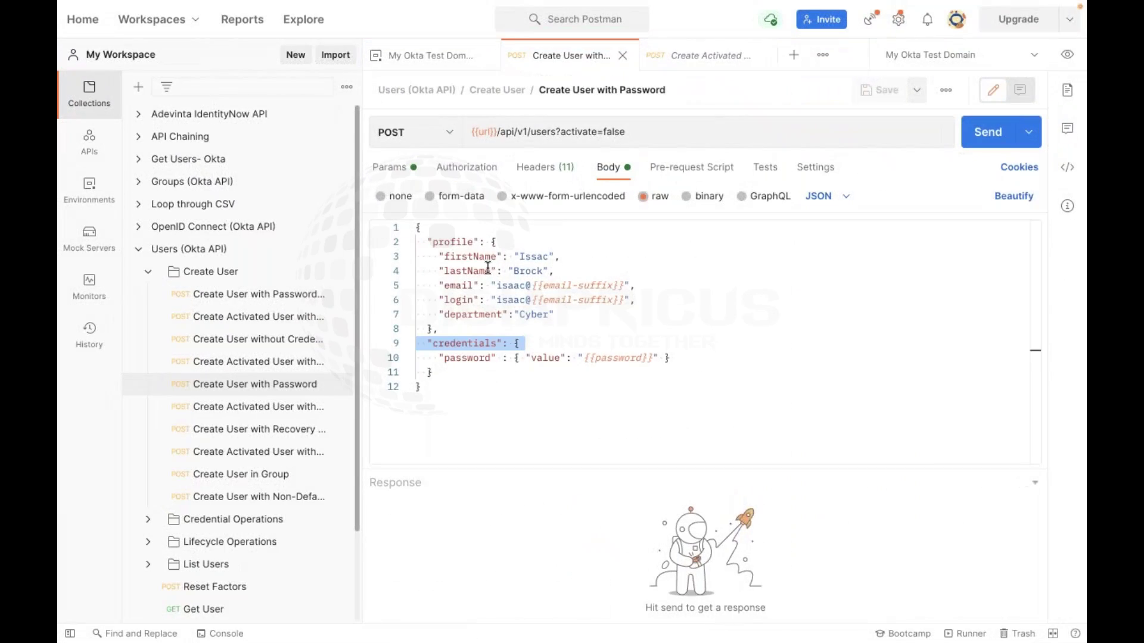
# Review the name, email, login and password lines of the request body
pyautogui.click(453, 241)
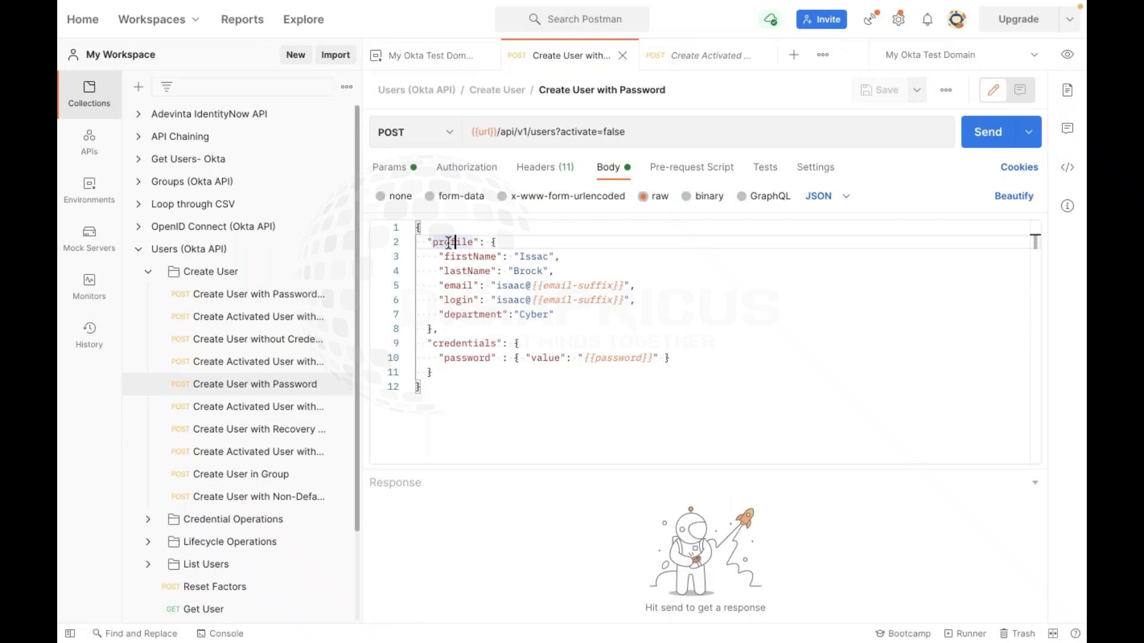
pyautogui.moveTo(443, 256); pyautogui.dragTo(520, 299)
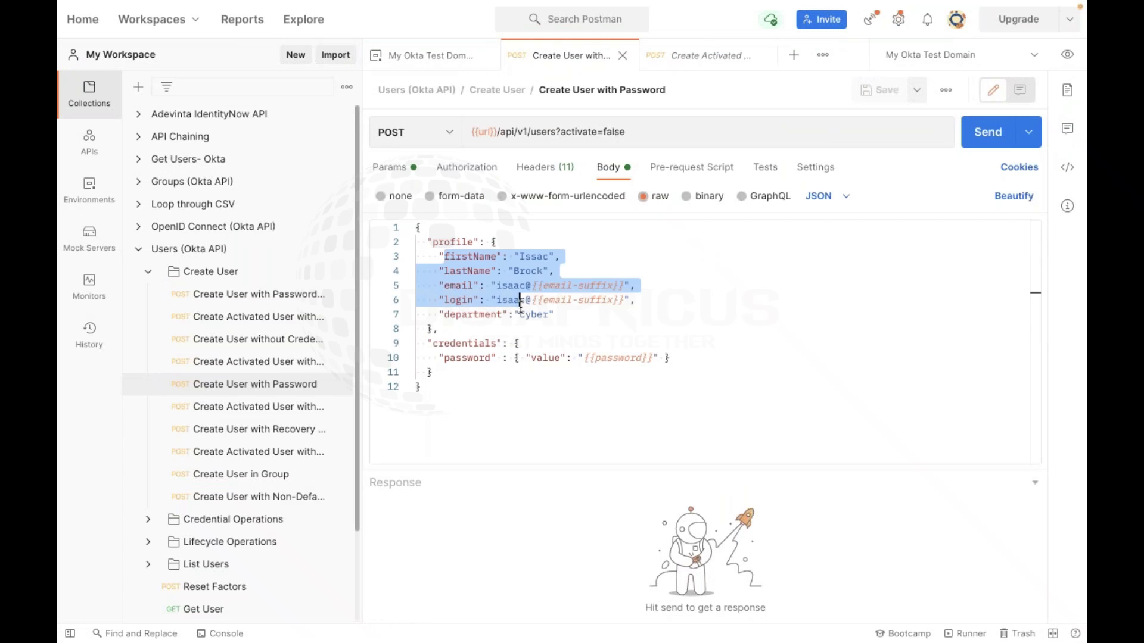
pyautogui.click(446, 344)
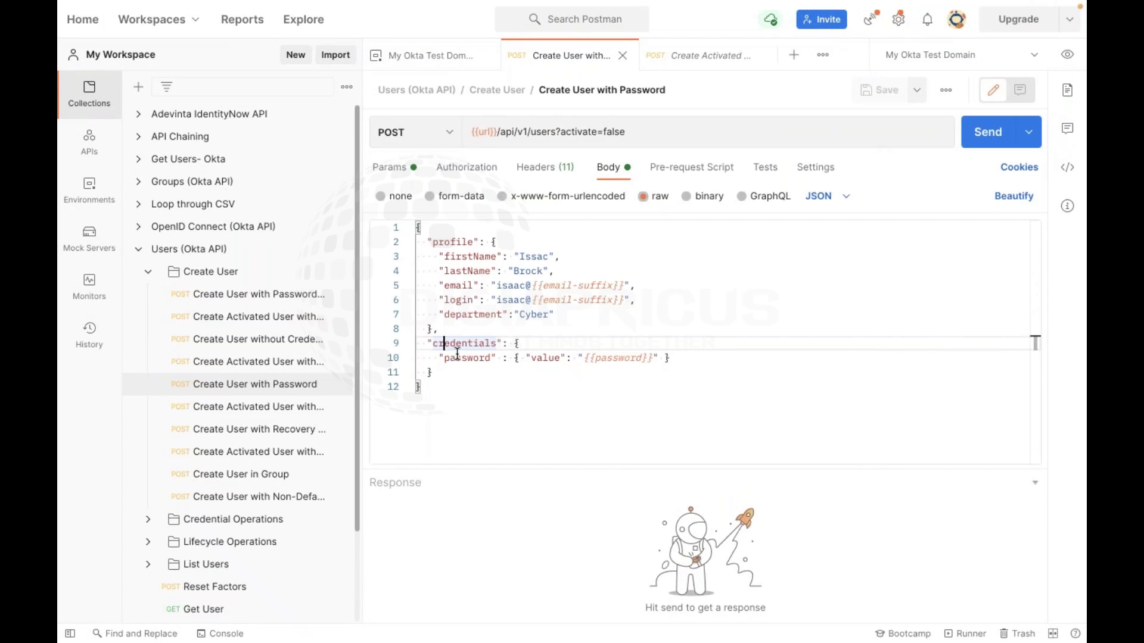
pyautogui.moveTo(440, 357); pyautogui.dragTo(669, 357)
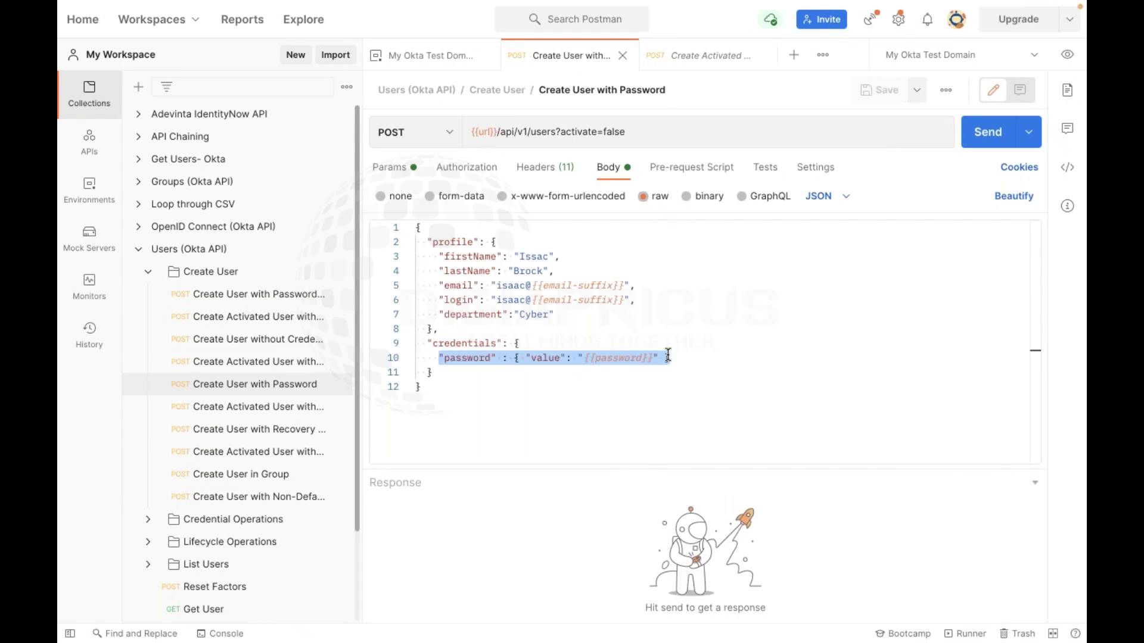
# Replace {{password}} with a literal password and start removing {{email-suffix}} from the email
pyautogui.click(547, 364)
pyautogui.doubleClick(606, 357)
pyautogui.press('BackSpace')
pyautogui.press('Right')
pyautogui.press('BackSpace')
pyautogui.press('BackSpace')
pyautogui.press('BackSpace')
pyautogui.press('BackSpace')
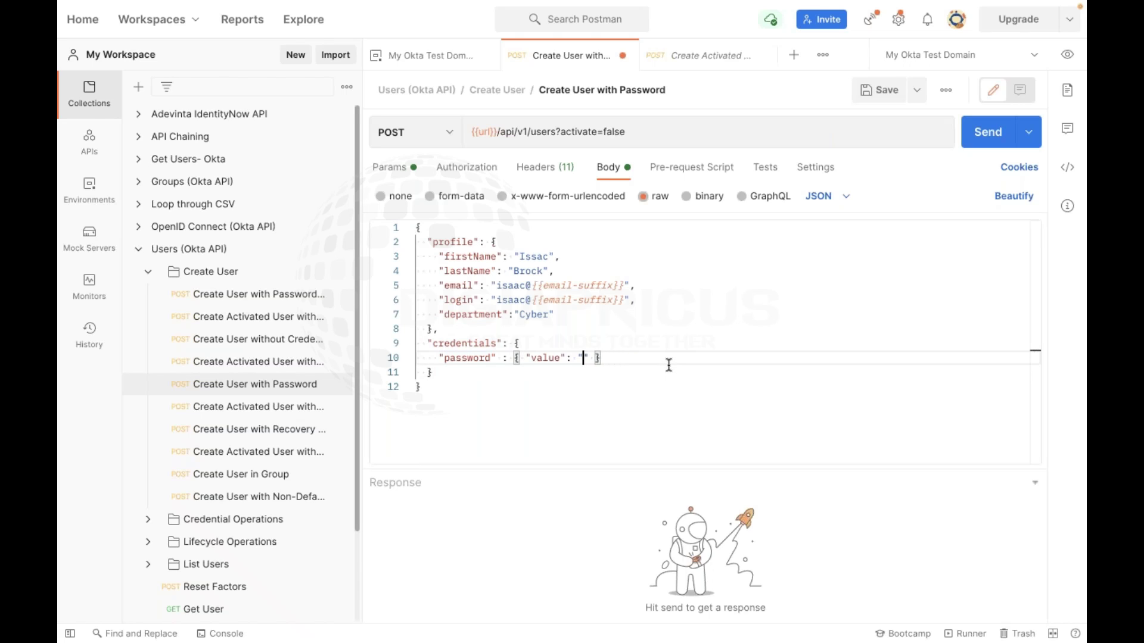
pyautogui.click(624, 287)
pyautogui.press('BackSpace')
pyautogui.press('BackSpace')
pyautogui.press('BackSpace')
pyautogui.press('BackSpace')
pyautogui.press('BackSpace')
pyautogui.press('BackSpace')
pyautogui.press('BackSpace')
pyautogui.press('BackSpace')
pyautogui.press('BackSpace')
pyautogui.press('BackSpace')
pyautogui.press('BackSpace')
pyautogui.press('BackSpace')
pyautogui.press('BackSpace')
pyautogui.press('BackSpace')
pyautogui.press('BackSpace')
pyautogui.press('BackSpace')
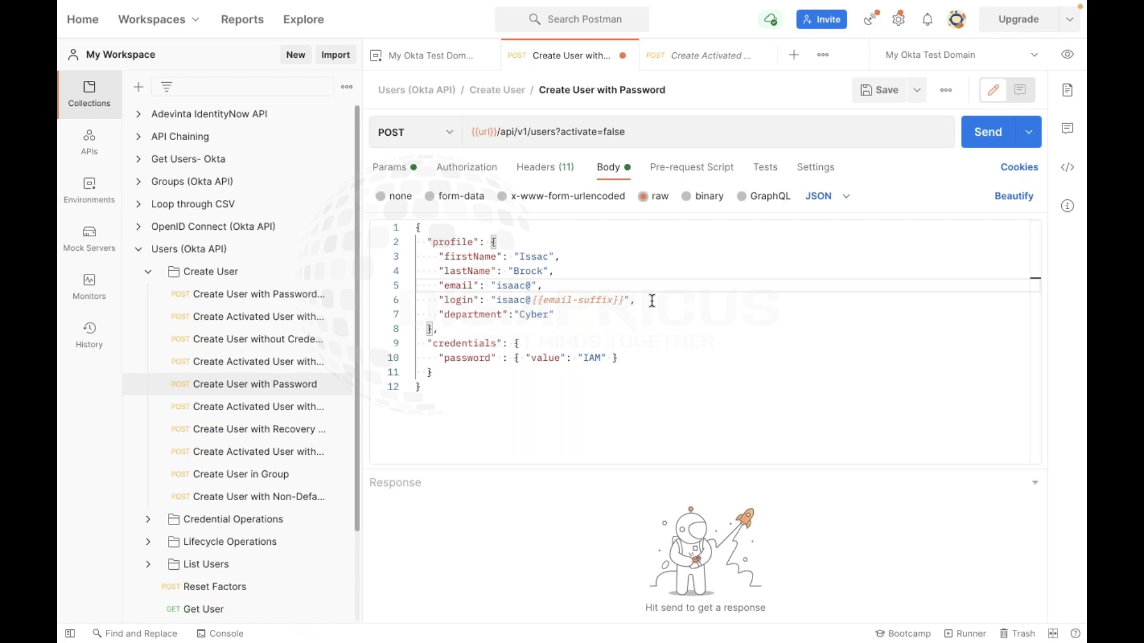
# Set email and login to the user's full e-mail address and type the literal password
pyautogui.press('BackSpace')
pyautogui.press('BackSpace')
pyautogui.press('BackSpace')
pyautogui.press('BackSpace')
pyautogui.press('BackSpace')
pyautogui.press('Down')
pyautogui.press('Right')
pyautogui.press('Right')
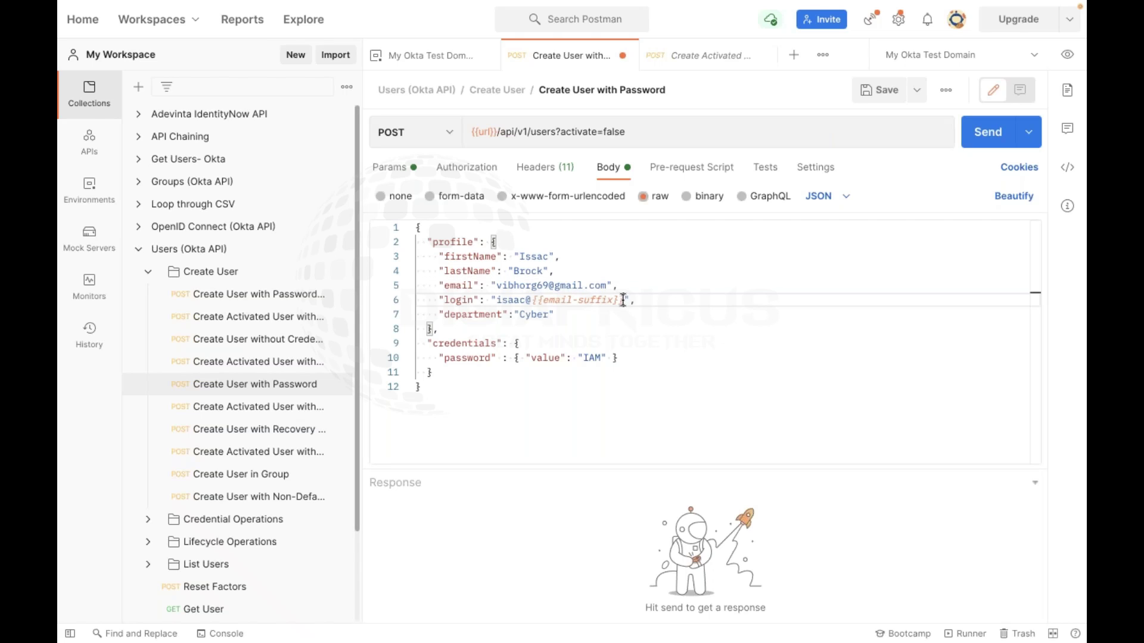
pyautogui.press('BackSpace')
pyautogui.press('BackSpace')
pyautogui.press('BackSpace')
pyautogui.press('BackSpace')
pyautogui.press('BackSpace')
pyautogui.press('BackSpace')
pyautogui.press('BackSpace')
pyautogui.press('BackSpace')
pyautogui.press('BackSpace')
pyautogui.press('BackSpace')
pyautogui.press('BackSpace')
pyautogui.press('BackSpace')
pyautogui.press('BackSpace')
pyautogui.press('BackSpace')
pyautogui.press('BackSpace')
pyautogui.press('BackSpace')
pyautogui.press('BackSpace')
pyautogui.press('BackSpace')
pyautogui.press('BackSpace')
pyautogui.press('BackSpace')
pyautogui.press('BackSpace')
pyautogui.press('BackSpace')
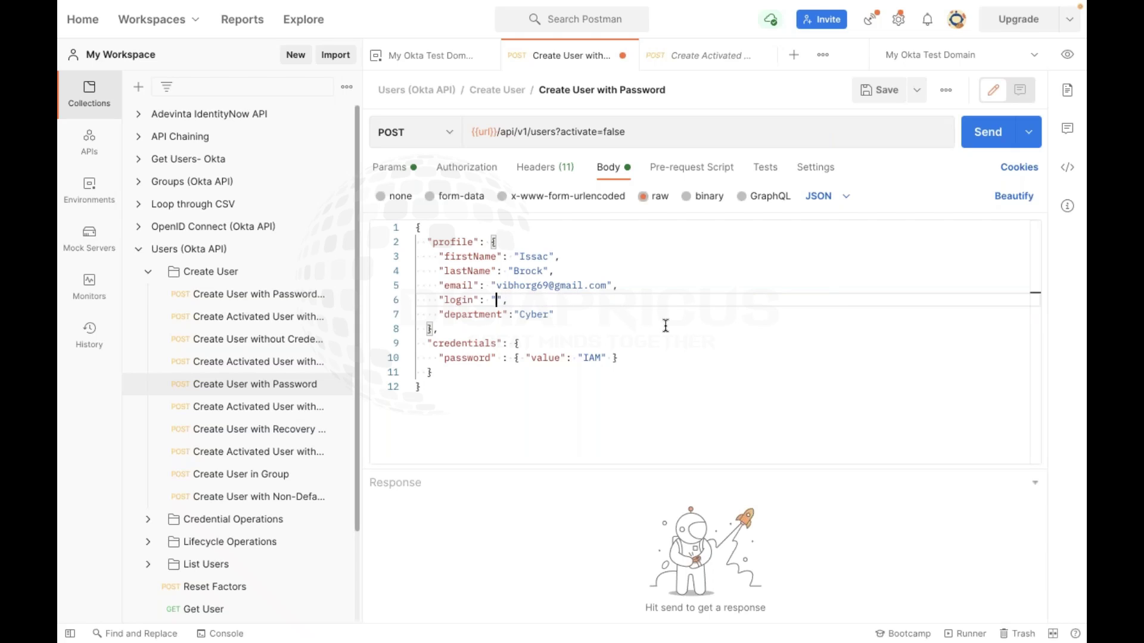
pyautogui.press('Return')
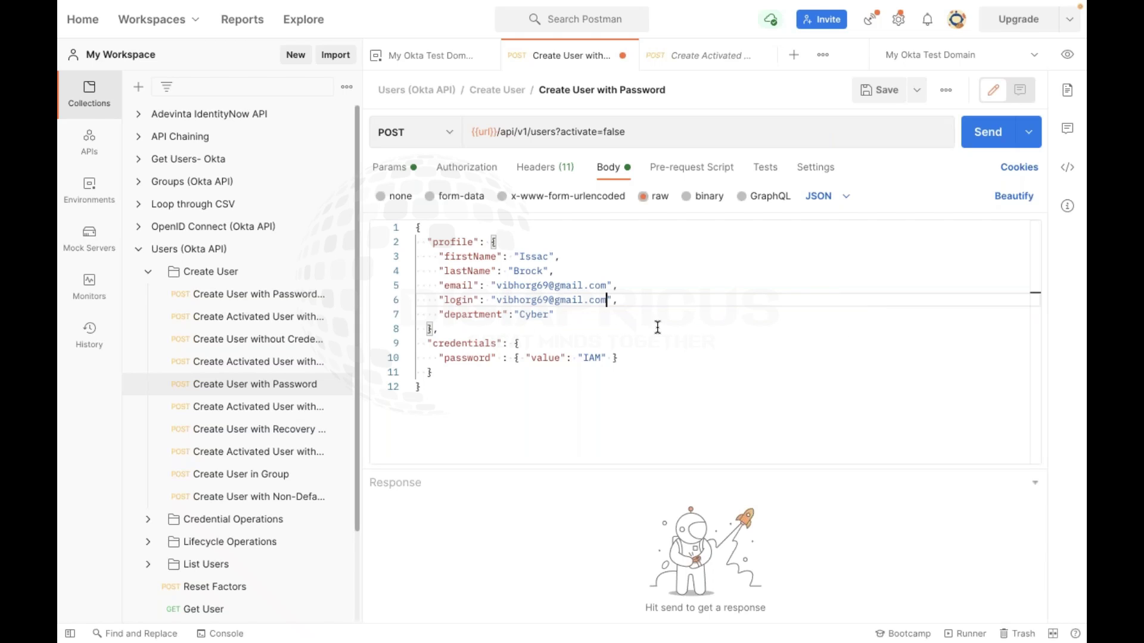
pyautogui.click(600, 352)
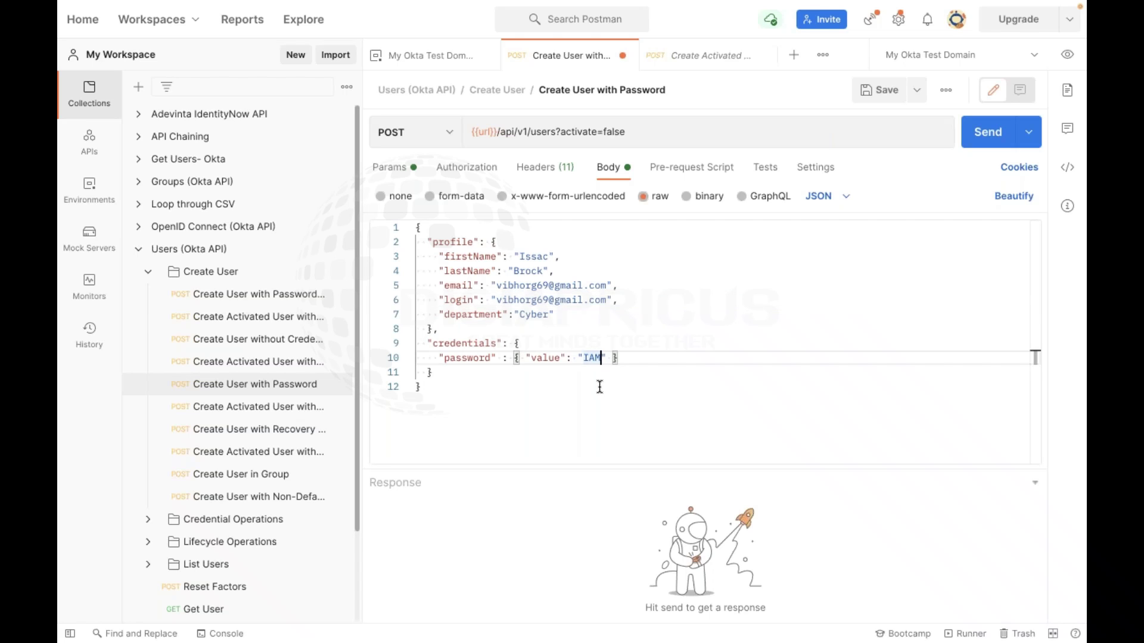
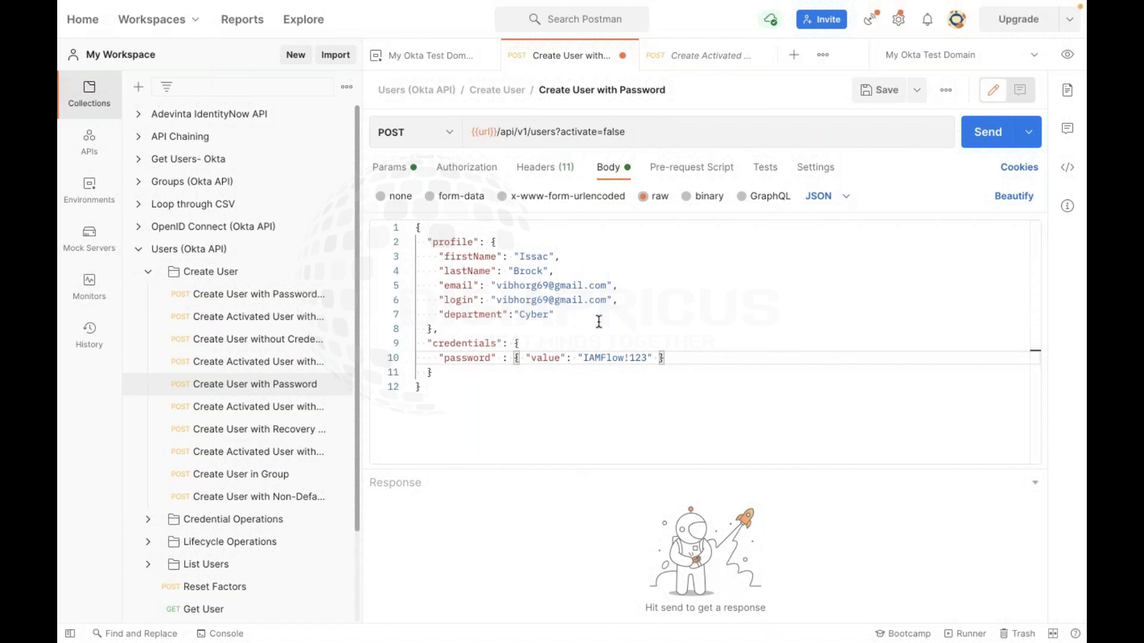
pyautogui.click(627, 300)
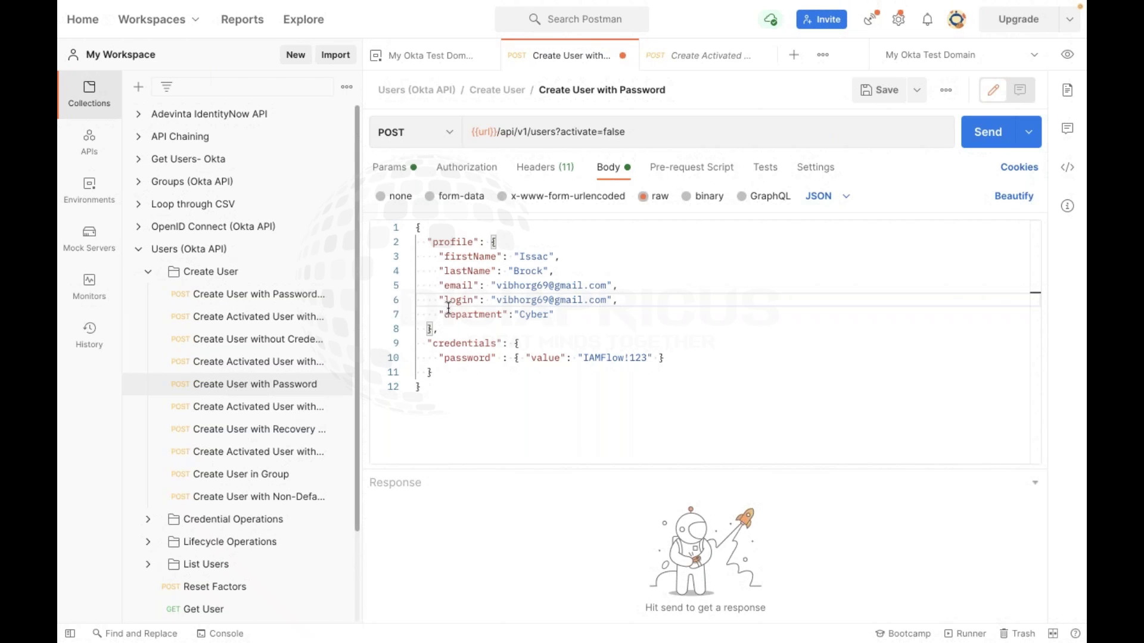
# Save the request, then review the Cyber department value and the Pre-request Script tab
pyautogui.click(872, 94)
pyautogui.click(536, 315)
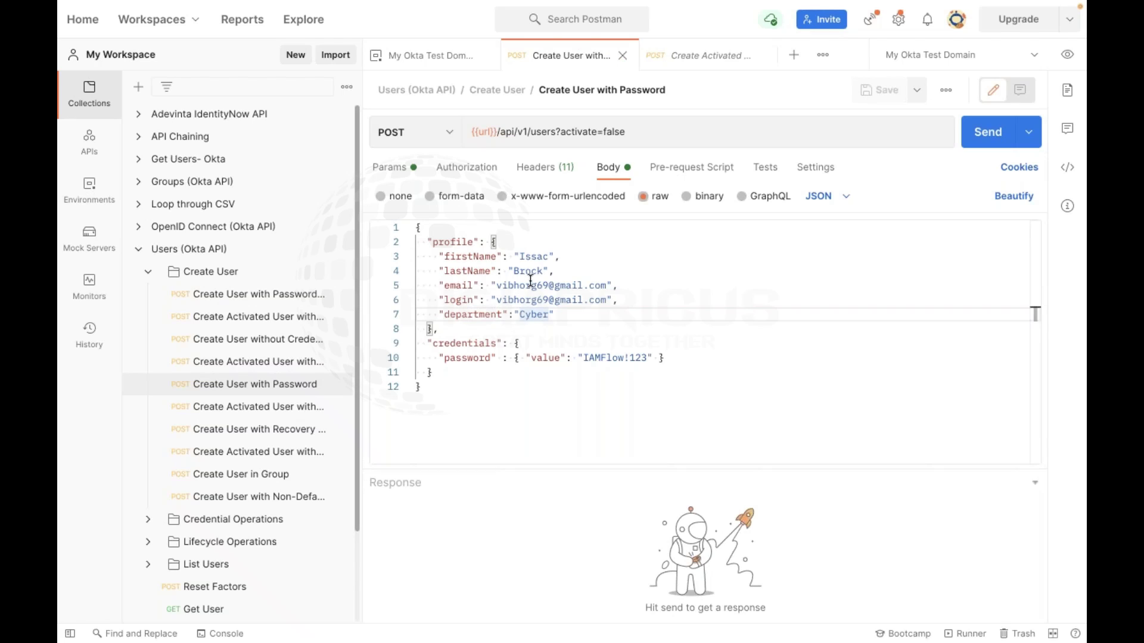
pyautogui.click(504, 373)
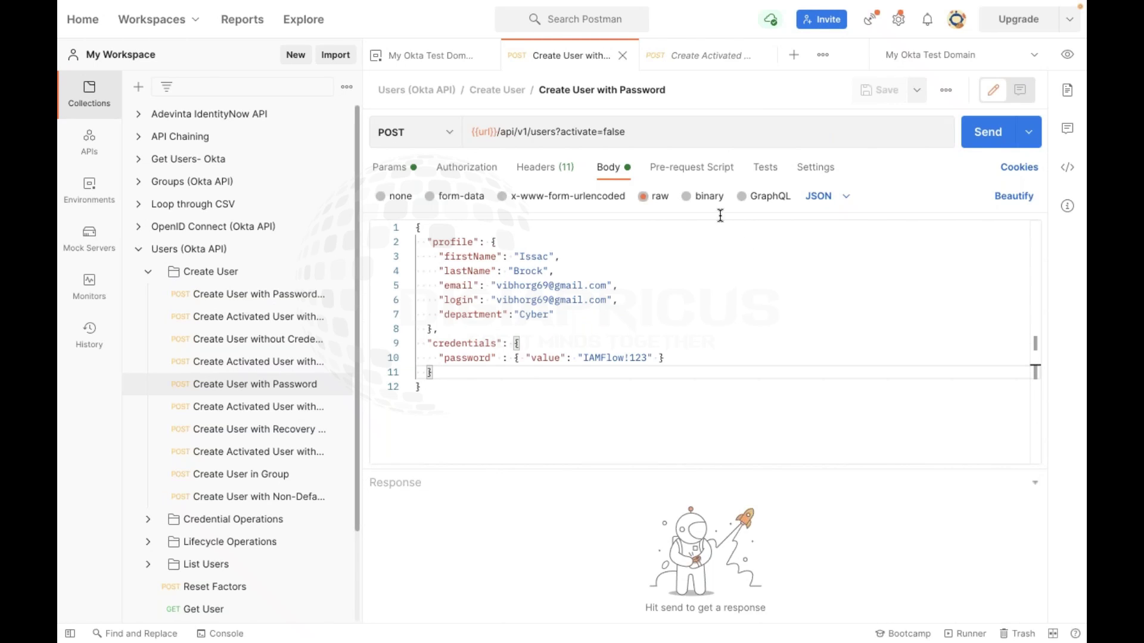
pyautogui.click(673, 175)
pyautogui.click(604, 174)
# Insert get, set and clear variable snippets plus a send-request sample into the pre-request script
pyautogui.click(694, 175)
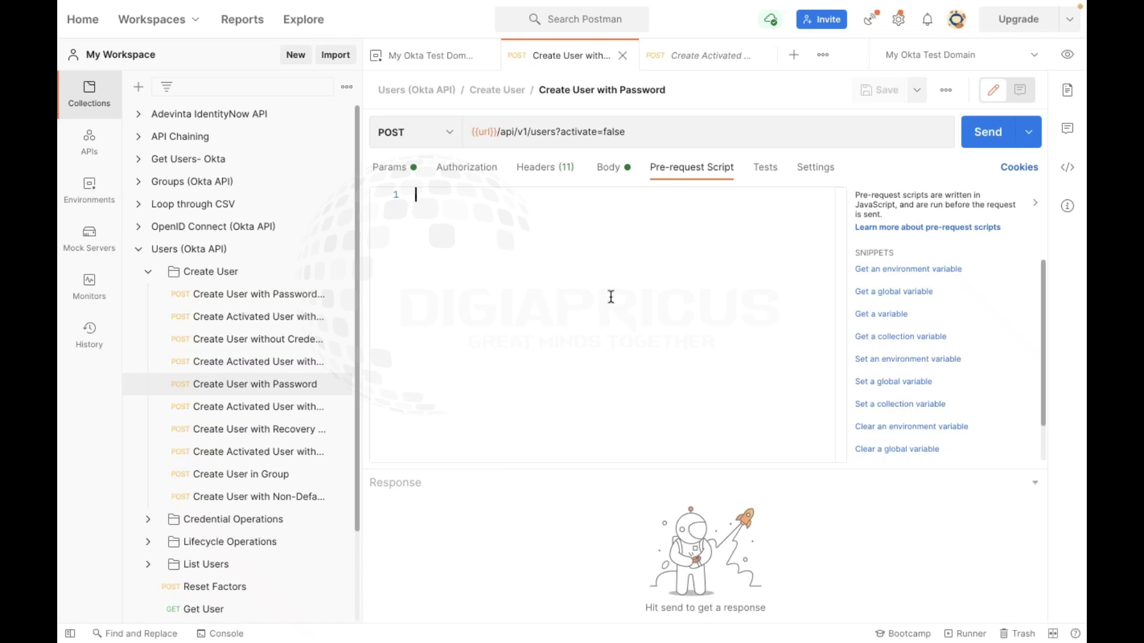
pyautogui.scroll(-3, 918, 291)
pyautogui.scroll(3, 909, 289)
pyautogui.click(898, 273)
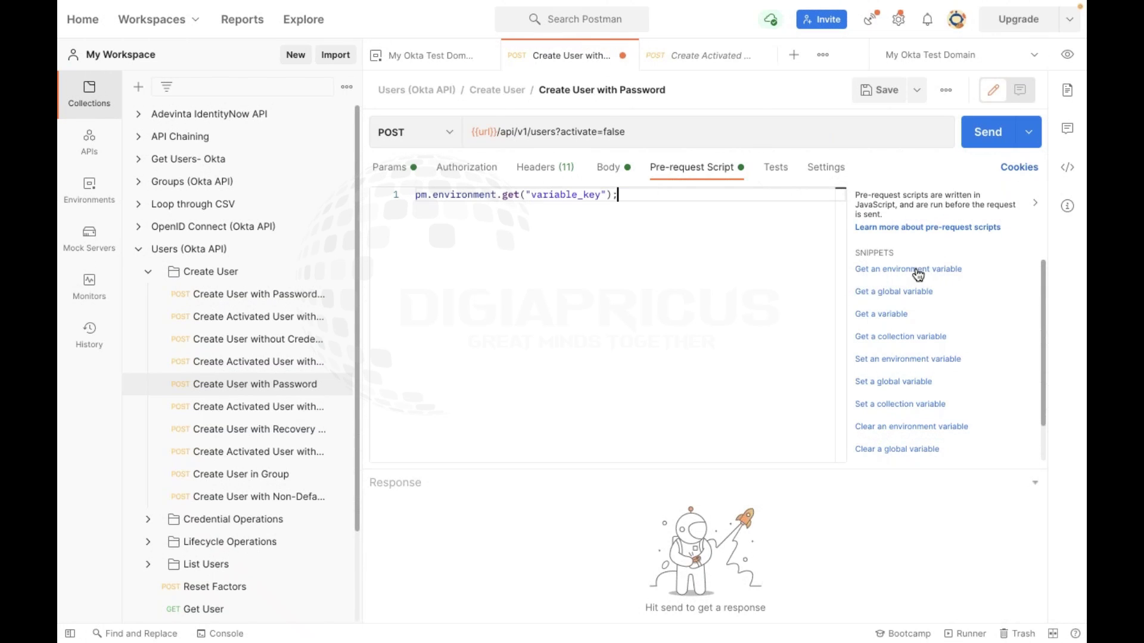
pyautogui.click(906, 292)
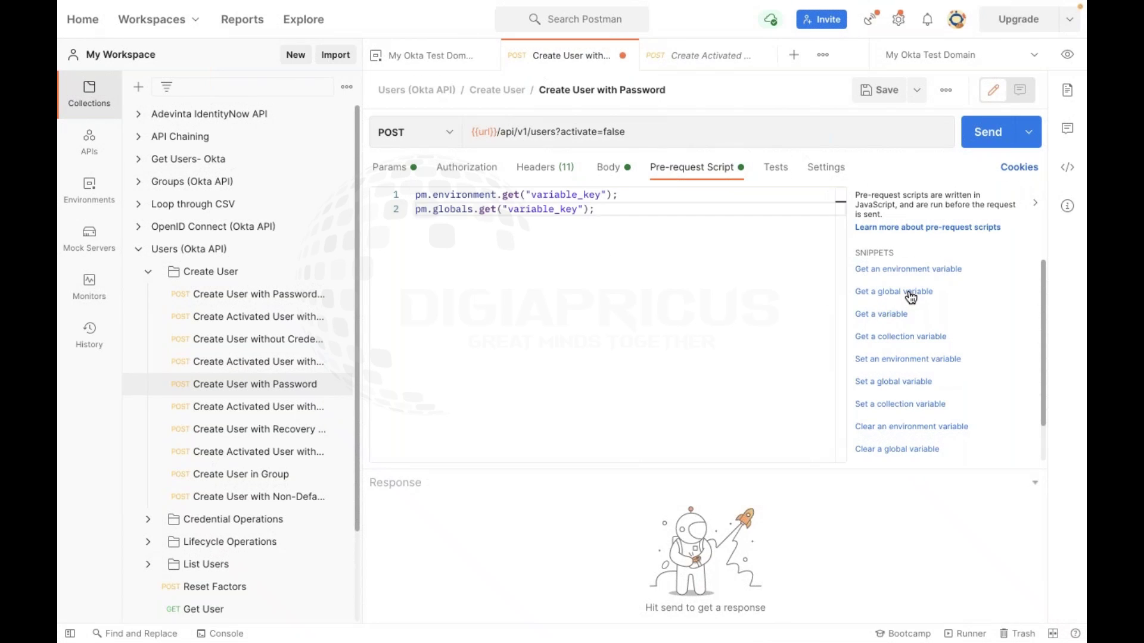
pyautogui.click(872, 322)
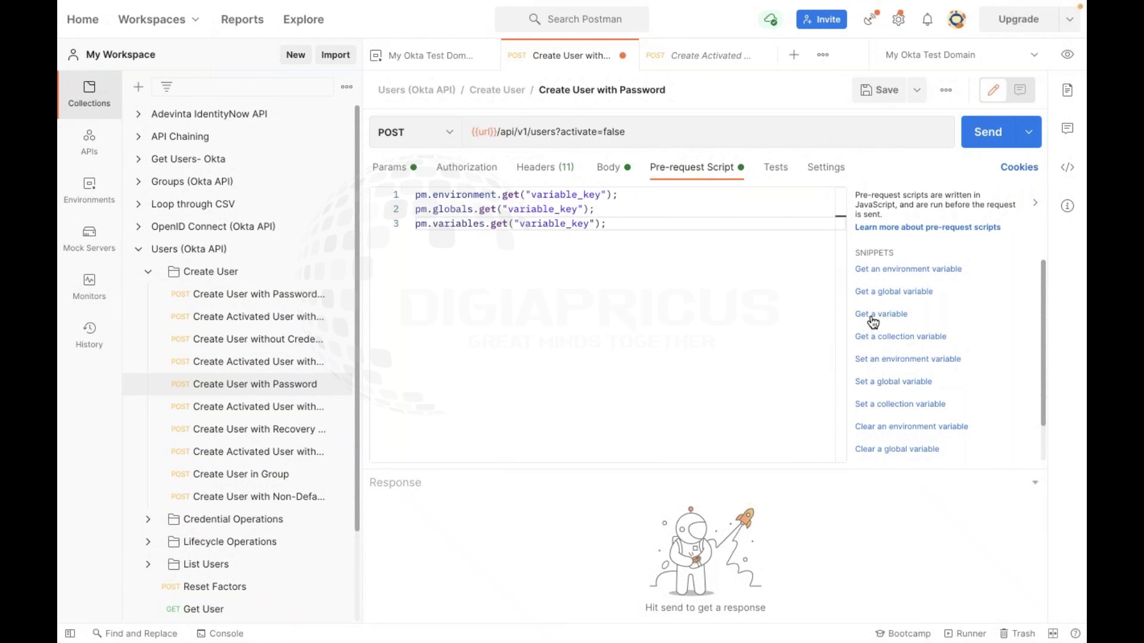
pyautogui.click(877, 344)
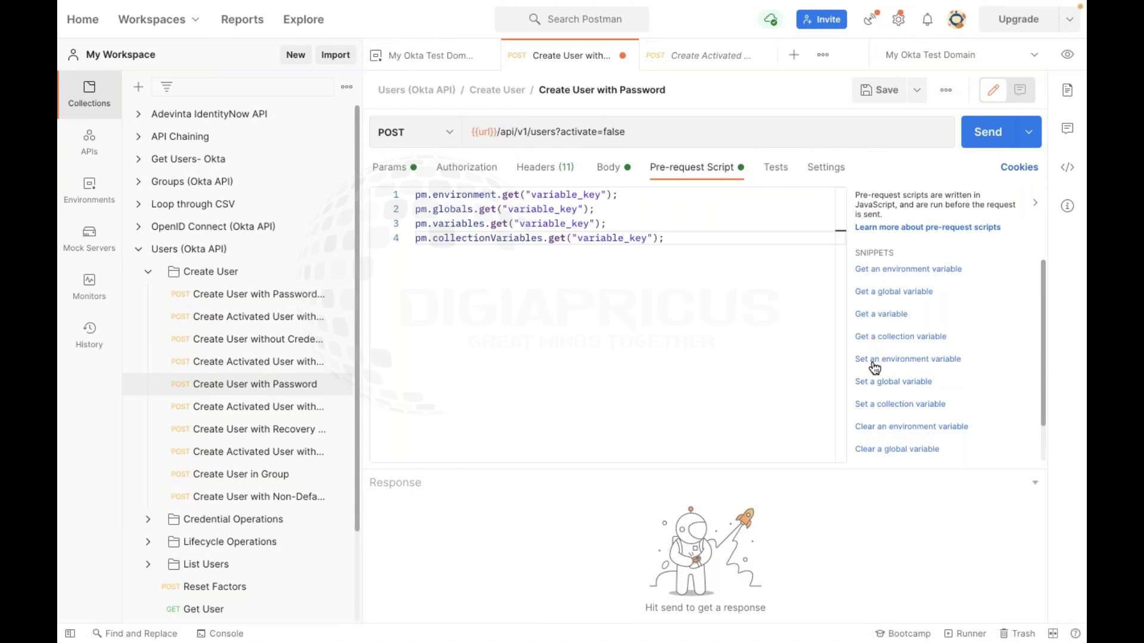
pyautogui.click(876, 360)
pyautogui.click(874, 383)
pyautogui.click(873, 404)
pyautogui.click(874, 426)
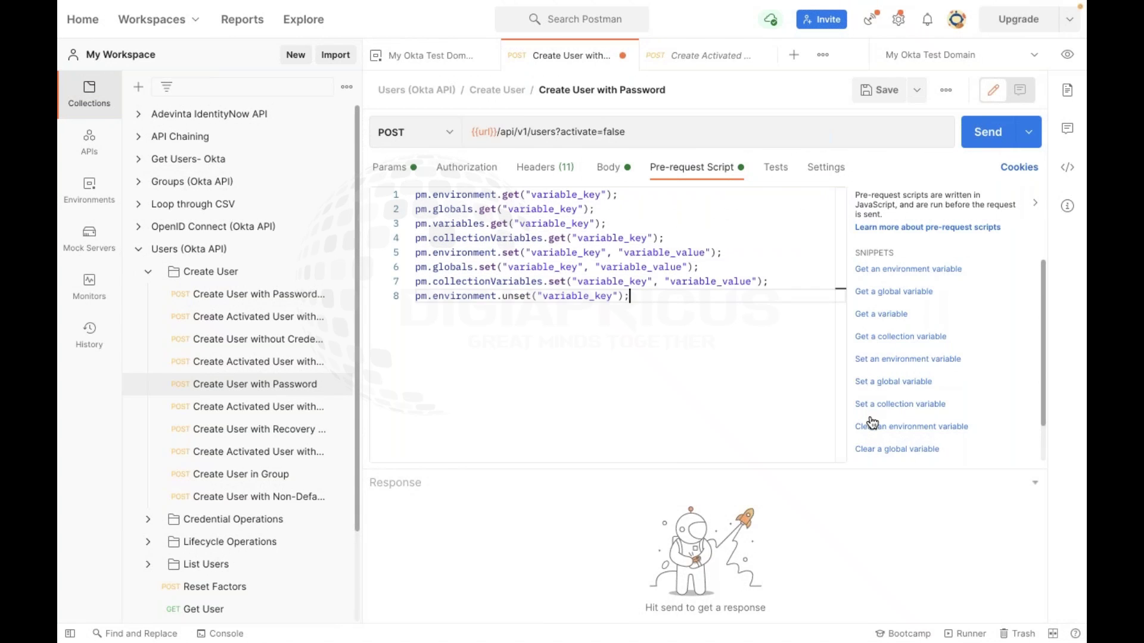
pyautogui.click(877, 451)
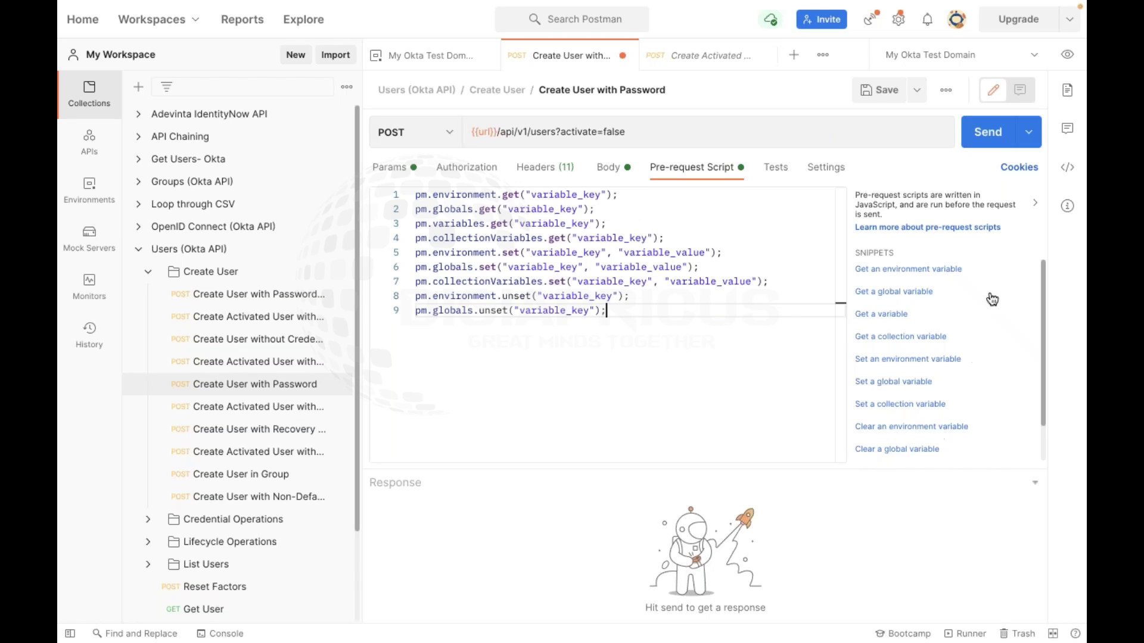
pyautogui.scroll(-1, 899, 411)
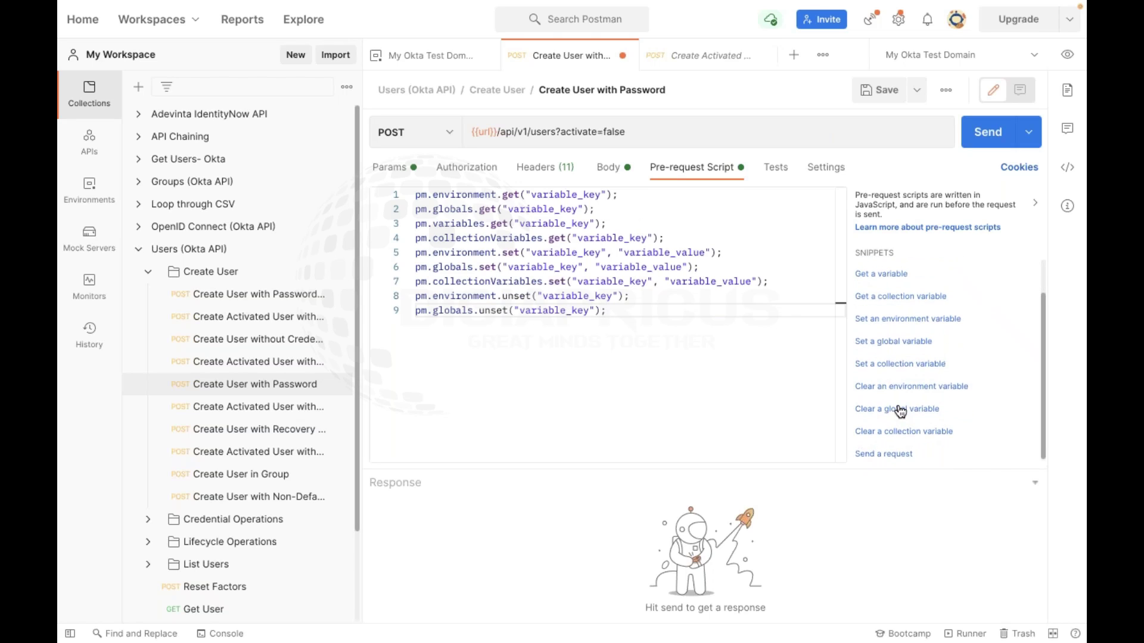
pyautogui.click(881, 456)
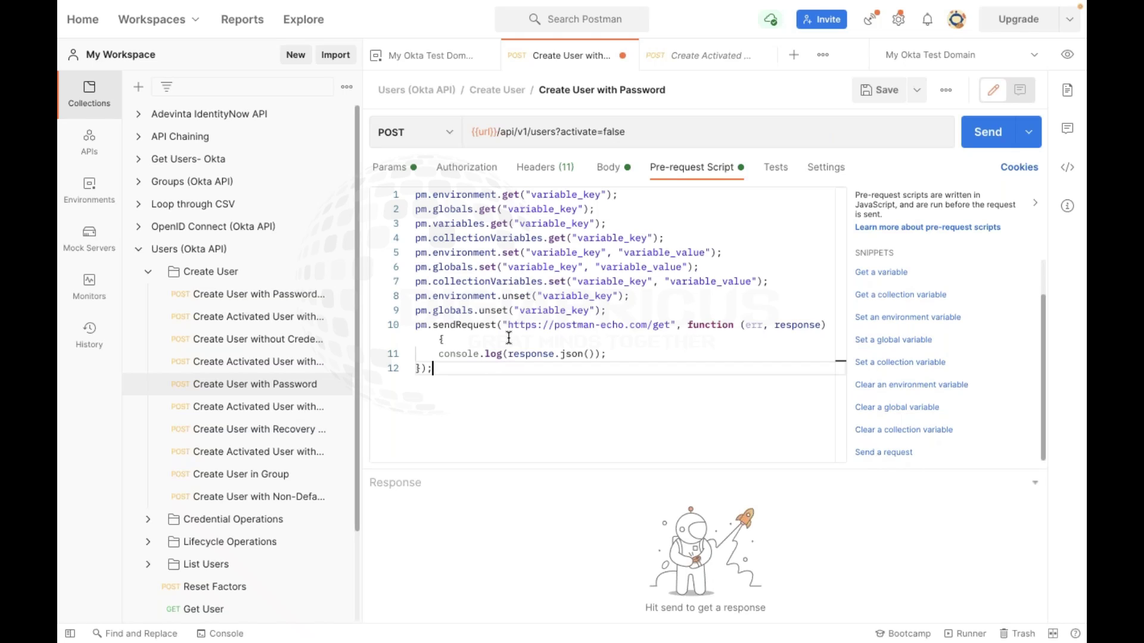
# Delete all the inserted code so the pre-request script is empty
pyautogui.moveTo(434, 371); pyautogui.dragTo(426, 349)
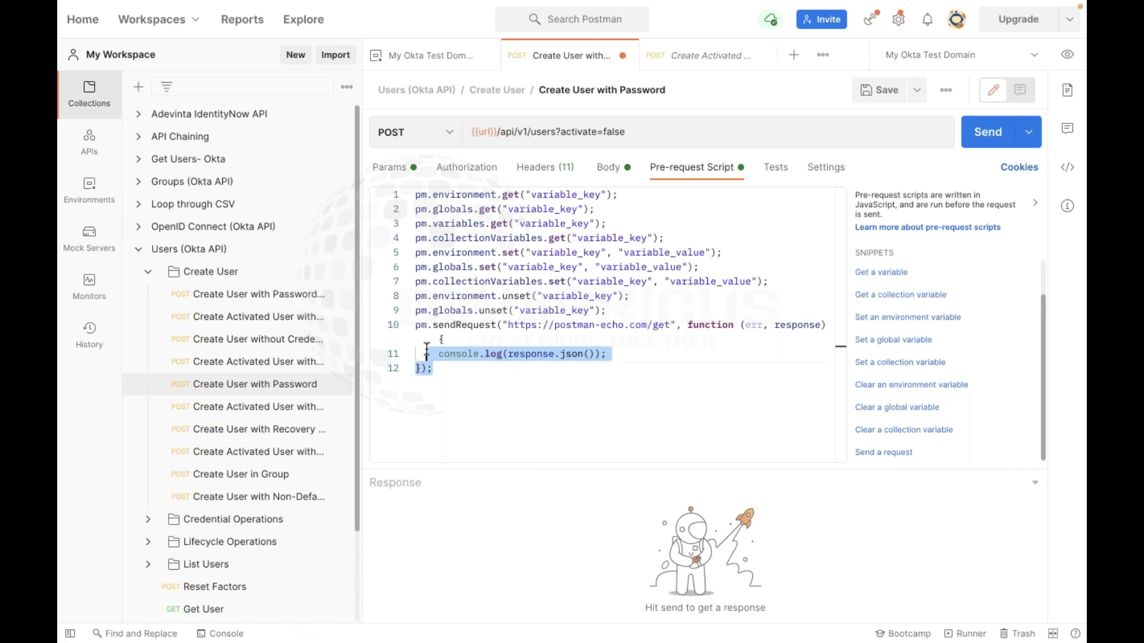
pyautogui.click(534, 397)
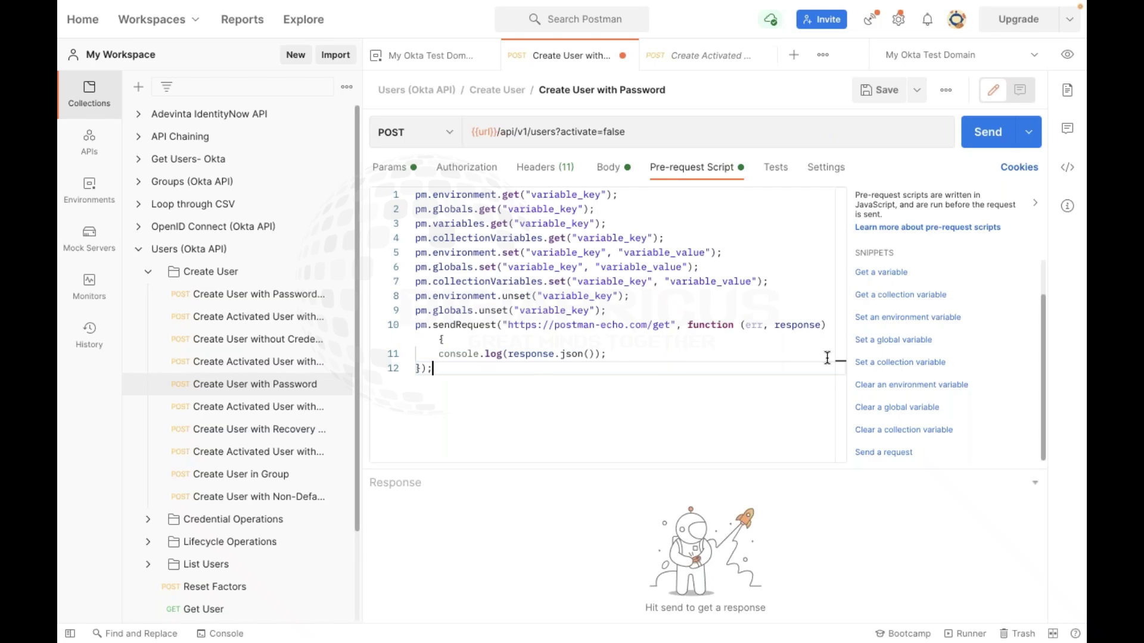
pyautogui.scroll(1, 890, 364)
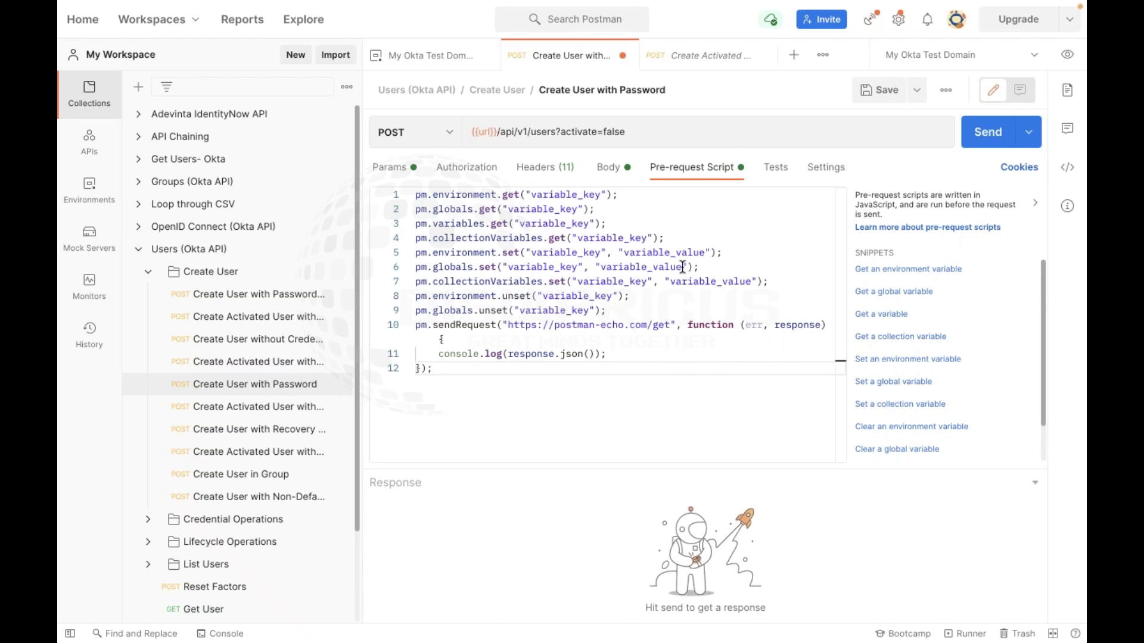
pyautogui.hotkey('ctrl', 'a')
pyautogui.press('BackSpace')
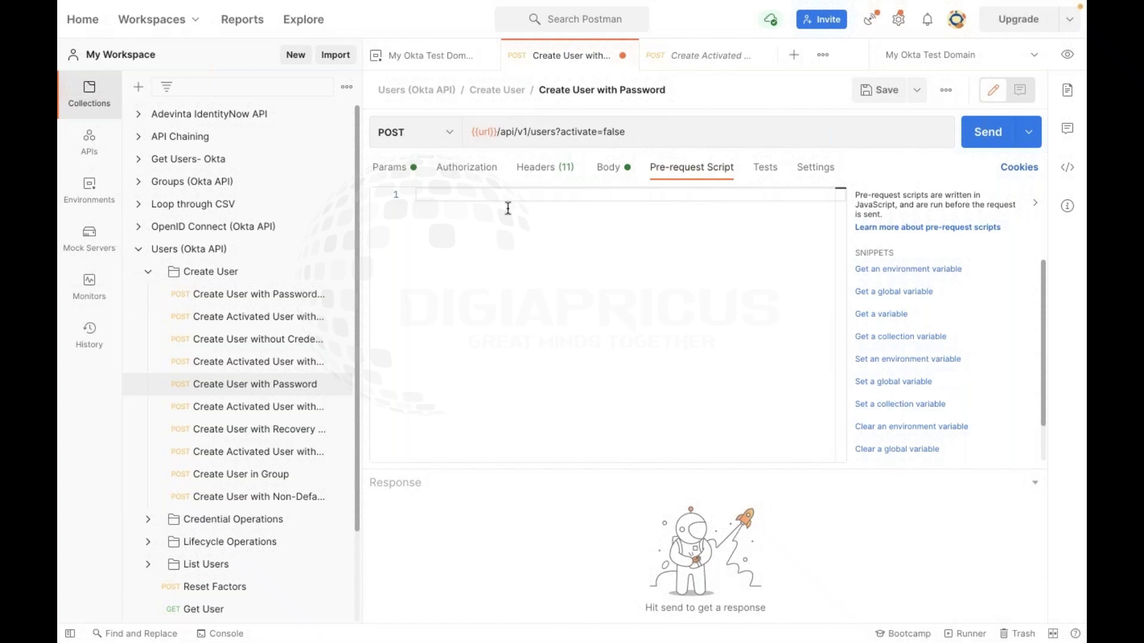
pyautogui.click(774, 170)
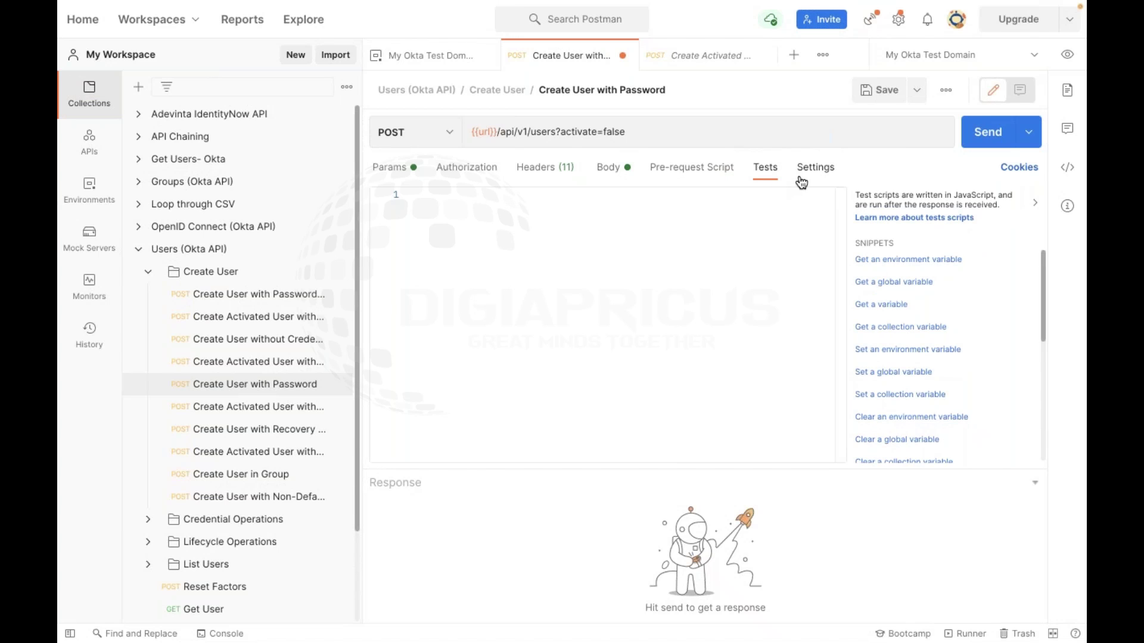
# Look through the request's Settings, Params, Headers and Body tabs
pyautogui.click(801, 176)
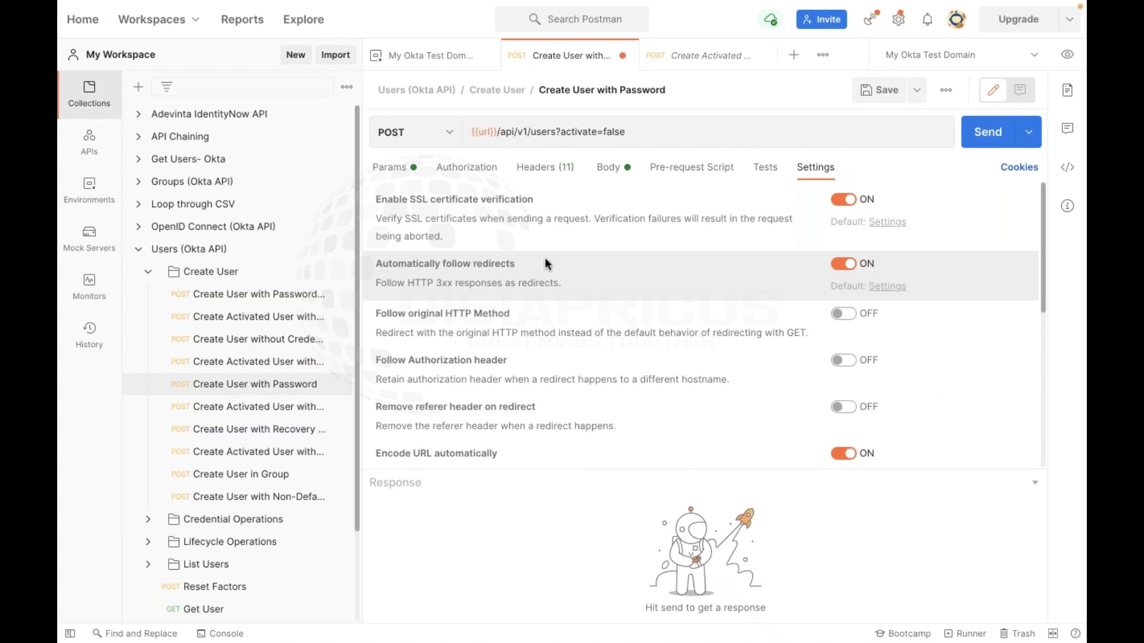
pyautogui.scroll(-5, 542, 277)
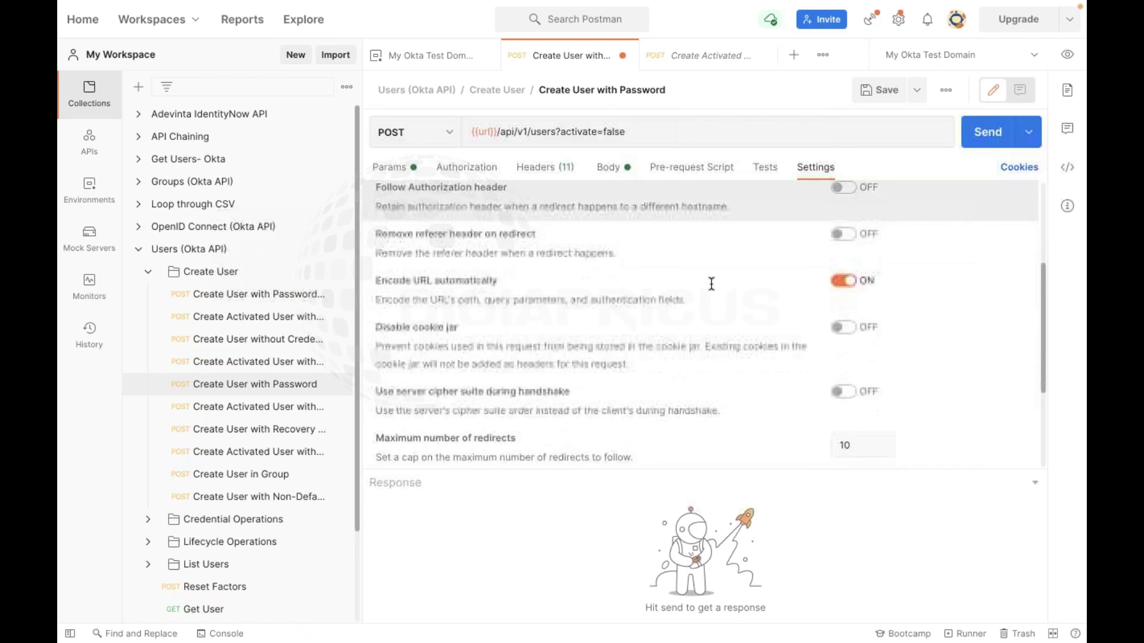
pyautogui.scroll(-1, 711, 283)
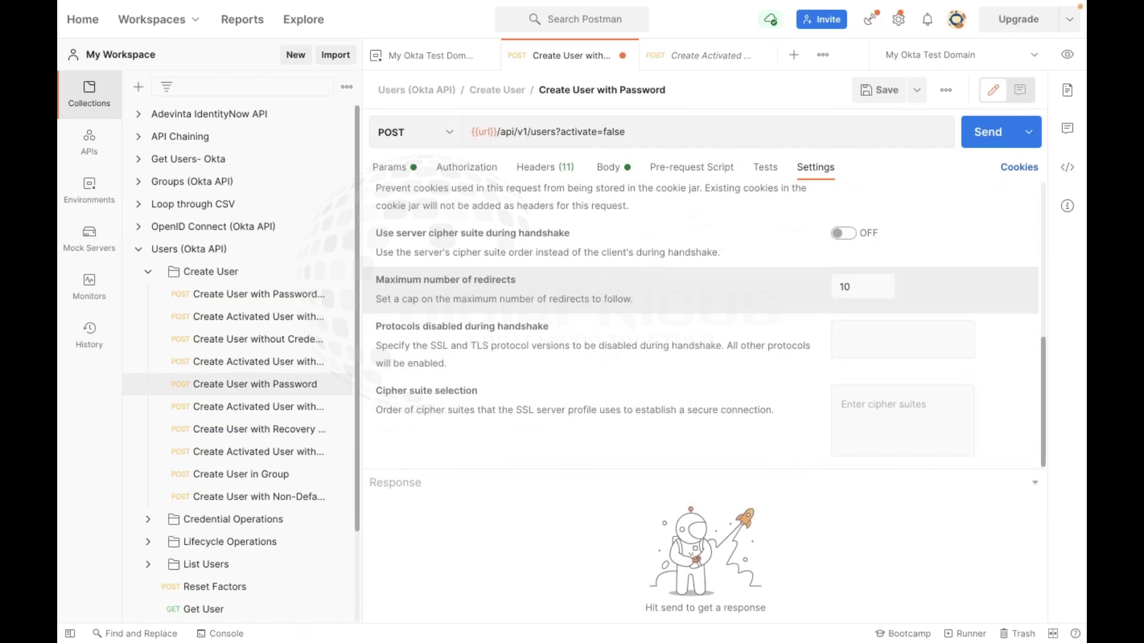
pyautogui.scroll(5, 711, 283)
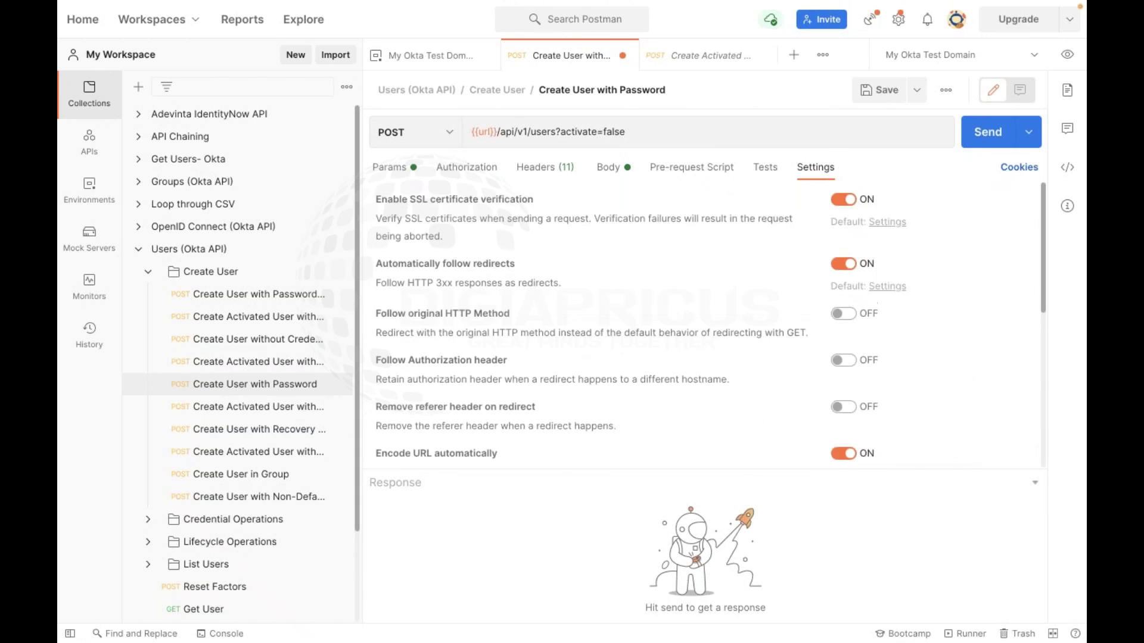
pyautogui.click(387, 169)
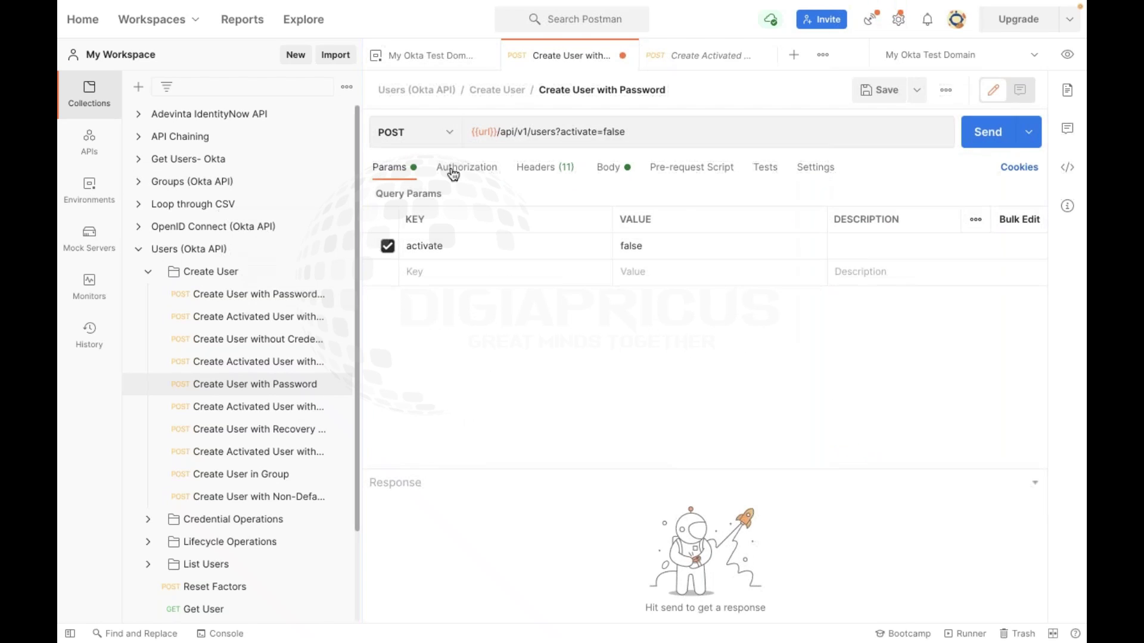
pyautogui.click(533, 173)
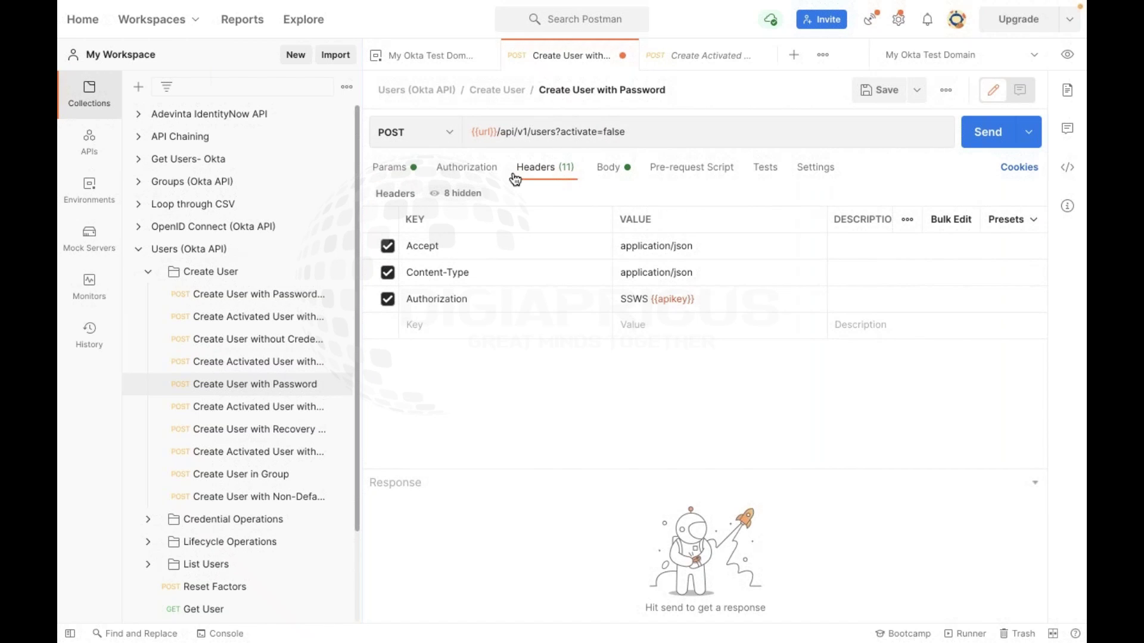
pyautogui.click(608, 167)
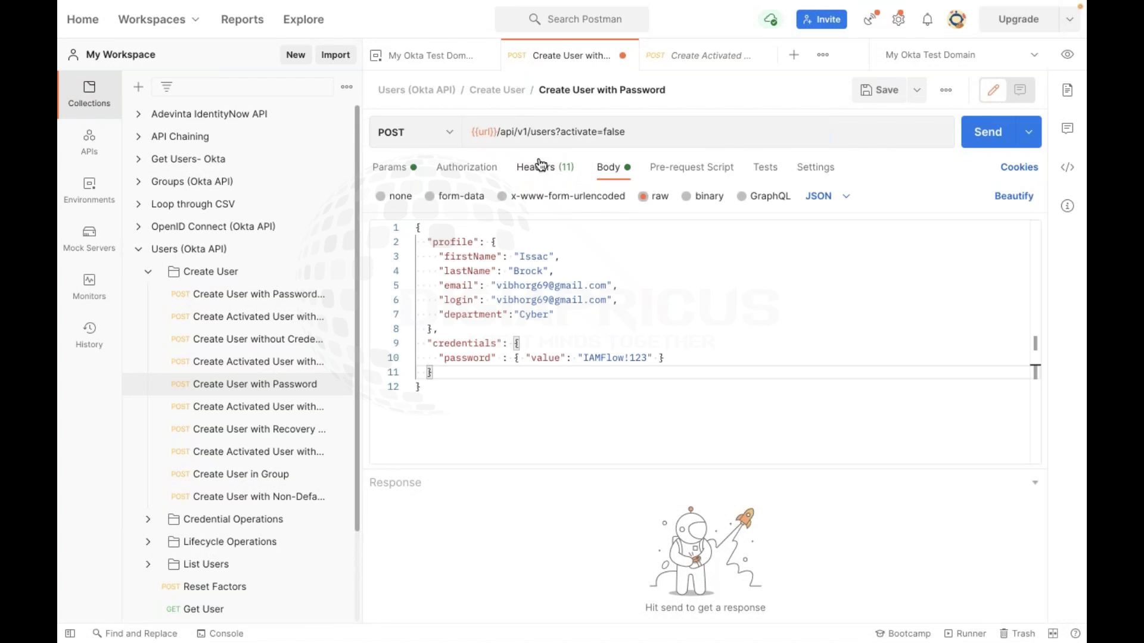
pyautogui.click(540, 167)
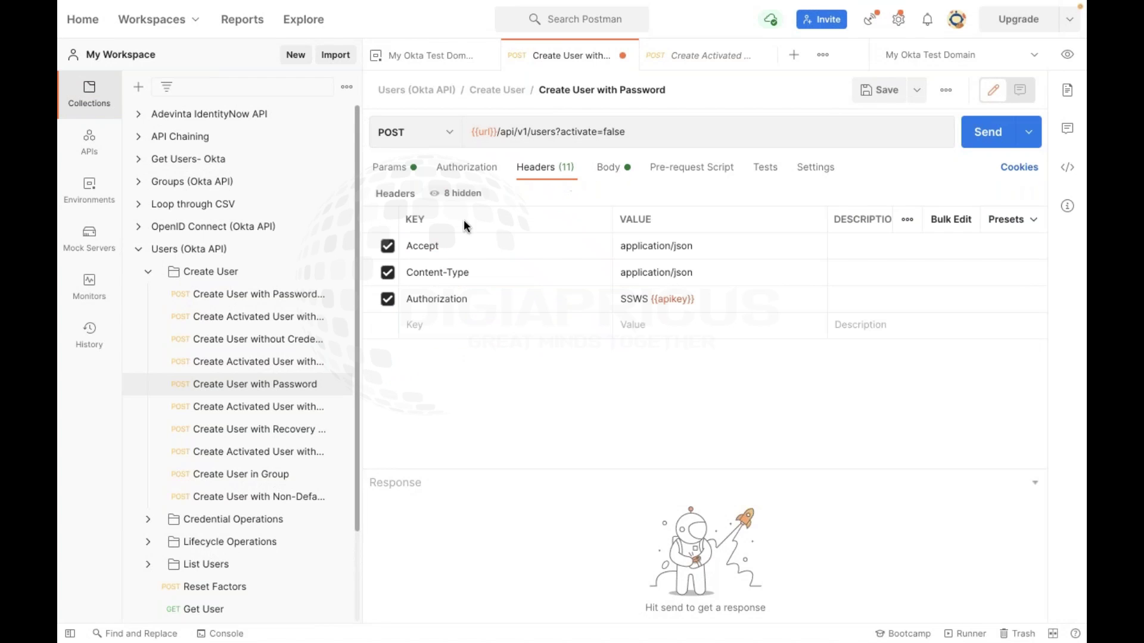
pyautogui.click(610, 167)
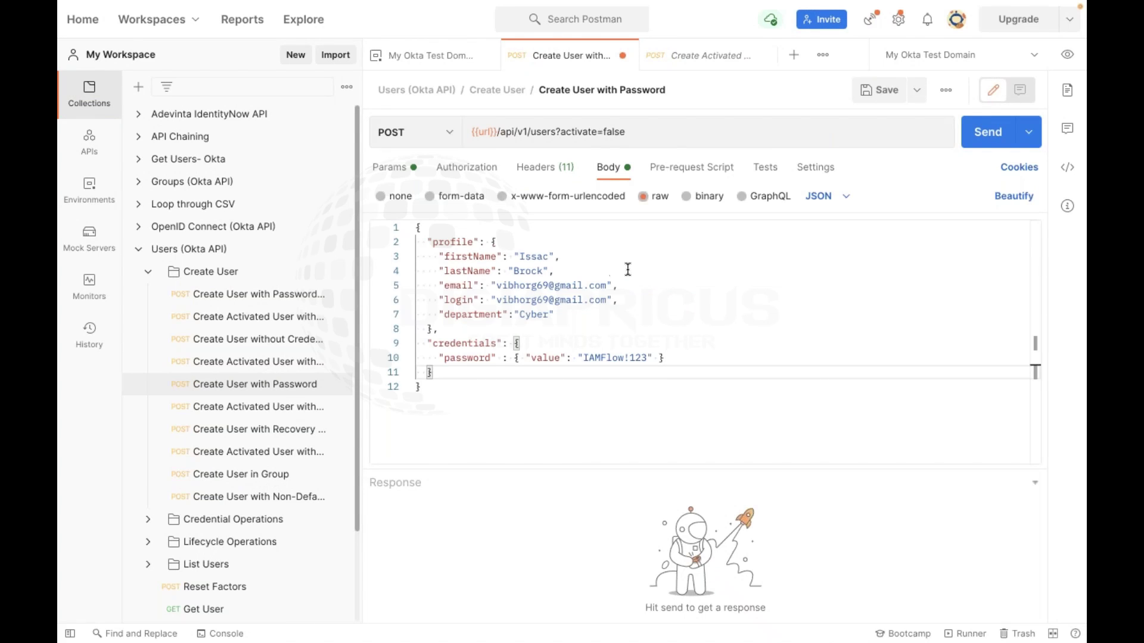
# Set the request body type to none so no body is sent
pyautogui.click(532, 417)
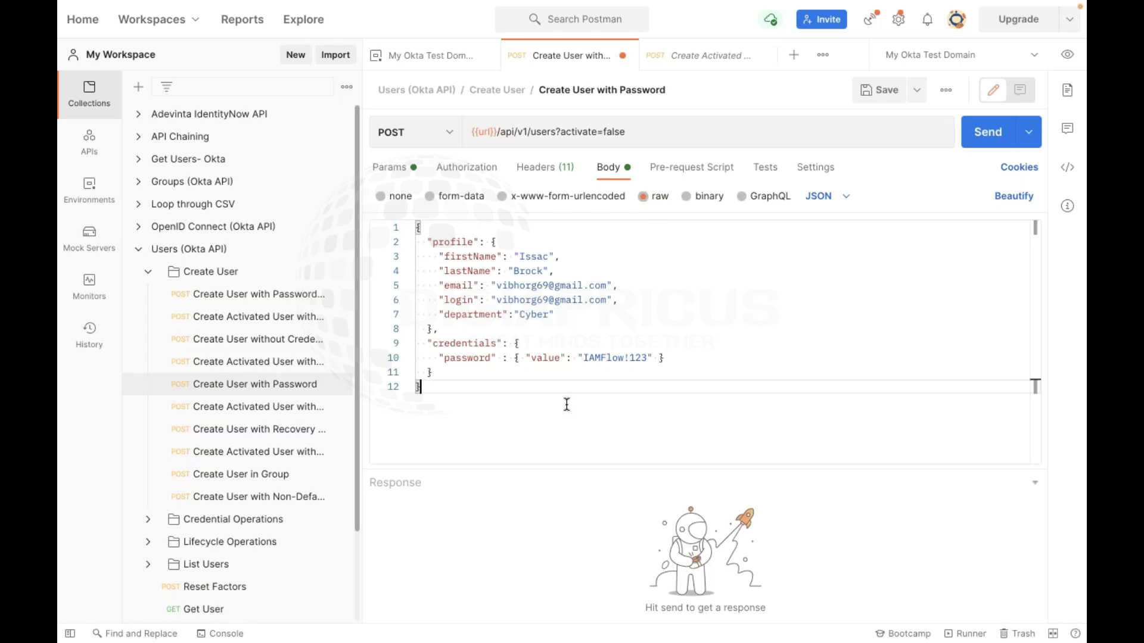
pyautogui.hotkey('ctrl', 'a')
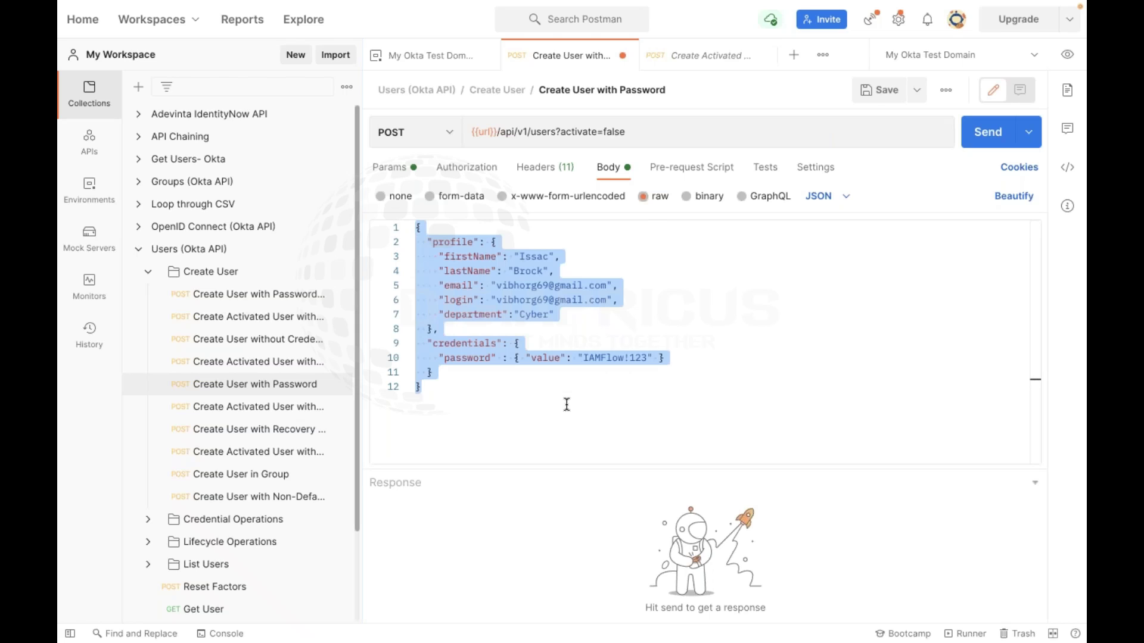
pyautogui.click(395, 196)
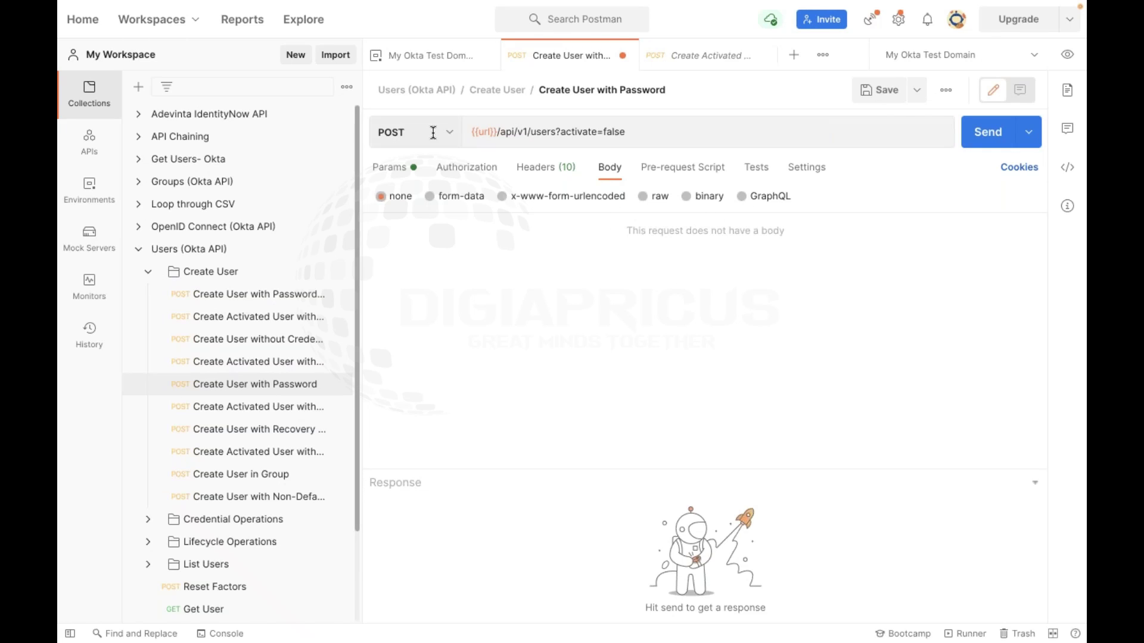
# Try form-data and x-www-form-urlencoded body types, checking Params and Headers in between
pyautogui.click(463, 200)
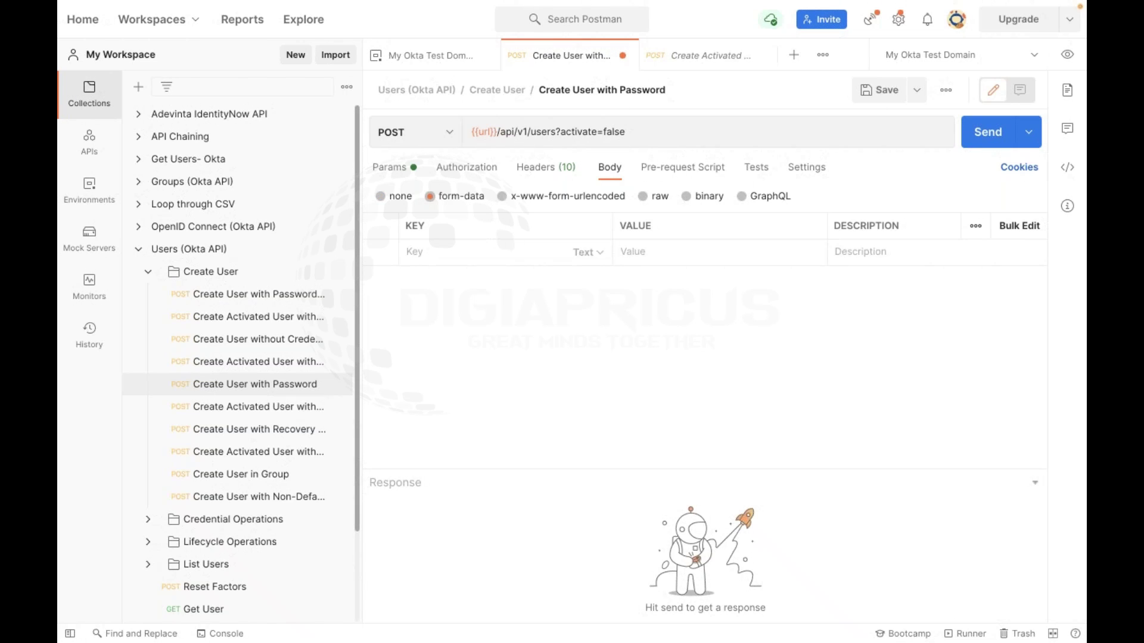
pyautogui.click(390, 171)
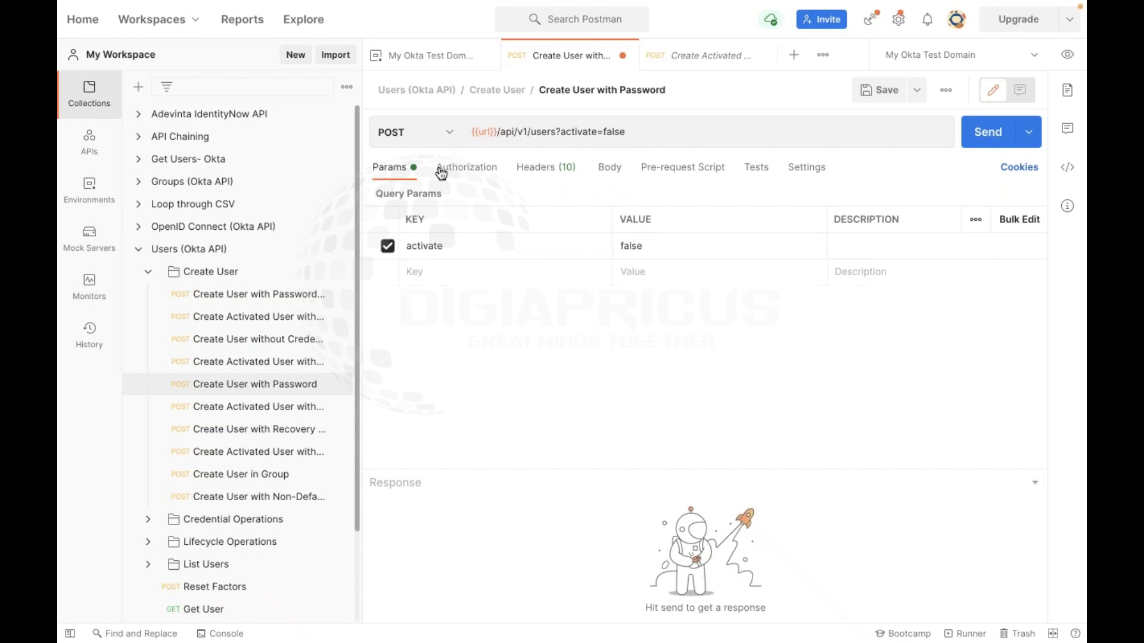
pyautogui.click(549, 170)
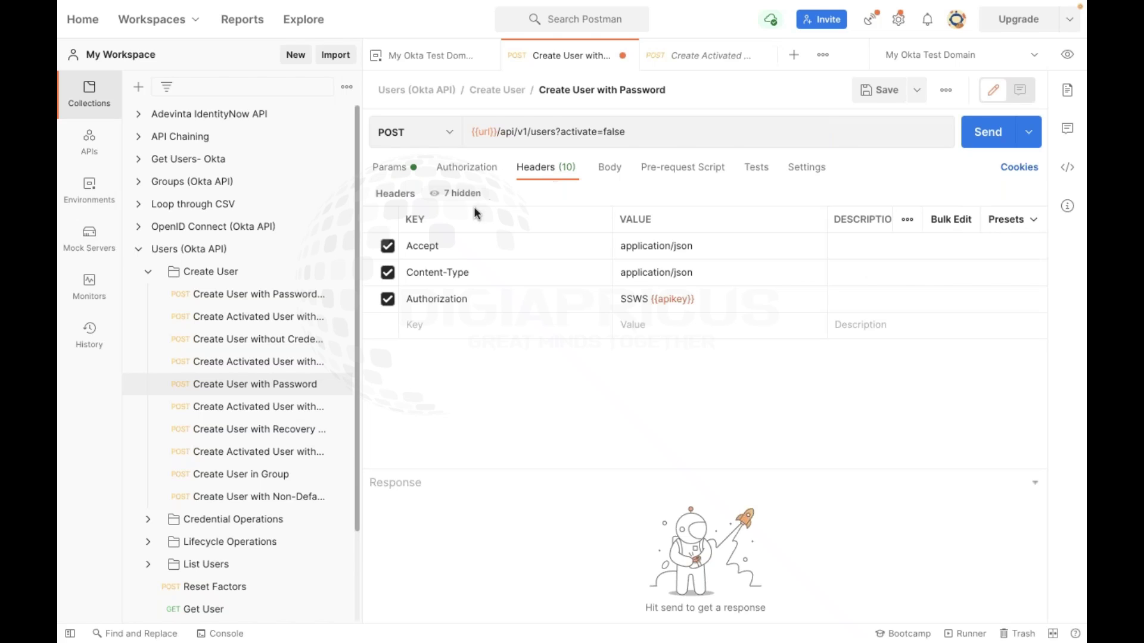
pyautogui.click(608, 168)
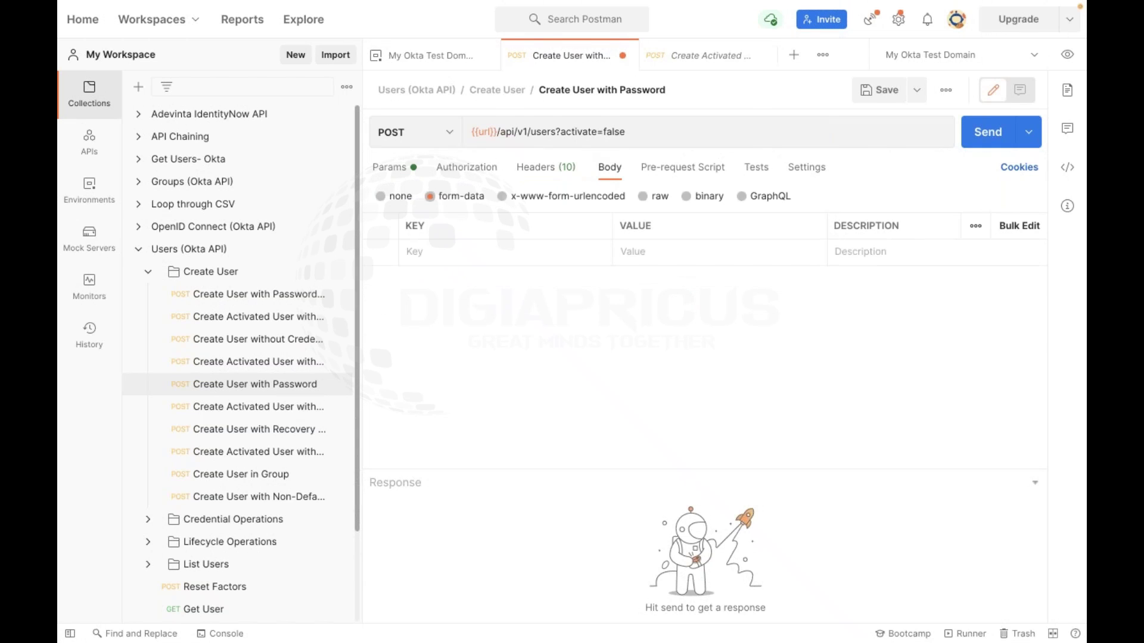
pyautogui.click(502, 197)
# Switch the body to raw JSON, toggling JavaScript and back to JSON, and save
pyautogui.click(648, 197)
pyautogui.click(705, 287)
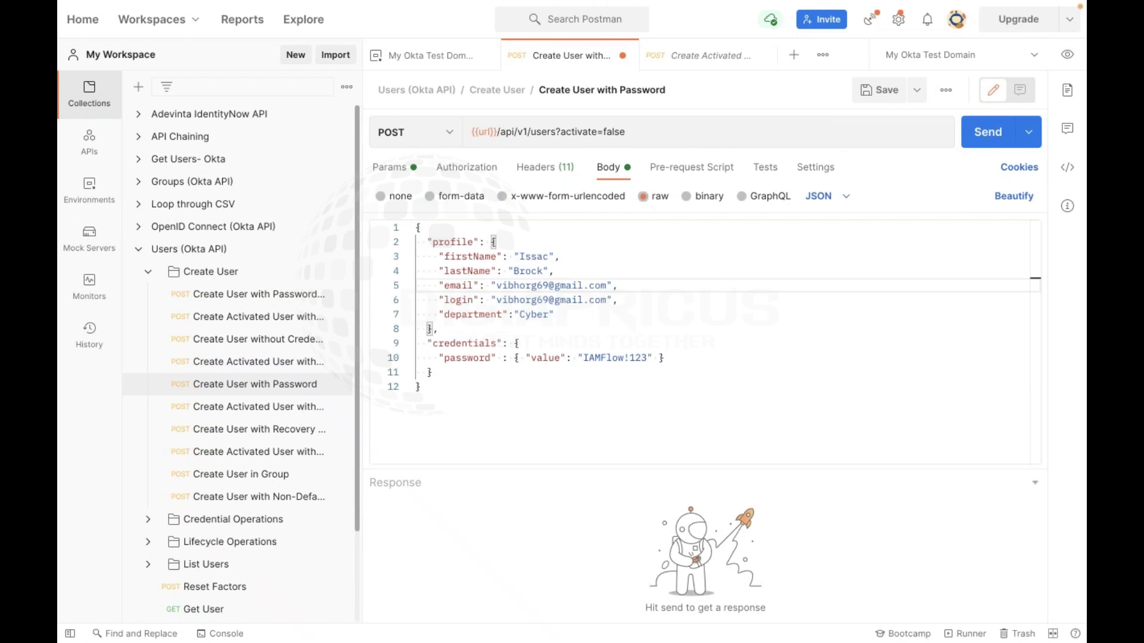
pyautogui.click(819, 195)
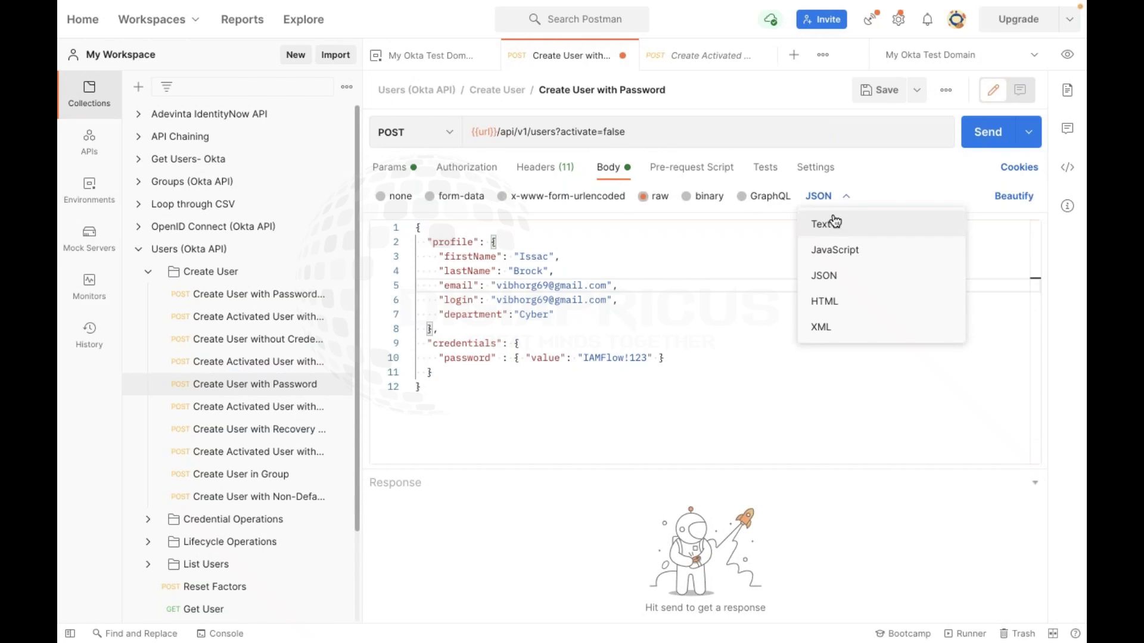
pyautogui.click(832, 249)
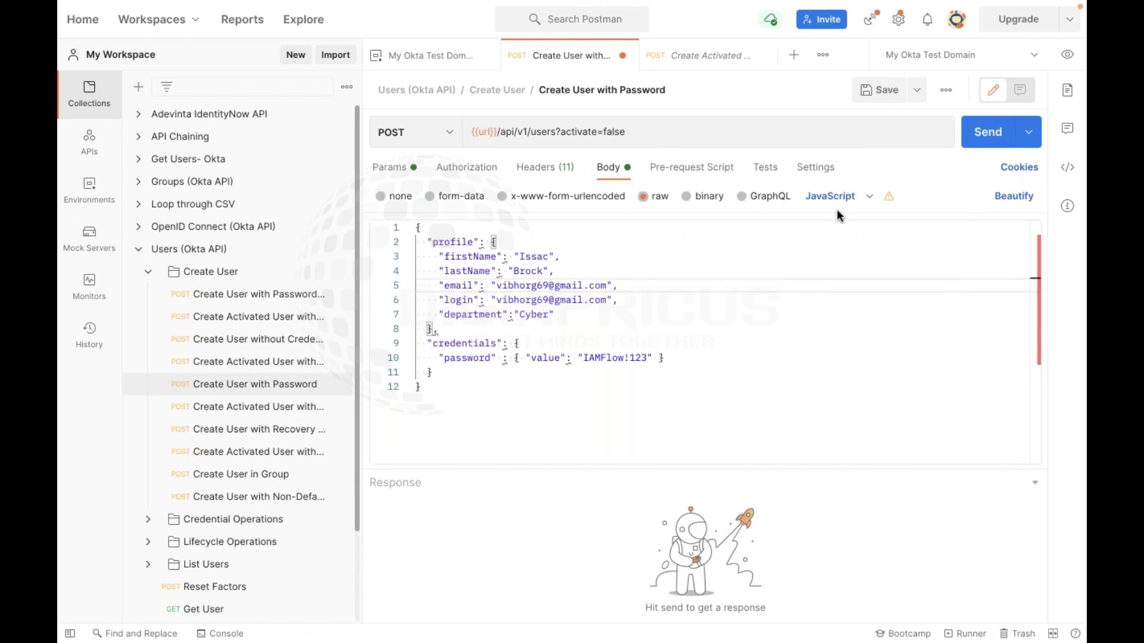
pyautogui.click(843, 198)
pyautogui.click(840, 272)
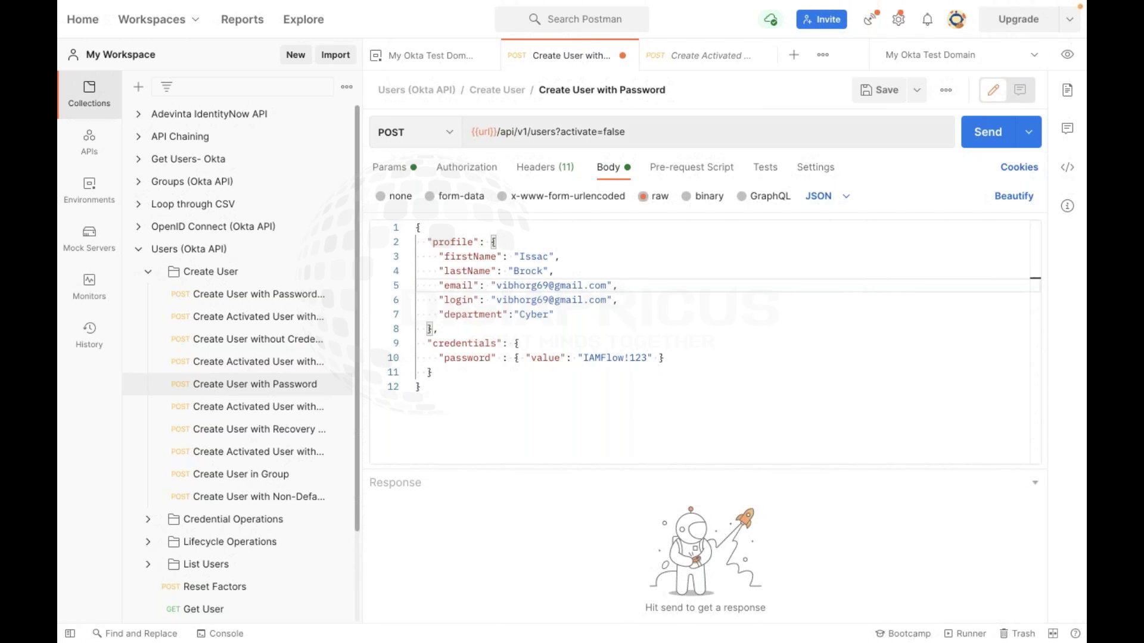
pyautogui.click(878, 90)
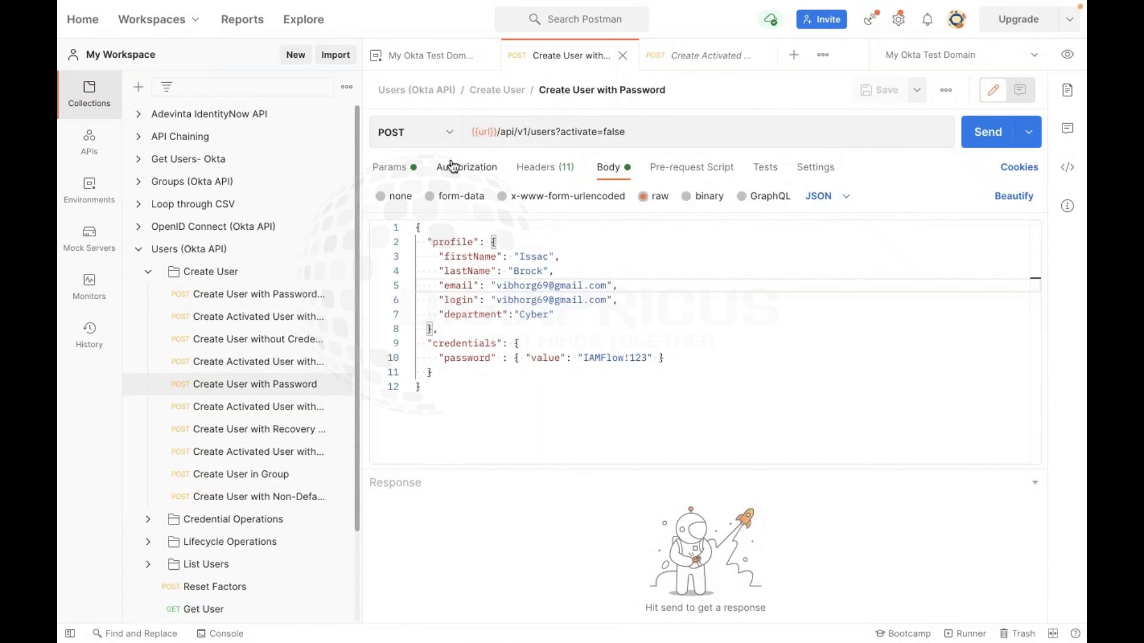
pyautogui.click(476, 169)
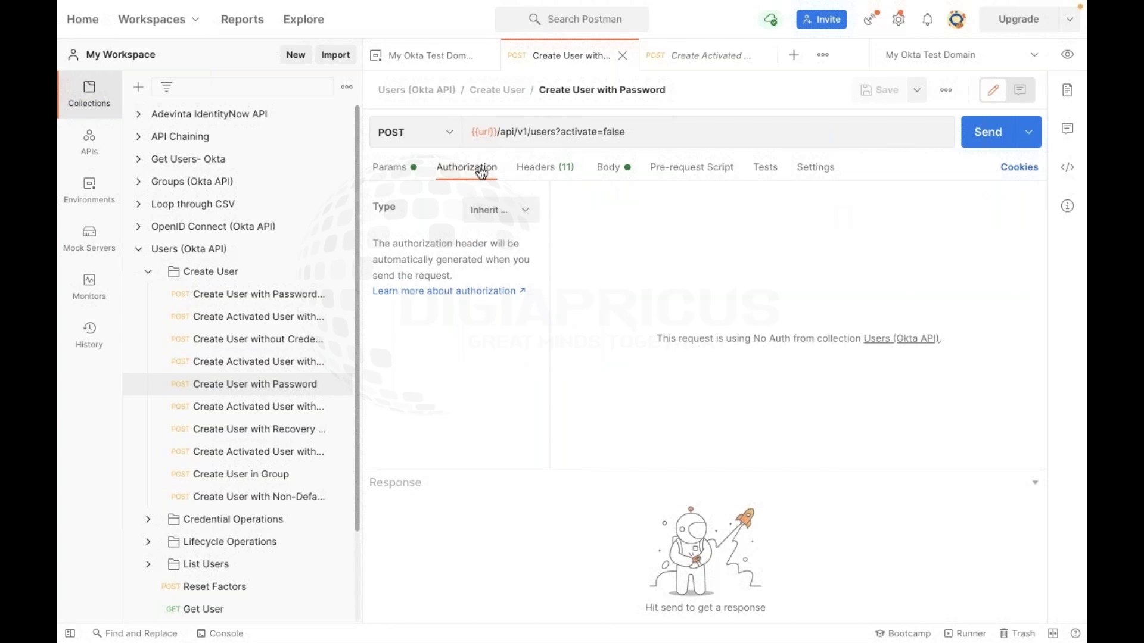
# Keep authorization inherited from the collection and view the headers sending SSWS {{apikey}}
pyautogui.click(513, 215)
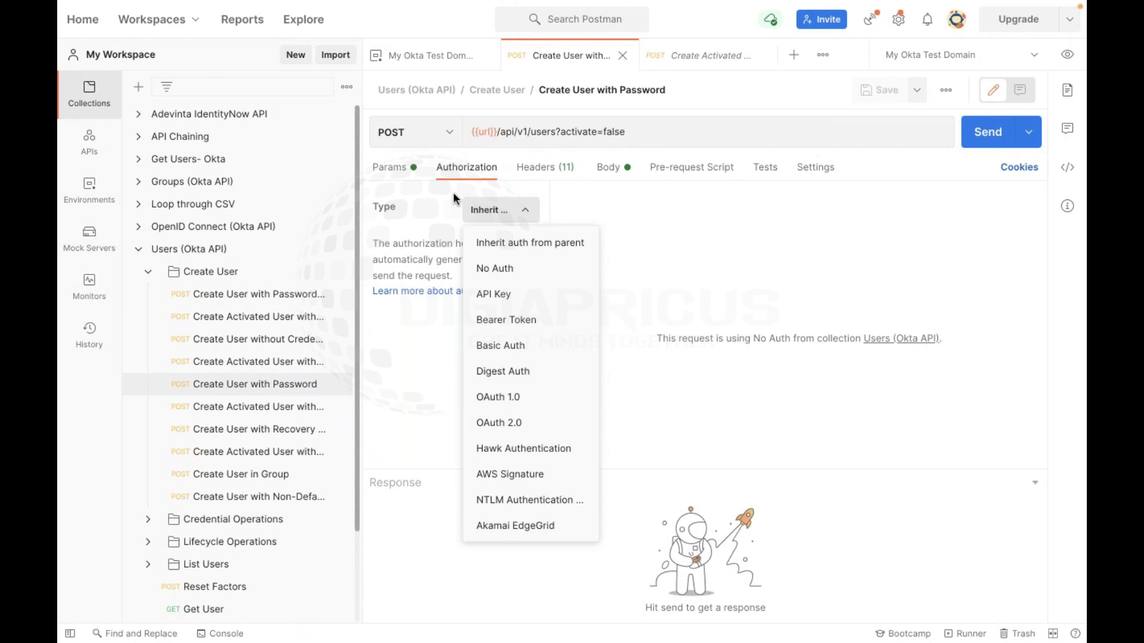
pyautogui.click(452, 192)
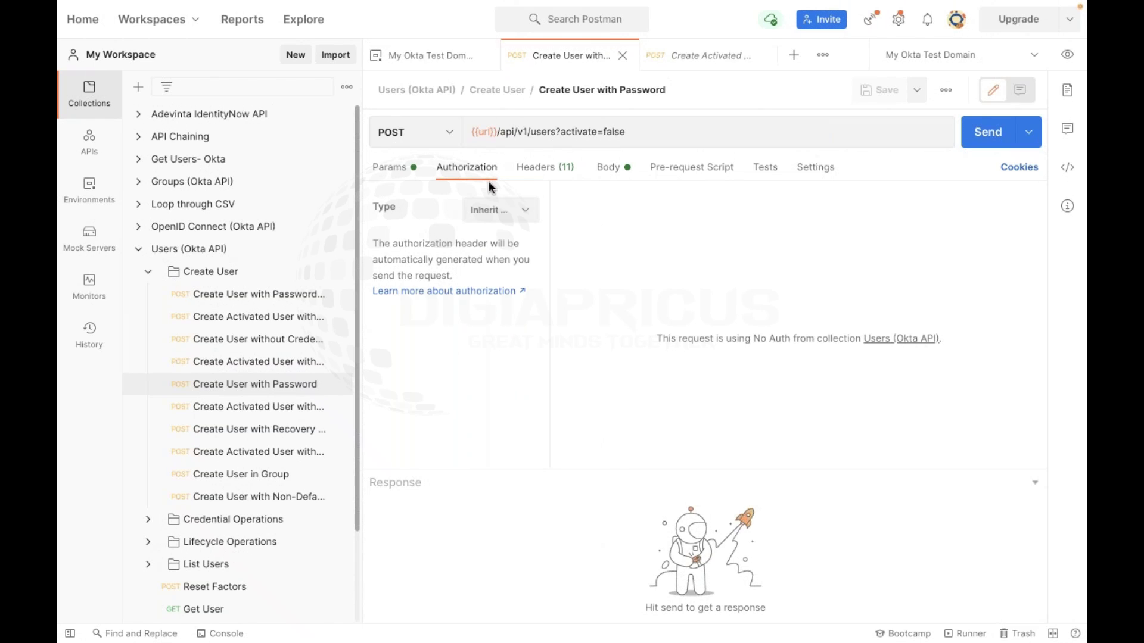
pyautogui.click(525, 169)
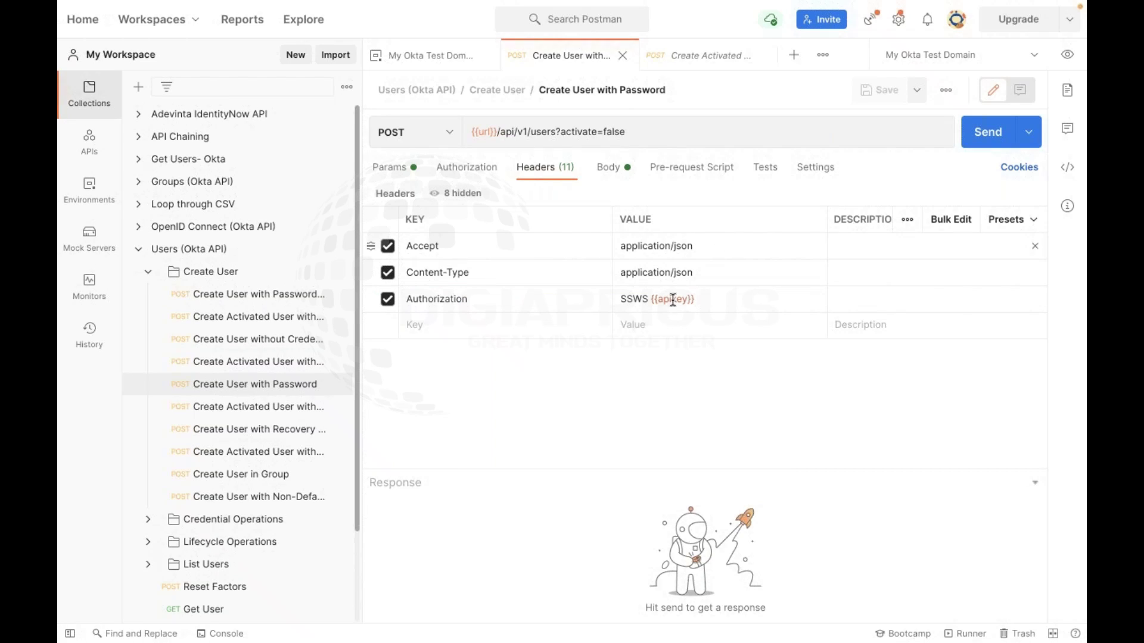
pyautogui.moveTo(671, 297)
# Preview the active environment's variables, then bring up My Okta Test Domain in an editing tab
pyautogui.click(1064, 59)
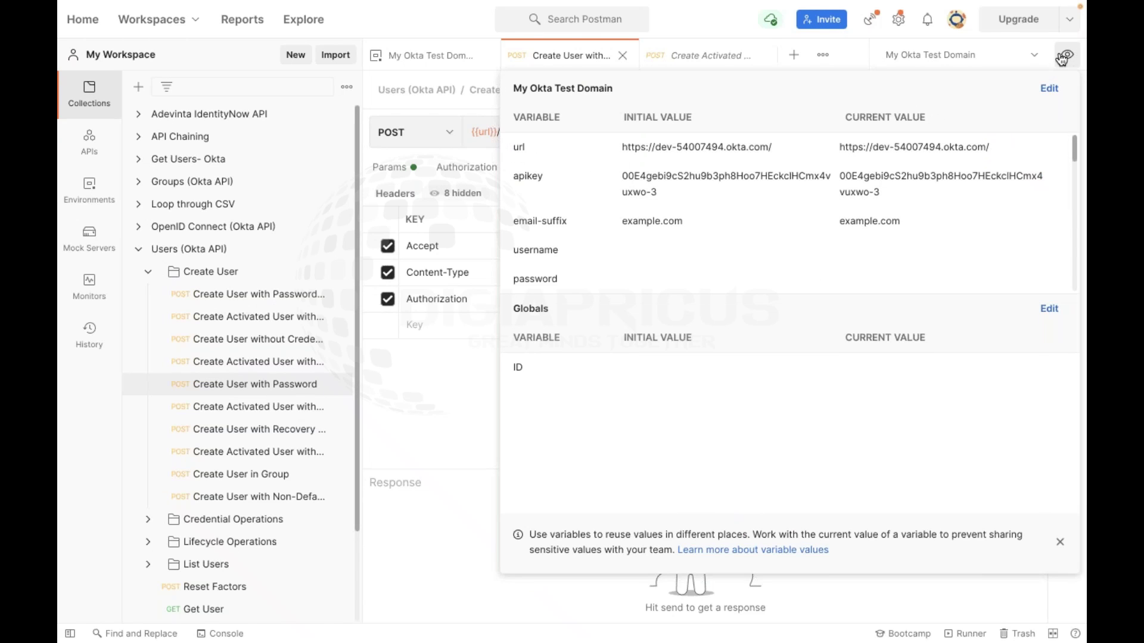
pyautogui.click(1067, 54)
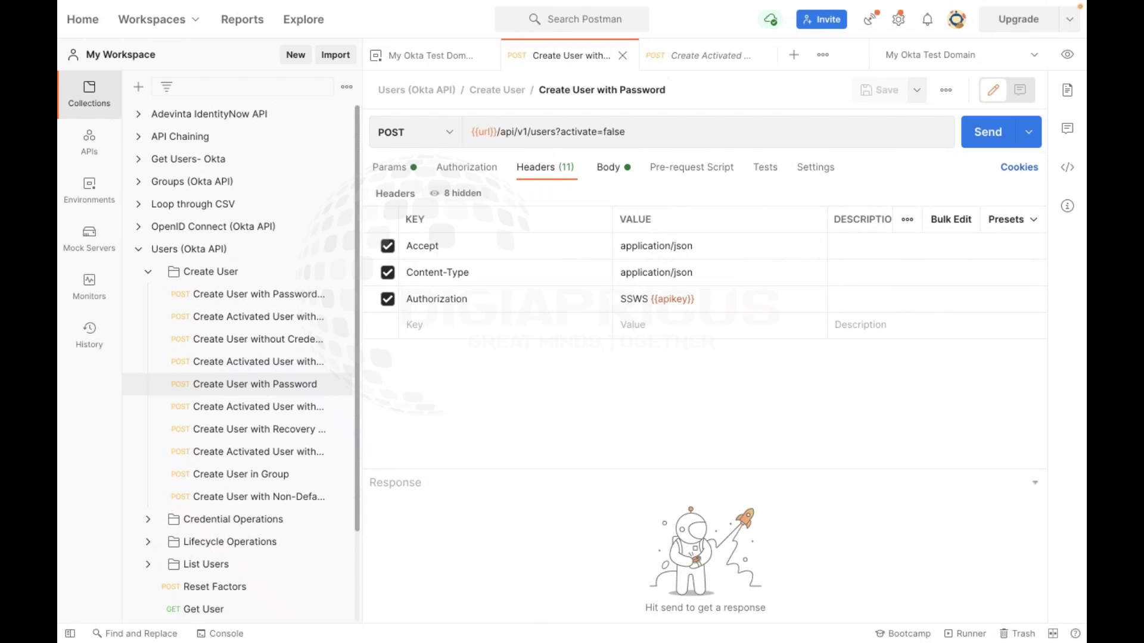
pyautogui.moveTo(486, 126)
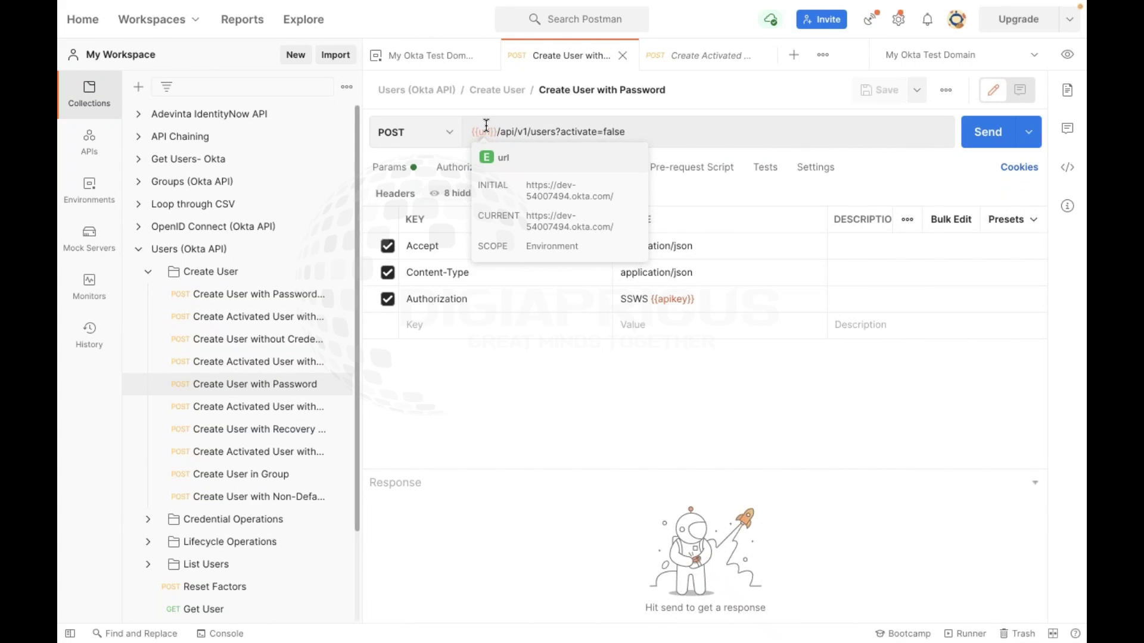
pyautogui.click(1066, 55)
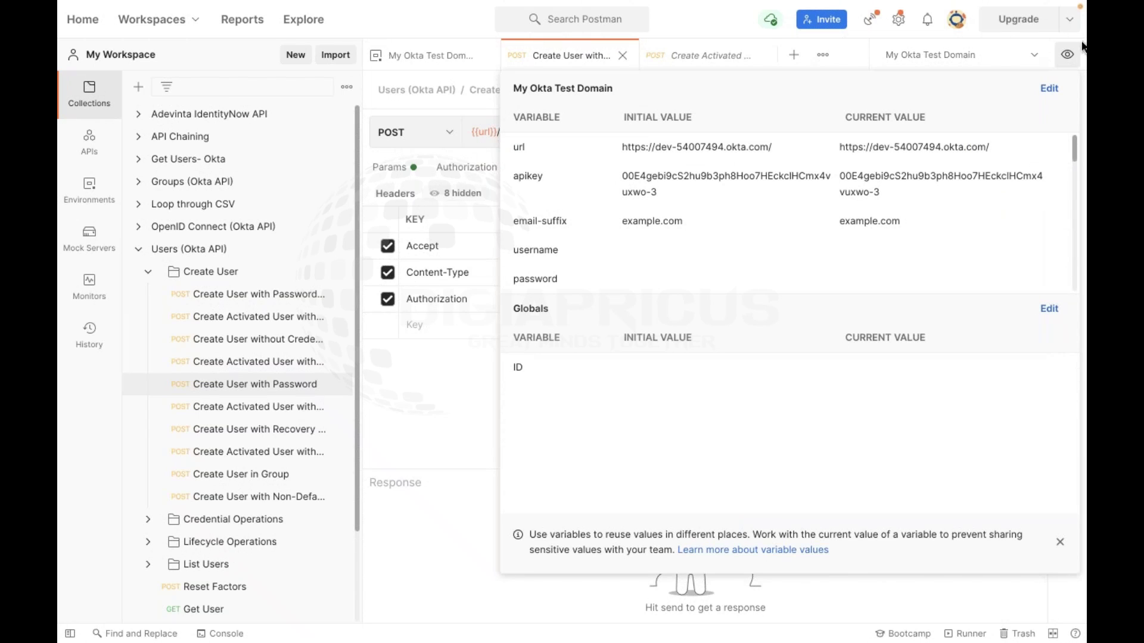
pyautogui.click(1061, 59)
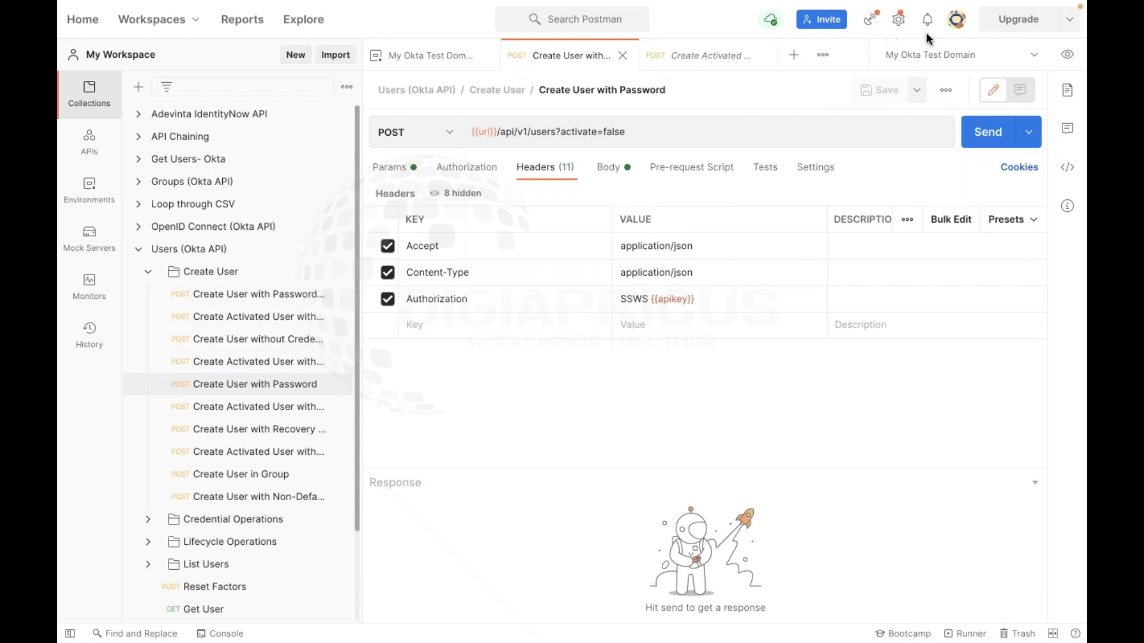
pyautogui.click(1068, 56)
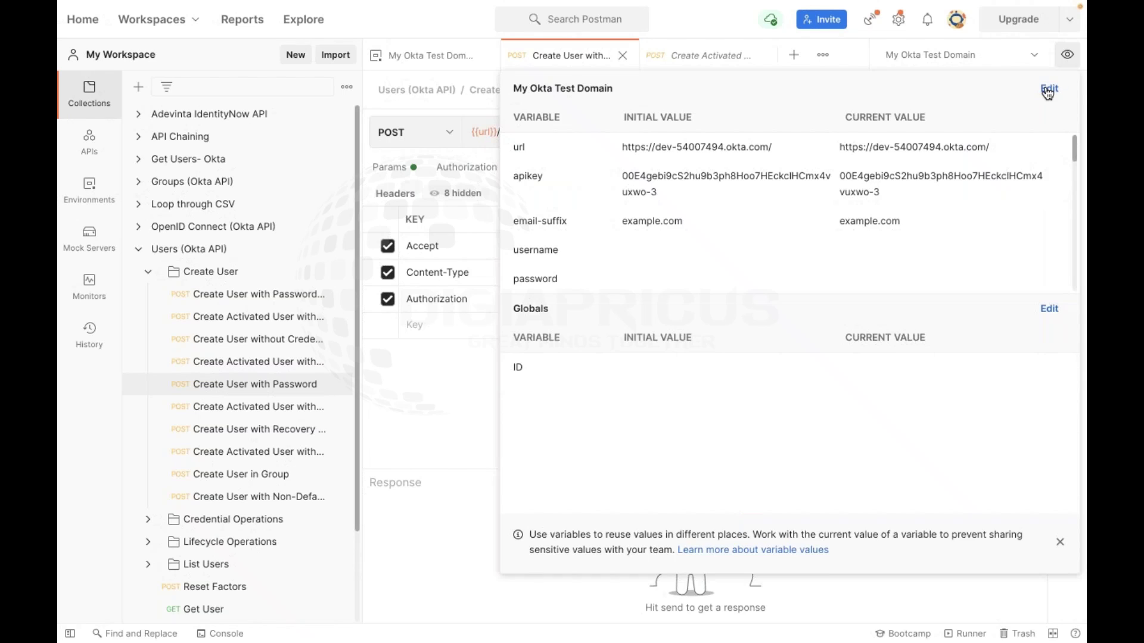
pyautogui.click(1048, 90)
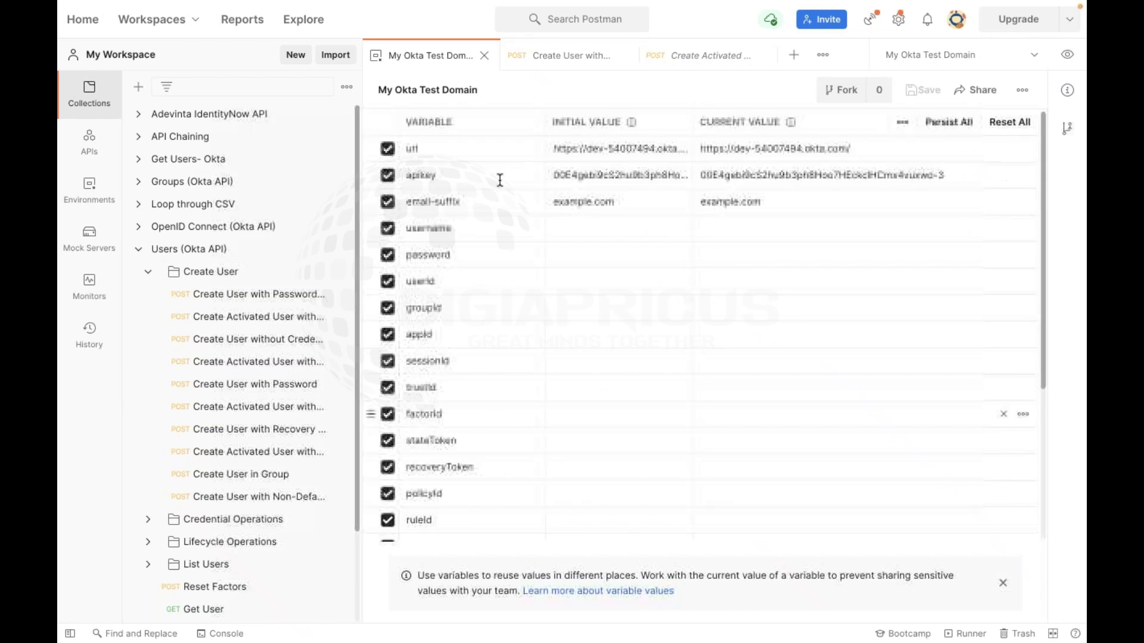
# Inspect the url and apikey variable rows and select the full apikey initial value
pyautogui.click(454, 172)
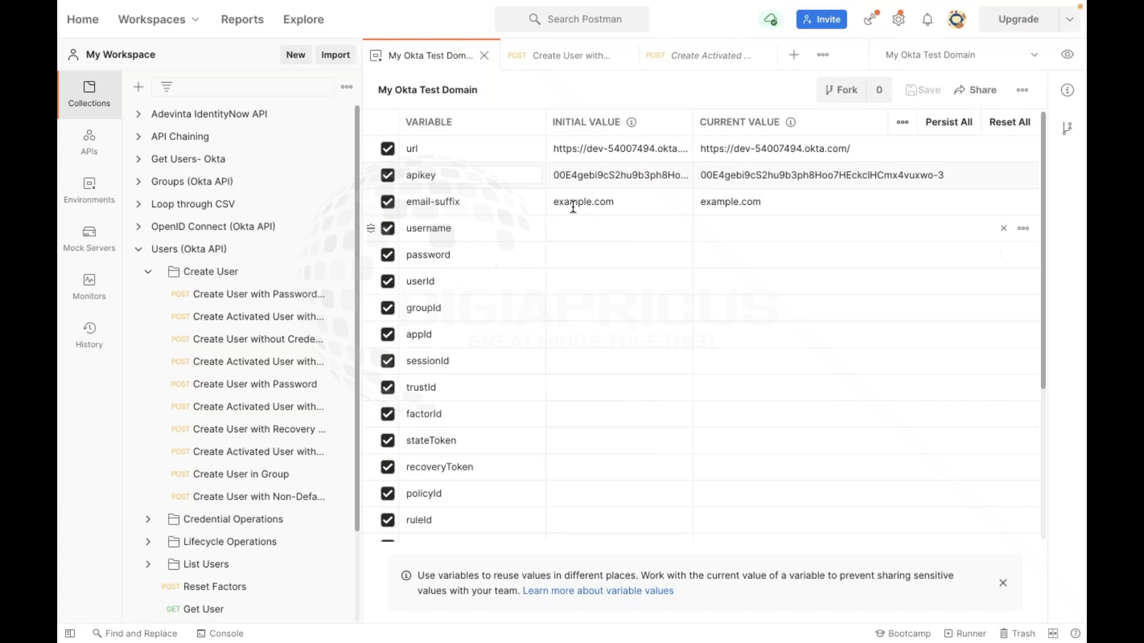
pyautogui.click(458, 153)
pyautogui.click(462, 180)
pyautogui.click(418, 150)
pyautogui.click(460, 183)
pyautogui.click(633, 174)
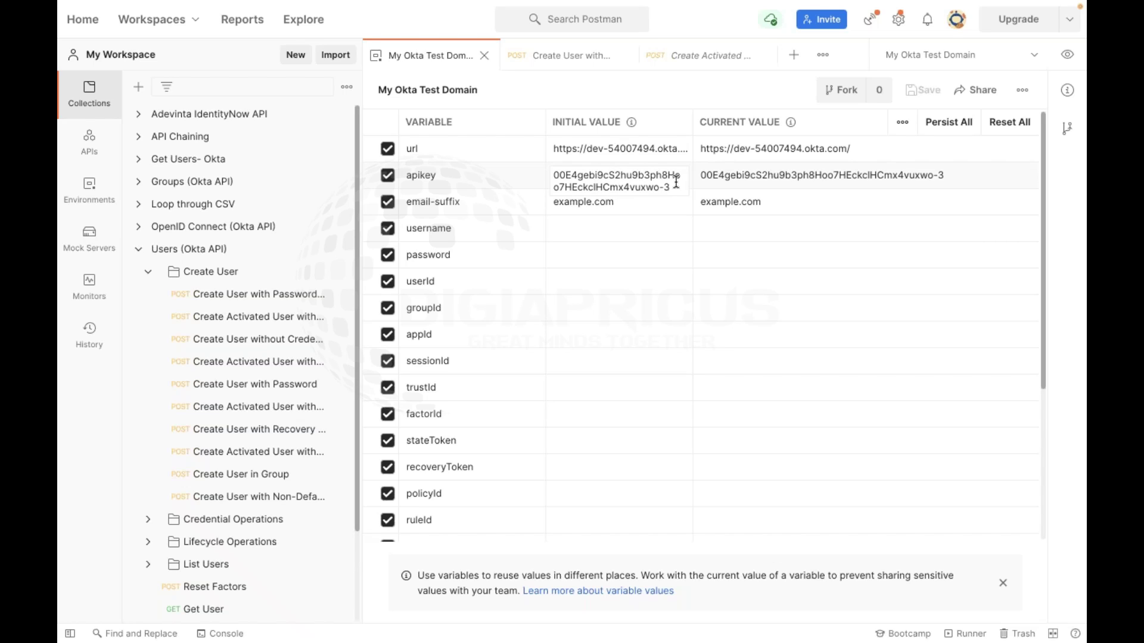
pyautogui.moveTo(673, 187); pyautogui.dragTo(553, 174)
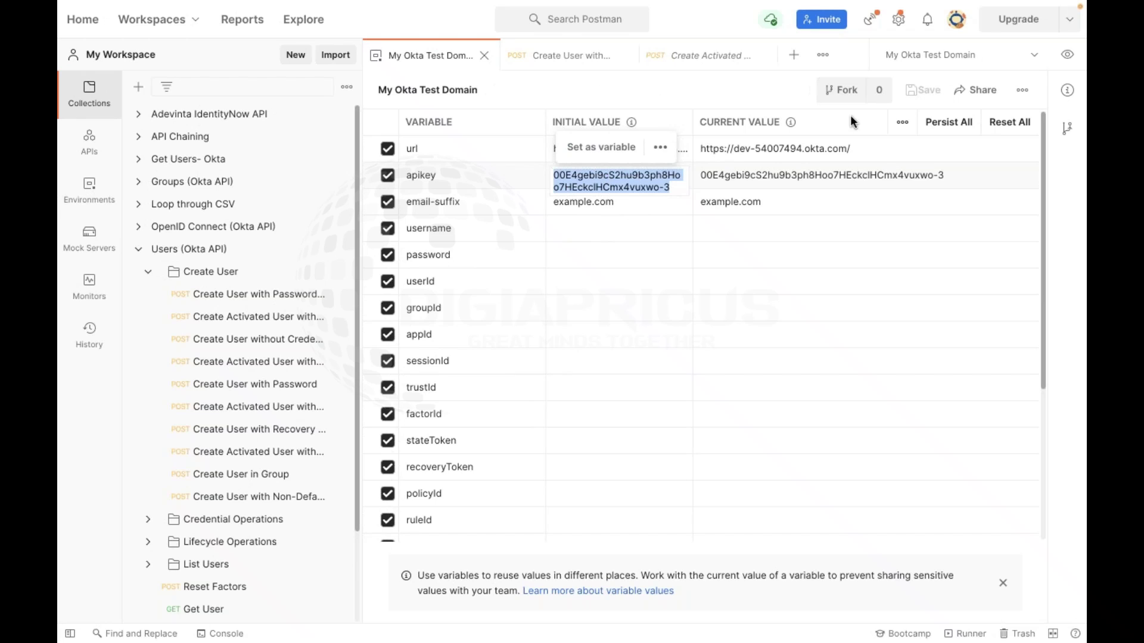
# Glance at the environment details, then return to the Create User with Password request
pyautogui.click(1068, 91)
pyautogui.click(1068, 91)
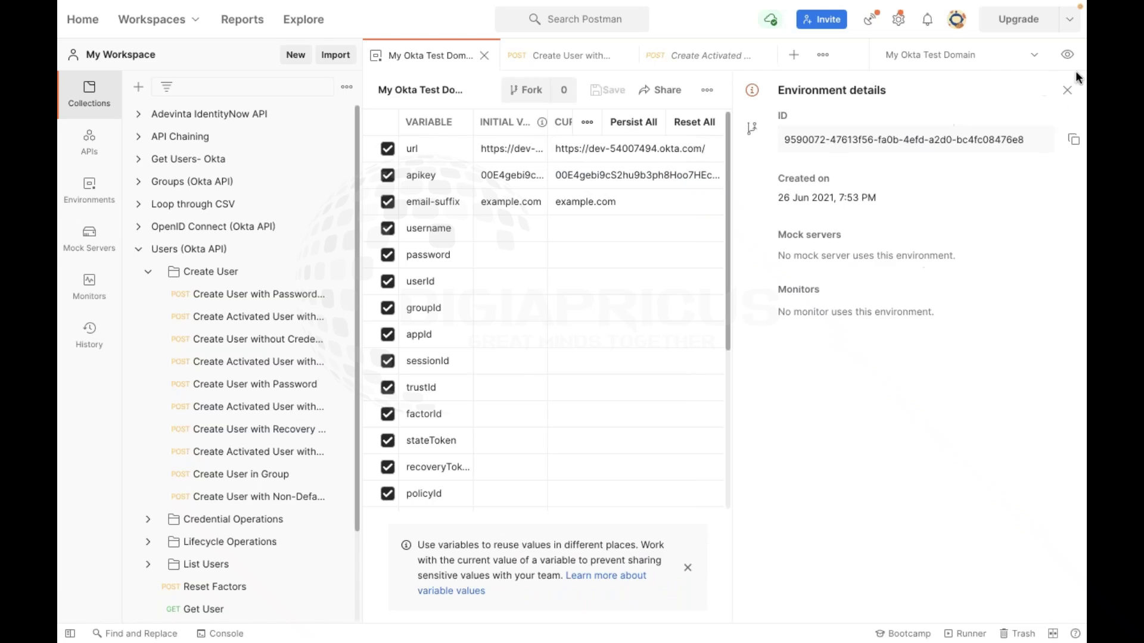
pyautogui.click(1066, 90)
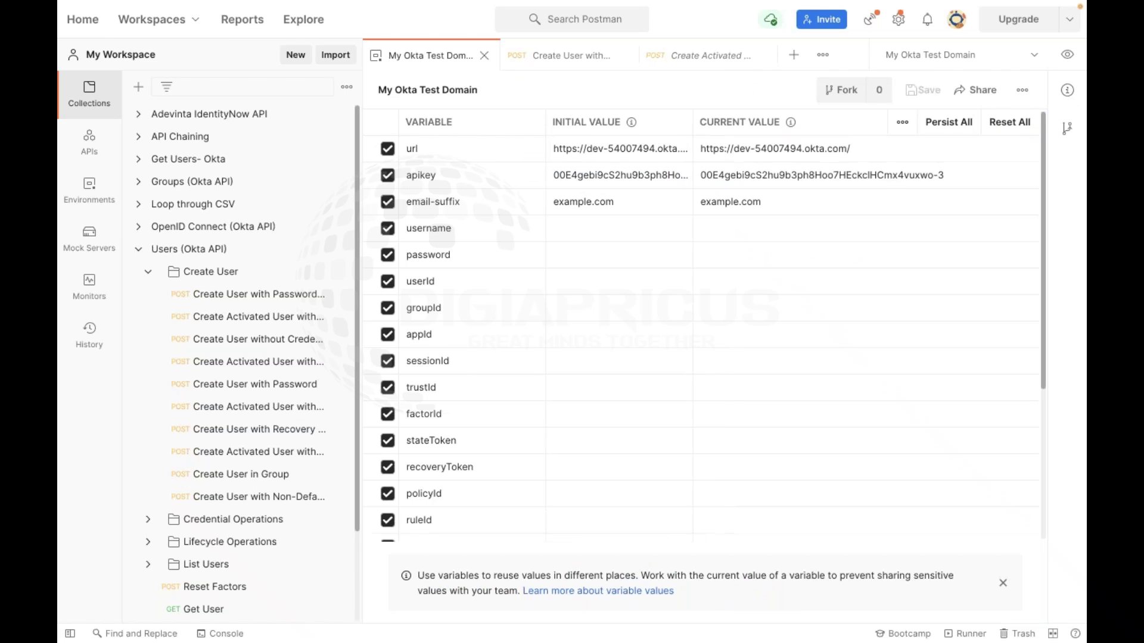
pyautogui.click(260, 361)
pyautogui.click(228, 386)
pyautogui.click(245, 366)
pyautogui.click(231, 386)
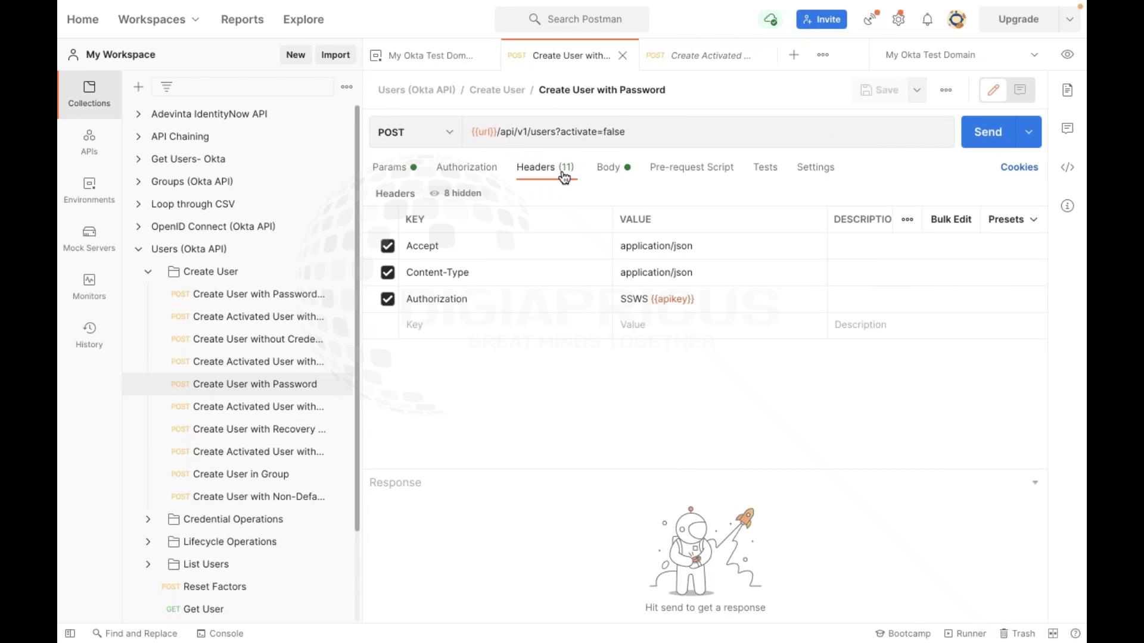
# Preview the environment variables, then show the raw JSON body with profile, Cyber department and password
pyautogui.moveTo(681, 296)
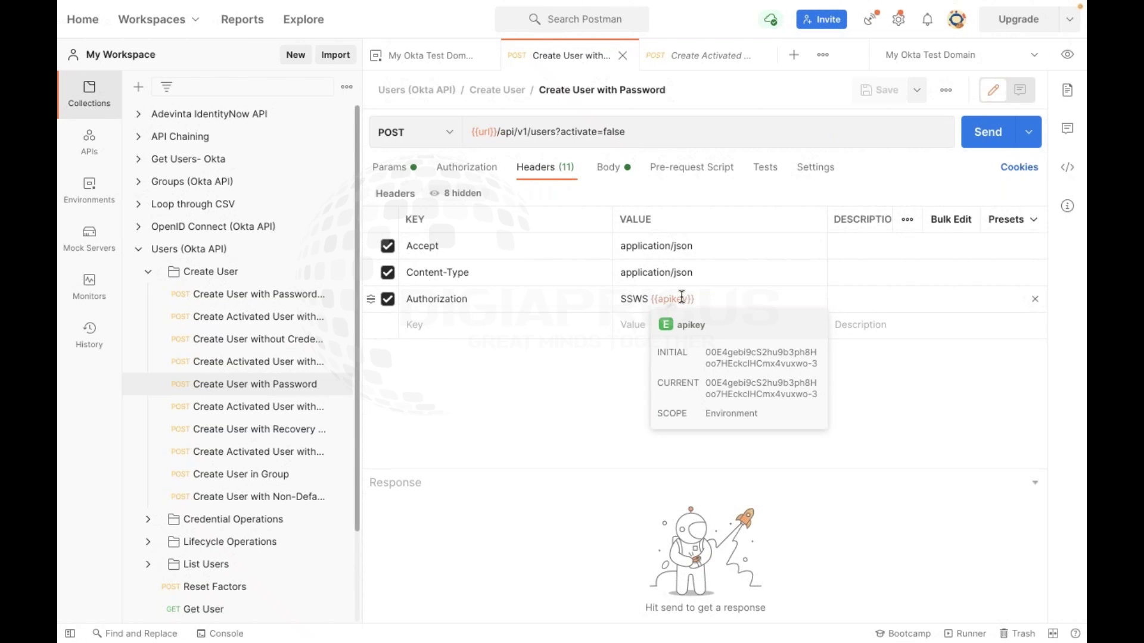
pyautogui.click(1067, 55)
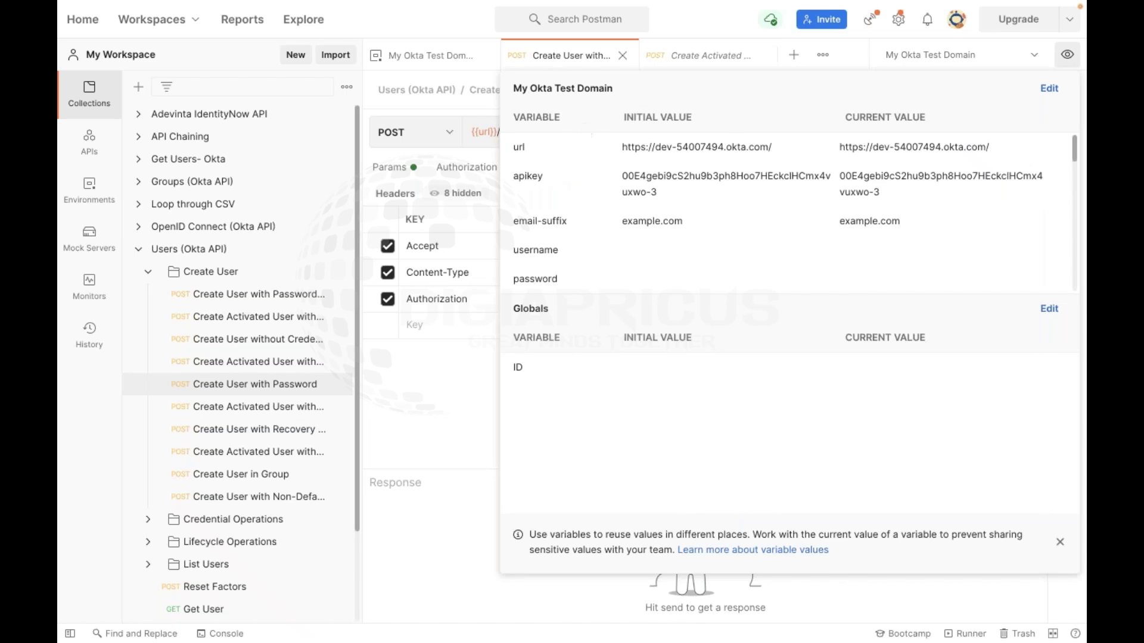
pyautogui.click(492, 189)
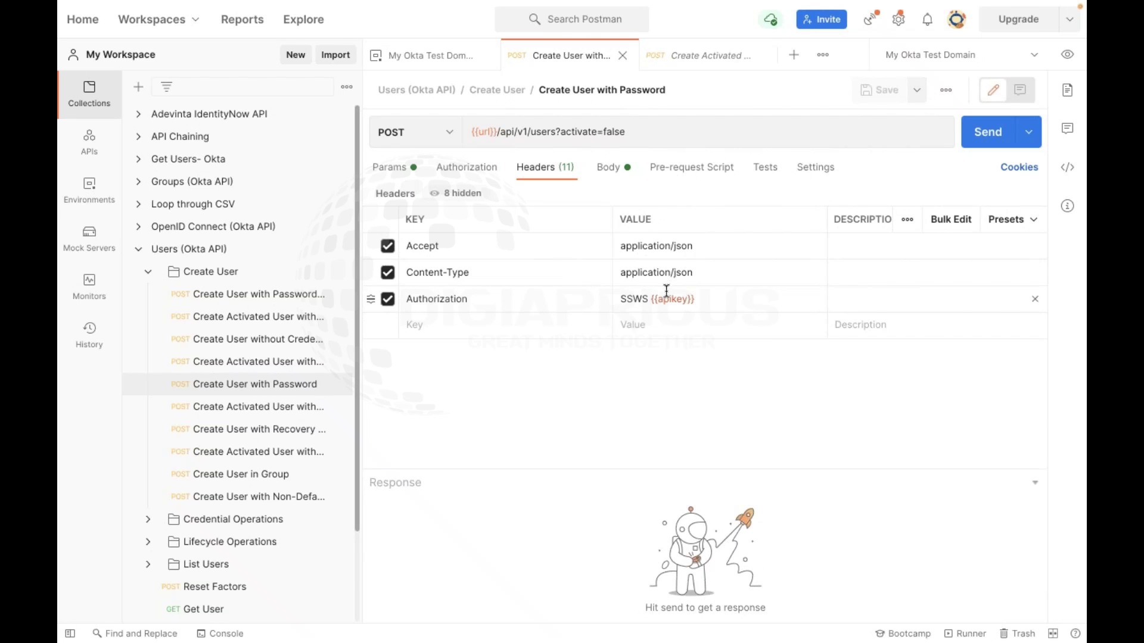
pyautogui.moveTo(667, 292)
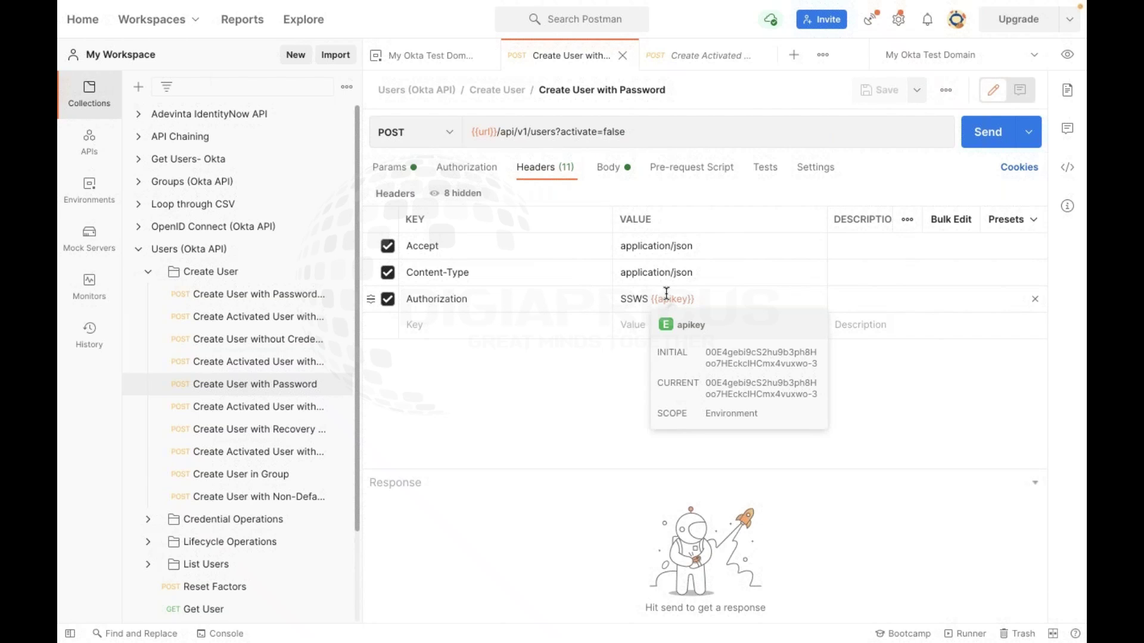
pyautogui.click(621, 174)
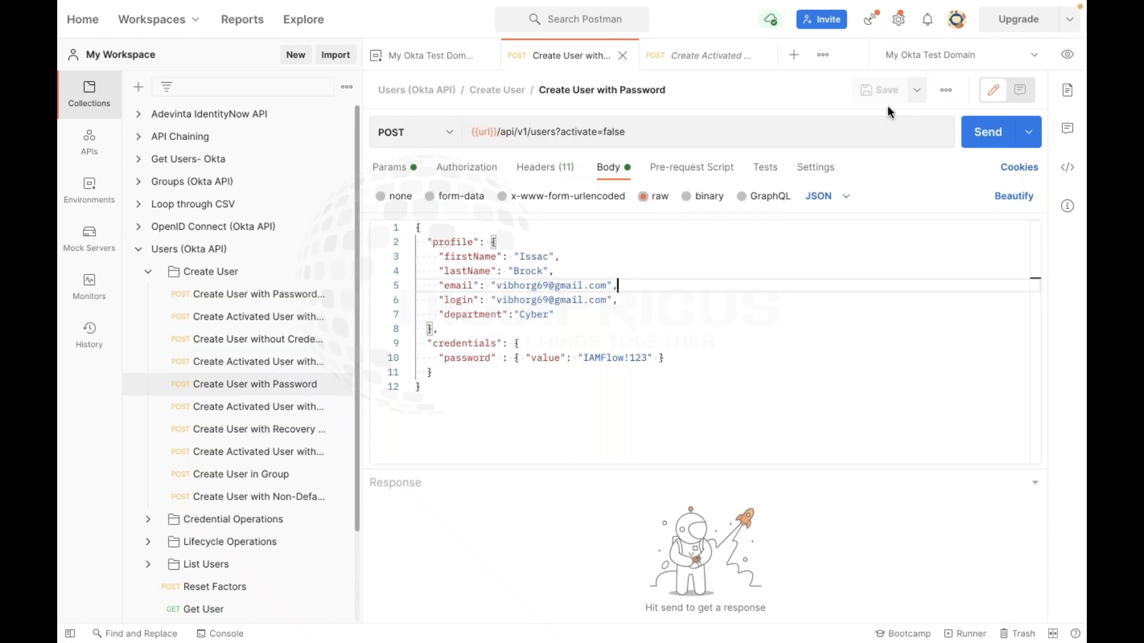
# Send the create-user request and enlarge the response pane to read the 200 OK result
pyautogui.click(988, 132)
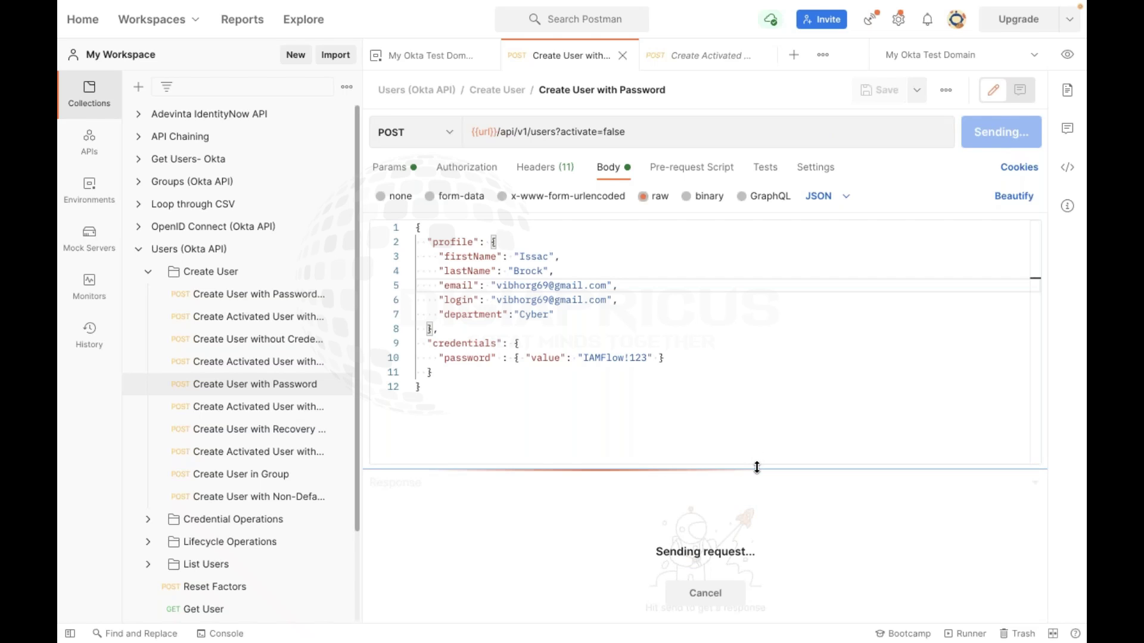
pyautogui.moveTo(755, 467); pyautogui.dragTo(781, 233)
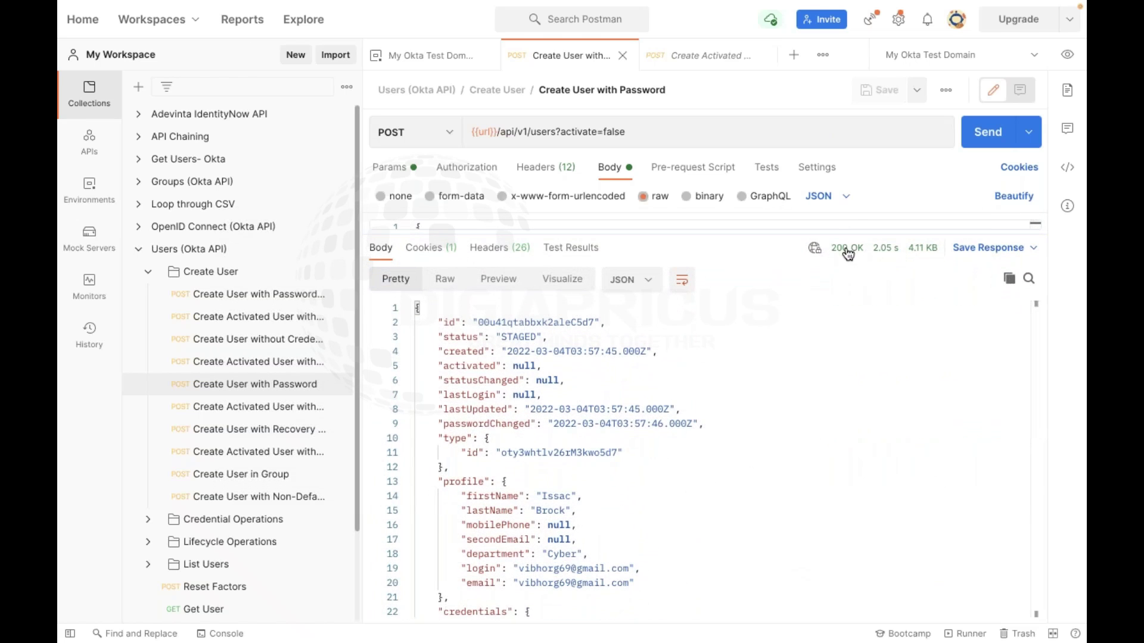
pyautogui.moveTo(847, 255)
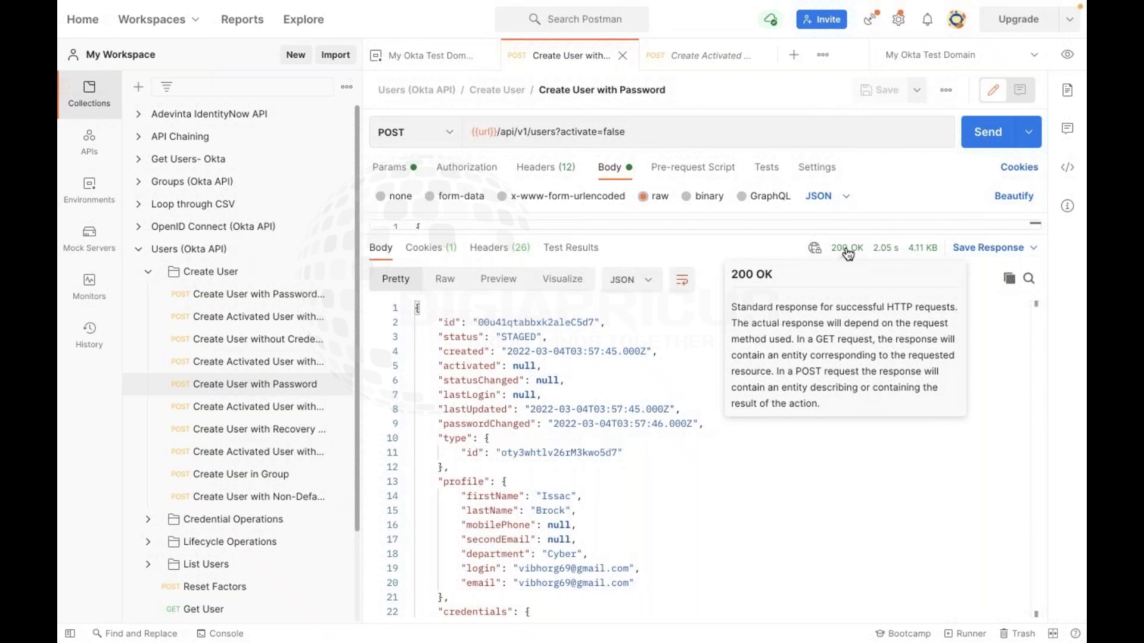
pyautogui.moveTo(665, 235); pyautogui.dragTo(623, 542)
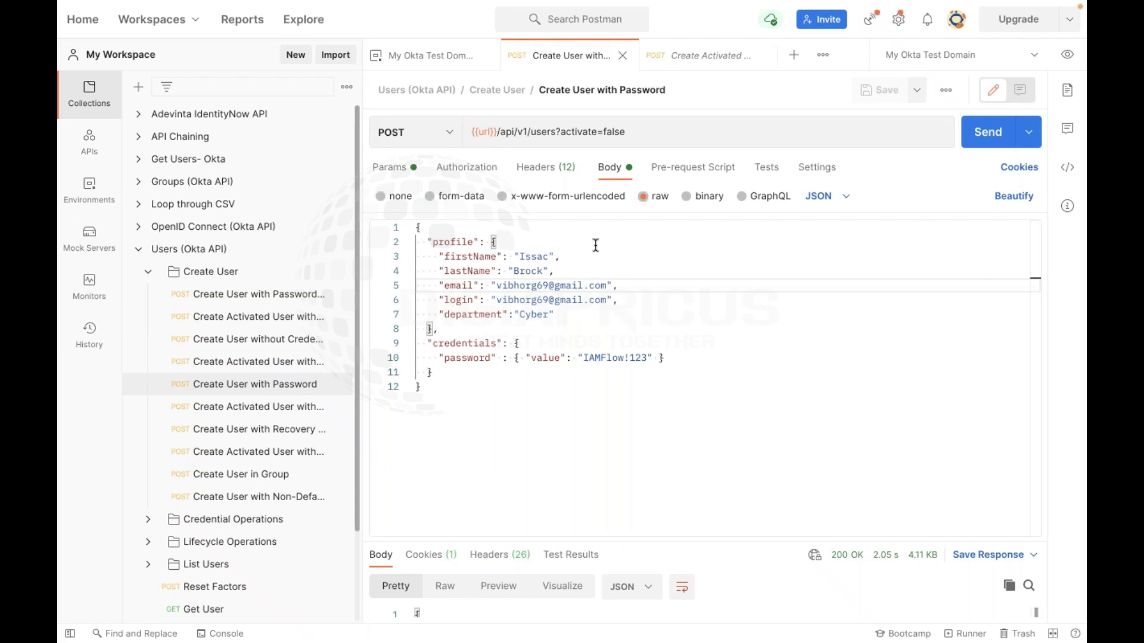
pyautogui.moveTo(775, 542); pyautogui.dragTo(774, 233)
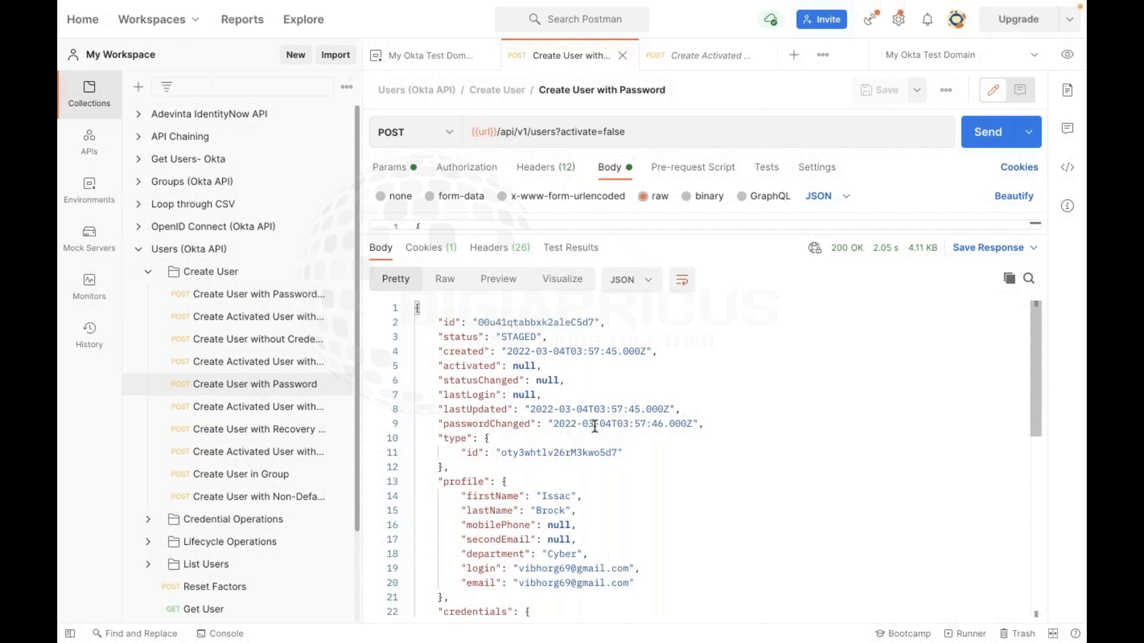
pyautogui.scroll(-4, 594, 426)
pyautogui.scroll(3, 595, 427)
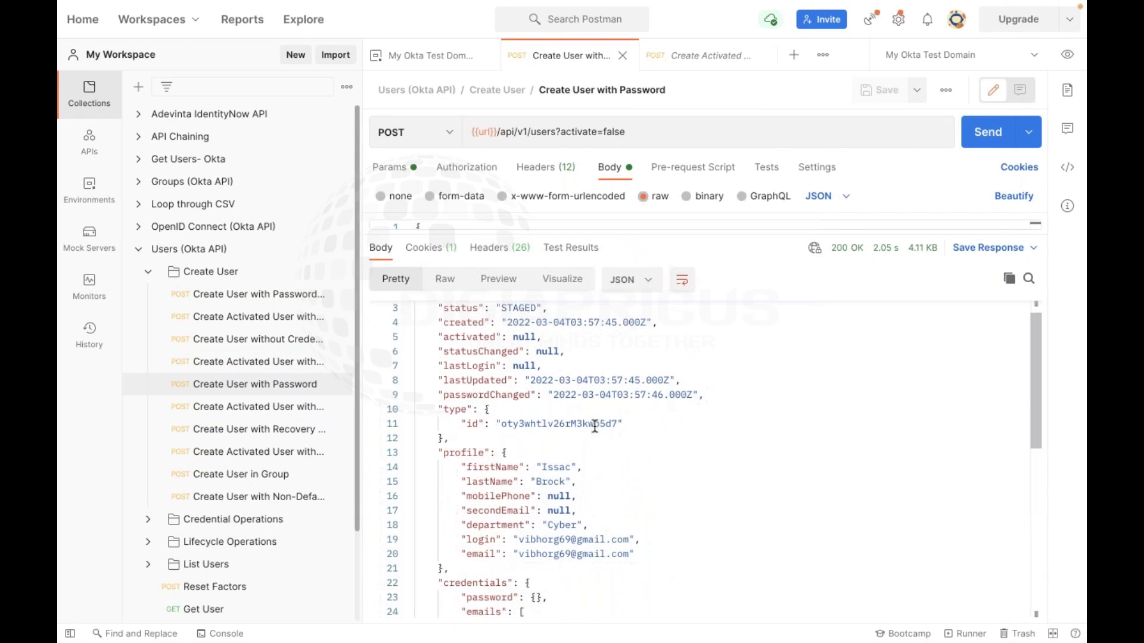
# Highlight the returned profile, credentials and null activated field, then switch to the browser
pyautogui.moveTo(443, 453); pyautogui.dragTo(600, 557)
pyautogui.scroll(-3, 600, 557)
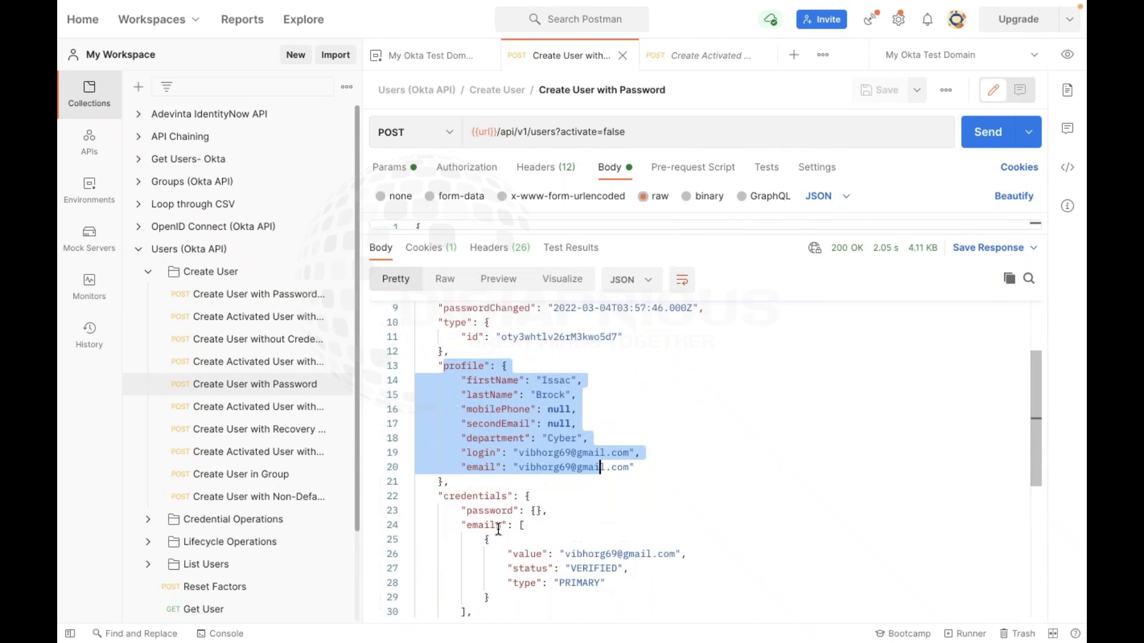
pyautogui.moveTo(447, 500); pyautogui.dragTo(601, 569)
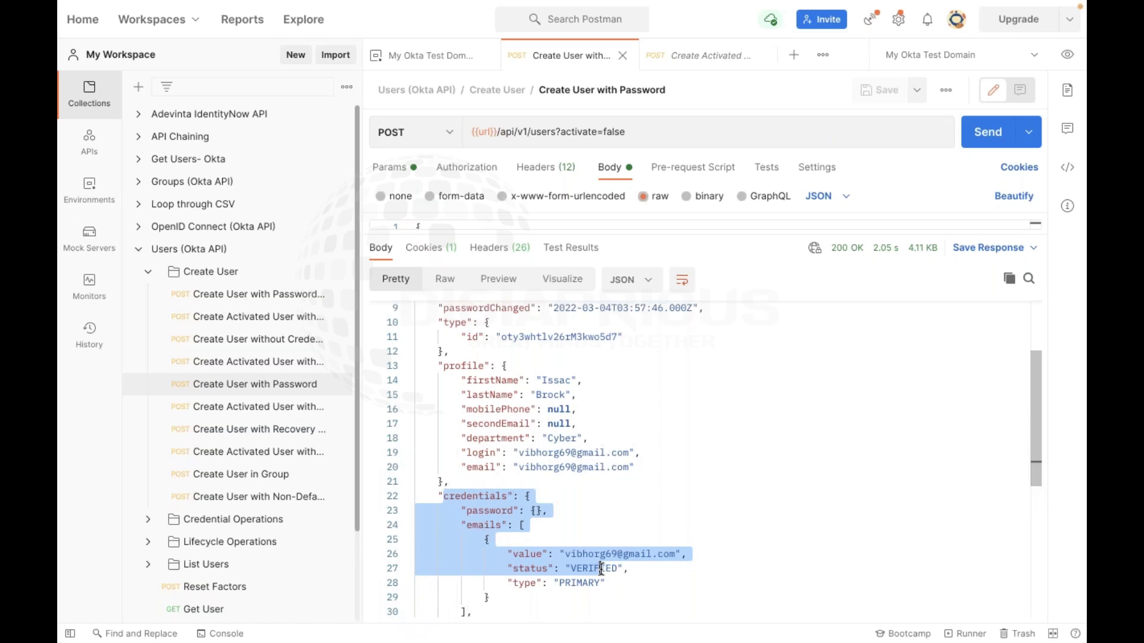
pyautogui.click(535, 510)
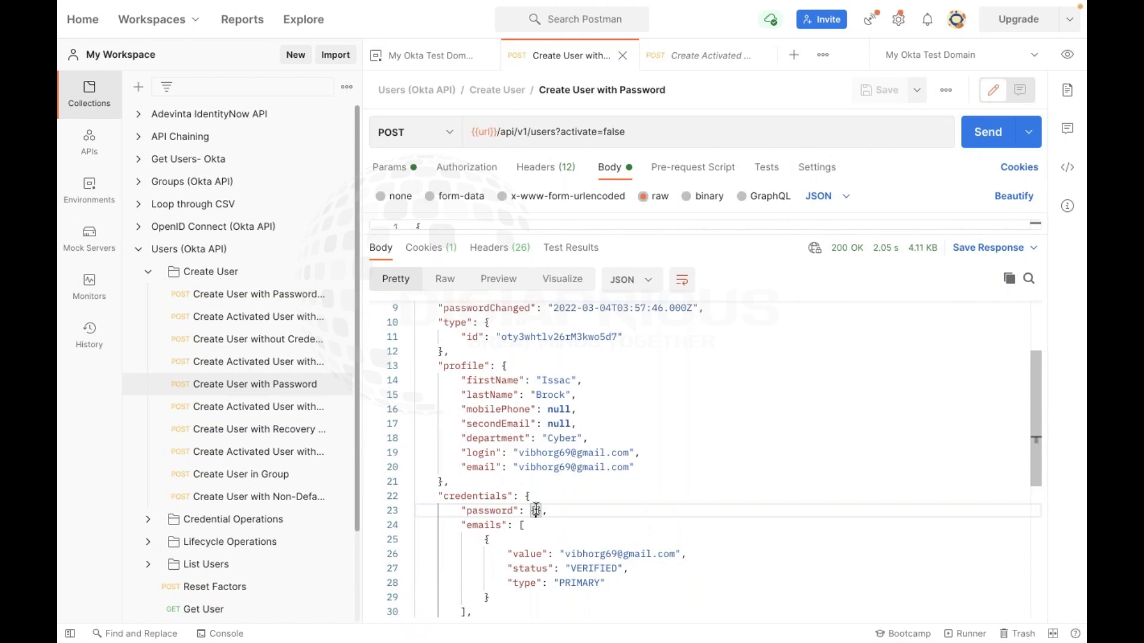
pyautogui.scroll(-2, 571, 556)
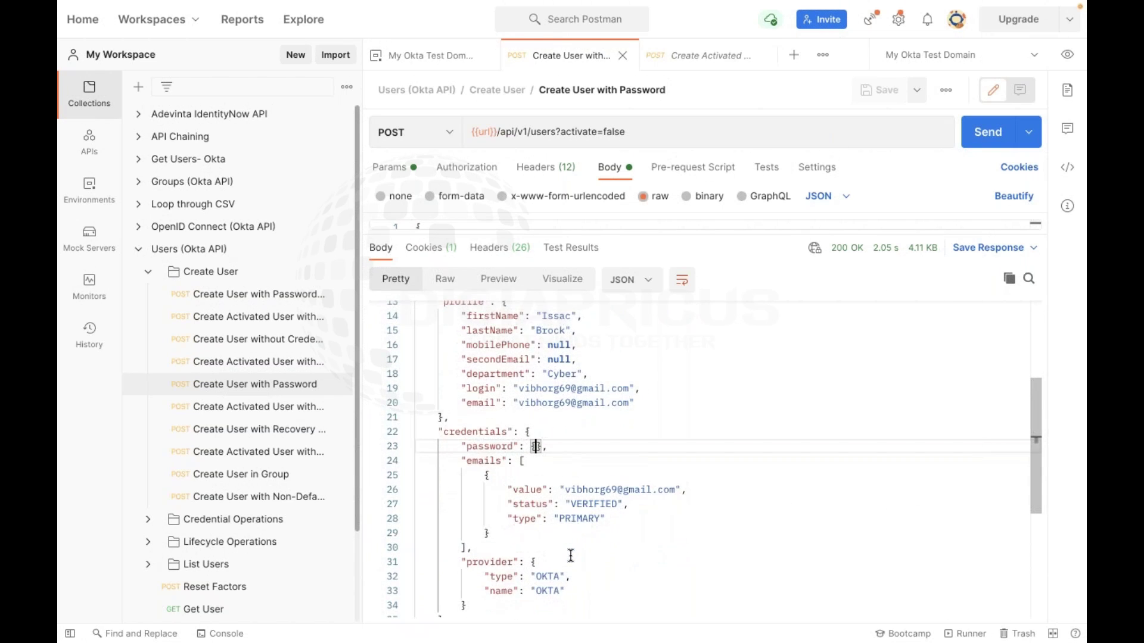
pyautogui.scroll(-5, 570, 555)
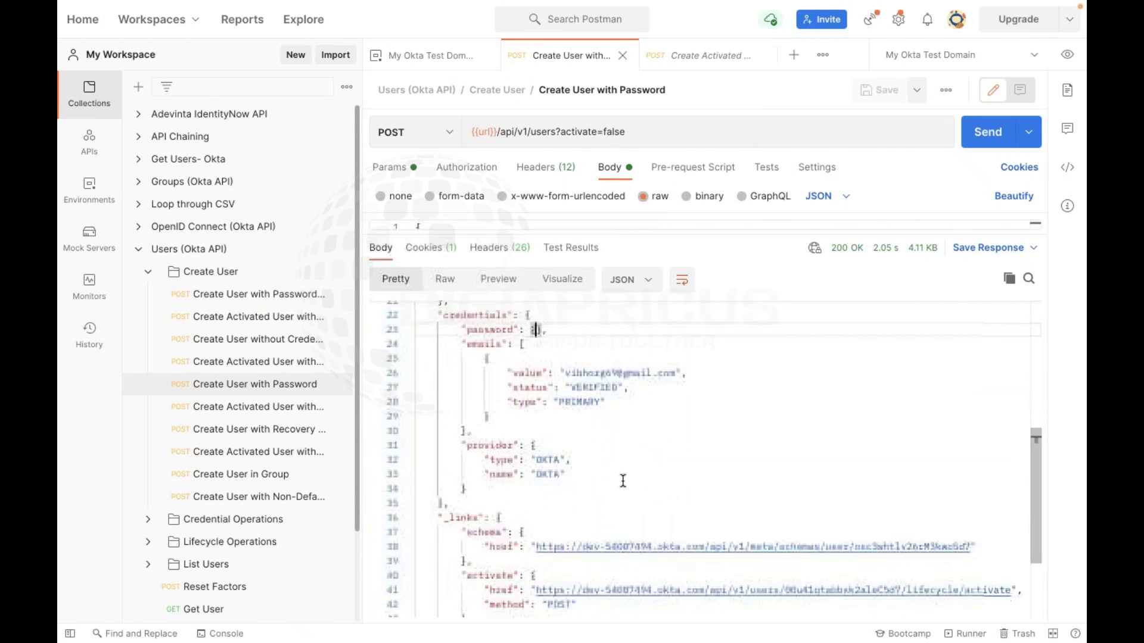
pyautogui.scroll(-1, 623, 481)
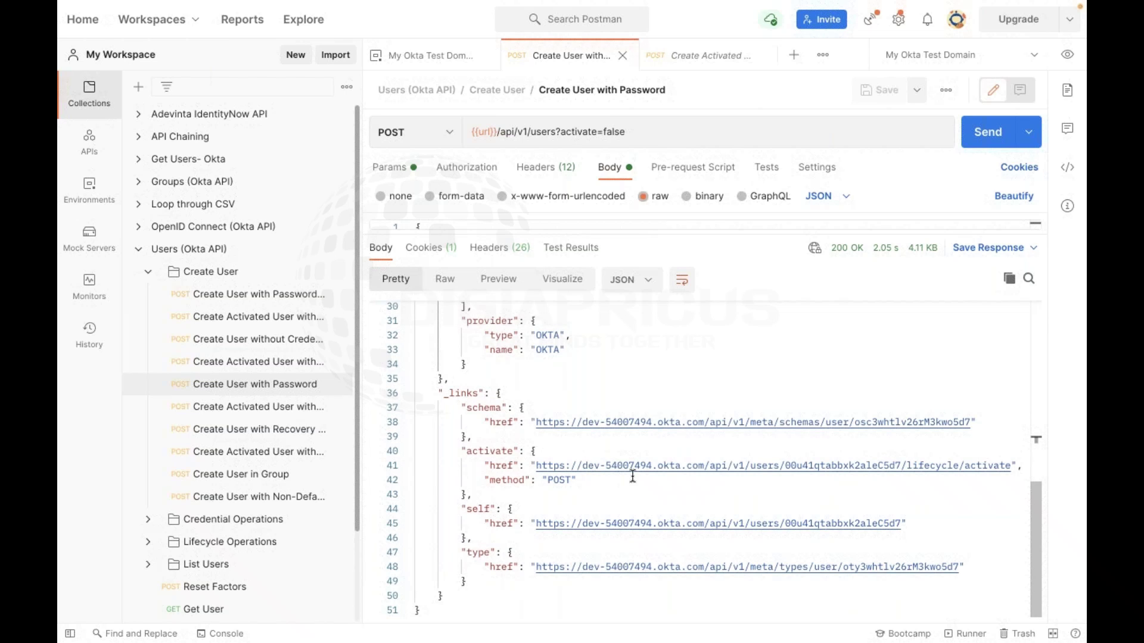
pyautogui.scroll(8, 633, 476)
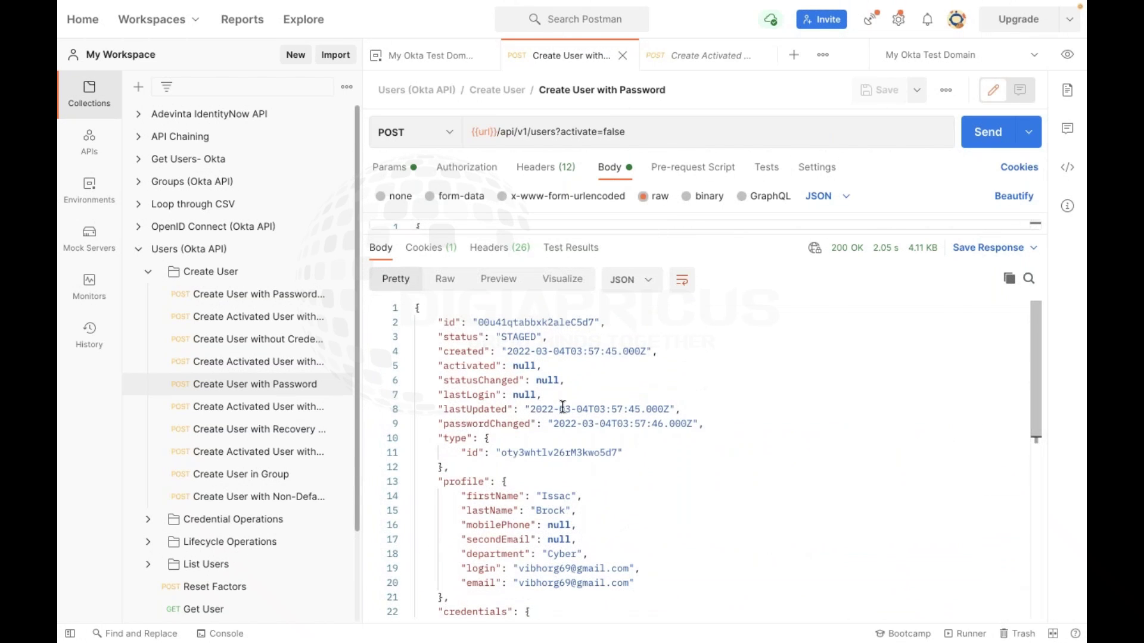
pyautogui.doubleClick(467, 364)
pyautogui.doubleClick(523, 365)
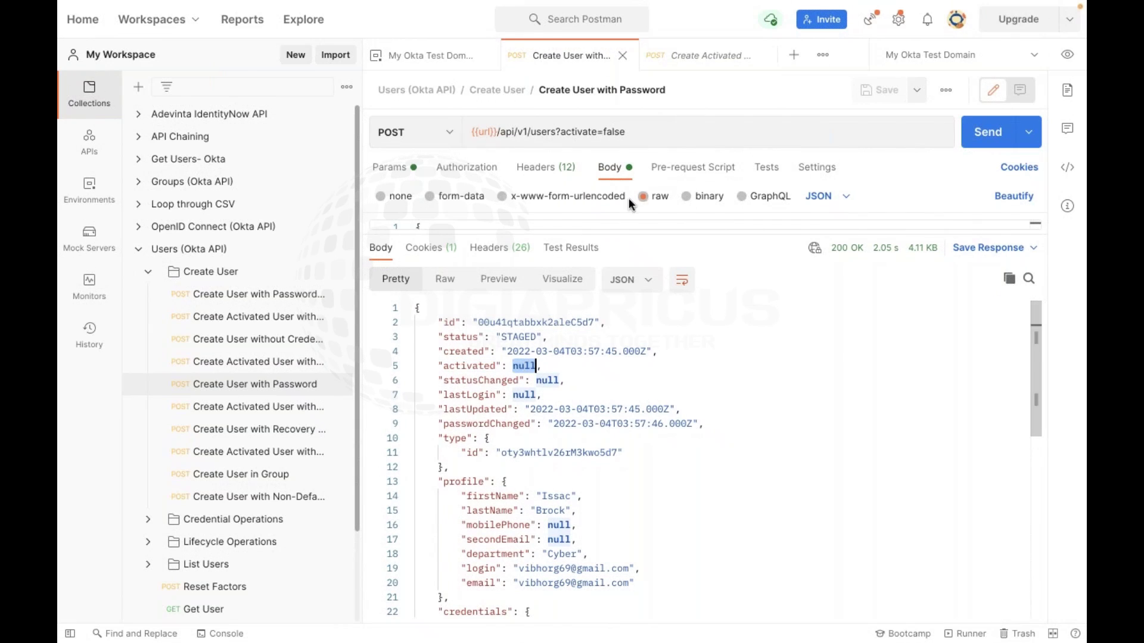
pyautogui.hotkey('ctrl', 'Right')
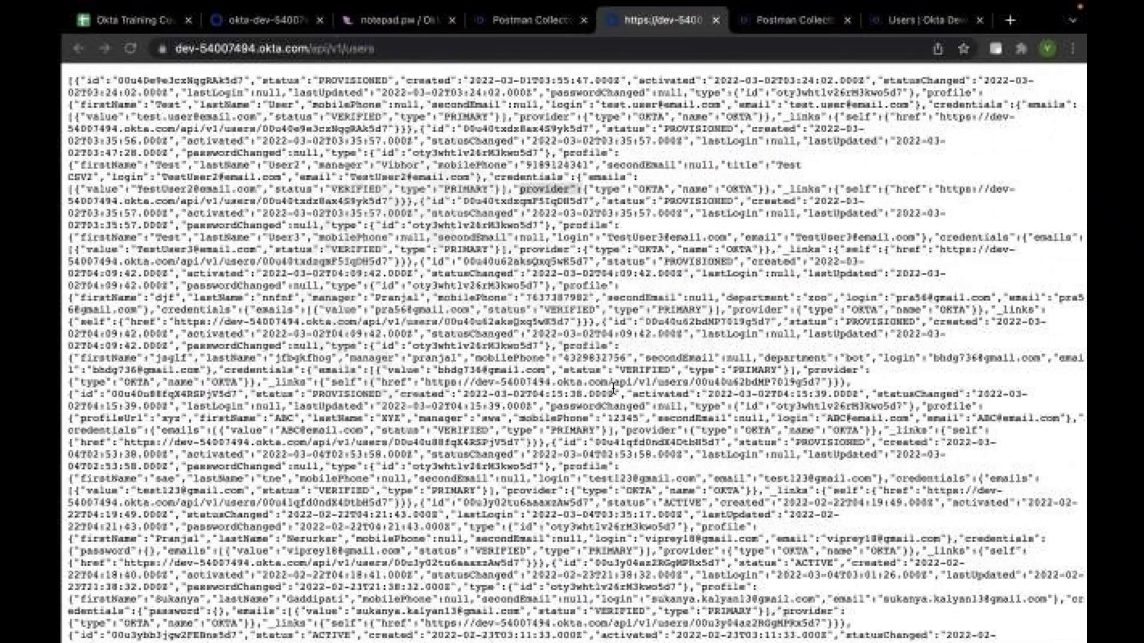
pyautogui.press('super+2')
# Show the new Staged user under Directory > People, then switch to the PowerPoint training deck
pyautogui.click(203, 158)
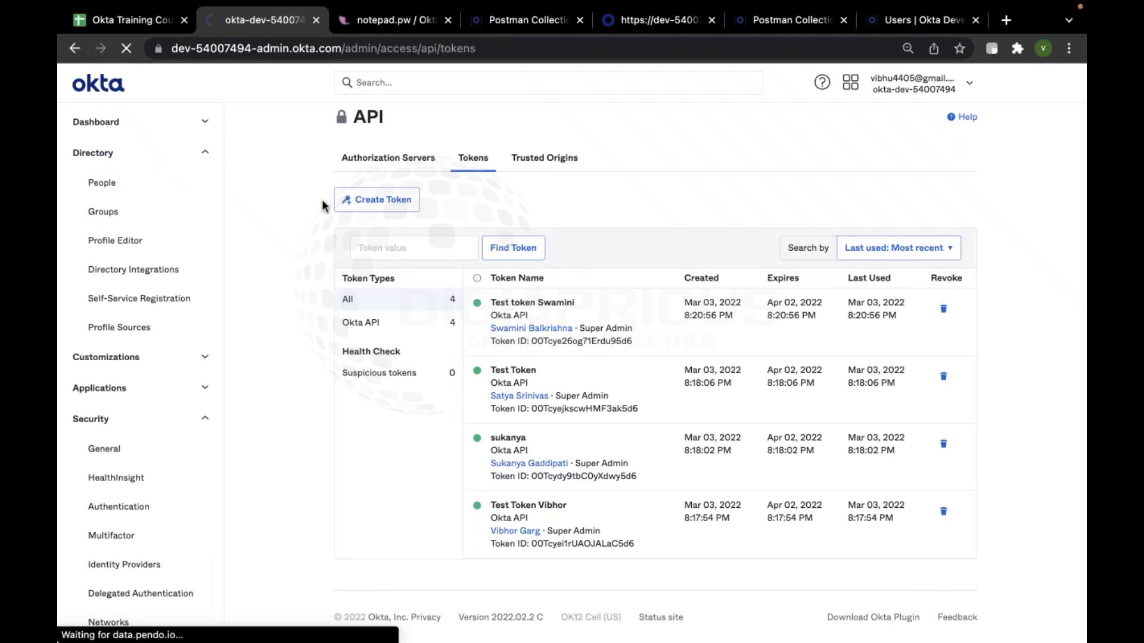
pyautogui.click(102, 182)
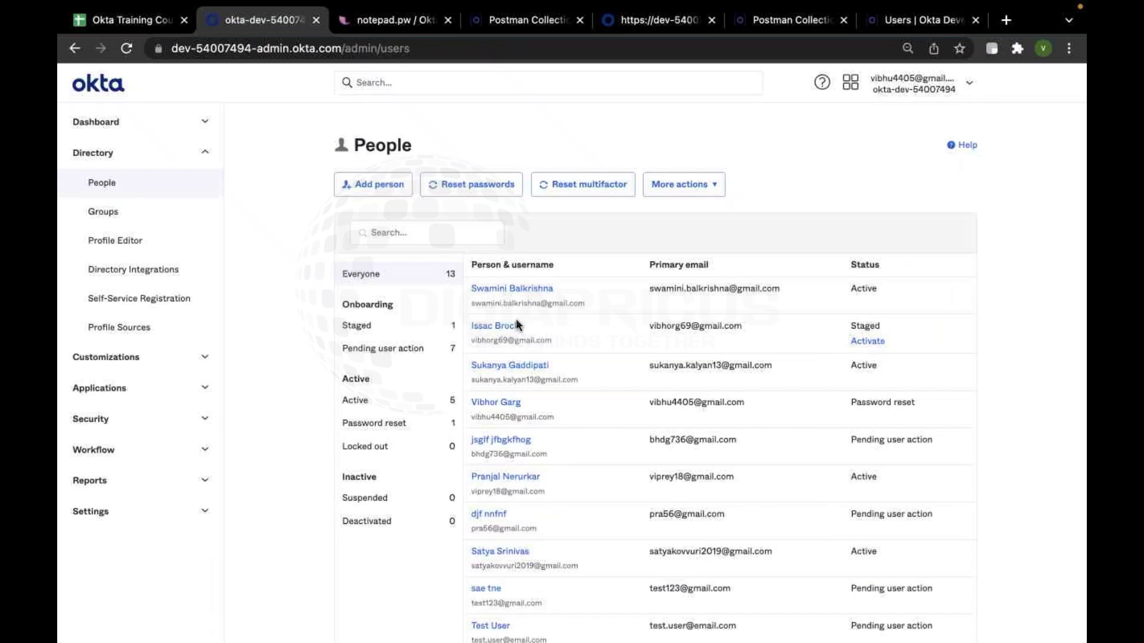
pyautogui.moveTo(526, 323); pyautogui.dragTo(468, 325)
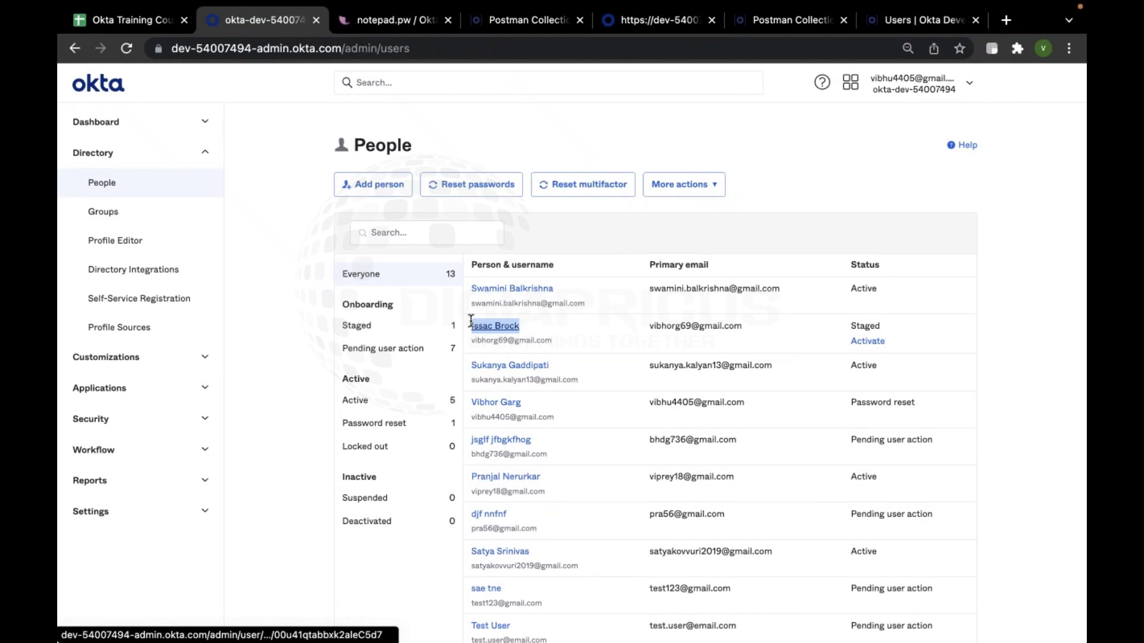
pyautogui.click(887, 325)
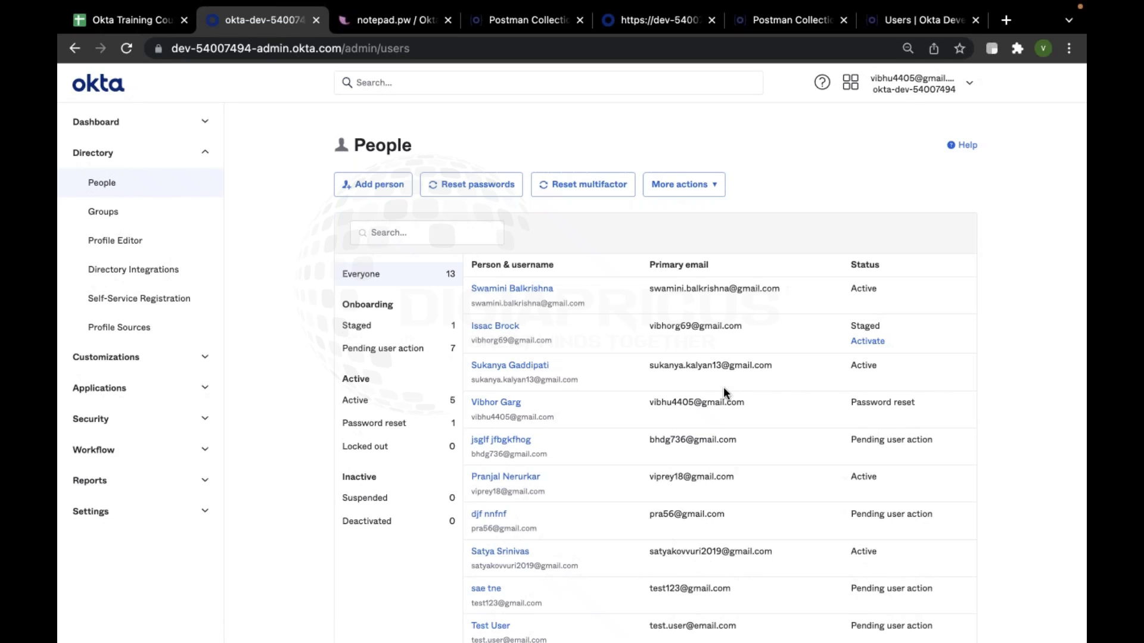
pyautogui.hotkey('ctrl', 'Up')
pyautogui.click(518, 301)
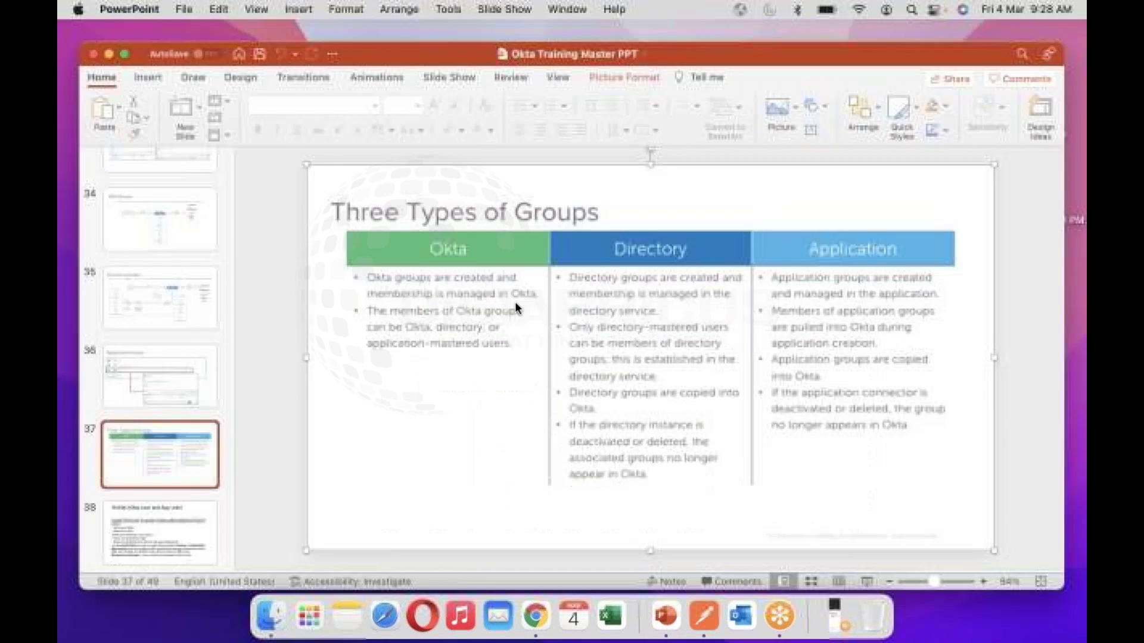
# Display slide 29, User States or Statuses, then go back to the Okta People list
pyautogui.scroll(5, 173, 317)
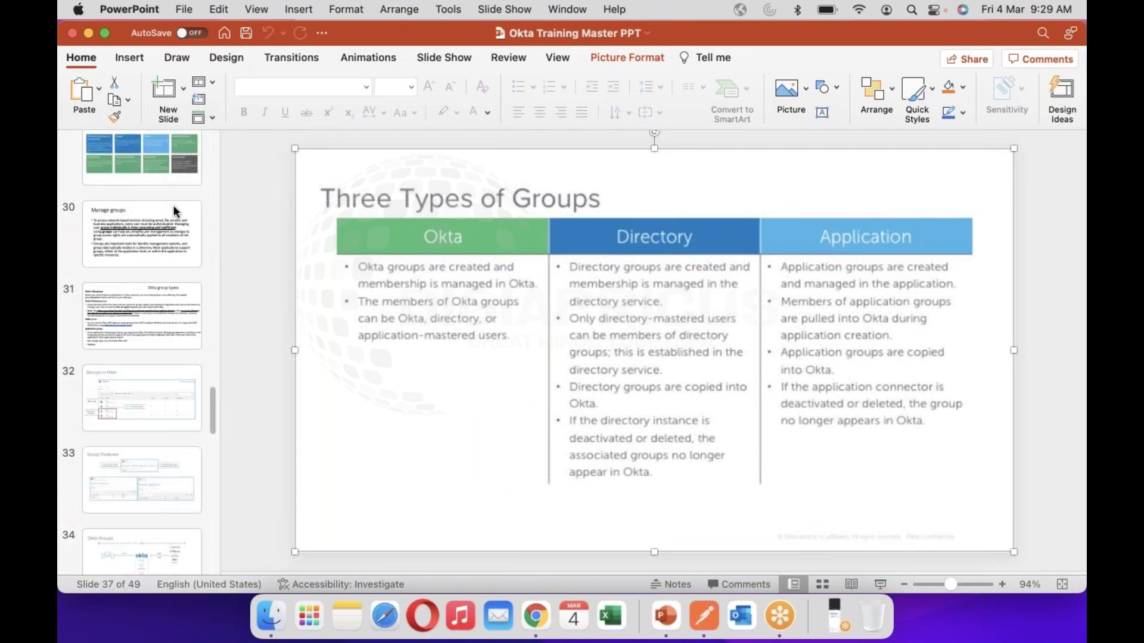
pyautogui.click(170, 164)
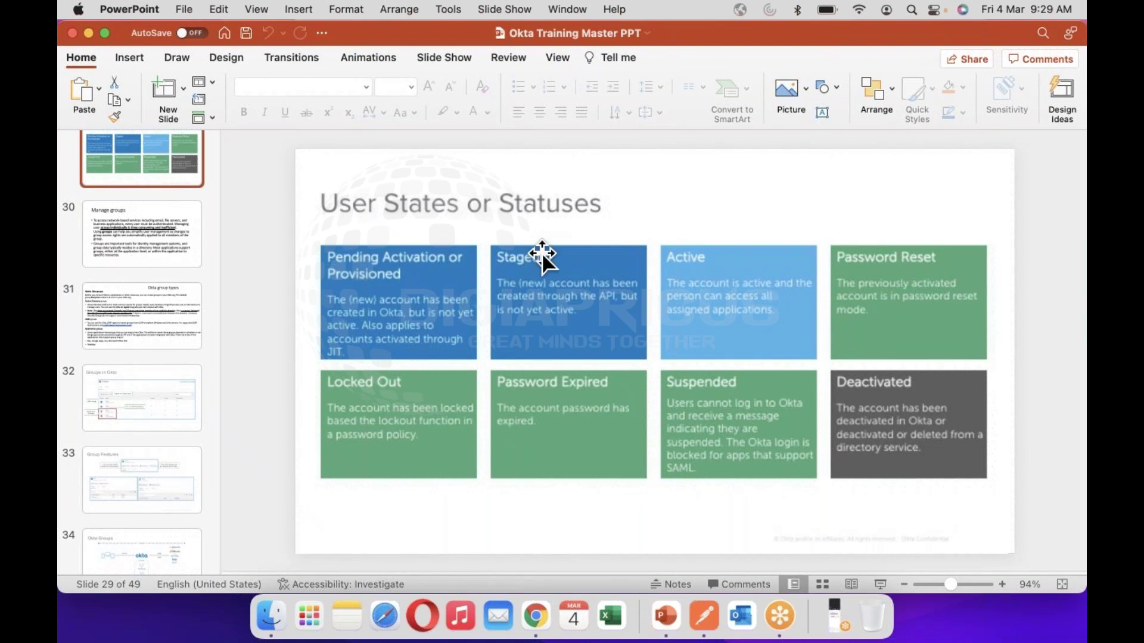
pyautogui.hotkey('ctrl', 'Right')
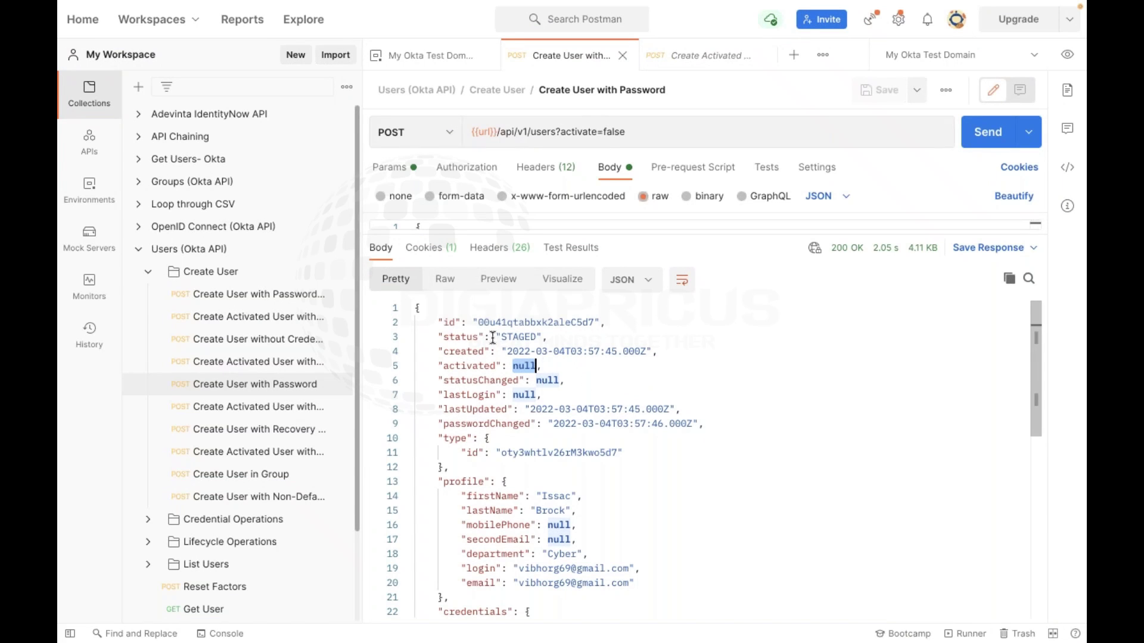
pyautogui.hotkey('ctrl', 'Left')
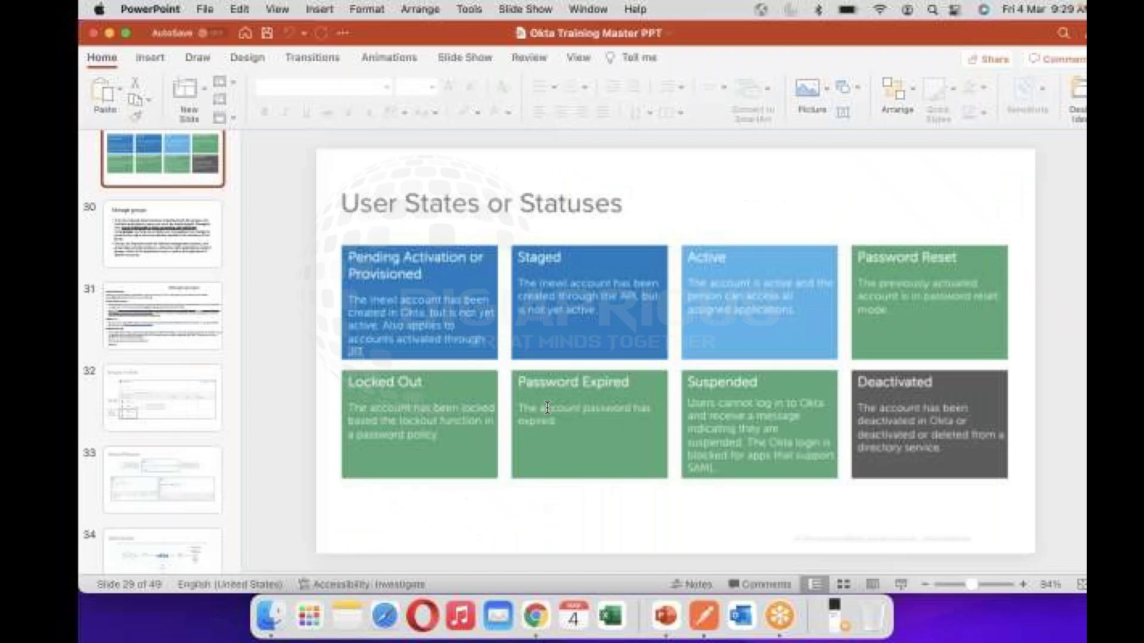
pyautogui.hotkey('ctrl', 'Right')
pyautogui.hotkey('ctrl', 'Right')
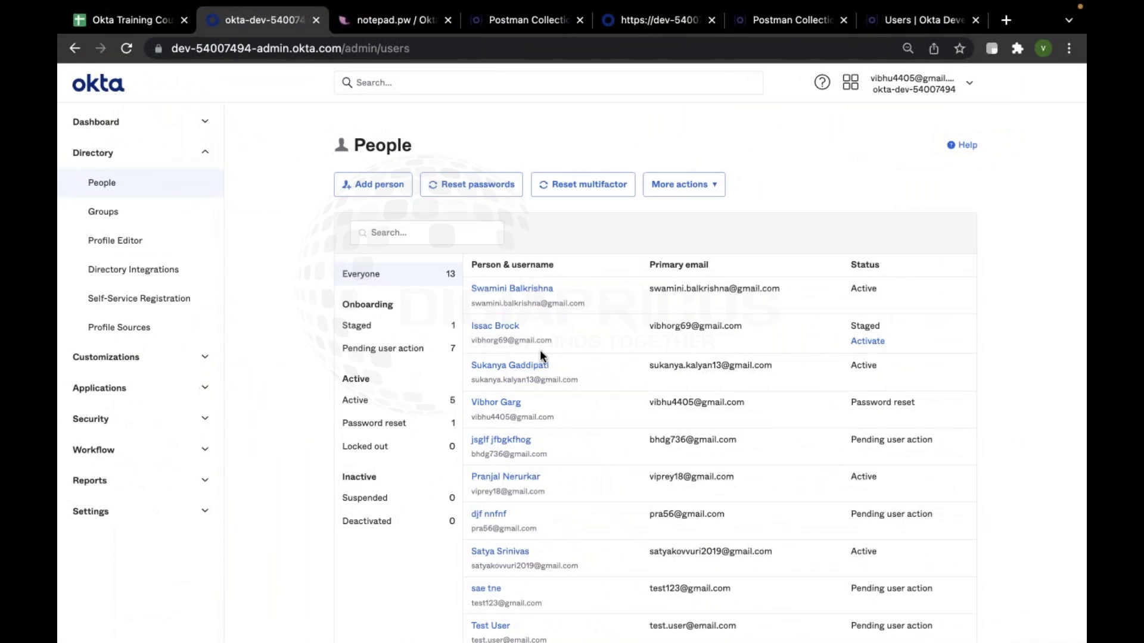
# Activate the staged user from their profile page, then load Gmail in a new tab
pyautogui.click(506, 332)
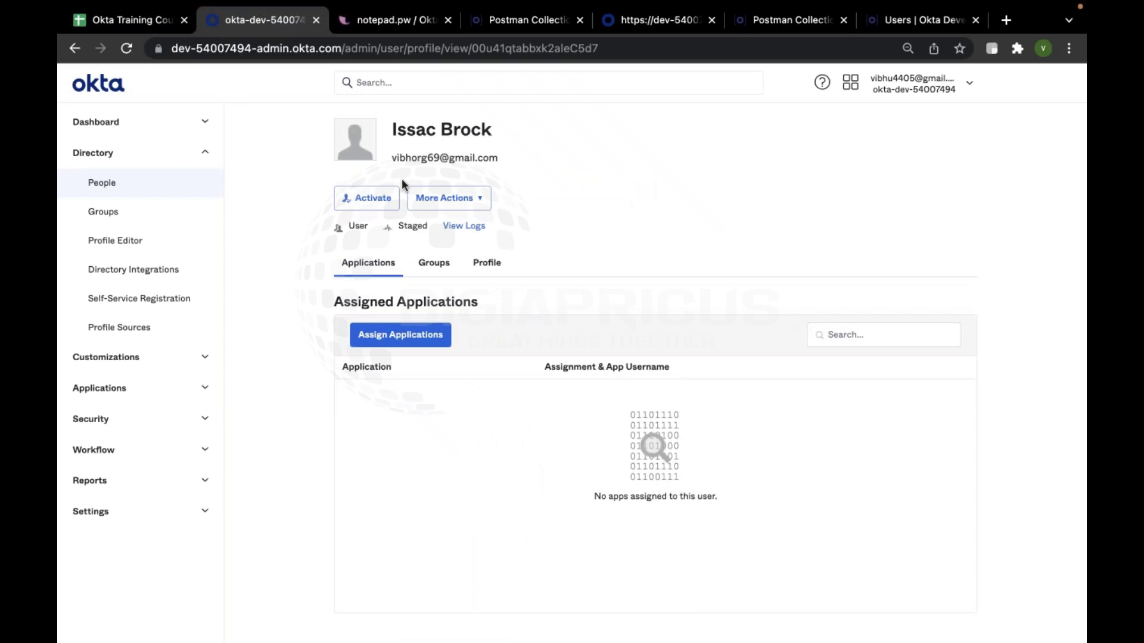
pyautogui.click(372, 193)
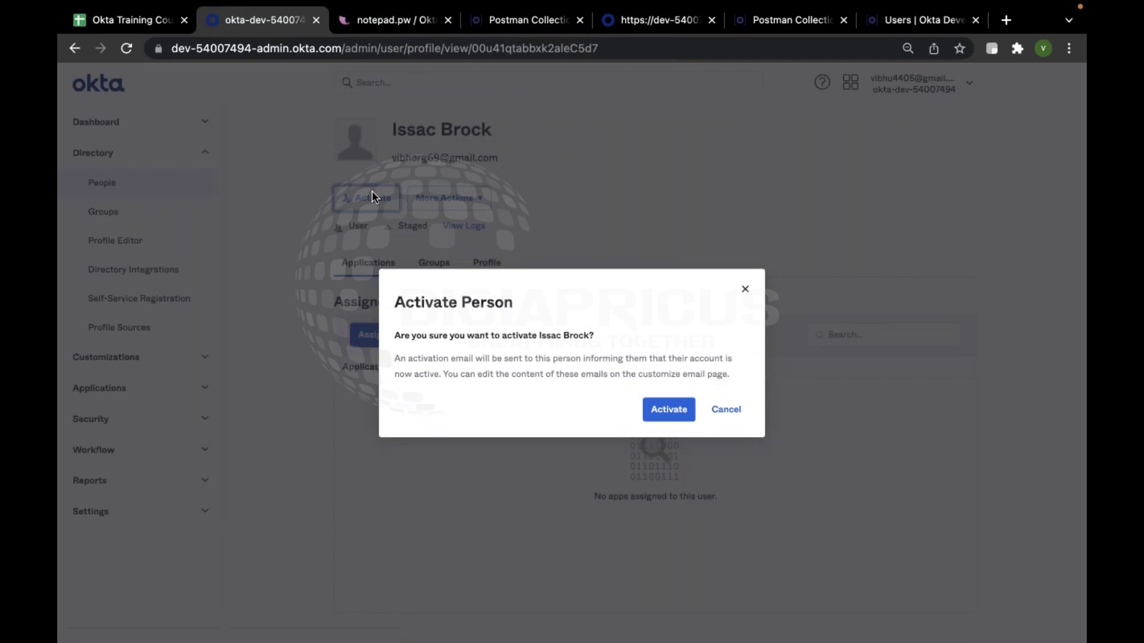
pyautogui.click(680, 411)
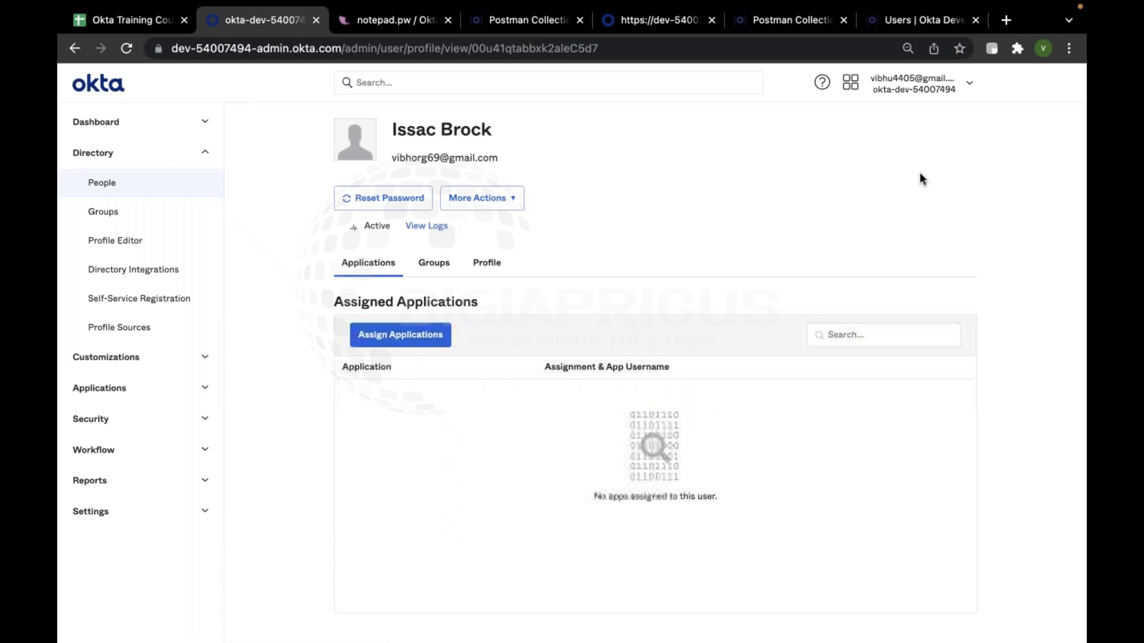
pyautogui.click(1005, 19)
pyautogui.click(932, 116)
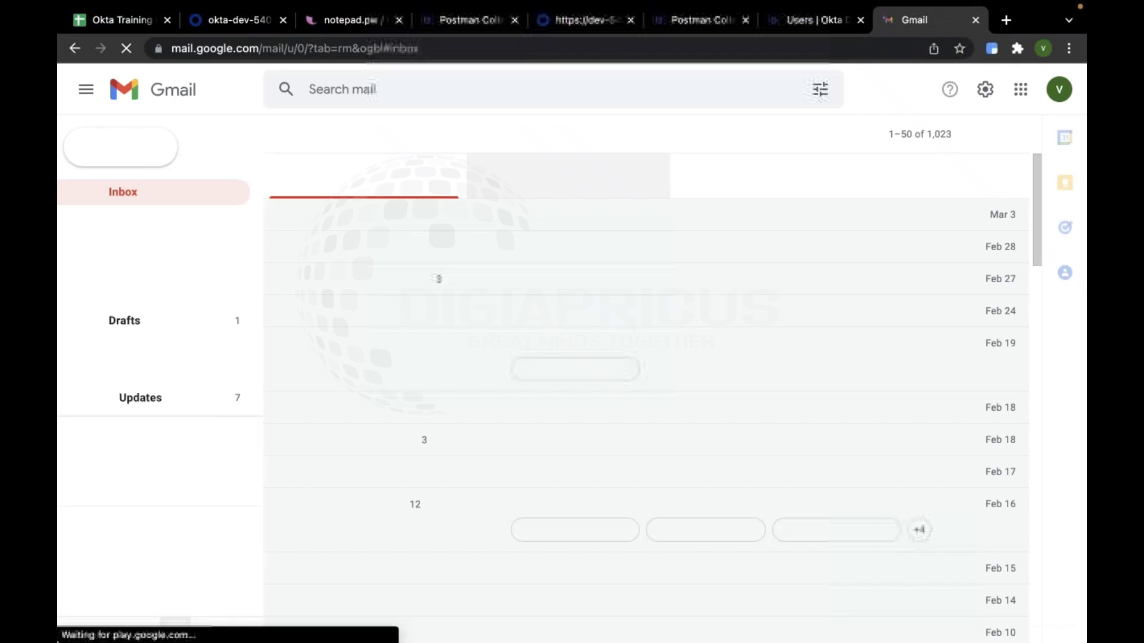
# Find the 'Welcome to Okta!' email under Updates and follow its link to the password reset page
pyautogui.click(775, 184)
pyautogui.click(617, 226)
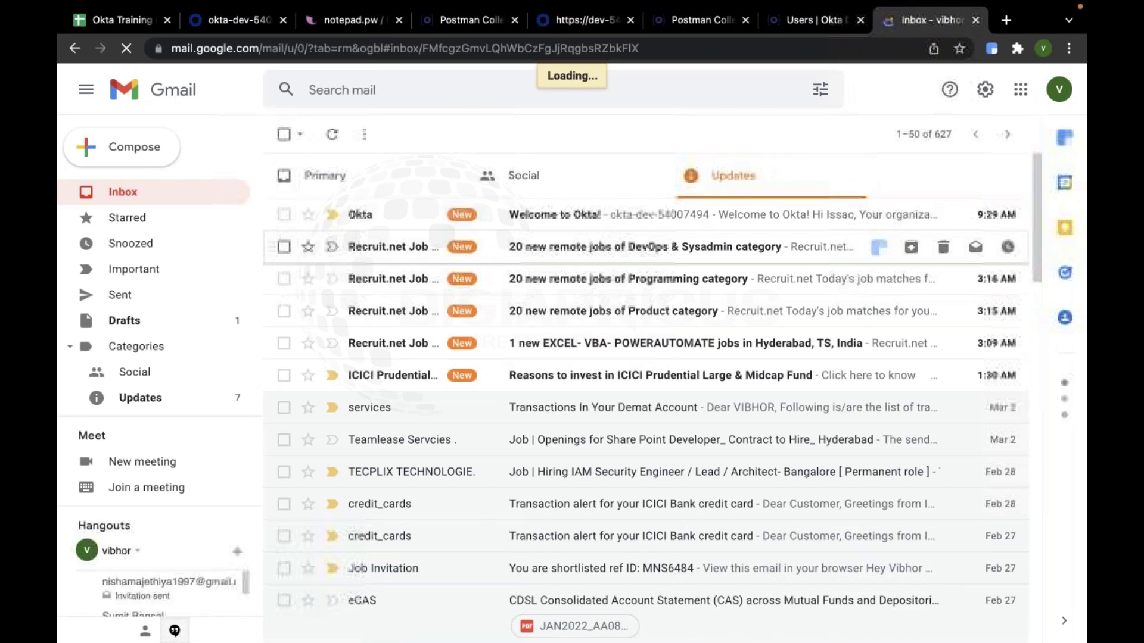
pyautogui.click(599, 569)
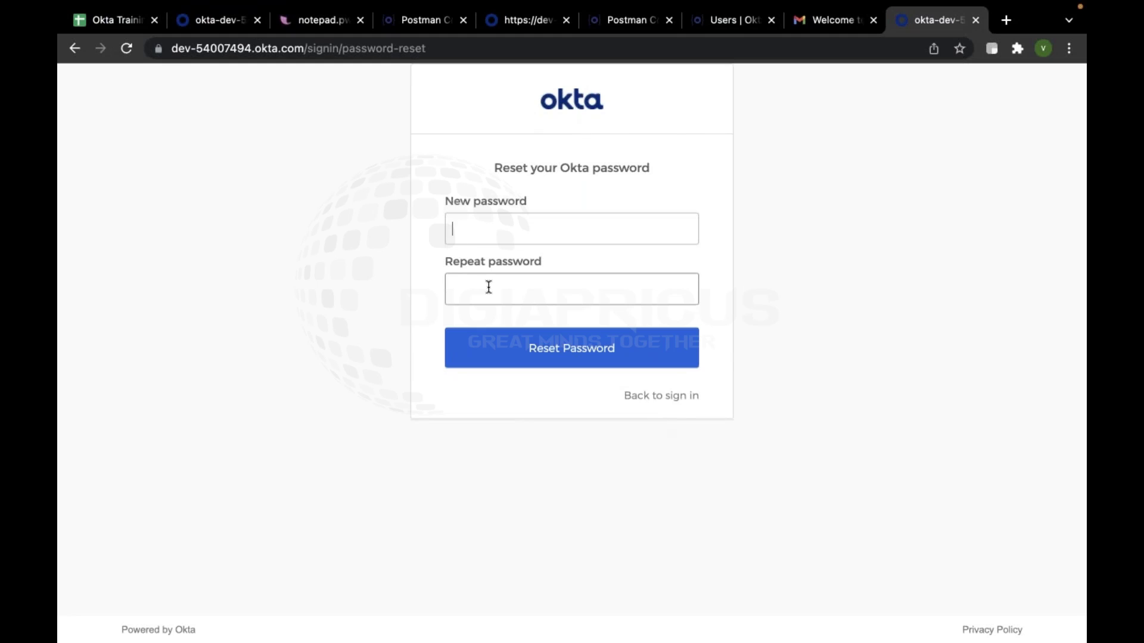
# Move between the slide deck and Postman desktops, ending on the browser's password reset page
pyautogui.hotkey('ctrl', 'Up')
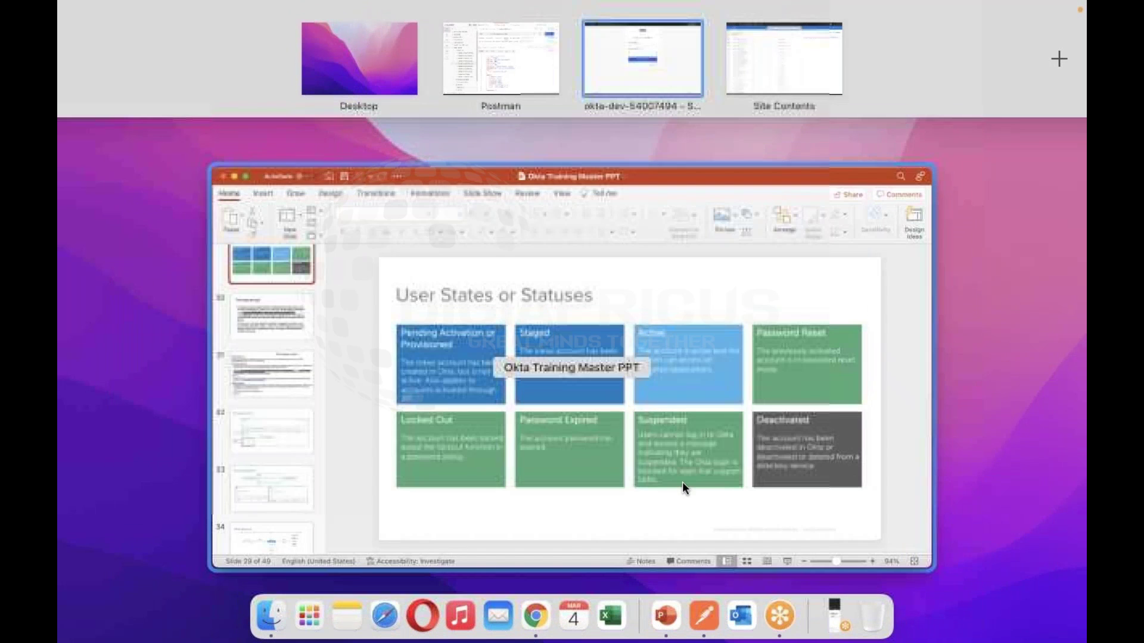
pyautogui.click(664, 620)
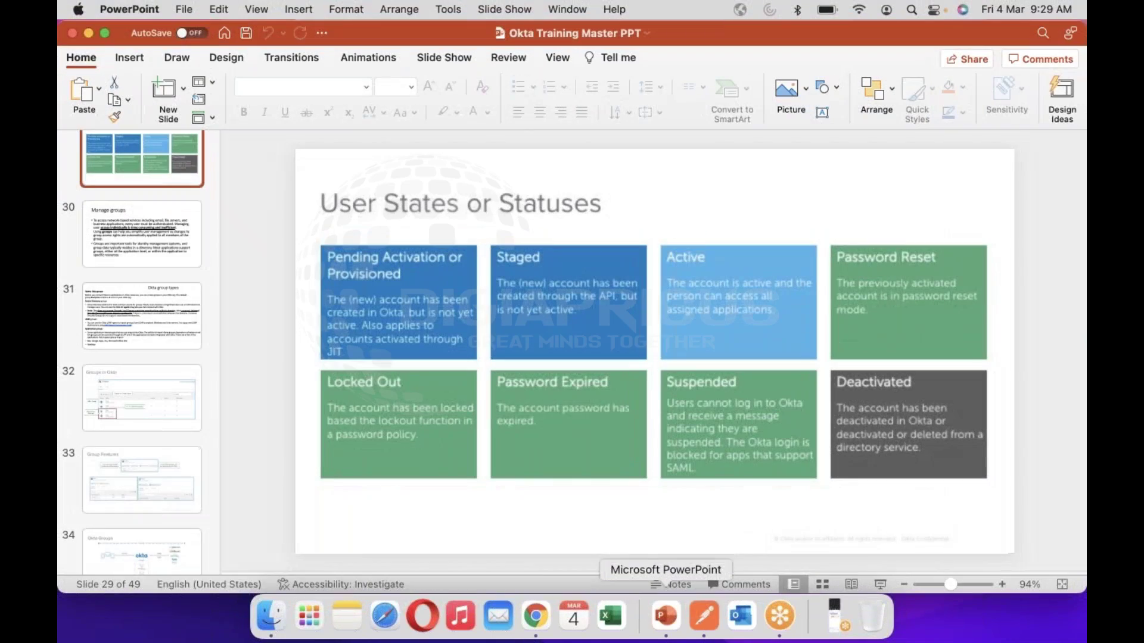
pyautogui.hotkey('ctrl', 'Right')
pyautogui.hotkey('ctrl', 'Left')
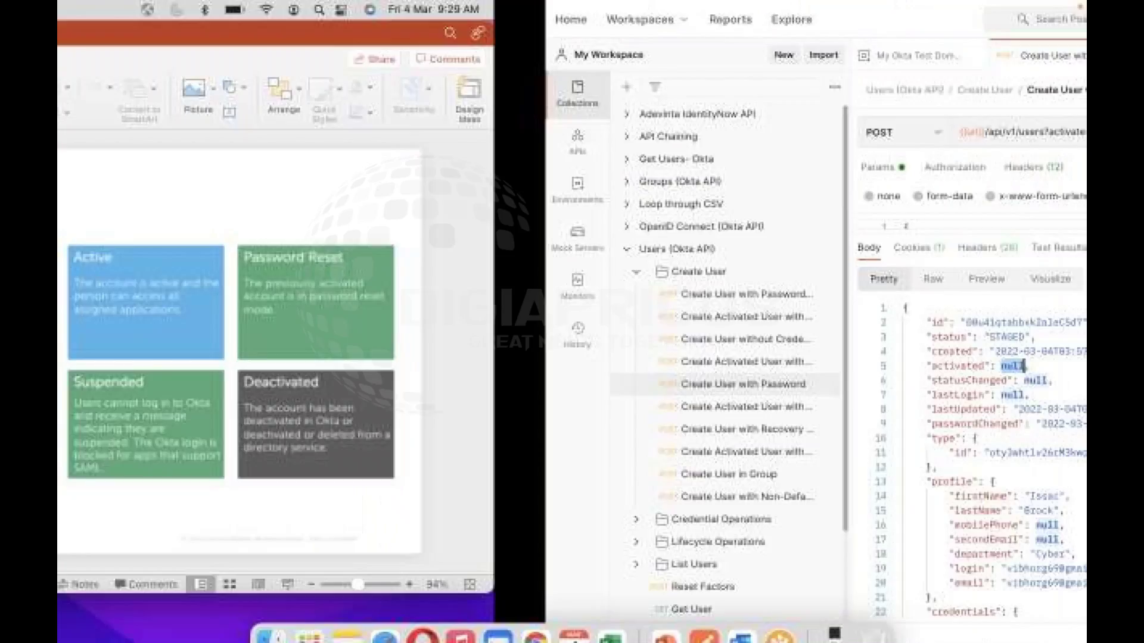
pyautogui.hotkey('ctrl', 'Right')
pyautogui.hotkey('ctrl', 'Right')
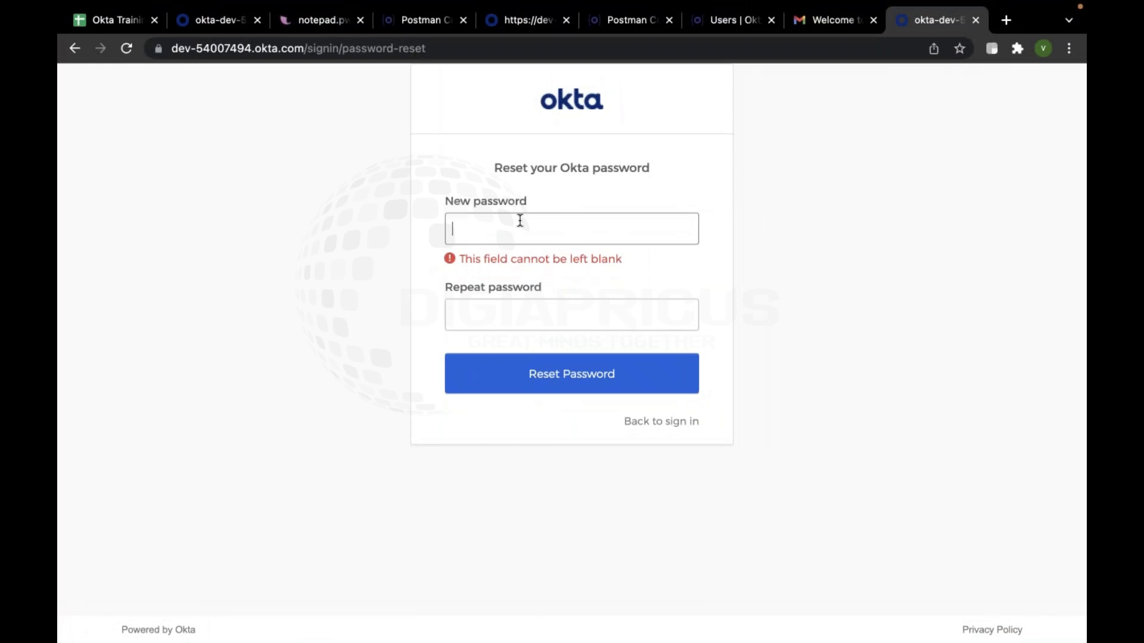
# Reset the password, skip the My Apps welcome tour, check the account menu, then glance at Postman
pyautogui.write('a')
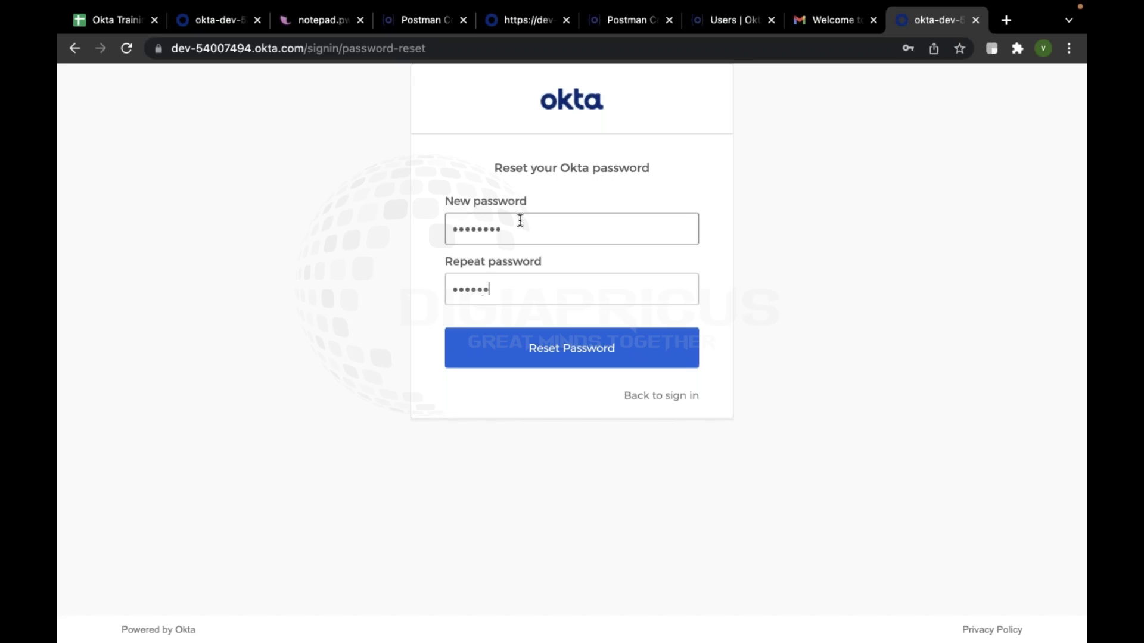
pyautogui.click(589, 334)
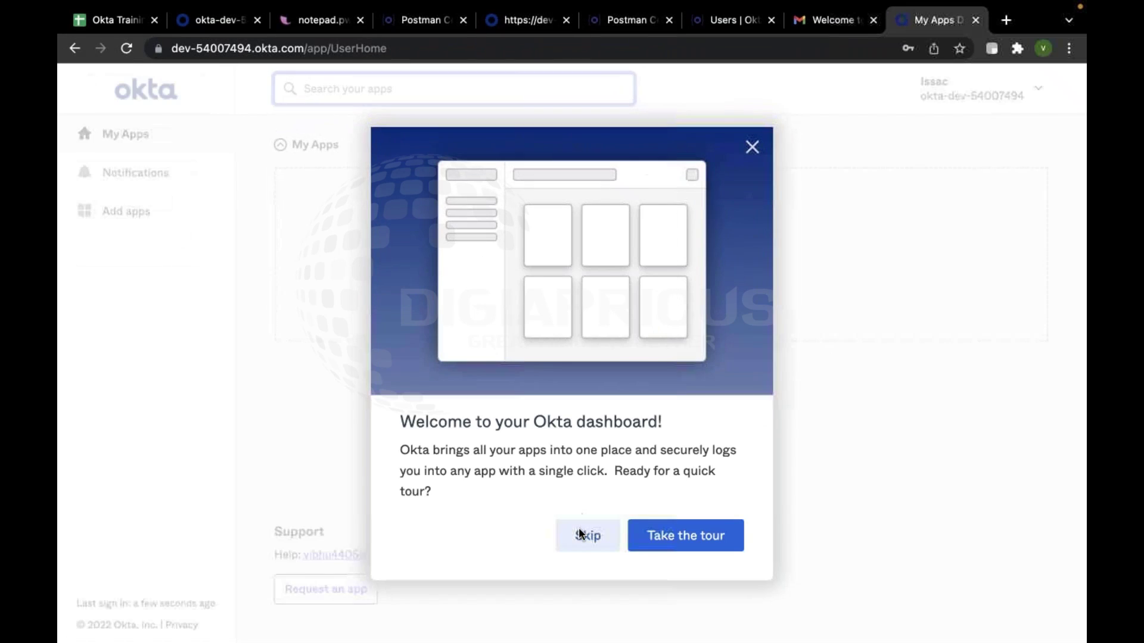
pyautogui.click(586, 536)
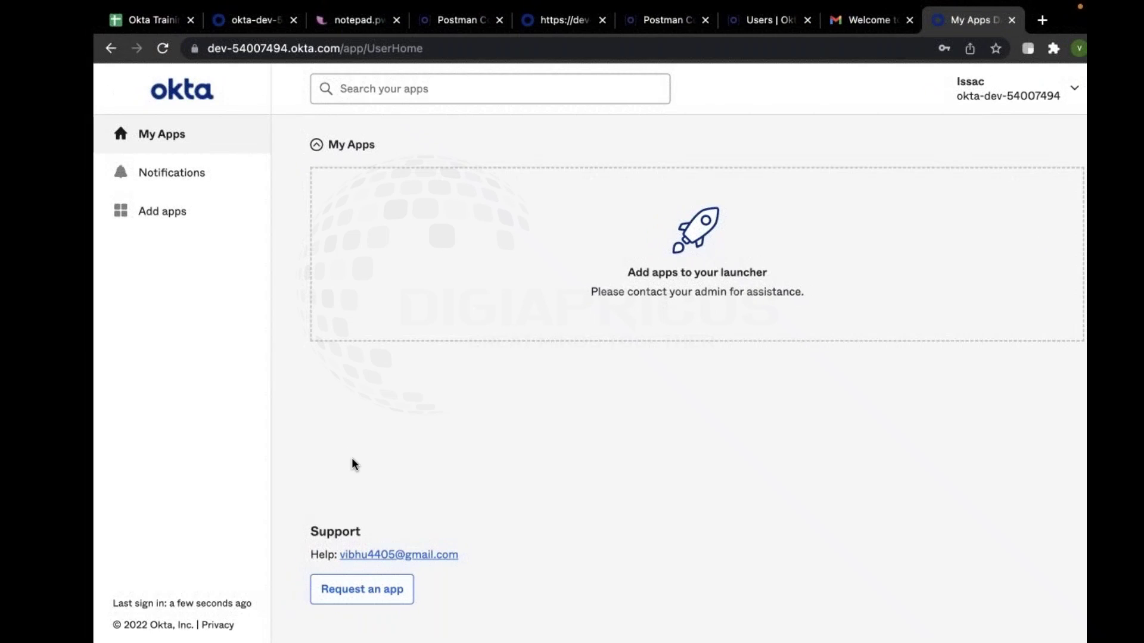
pyautogui.click(979, 86)
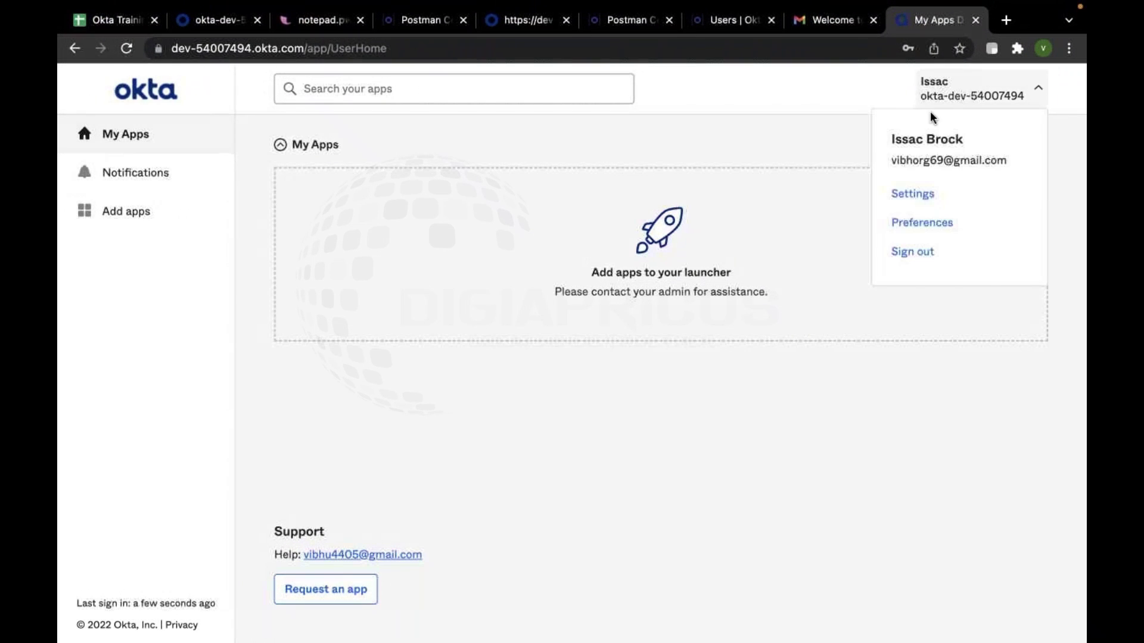
pyautogui.click(710, 474)
pyautogui.hotkey('ctrl', 'Left')
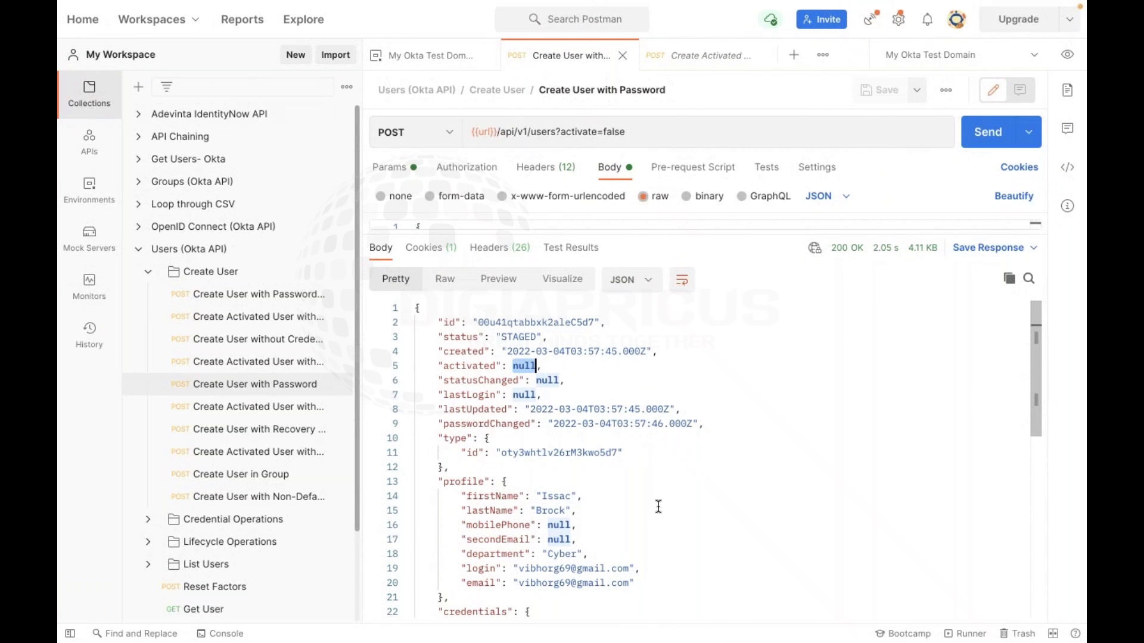
pyautogui.hotkey('ctrl', 'Right')
# Reload the new user's Okta profile page to confirm the status now shows Active
pyautogui.click(391, 19)
pyautogui.click(265, 17)
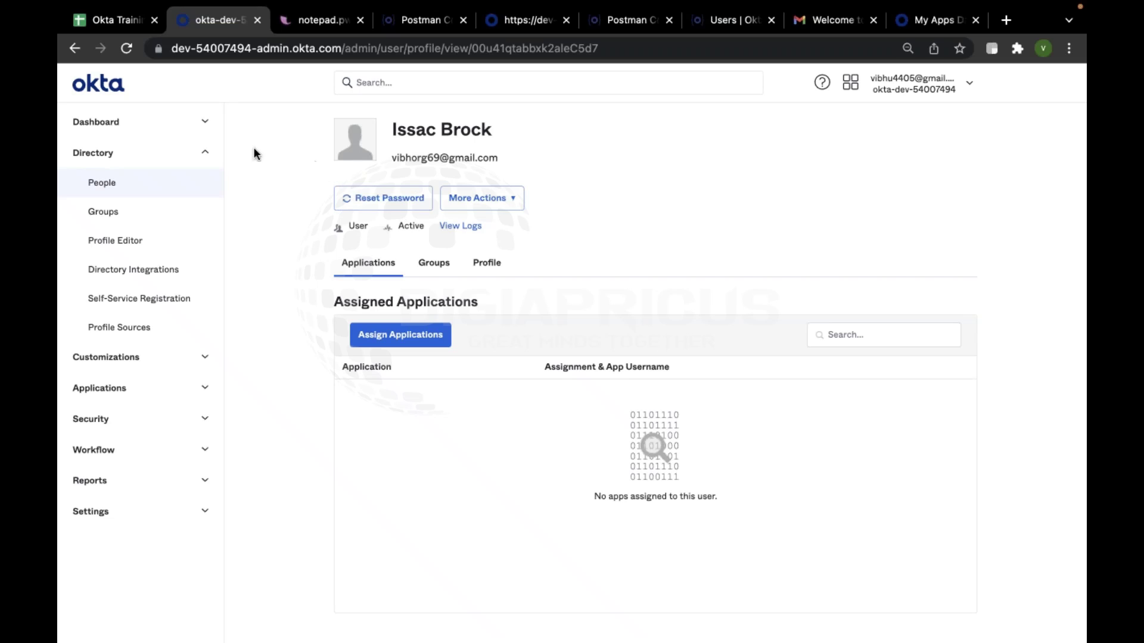
pyautogui.click(130, 45)
# Bring the user-states slide deck forward, then return to Postman
pyautogui.hotkey('ctrl', 'Up')
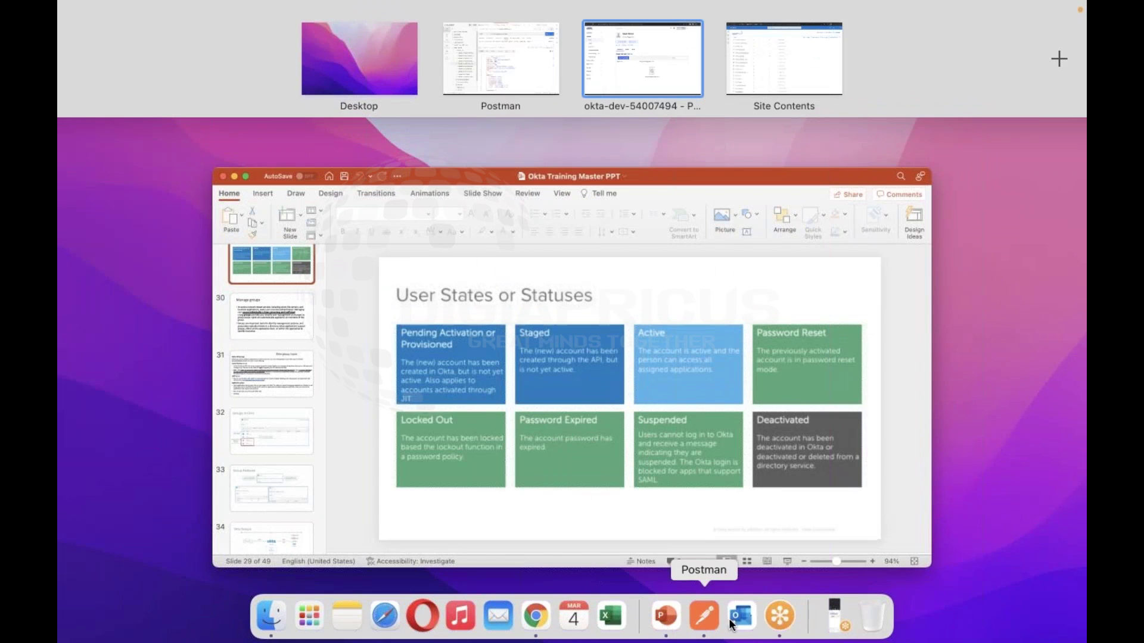
pyautogui.click(666, 617)
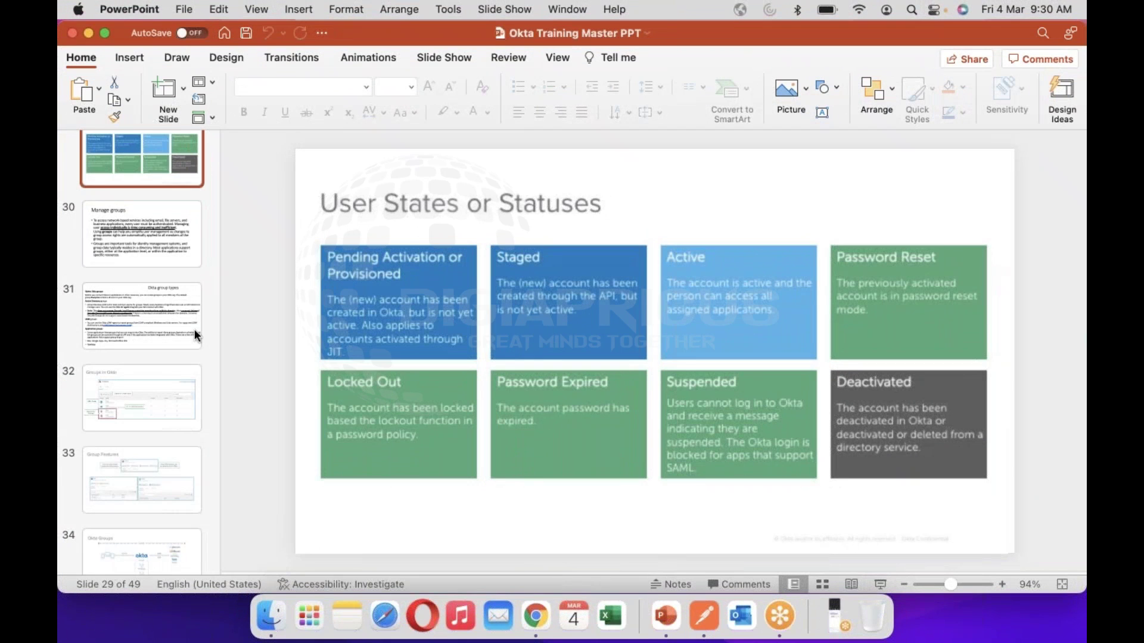
pyautogui.scroll(-3, 195, 323)
pyautogui.scroll(4, 195, 323)
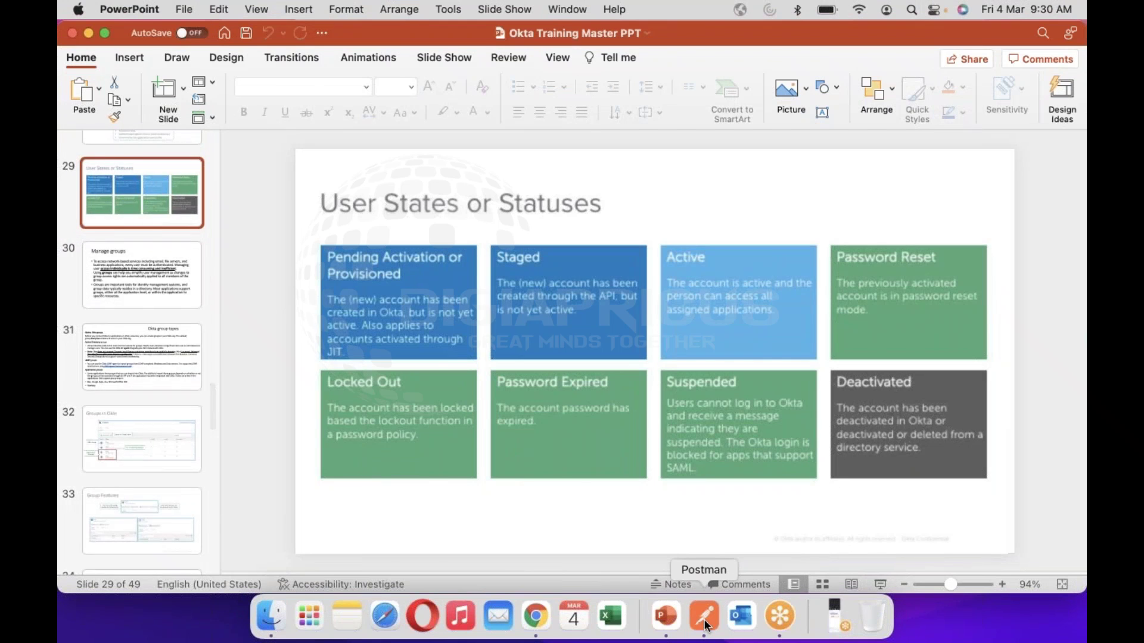
pyautogui.click(703, 617)
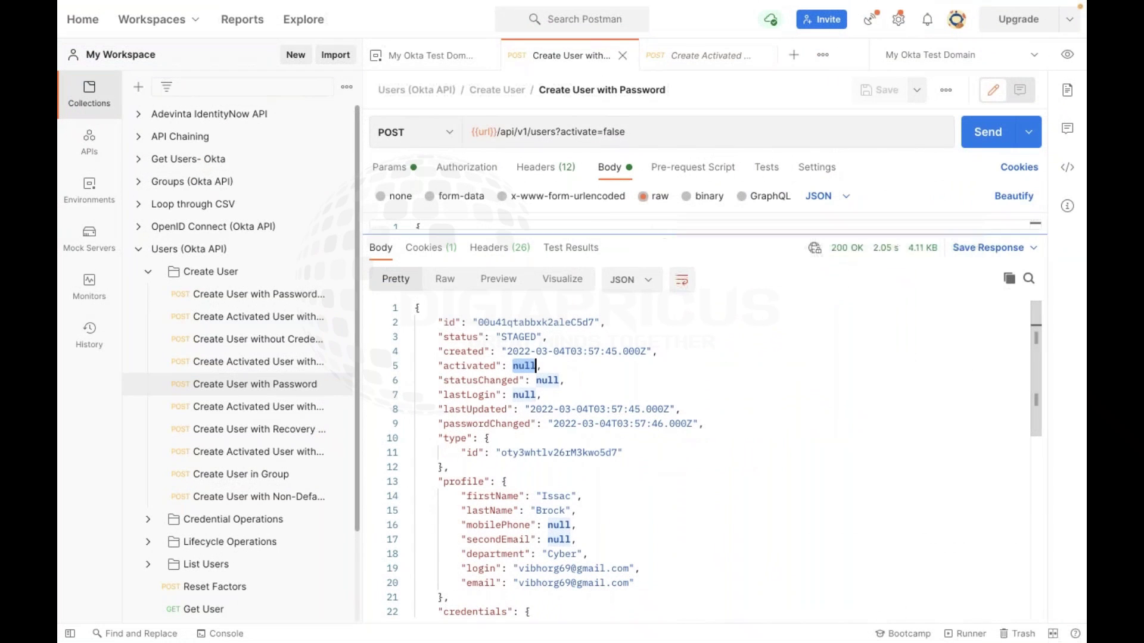
# Enlarge the request body editor and highlight the password value in the create-user JSON
pyautogui.moveTo(602, 446); pyautogui.dragTo(602, 444)
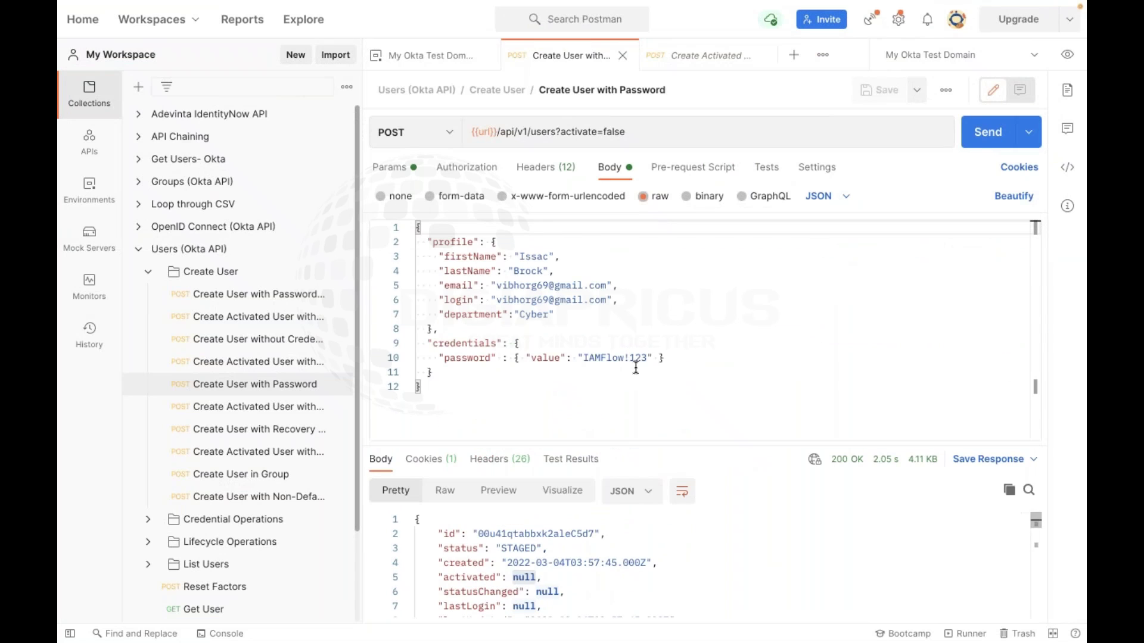
pyautogui.tripleClick(645, 357)
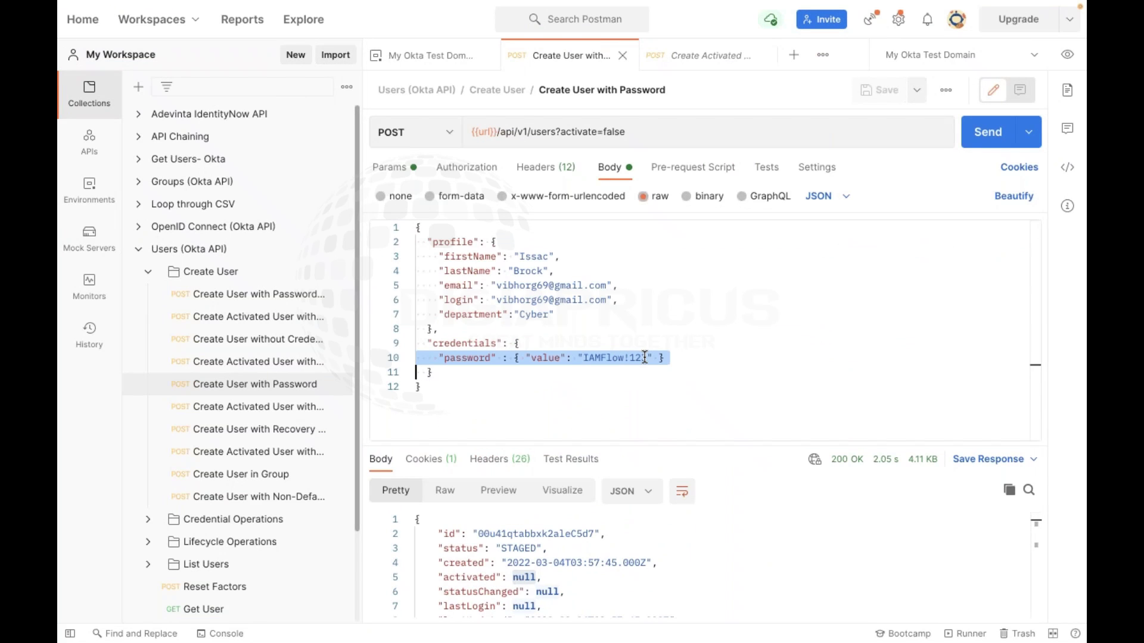
pyautogui.click(667, 400)
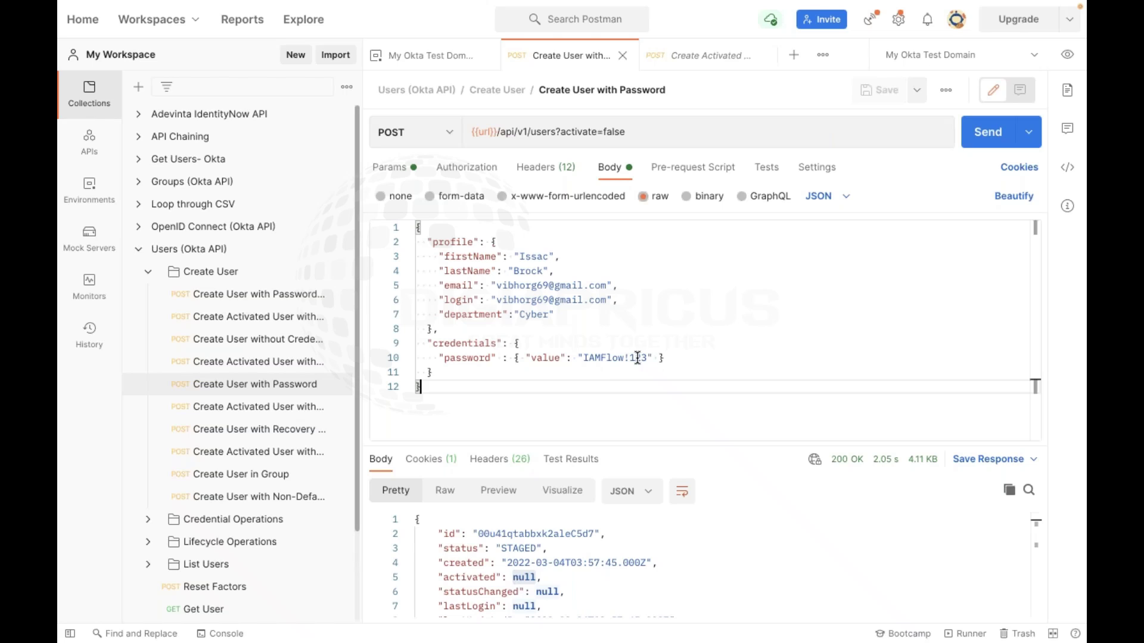
pyautogui.moveTo(583, 357); pyautogui.dragTo(647, 357)
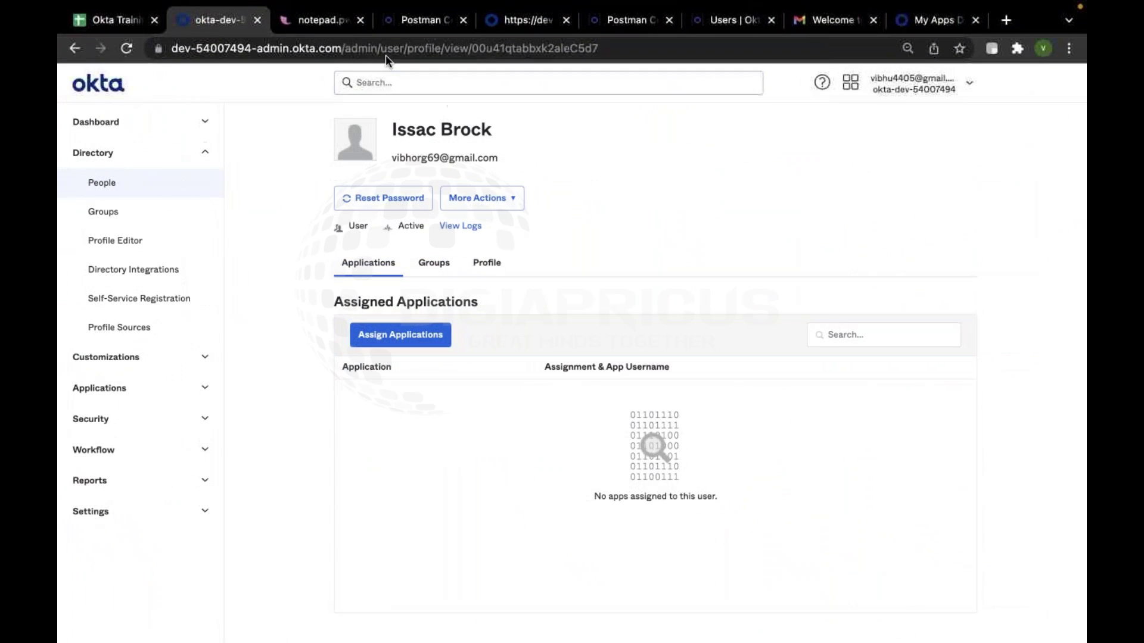
# Open Directory > People in Okta and highlight the new user's row showing Active status
pyautogui.click(434, 24)
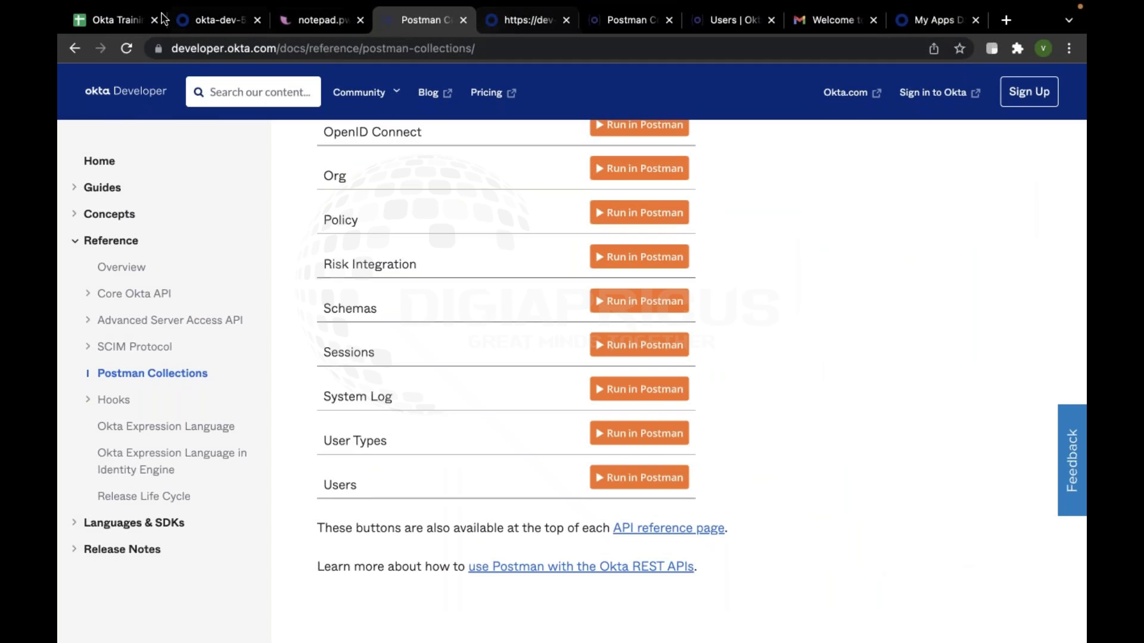
pyautogui.click(211, 27)
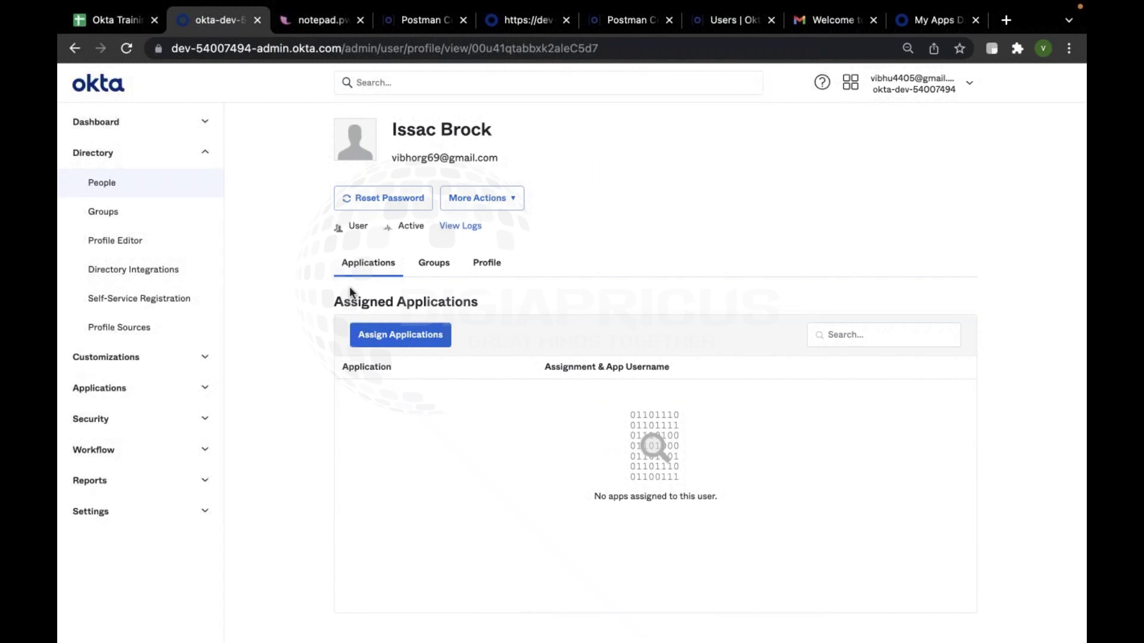
pyautogui.click(173, 184)
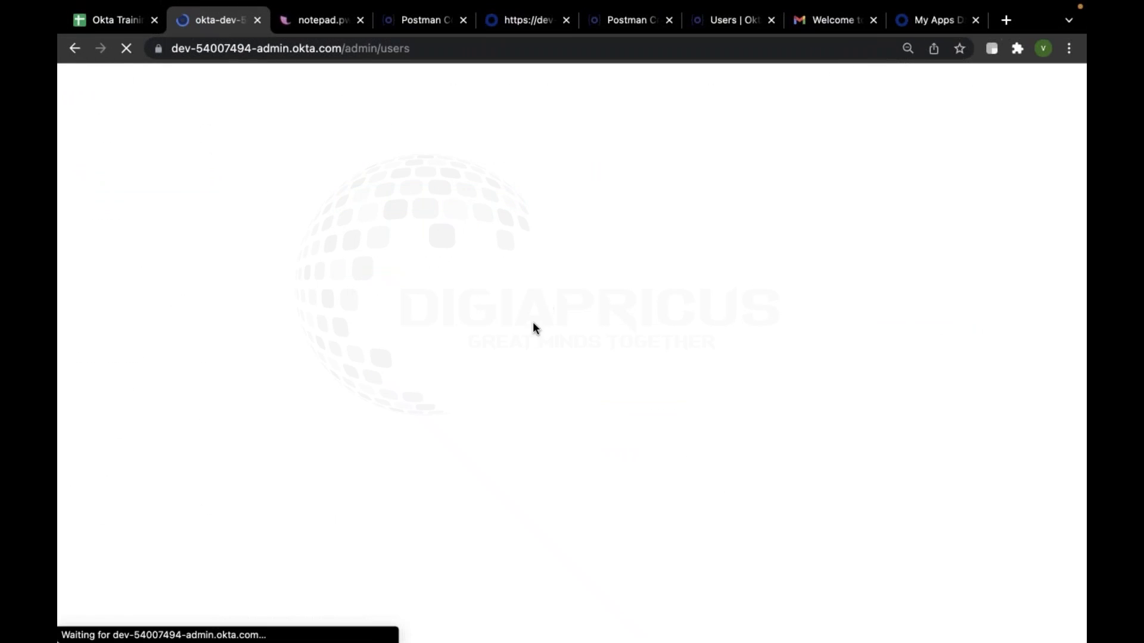
pyautogui.scroll(-1, 602, 316)
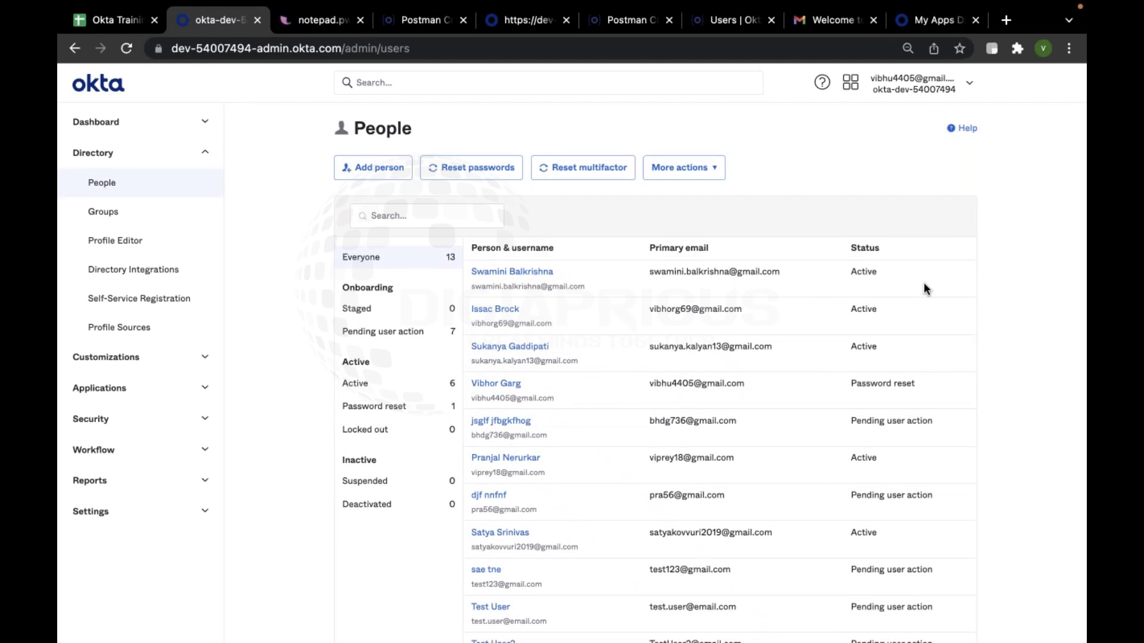
pyautogui.moveTo(898, 314); pyautogui.dragTo(464, 295)
# Clear the highlights and enlarge the response pane to show the STAGED user JSON with 200 OK
pyautogui.click(1002, 162)
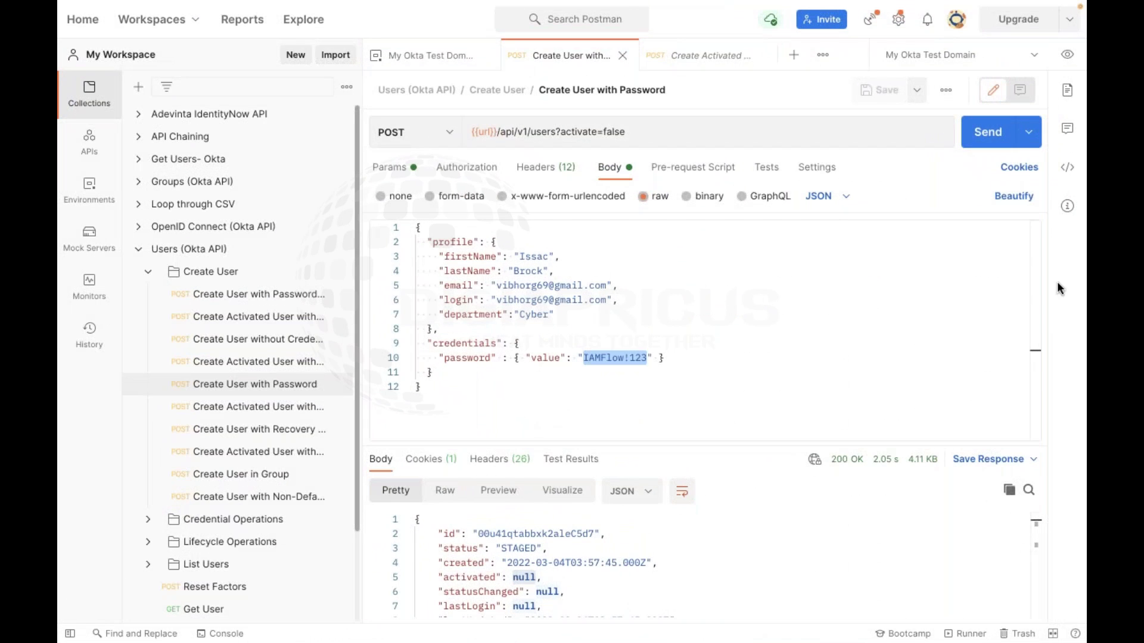
pyautogui.click(644, 320)
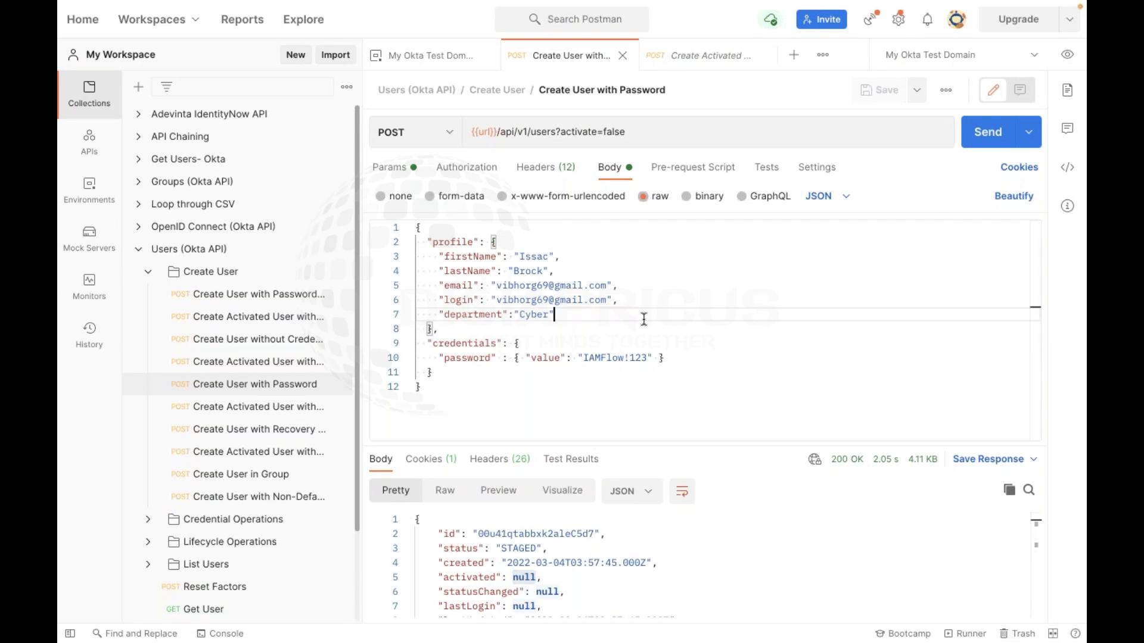
pyautogui.moveTo(729, 445); pyautogui.dragTo(738, 406)
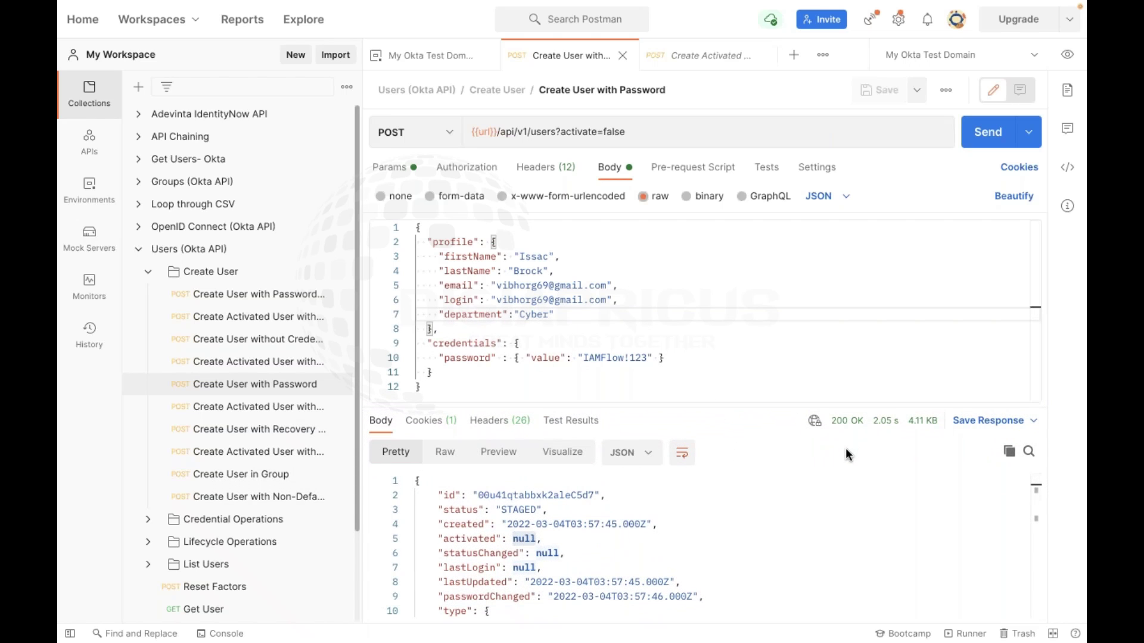
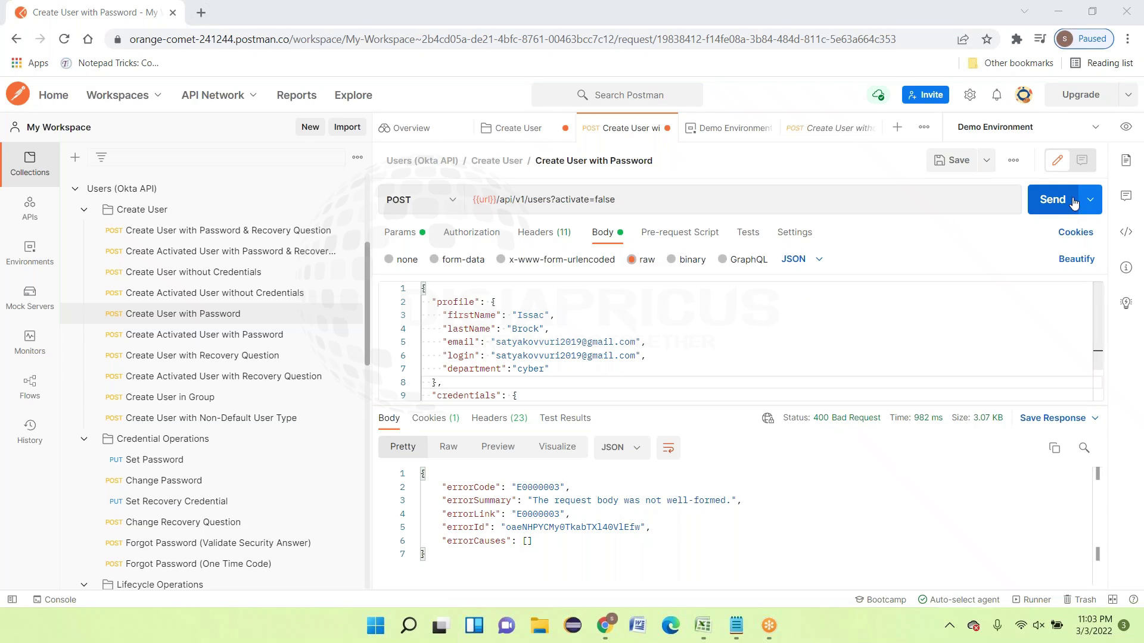
# Save and resend the create-user request; it is rejected because the login already exists
pyautogui.click(947, 165)
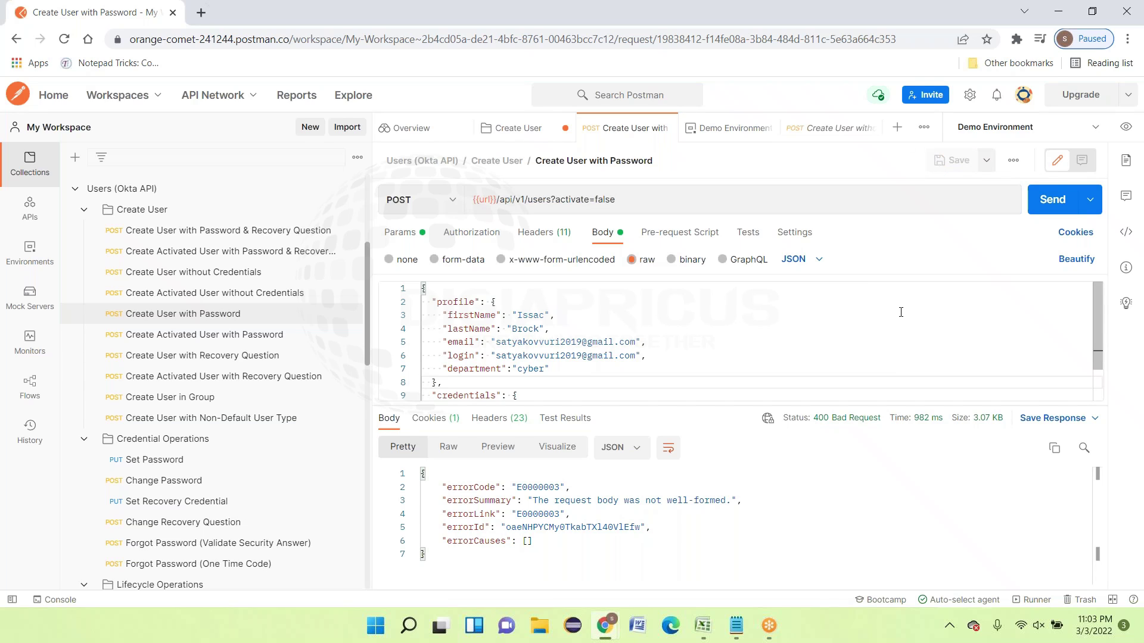
pyautogui.click(1052, 203)
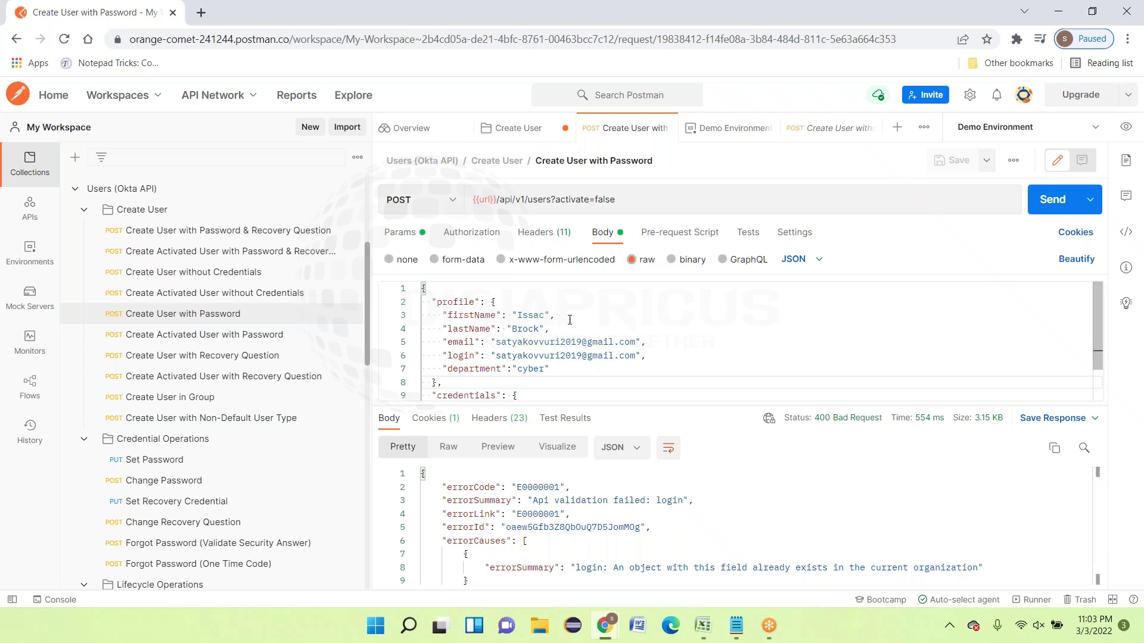
pyautogui.scroll(-1, 654, 320)
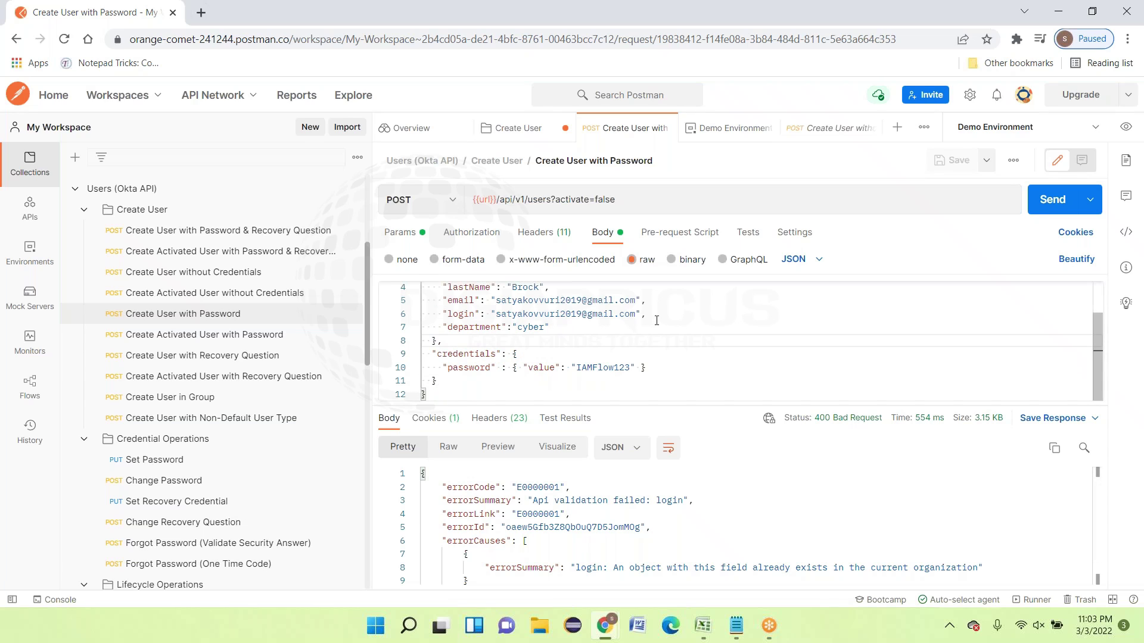
pyautogui.scroll(1, 696, 328)
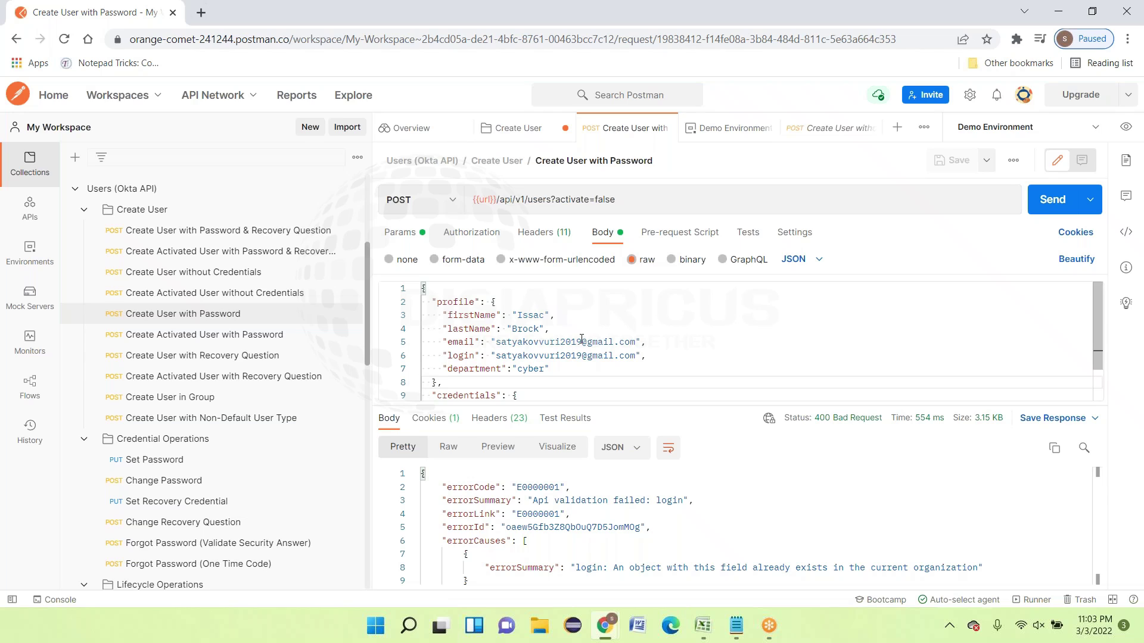
# Change the email's username to a new address ending in 2009, and start editing the login's year
pyautogui.moveTo(582, 340); pyautogui.dragTo(496, 342)
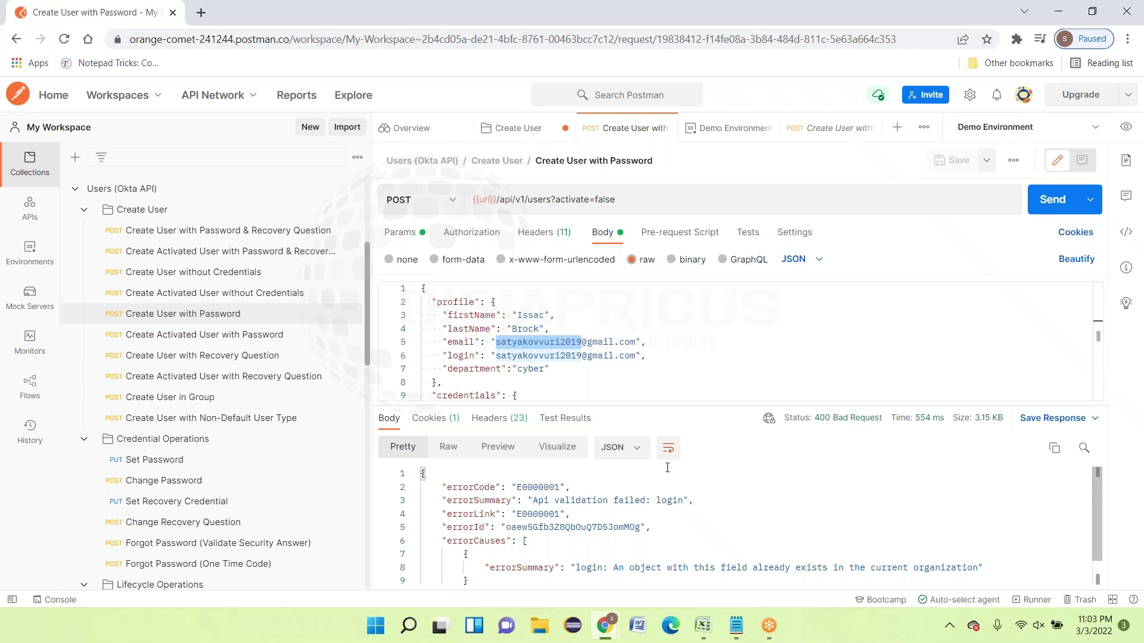
pyautogui.write('kss')
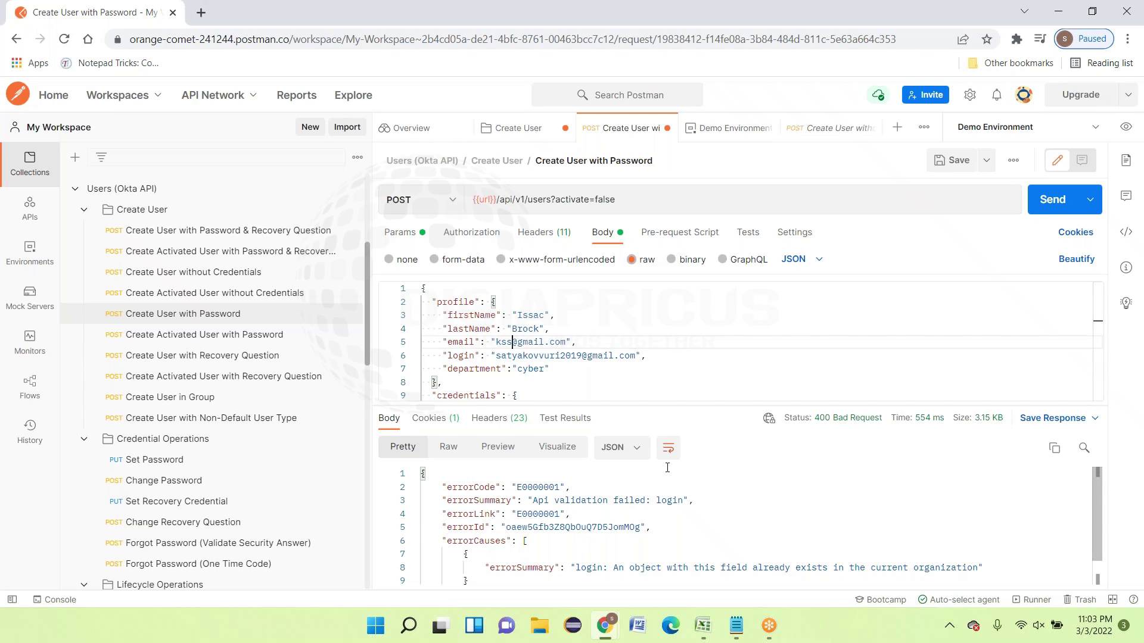
pyautogui.press('BackSpace')
pyautogui.press('BackSpace')
pyautogui.press('BackSpace')
pyautogui.doubleClick(578, 355)
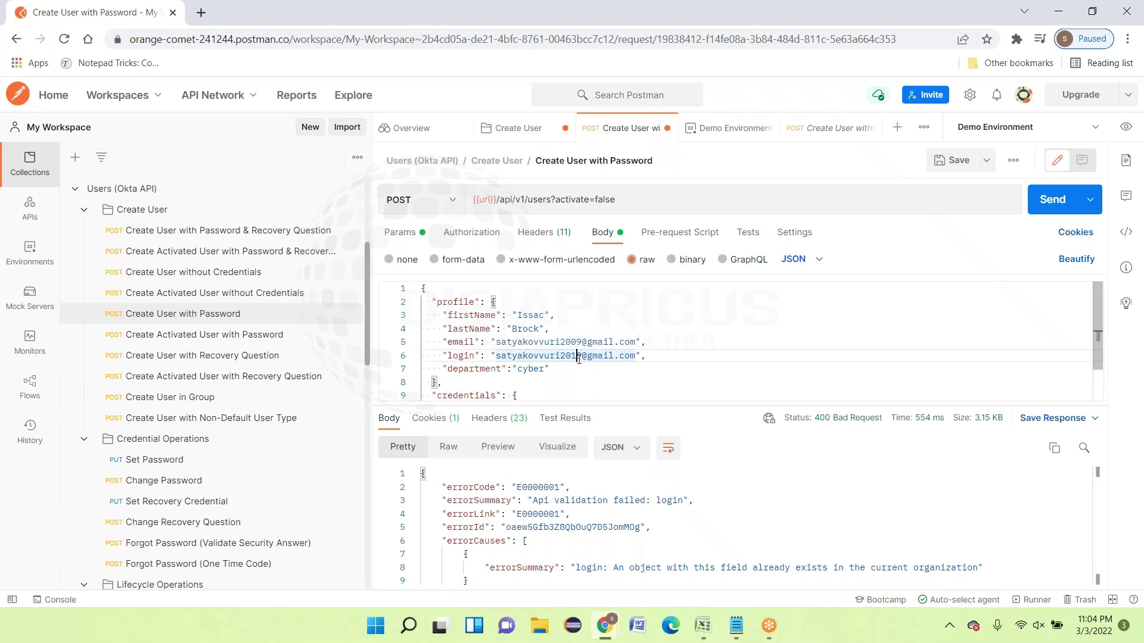
pyautogui.click(577, 355)
pyautogui.press('BackSpace')
# Finish changing the login's year to 2009 and add an extra 's' to the first name
pyautogui.write('0')
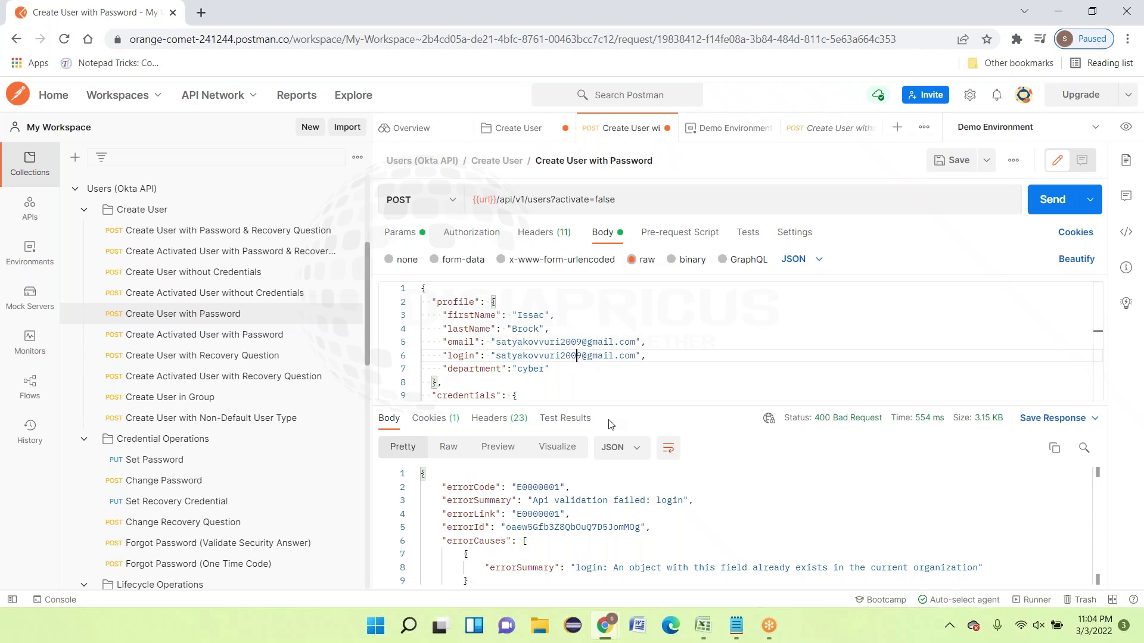
pyautogui.click(791, 352)
pyautogui.doubleClick(536, 315)
pyautogui.press('Right')
pyautogui.write('s')
pyautogui.click(552, 328)
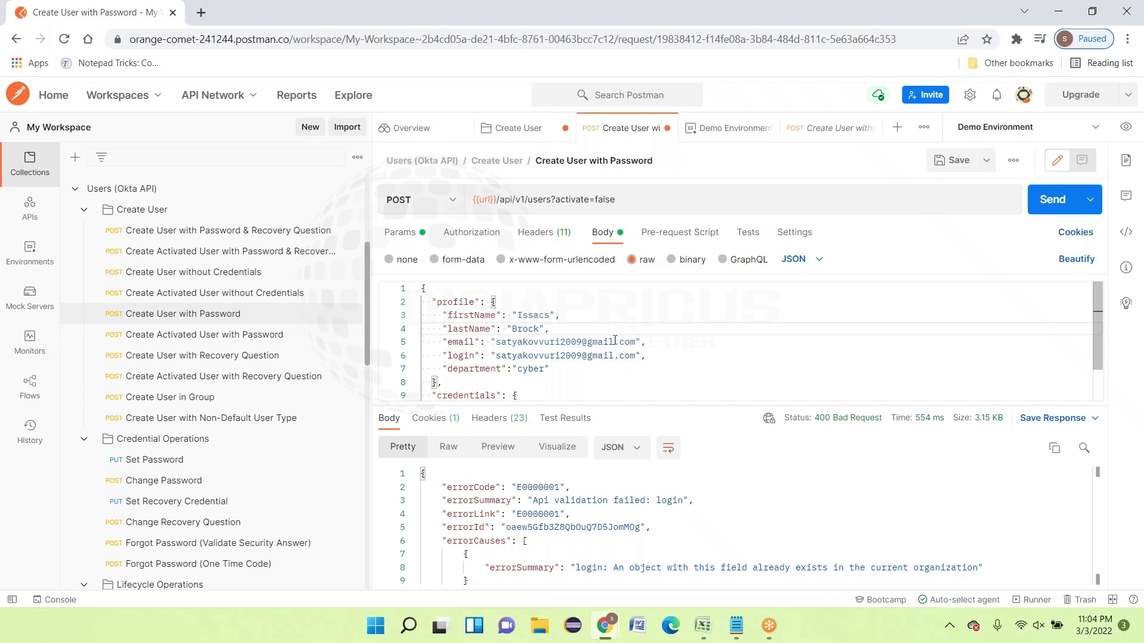
# Change the email year back to 2019, give the login a Test4 username, and save the request
pyautogui.doubleClick(579, 345)
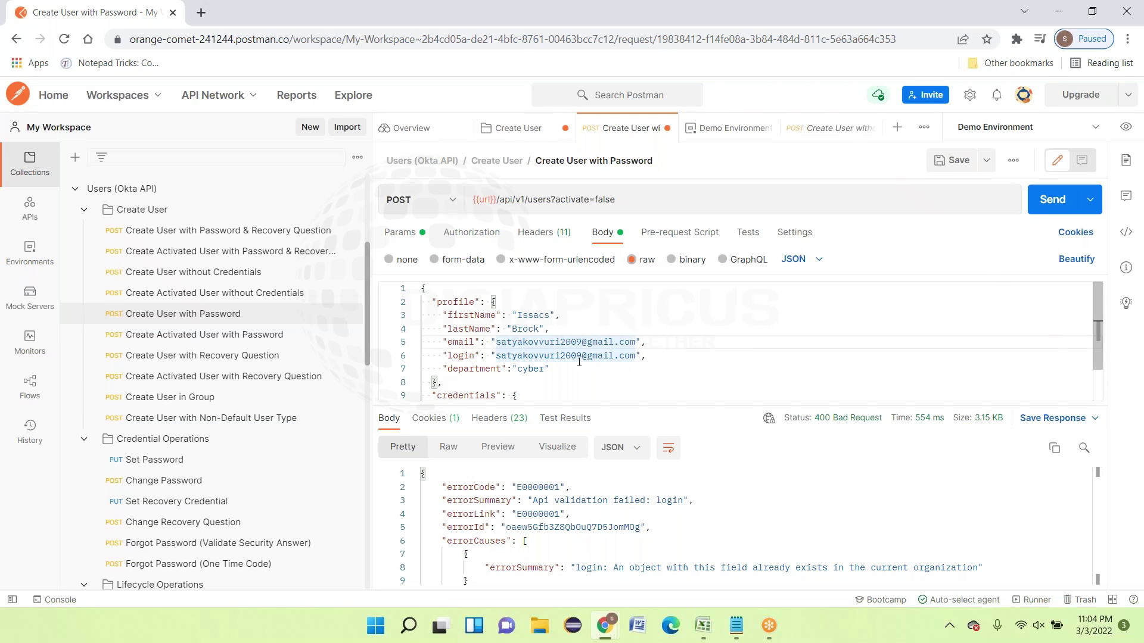
pyautogui.click(577, 342)
pyautogui.press('BackSpace')
pyautogui.write('1')
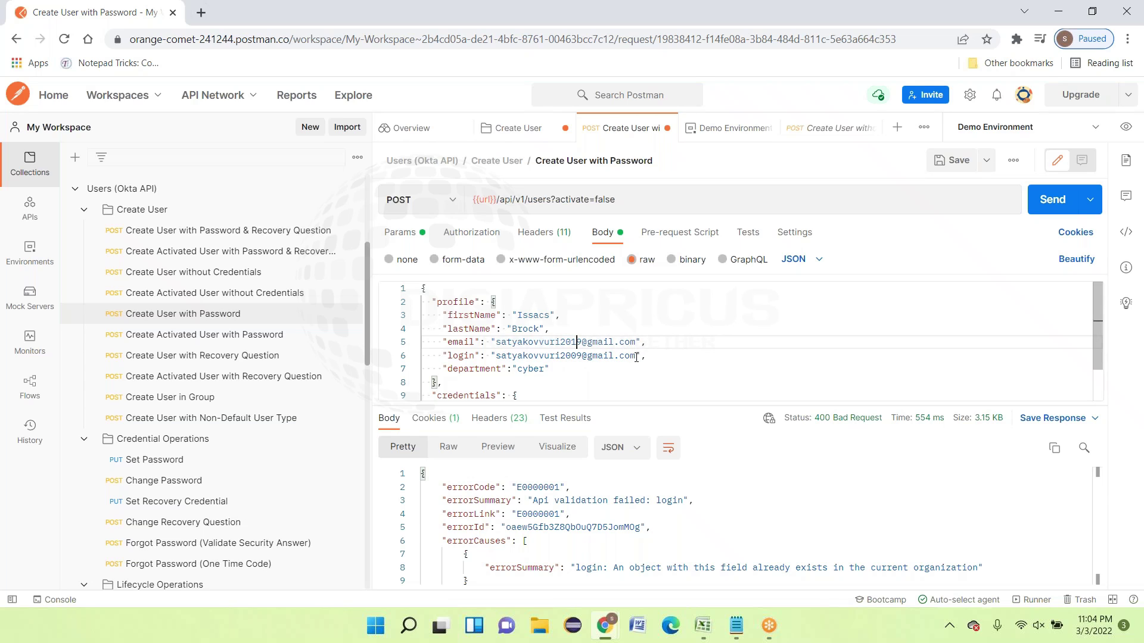
pyautogui.moveTo(582, 356); pyautogui.dragTo(496, 356)
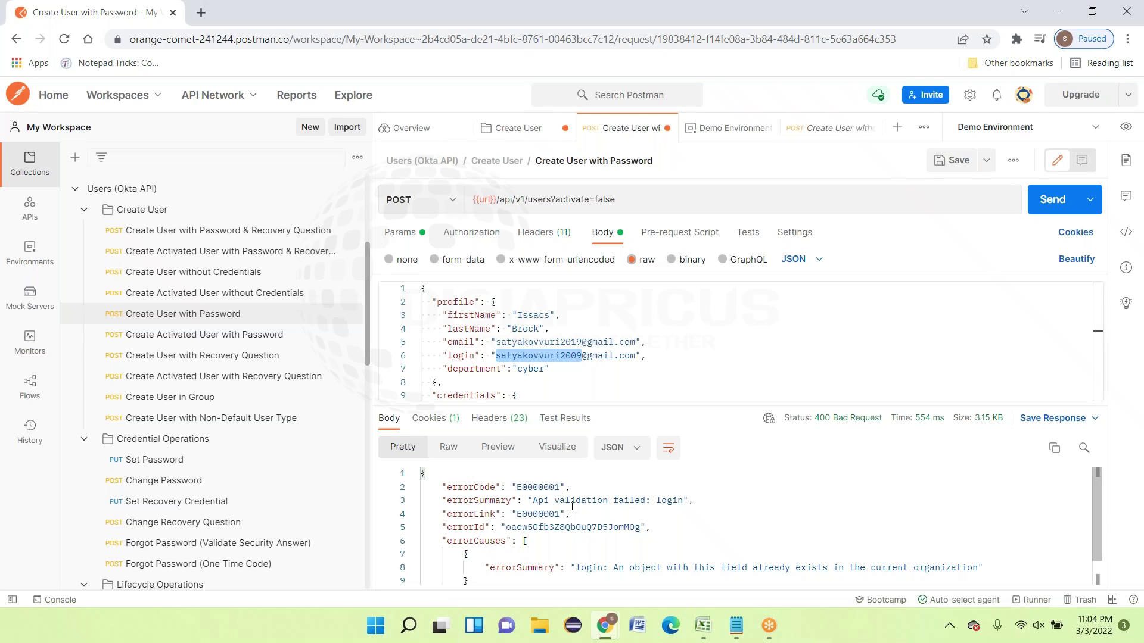
pyautogui.write('Test4')
pyautogui.click(442, 380)
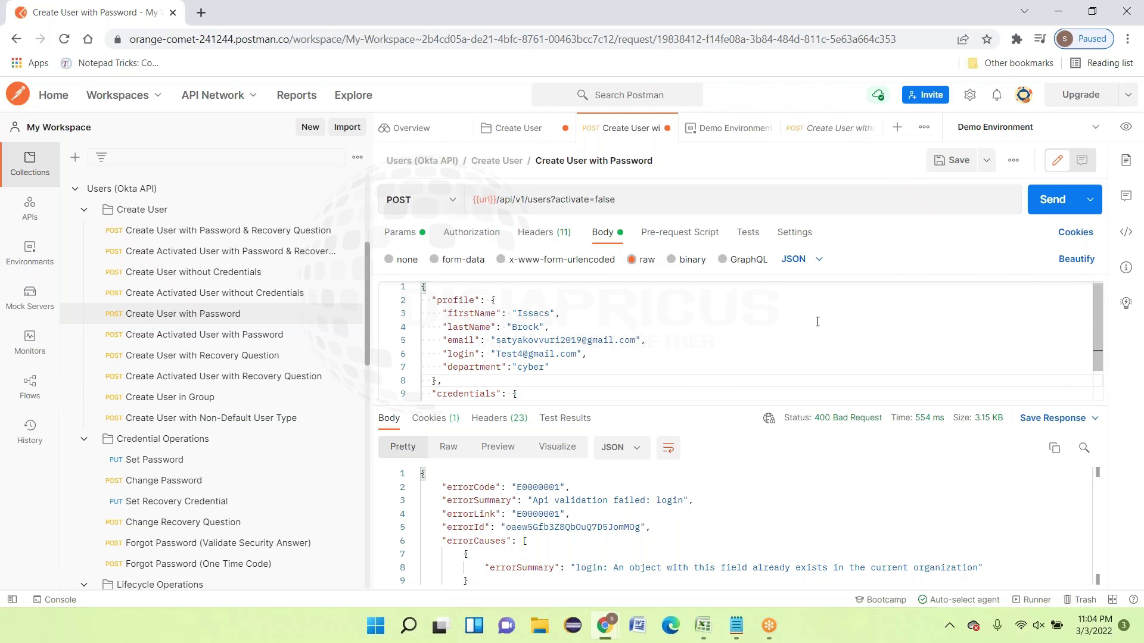
pyautogui.scroll(-2, 819, 337)
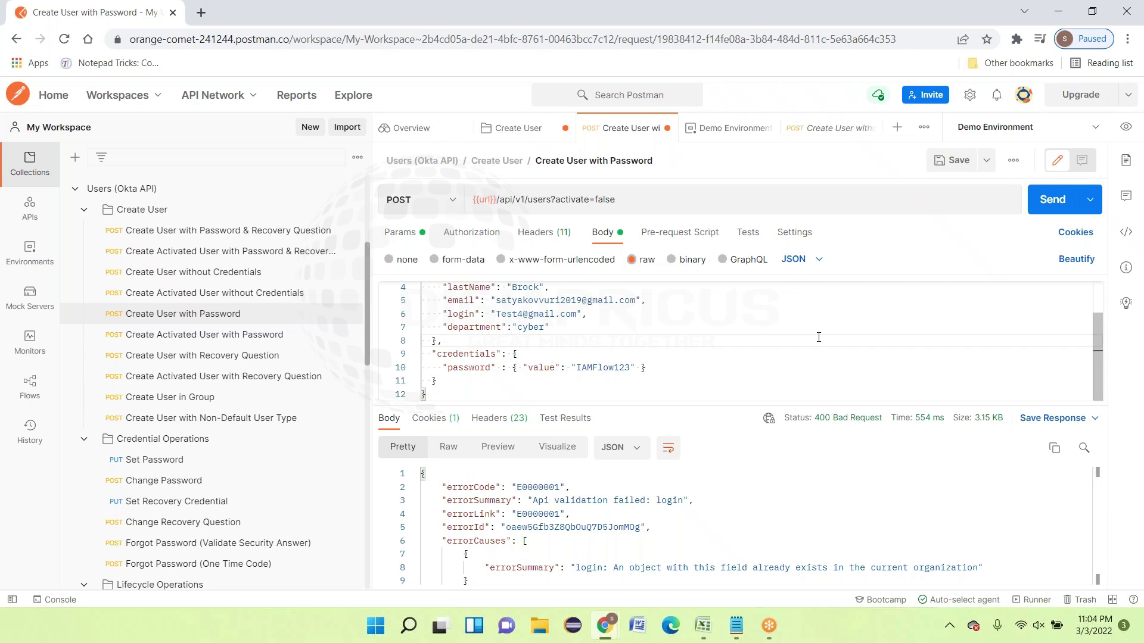
pyautogui.scroll(2, 819, 338)
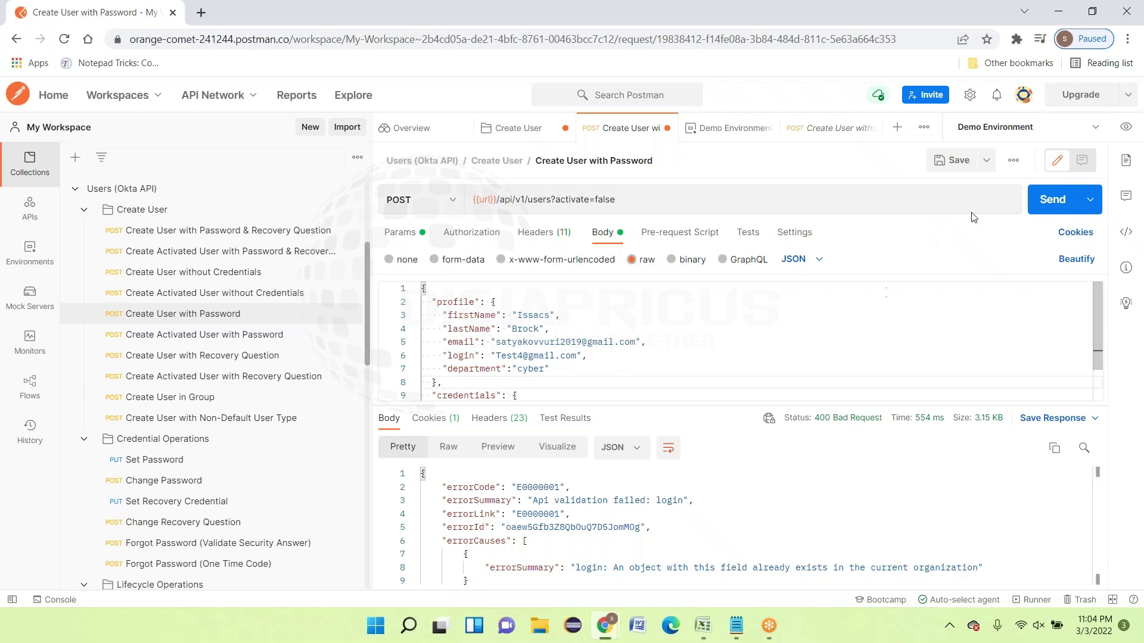
pyautogui.click(961, 161)
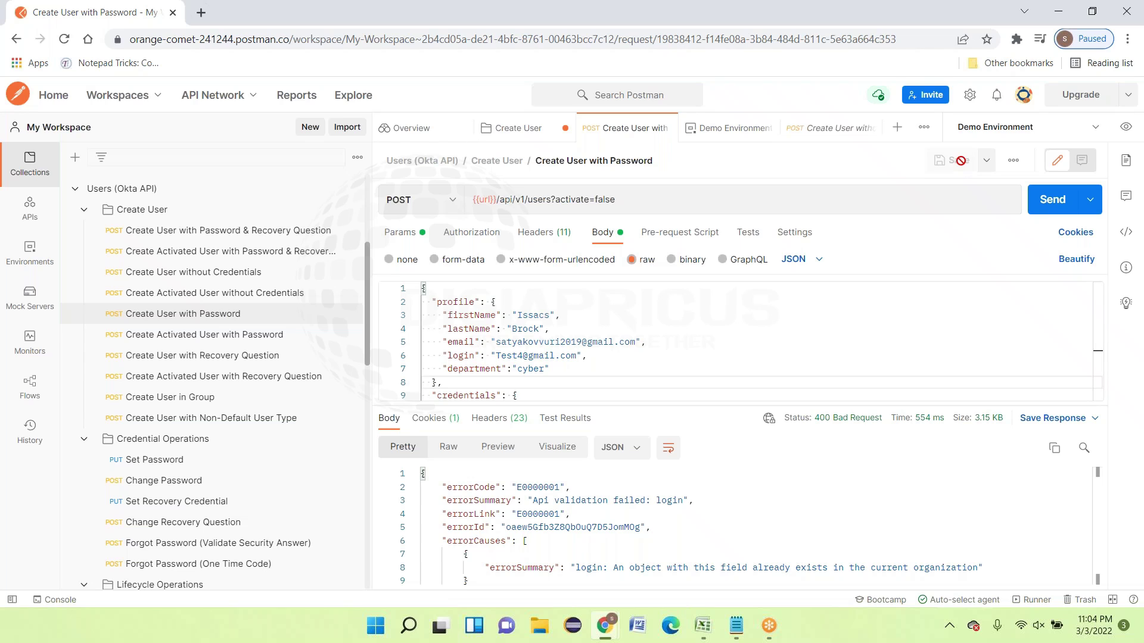
# Resend the request, which returns a 400 login-not-unique error, then review the headers showing Authorization SSWS {{apikey}}
pyautogui.click(1046, 202)
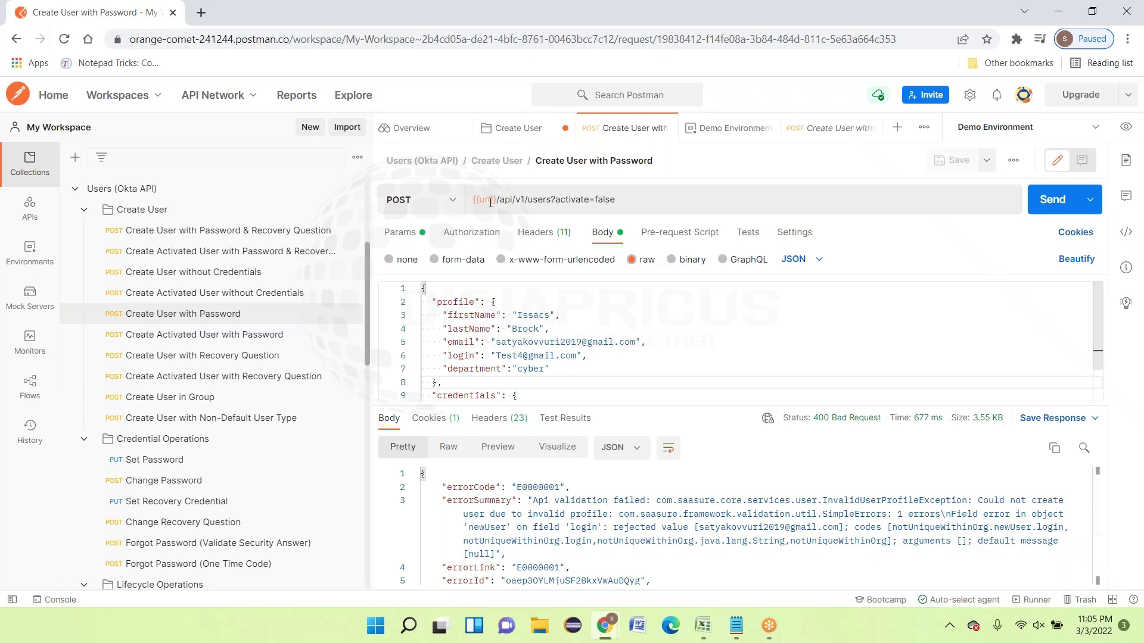
pyautogui.moveTo(490, 202)
pyautogui.click(529, 239)
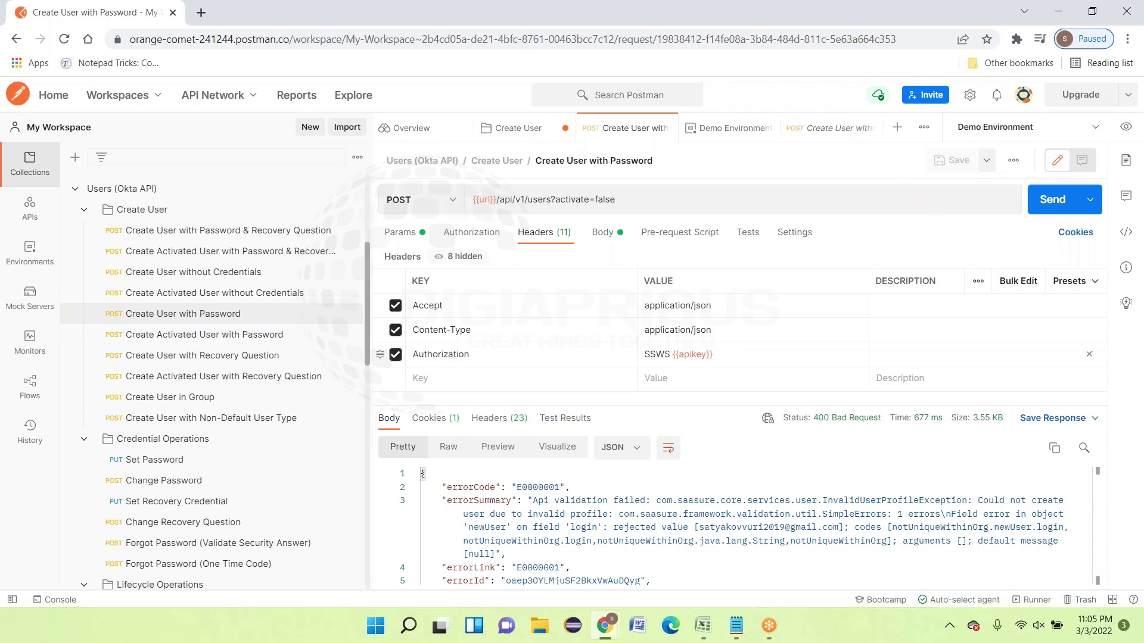
pyautogui.moveTo(701, 358)
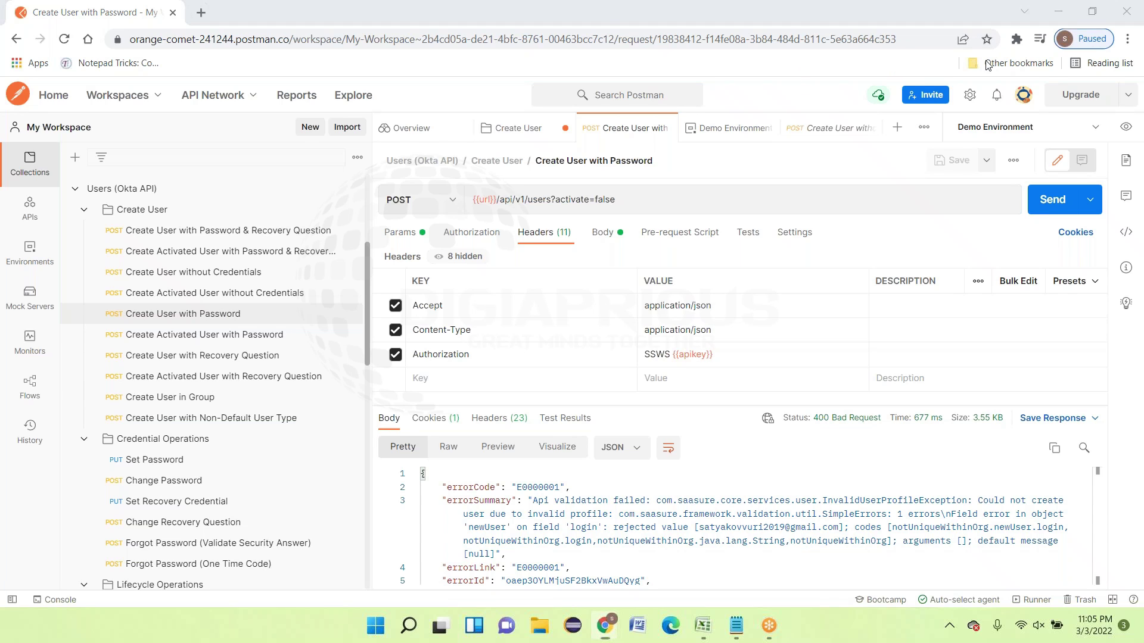
pyautogui.moveTo(1143, 80); pyautogui.dragTo(741, 50)
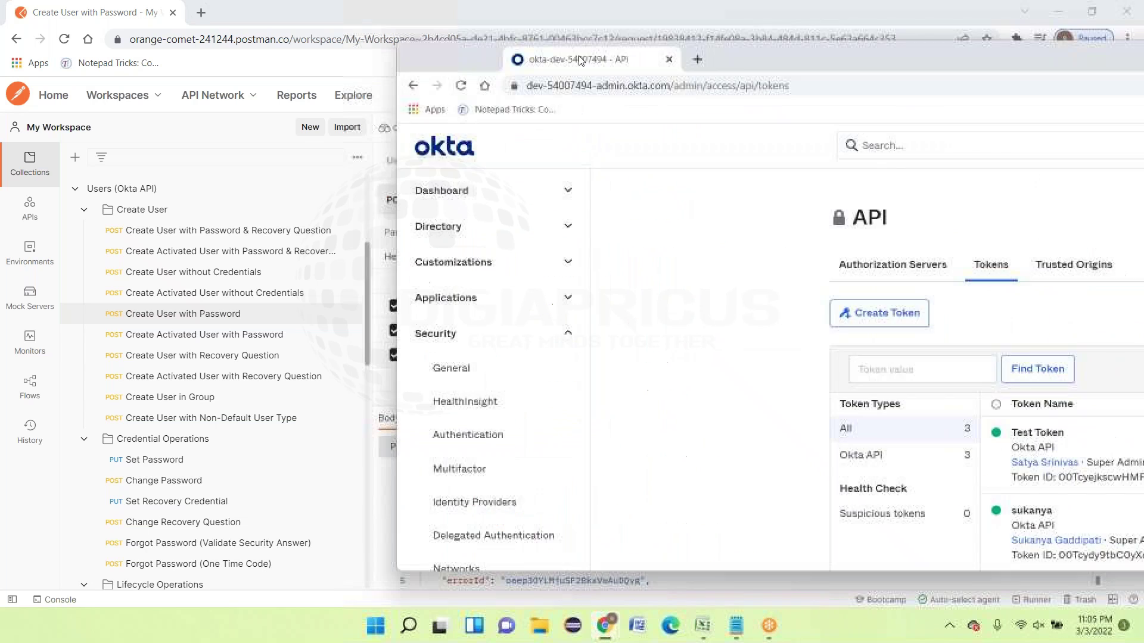
pyautogui.doubleClick(740, 50)
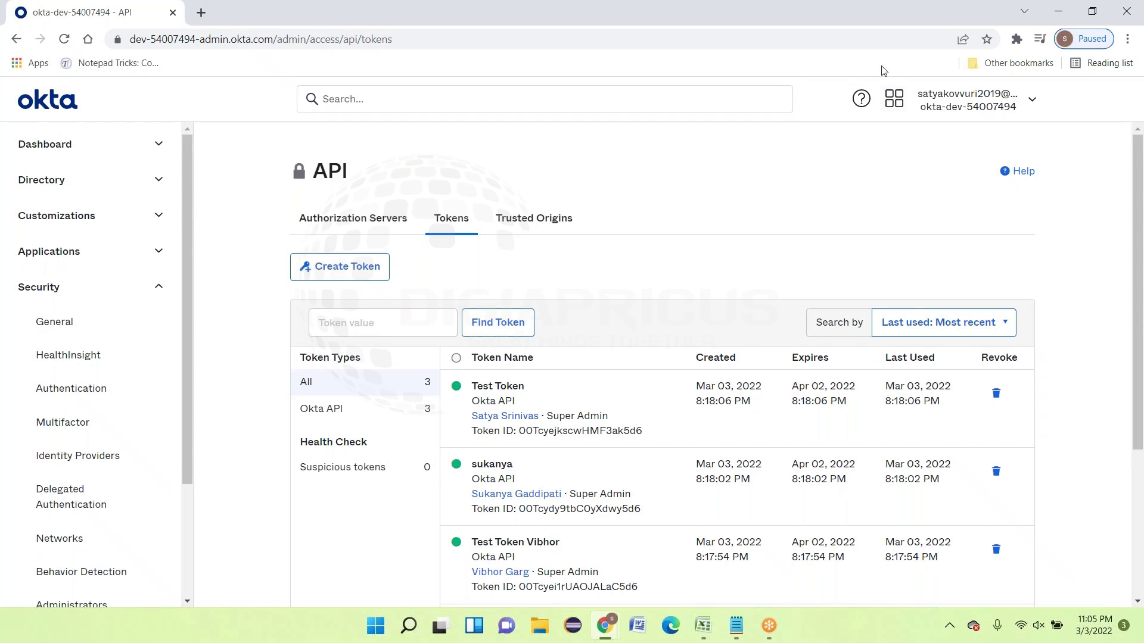
pyautogui.click(743, 625)
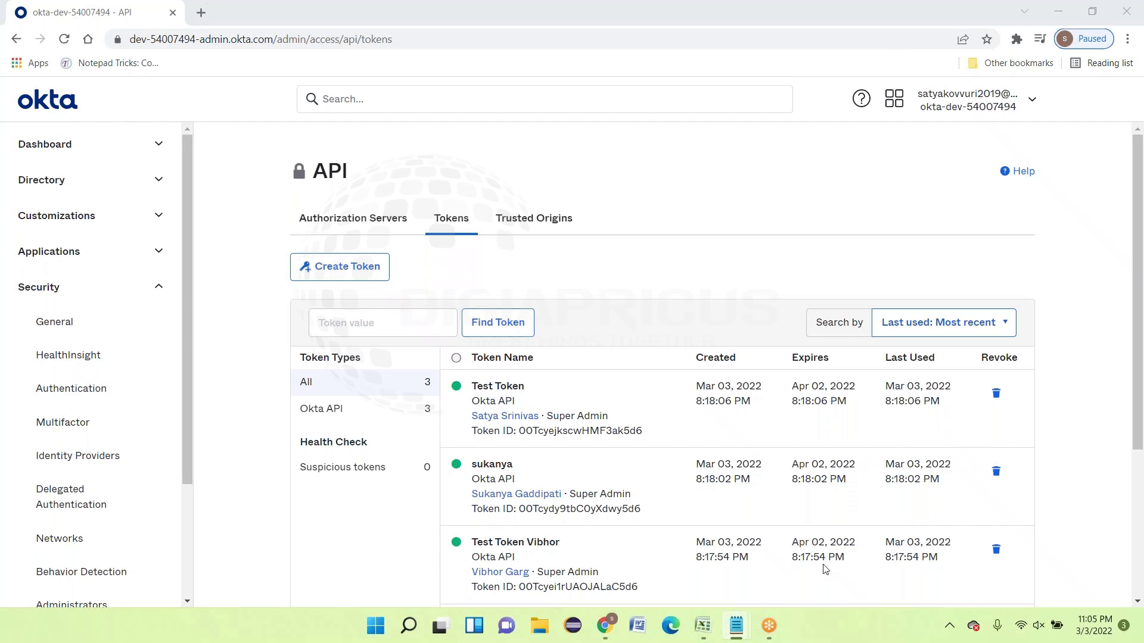
pyautogui.moveTo(1142, 173); pyautogui.dragTo(380, 159)
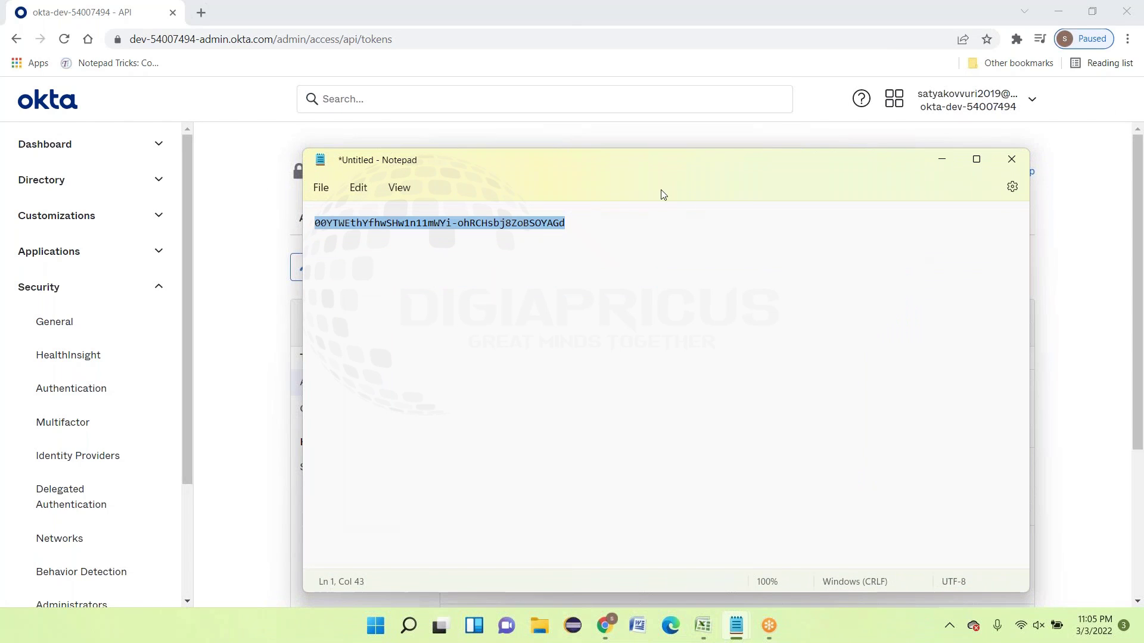
pyautogui.click(943, 160)
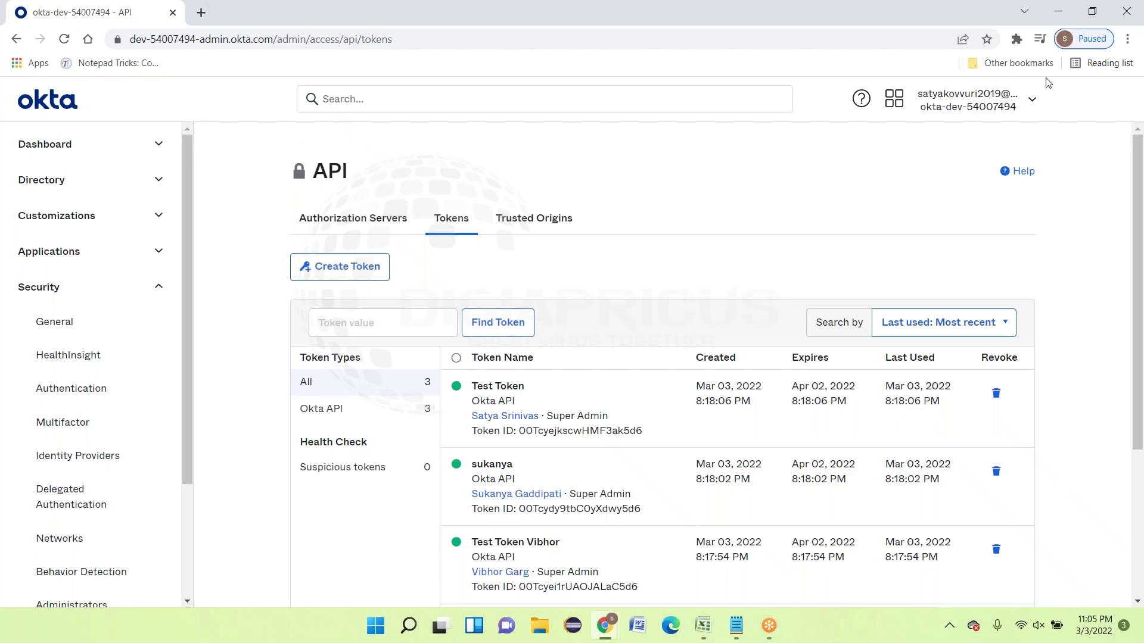
pyautogui.click(1059, 11)
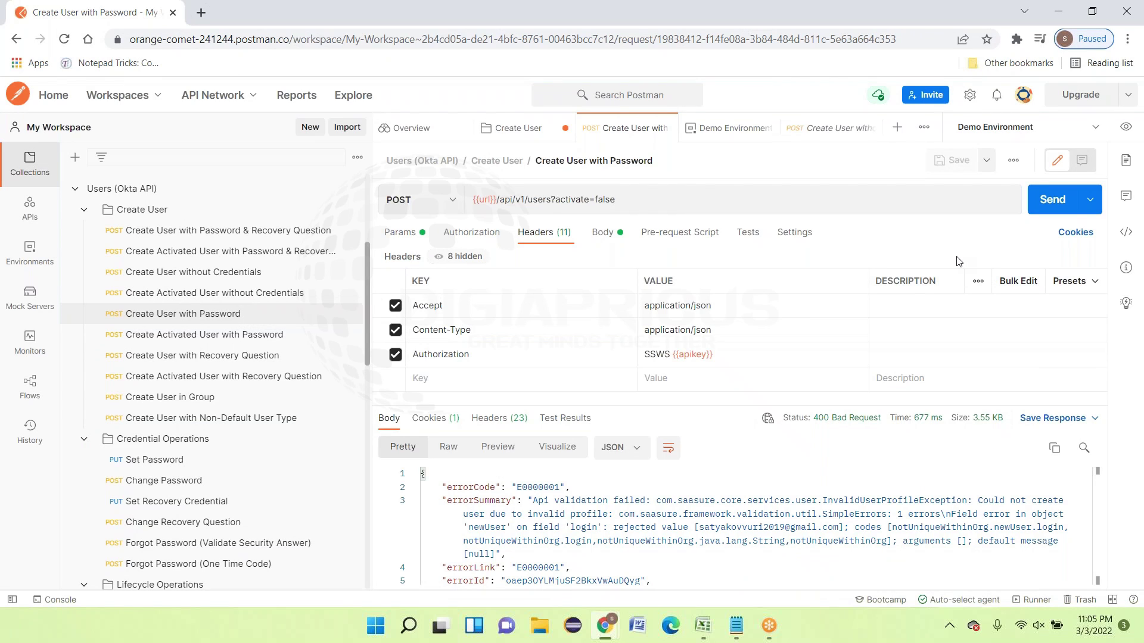
# Replace the Test4 login with a pasted real e-mail address and change one digit in it
pyautogui.click(603, 234)
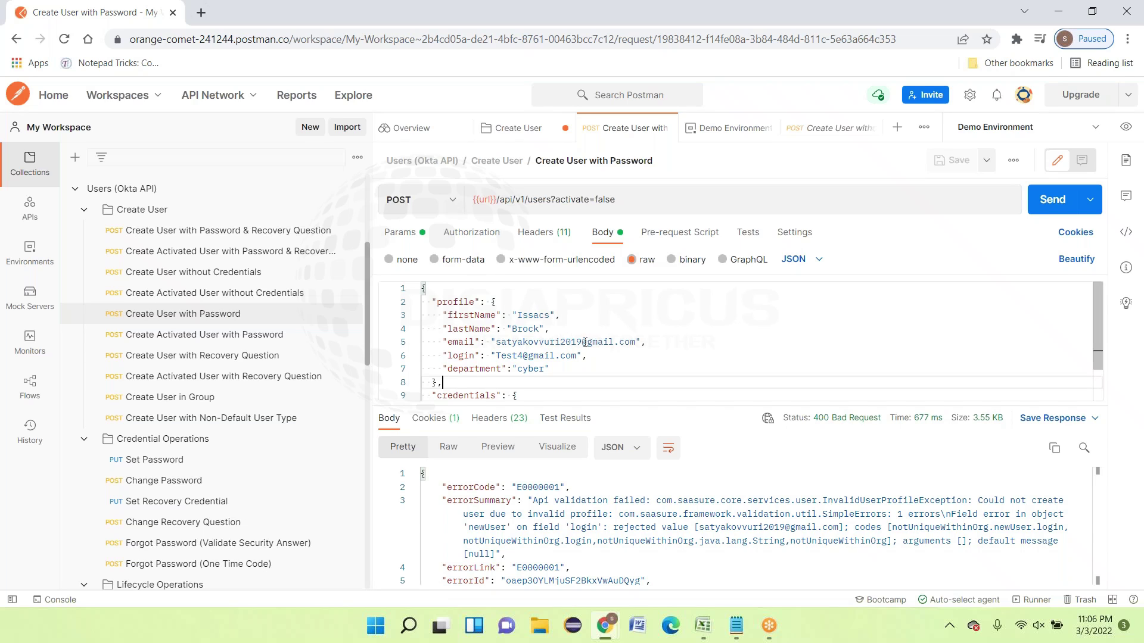
pyautogui.moveTo(584, 342); pyautogui.dragTo(497, 342)
pyautogui.hotkey('ctrl', 'c')
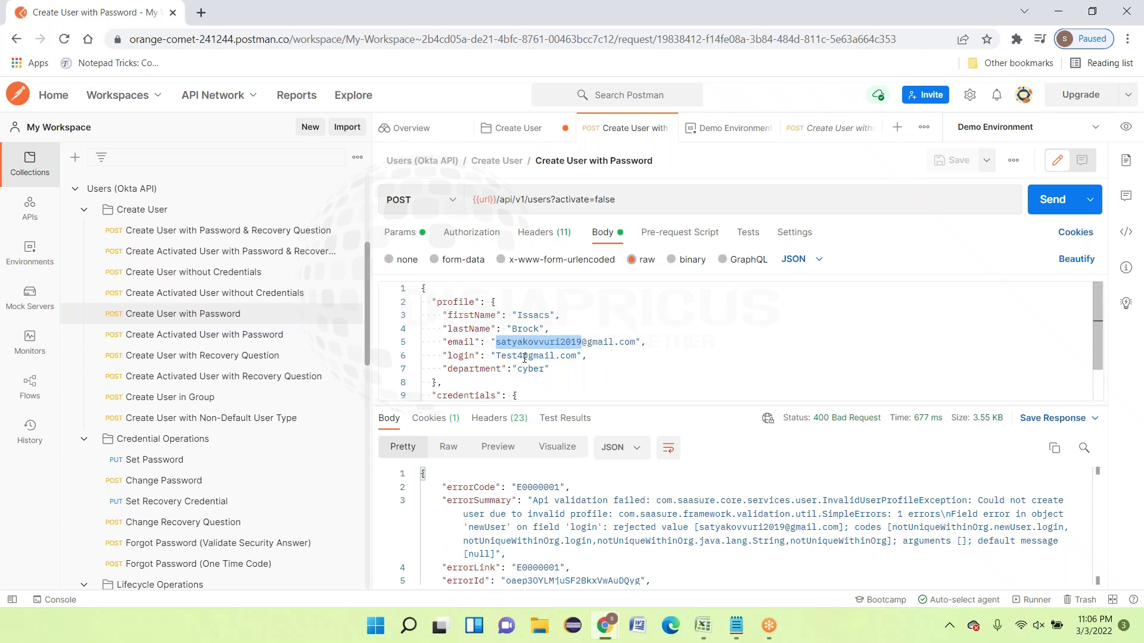
pyautogui.doubleClick(523, 355)
pyautogui.moveTo(524, 356); pyautogui.dragTo(497, 357)
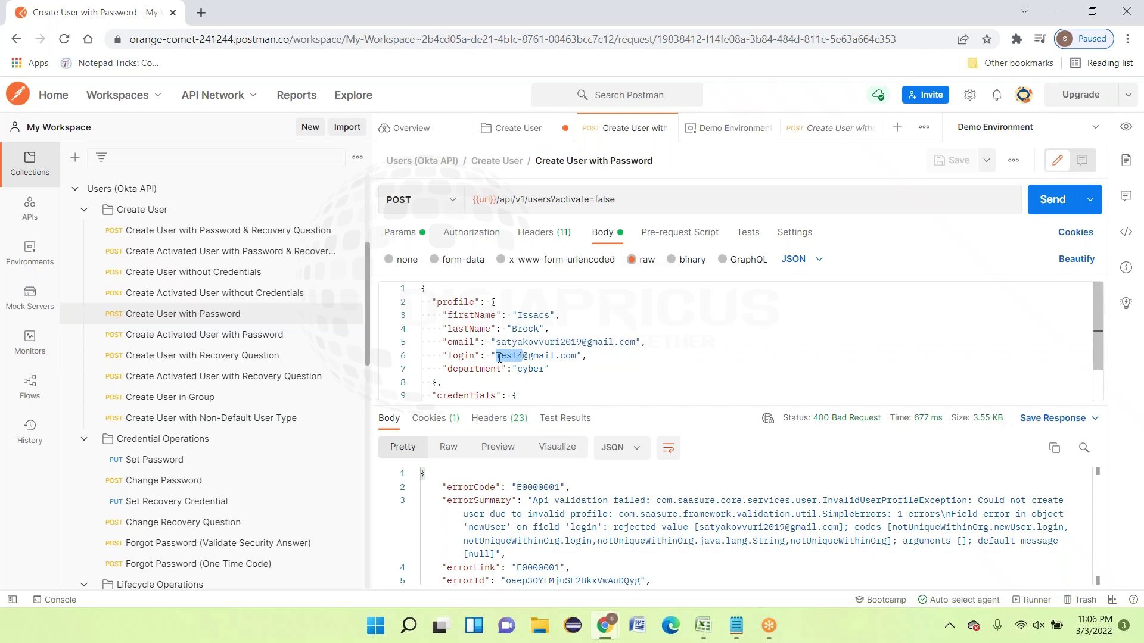
pyautogui.hotkey('ctrl', 'v')
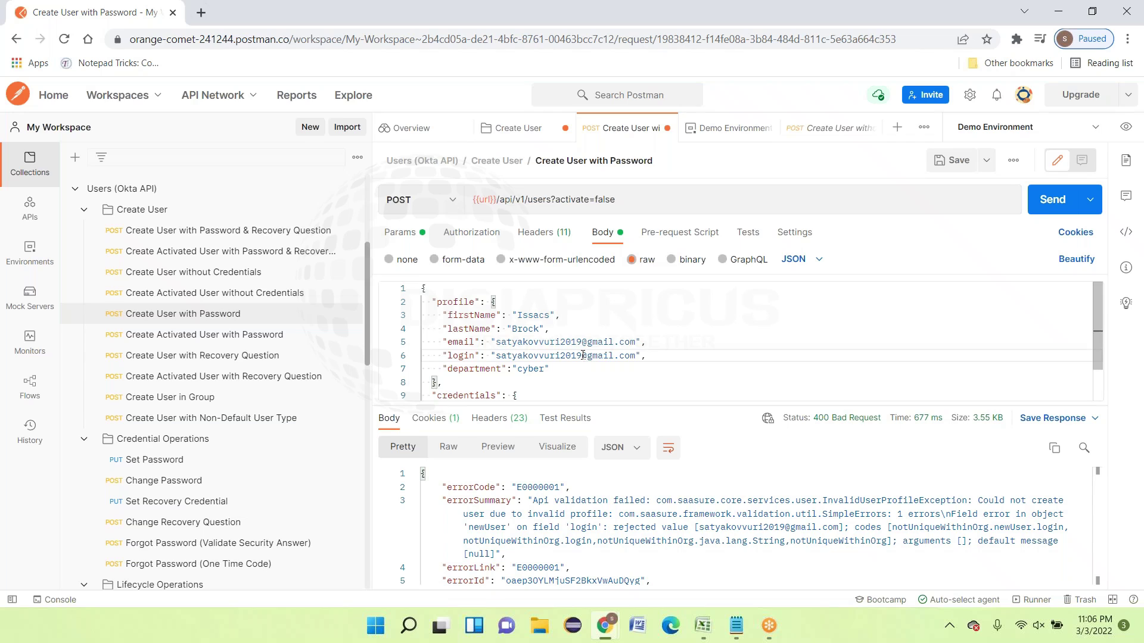
pyautogui.press('BackSpace')
pyautogui.write('0')
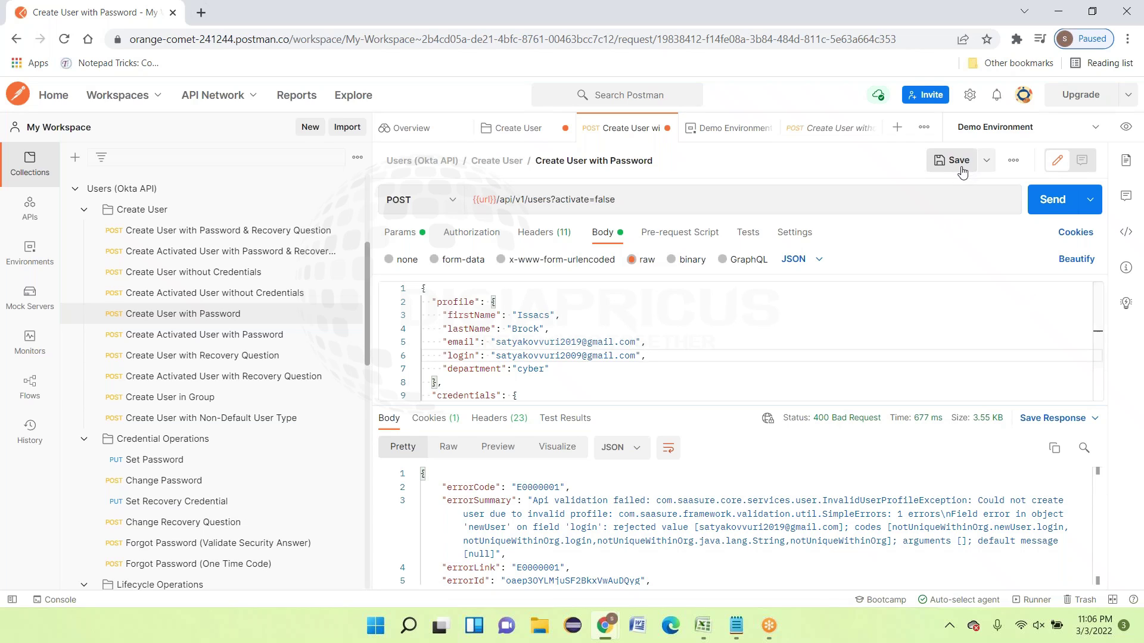
# Save and send the request, which returns a 400 duplicate-login error
pyautogui.click(955, 163)
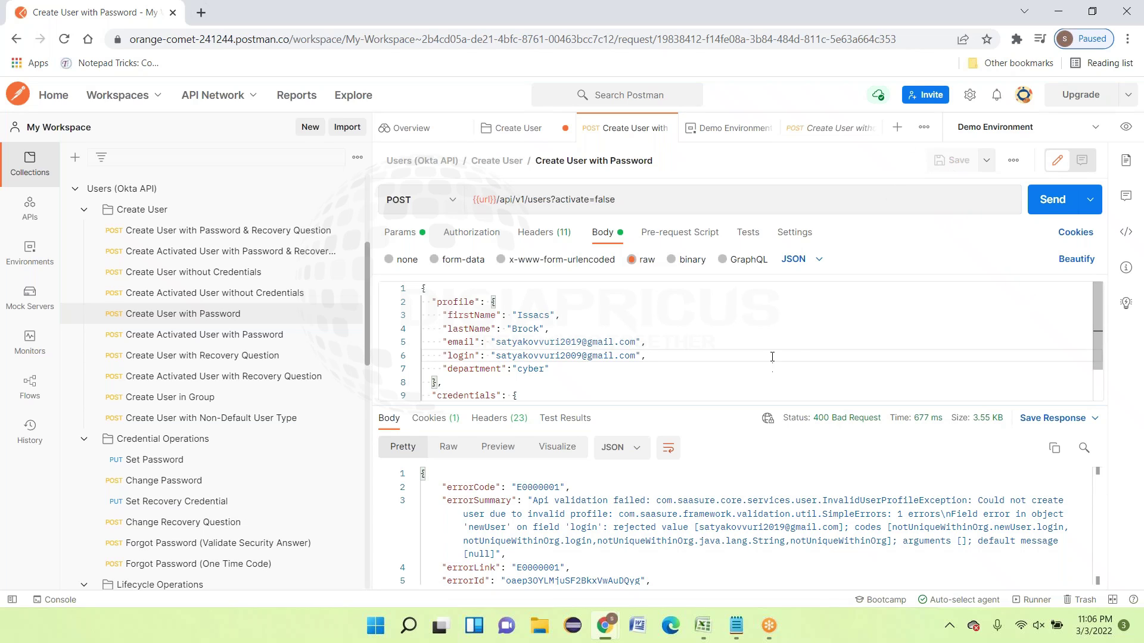
pyautogui.click(773, 335)
pyautogui.scroll(-2, 780, 346)
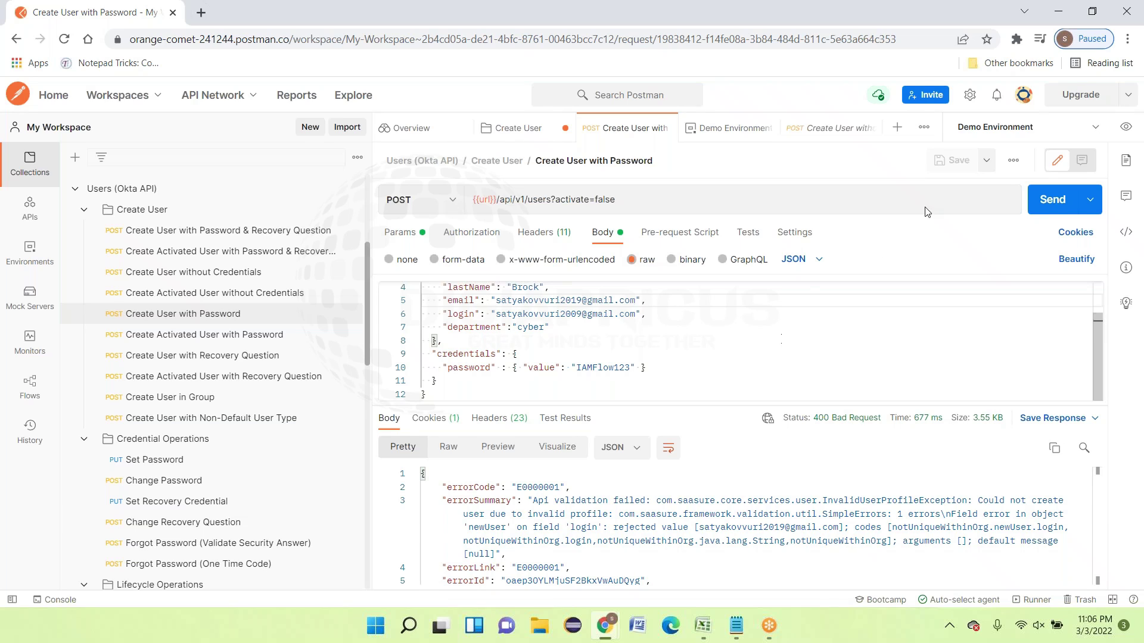
pyautogui.click(1059, 202)
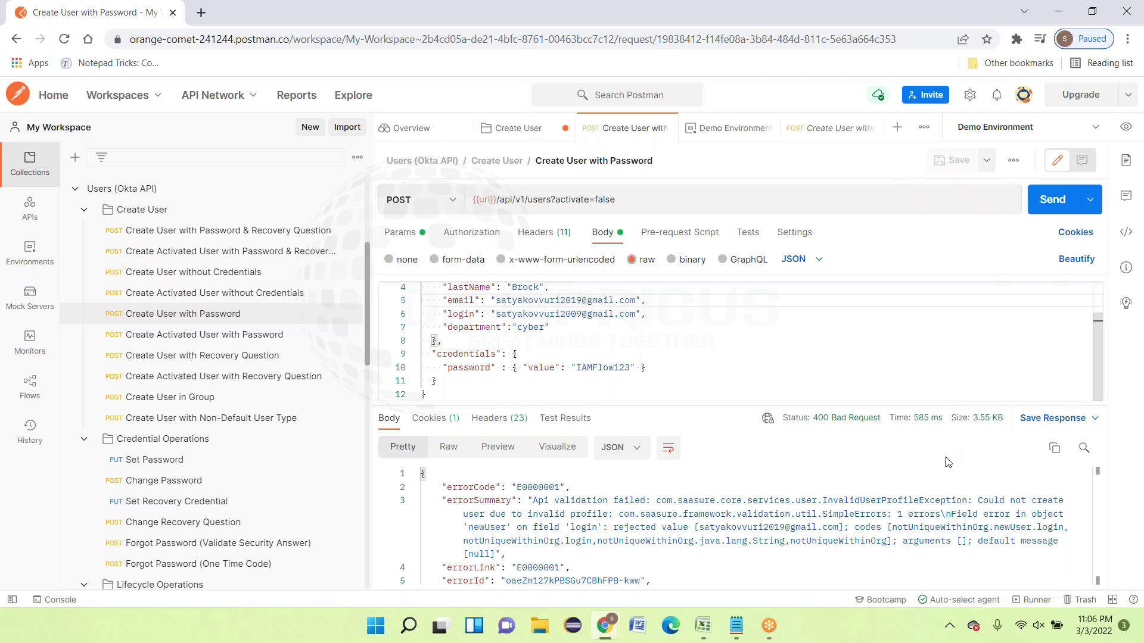
pyautogui.scroll(-1, 775, 536)
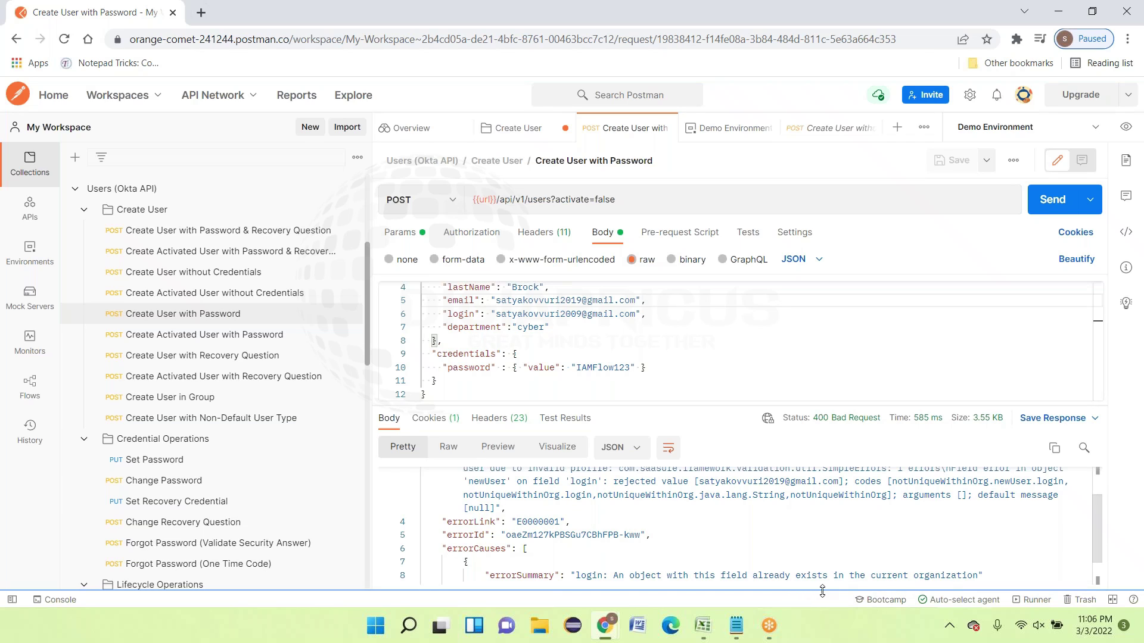
pyautogui.scroll(2, 901, 549)
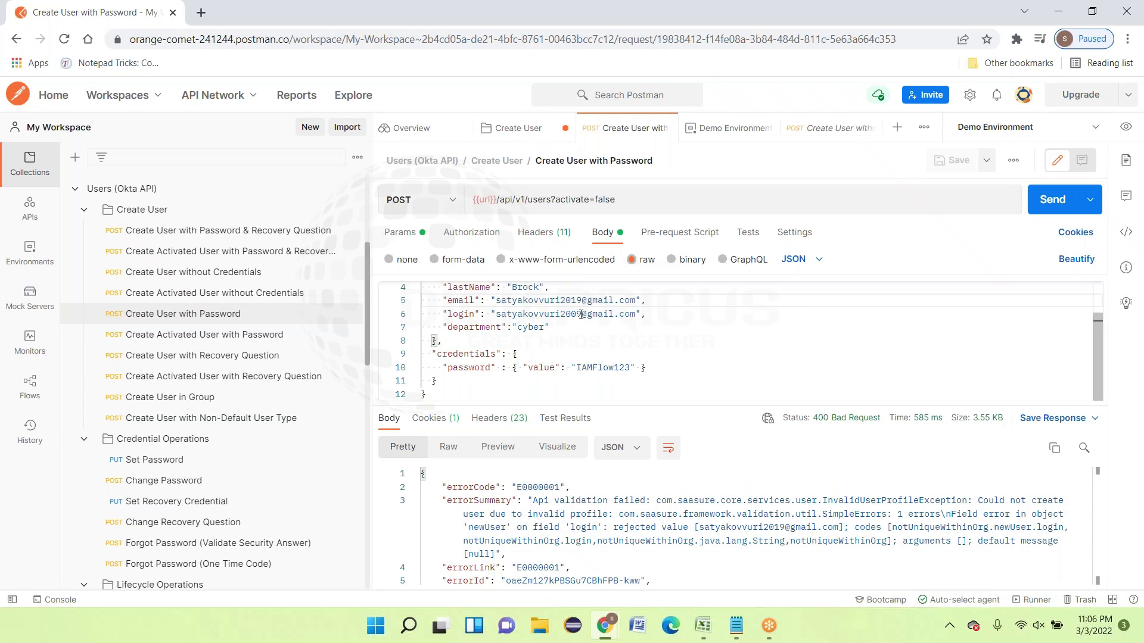
# Replace the login's username part with a different name
pyautogui.doubleClick(580, 314)
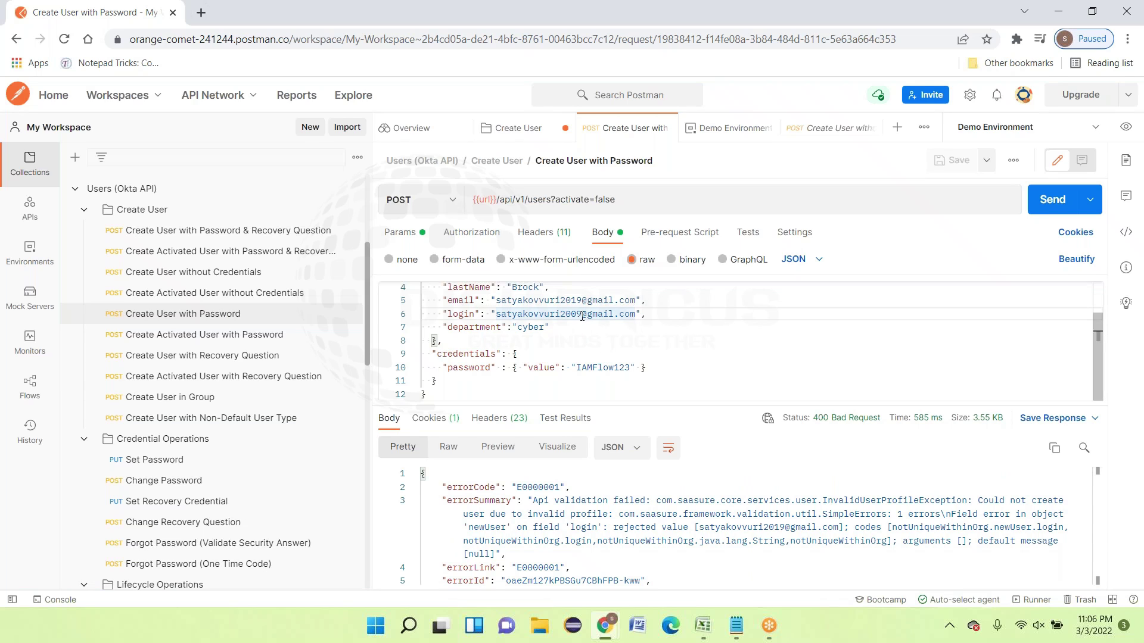
pyautogui.press('Right')
pyautogui.press('BackSpace')
pyautogui.press('BackSpace')
pyautogui.press('BackSpace')
pyautogui.press('BackSpace')
pyautogui.press('BackSpace')
pyautogui.press('BackSpace')
pyautogui.press('BackSpace')
pyautogui.press('BackSpace')
pyautogui.press('BackSpace')
pyautogui.press('BackSpace')
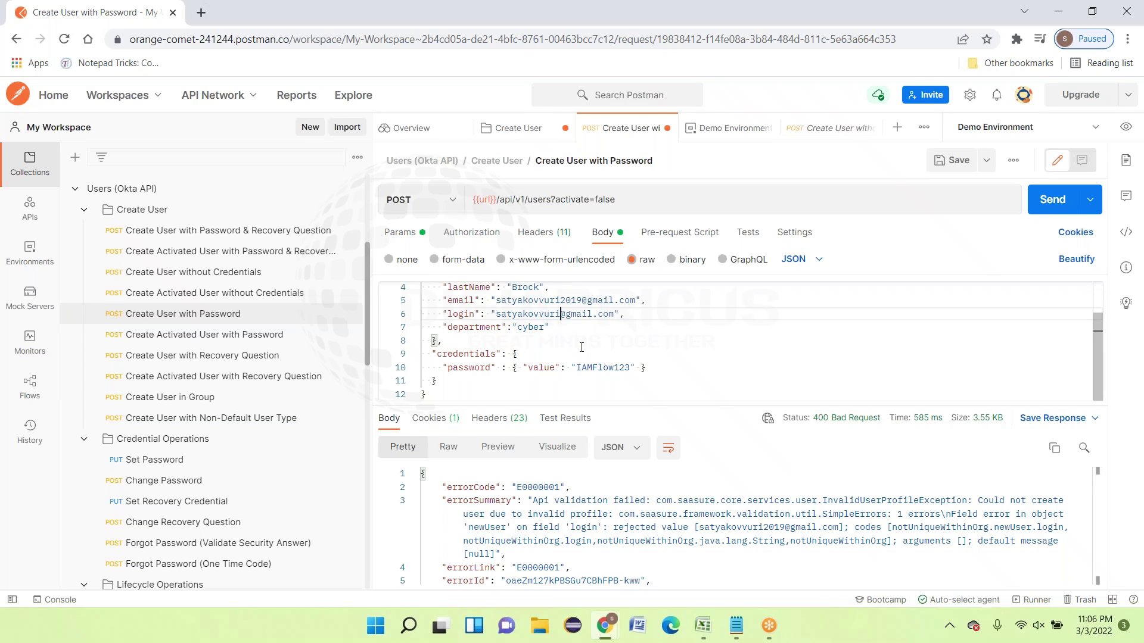
pyautogui.press('BackSpace')
pyautogui.press('BackSpace')
pyautogui.press('BackSpace')
pyautogui.press('BackSpace')
pyautogui.press('BackSpace')
pyautogui.press('BackSpace')
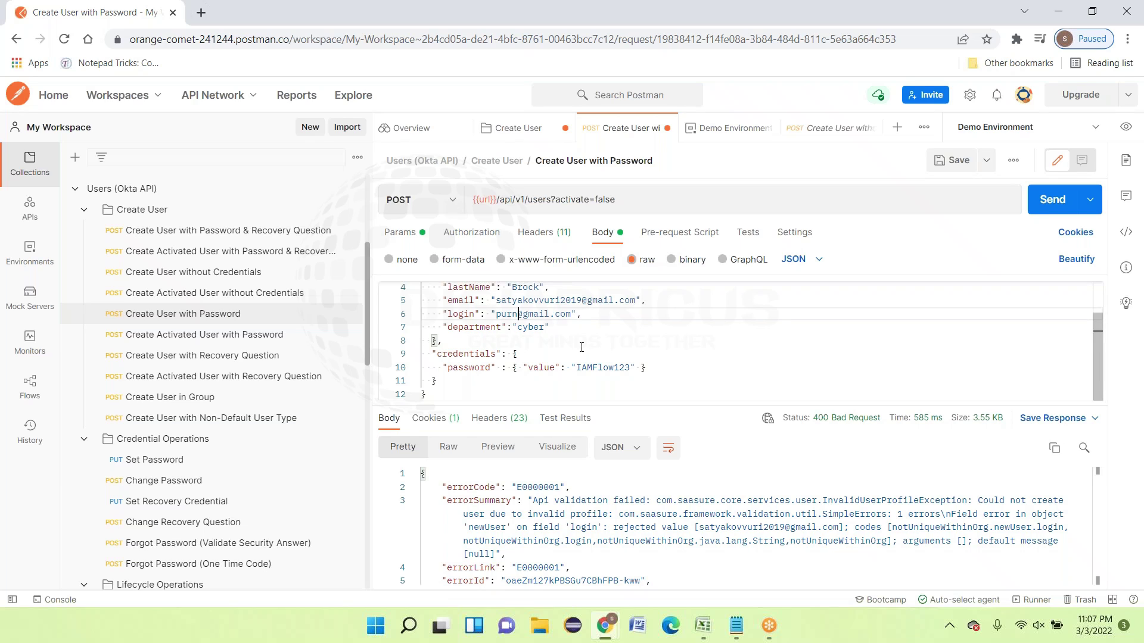
# Save and resend the request, read the errorCauses in the response, and select the new login address to copy it
pyautogui.click(953, 160)
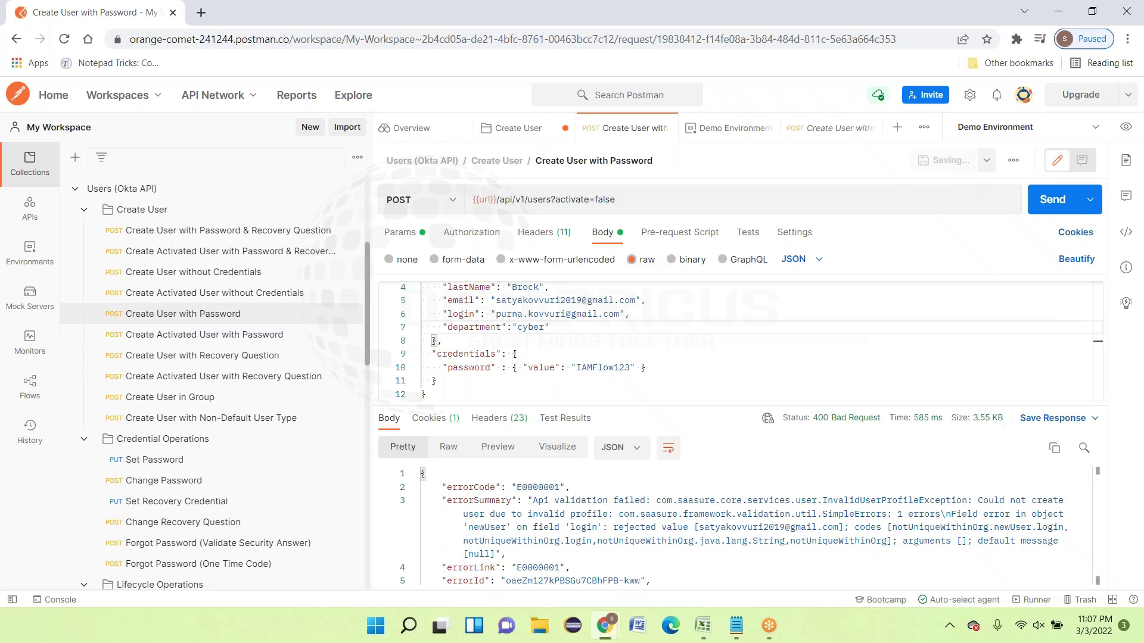
pyautogui.click(1052, 203)
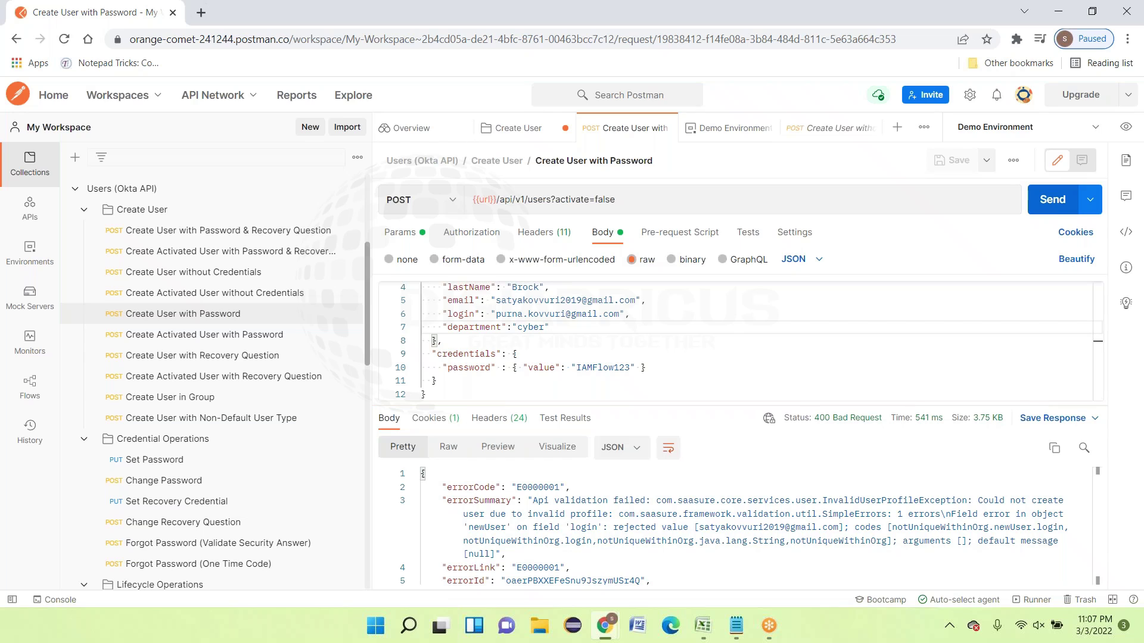
pyautogui.scroll(-2, 908, 485)
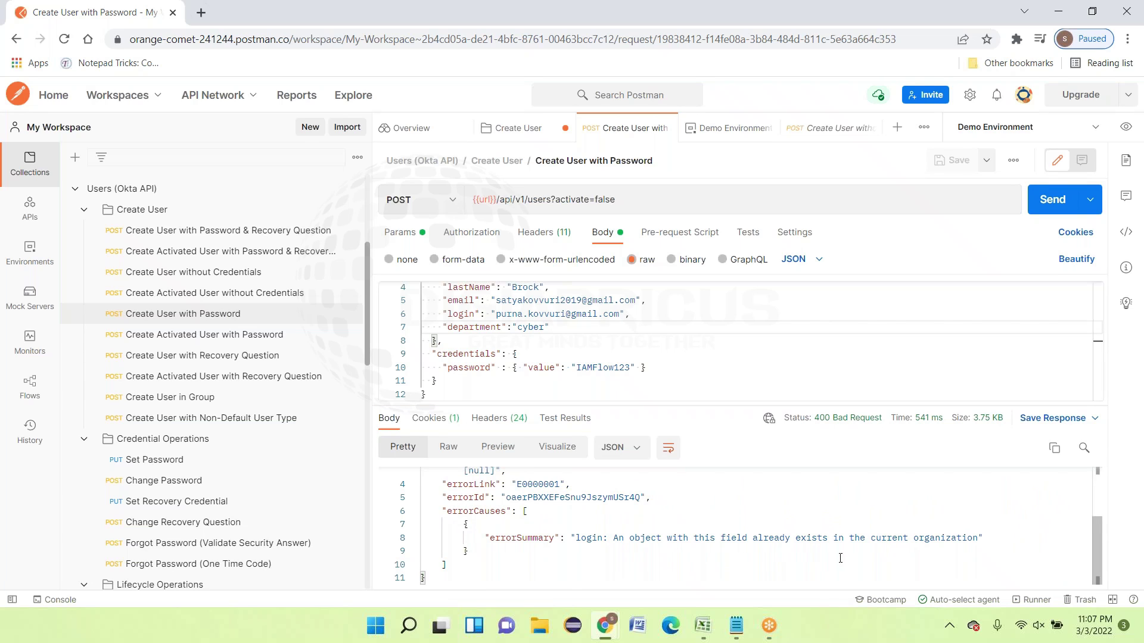
pyautogui.scroll(2, 938, 553)
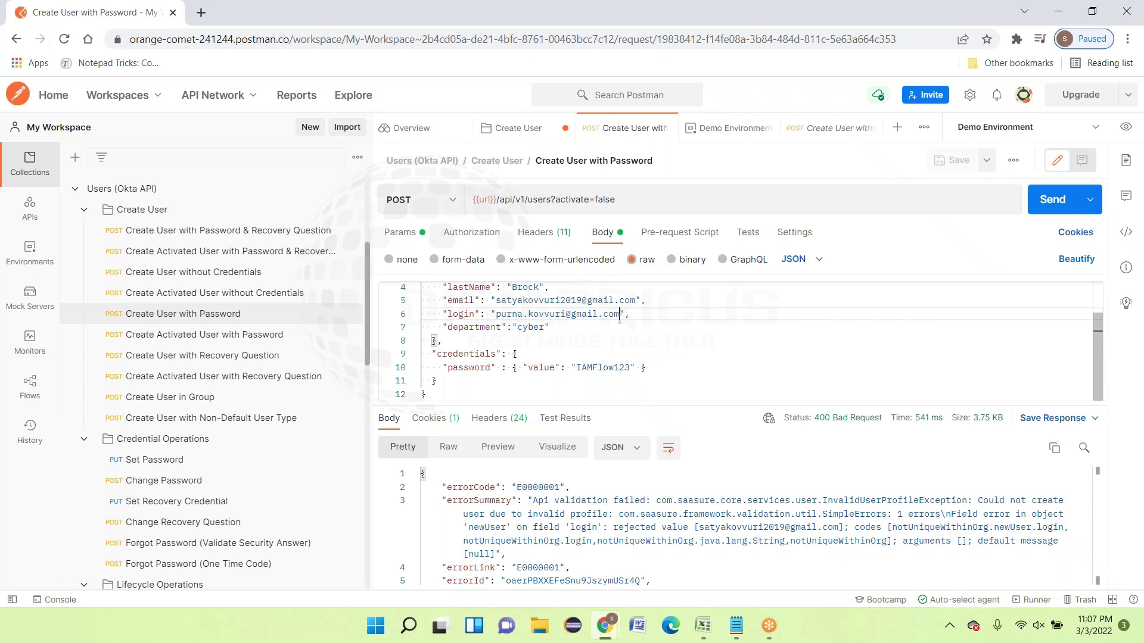
pyautogui.moveTo(621, 315); pyautogui.dragTo(497, 315)
pyautogui.hotkey('ctrl', 'c')
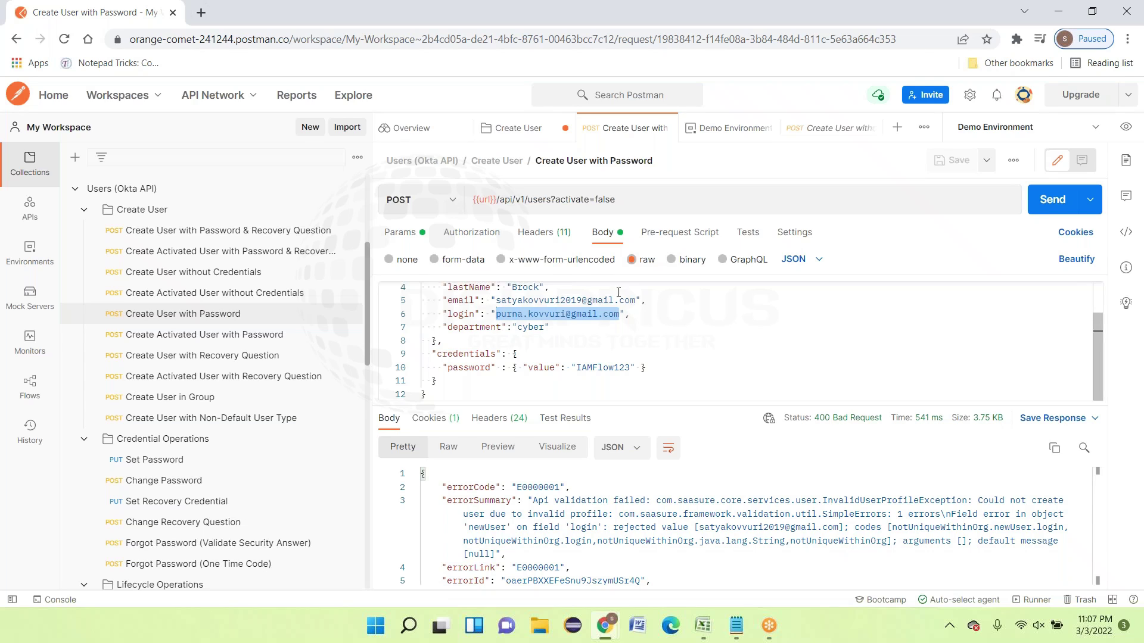
# Paste the new login address into the email, then save and send, getting 200 OK with a STAGED user
pyautogui.moveTo(636, 300); pyautogui.dragTo(498, 302)
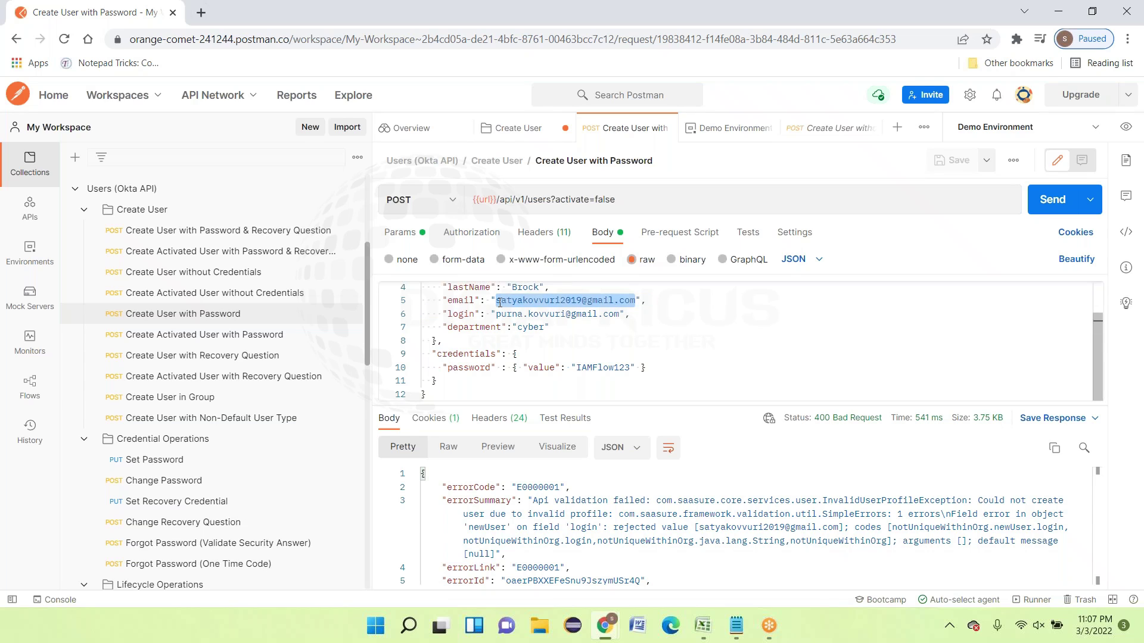
pyautogui.hotkey('ctrl', 'v')
pyautogui.click(708, 337)
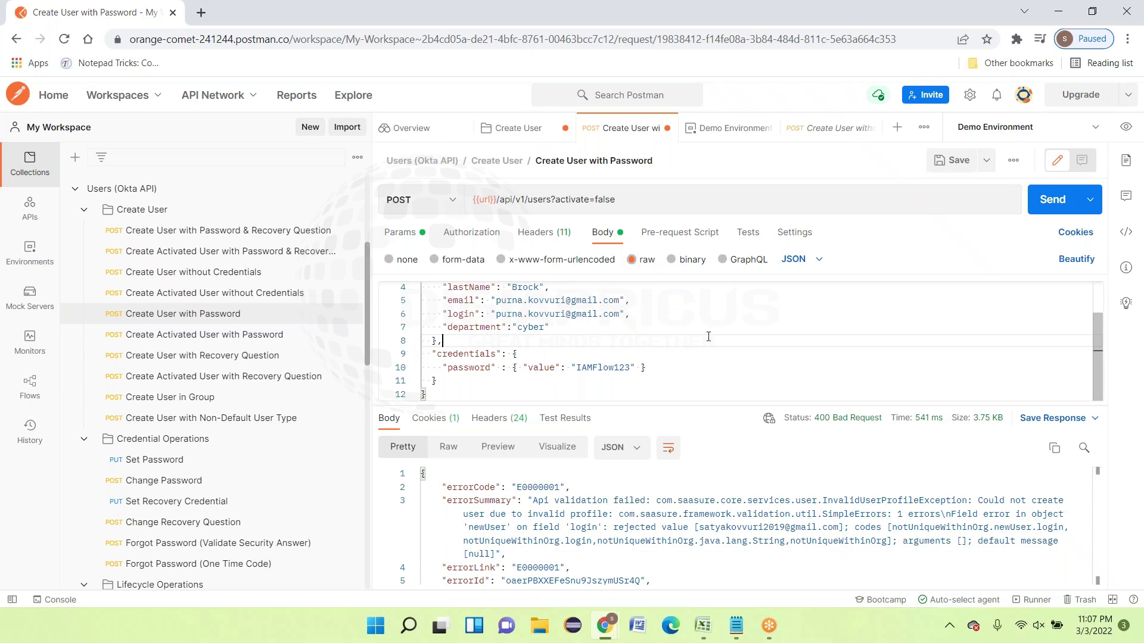
pyautogui.click(955, 161)
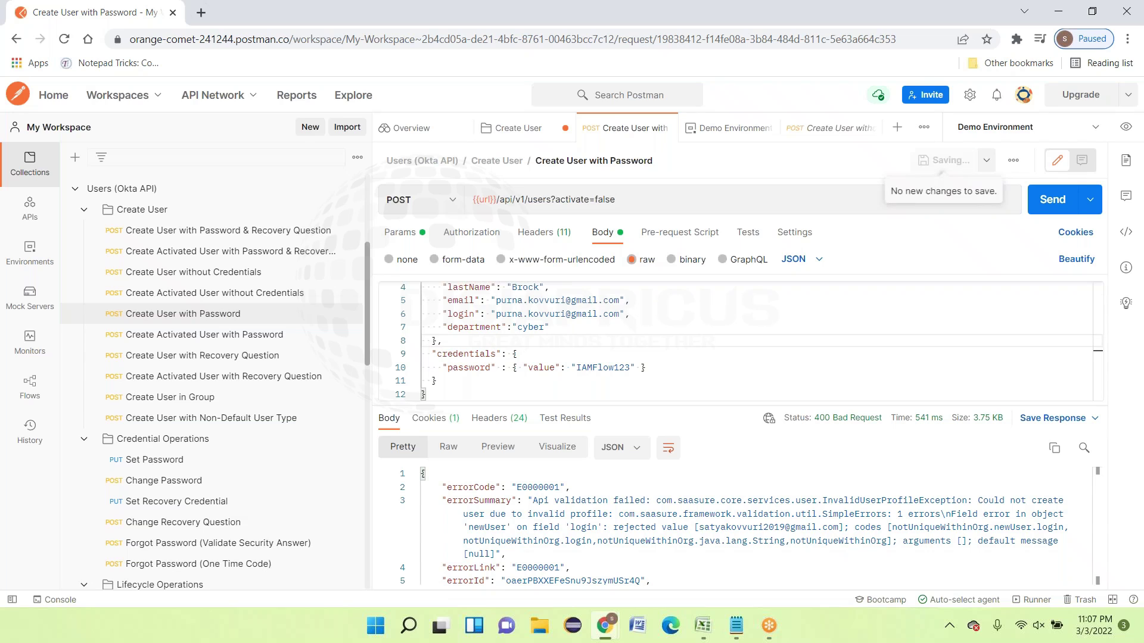
pyautogui.click(1039, 203)
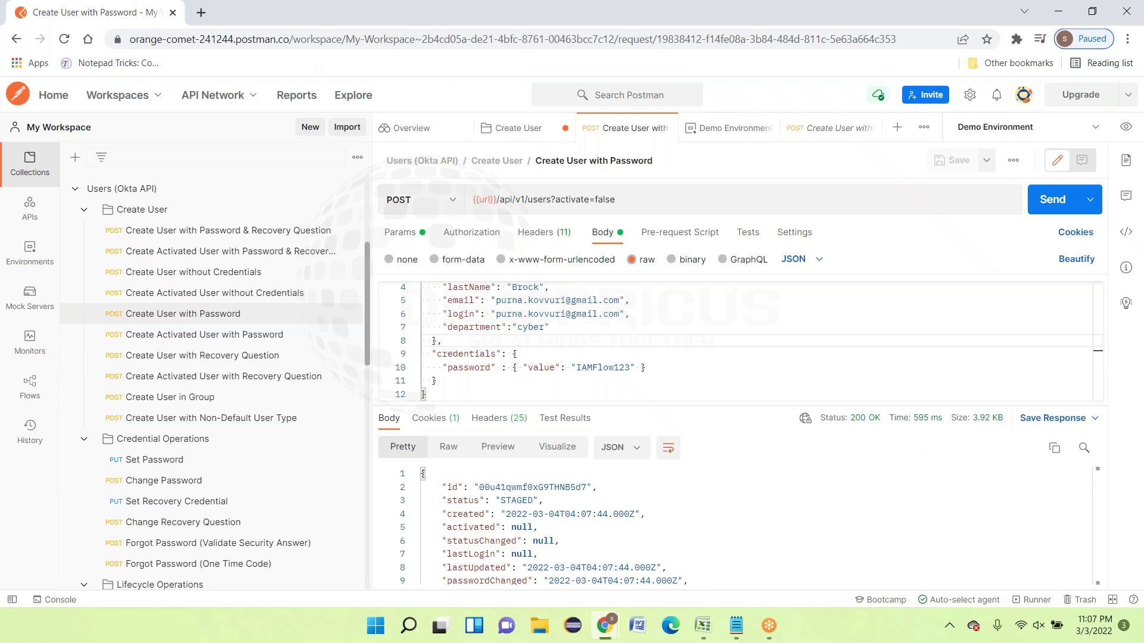
pyautogui.click(612, 635)
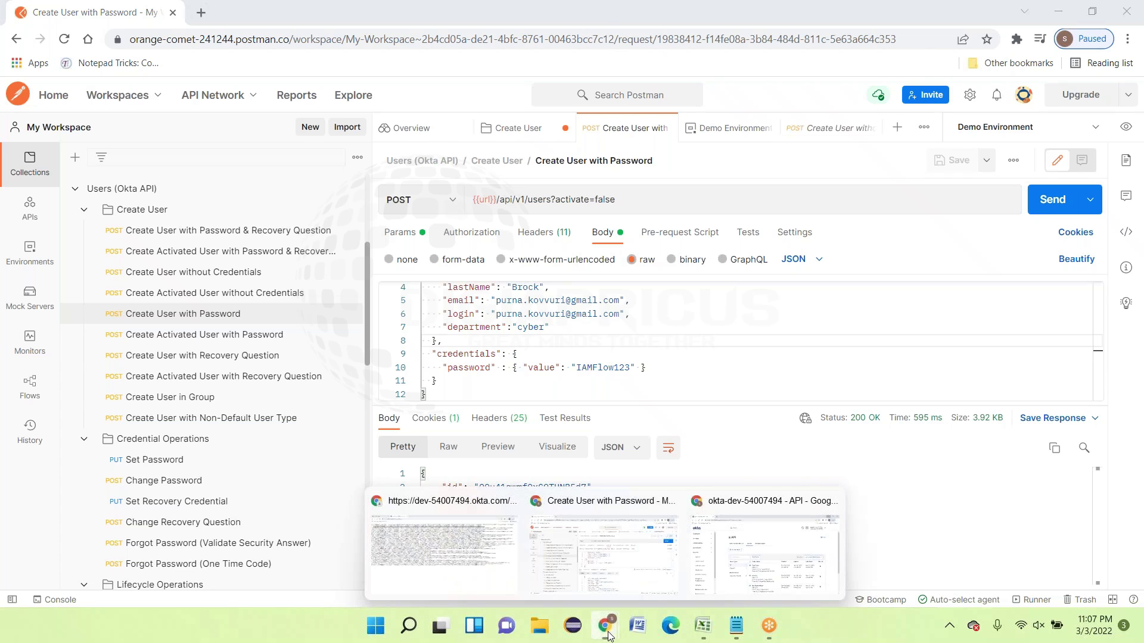
# Return to the Okta admin window and open Directory > People to find the new Staged user
pyautogui.click(757, 557)
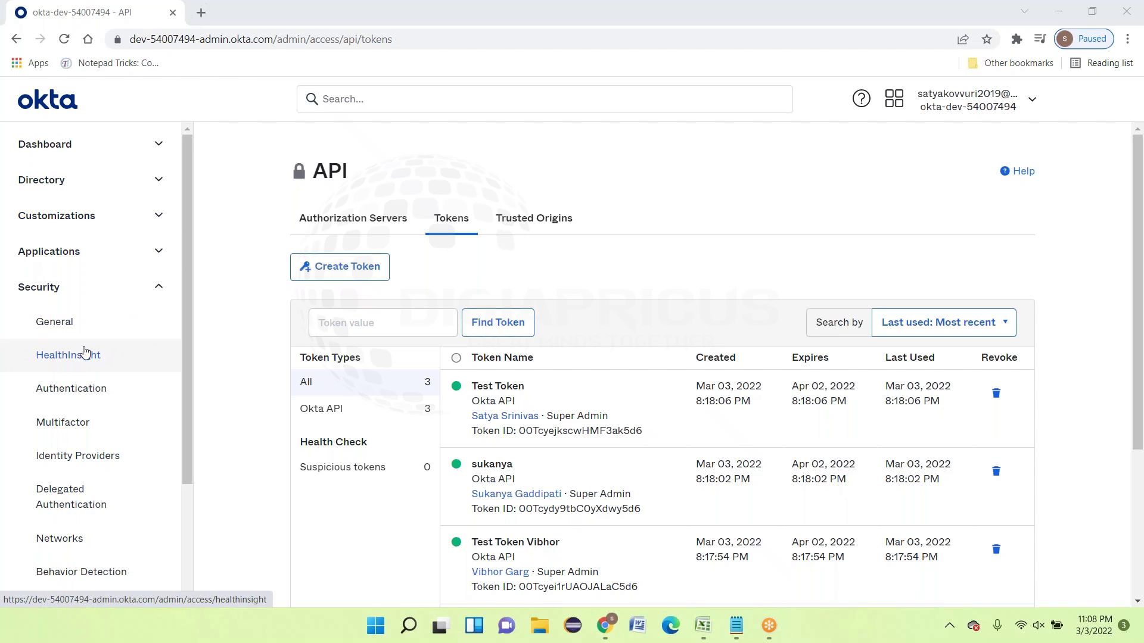
pyautogui.click(51, 182)
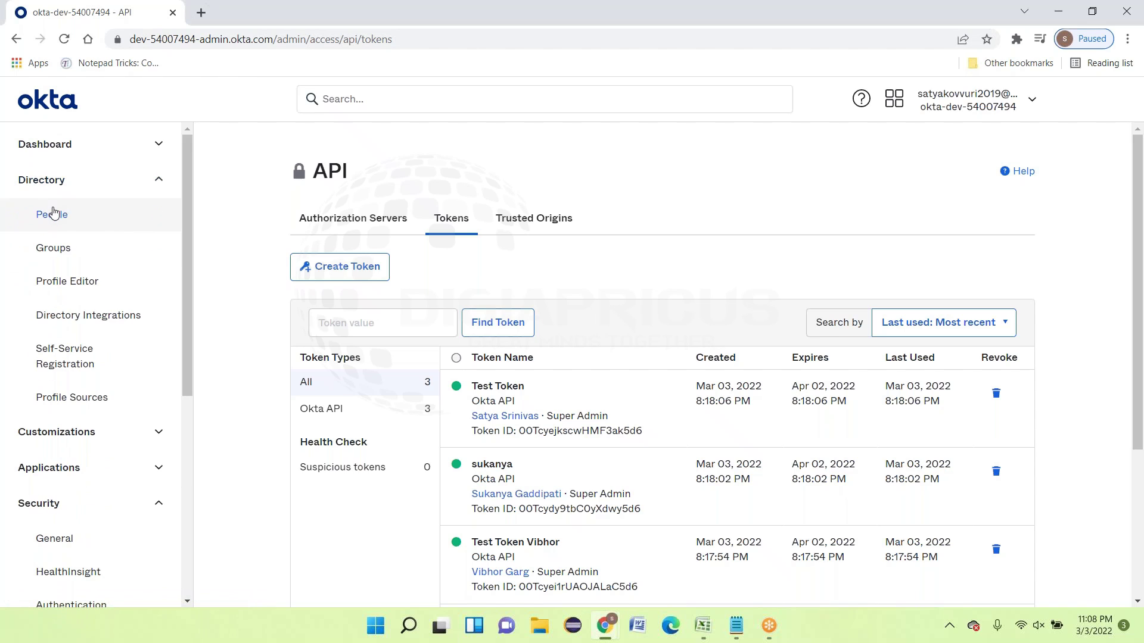
pyautogui.click(53, 212)
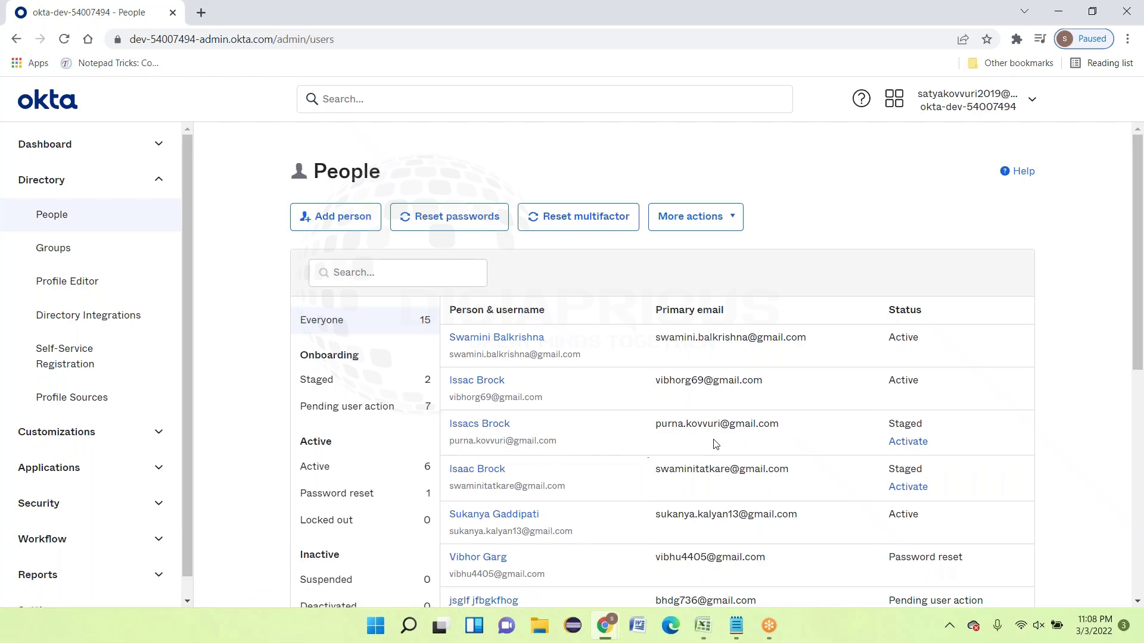
# Activate the staged user and confirm with Activate Person
pyautogui.click(907, 442)
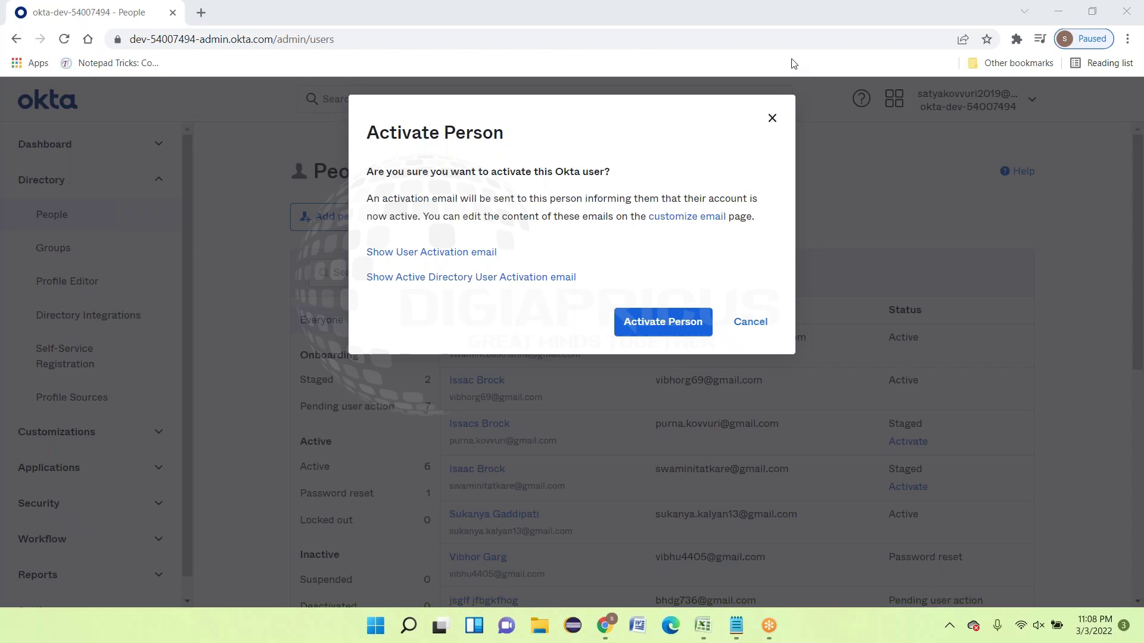
pyautogui.click(662, 328)
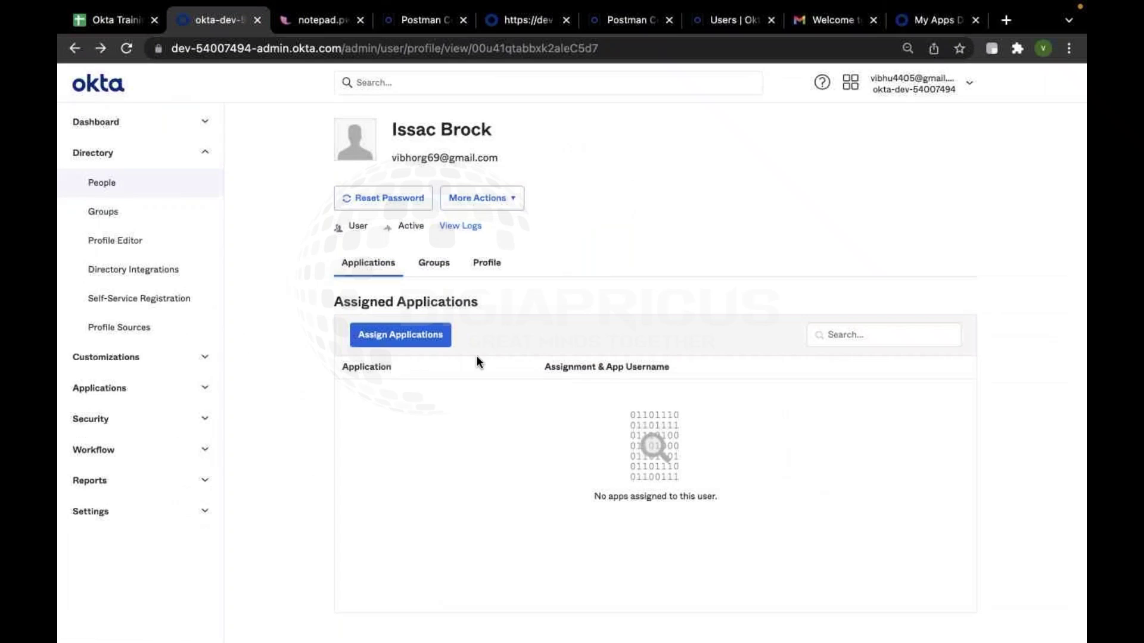
pyautogui.click(158, 180)
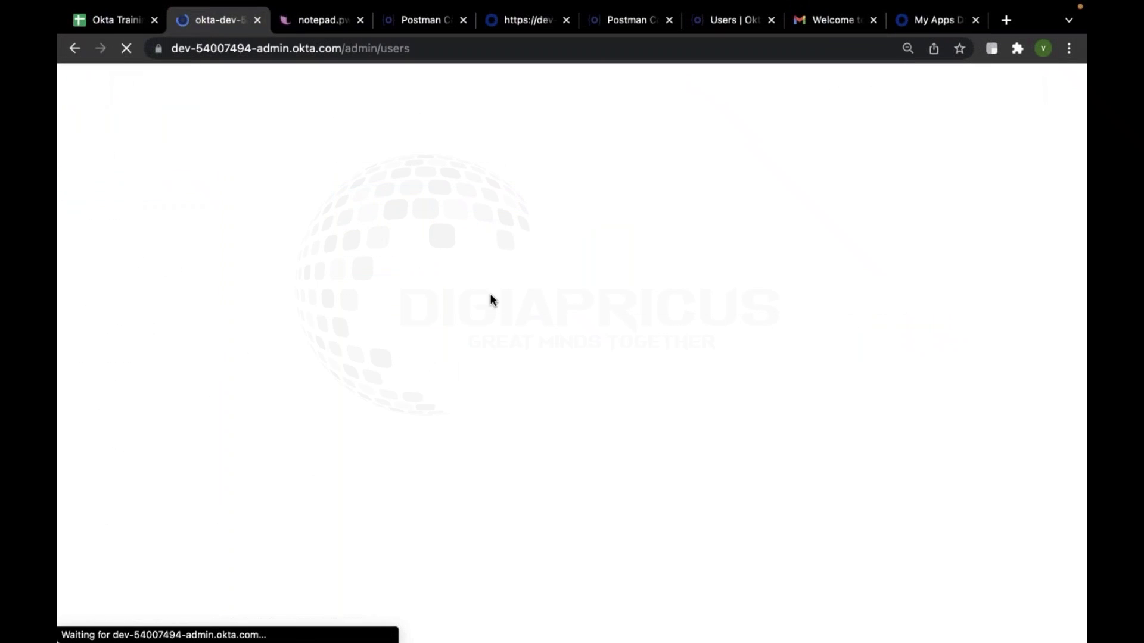
pyautogui.scroll(-5, 609, 462)
pyautogui.scroll(2, 609, 462)
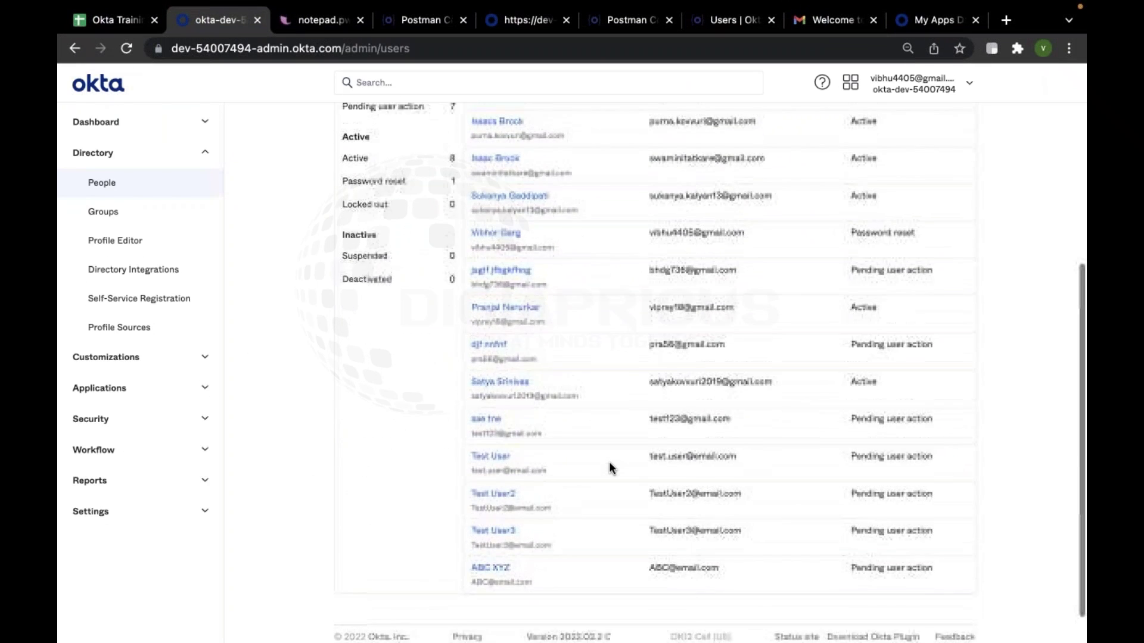
pyautogui.scroll(2, 609, 462)
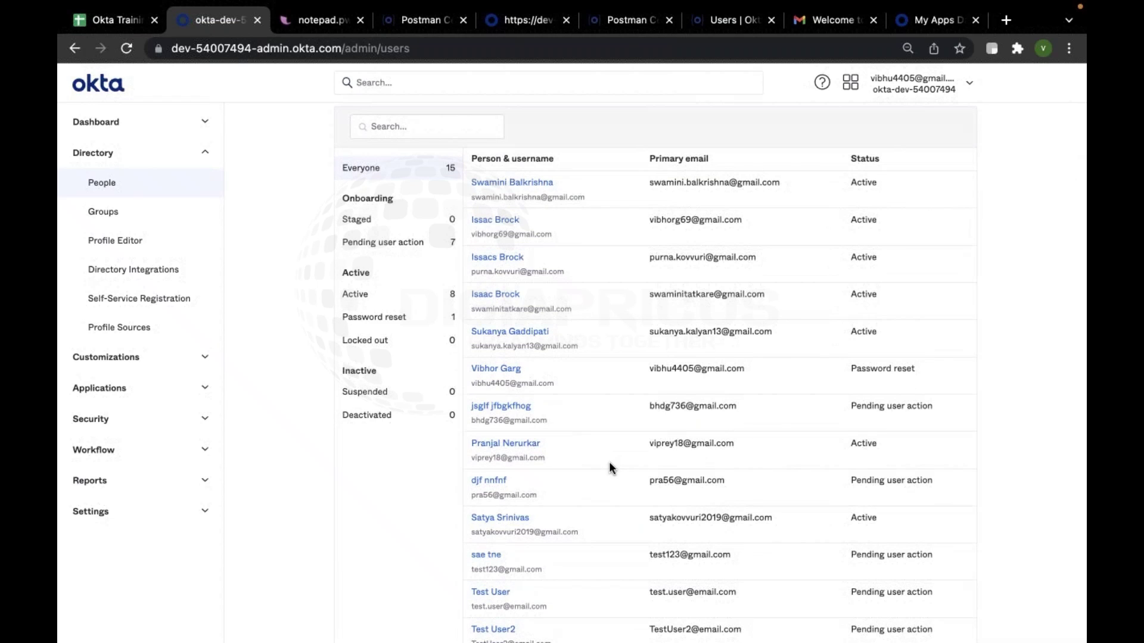
pyautogui.scroll(1, 700, 322)
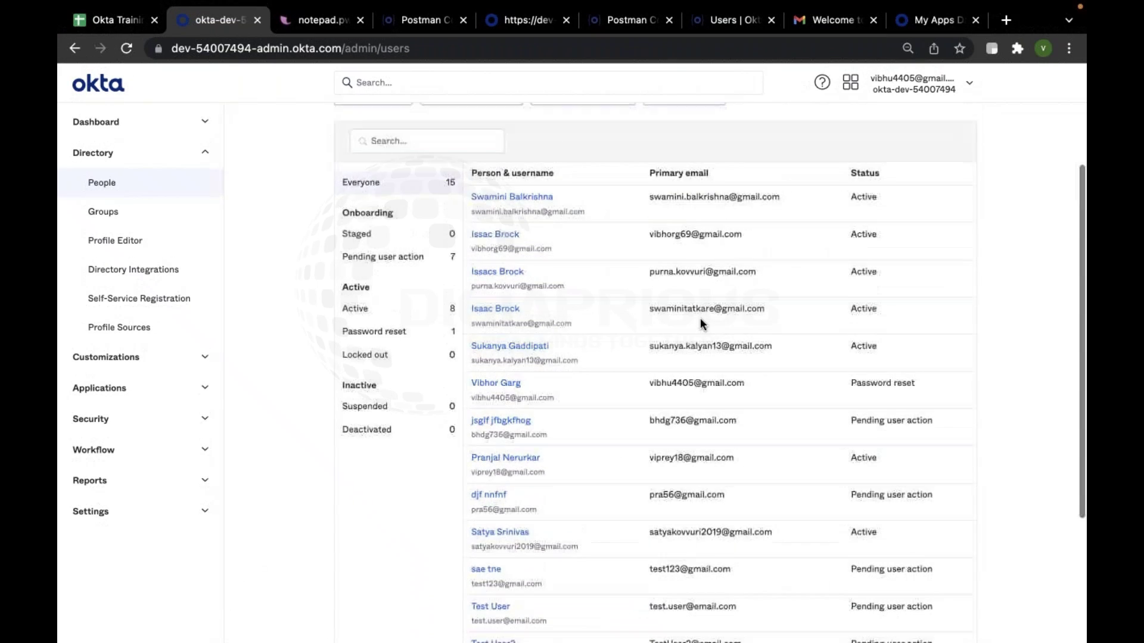
pyautogui.scroll(2, 701, 322)
pyautogui.scroll(-10, 701, 322)
pyautogui.scroll(10, 700, 323)
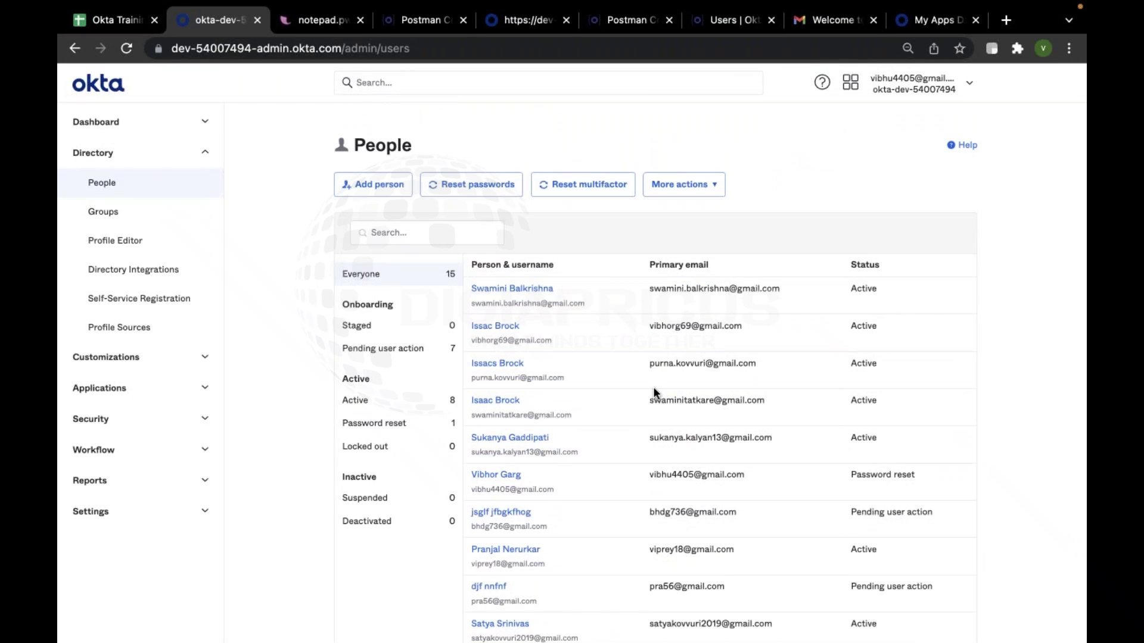
pyautogui.moveTo(780, 637)
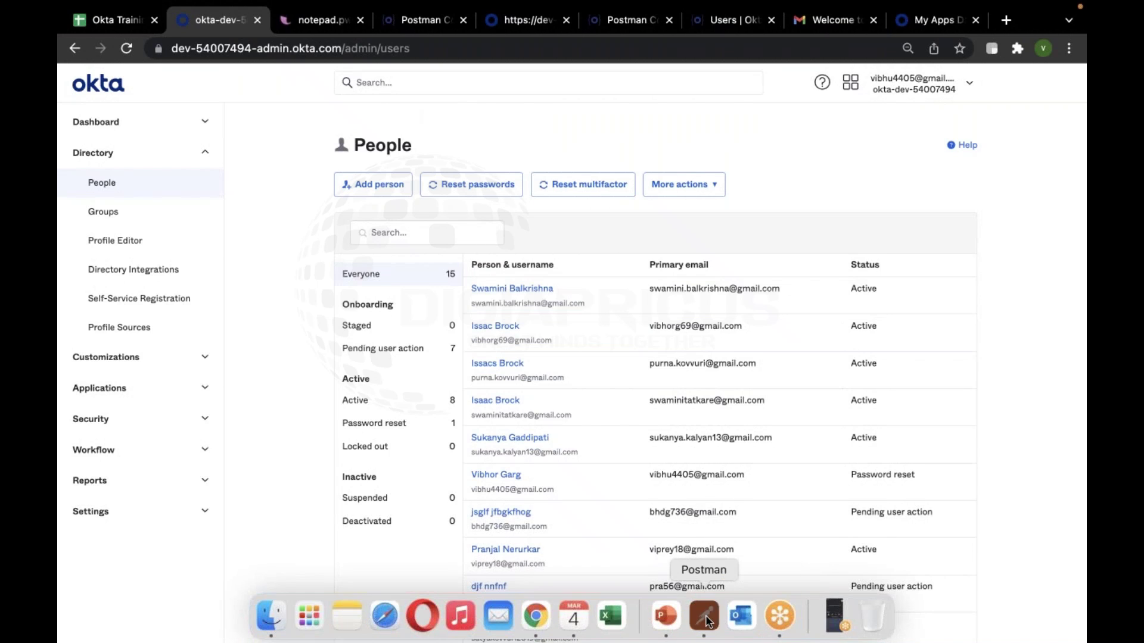
# Open Create Activated User with Password in Postman and compare its activate=true URL with the staged-user request's URL
pyautogui.click(705, 614)
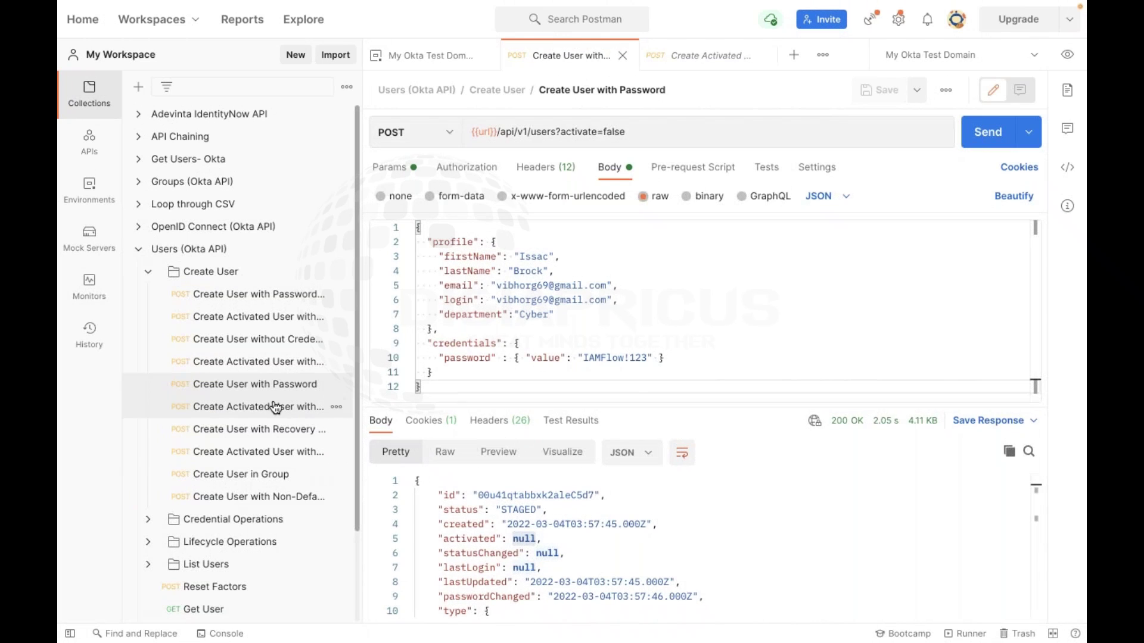
pyautogui.click(212, 406)
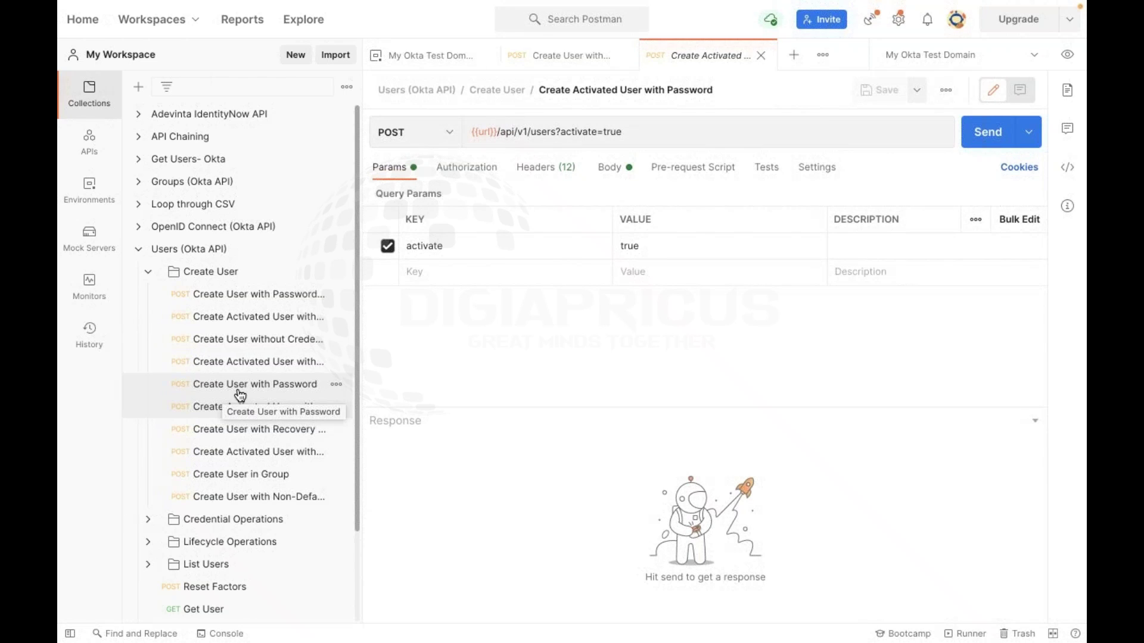
pyautogui.click(254, 393)
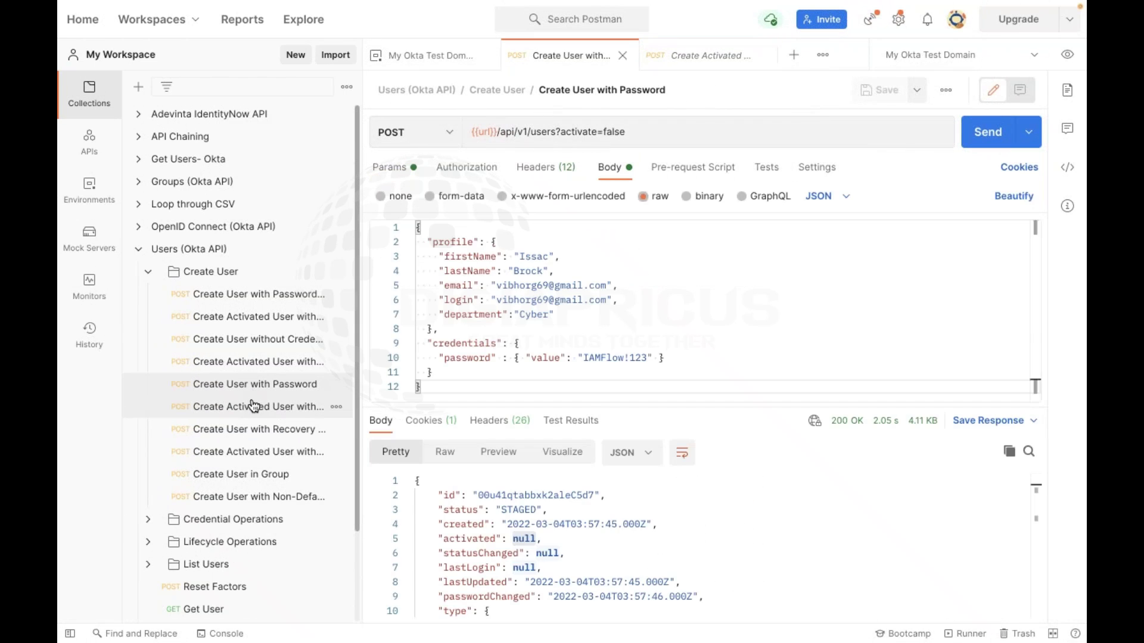
pyautogui.click(250, 405)
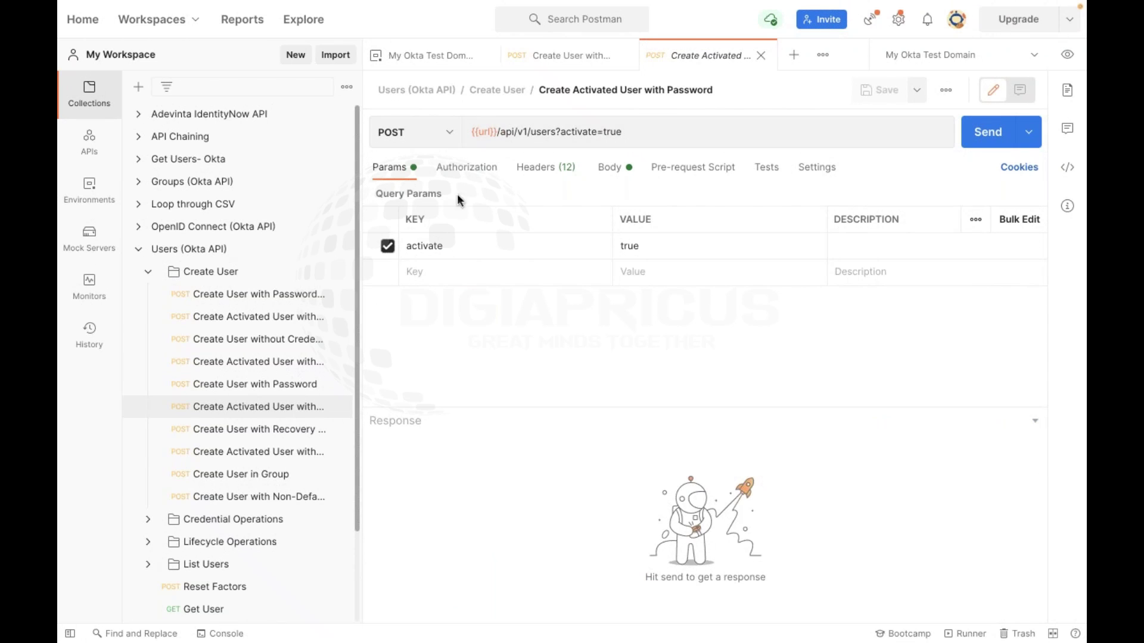
pyautogui.click(242, 386)
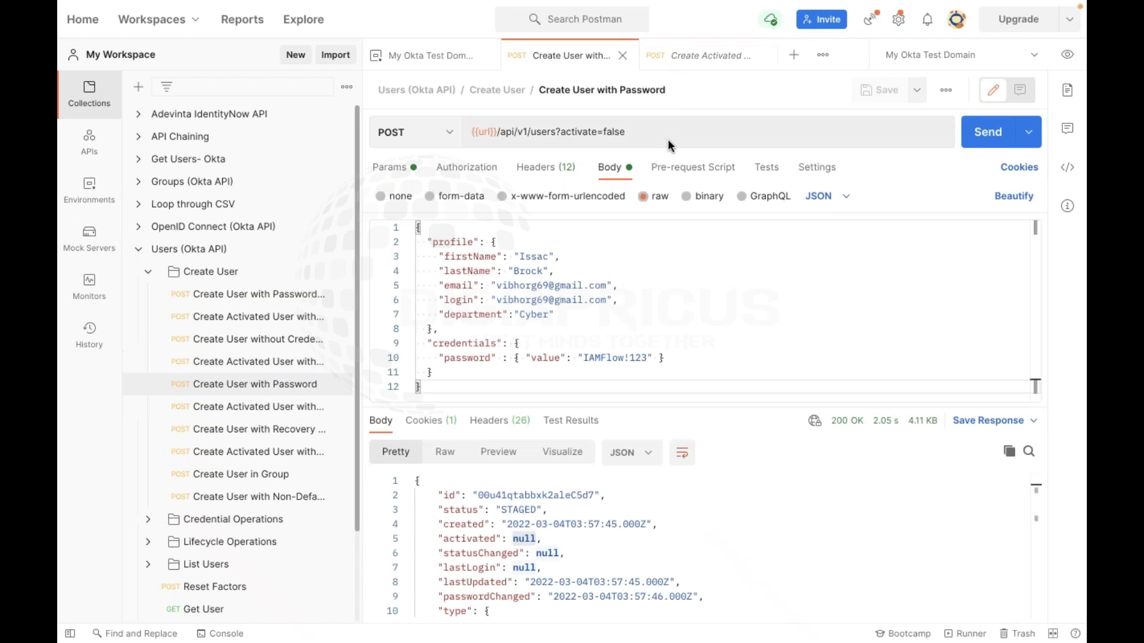
pyautogui.doubleClick(596, 134)
pyautogui.tripleClick(616, 133)
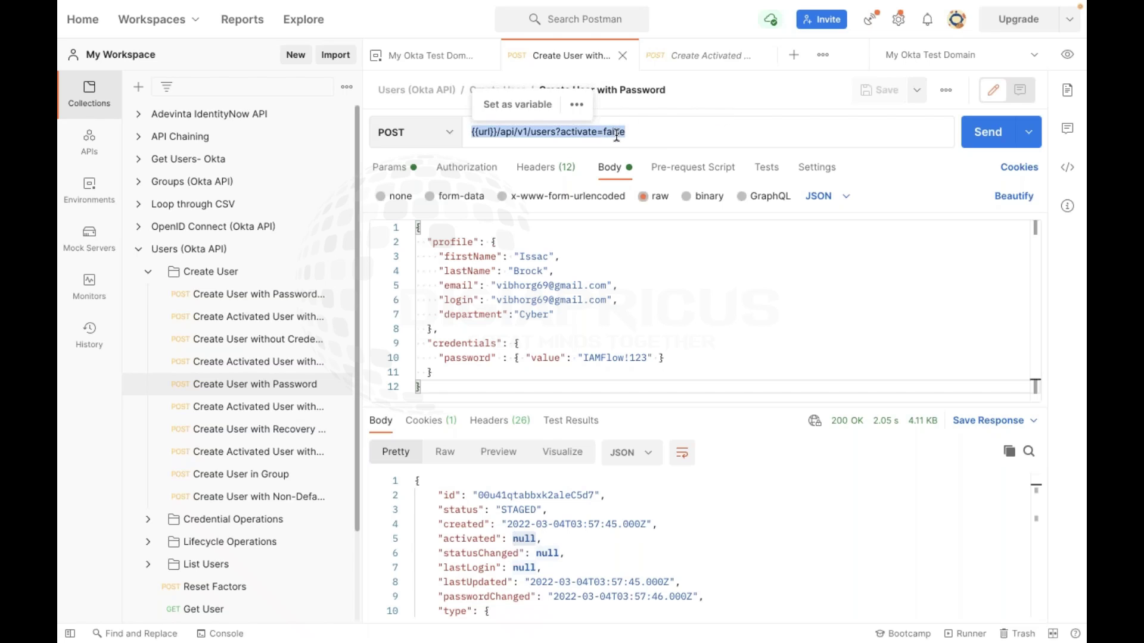
pyautogui.click(271, 409)
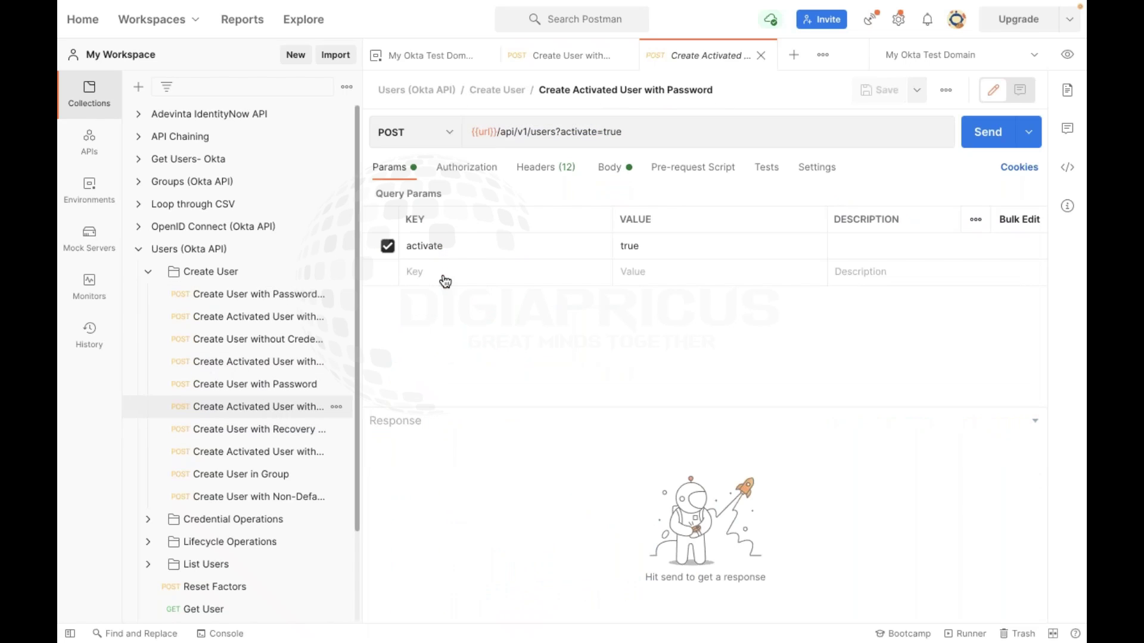
pyautogui.doubleClick(612, 131)
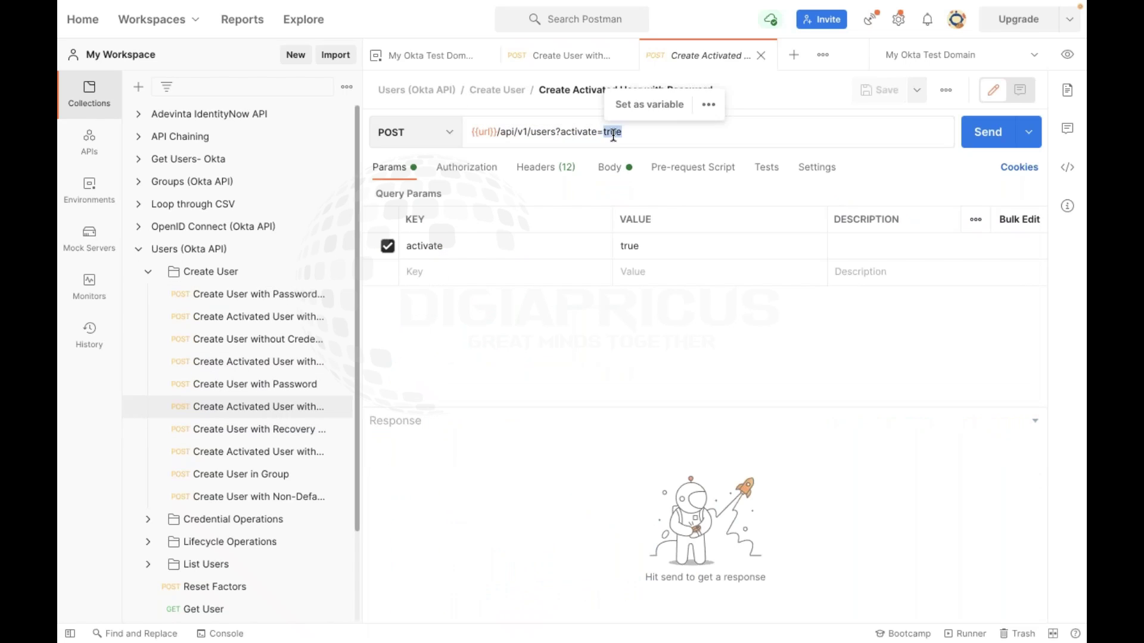
# Review the activated-user request's Authorization, Params, Headers and JSON Body with first name Isaac
pyautogui.click(461, 172)
pyautogui.click(394, 168)
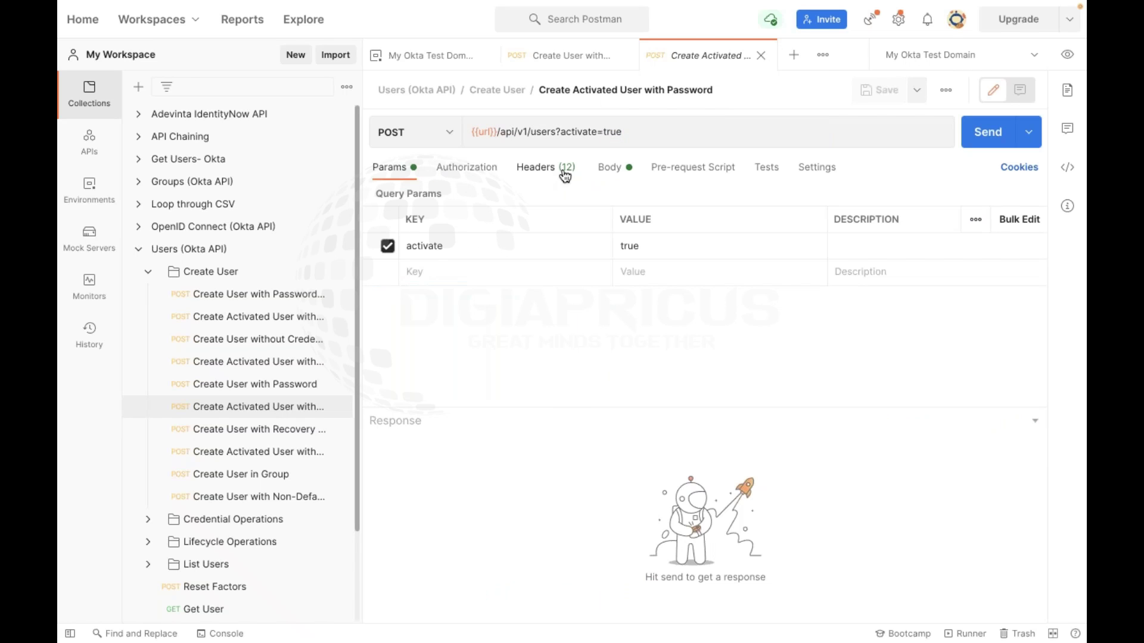
pyautogui.click(563, 169)
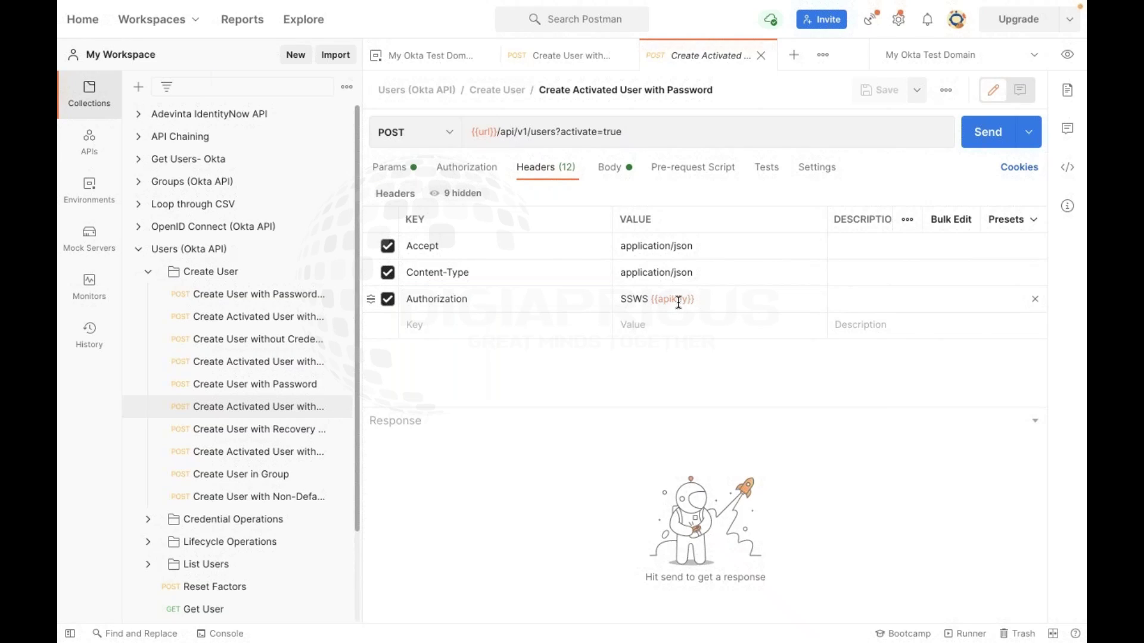
pyautogui.moveTo(678, 302)
pyautogui.click(614, 171)
pyautogui.doubleClick(532, 257)
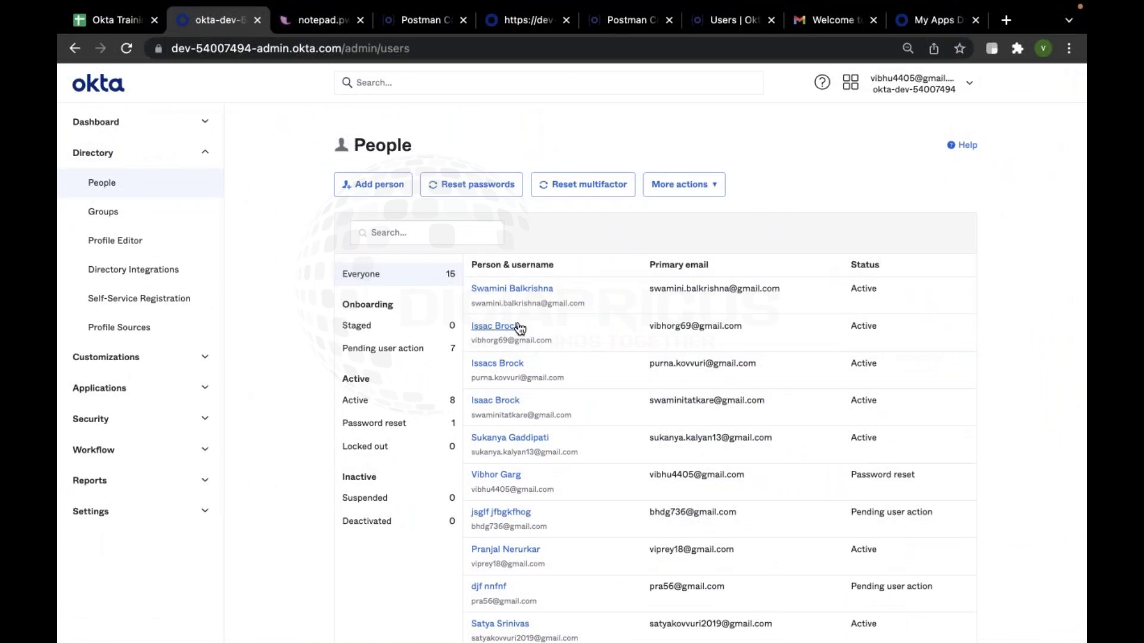
# Deactivate the Postman-created user from its profile's More Actions menu
pyautogui.click(519, 326)
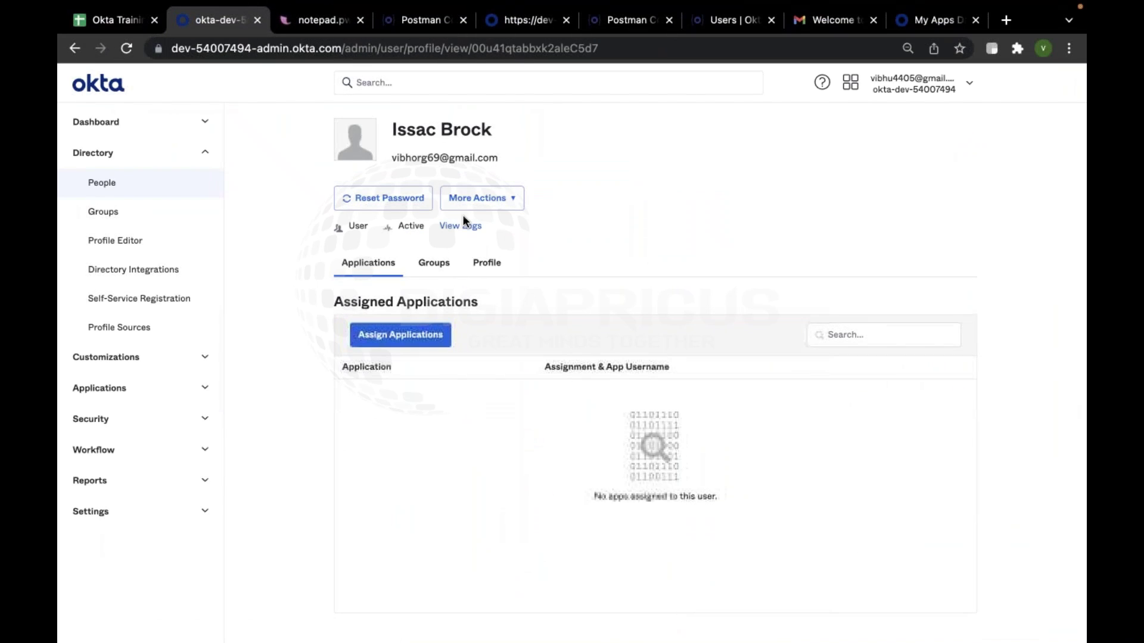
pyautogui.click(499, 202)
pyautogui.click(506, 318)
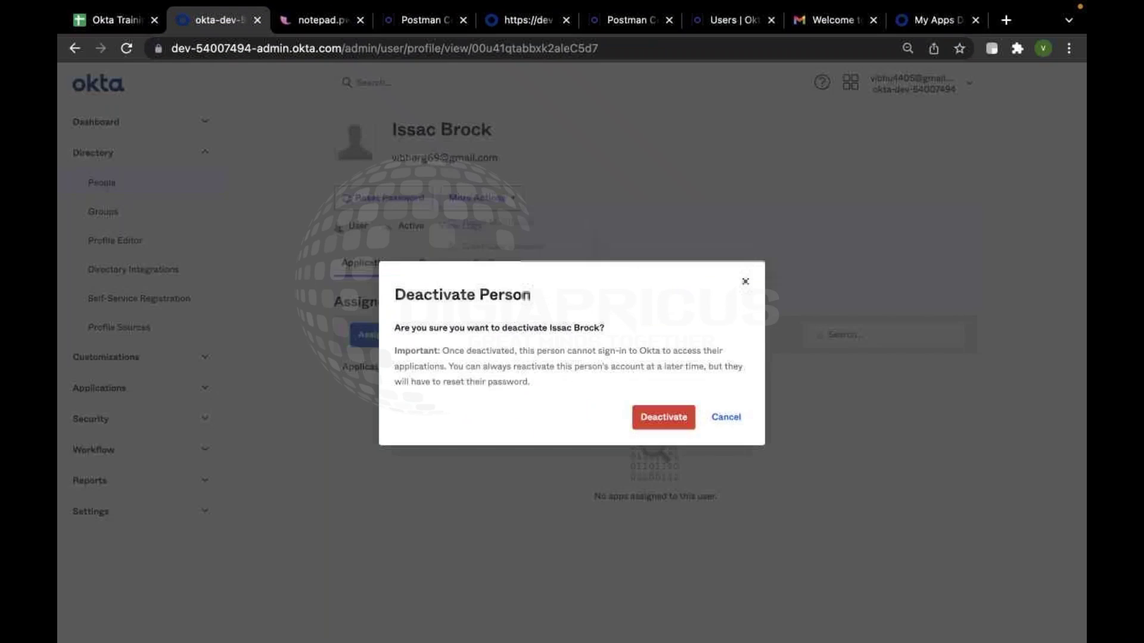
pyautogui.click(663, 416)
# Permanently delete the deactivated user, confirming in the Delete Person dialog
pyautogui.click(494, 190)
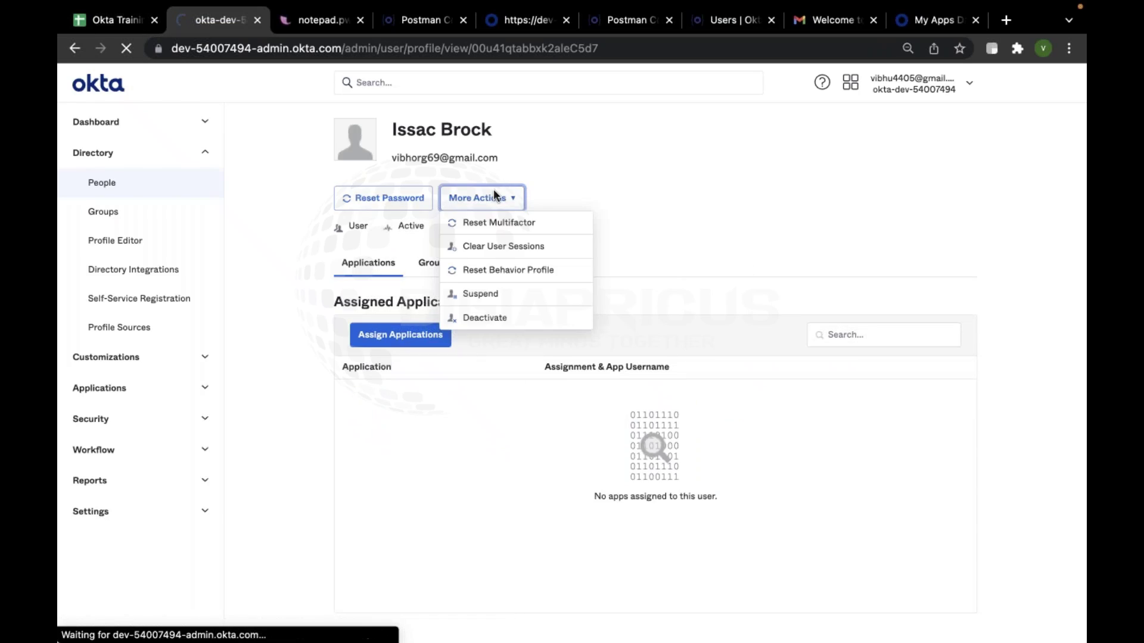
pyautogui.click(448, 191)
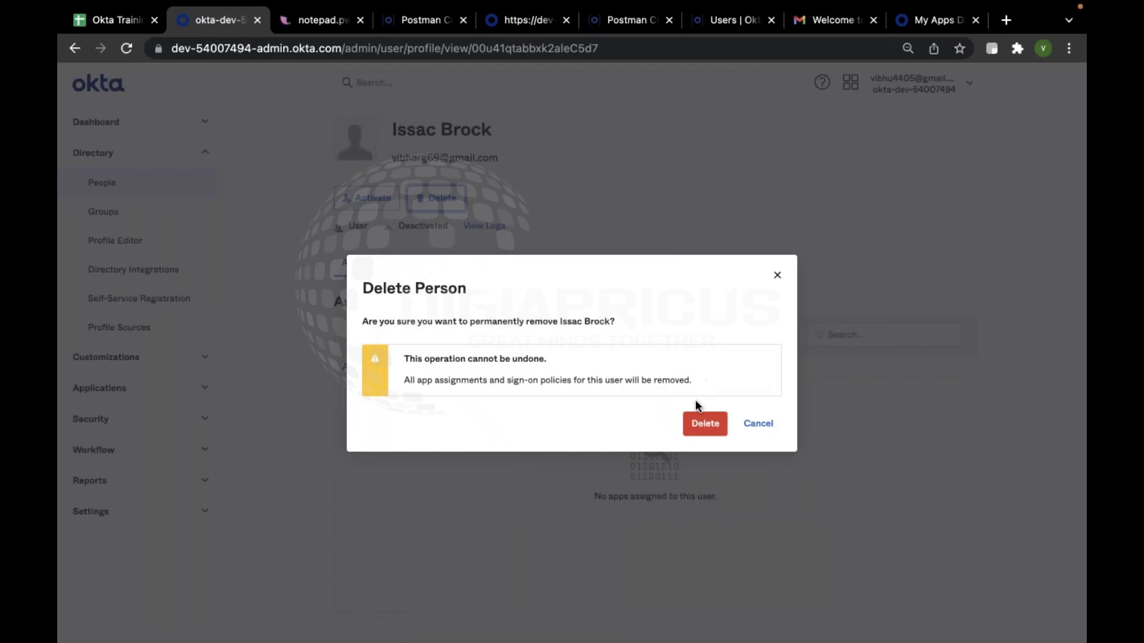
pyautogui.click(705, 423)
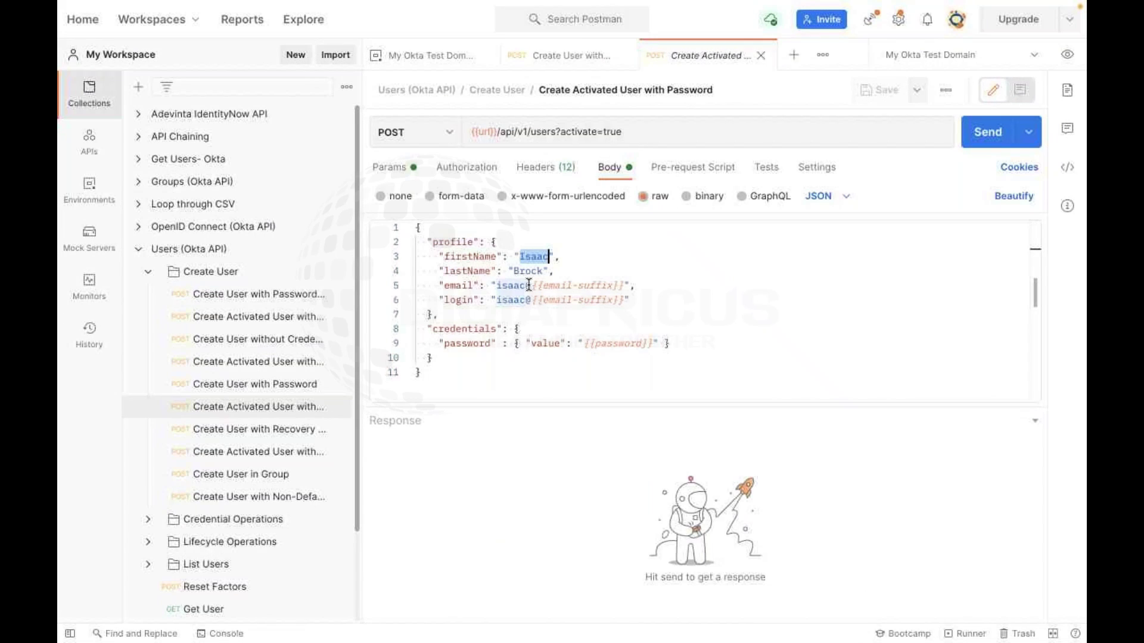
# Set the body's email and login to the user's e-mail address, enter a new password, and save
pyautogui.moveTo(497, 286); pyautogui.dragTo(618, 284)
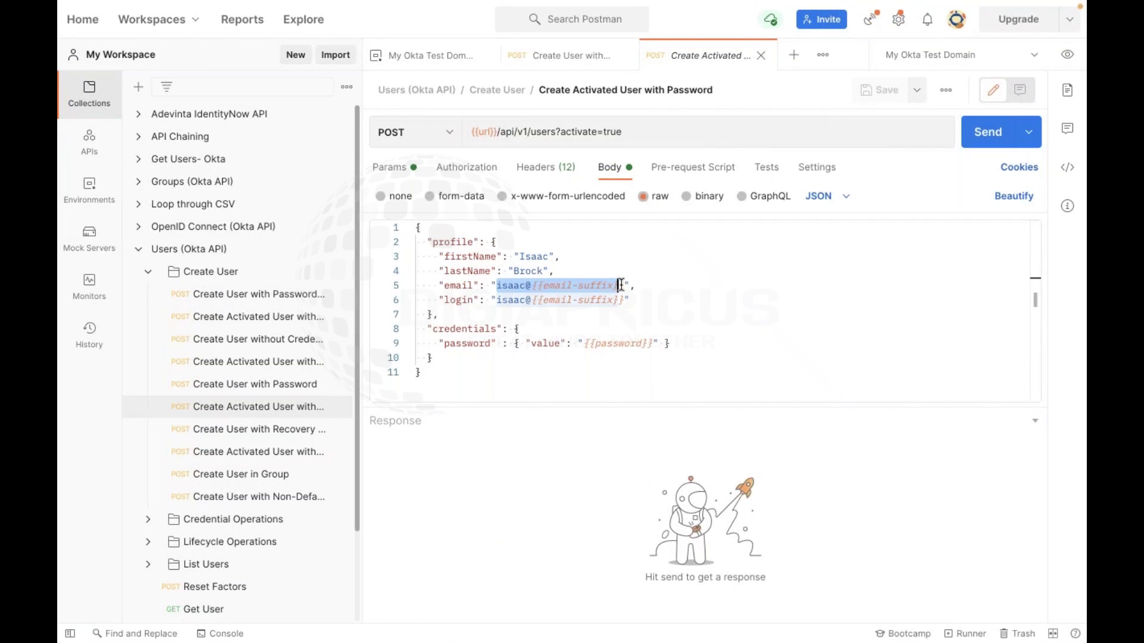
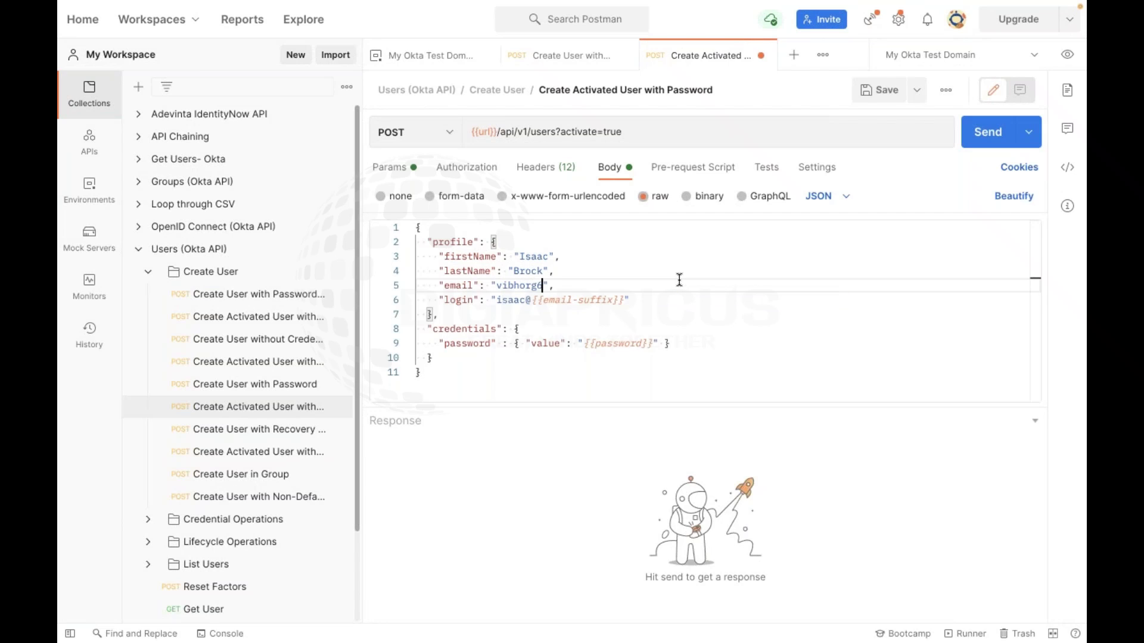
pyautogui.click(670, 300)
pyautogui.press('Left')
pyautogui.press('BackSpace')
pyautogui.press('BackSpace')
pyautogui.press('BackSpace')
pyautogui.press('BackSpace')
pyautogui.press('BackSpace')
pyautogui.press('BackSpace')
pyautogui.press('BackSpace')
pyautogui.press('BackSpace')
pyautogui.press('BackSpace')
pyautogui.press('BackSpace')
pyautogui.press('BackSpace')
pyautogui.press('BackSpace')
pyautogui.press('BackSpace')
pyautogui.press('BackSpace')
pyautogui.press('BackSpace')
pyautogui.press('BackSpace')
pyautogui.press('BackSpace')
pyautogui.press('BackSpace')
pyautogui.press('BackSpace')
pyautogui.press('BackSpace')
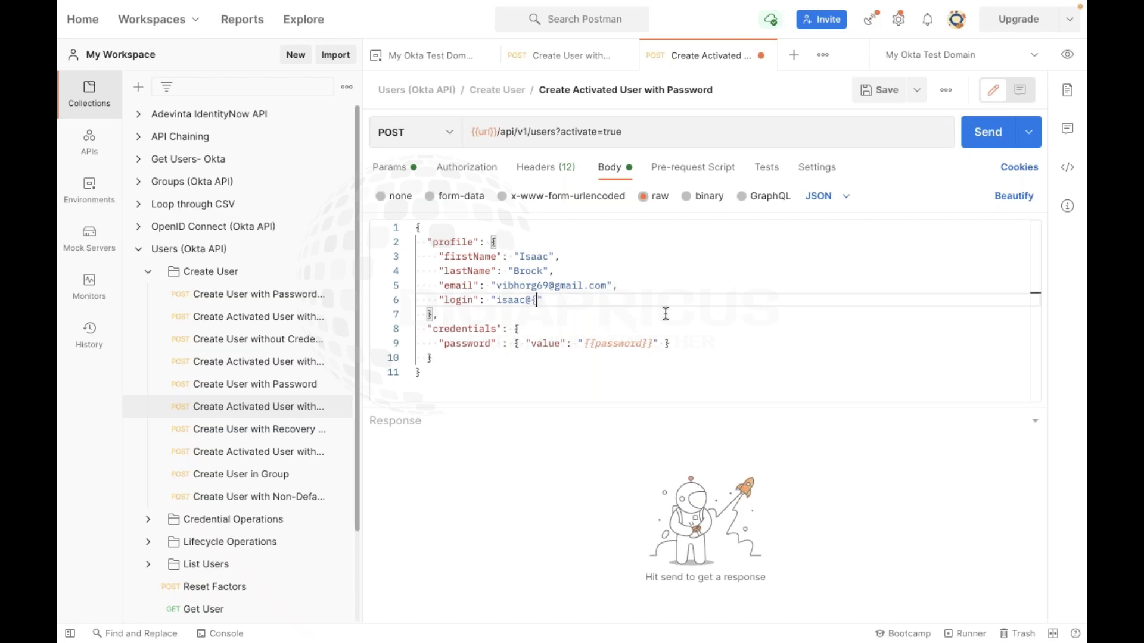
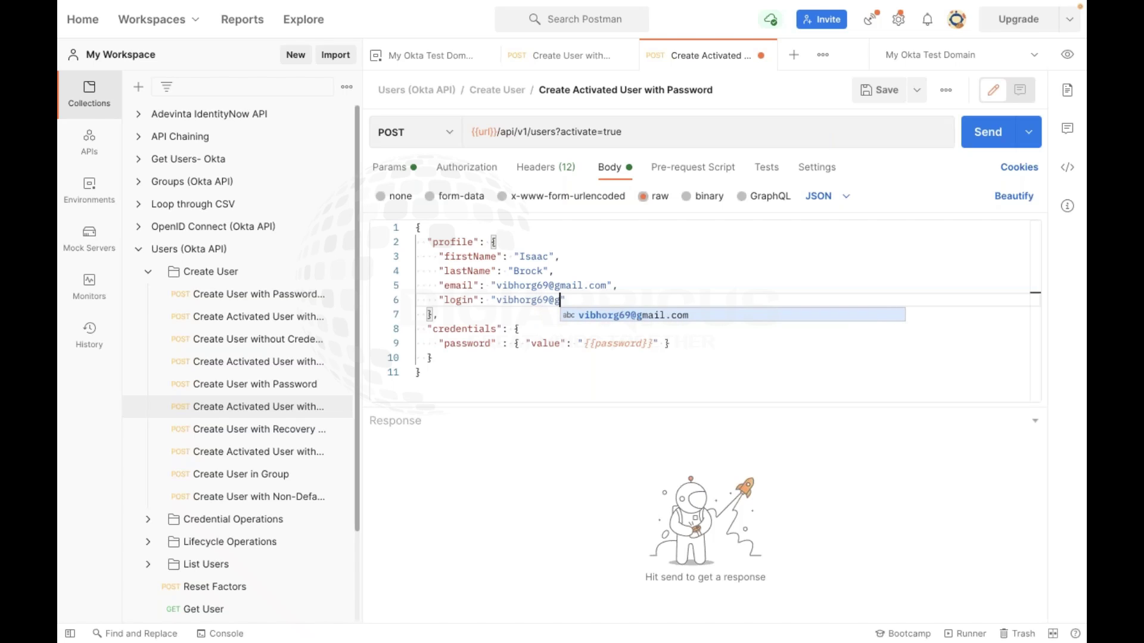
pyautogui.doubleClick(616, 345)
pyautogui.press('BackSpace')
pyautogui.press('Right')
pyautogui.press('Right')
pyautogui.press('BackSpace')
pyautogui.press('BackSpace')
pyautogui.press('BackSpace')
pyautogui.press('BackSpace')
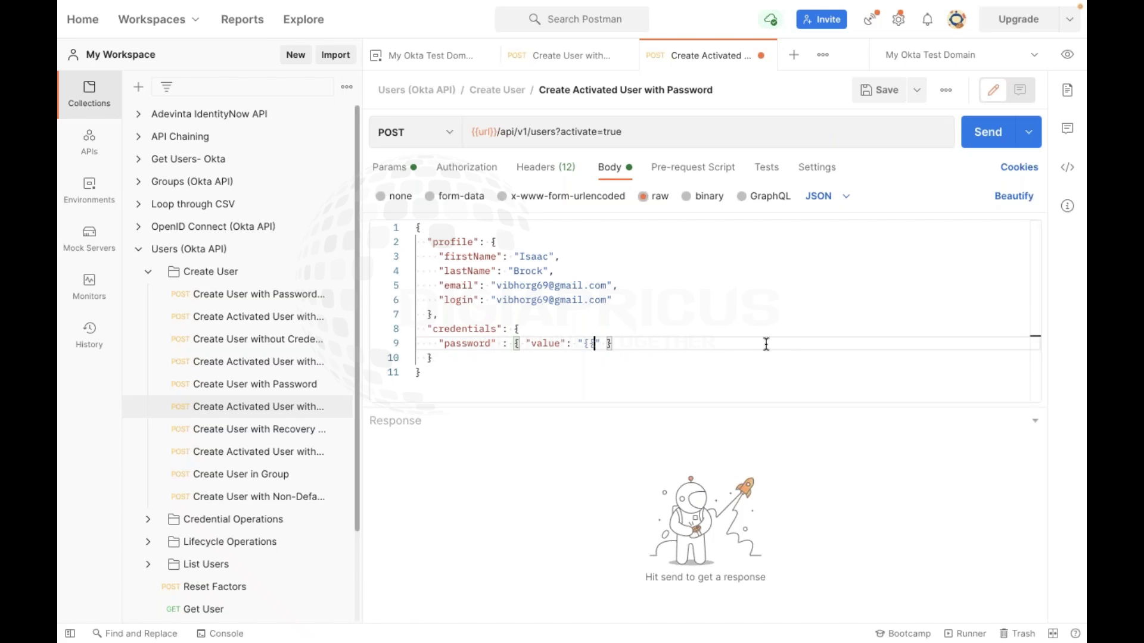
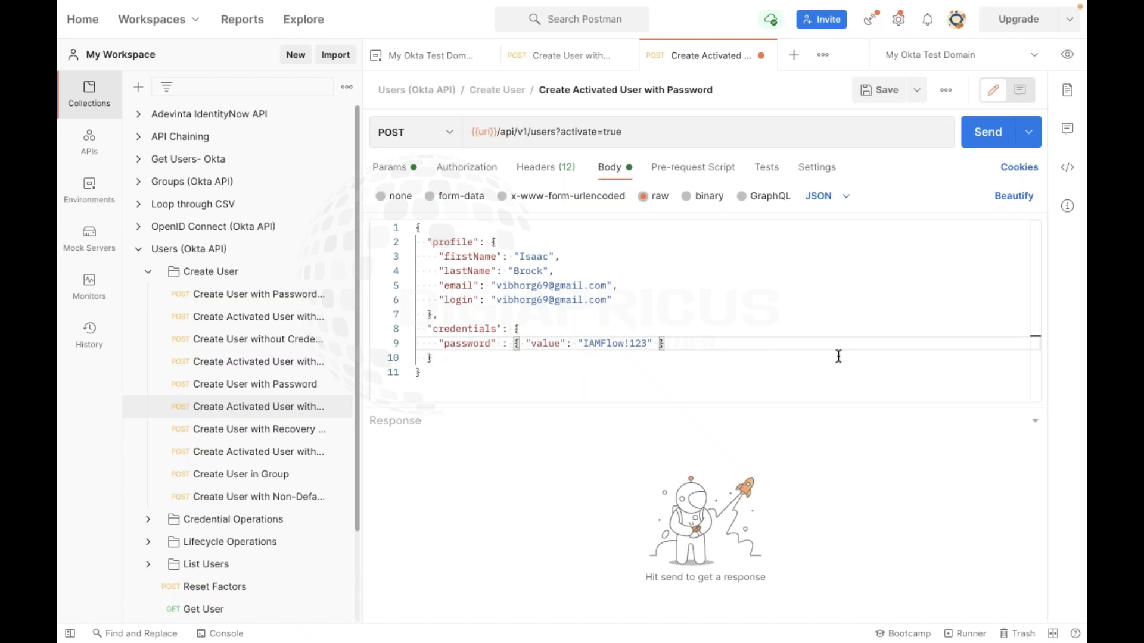
pyautogui.click(876, 90)
# Add a department profile field with value Cyber and save the request
pyautogui.click(638, 300)
pyautogui.write(',')
pyautogui.press('Return')
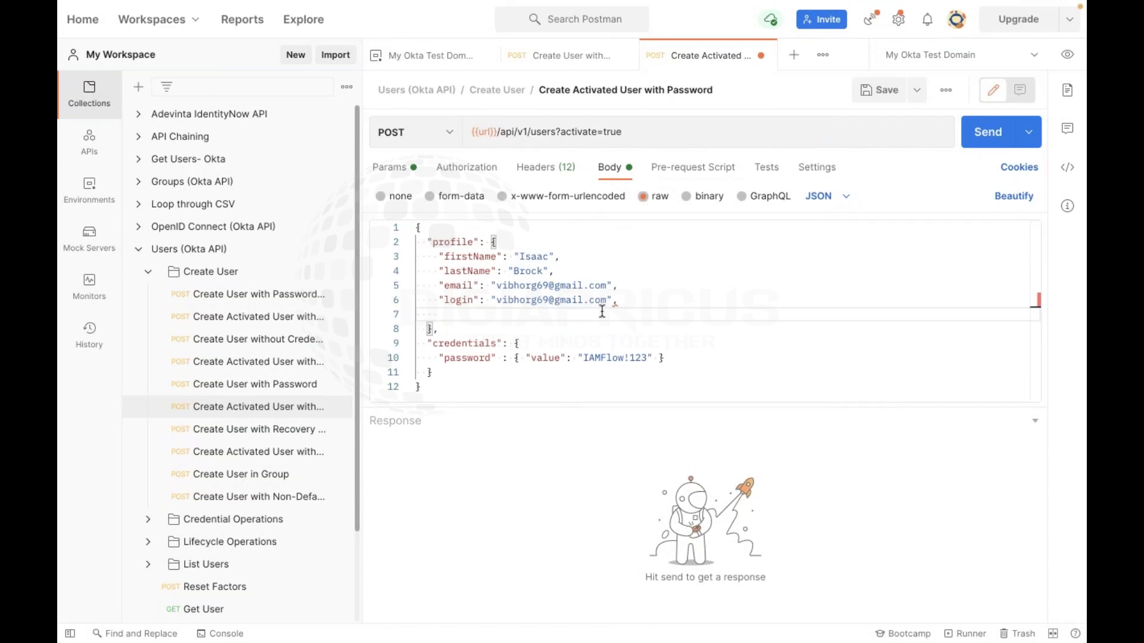
pyautogui.write('"dep')
pyautogui.write('Cyber')
pyautogui.click(899, 81)
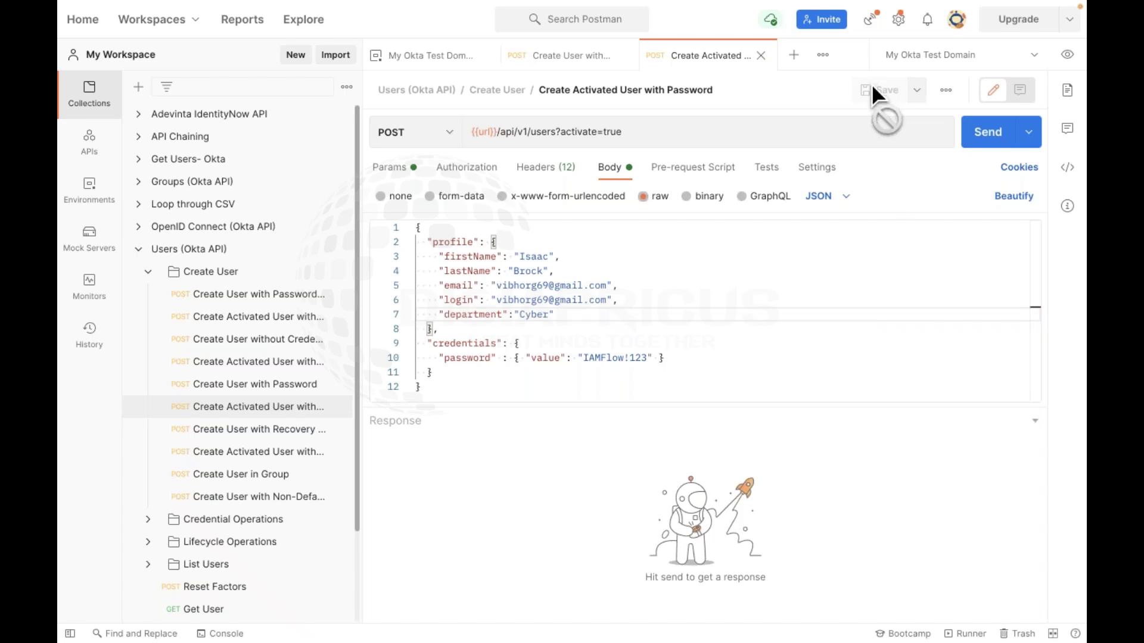
# Send the activated-user request, getting 200 OK with status ACTIVE, then switch to the Okta People page
pyautogui.click(688, 168)
pyautogui.click(766, 168)
pyautogui.click(817, 168)
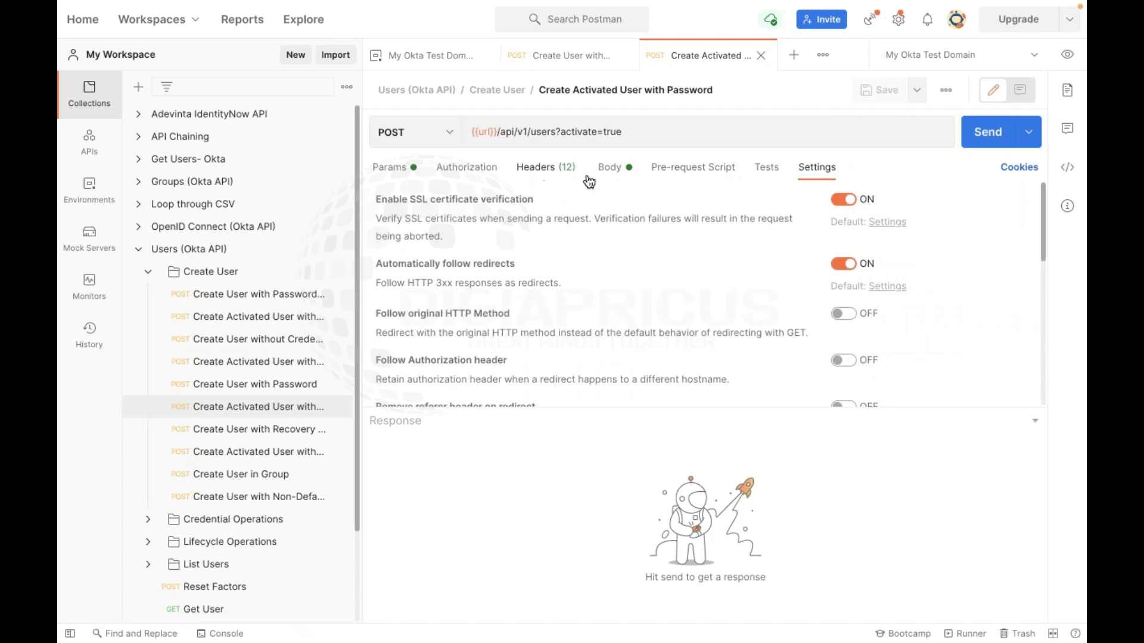
pyautogui.click(611, 168)
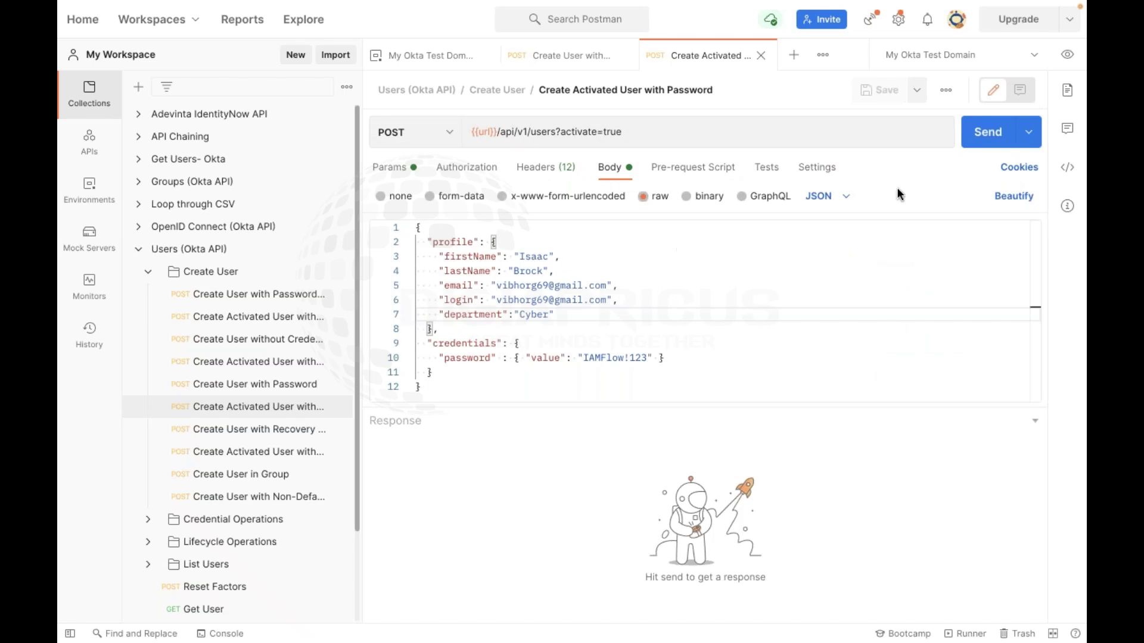
pyautogui.click(987, 135)
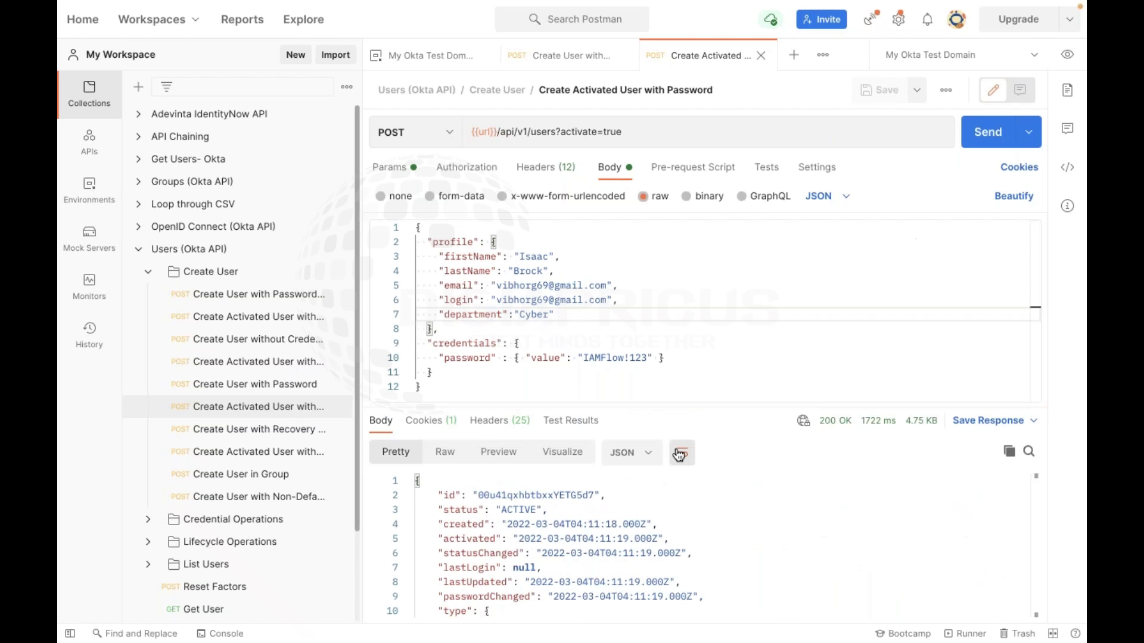
pyautogui.moveTo(703, 407); pyautogui.dragTo(622, 320)
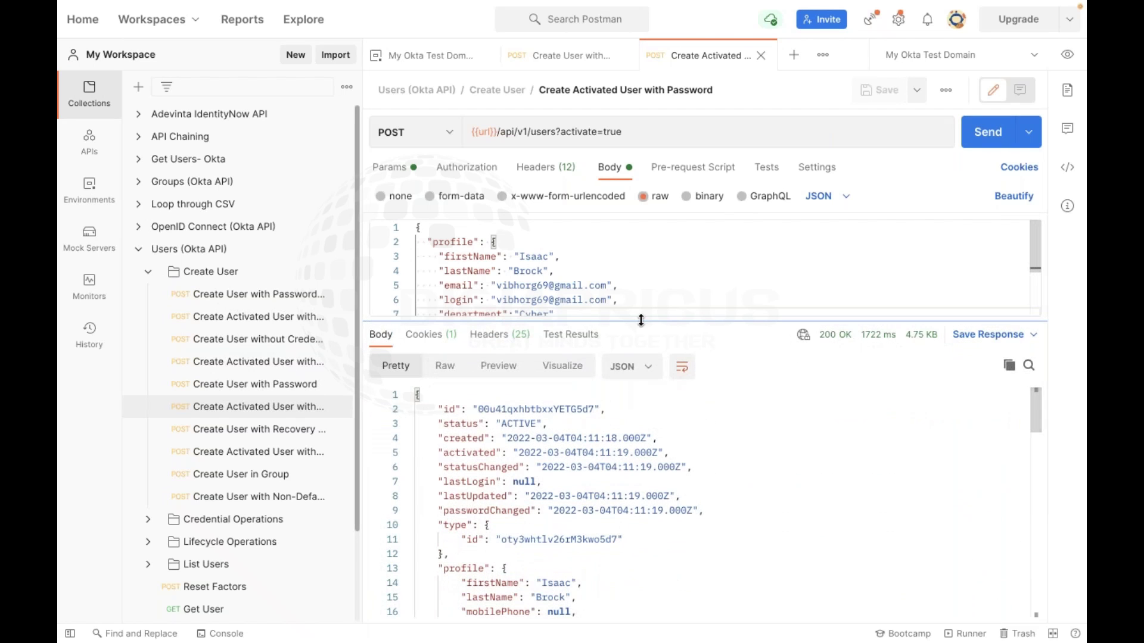
pyautogui.press('super+Tab')
pyautogui.press('super+Tab')
pyautogui.press('super+Tab')
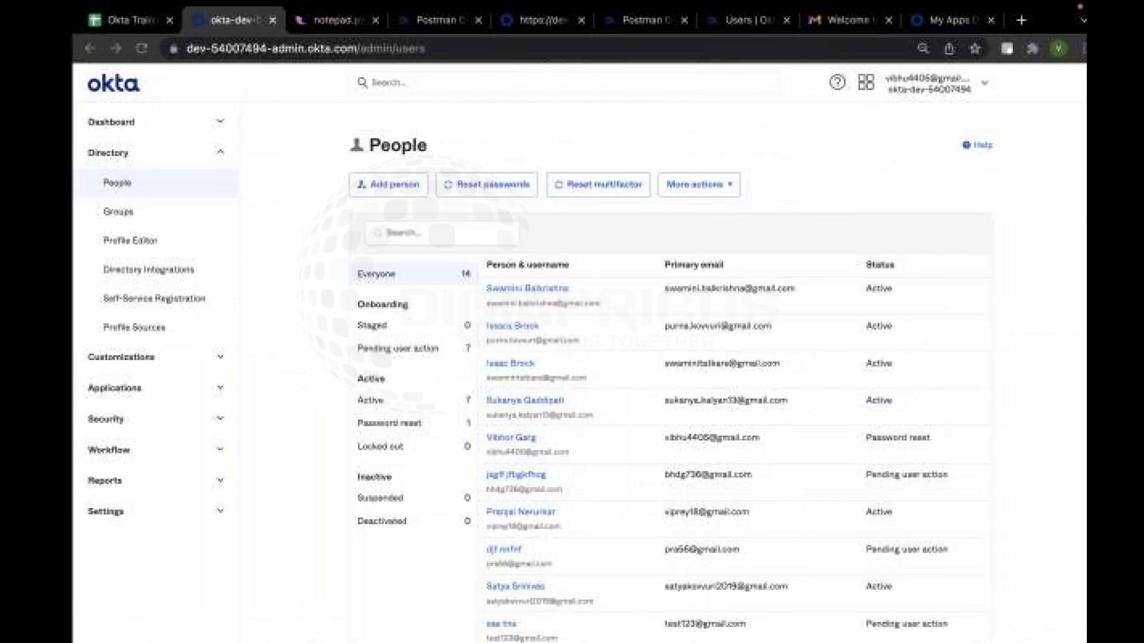
# Reload the People list and locate the newly added active user's row
pyautogui.press('super+r')
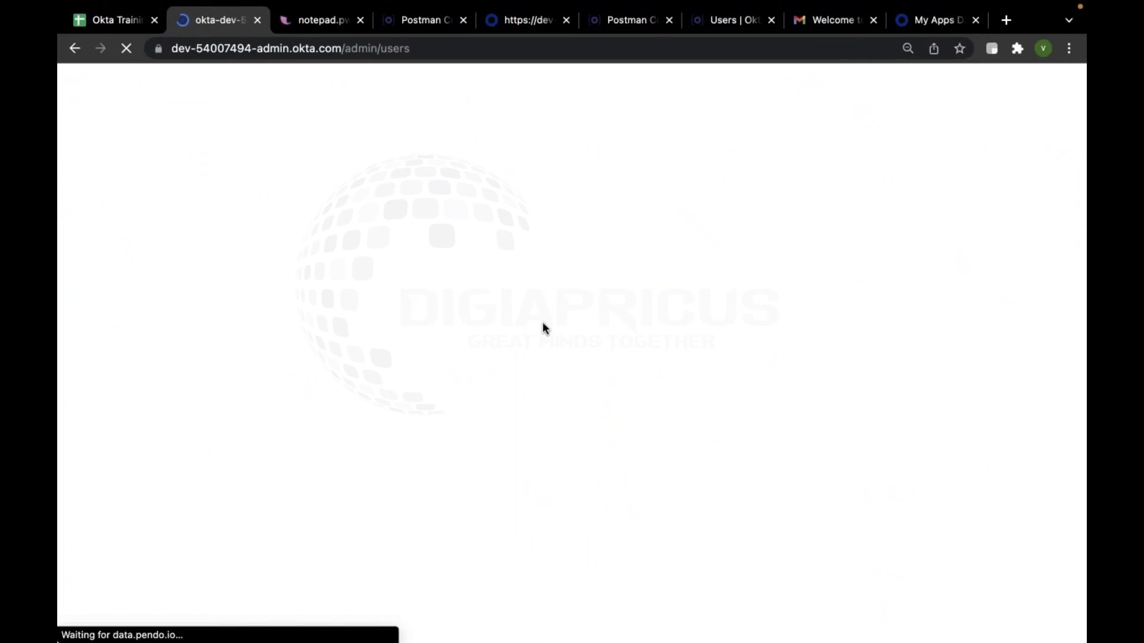
pyautogui.scroll(-1, 530, 398)
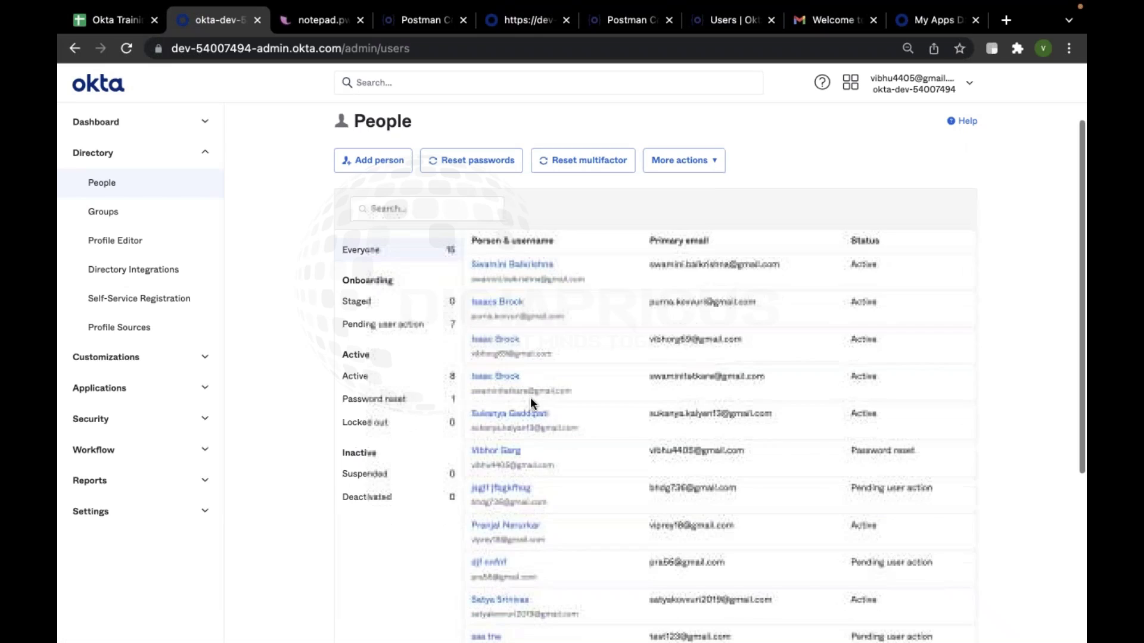
pyautogui.moveTo(753, 344); pyautogui.dragTo(471, 341)
pyautogui.click(591, 348)
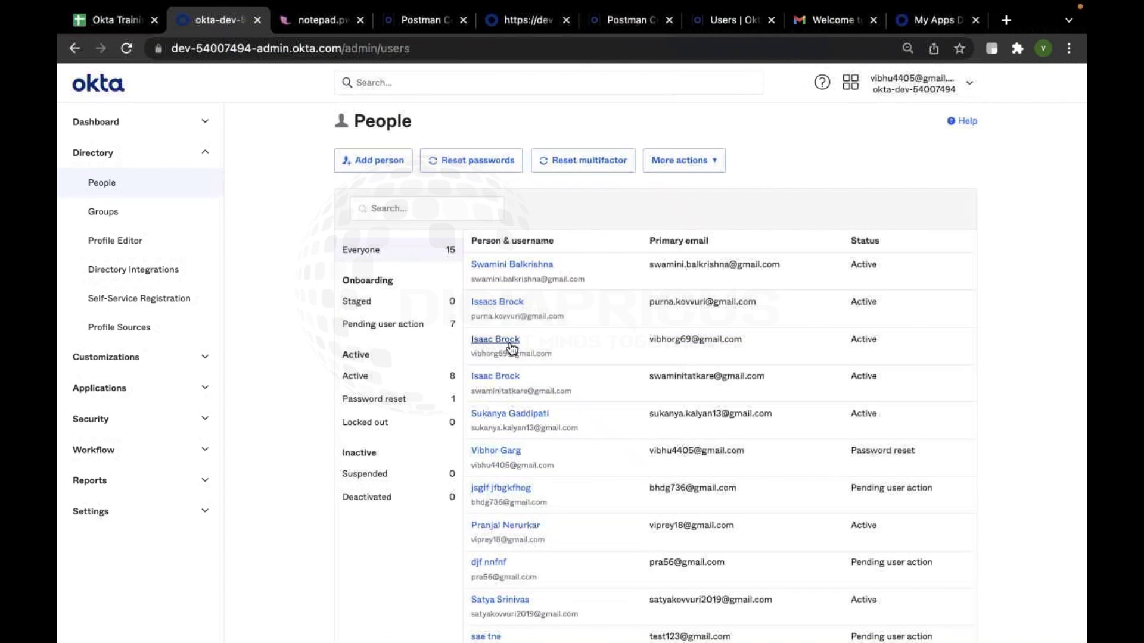
# Copy the admin People page URL and paste it into a new Incognito window
pyautogui.click(217, 47)
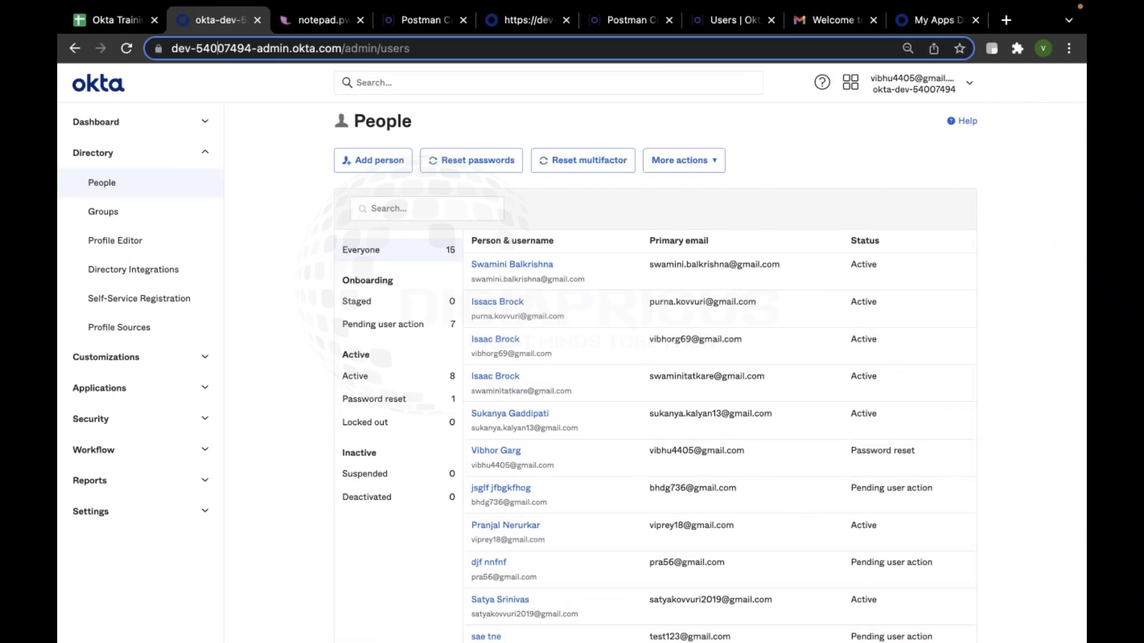
pyautogui.click(281, 51)
pyautogui.hotkey('ctrl', 'c')
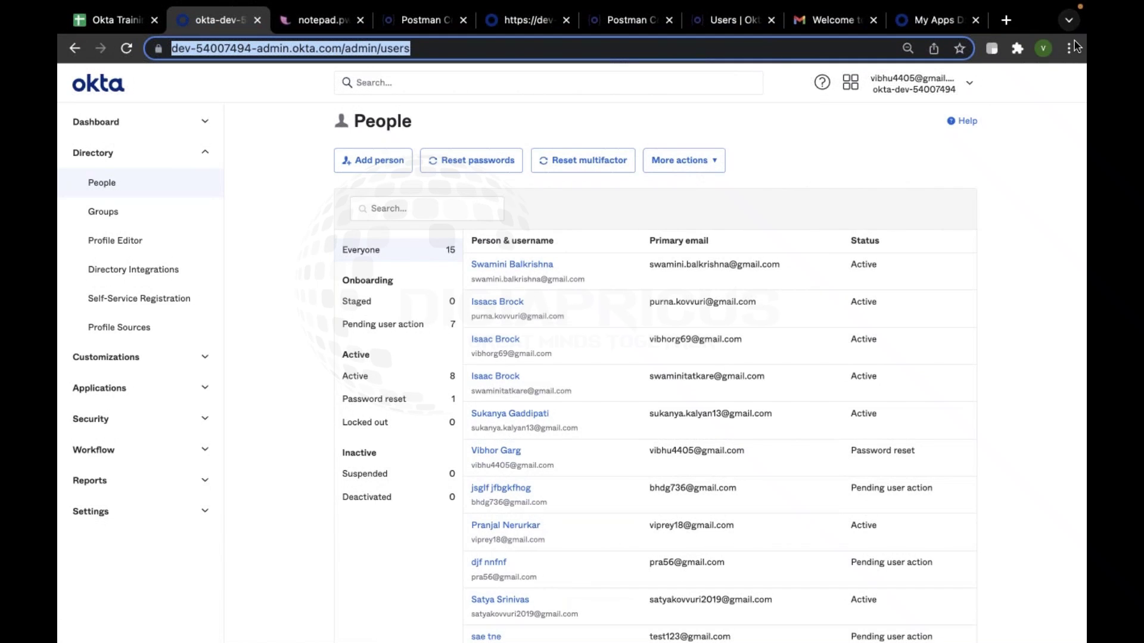
pyautogui.click(1068, 48)
pyautogui.click(918, 119)
pyautogui.hotkey('ctrl', 'v')
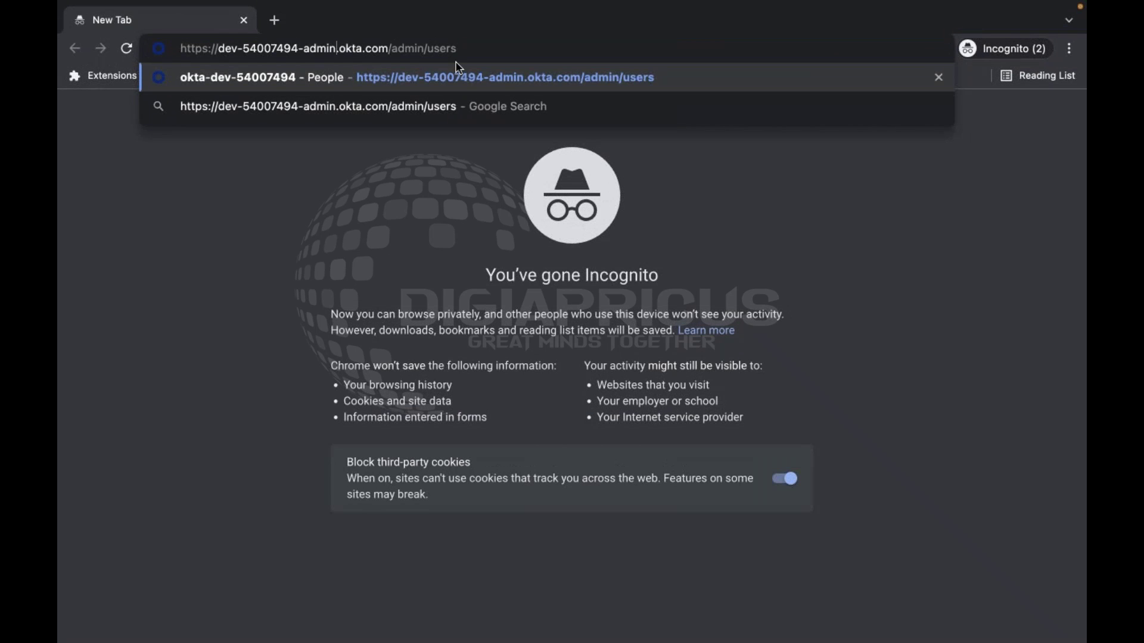
# Change the address to the end-user org dev-54007494.okta.com and load its sign-in page
pyautogui.press('BackSpace')
pyautogui.press('BackSpace')
pyautogui.press('BackSpace')
pyautogui.press('BackSpace')
pyautogui.press('BackSpace')
pyautogui.press('BackSpace')
pyautogui.press('BackSpace')
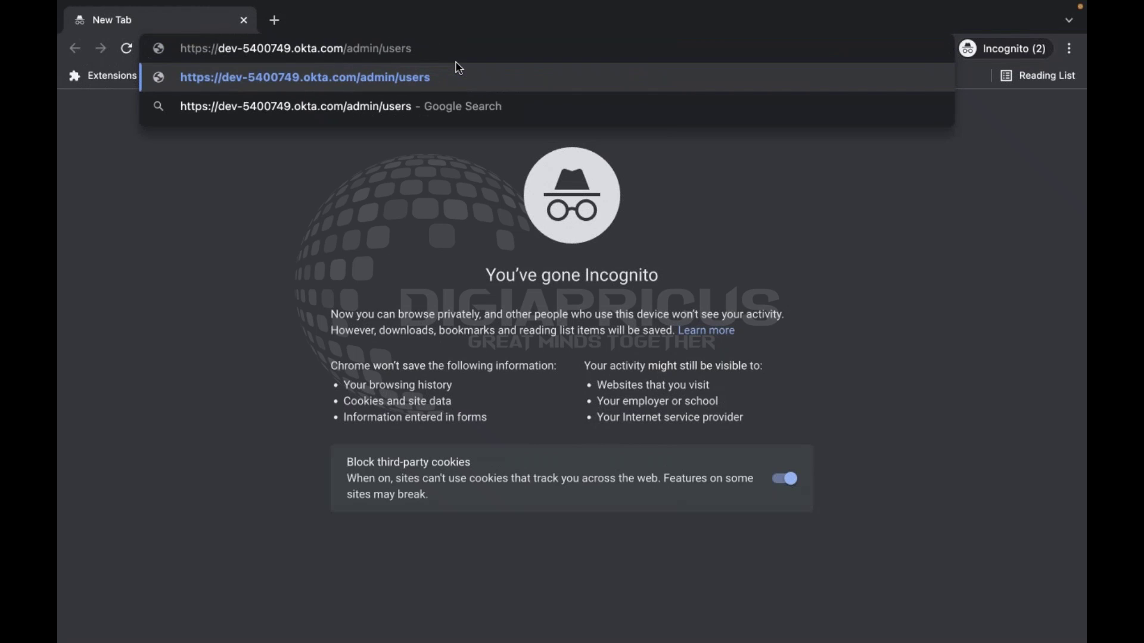
pyautogui.write('4-admin')
pyautogui.press('BackSpace')
pyautogui.press('BackSpace')
pyautogui.press('BackSpace')
pyautogui.press('BackSpace')
pyautogui.press('BackSpace')
pyautogui.press('BackSpace')
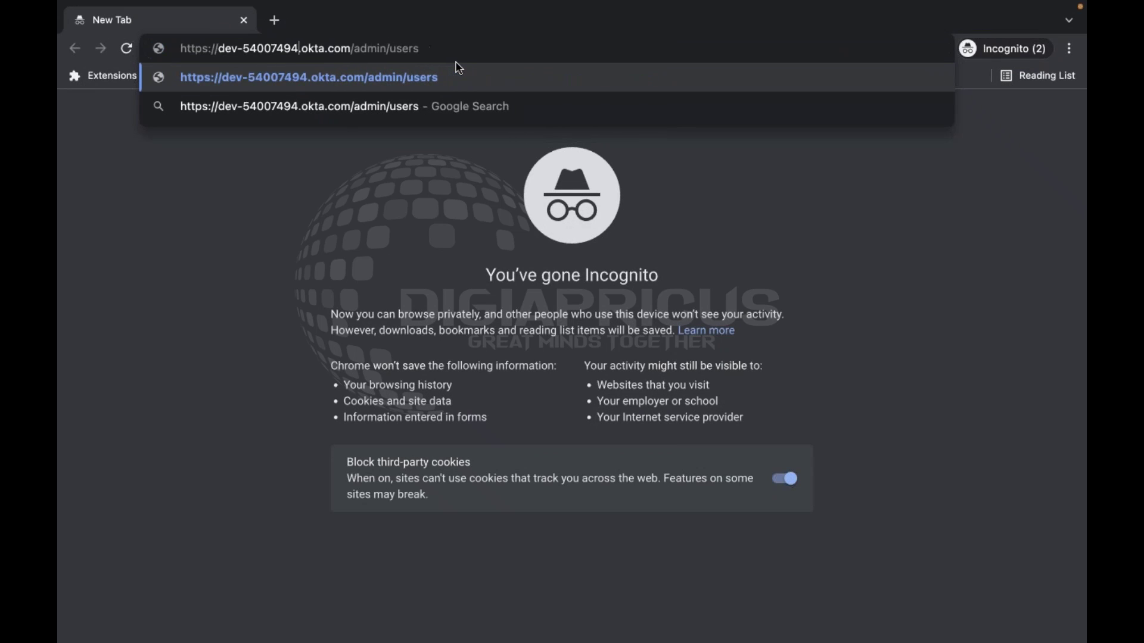
pyautogui.press('BackSpace')
pyautogui.press('BackSpace')
pyautogui.press('BackSpace')
pyautogui.press('BackSpace')
pyautogui.press('BackSpace')
pyautogui.press('BackSpace')
pyautogui.press('BackSpace')
pyautogui.press('BackSpace')
pyautogui.press('BackSpace')
pyautogui.press('BackSpace')
pyautogui.press('BackSpace')
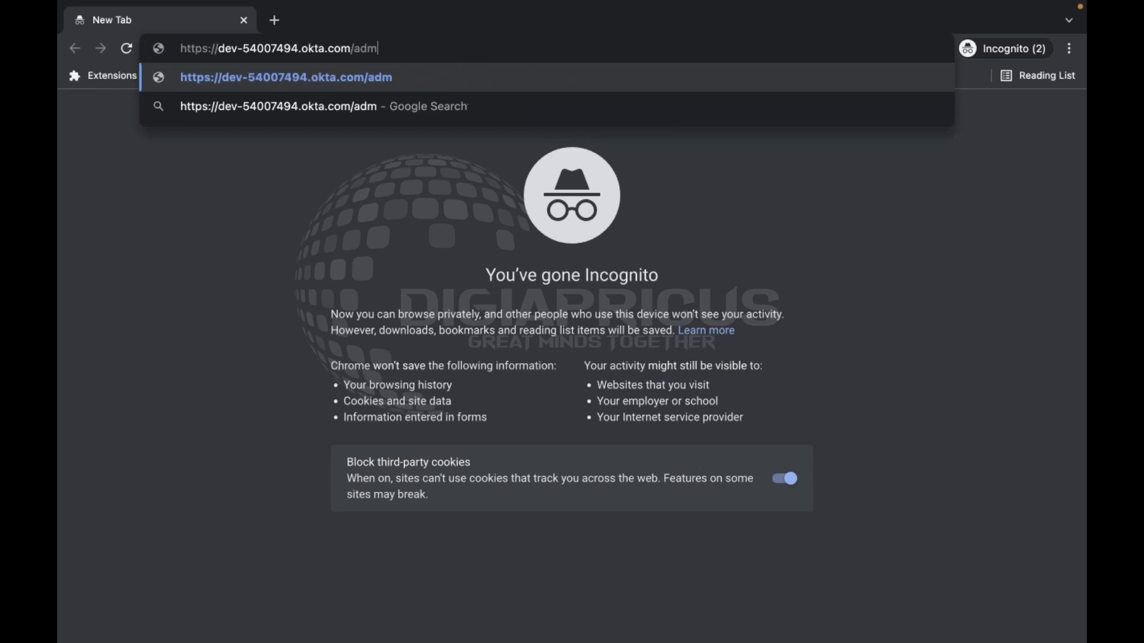
pyautogui.press('Return')
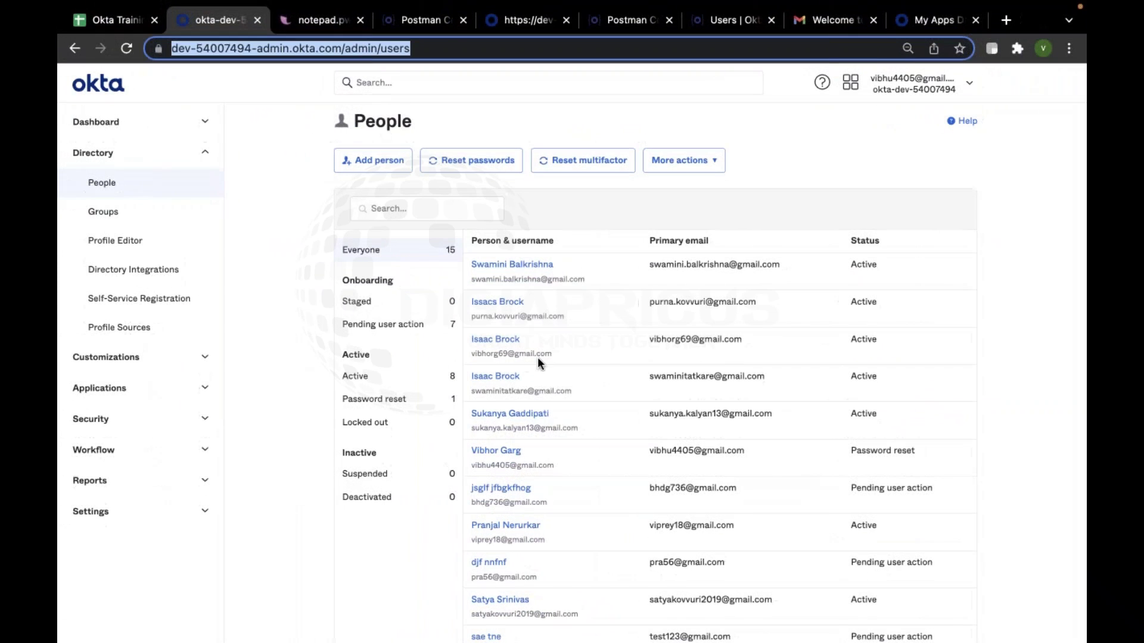
# Fill the sign-in form's username field with the new user's username
pyautogui.moveTo(551, 354); pyautogui.dragTo(467, 356)
pyautogui.press('super+c')
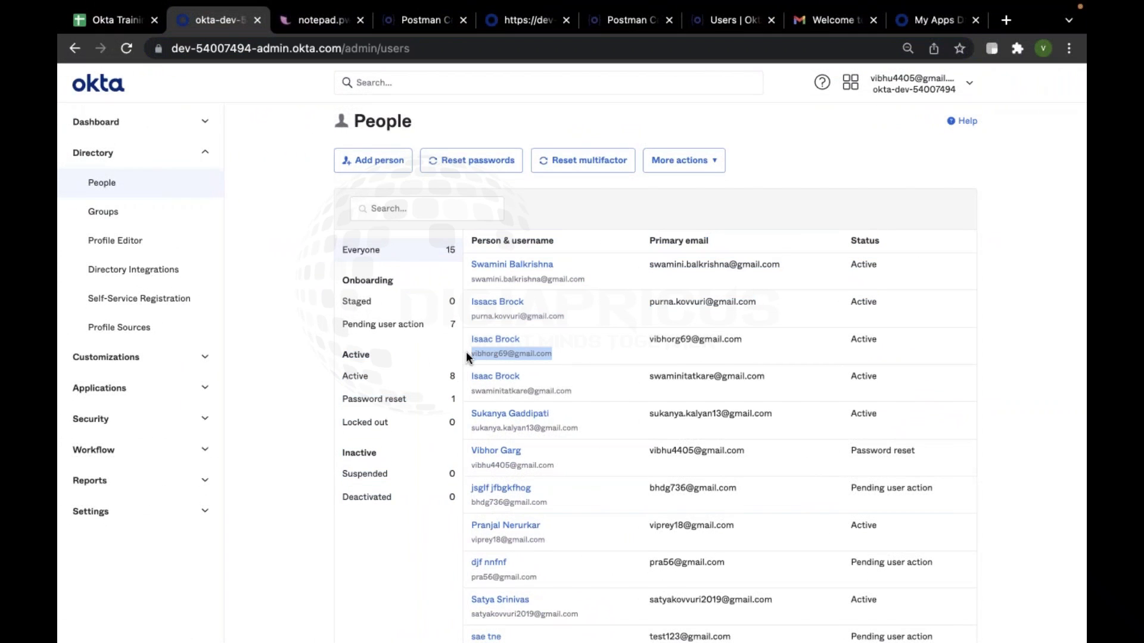
pyautogui.hotkey('ctrl', 'Left')
pyautogui.press('super+v')
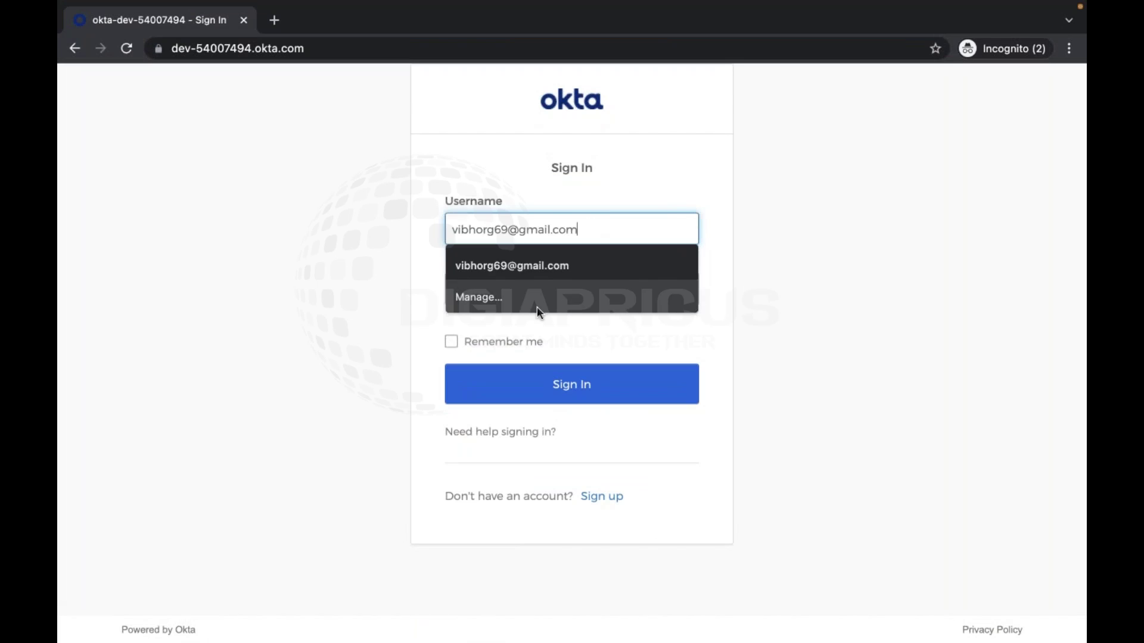
pyautogui.click(405, 306)
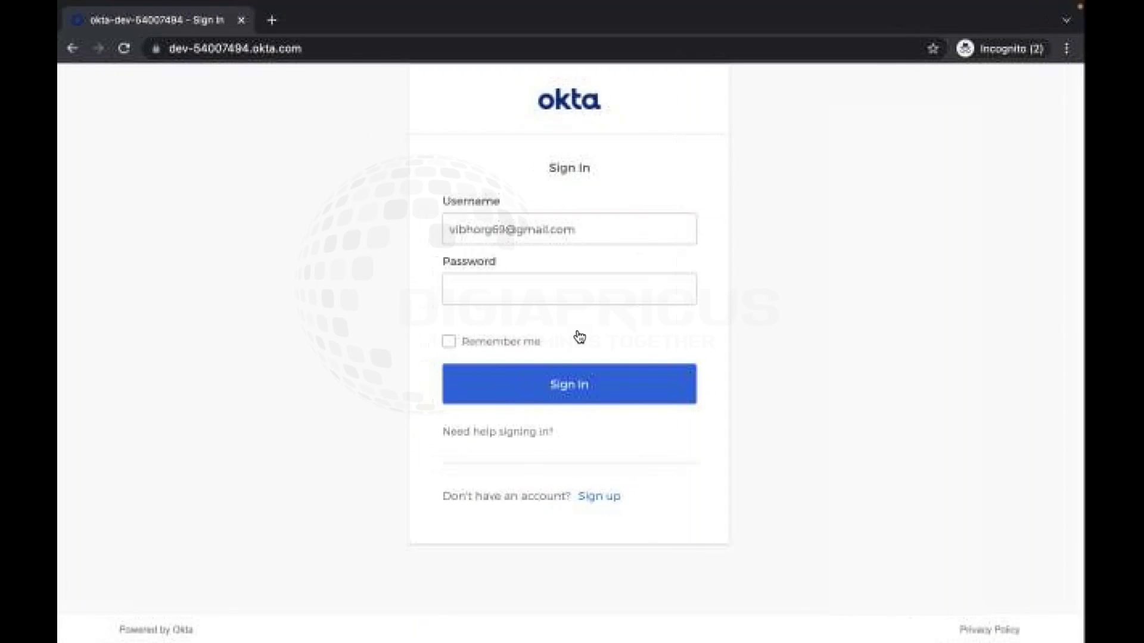
# Copy the password from the Postman request body into the Password field and sign in
pyautogui.hotkey('ctrl', 'Up')
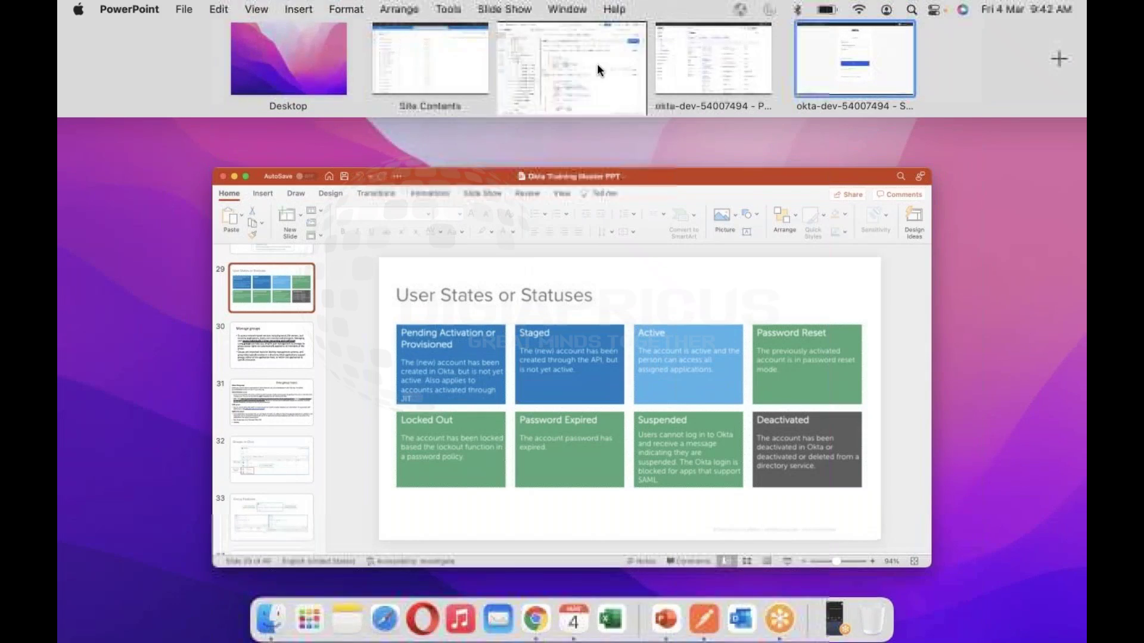
pyautogui.click(597, 63)
pyautogui.moveTo(635, 322); pyautogui.dragTo(635, 390)
pyautogui.doubleClick(601, 357)
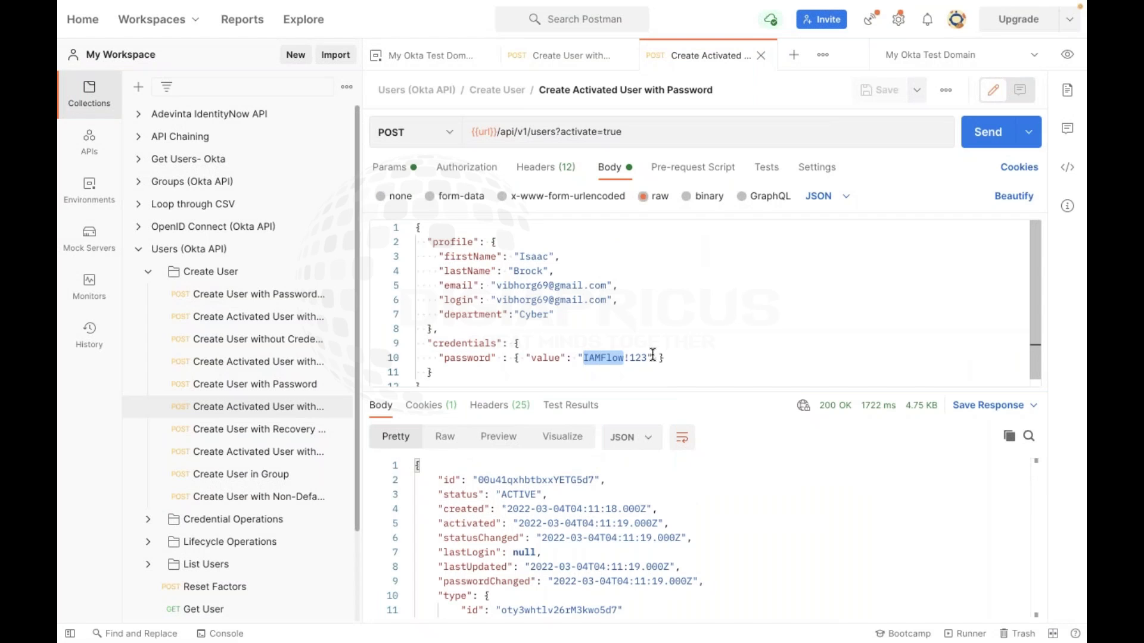
pyautogui.moveTo(652, 355); pyautogui.dragTo(653, 355)
pyautogui.hotkey('ctrl', 'Right')
pyautogui.hotkey('ctrl', 'Right')
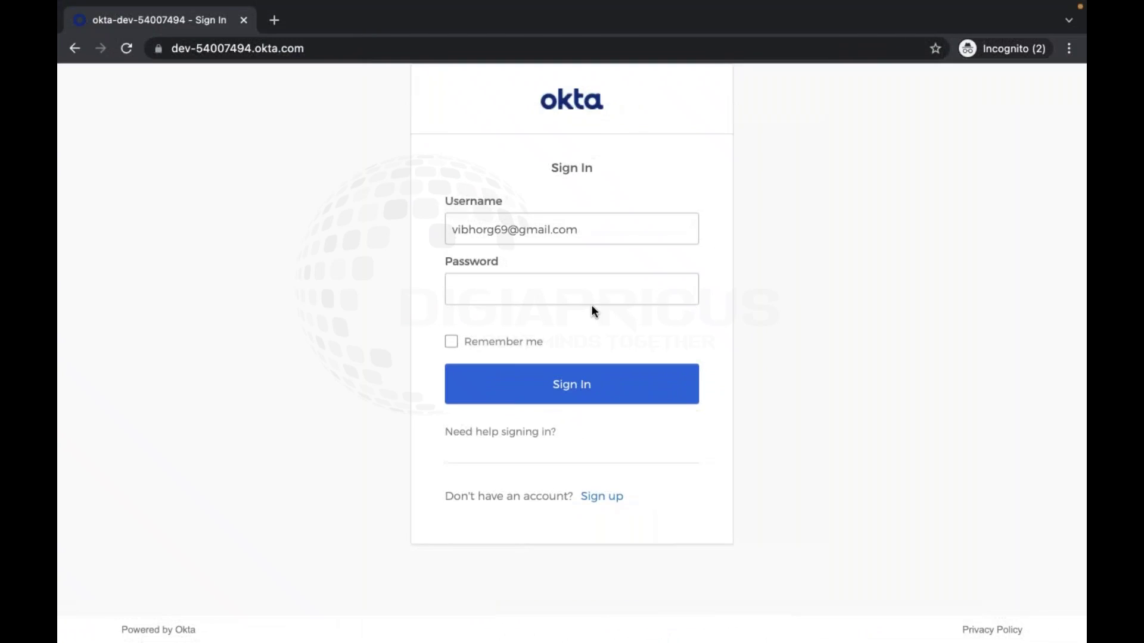
pyautogui.click(594, 292)
pyautogui.press('super+v')
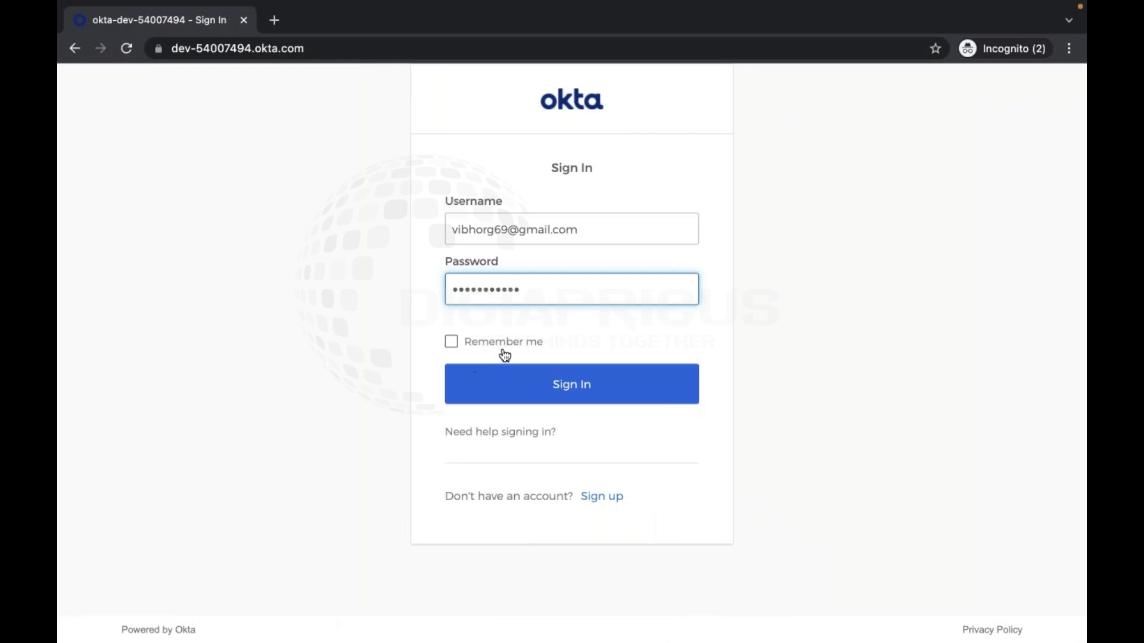
pyautogui.doubleClick(534, 346)
pyautogui.press('Return')
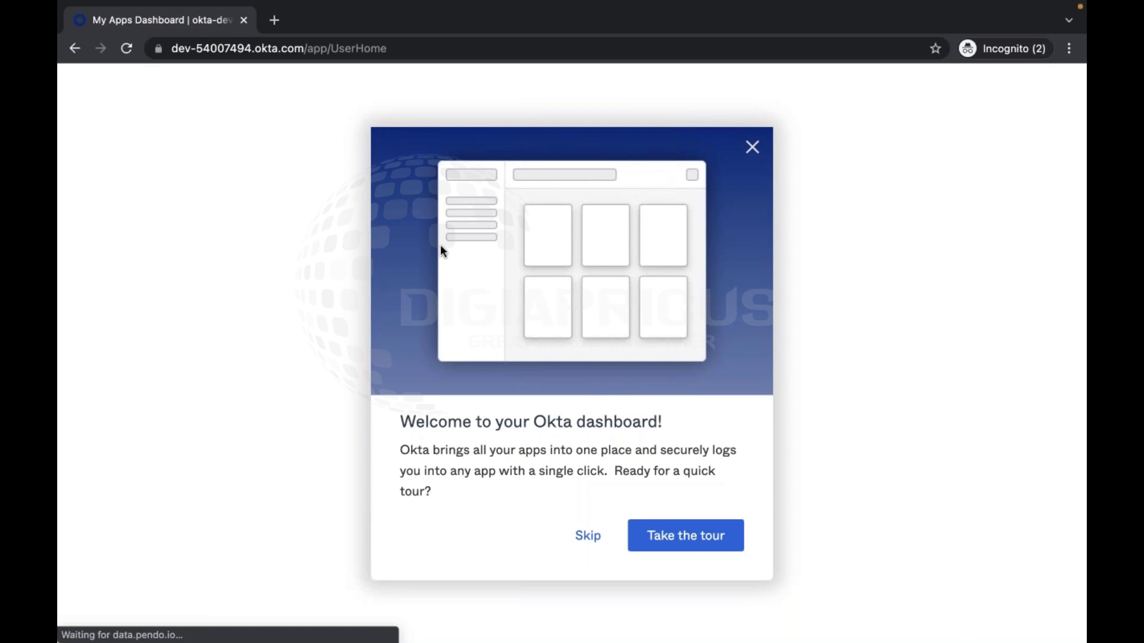
# Dismiss the dashboard welcome tour and confirm the signed-in account in the user dropdown
pyautogui.click(752, 146)
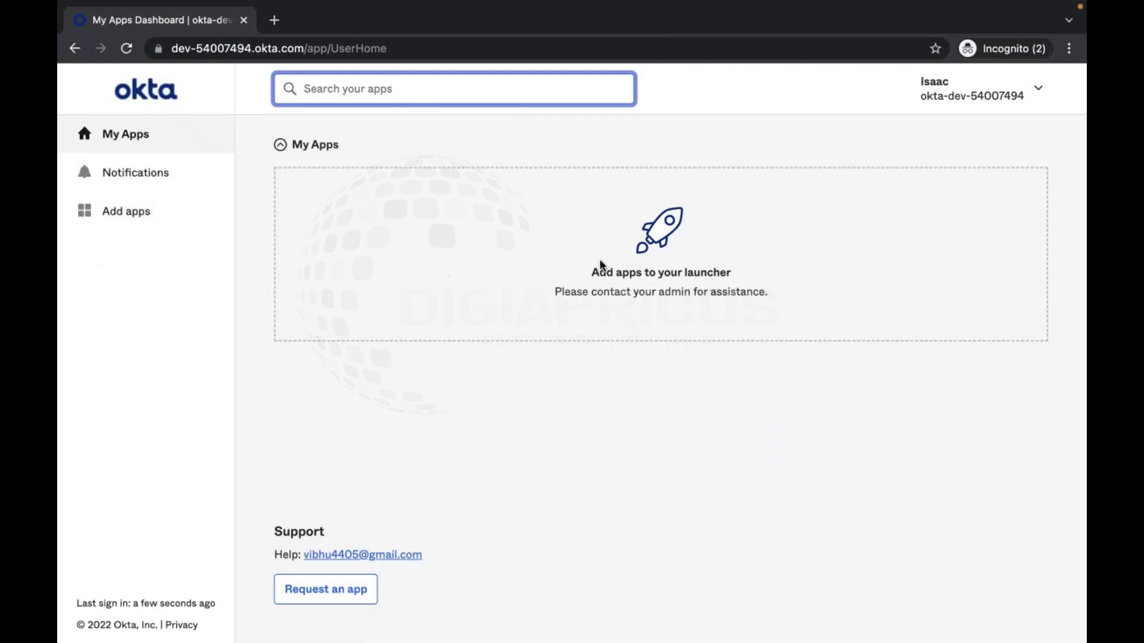
pyautogui.click(948, 84)
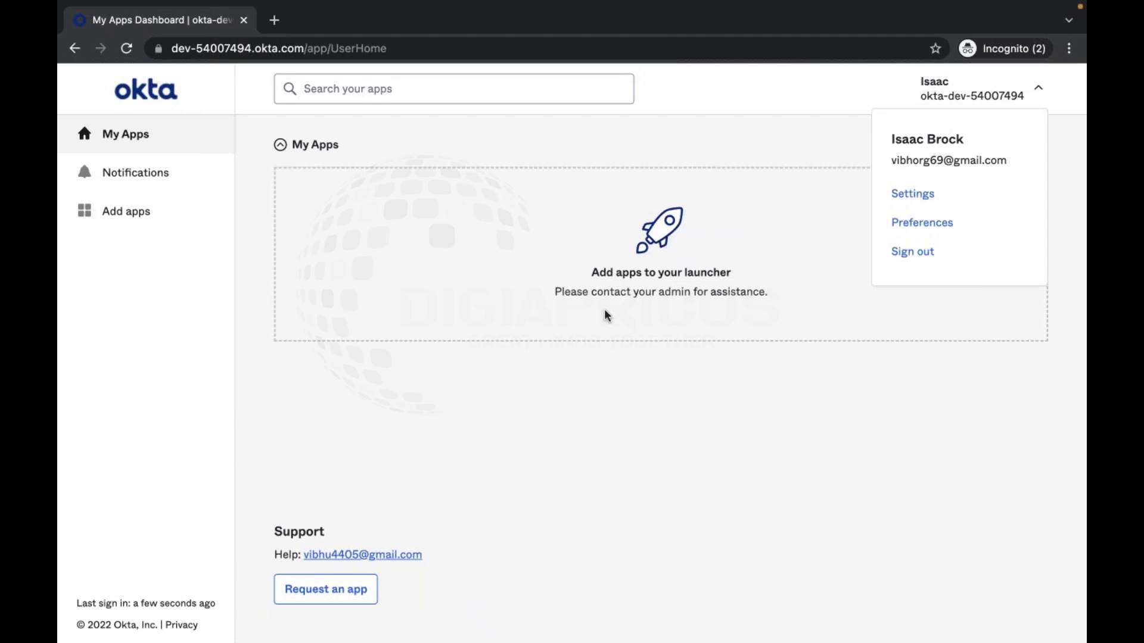
pyautogui.click(608, 432)
# Check the Welcome to Okta email in Gmail's Updates tab, then return to Postman
pyautogui.hotkey('ctrl', 'Left')
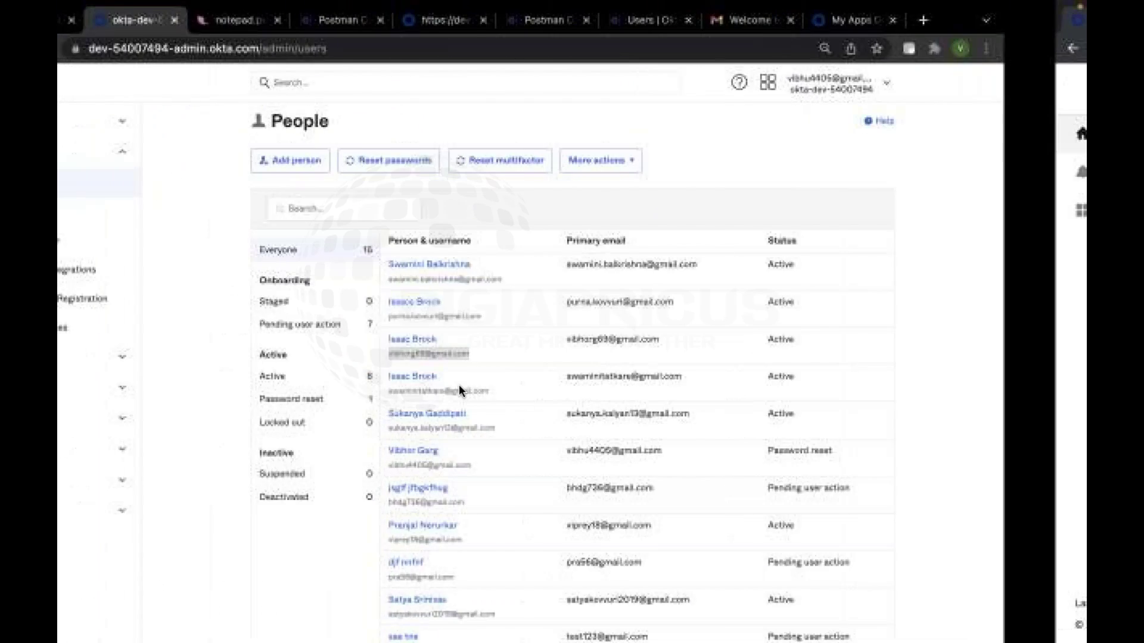
pyautogui.hotkey('ctrl', 'Left')
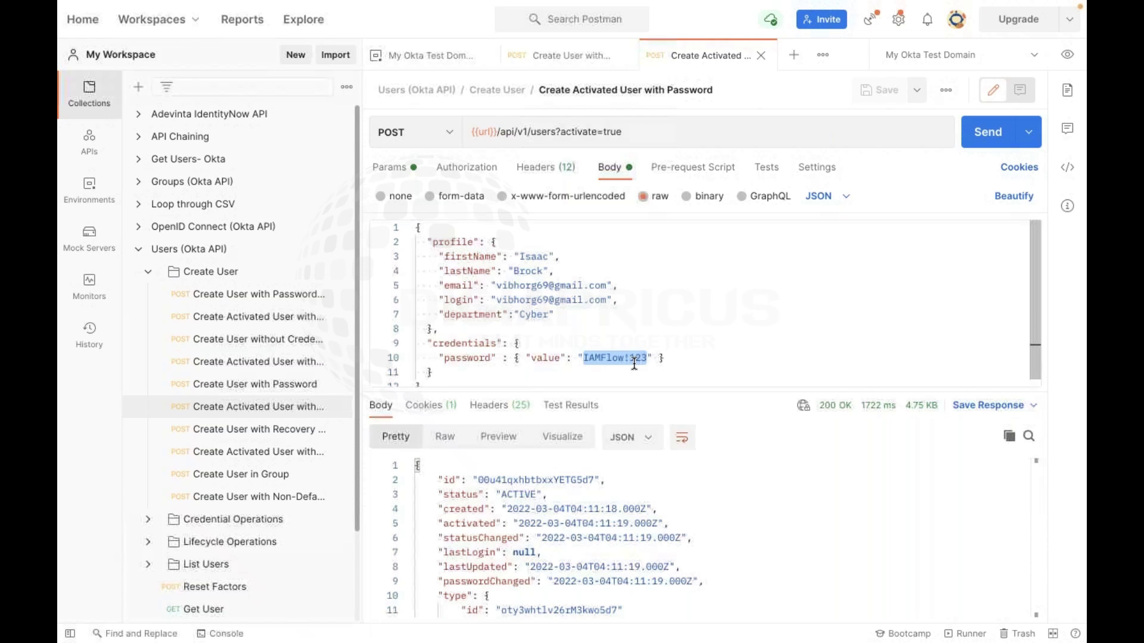
pyautogui.hotkey('ctrl', 'Right')
pyautogui.click(841, 24)
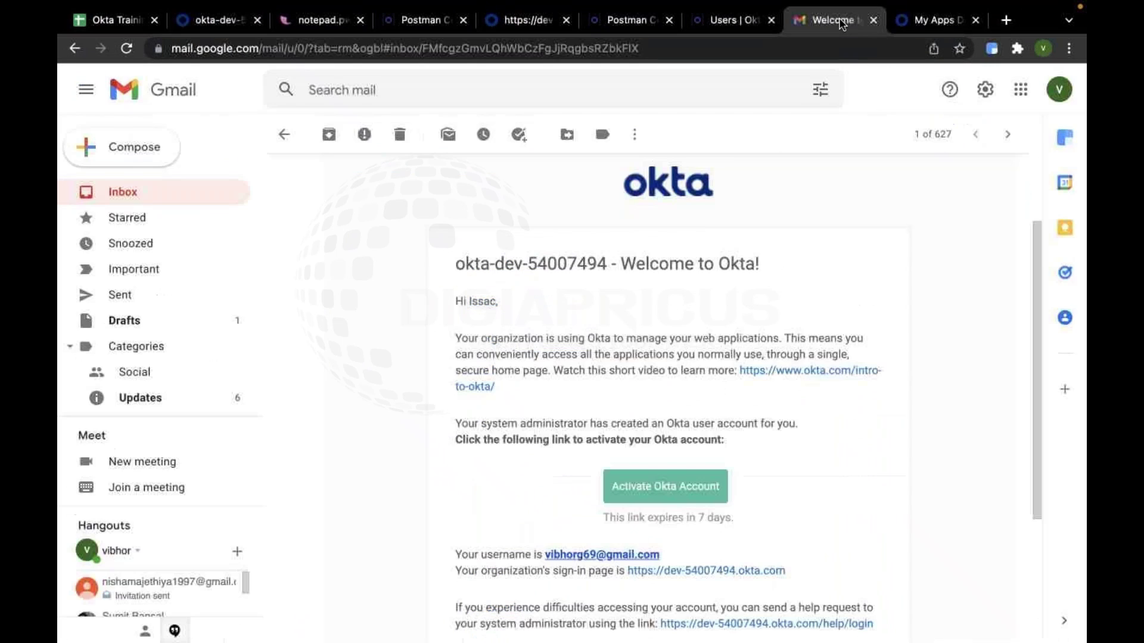
pyautogui.click(233, 191)
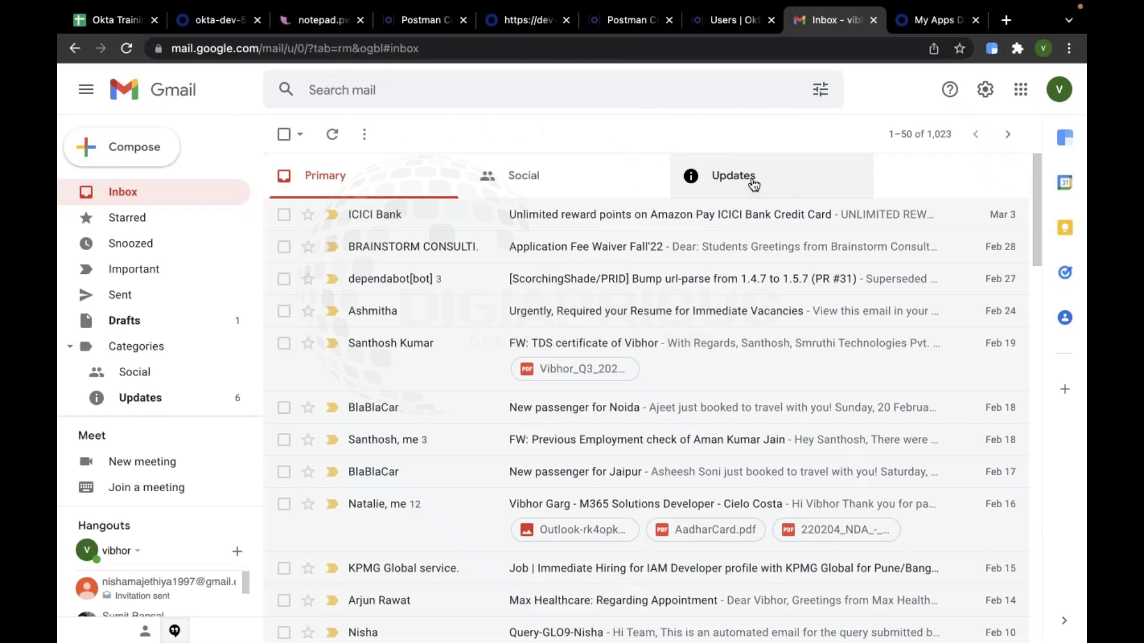
pyautogui.click(753, 185)
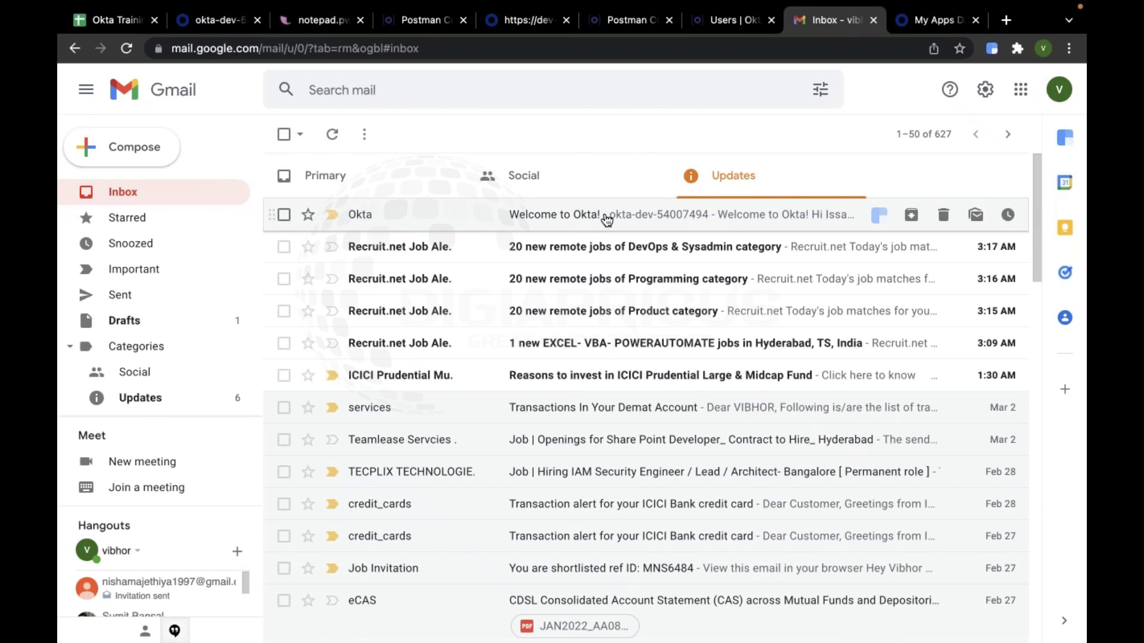
pyautogui.hotkey('ctrl', 'Left')
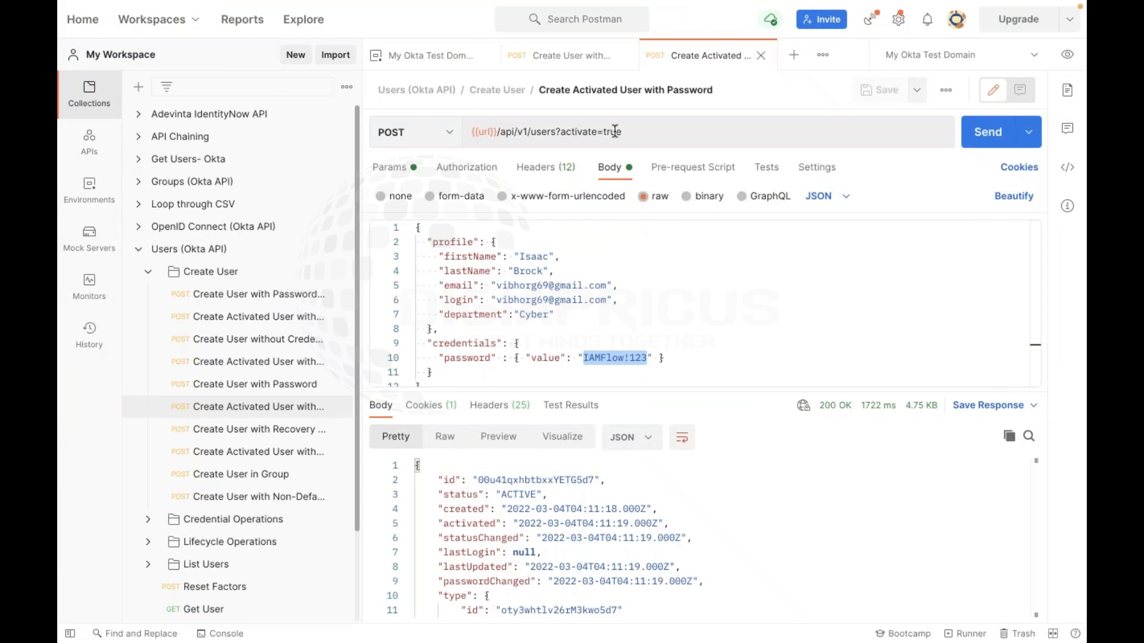
# Open the Create User with Password request to view its activate=false call and STAGED response
pyautogui.click(280, 383)
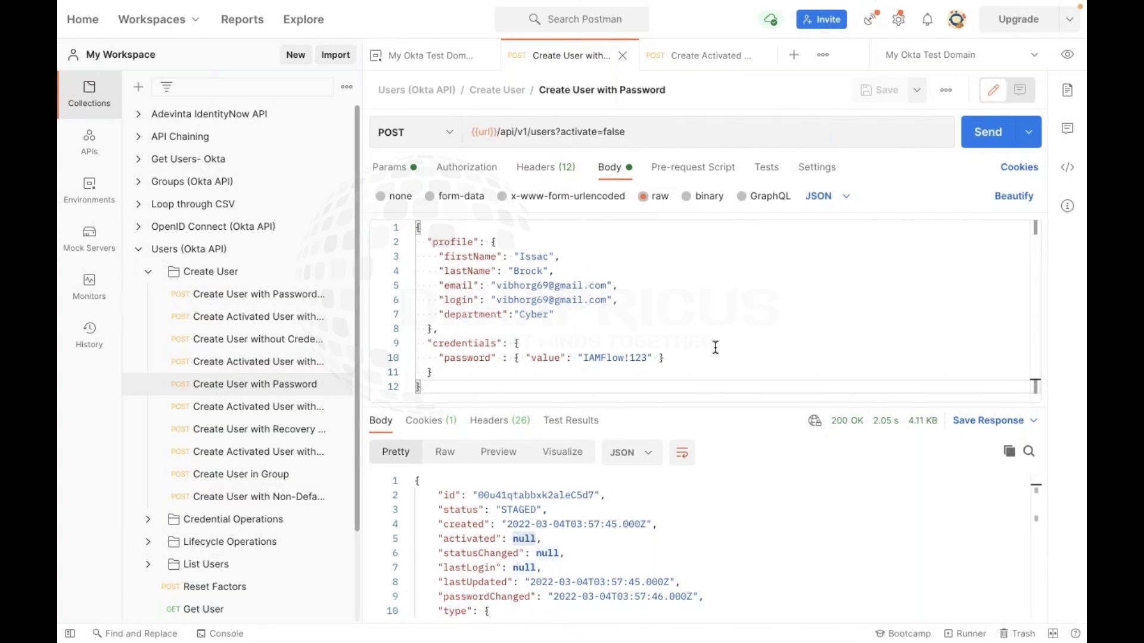
# Review the password line in the Create Activated User with Password request body
pyautogui.click(301, 362)
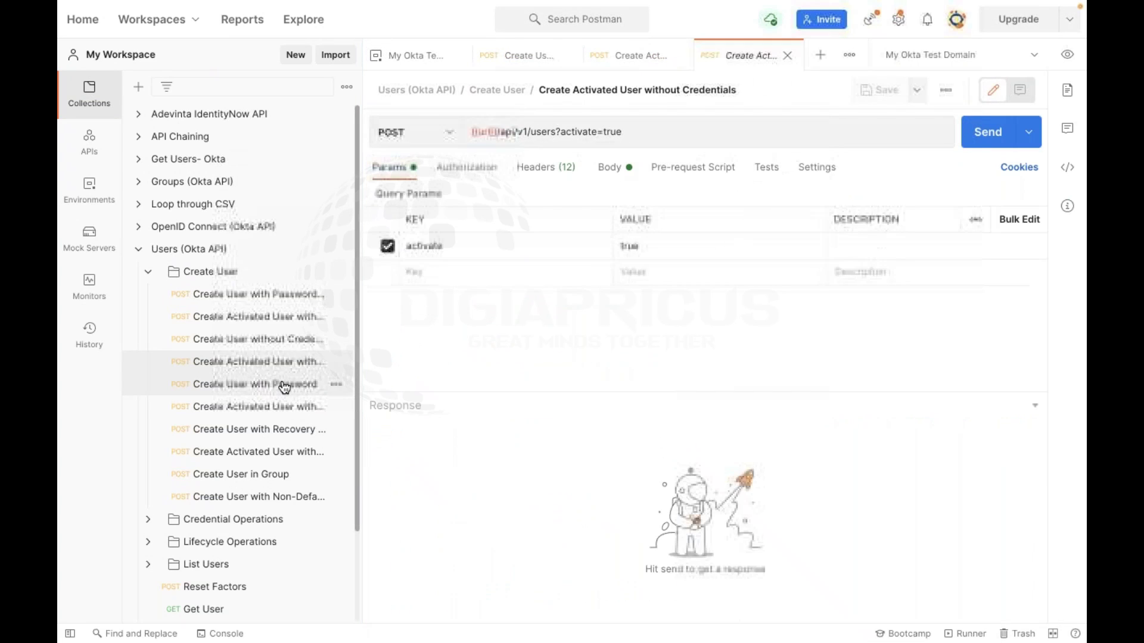
pyautogui.click(298, 384)
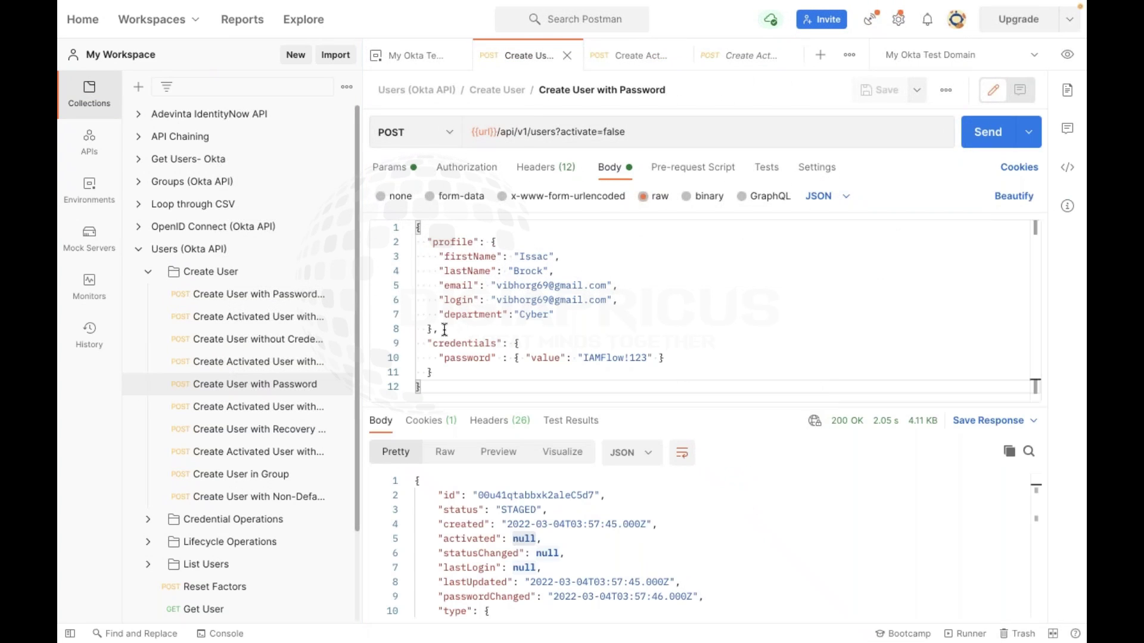
pyautogui.click(288, 406)
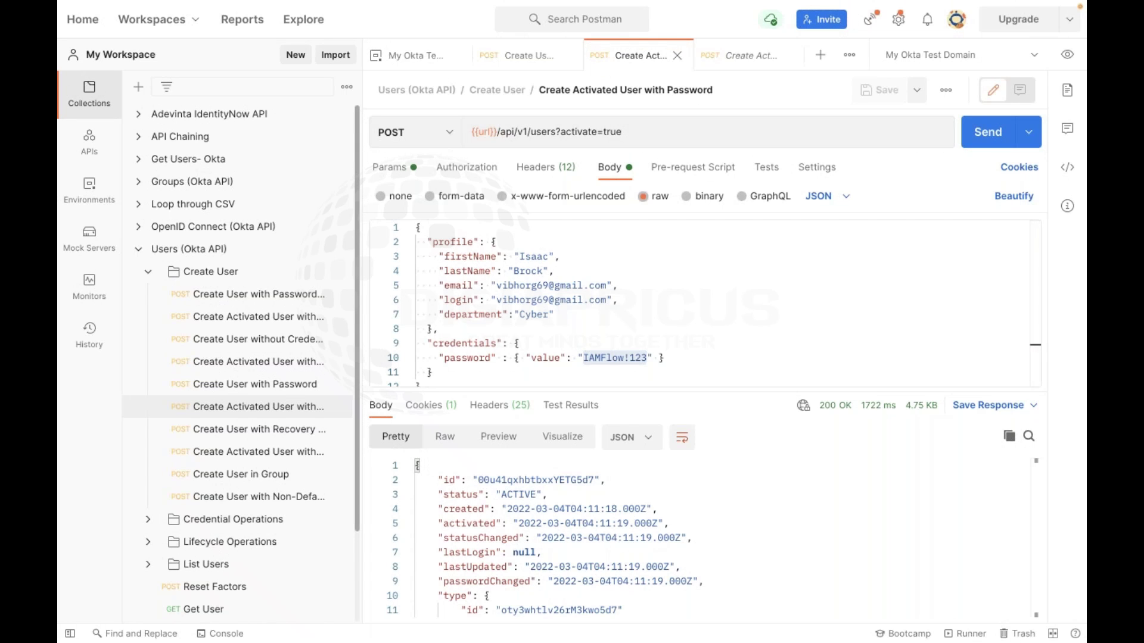
pyautogui.click(712, 360)
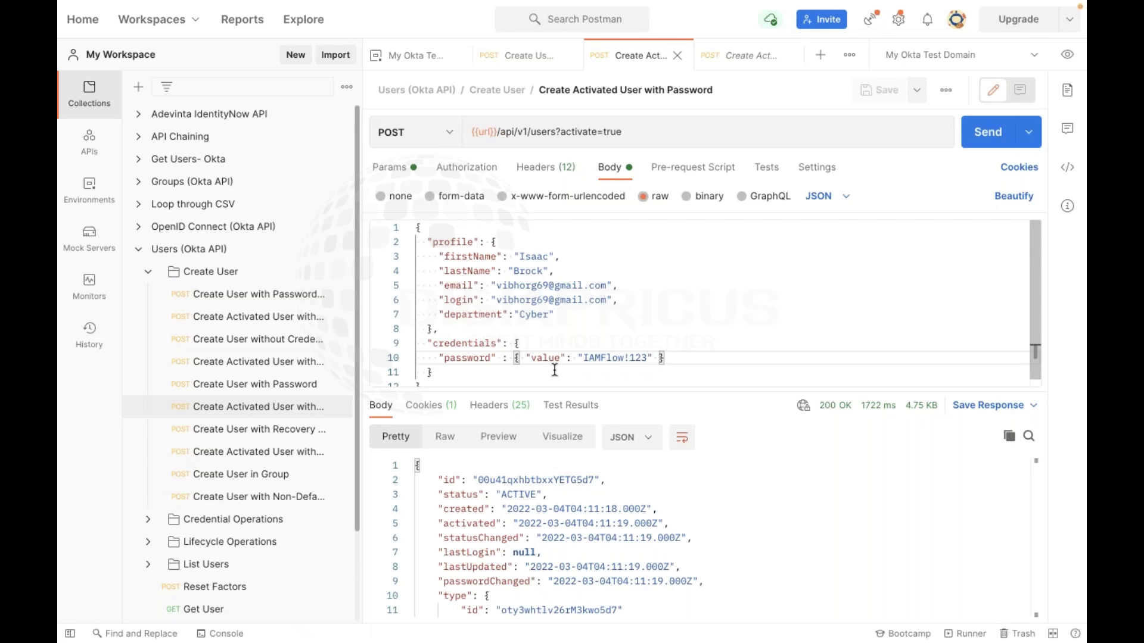
pyautogui.tripleClick(619, 358)
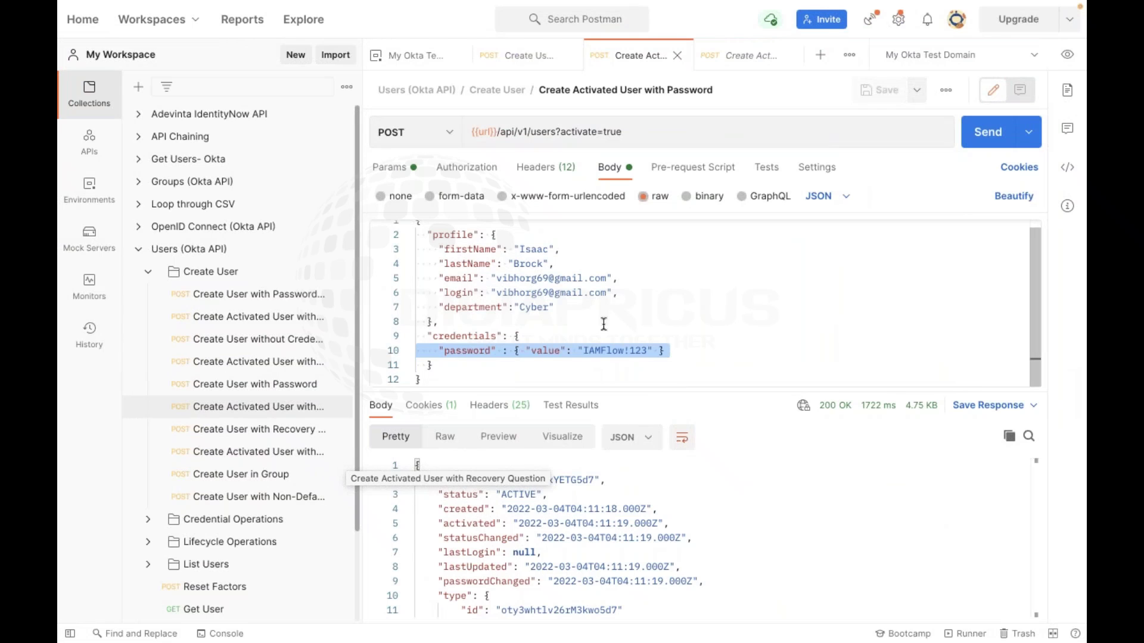
pyautogui.click(603, 323)
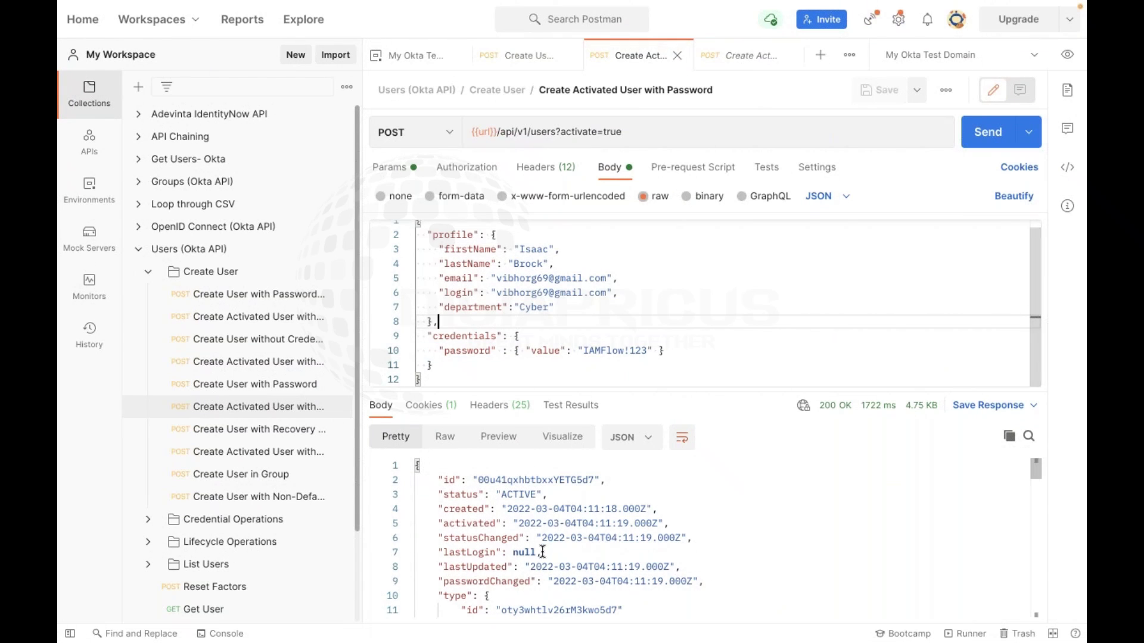
# Enlarge the response pane and compare the activated request against the staged Create User with Password request
pyautogui.scroll(-6, 542, 551)
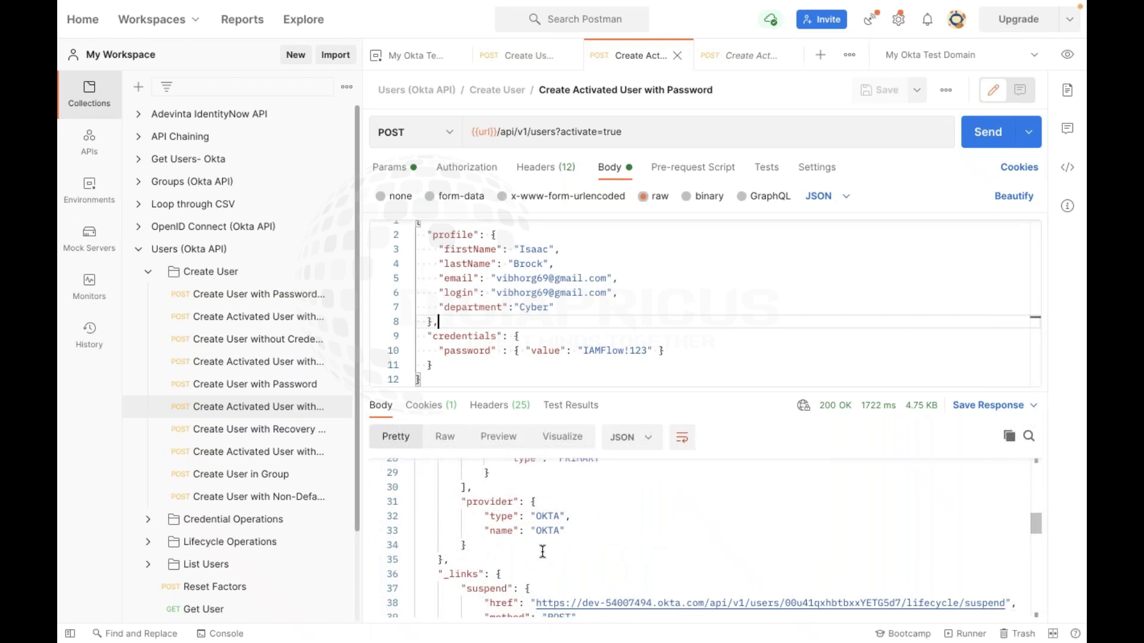
pyautogui.scroll(-2, 541, 551)
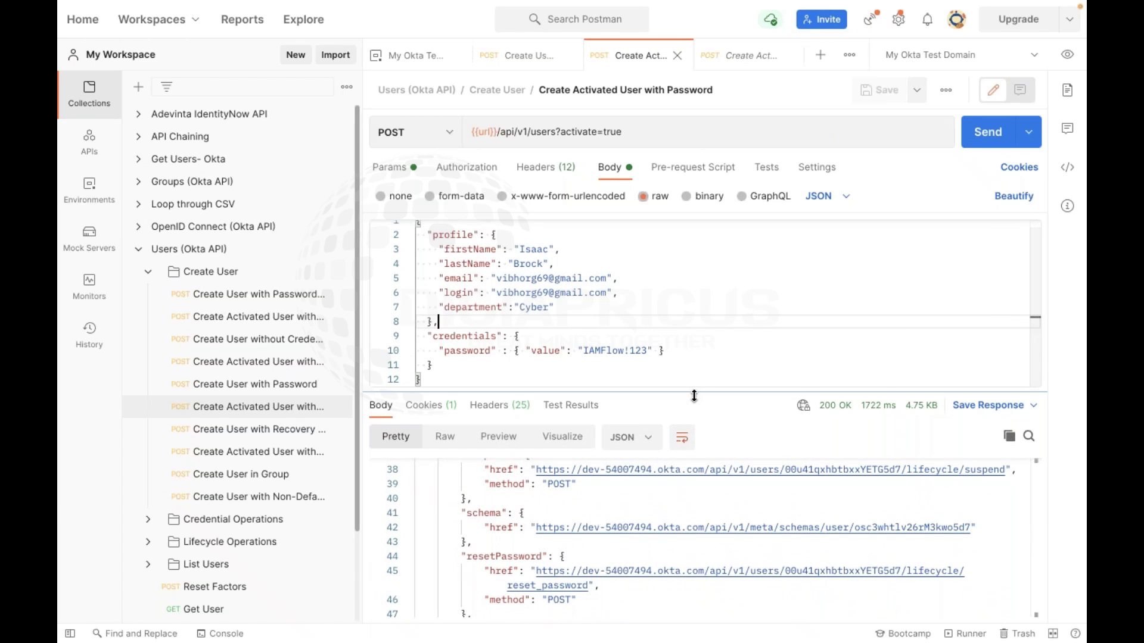
pyautogui.moveTo(694, 395); pyautogui.dragTo(669, 402)
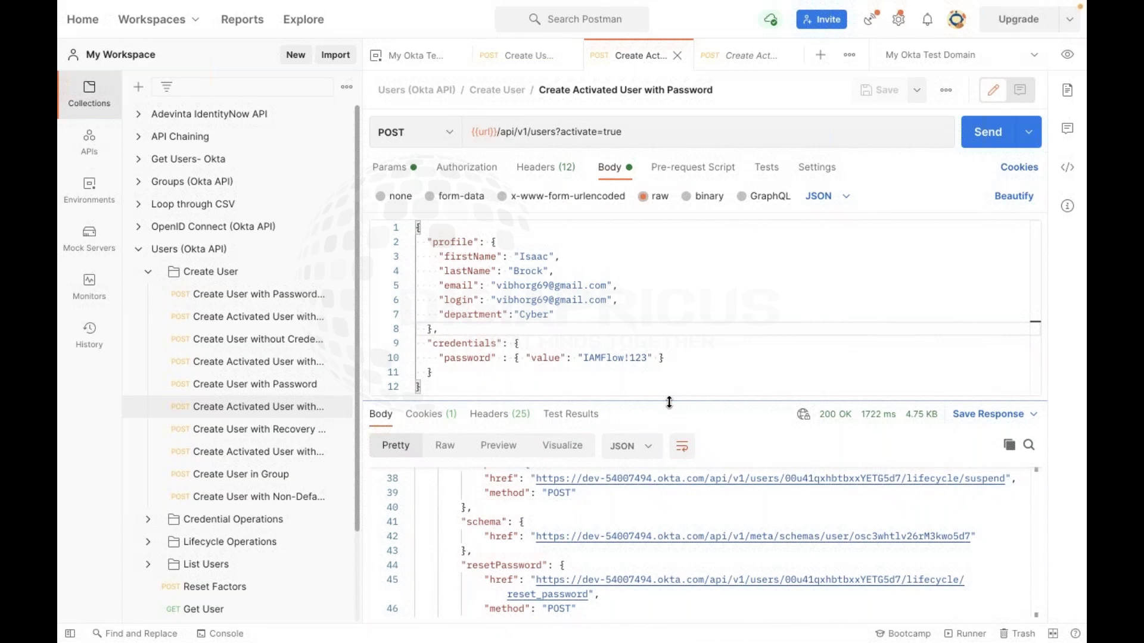
pyautogui.click(262, 385)
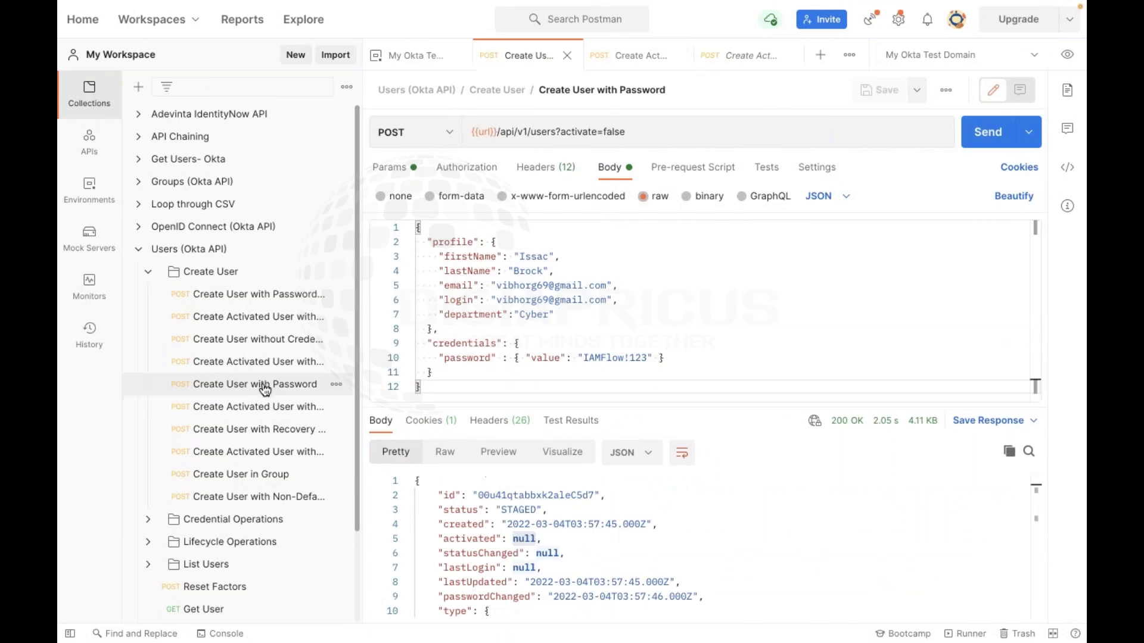
pyautogui.click(261, 408)
pyautogui.click(273, 394)
pyautogui.click(274, 405)
pyautogui.click(258, 393)
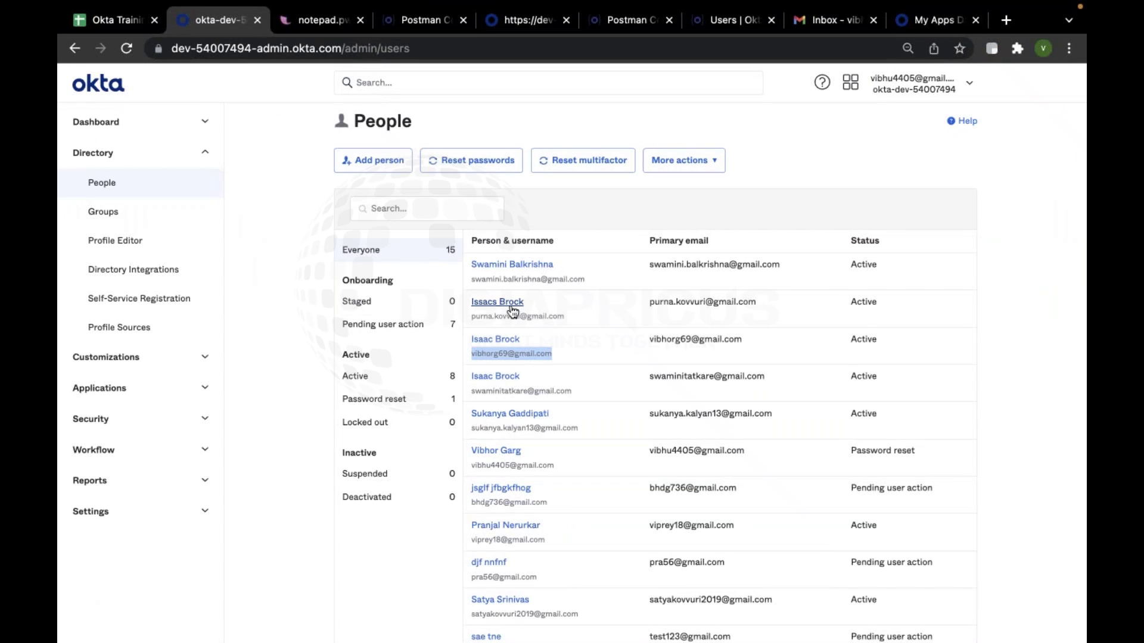
# Glance at the new user's My Apps dashboard, then return to the admin People page
pyautogui.click(602, 323)
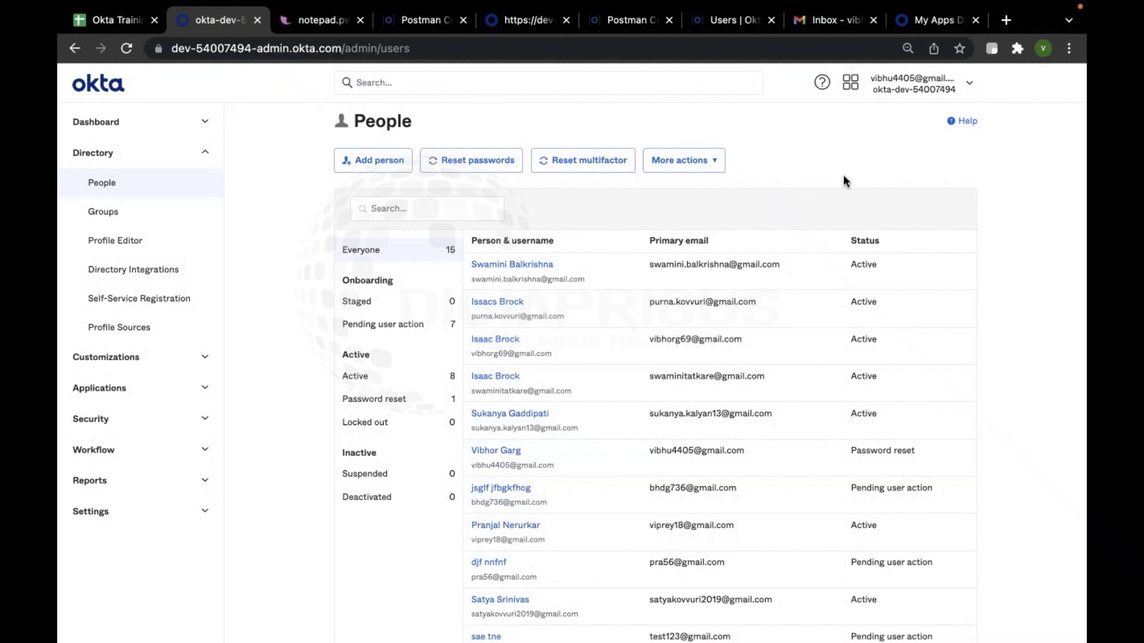
pyautogui.hotkey('ctrl', 'Up')
pyautogui.click(852, 59)
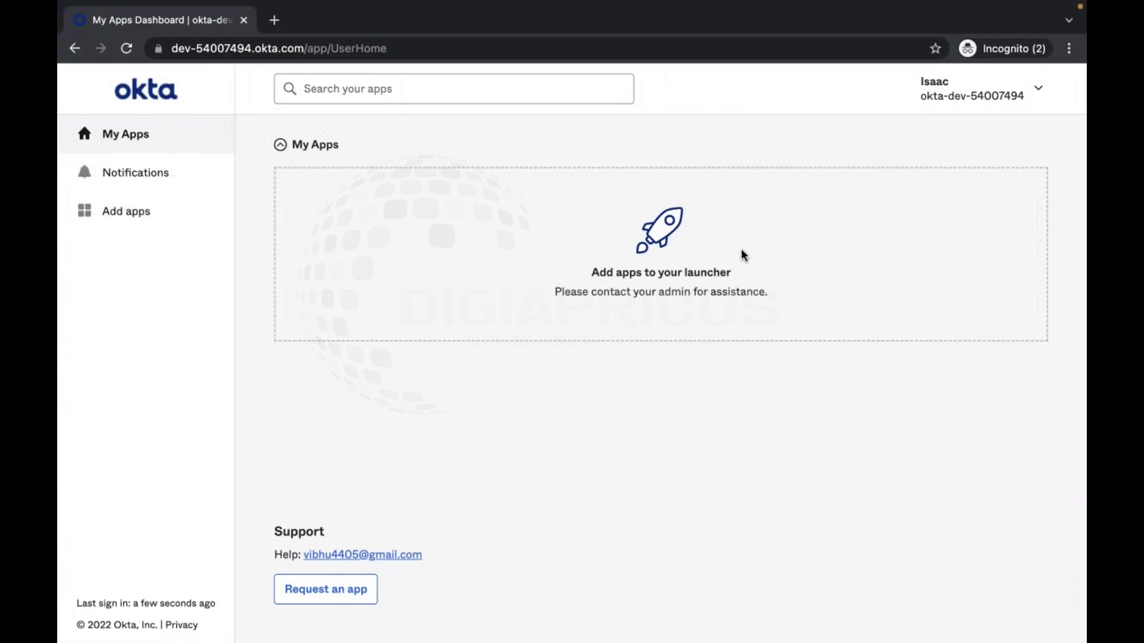
pyautogui.hotkey('ctrl', 'Up')
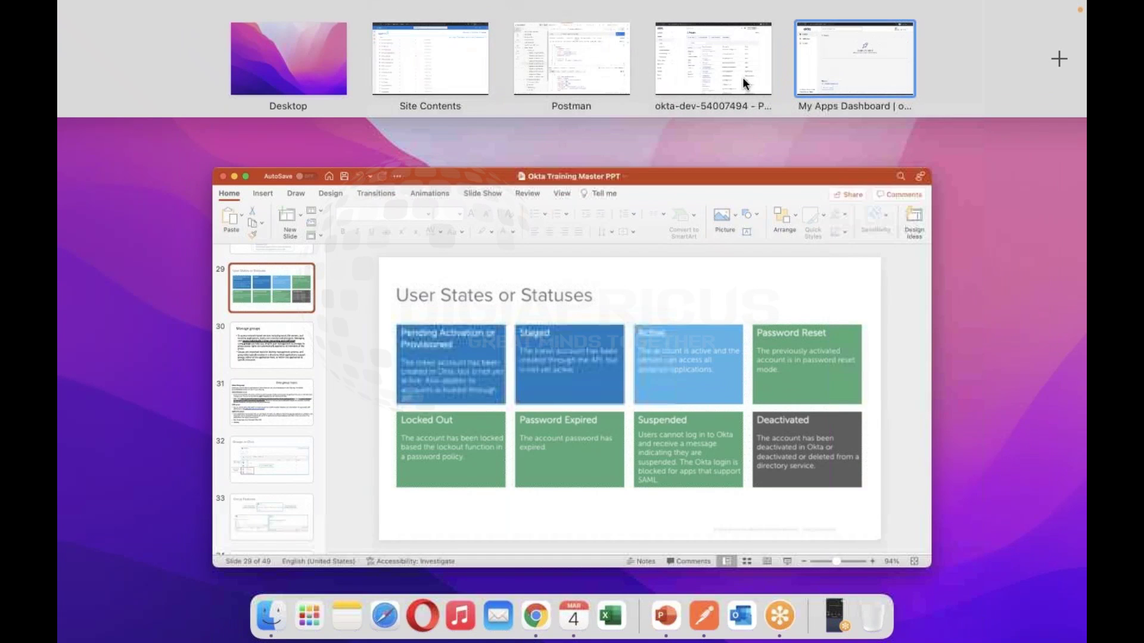
pyautogui.click(744, 73)
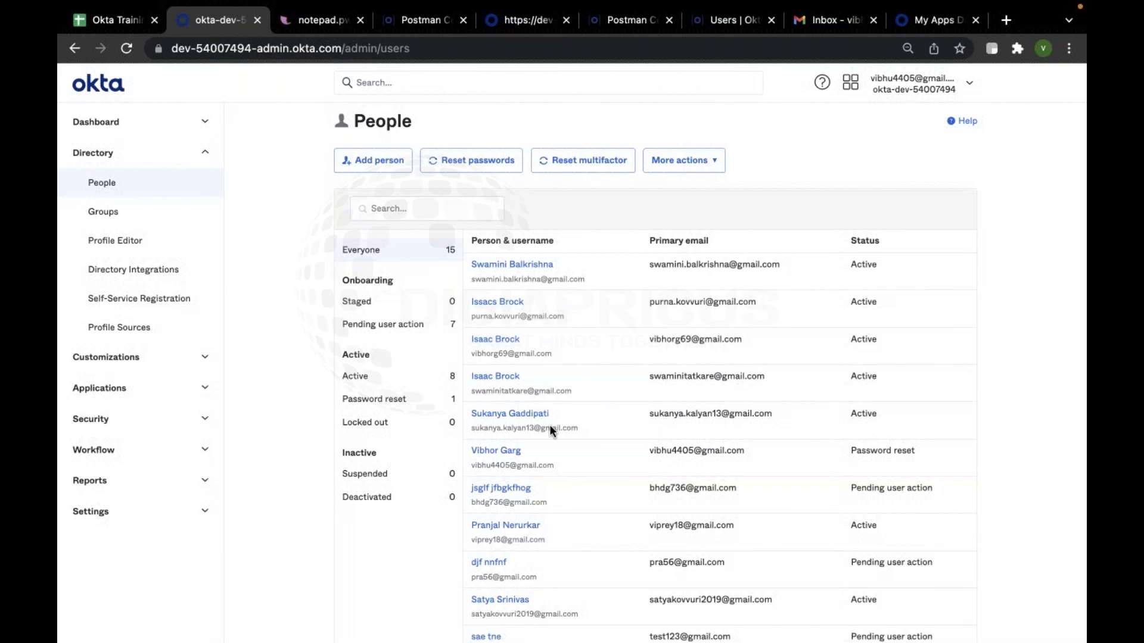
# Review the five groups and their Rules in Directory > Groups, then return to Postman
pyautogui.click(160, 221)
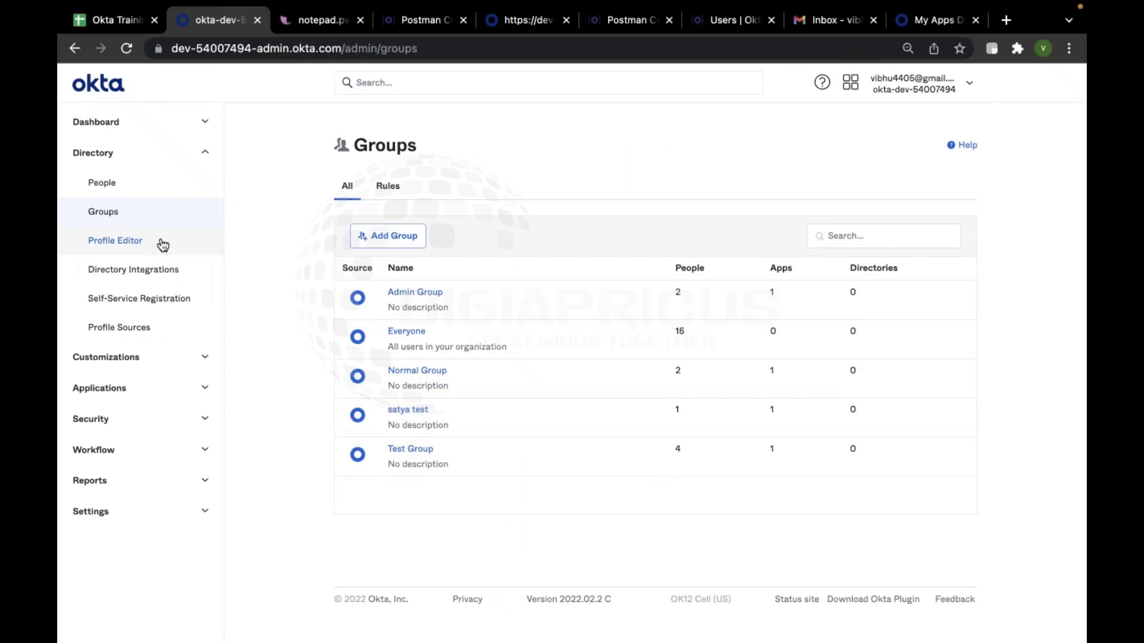
pyautogui.click(384, 192)
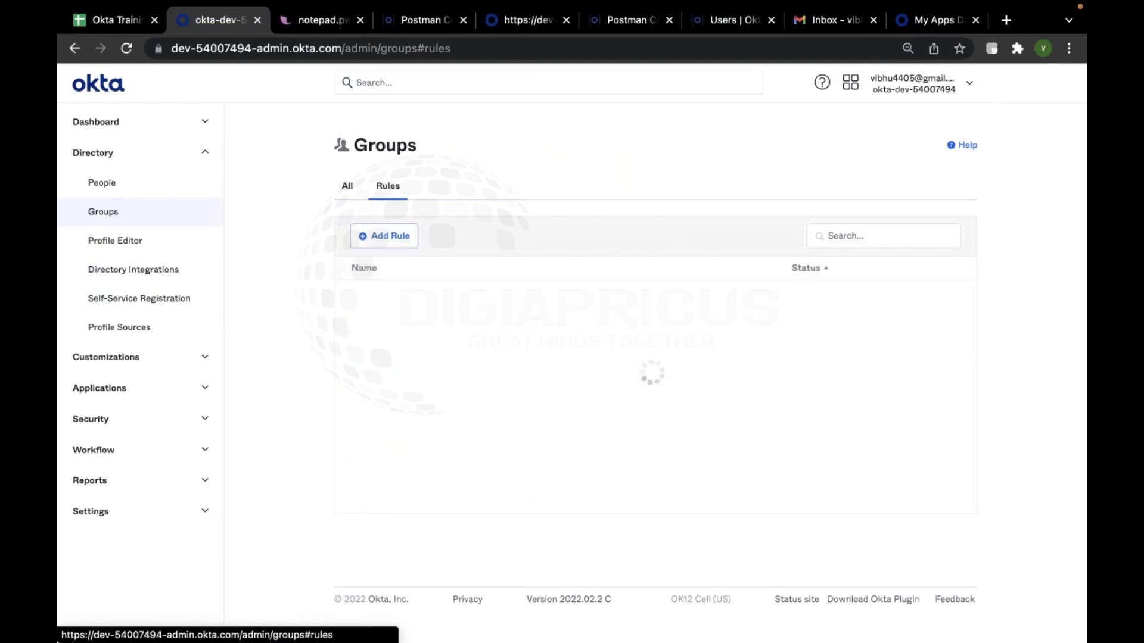
pyautogui.click(345, 185)
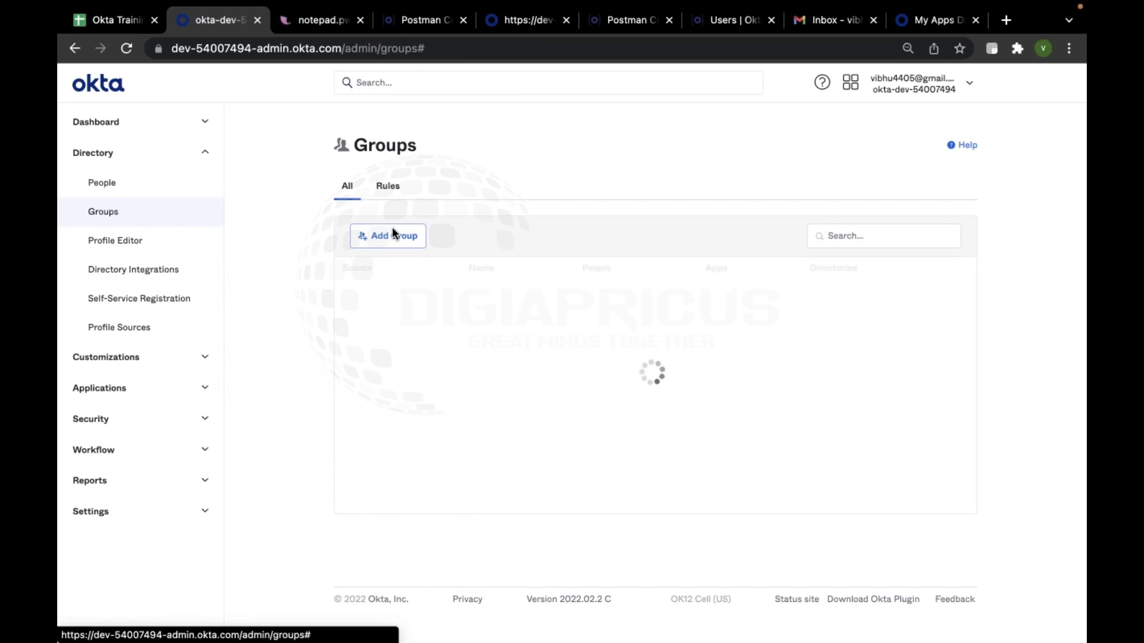
pyautogui.moveTo(745, 623)
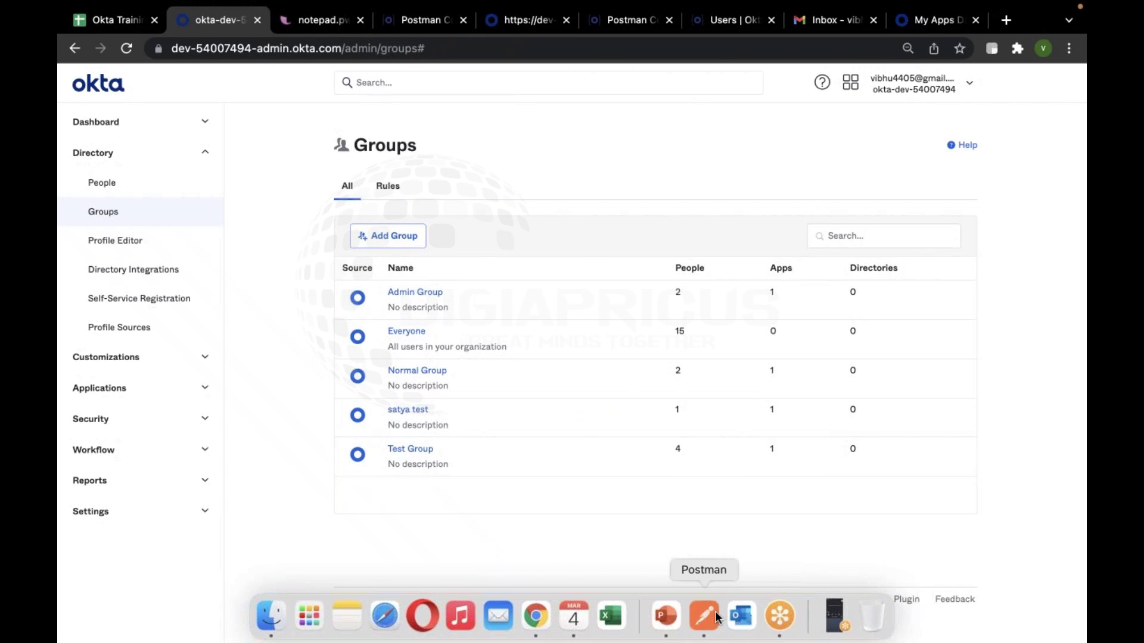
pyautogui.click(715, 611)
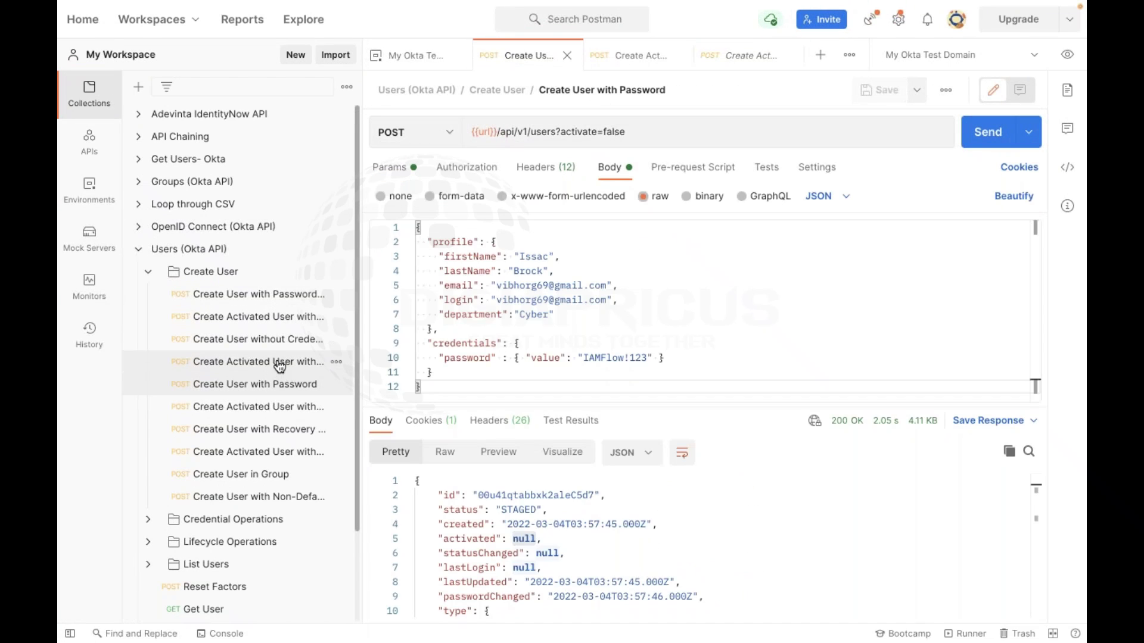
# Open the Create User with Recovery Question and Create User in Group requests and read the group request's JSON body
pyautogui.click(295, 299)
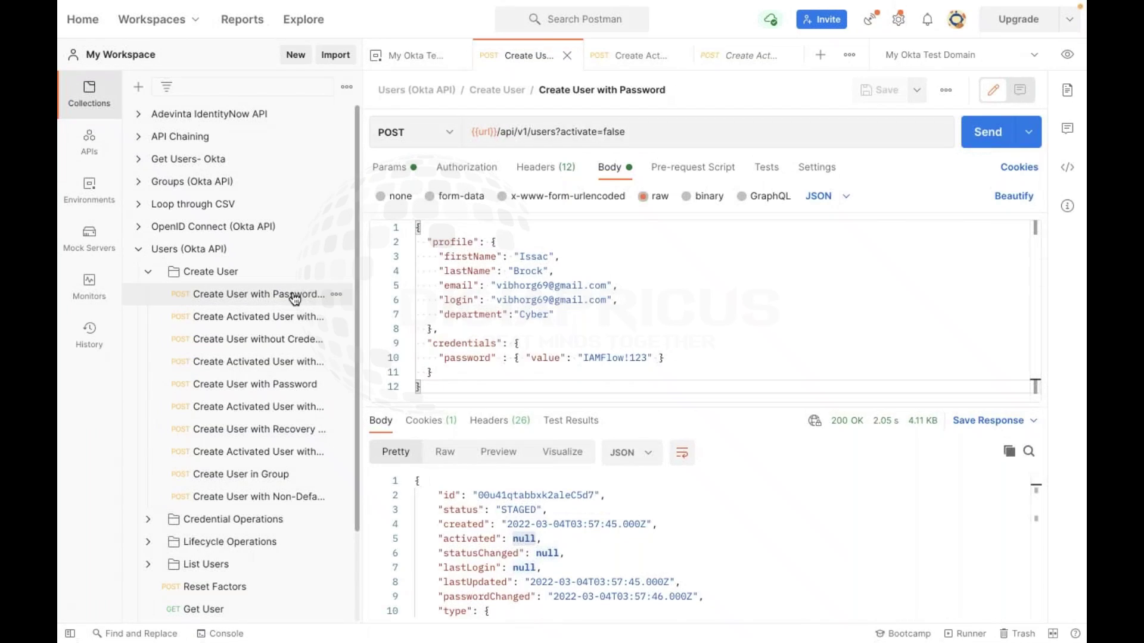
pyautogui.scroll(-1, 263, 409)
pyautogui.click(263, 404)
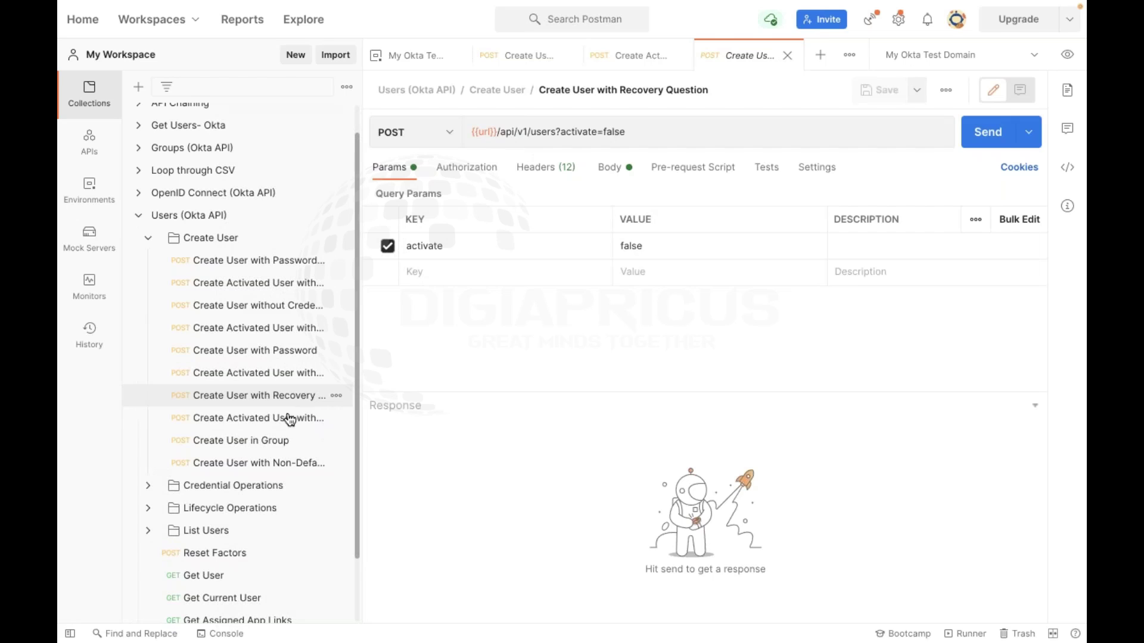
pyautogui.click(242, 440)
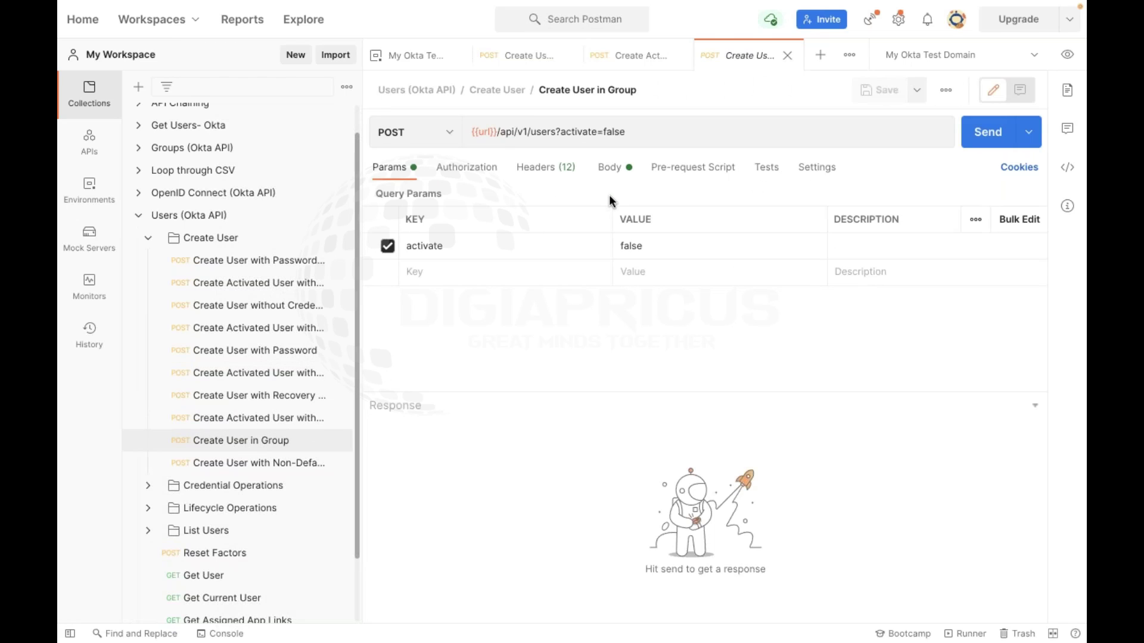
pyautogui.click(609, 168)
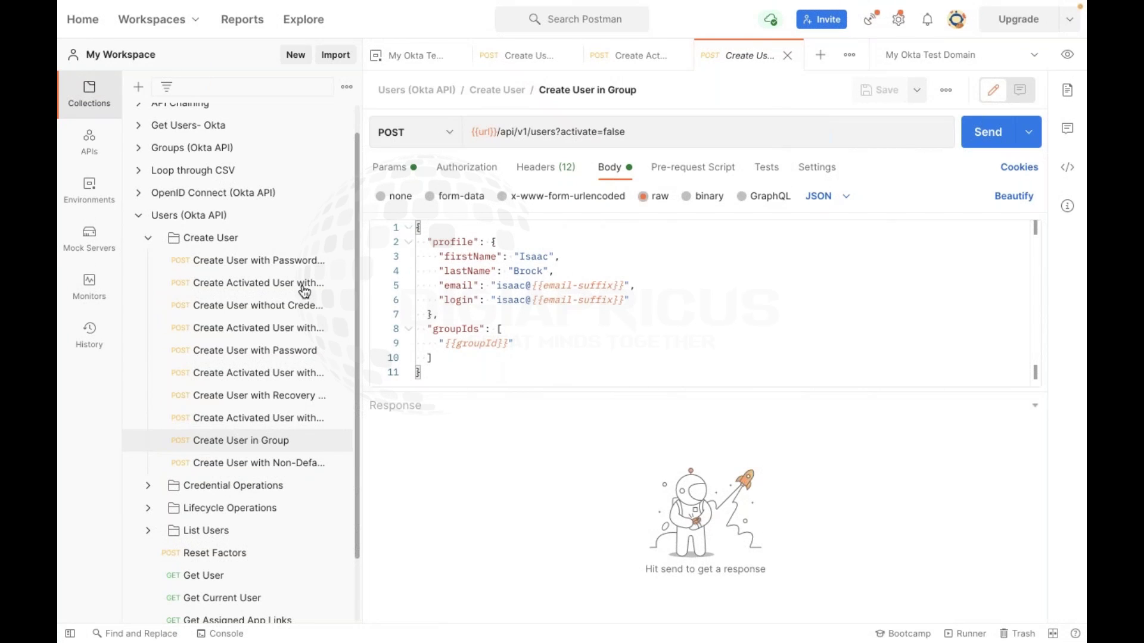
pyautogui.scroll(-2, 310, 357)
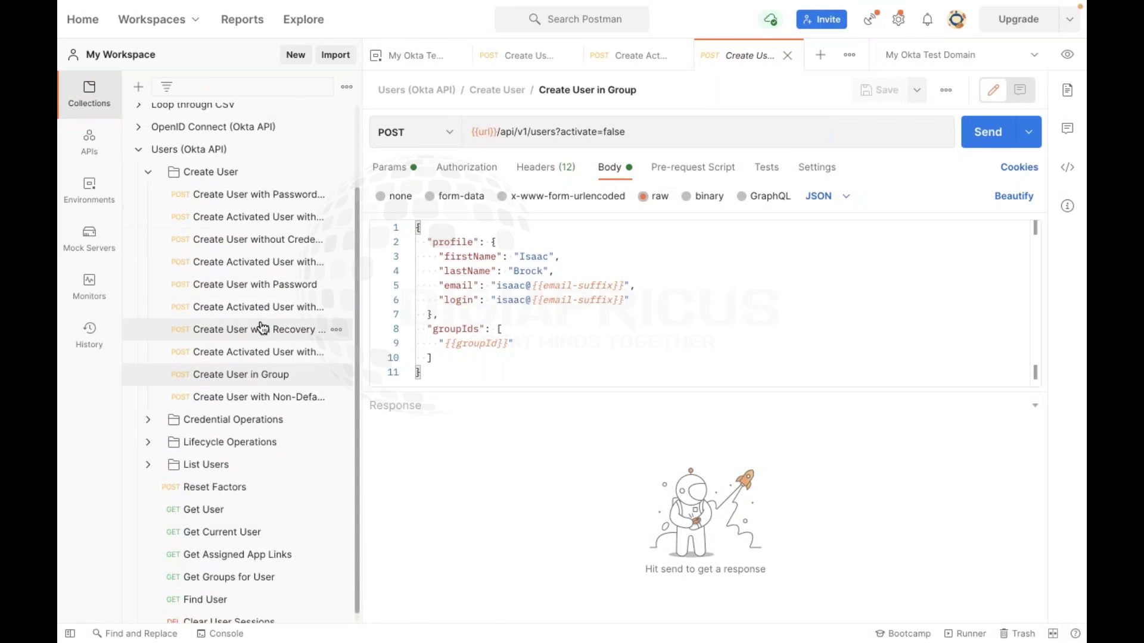
pyautogui.scroll(-1, 250, 358)
pyautogui.scroll(2, 250, 357)
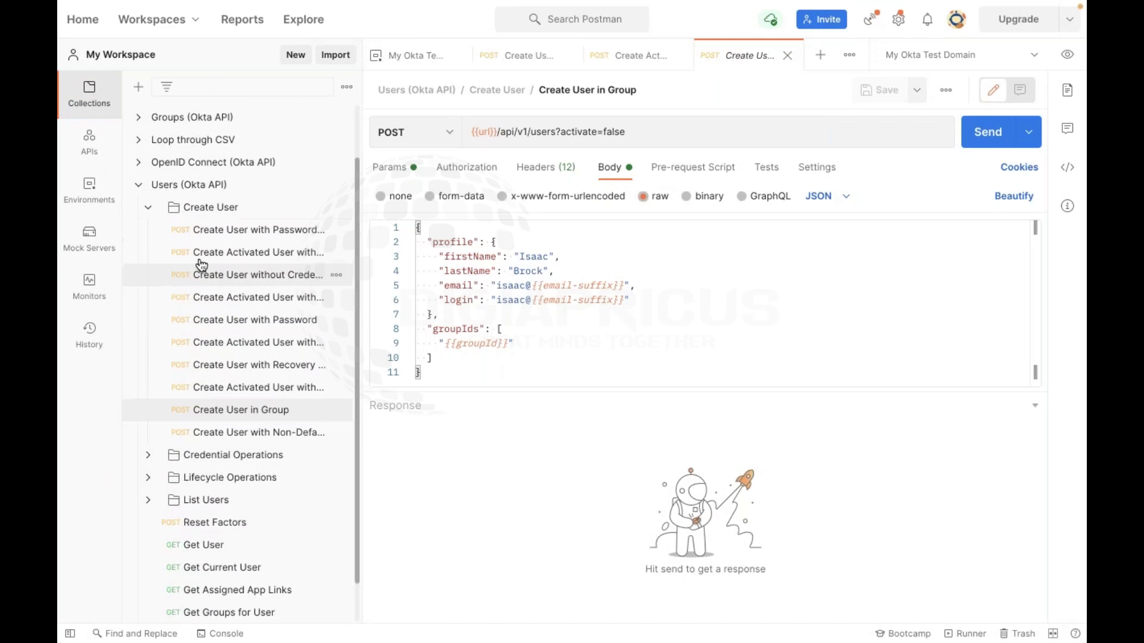
# Open the Create User folder's authorization overview, then bring up the User States or Statuses slide in PowerPoint
pyautogui.click(211, 209)
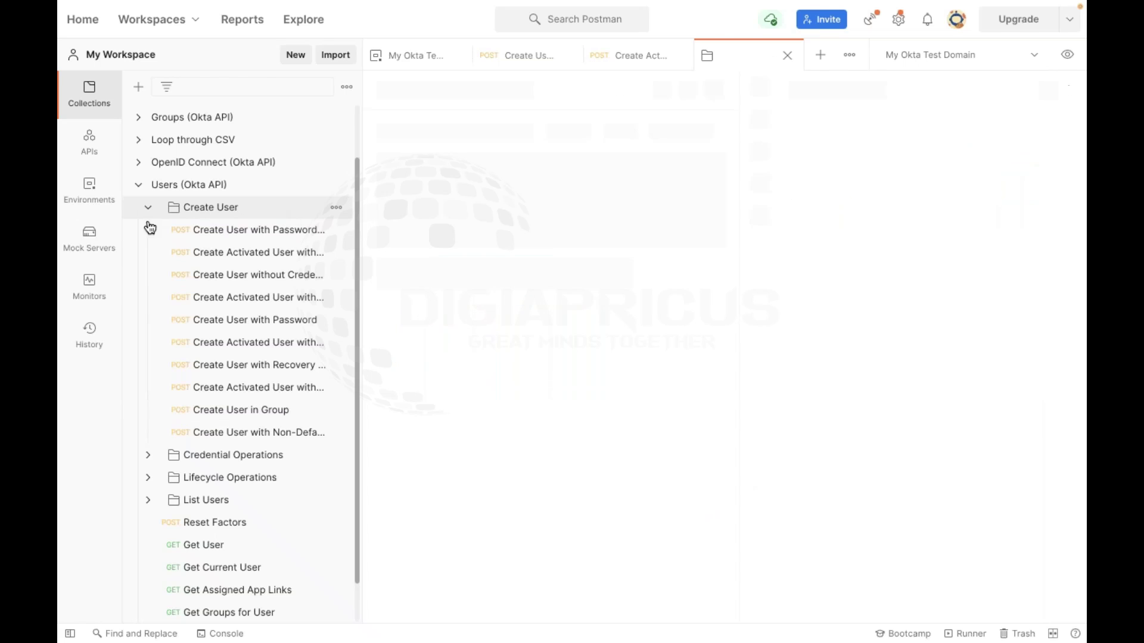
pyautogui.click(148, 208)
pyautogui.click(149, 272)
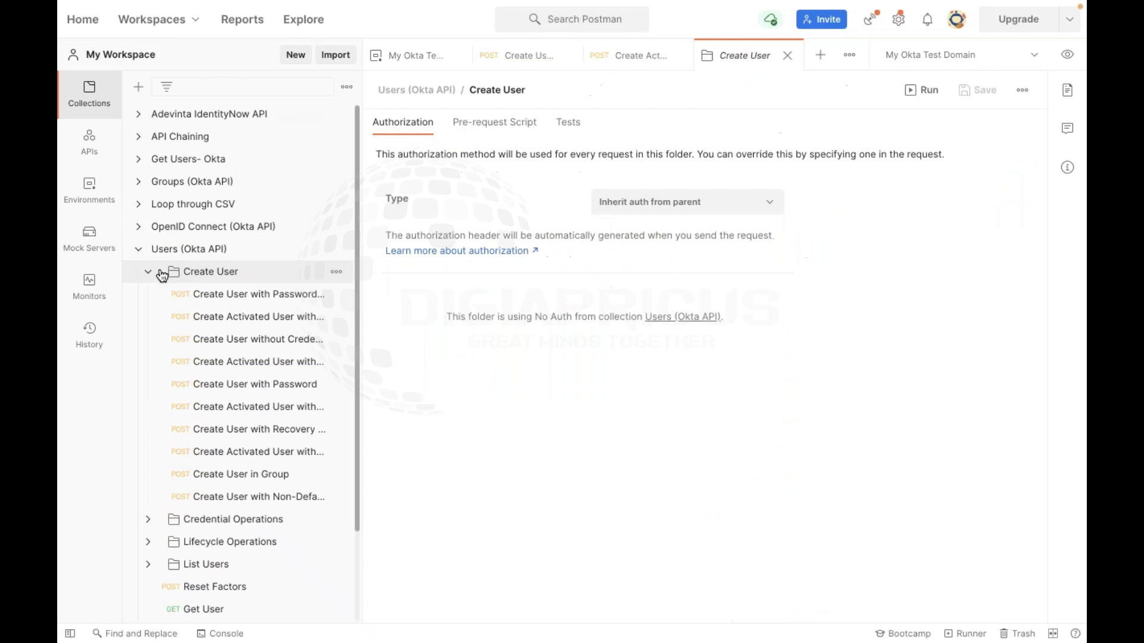
pyautogui.scroll(-3, 306, 373)
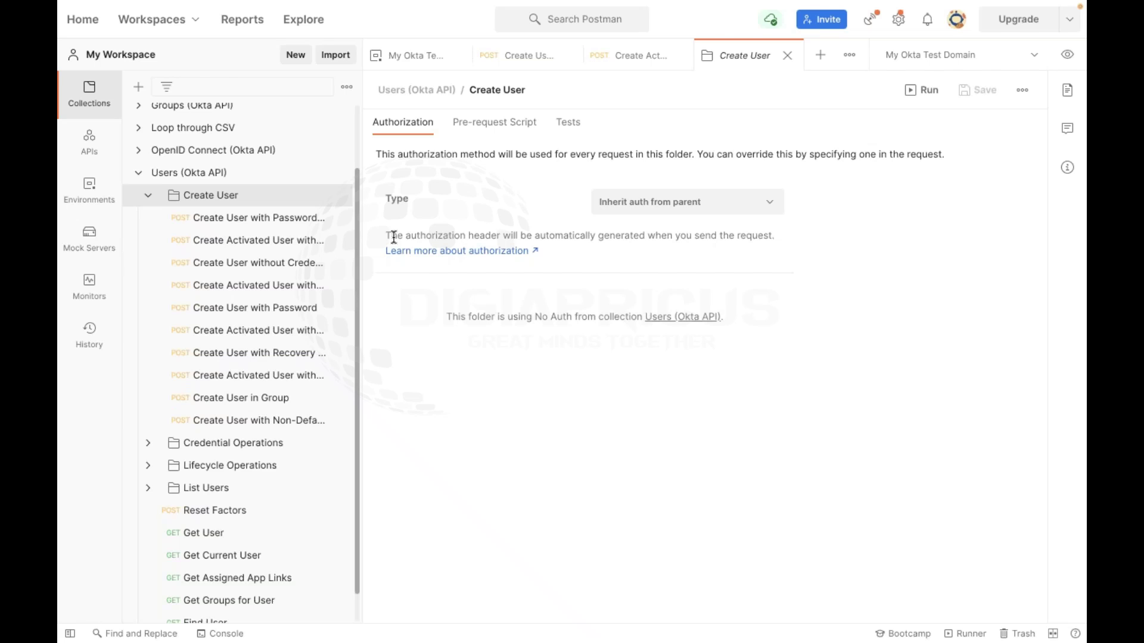
pyautogui.moveTo(361, 242); pyautogui.dragTo(458, 239)
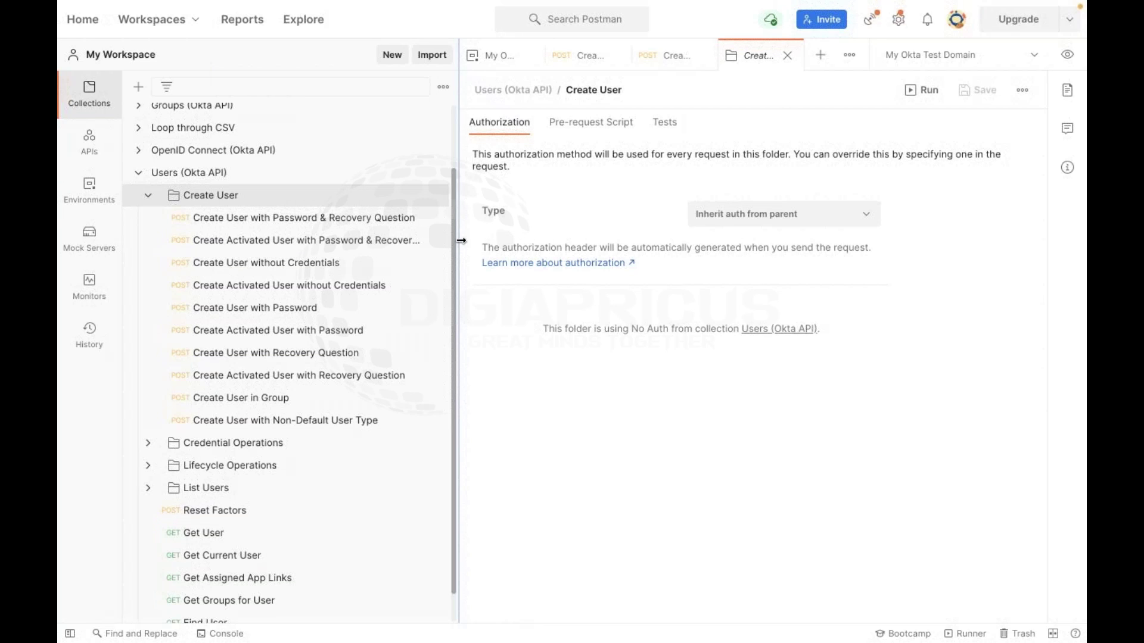
pyautogui.moveTo(459, 240); pyautogui.dragTo(360, 256)
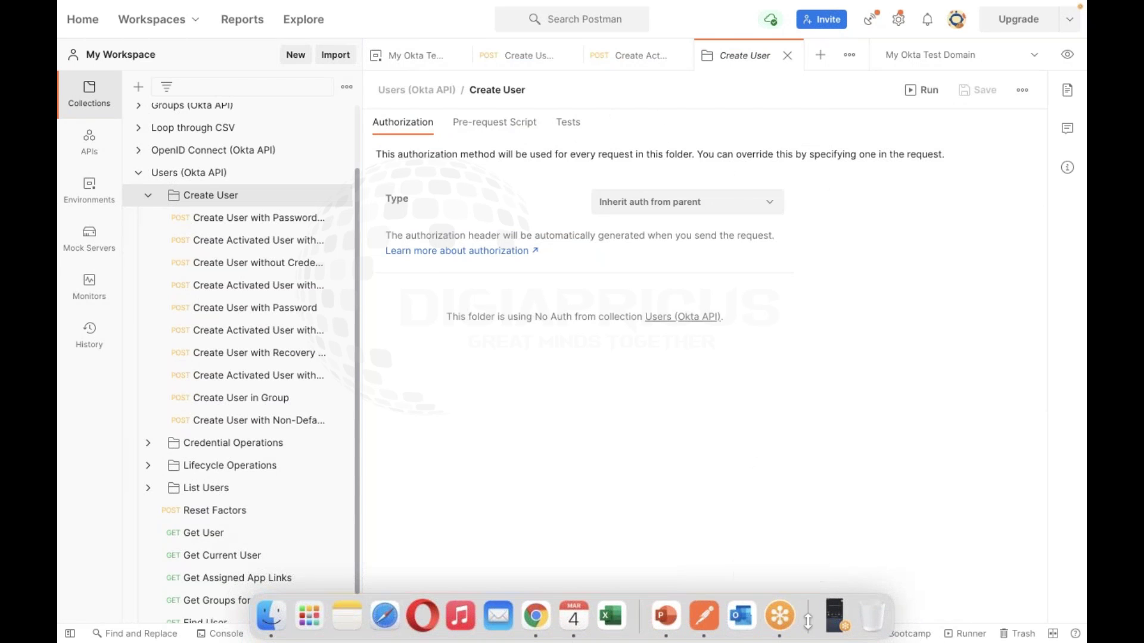
pyautogui.click(786, 621)
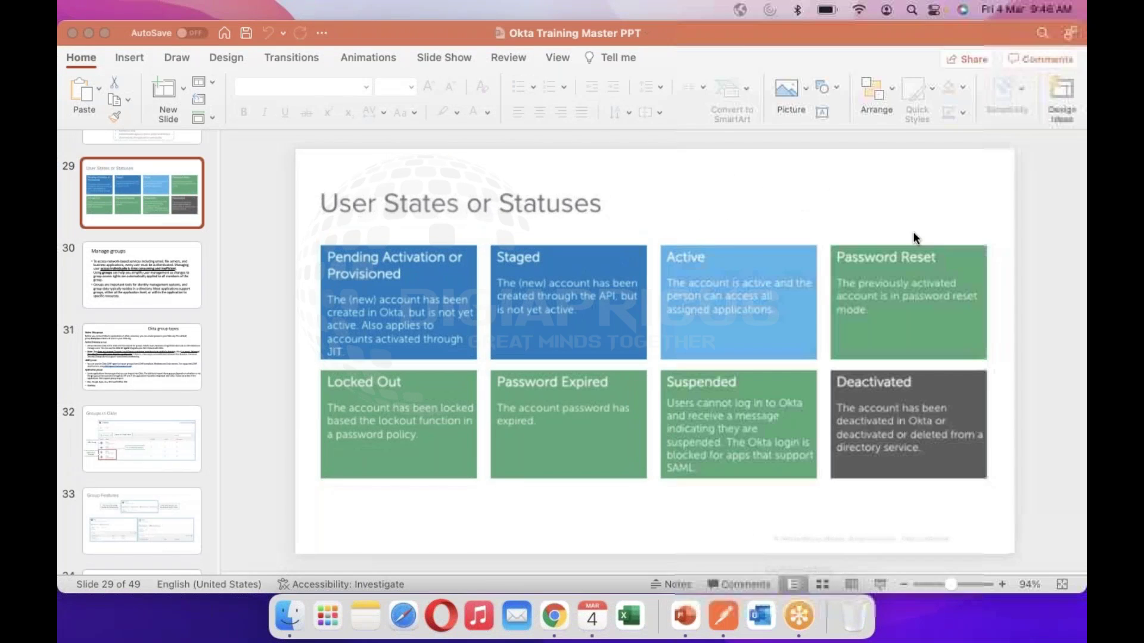